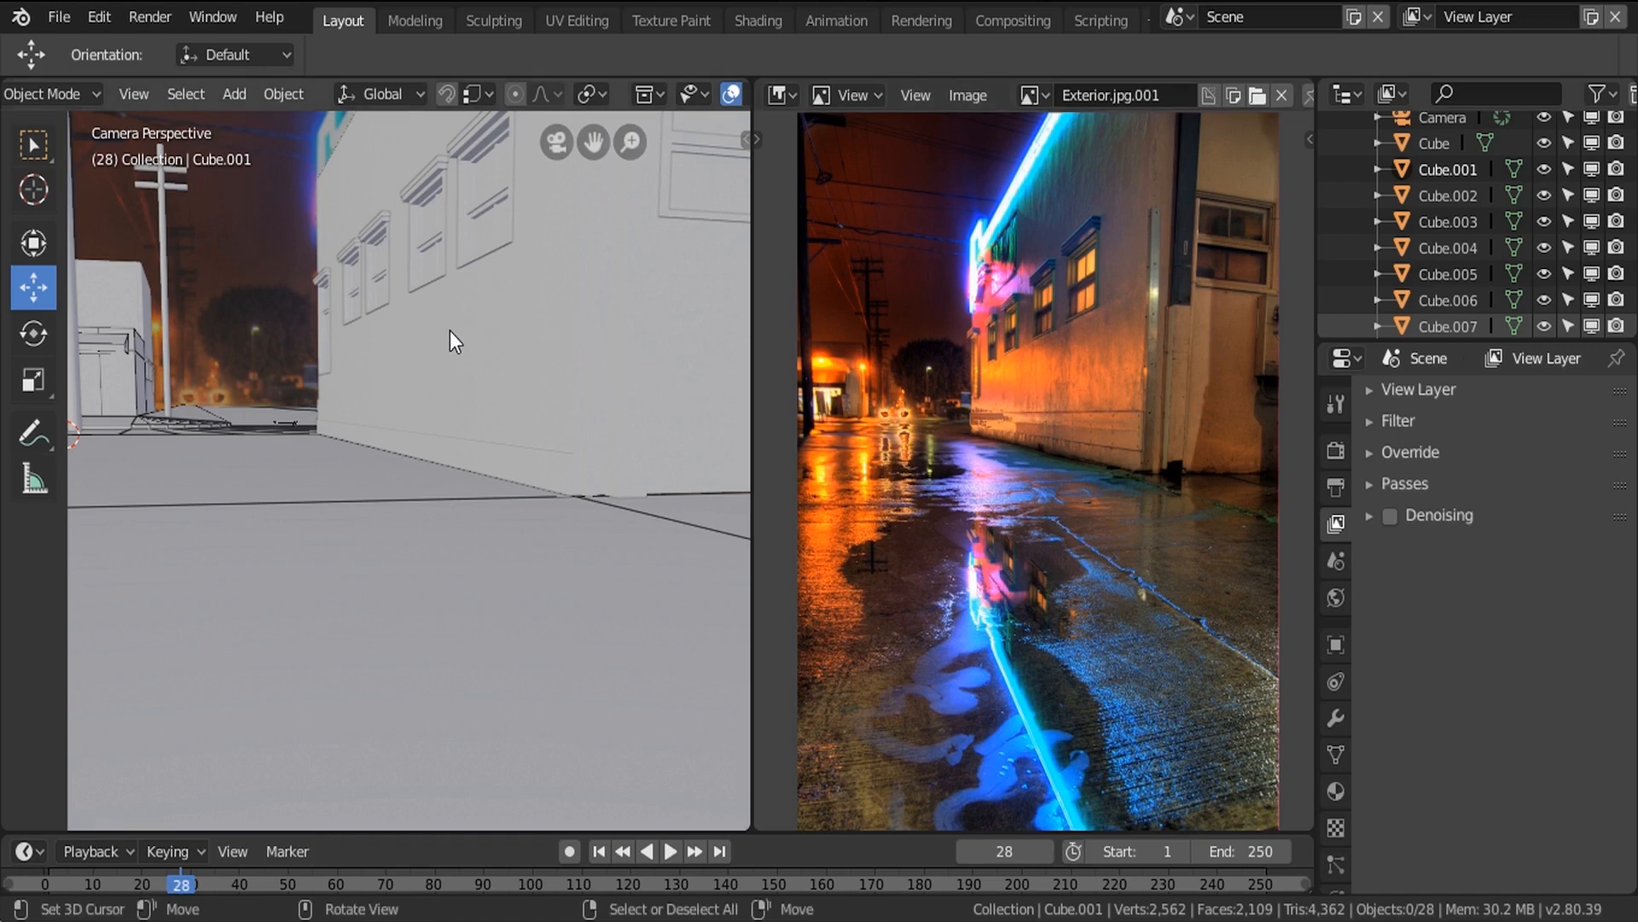
{"action": "middle_click_drag", "start_coordinate": [998, 401], "coordinate": [985, 396]}
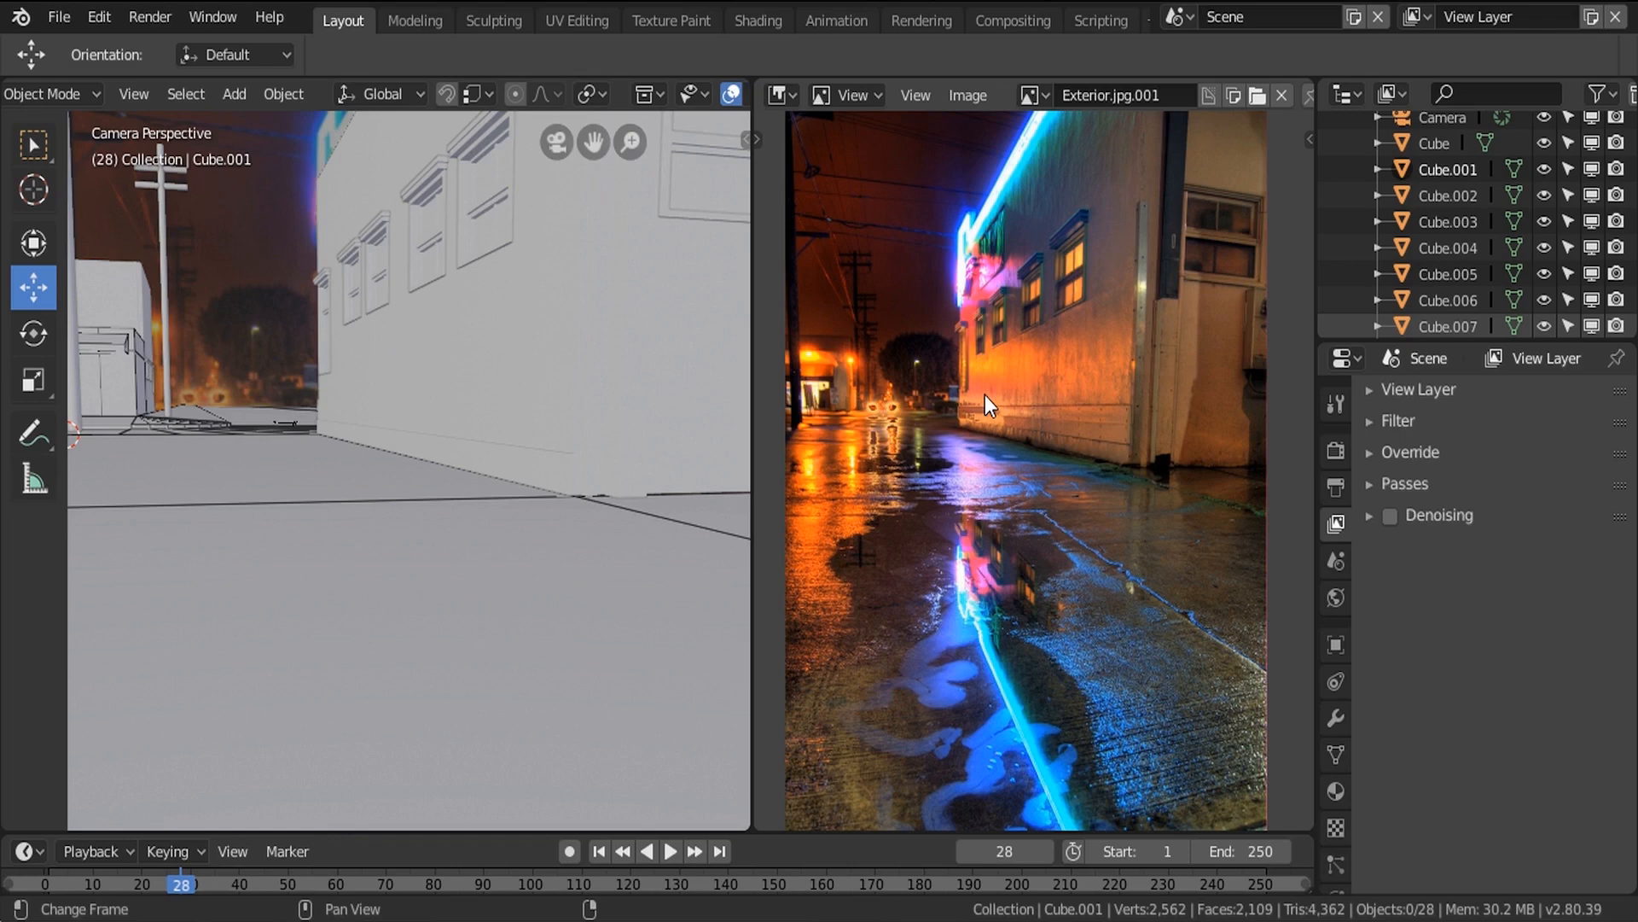
{"action": "middle_click_drag", "start_coordinate": [324, 419], "coordinate": [412, 462]}
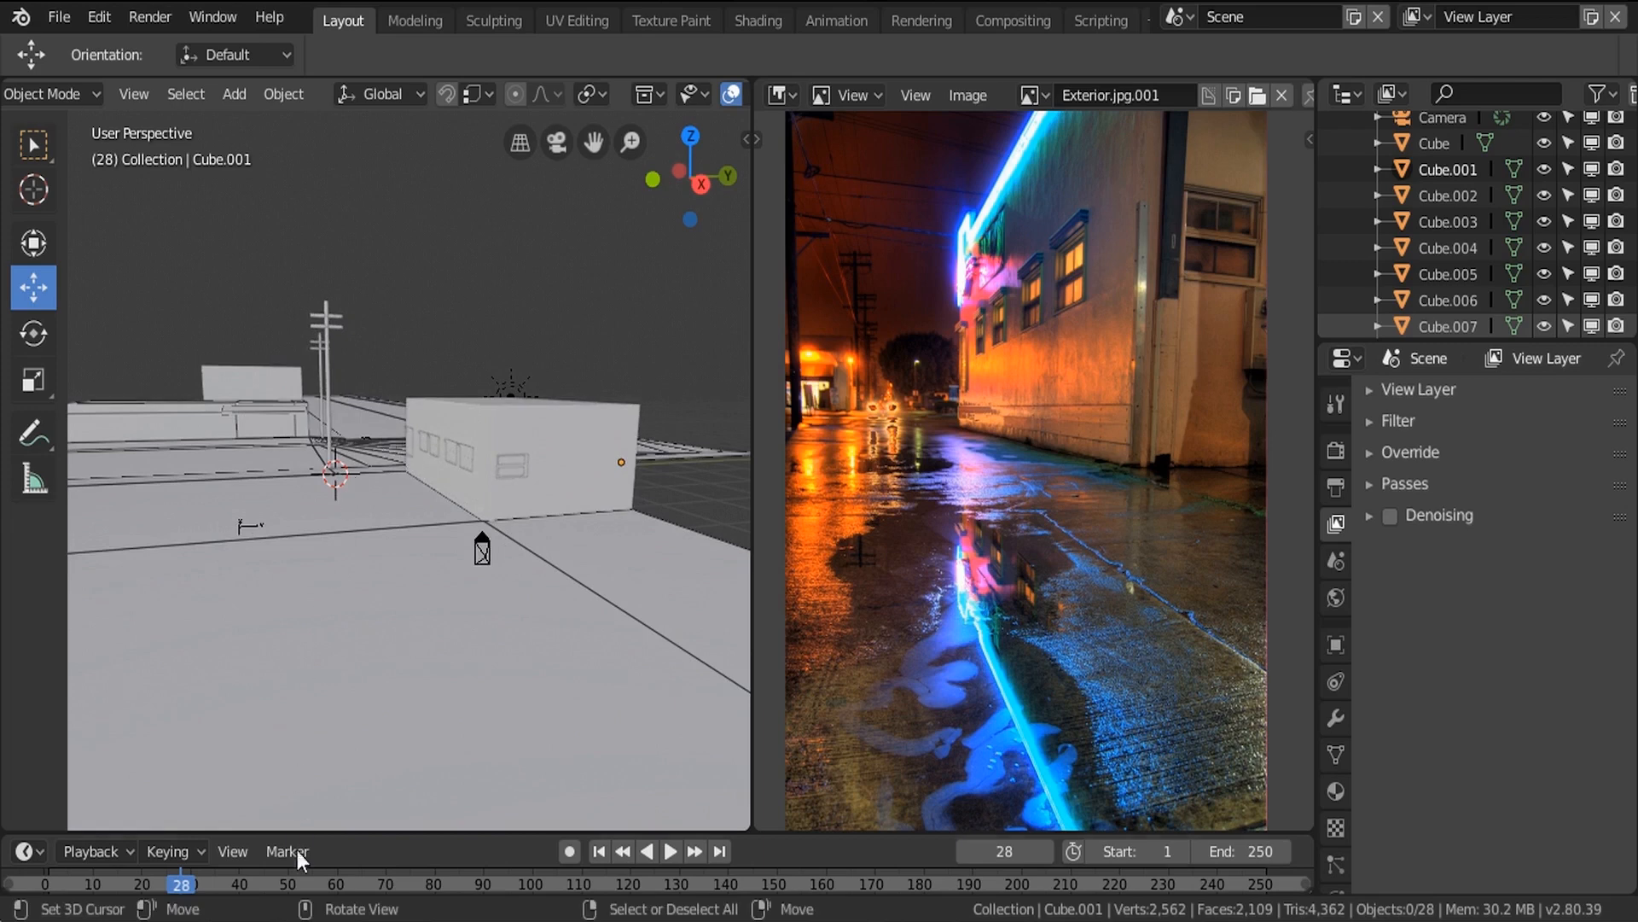
{"action": "left_click", "coordinate": [683, 810]}
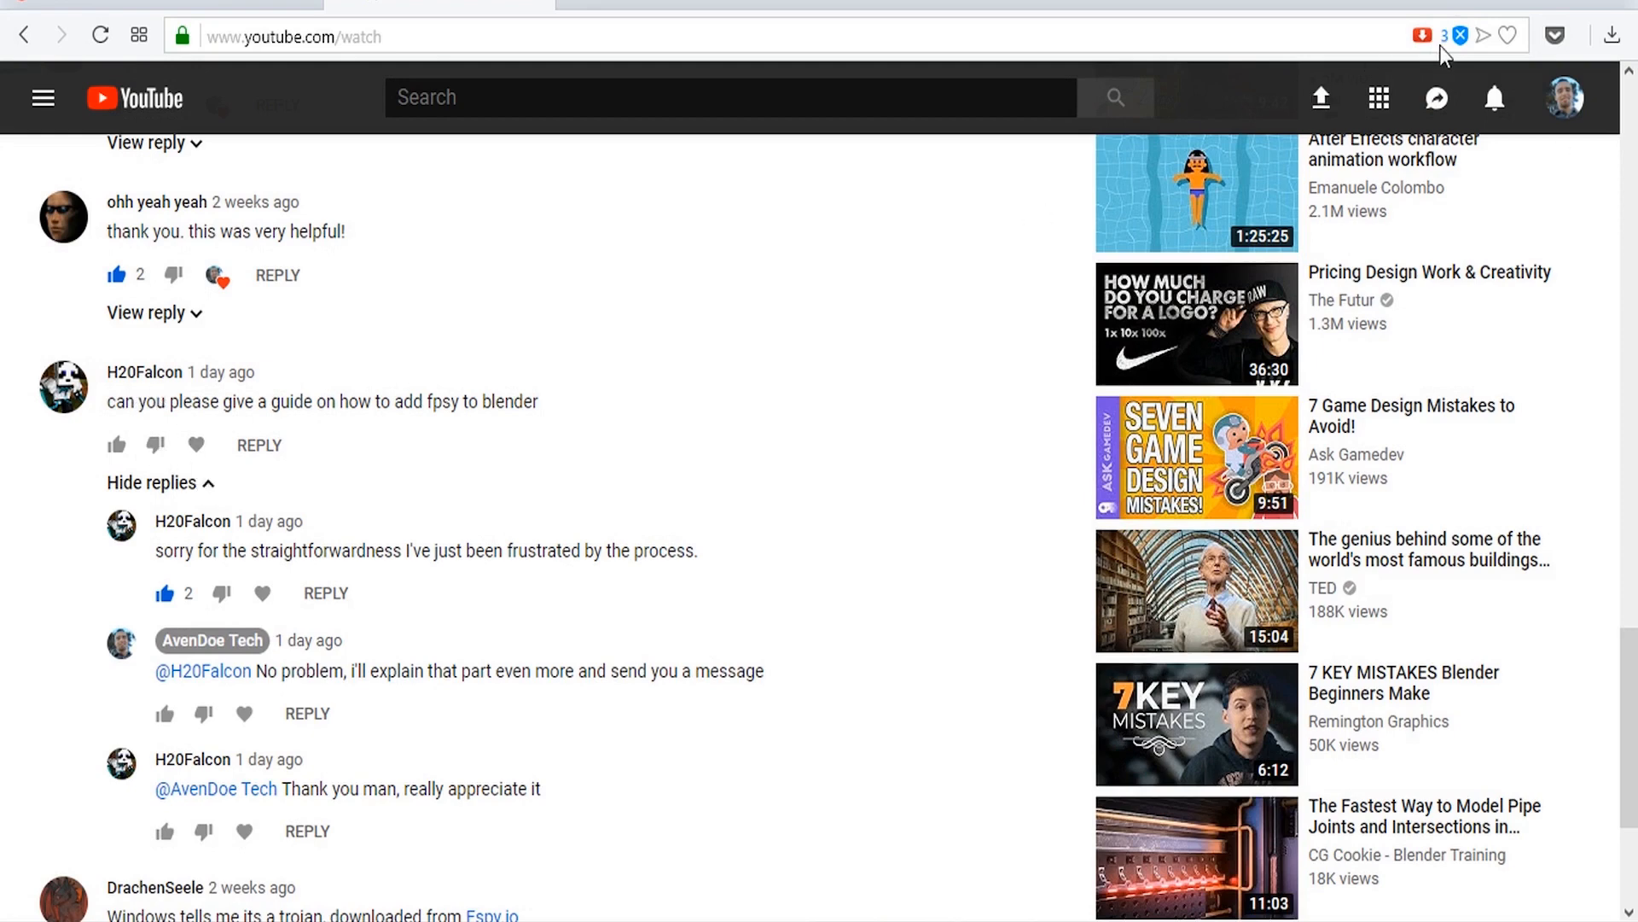
Review the Windows downloads on the GitHub releases page of fSpy and the add-on download on the fSpy-Blender releases page.
{"action": "left_click", "coordinate": [1520, 0]}
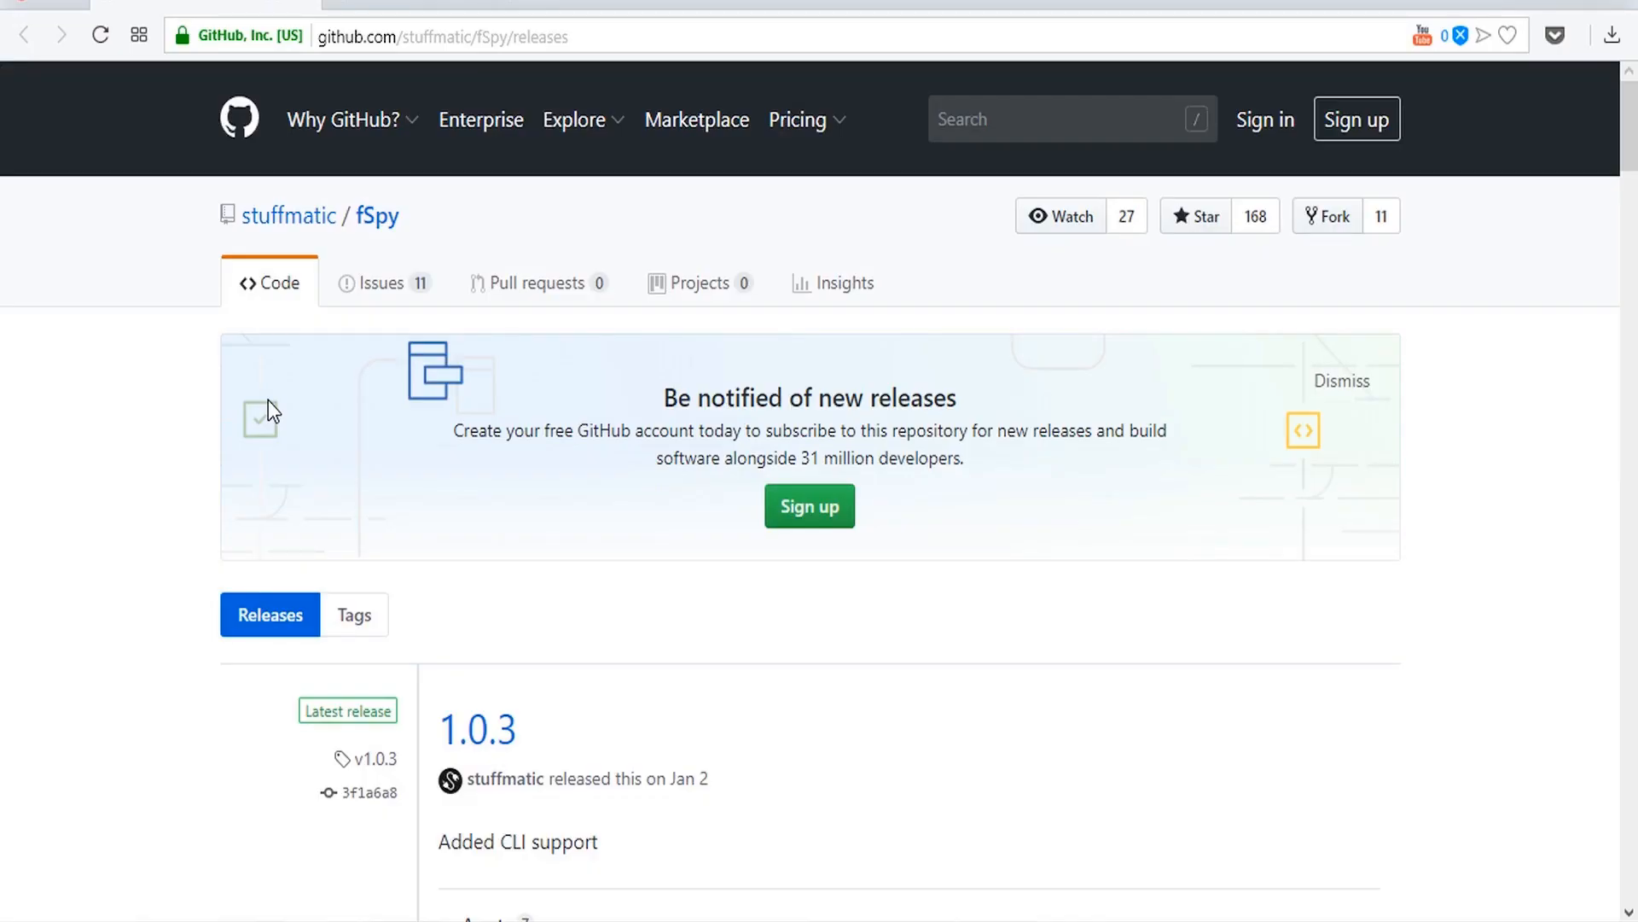
{"action": "scroll", "coordinate": [268, 401], "scroll_direction": "down", "scroll_amount": 5}
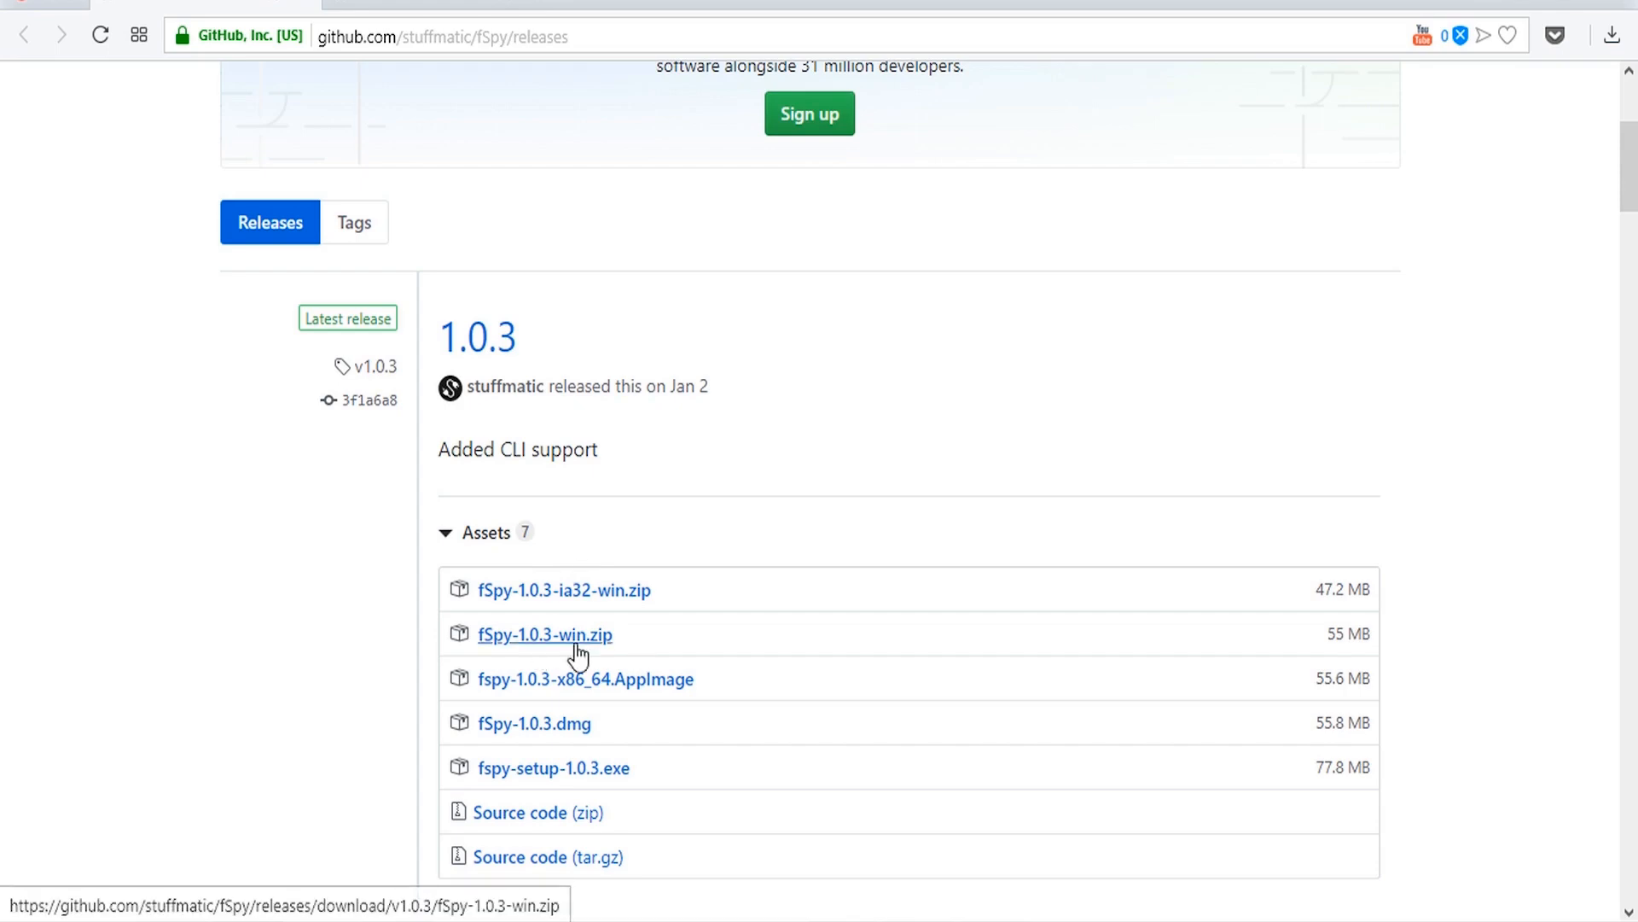
{"action": "scroll", "coordinate": [596, 654], "scroll_direction": "down", "scroll_amount": 8}
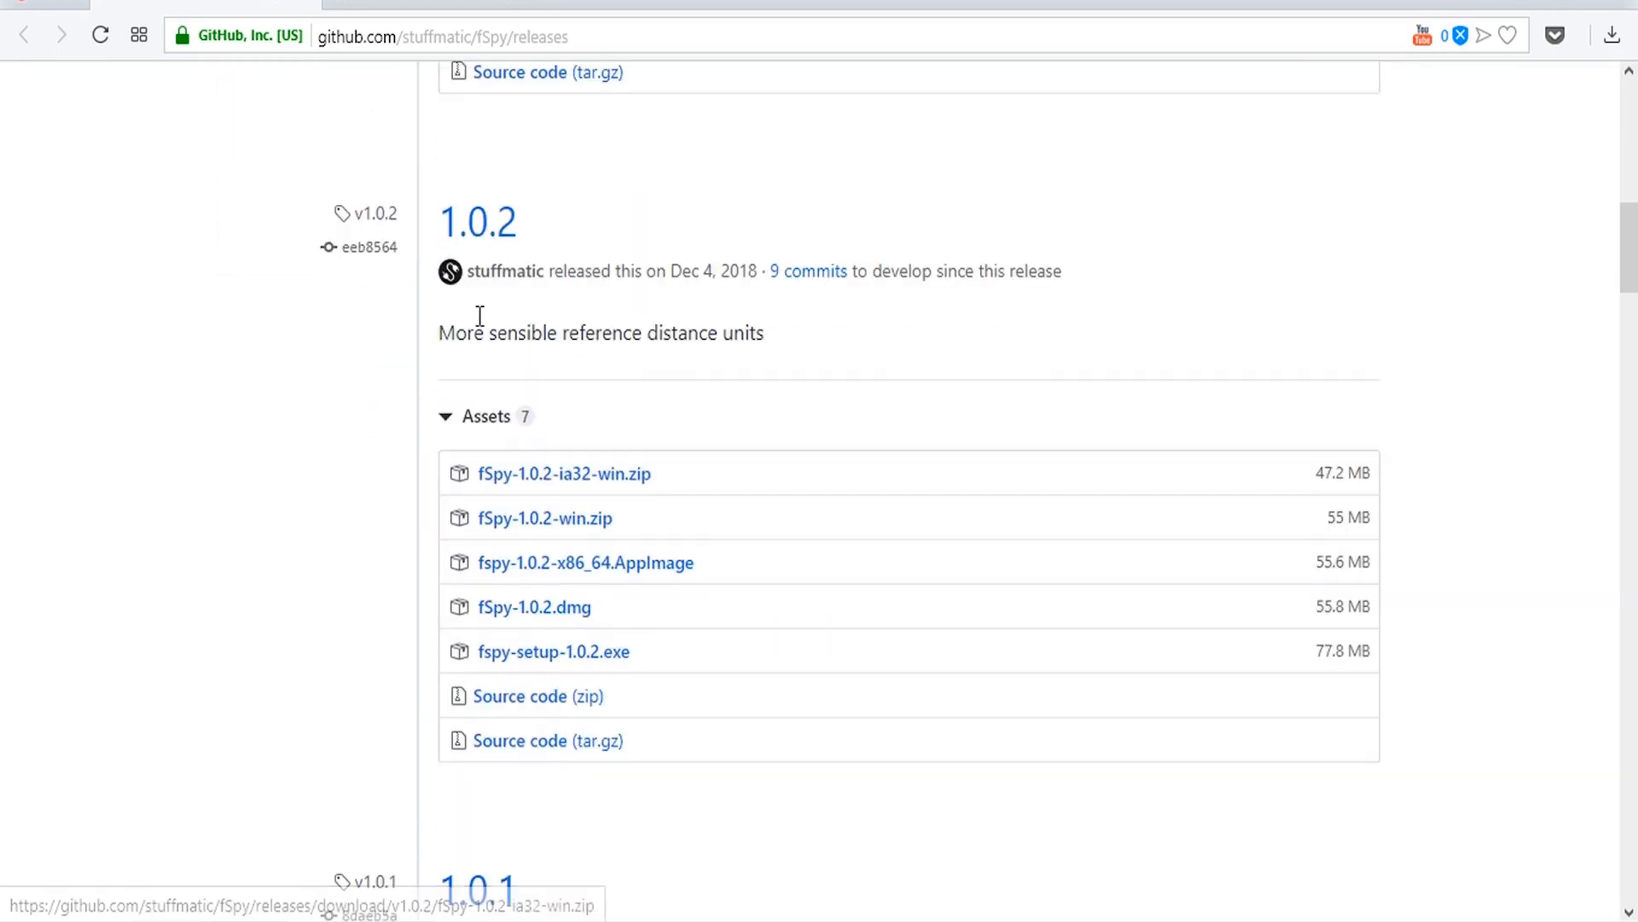
{"action": "left_click_drag", "start_coordinate": [523, 224], "coordinate": [497, 224]}
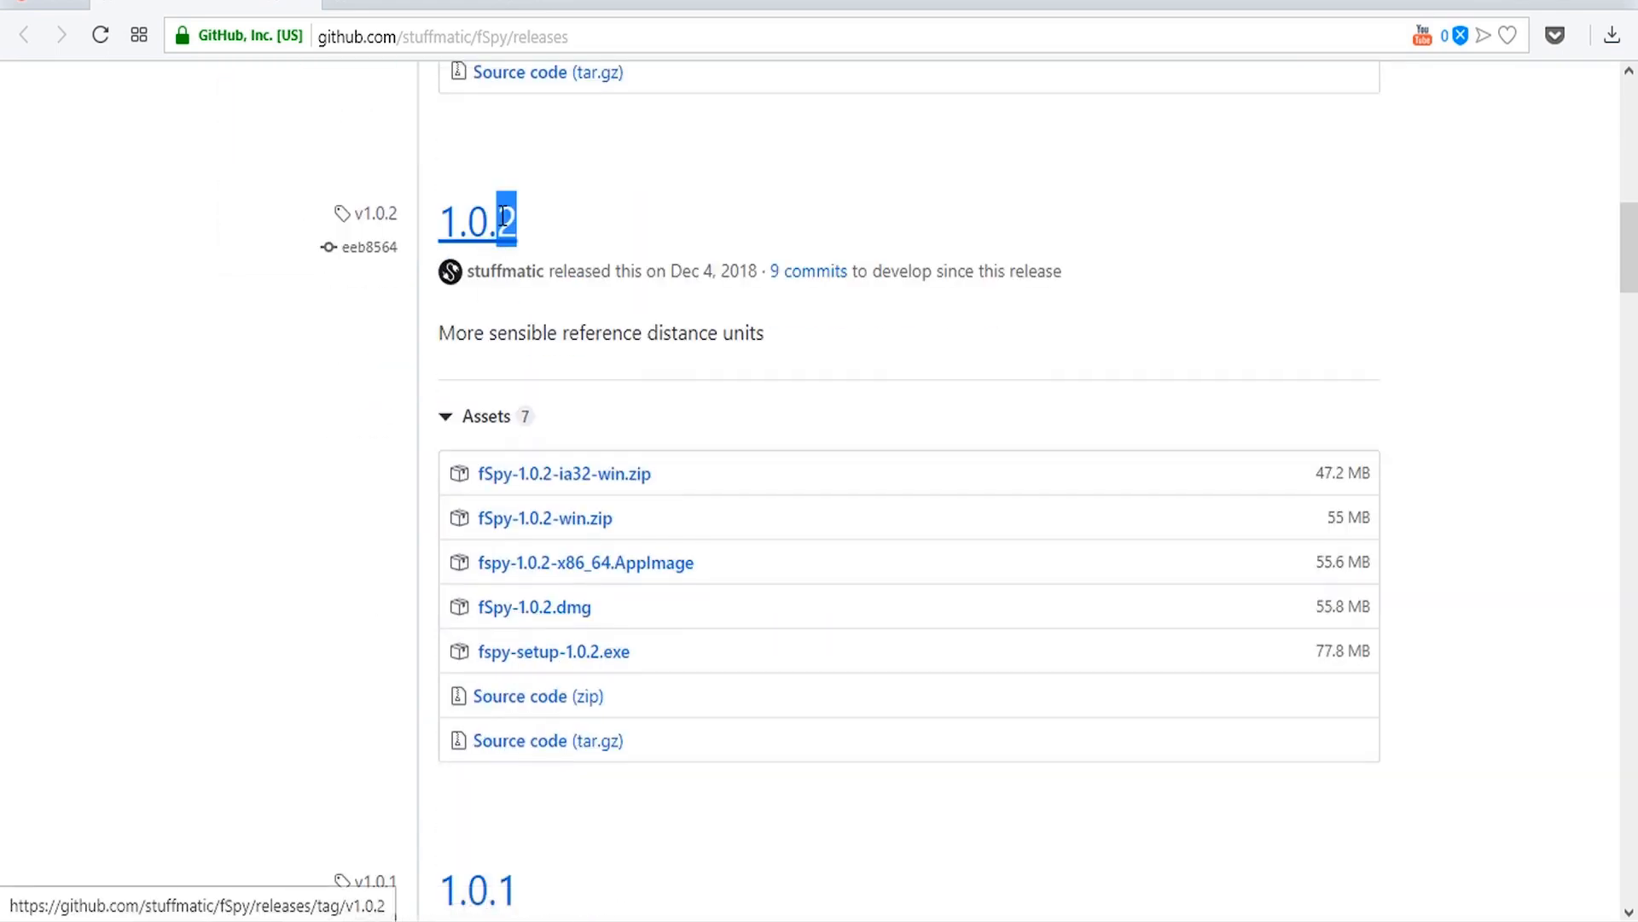
{"action": "left_click", "coordinate": [253, 576]}
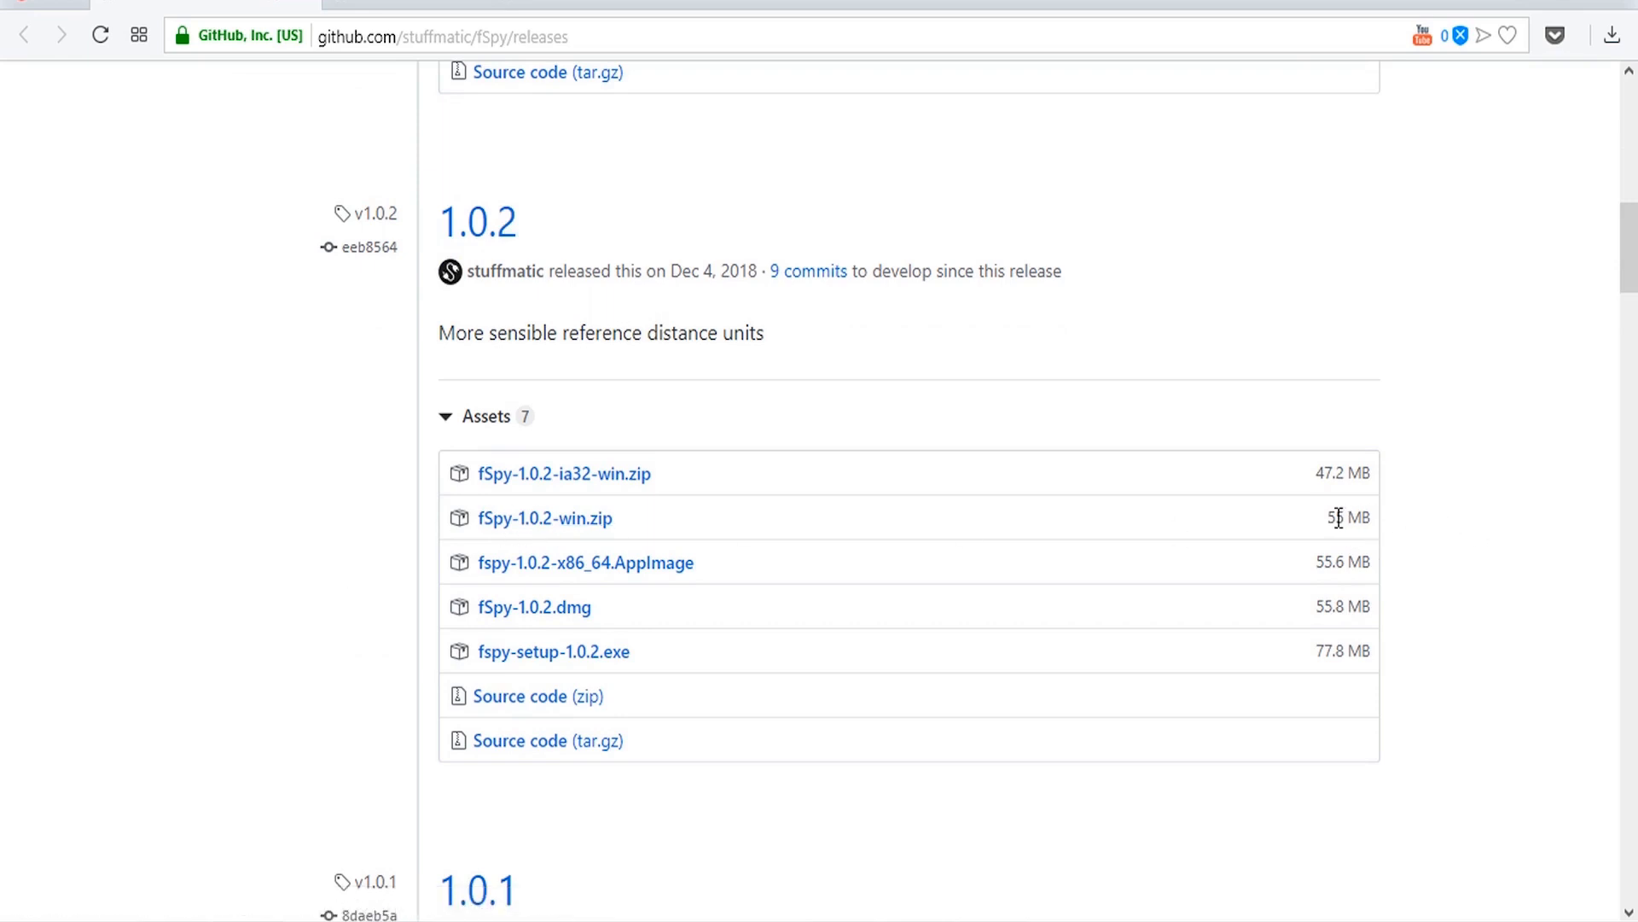
{"action": "left_click", "coordinate": [439, 5]}
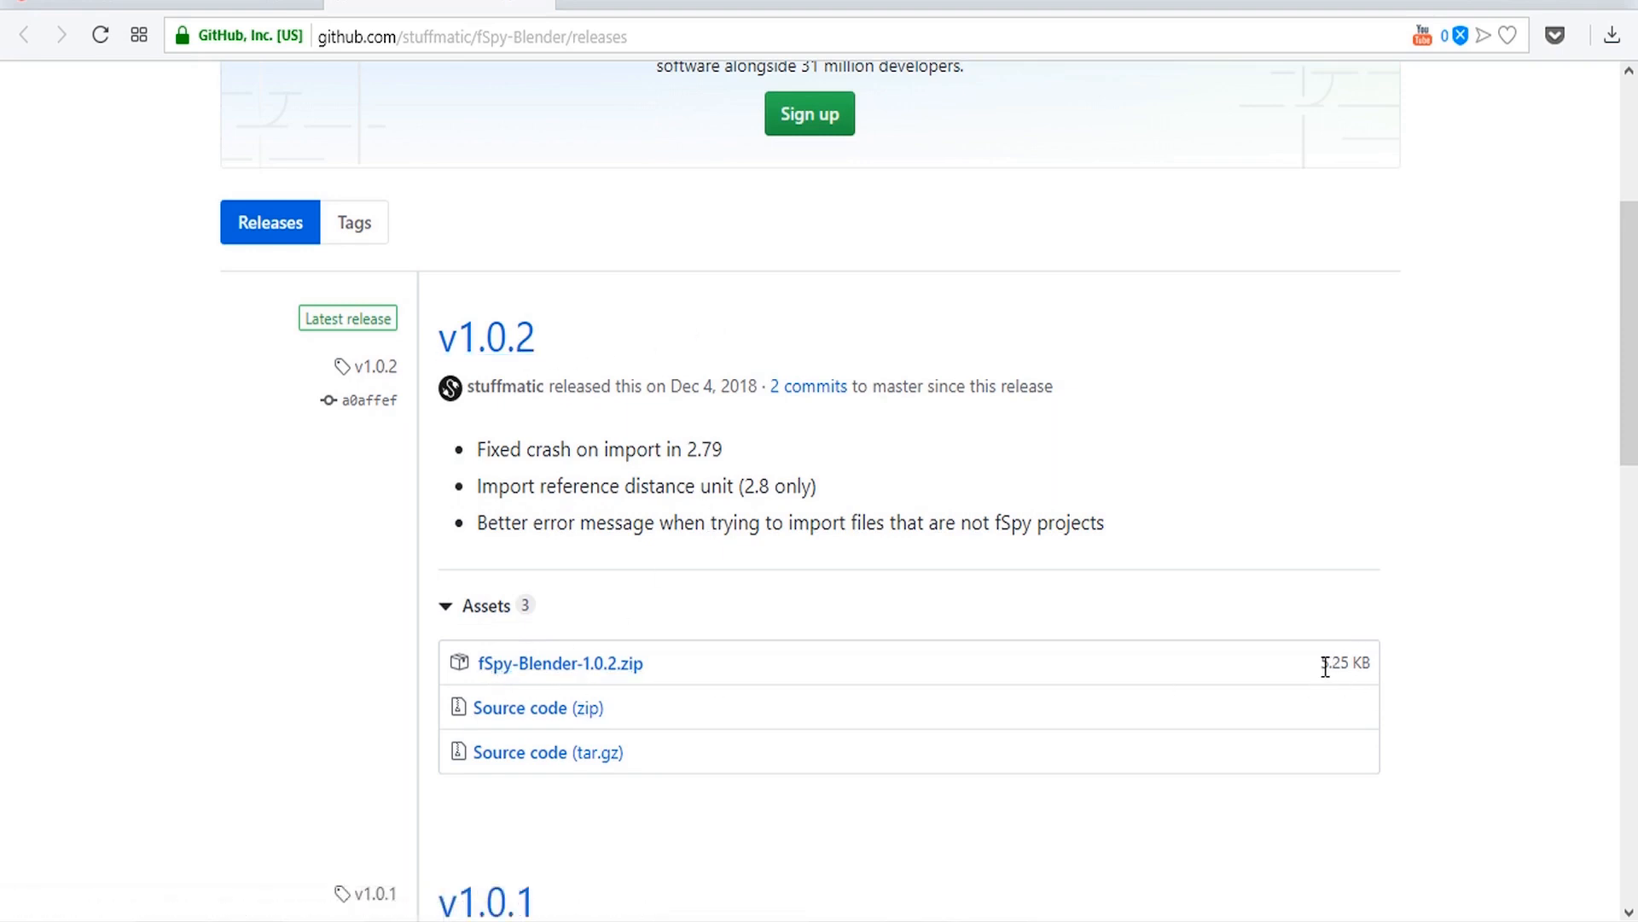
{"action": "left_click", "coordinate": [389, 36]}
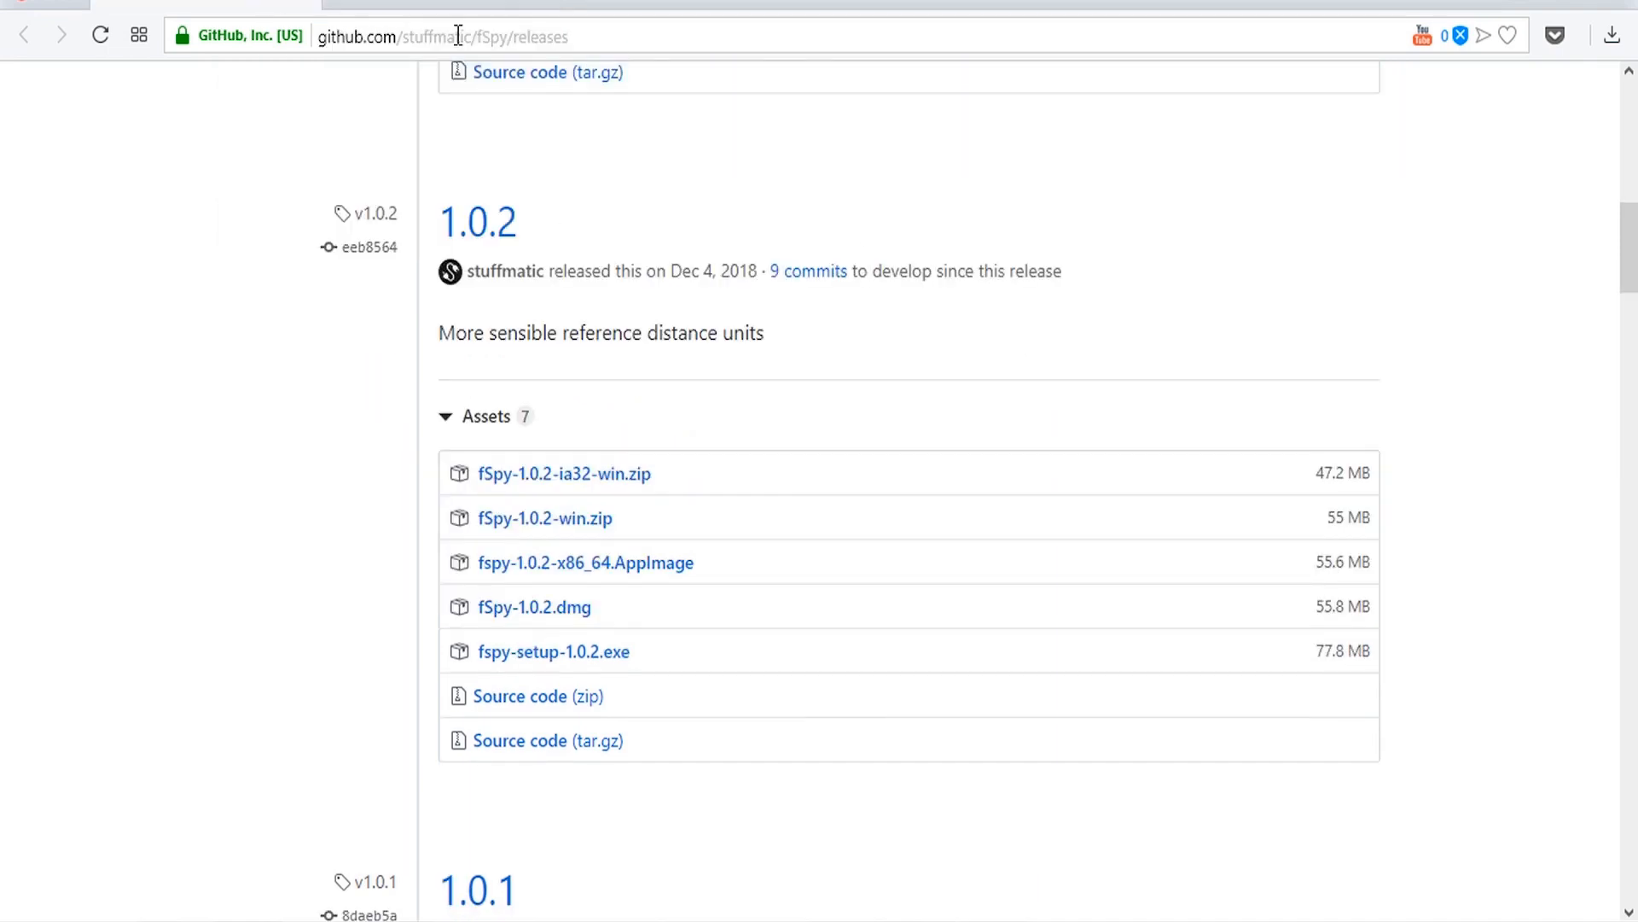
{"action": "left_click", "coordinate": [554, 38]}
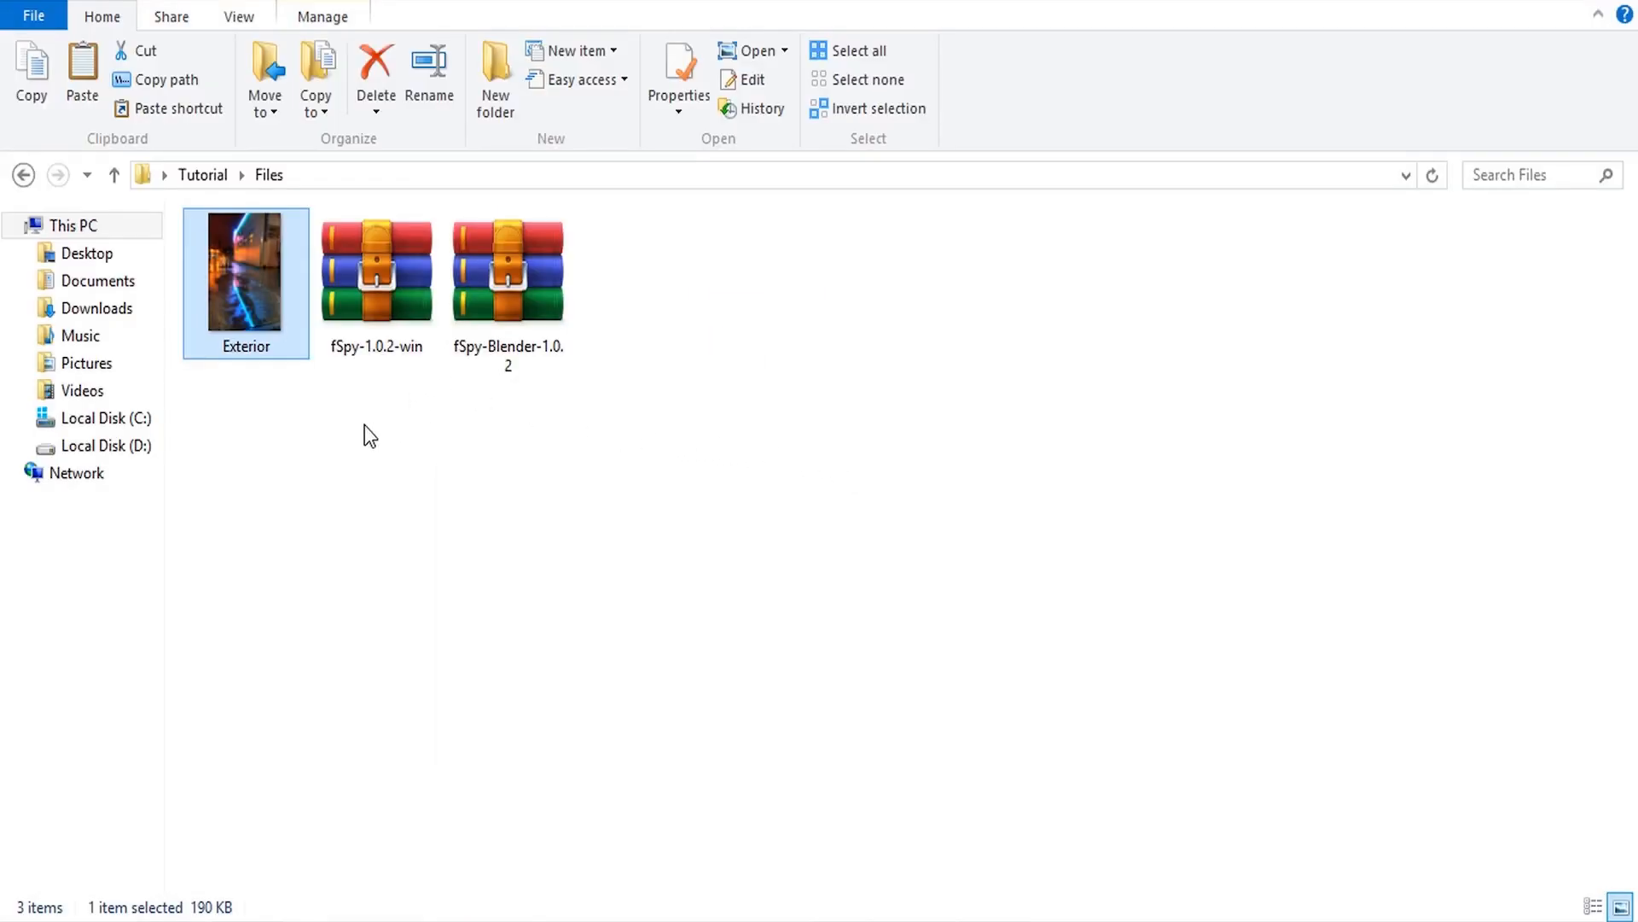
Extract the fSpy-1.0.2-win archive in the Files folder to its own fSpy-1.0.2-win subfolder.
{"action": "left_click_drag", "start_coordinate": [365, 425], "coordinate": [539, 324]}
{"action": "left_click", "coordinate": [390, 444]}
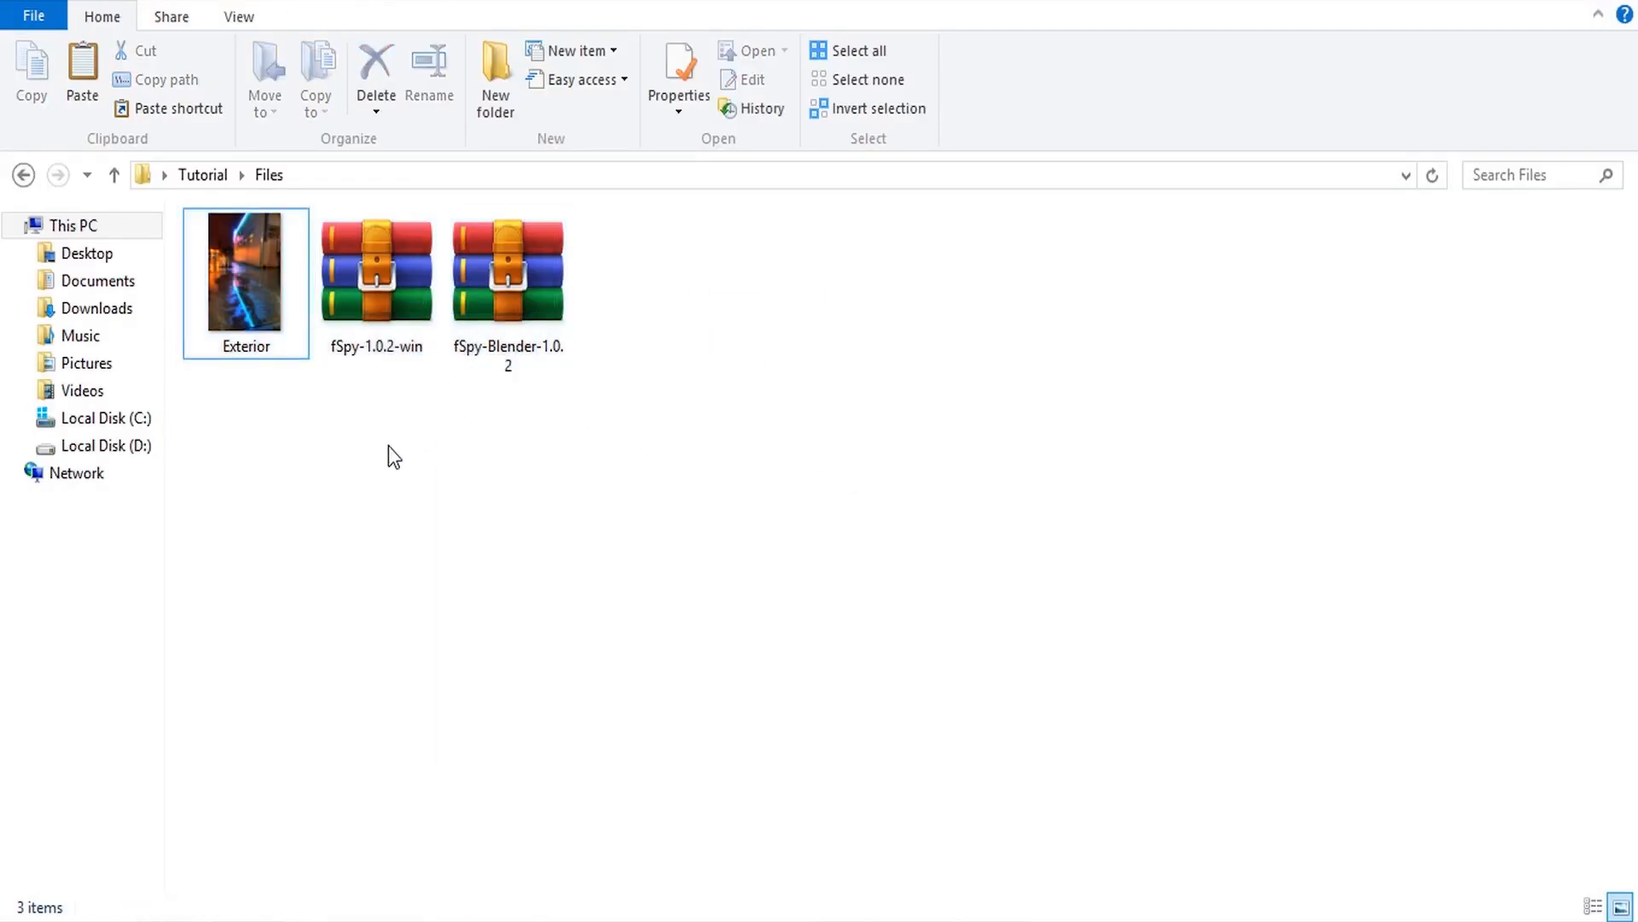
{"action": "left_click", "coordinate": [387, 270]}
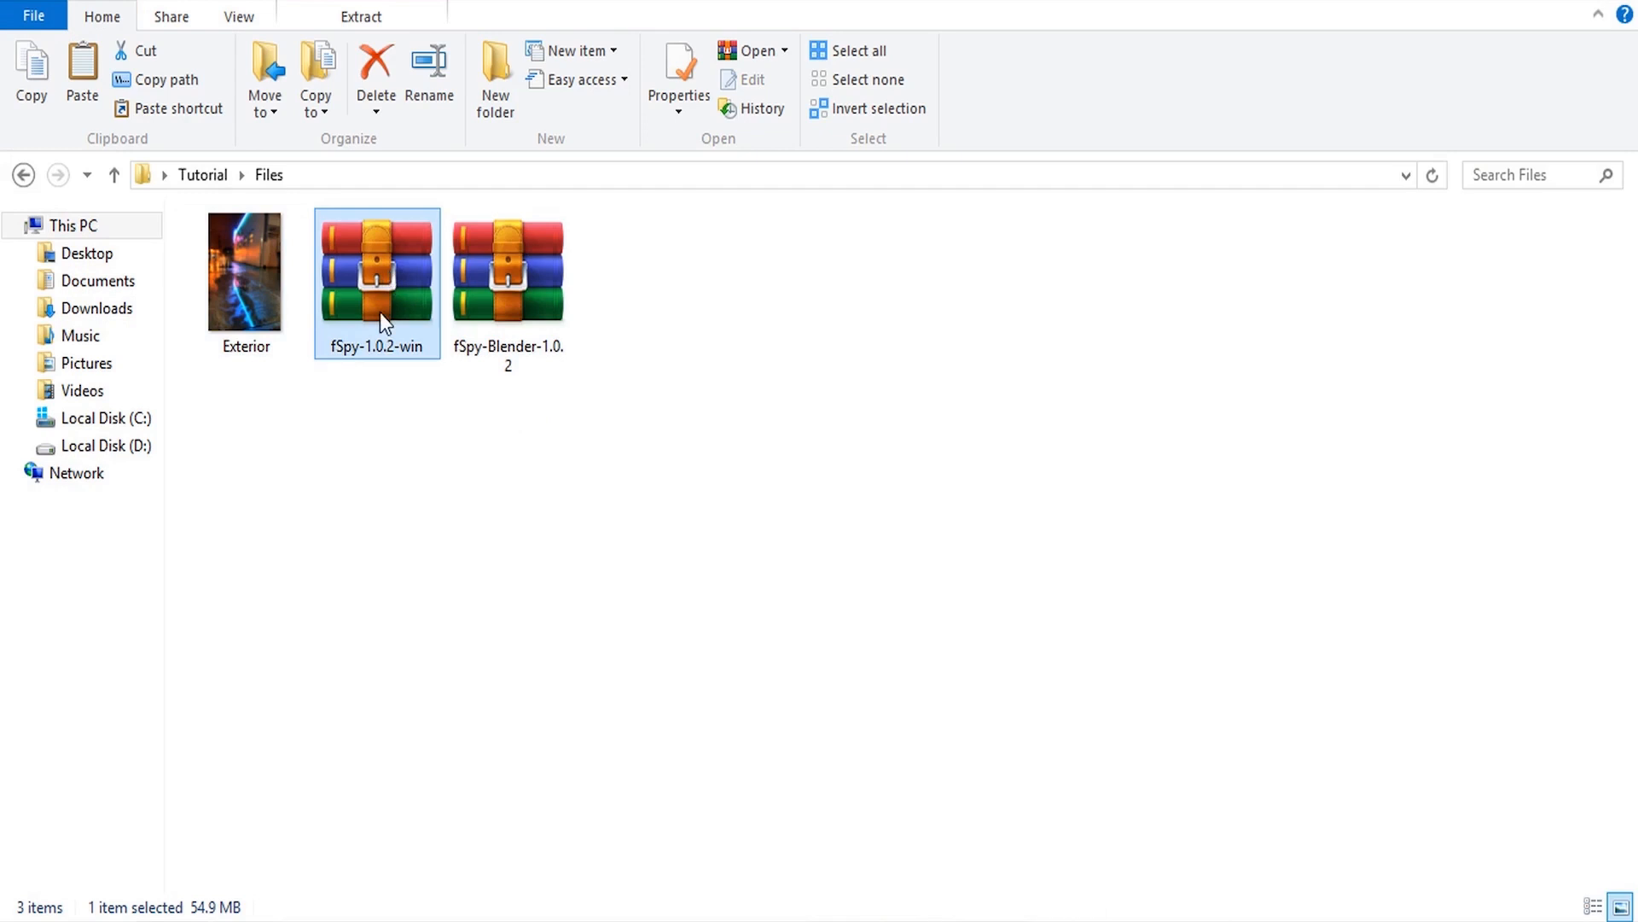
{"action": "left_click", "coordinate": [546, 278]}
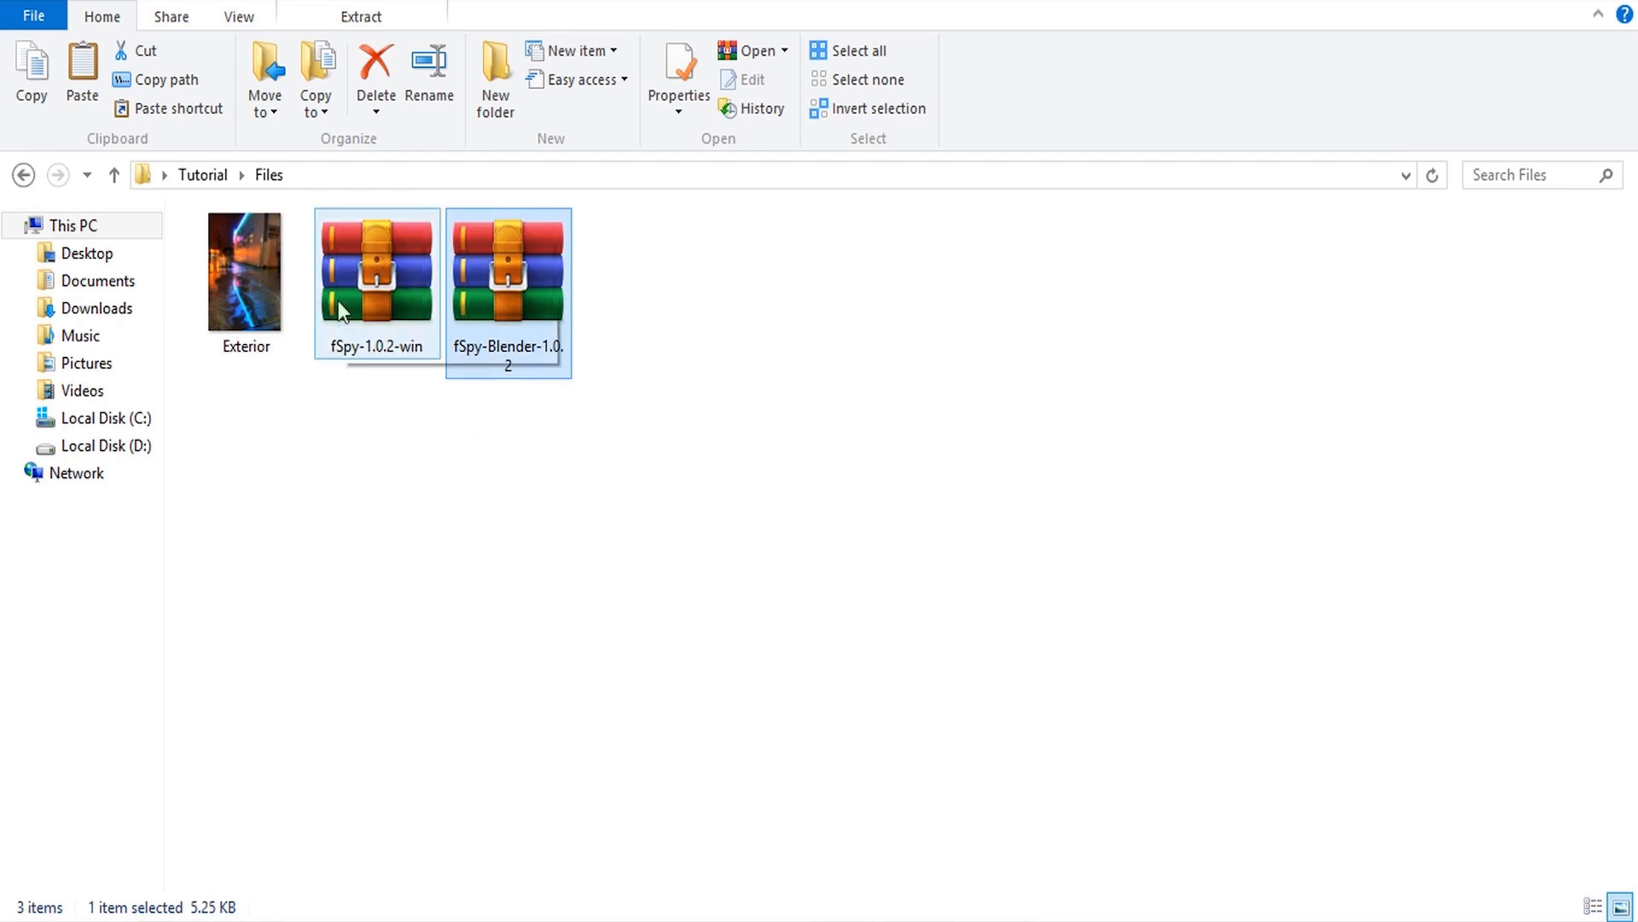
{"action": "right_click", "coordinate": [370, 263]}
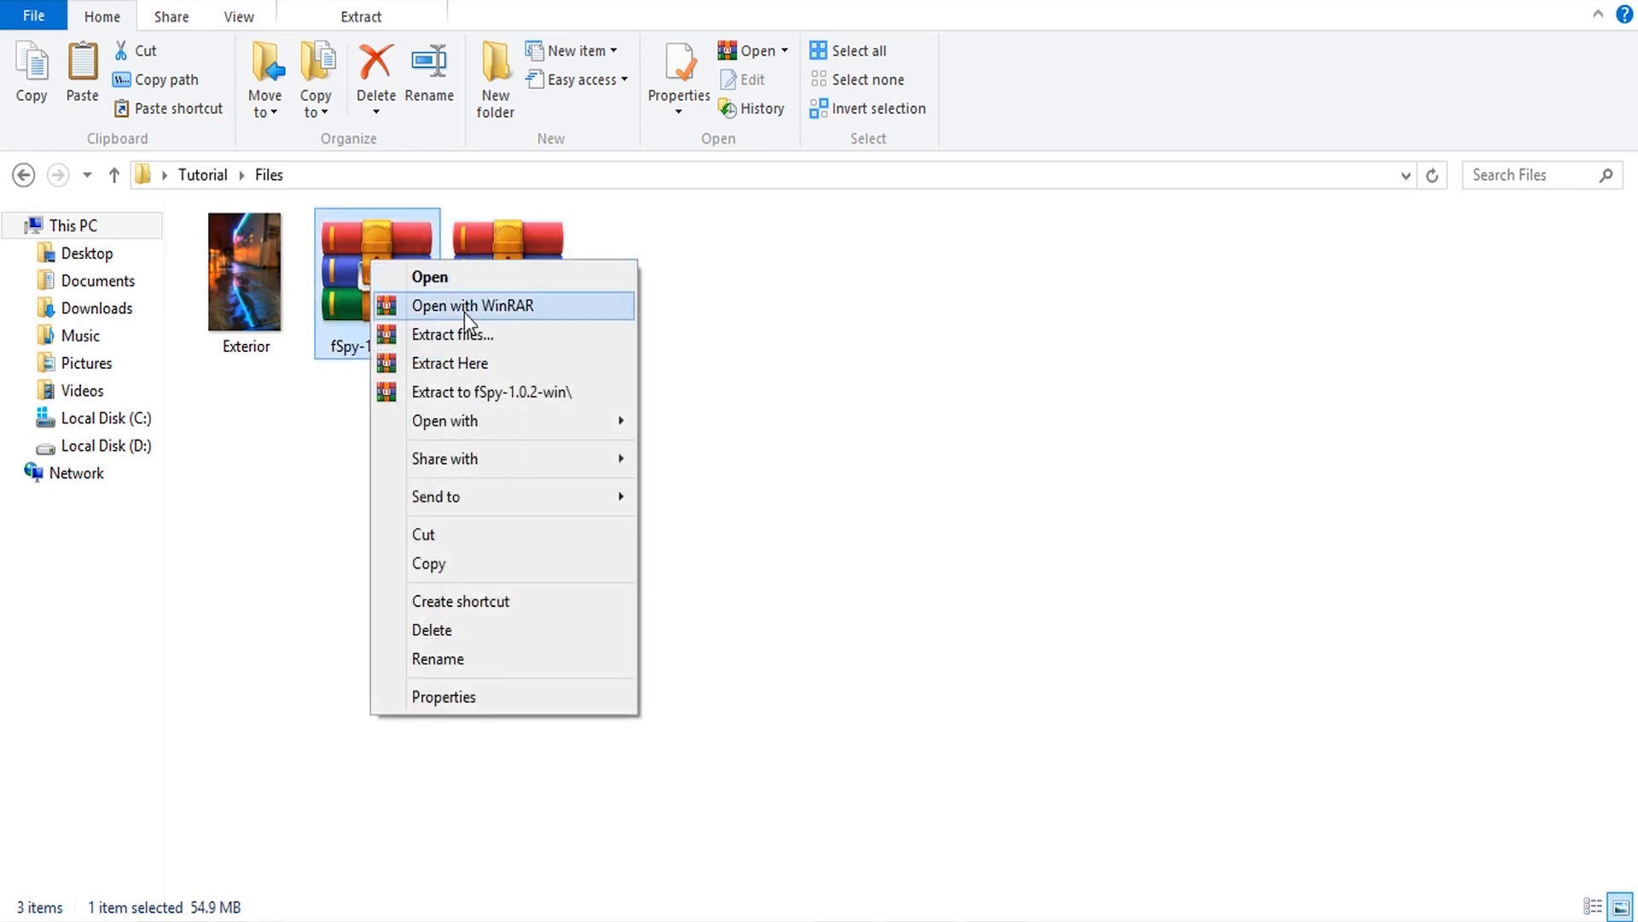
{"action": "left_click", "coordinate": [451, 334]}
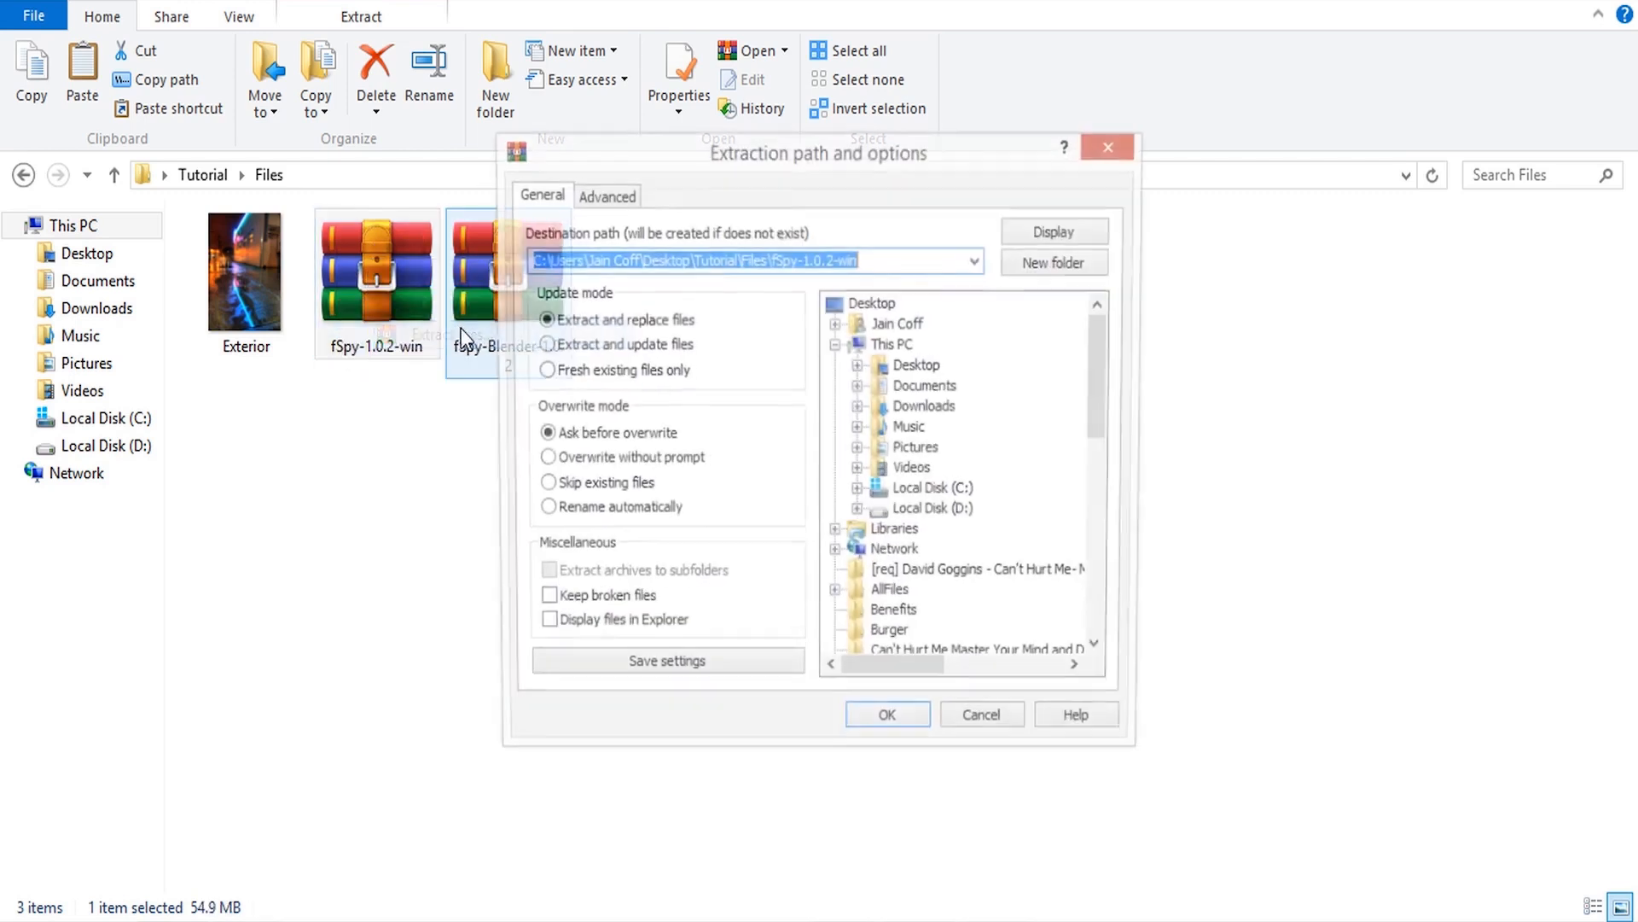
{"action": "left_click", "coordinate": [891, 727]}
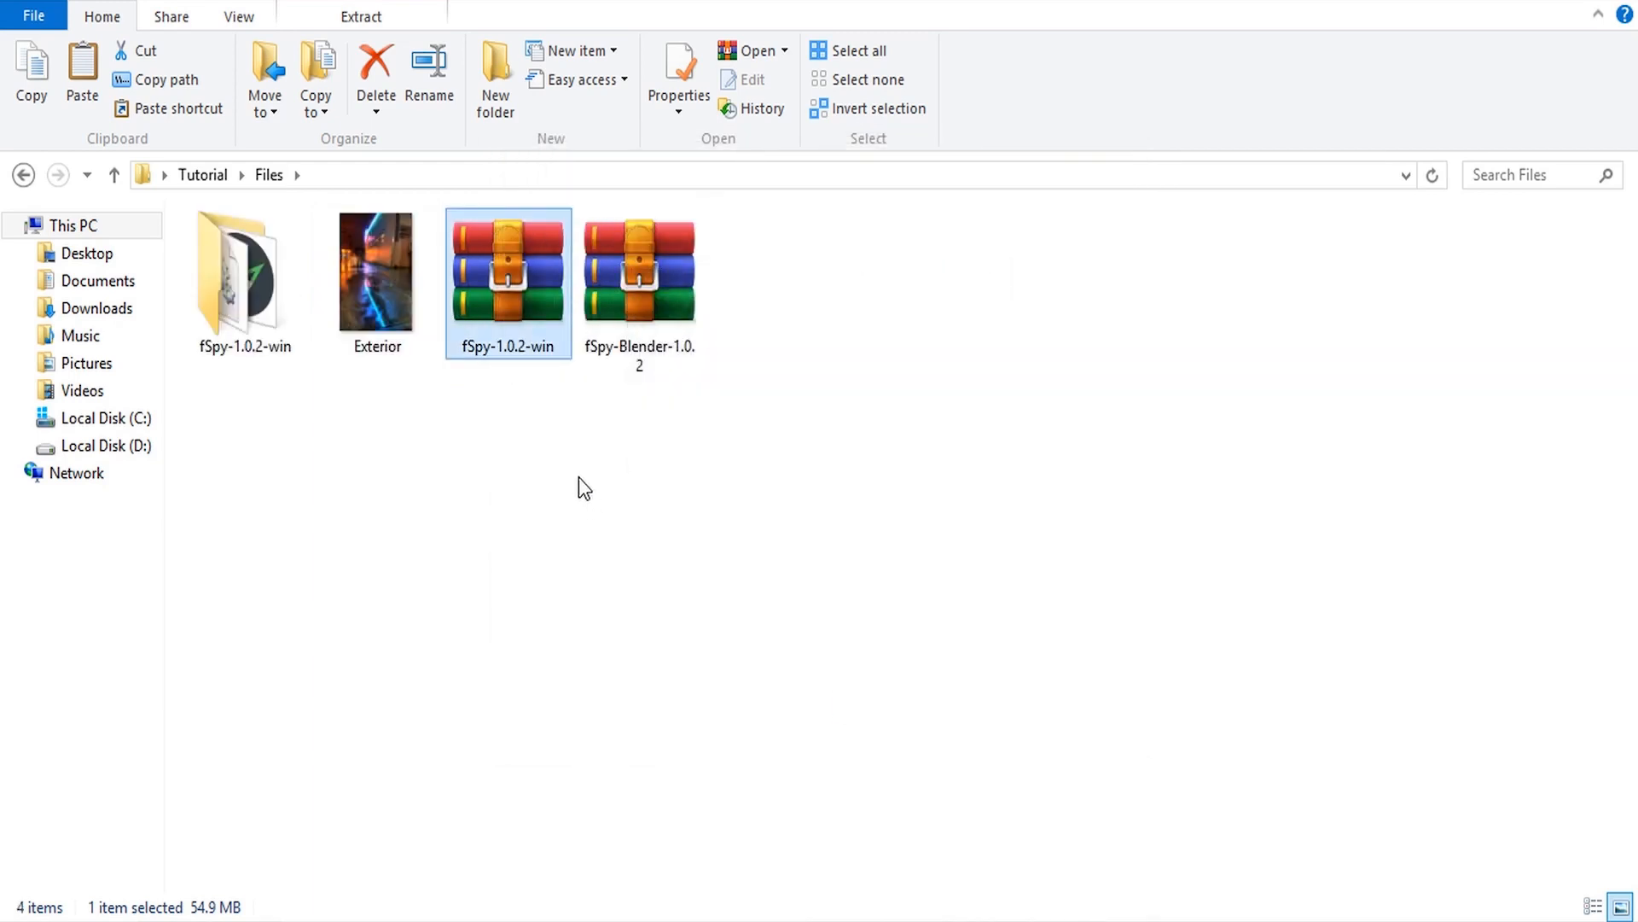
View the Exterior photo in the image viewer and close it again.
{"action": "left_click", "coordinate": [636, 290]}
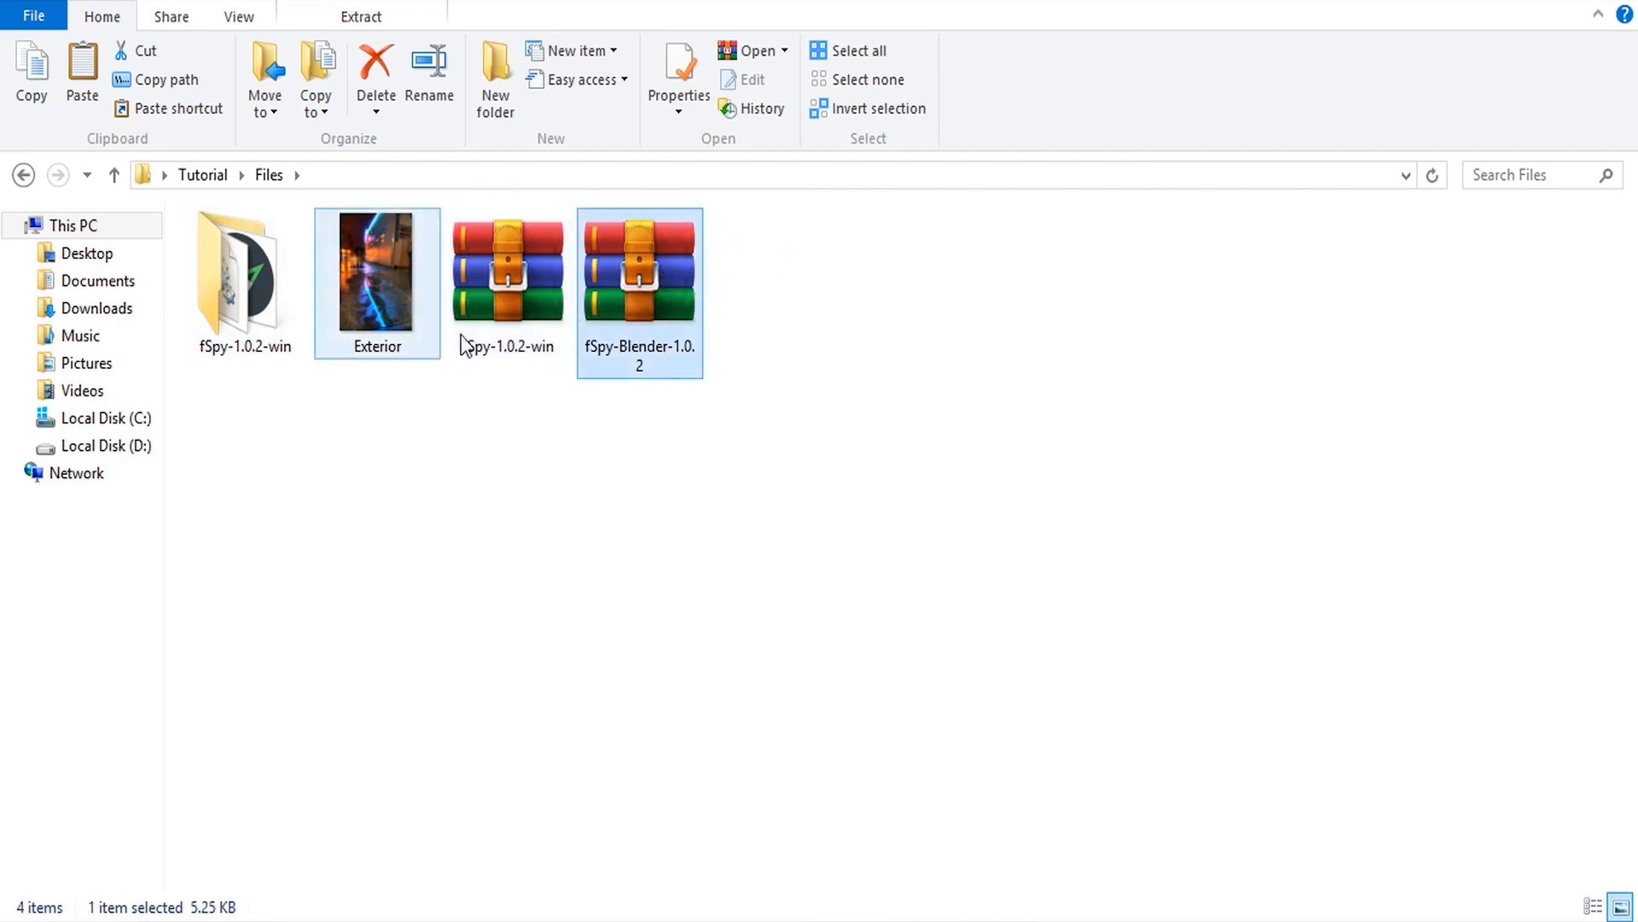
{"action": "double_click", "coordinate": [346, 299]}
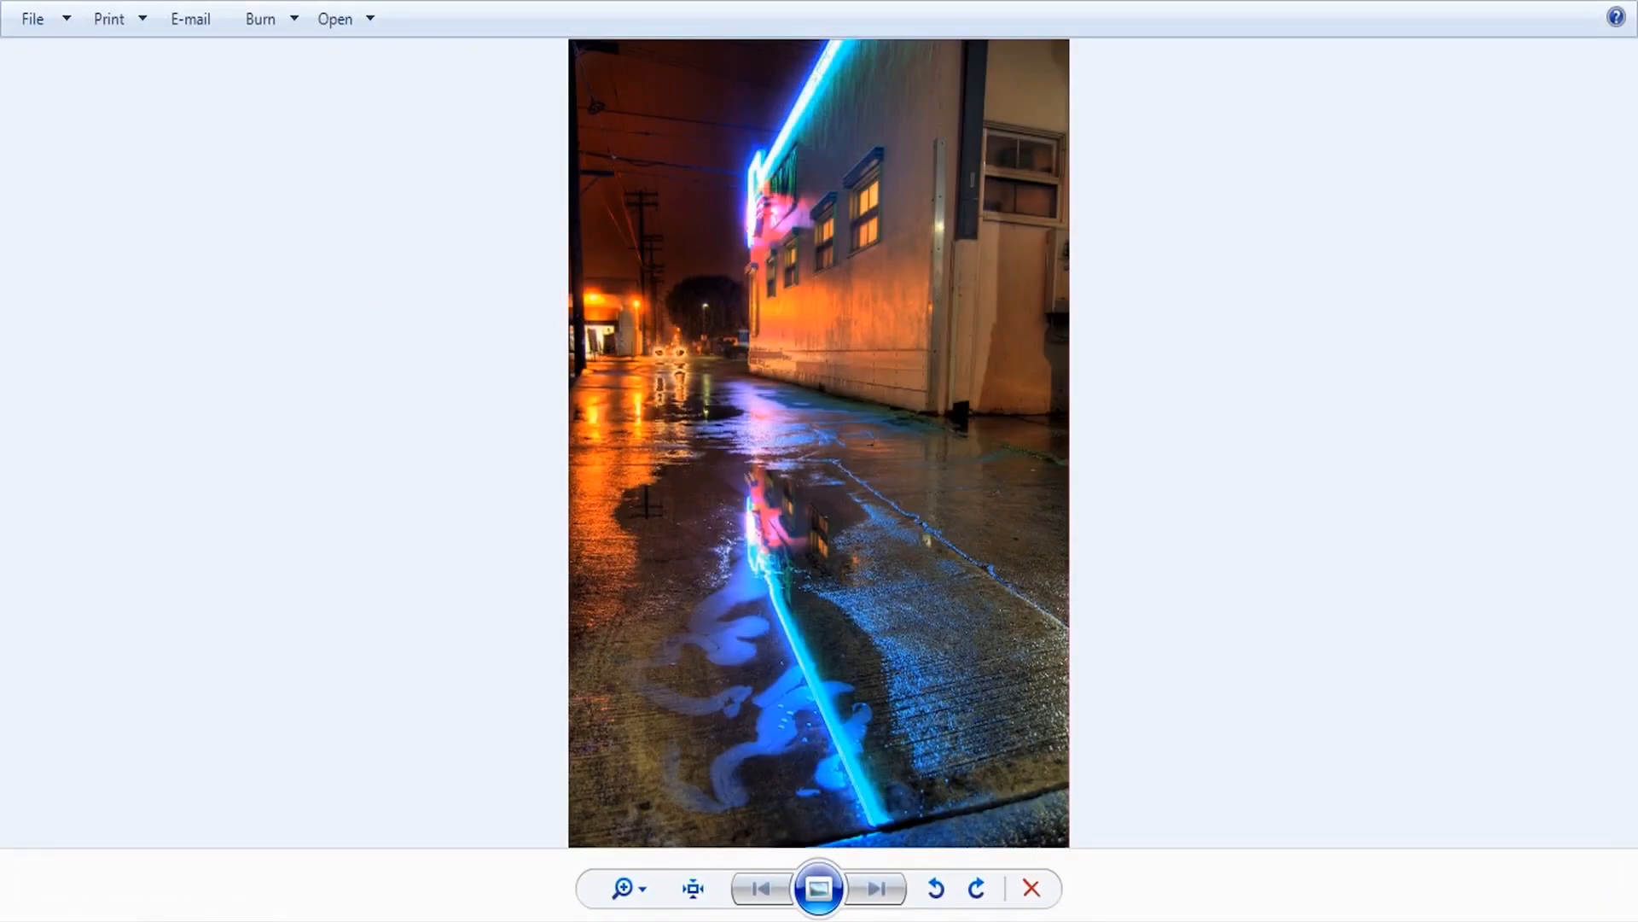
{"action": "key", "text": "alt+F4"}
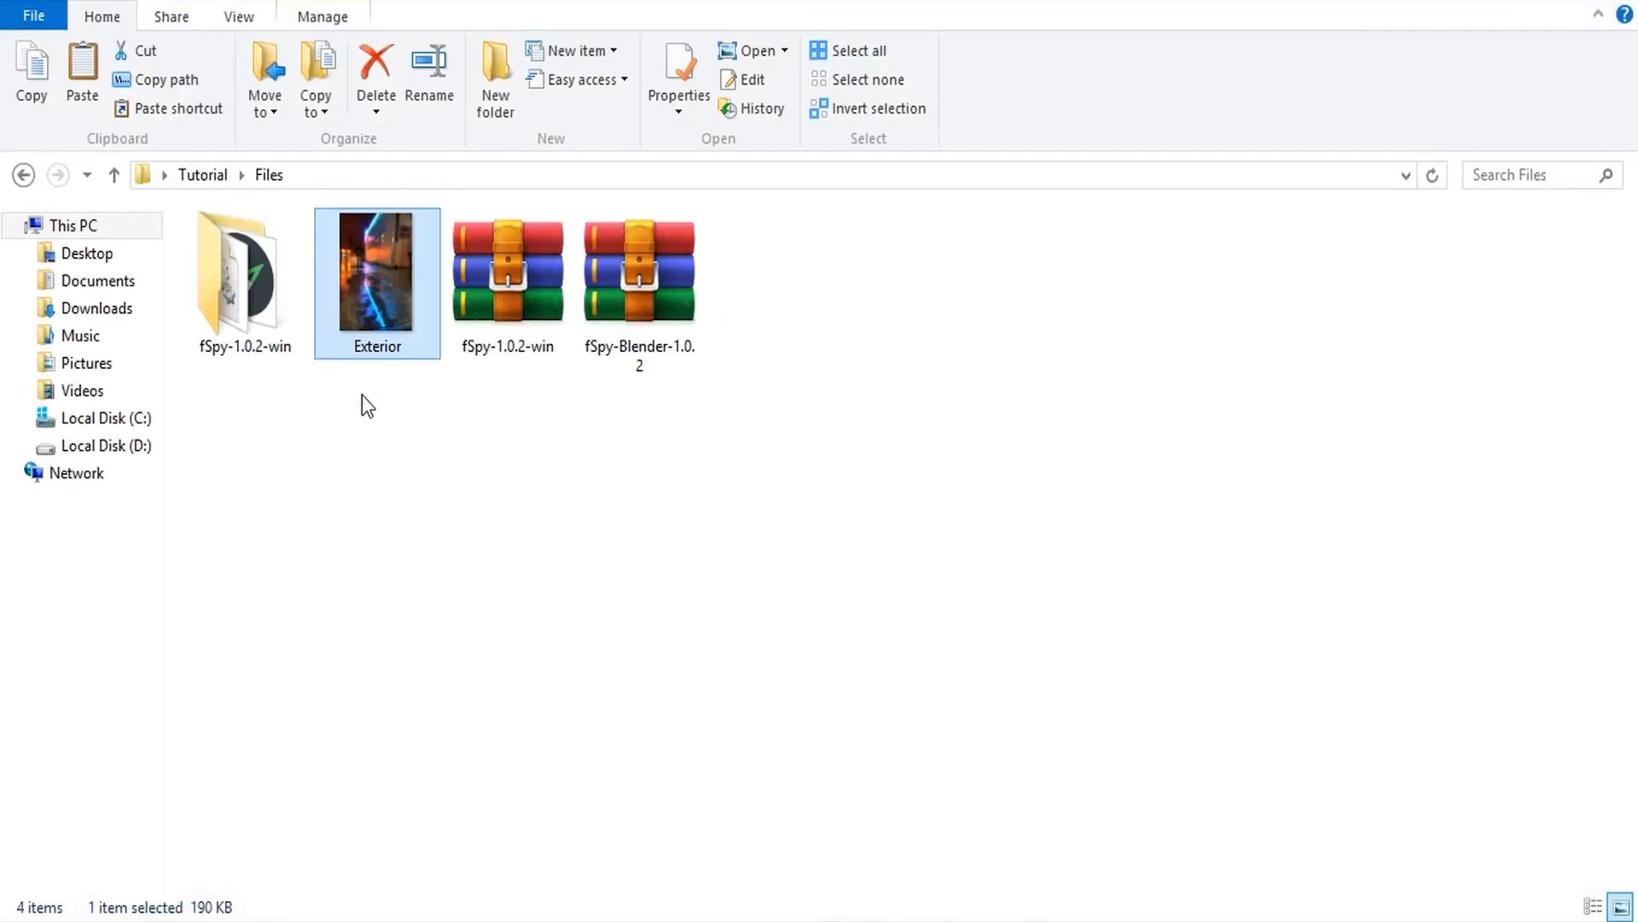
Launch the fSpy application from the extracted fSpy-1.0.2-win folder.
{"action": "double_click", "coordinate": [255, 285]}
{"action": "scroll", "coordinate": [386, 402], "scroll_direction": "down", "scroll_amount": 13}
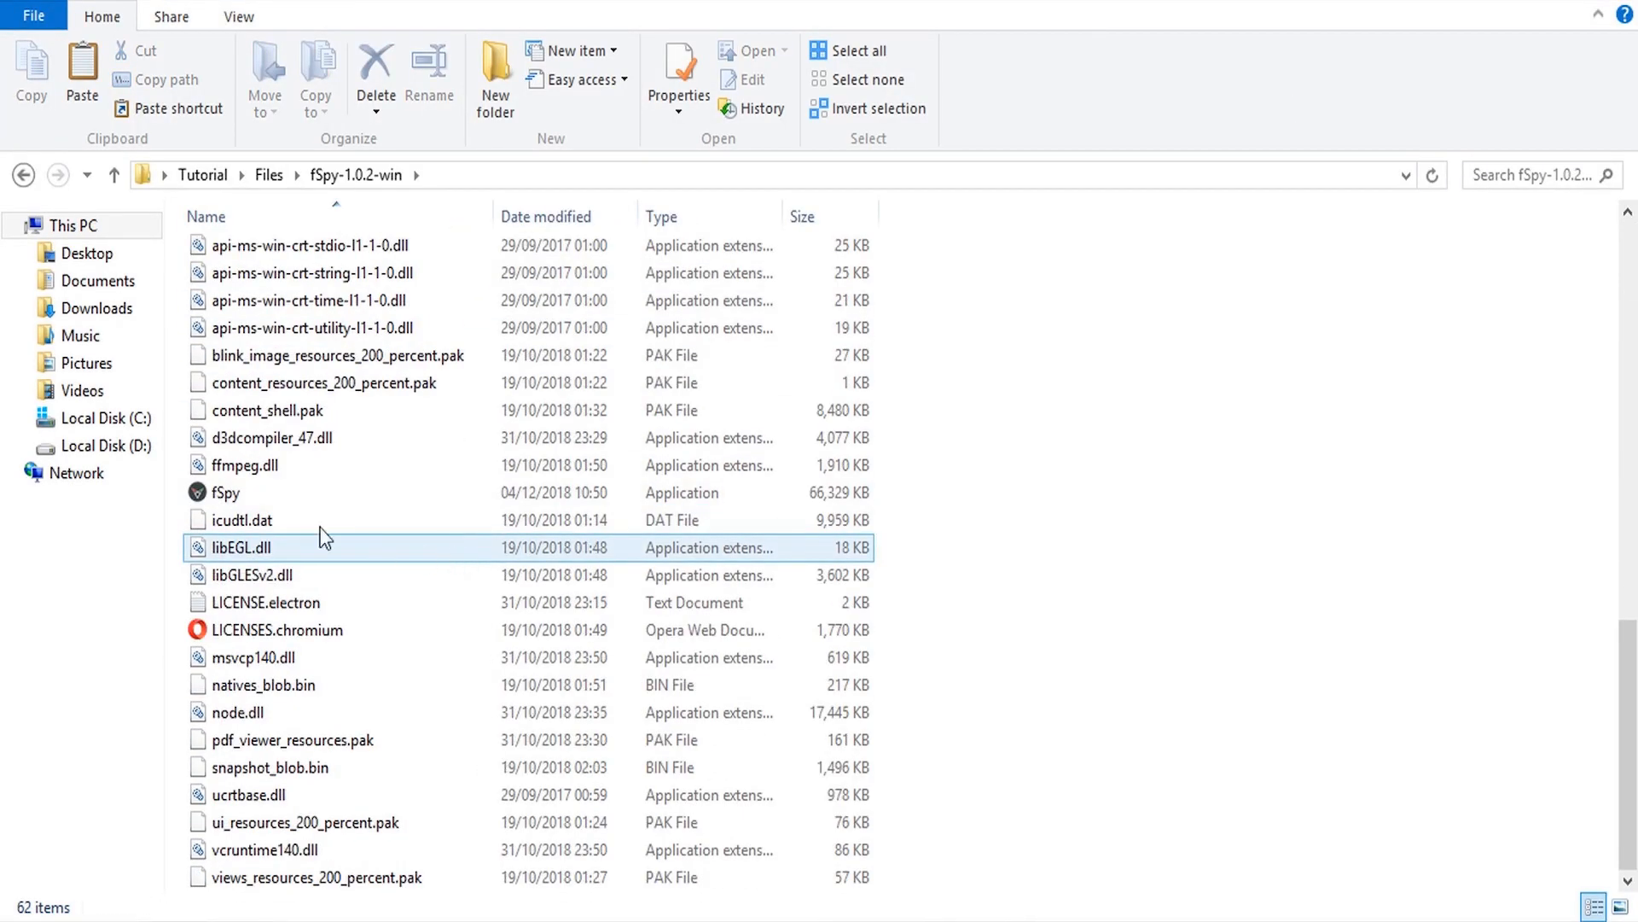
{"action": "double_click", "coordinate": [224, 494]}
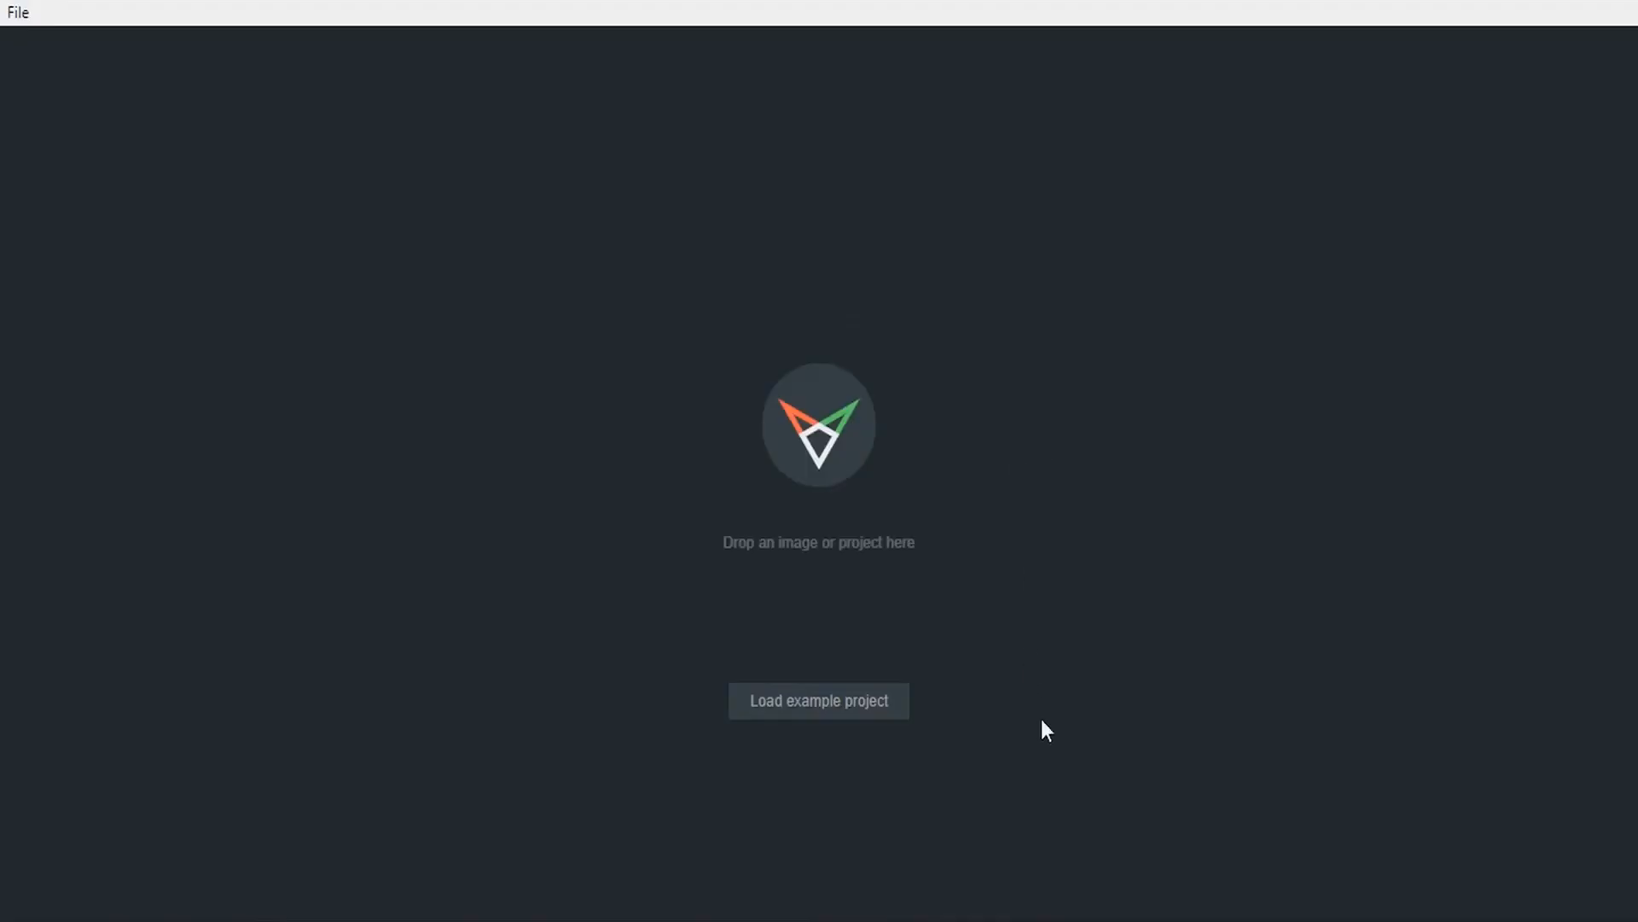
Load the Exterior image from the Files folder into fSpy and turn off image dimming.
{"action": "key", "text": "alt+Tab"}
{"action": "left_click", "coordinate": [1099, 618]}
{"action": "key", "text": "BackSpace"}
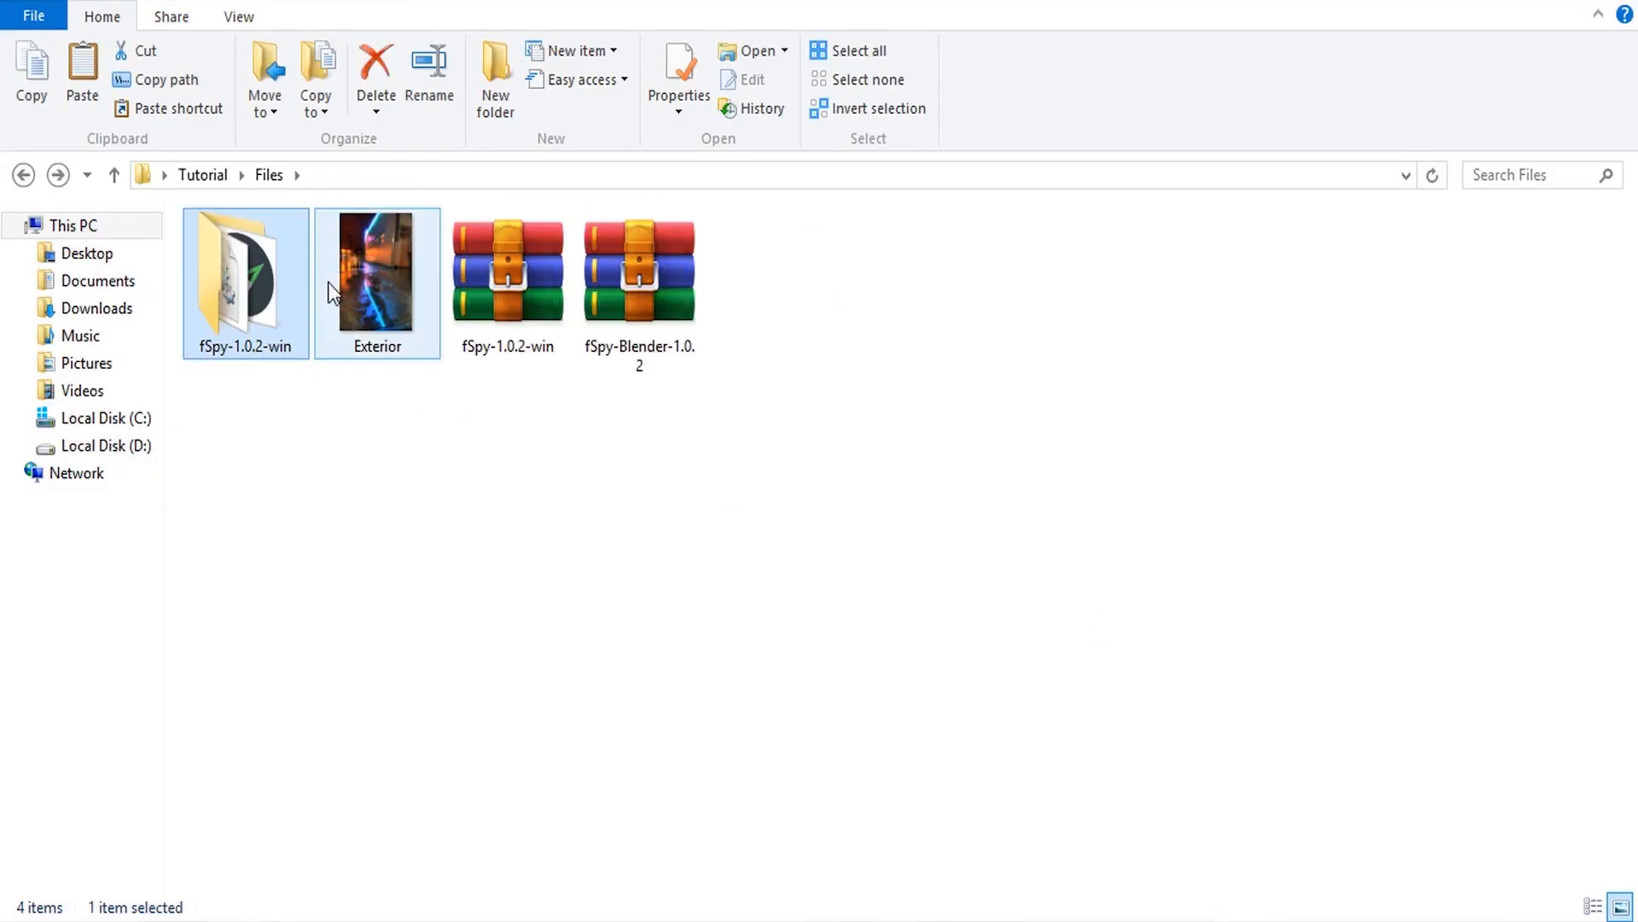
{"action": "left_click_drag", "start_coordinate": [362, 278], "coordinate": [745, 410]}
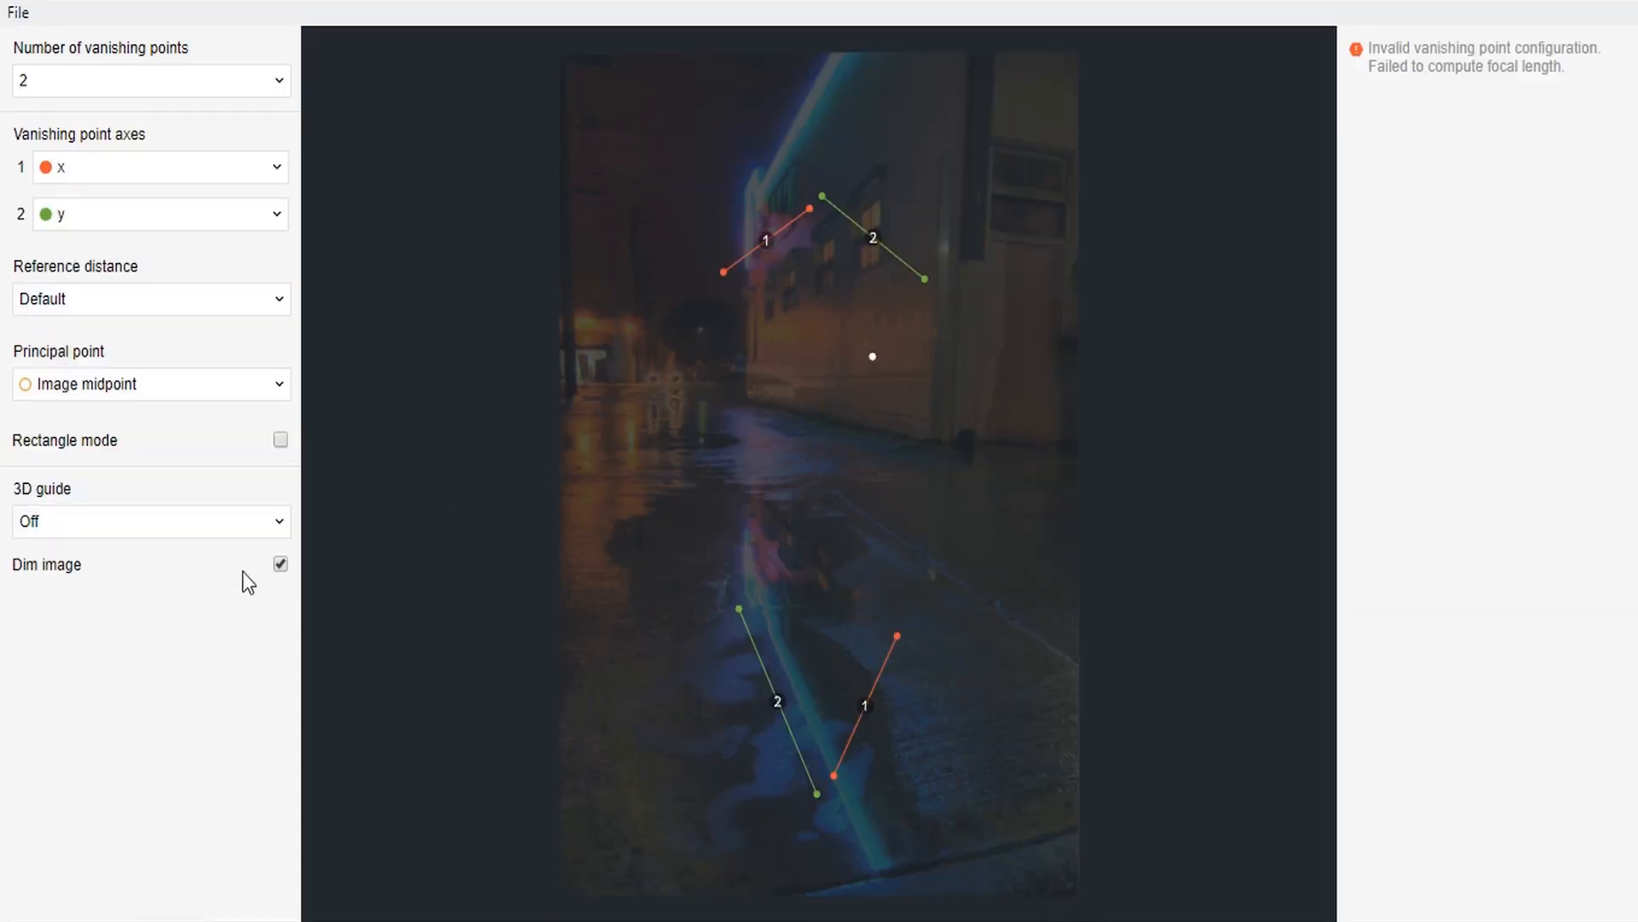
{"action": "left_click", "coordinate": [281, 565]}
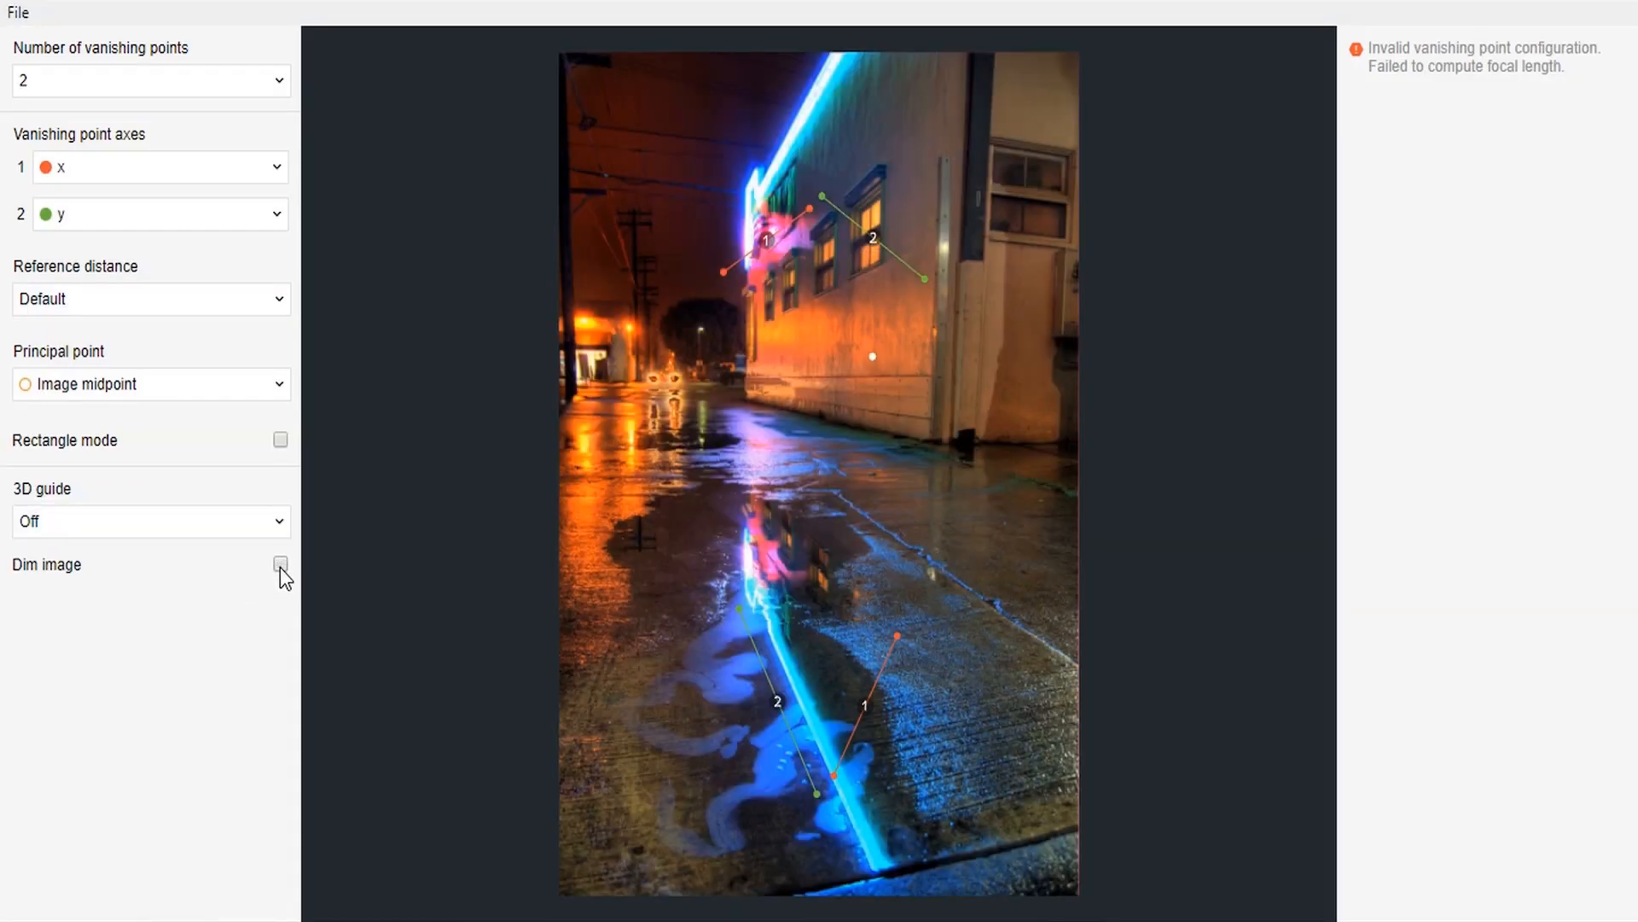
Shift the upper end of the upper vanishing line 2 to the wall's near edge and assign the z axis to vanishing point 2.
{"action": "left_click_drag", "start_coordinate": [822, 195], "coordinate": [961, 189]}
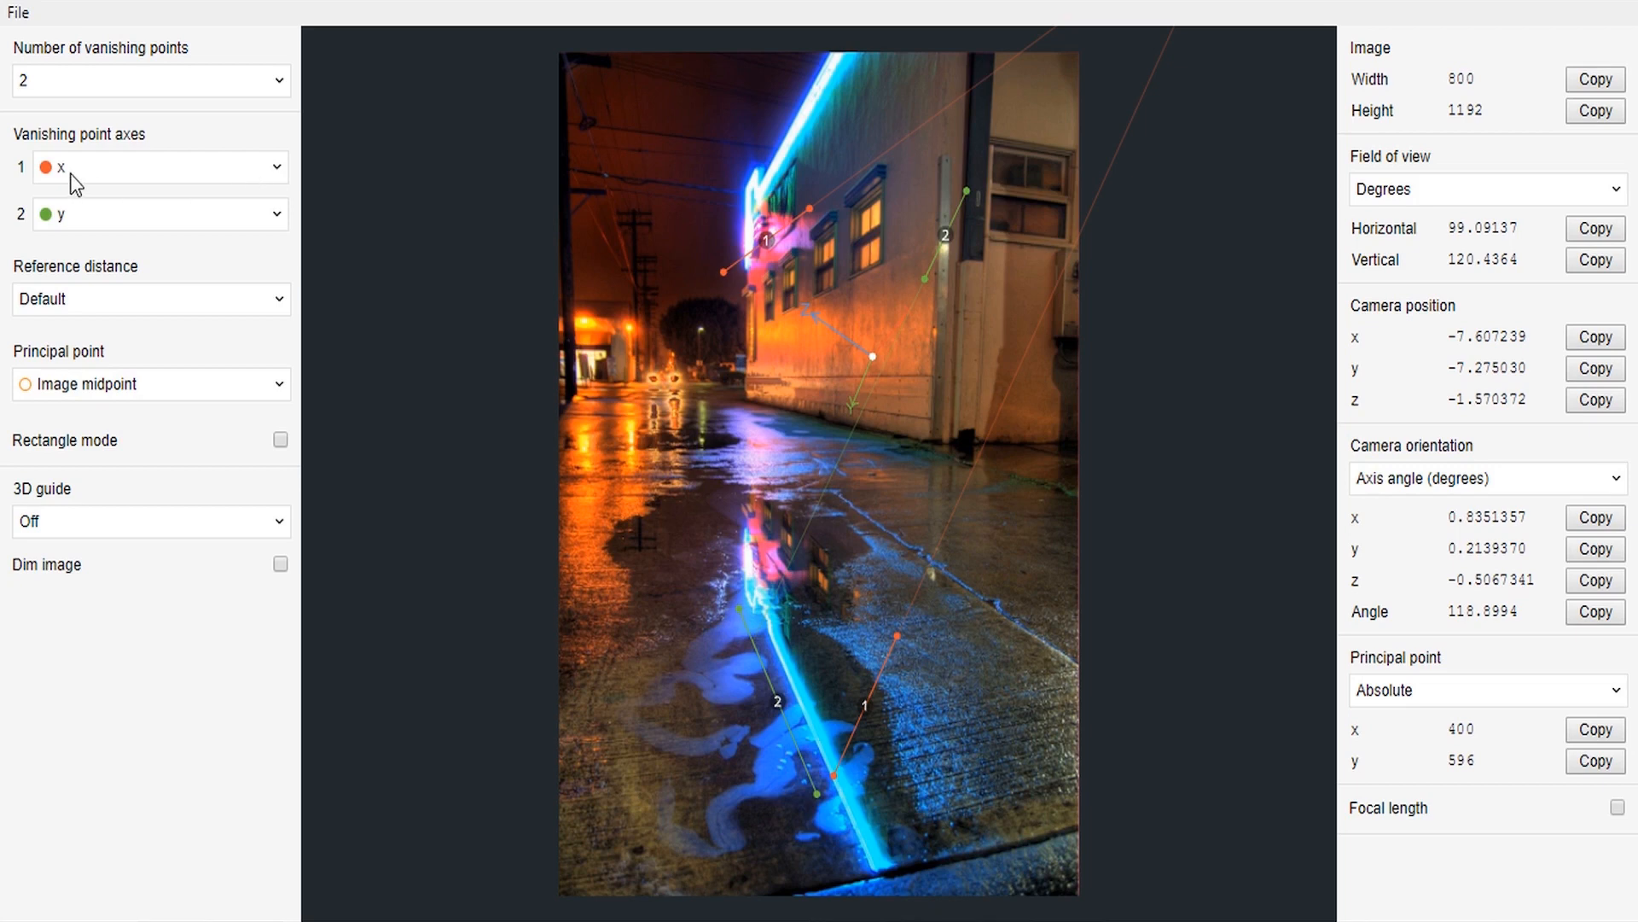
{"action": "left_click", "coordinate": [126, 217]}
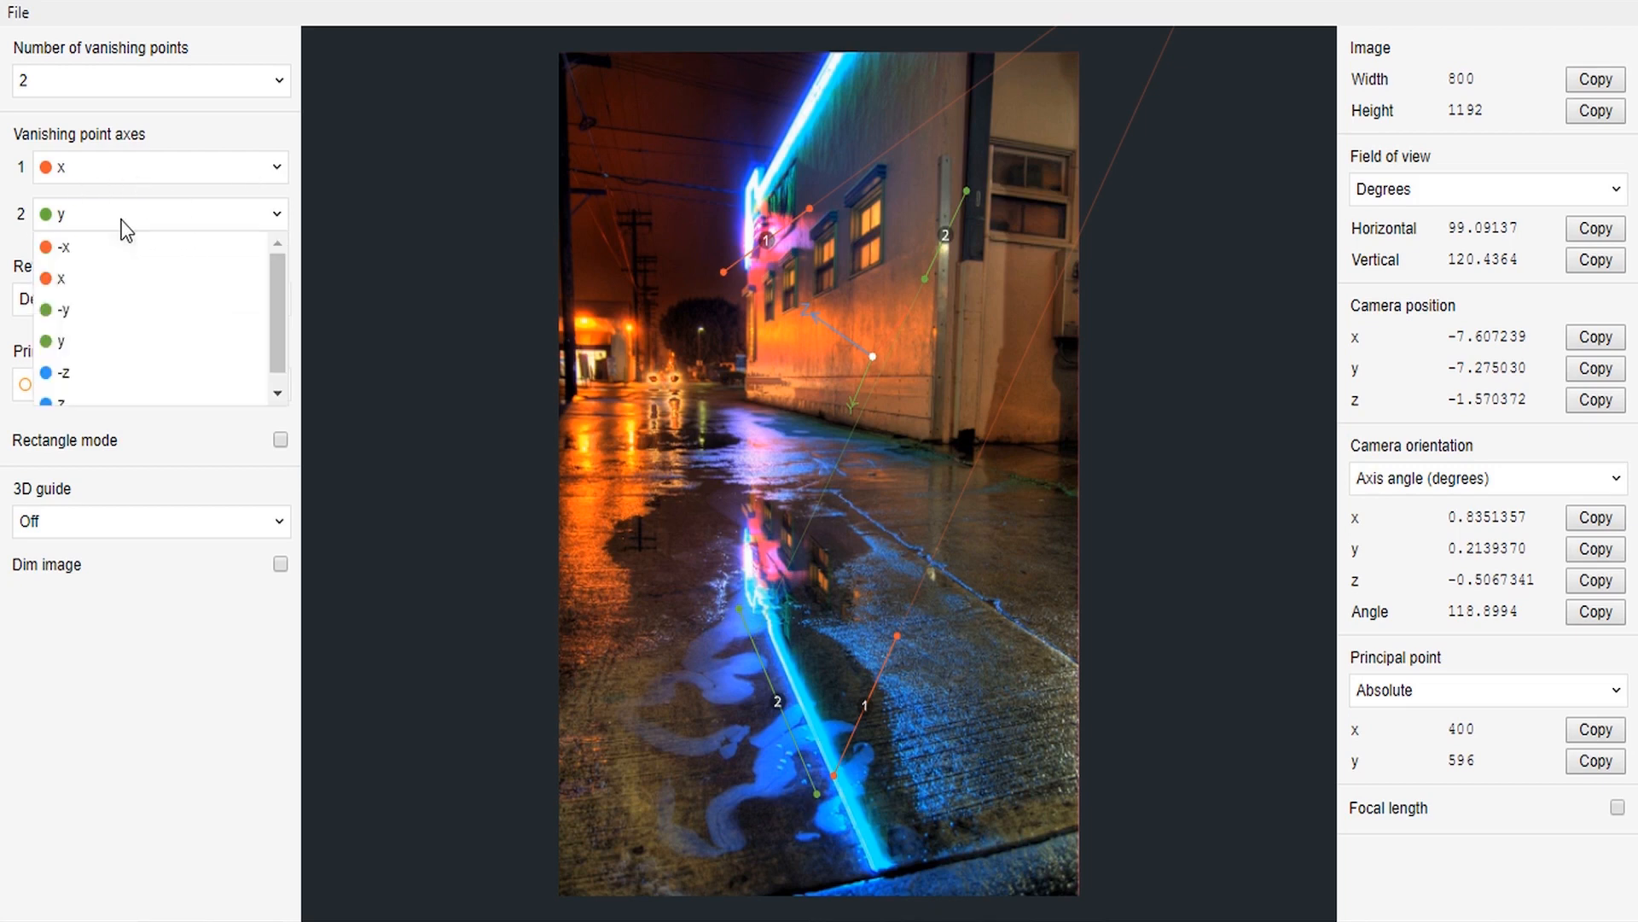
{"action": "left_click", "coordinate": [65, 401]}
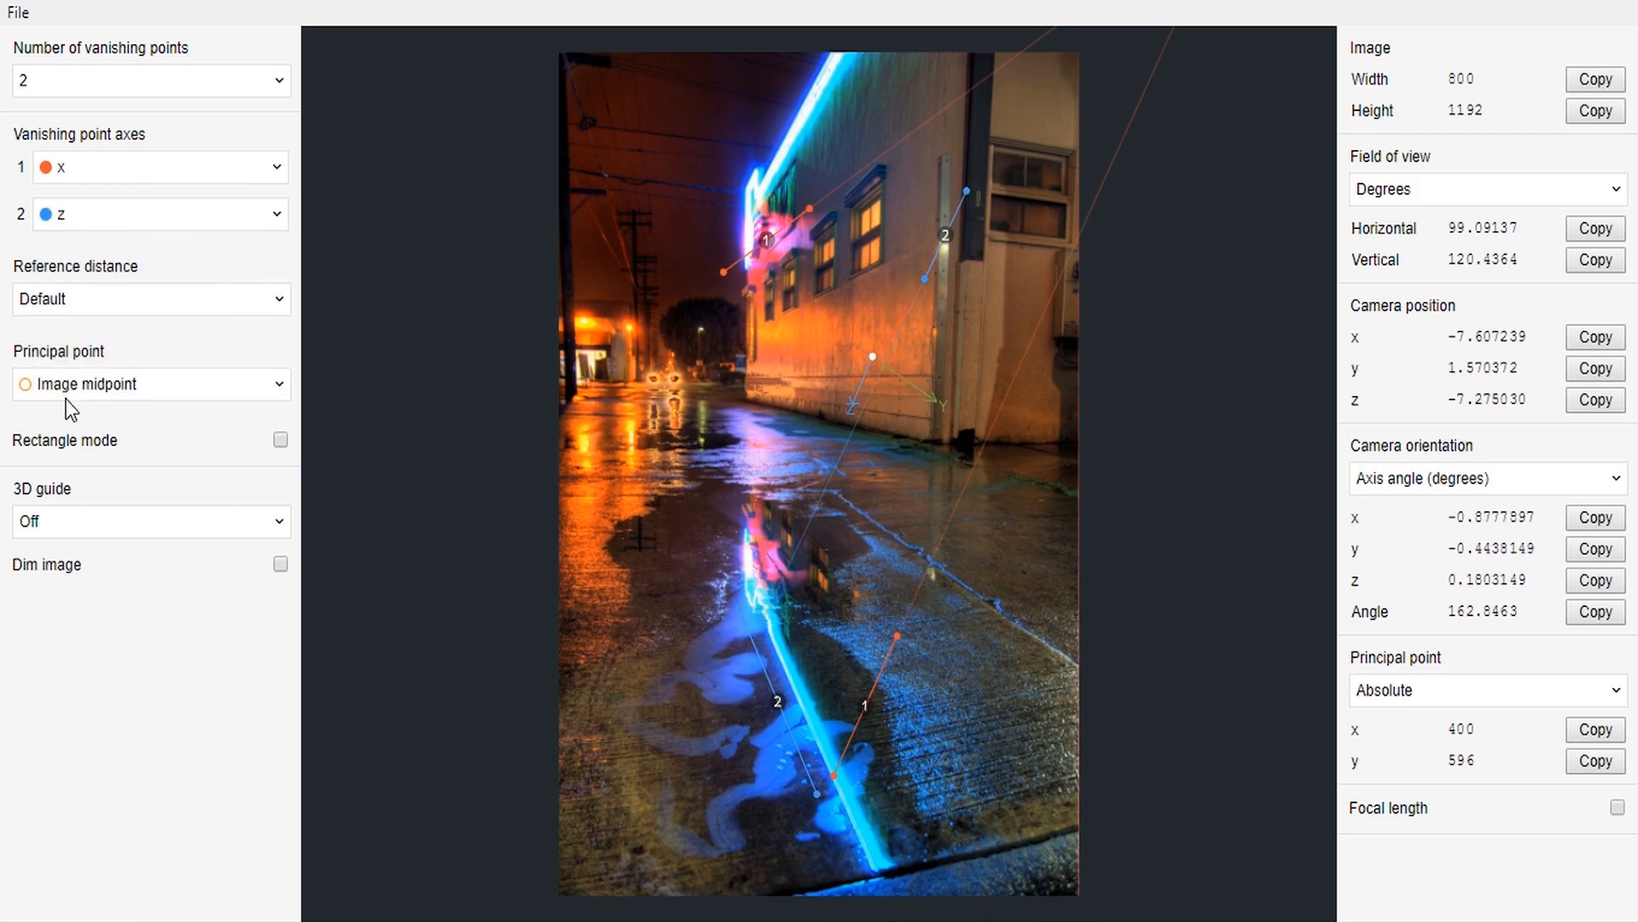
Align the upper z-axis line with the building's near vertical corner, from the image's upper edge down to the ground.
{"action": "left_click_drag", "start_coordinate": [966, 192], "coordinate": [954, 52]}
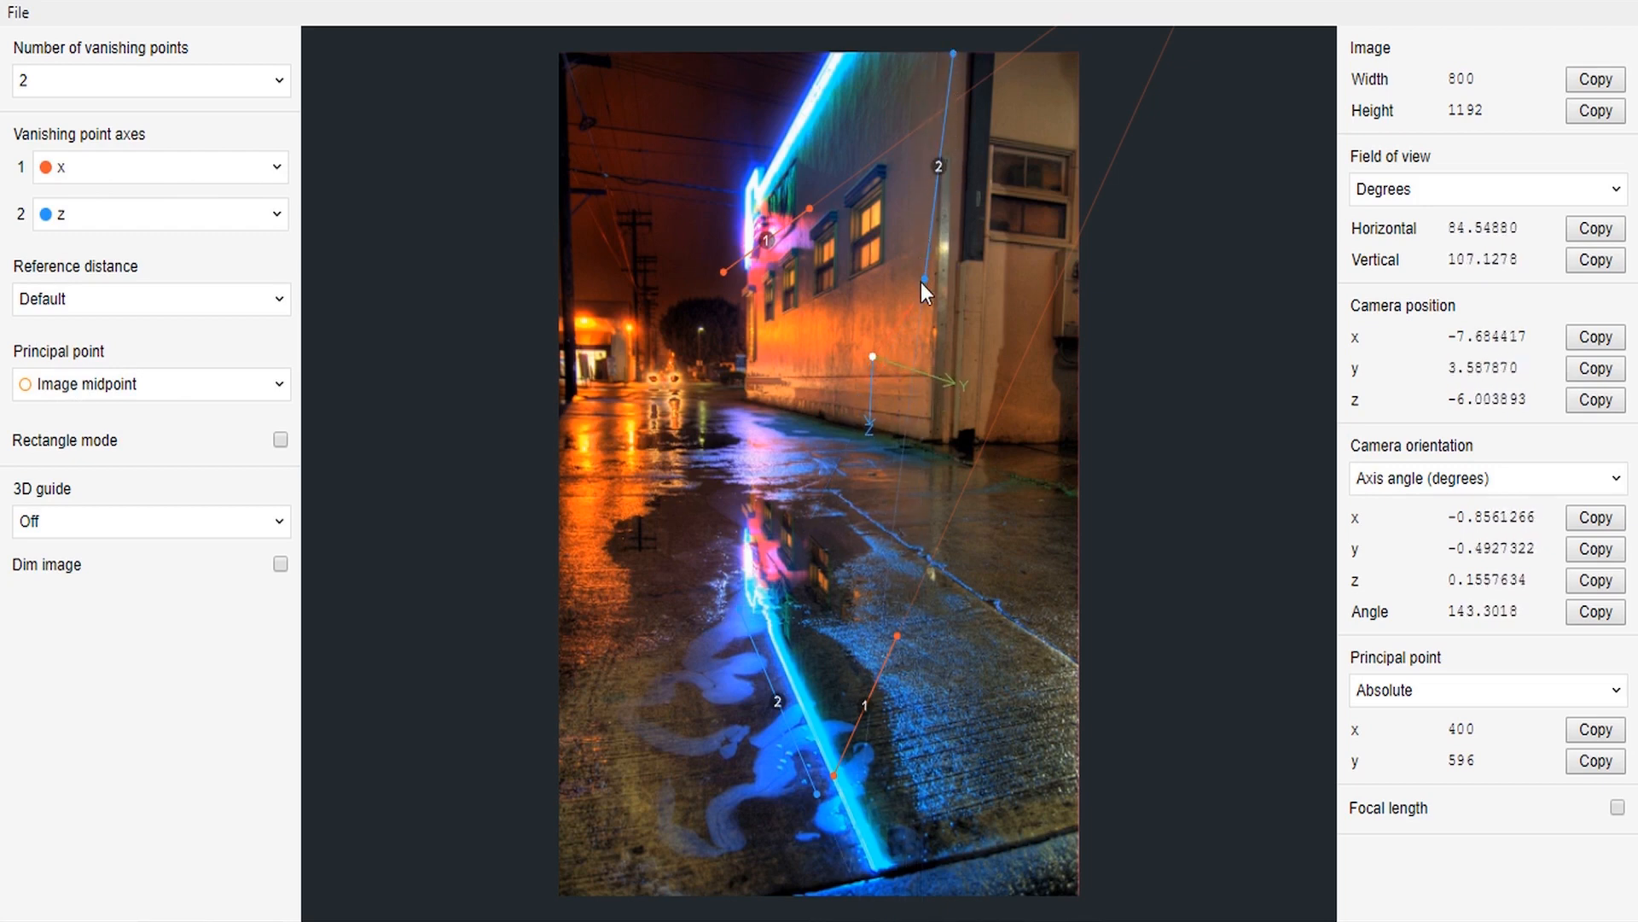
{"action": "left_click_drag", "start_coordinate": [923, 278], "coordinate": [901, 290]}
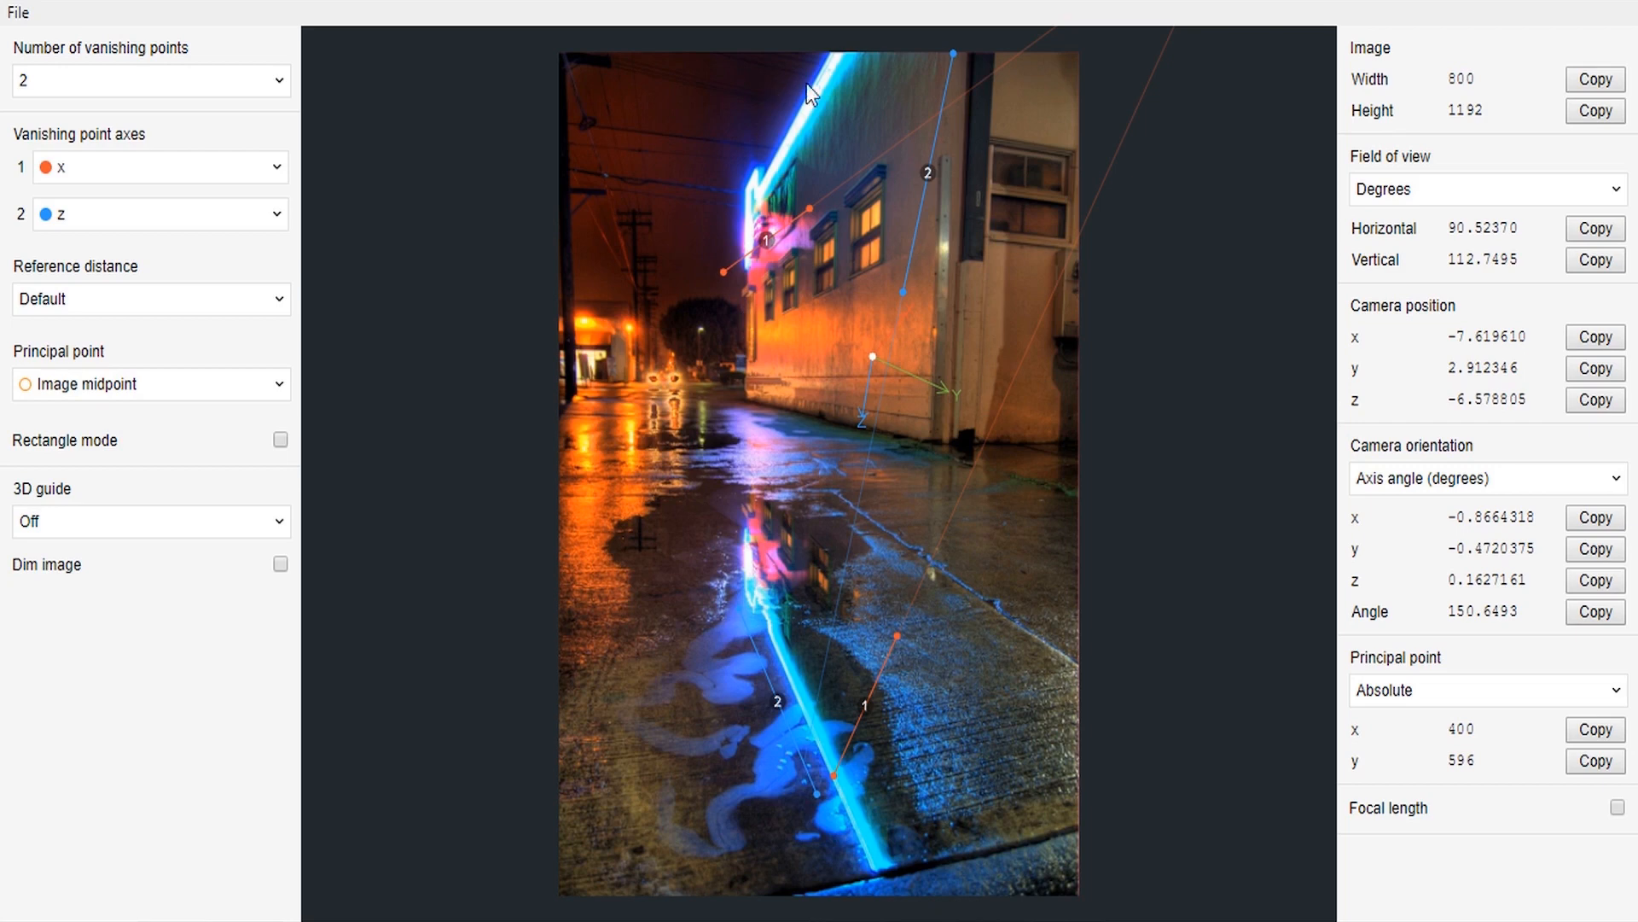
{"action": "left_click_drag", "start_coordinate": [954, 53], "coordinate": [975, 49]}
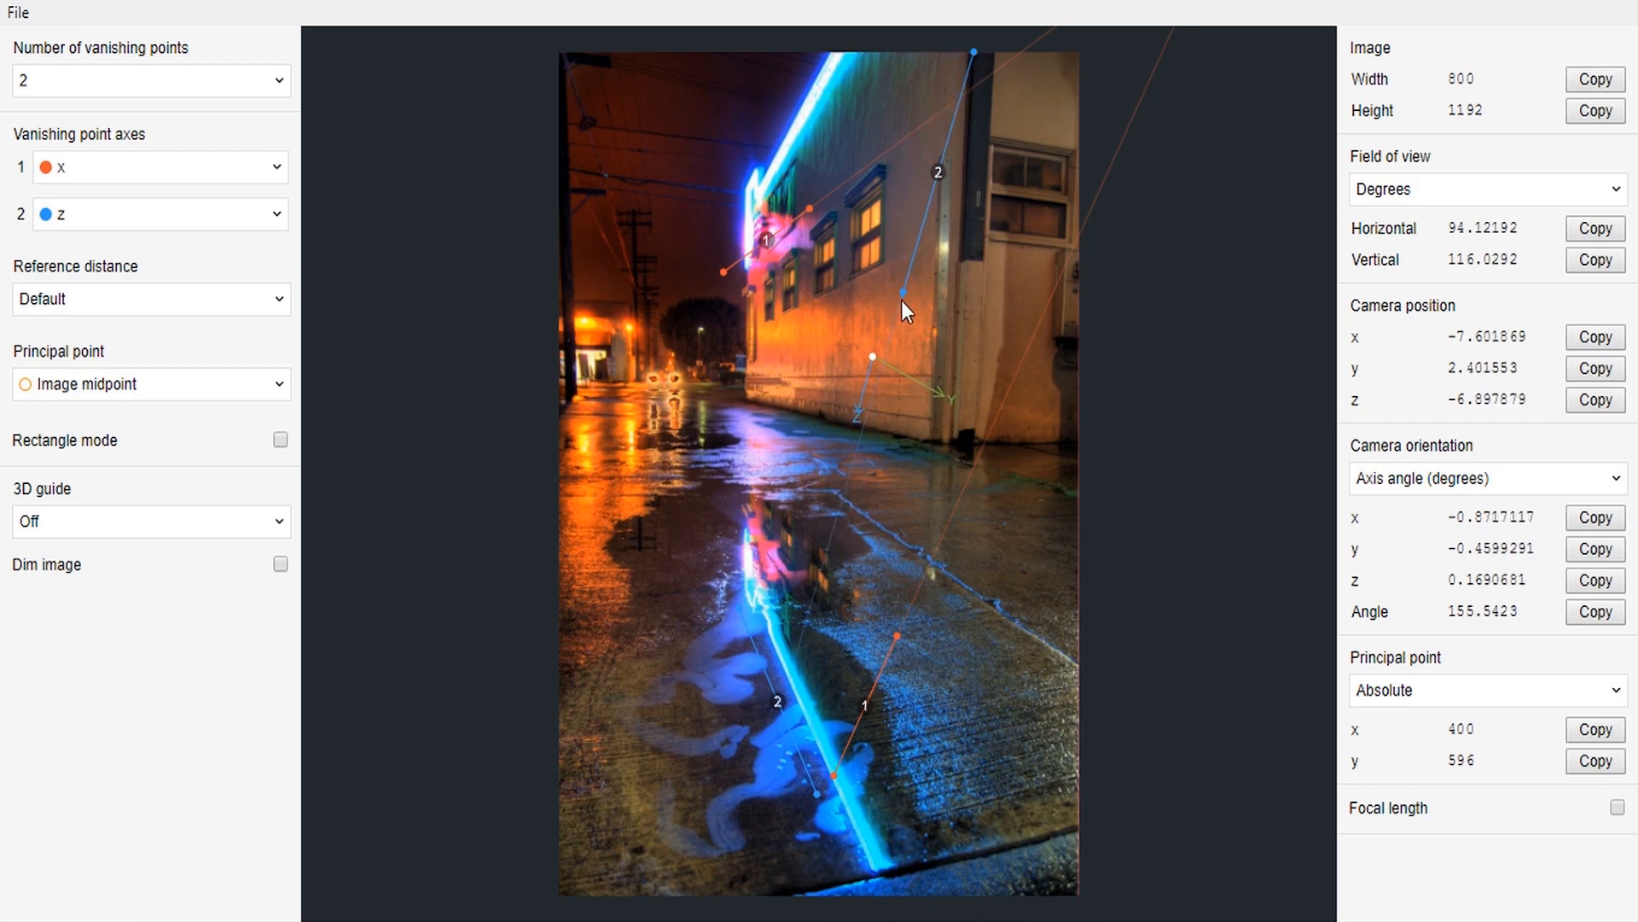
{"action": "left_click_drag", "start_coordinate": [903, 295], "coordinate": [959, 465]}
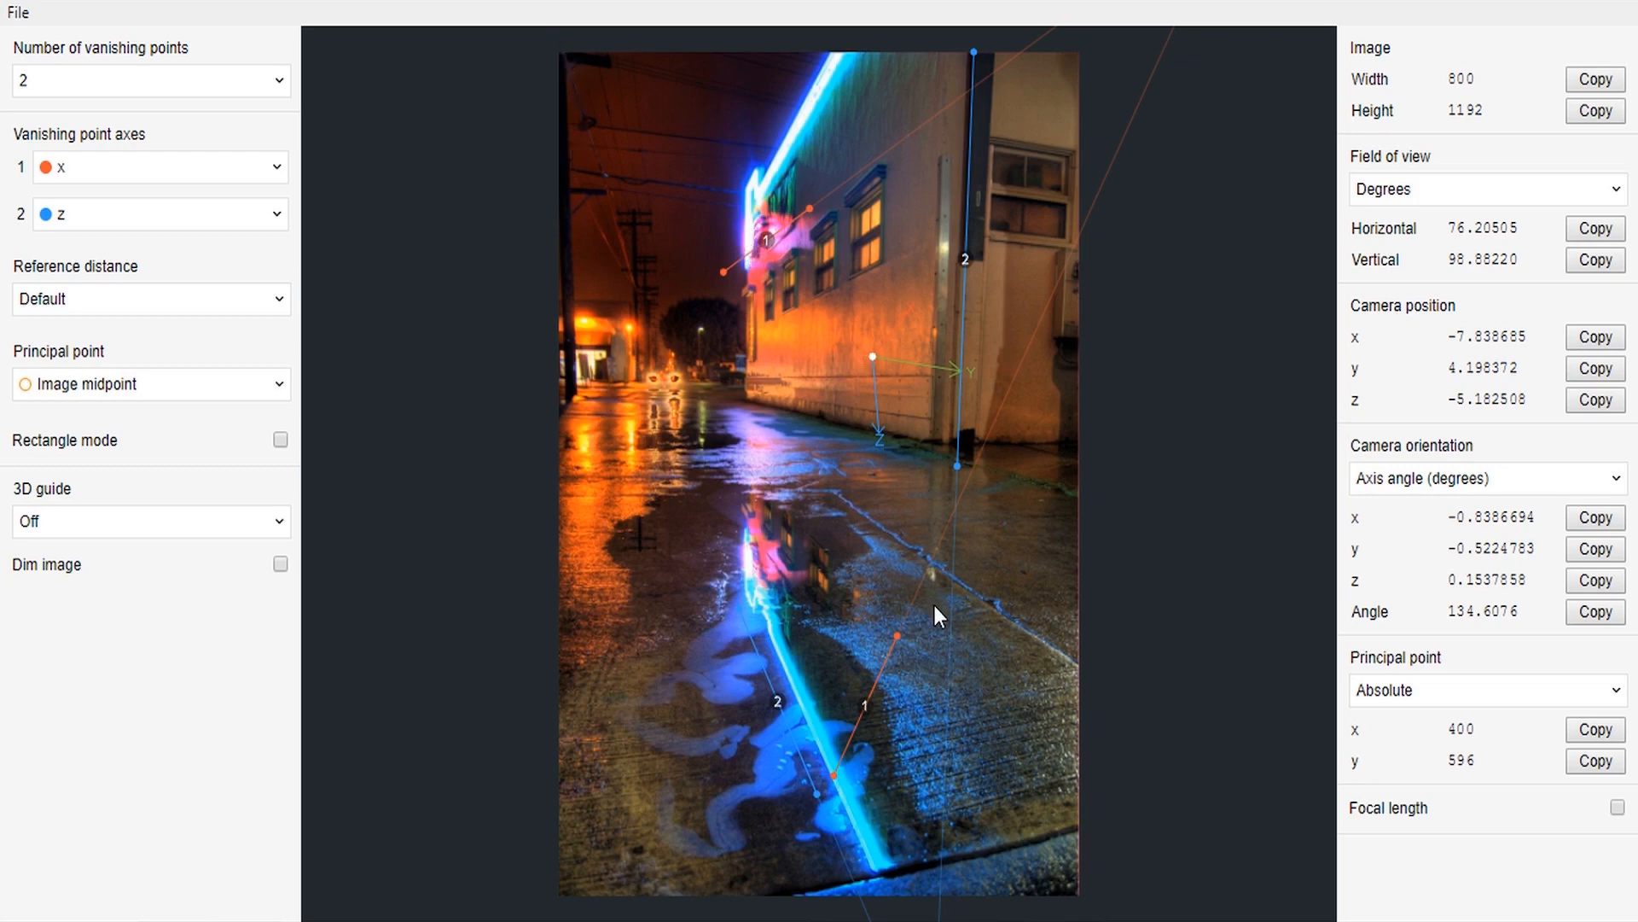
Align the other z-axis line with the building's far vertical corner, from the neon sign down to the ground.
{"action": "left_click_drag", "start_coordinate": [739, 606], "coordinate": [641, 395]}
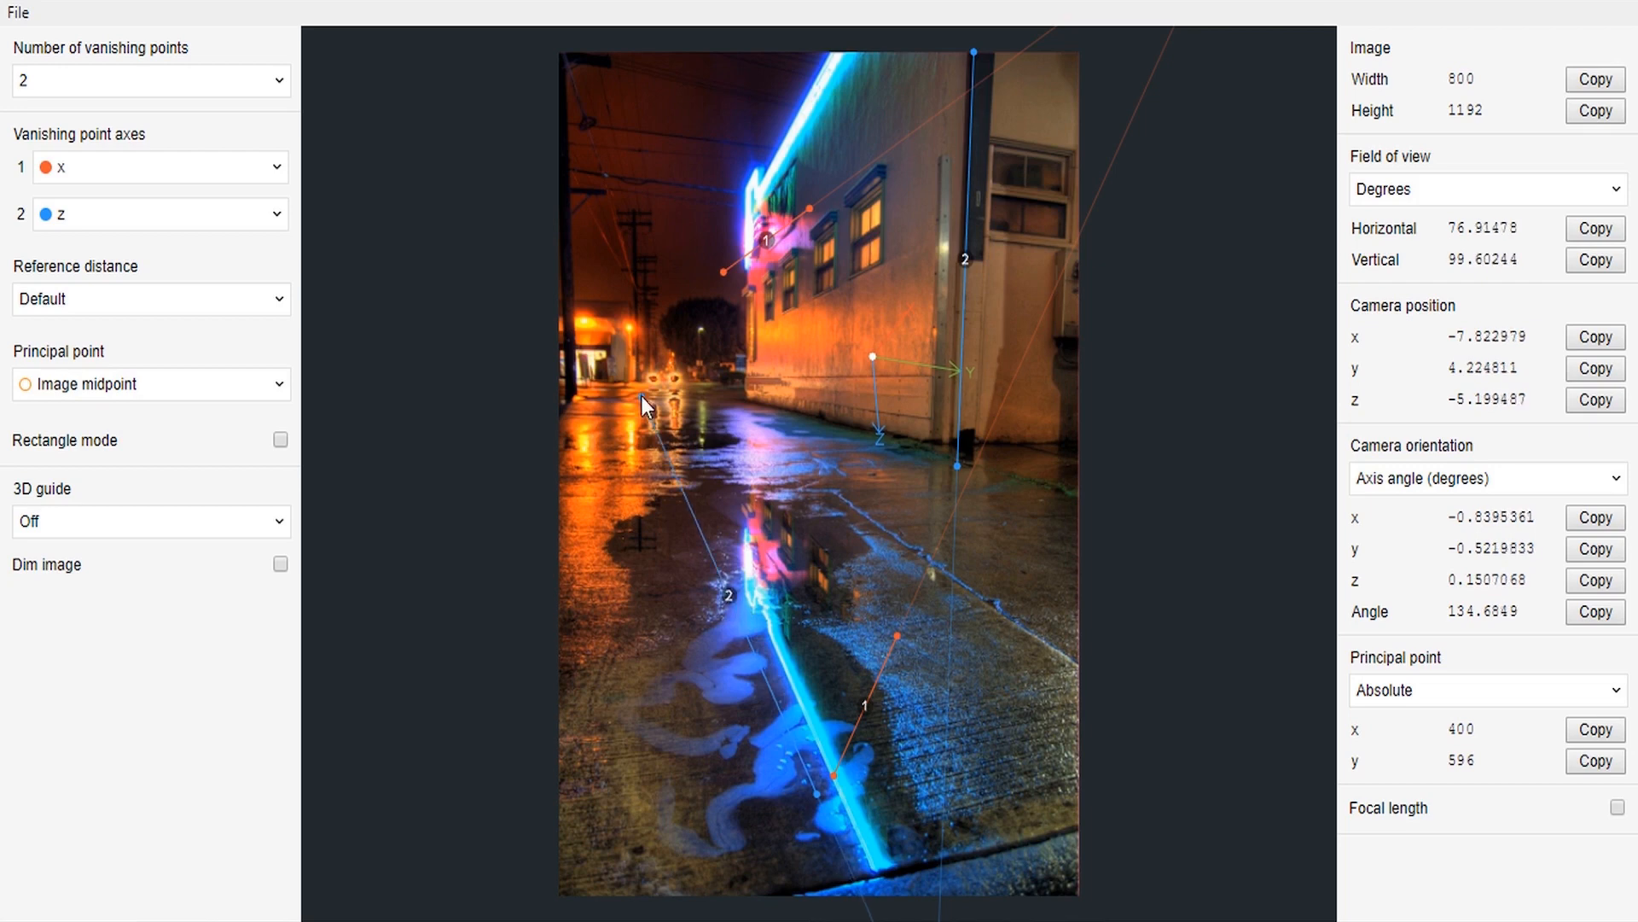
{"action": "left_click_drag", "start_coordinate": [818, 800], "coordinate": [738, 196]}
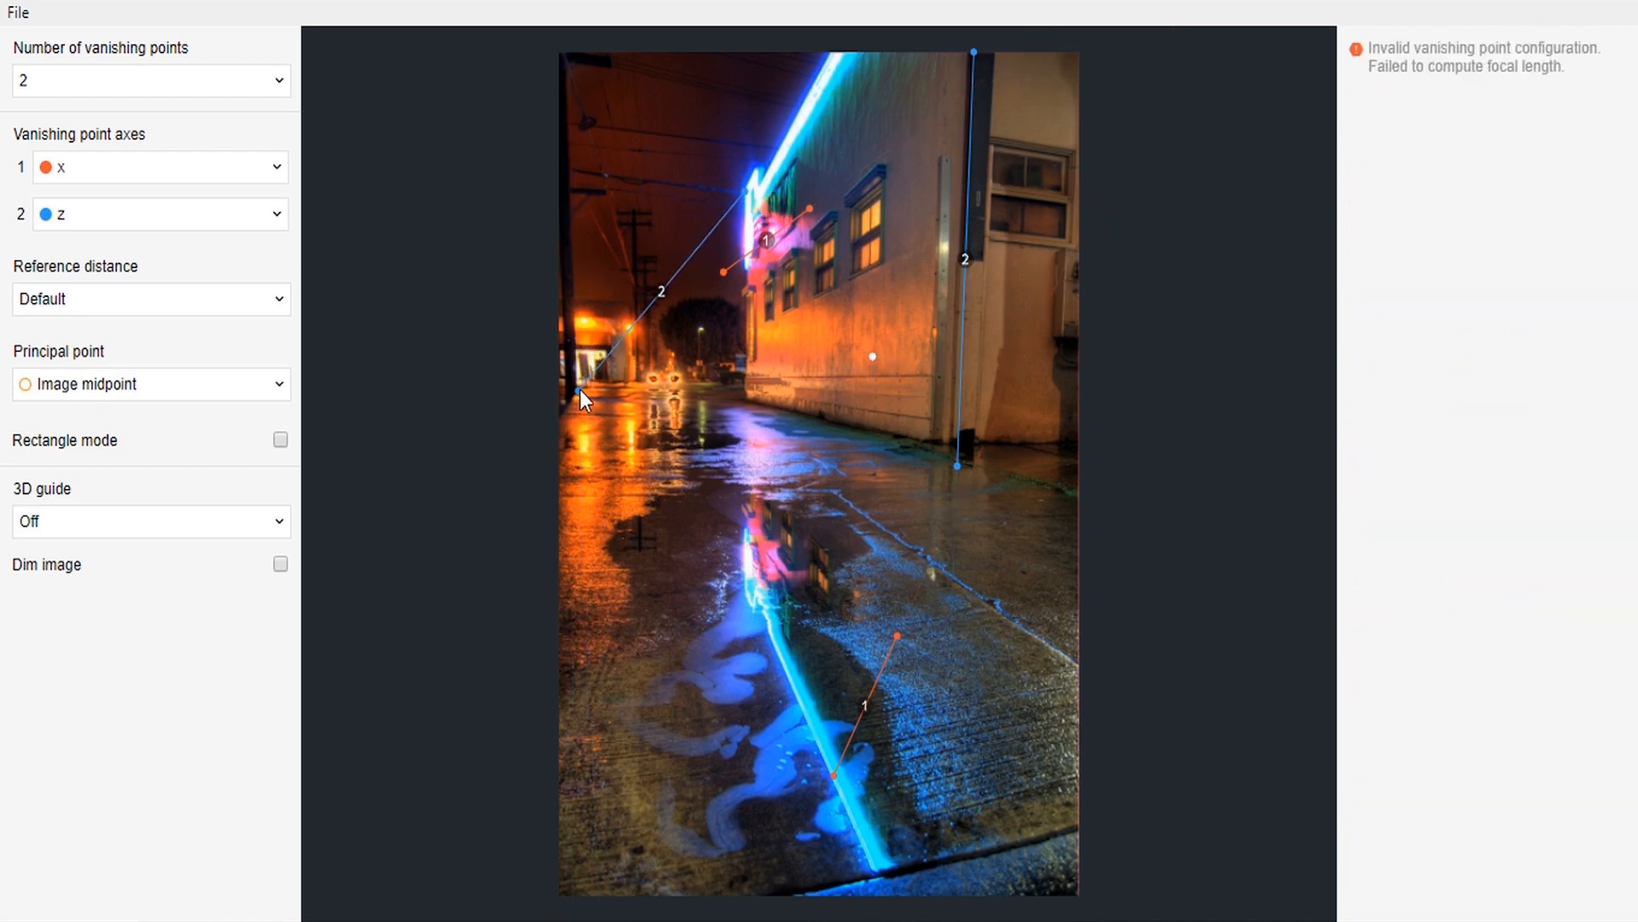
{"action": "left_click_drag", "start_coordinate": [581, 389], "coordinate": [746, 416]}
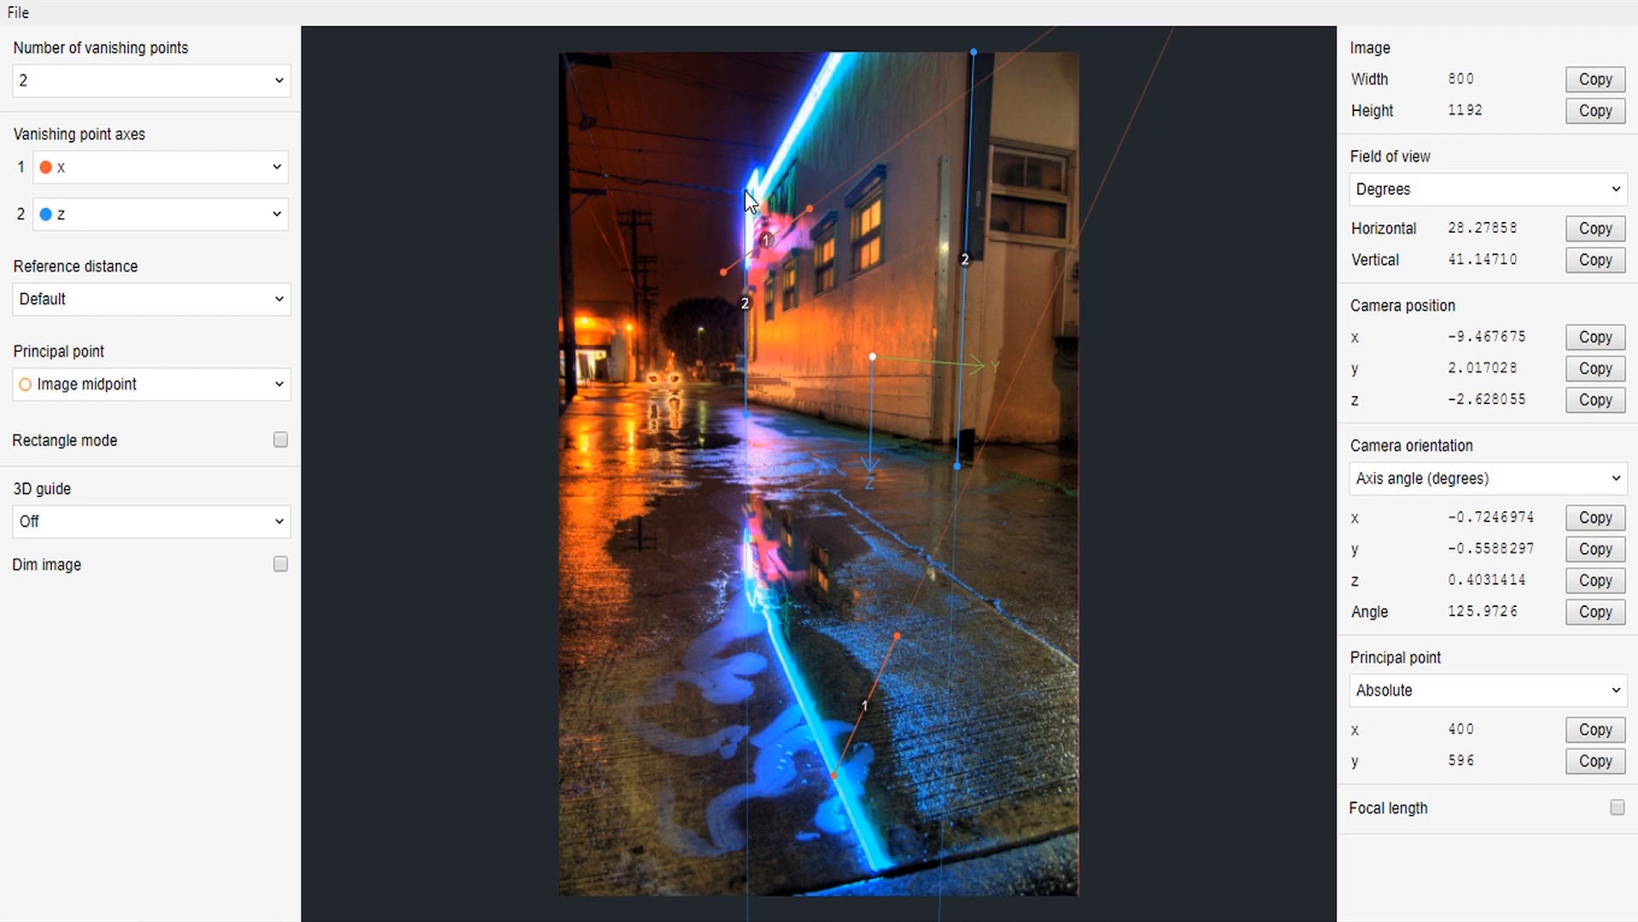
Realign the z-axis line on the building's far corner with the dark pole at the photo's left edge, down to the ground.
{"action": "left_click_drag", "start_coordinate": [746, 192], "coordinate": [565, 52]}
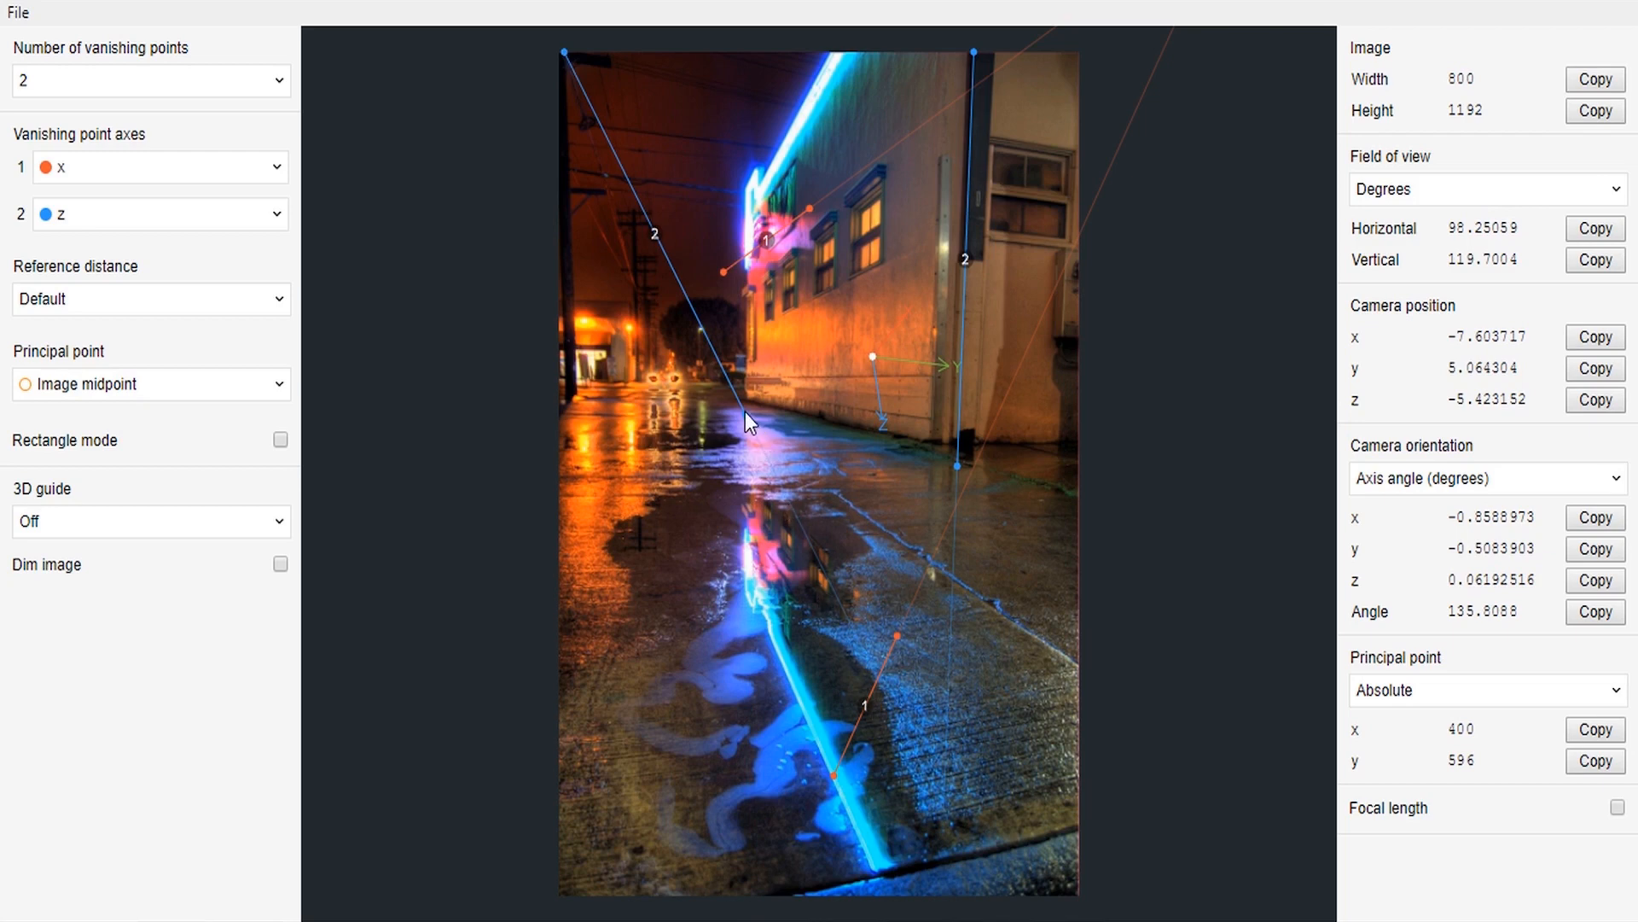
{"action": "left_click_drag", "start_coordinate": [745, 411], "coordinate": [577, 411]}
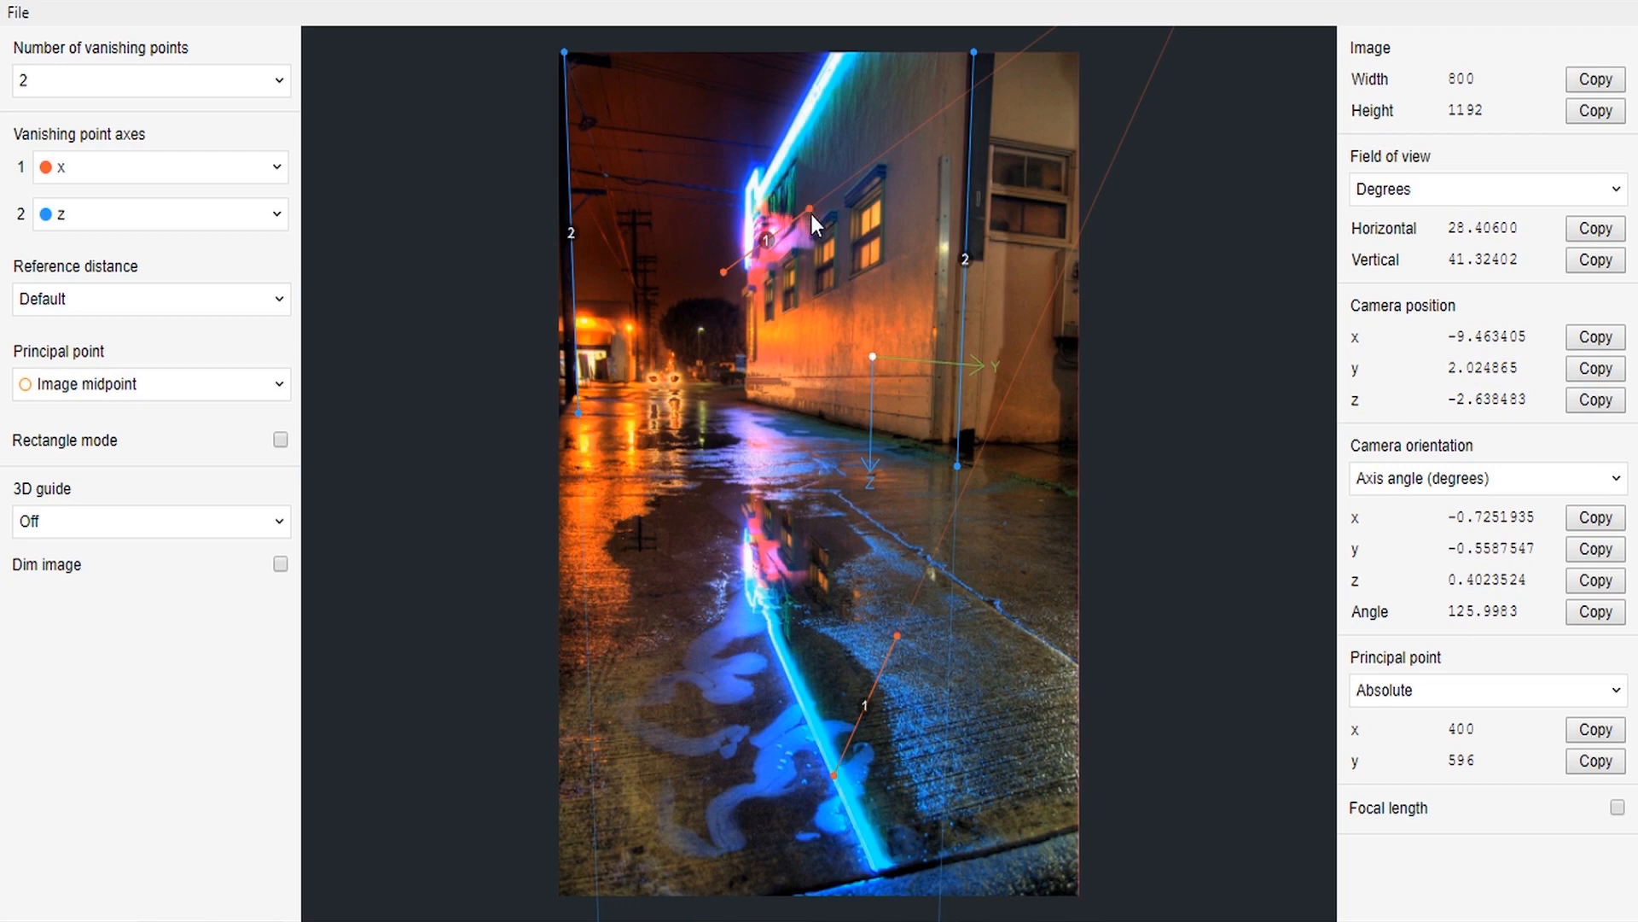
Align one x-axis line with the wall's base, extended to the distant headlights and the photo's right edge, and the other with the neon roofline.
{"action": "left_click_drag", "start_coordinate": [812, 213], "coordinate": [943, 444]}
{"action": "left_click_drag", "start_coordinate": [725, 275], "coordinate": [744, 401]}
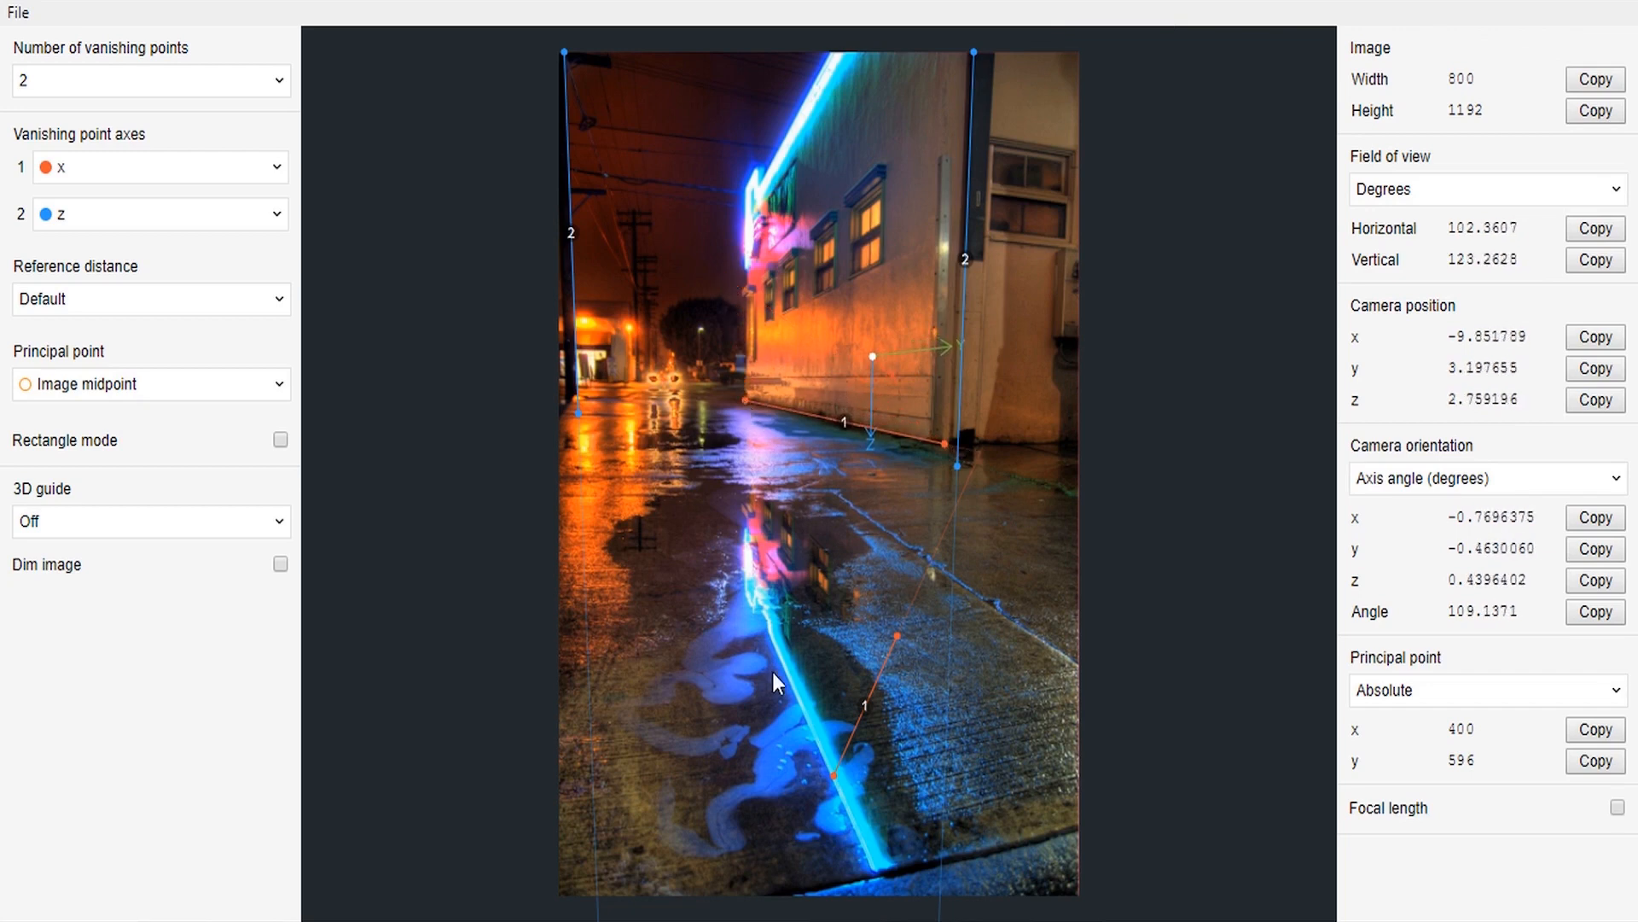
{"action": "left_click_drag", "start_coordinate": [897, 642], "coordinate": [832, 52]}
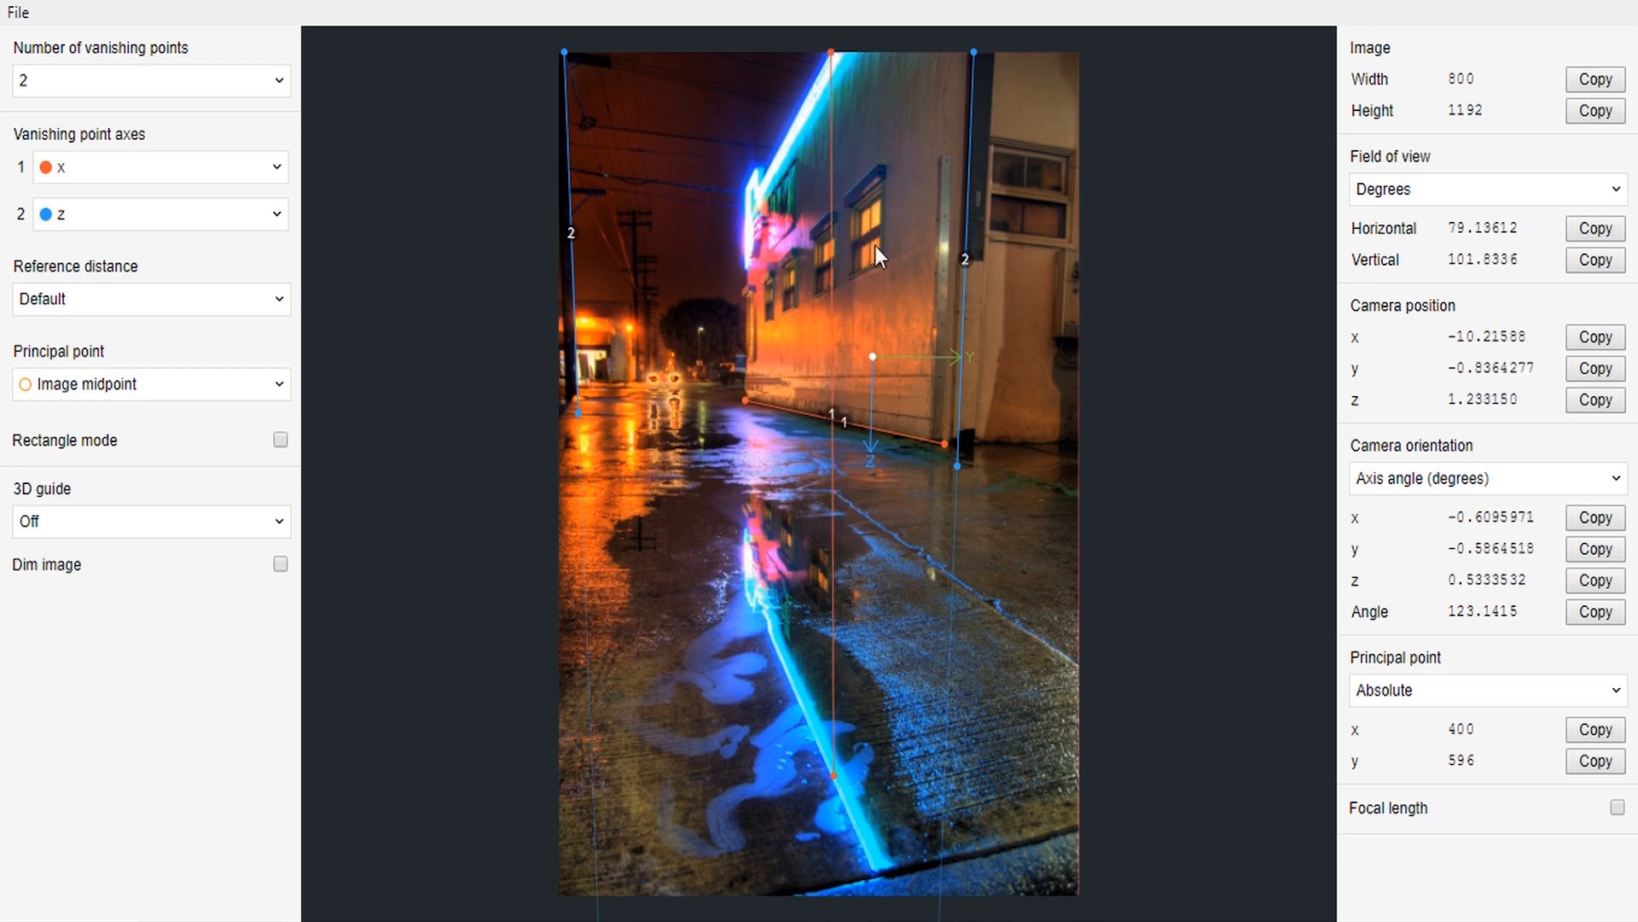
{"action": "left_click_drag", "start_coordinate": [833, 778], "coordinate": [645, 393]}
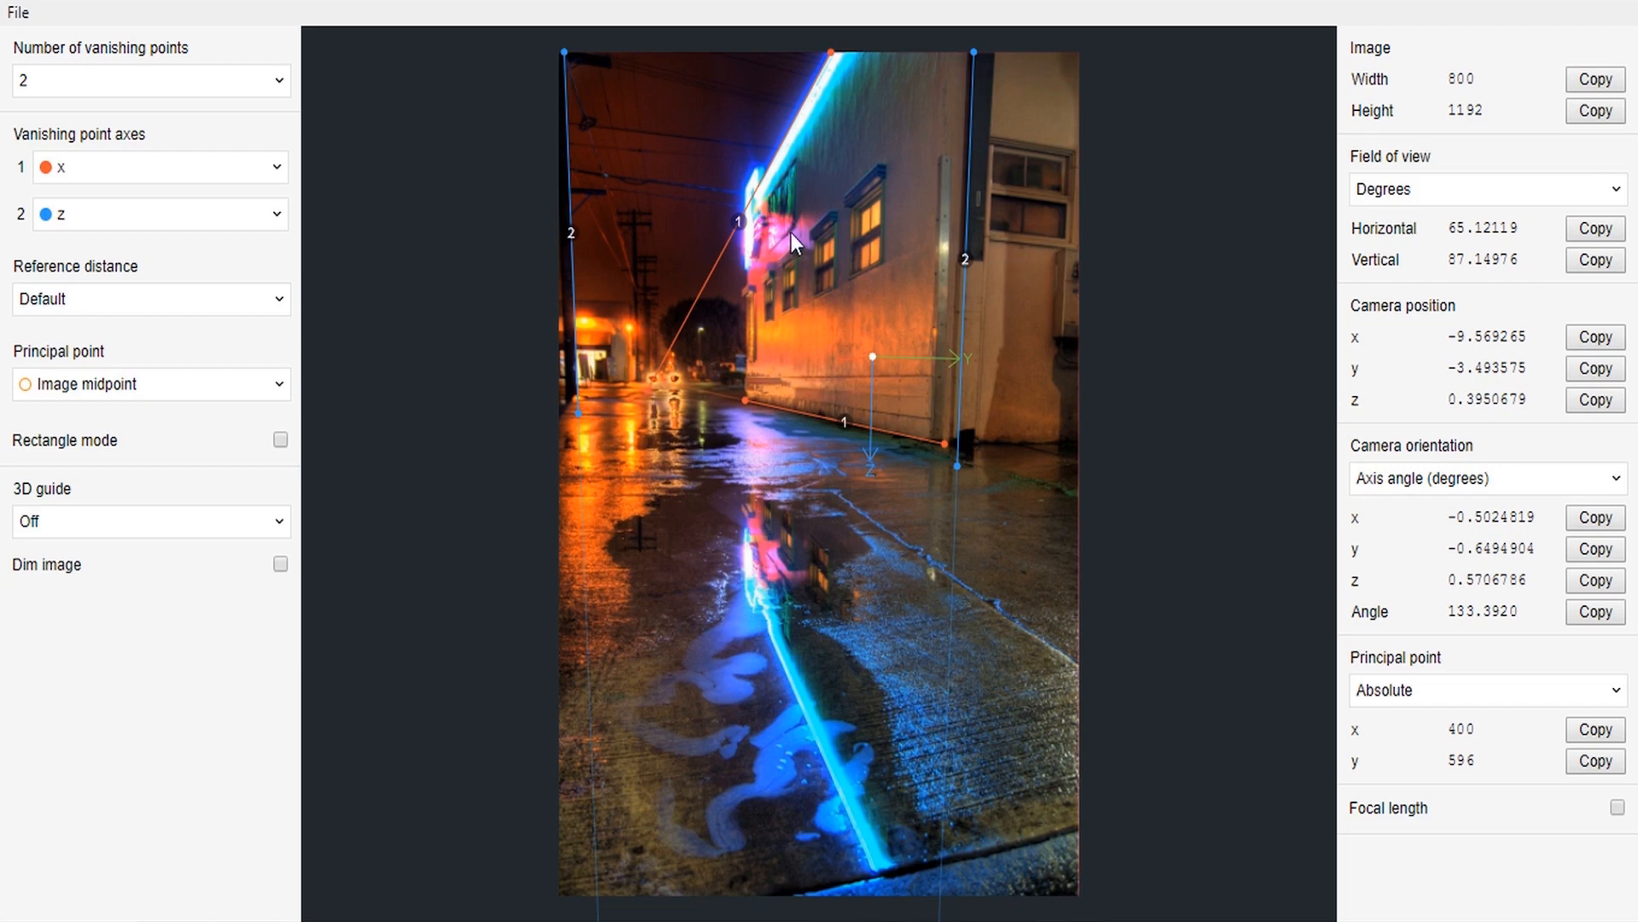
{"action": "left_click_drag", "start_coordinate": [945, 443], "coordinate": [1154, 476]}
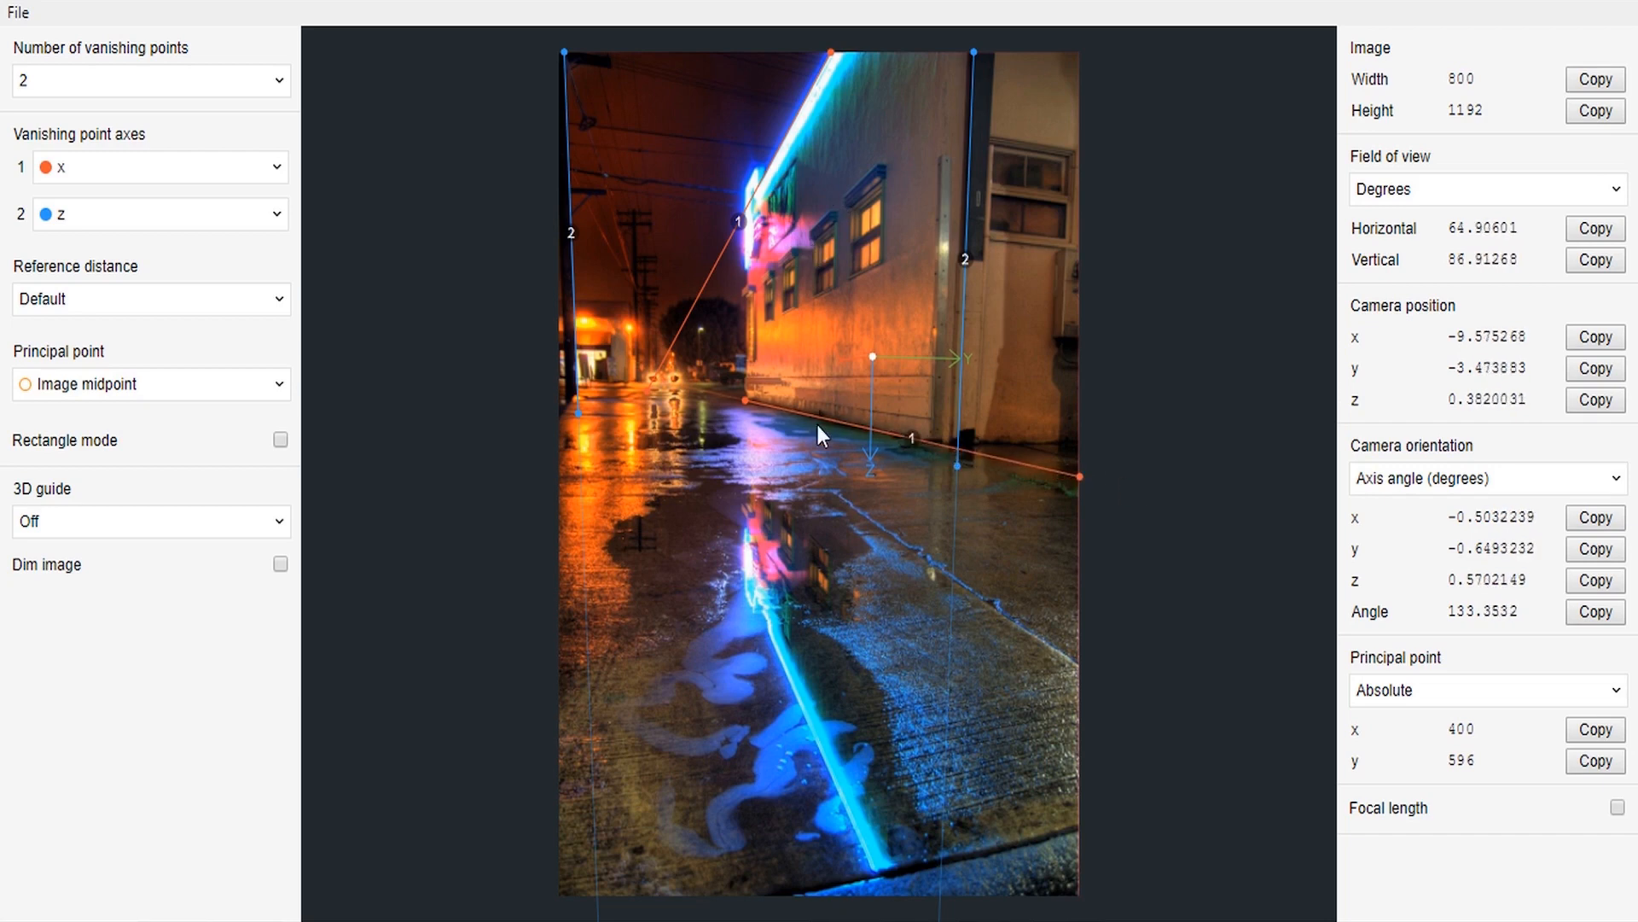
{"action": "left_click_drag", "start_coordinate": [746, 406], "coordinate": [640, 377]}
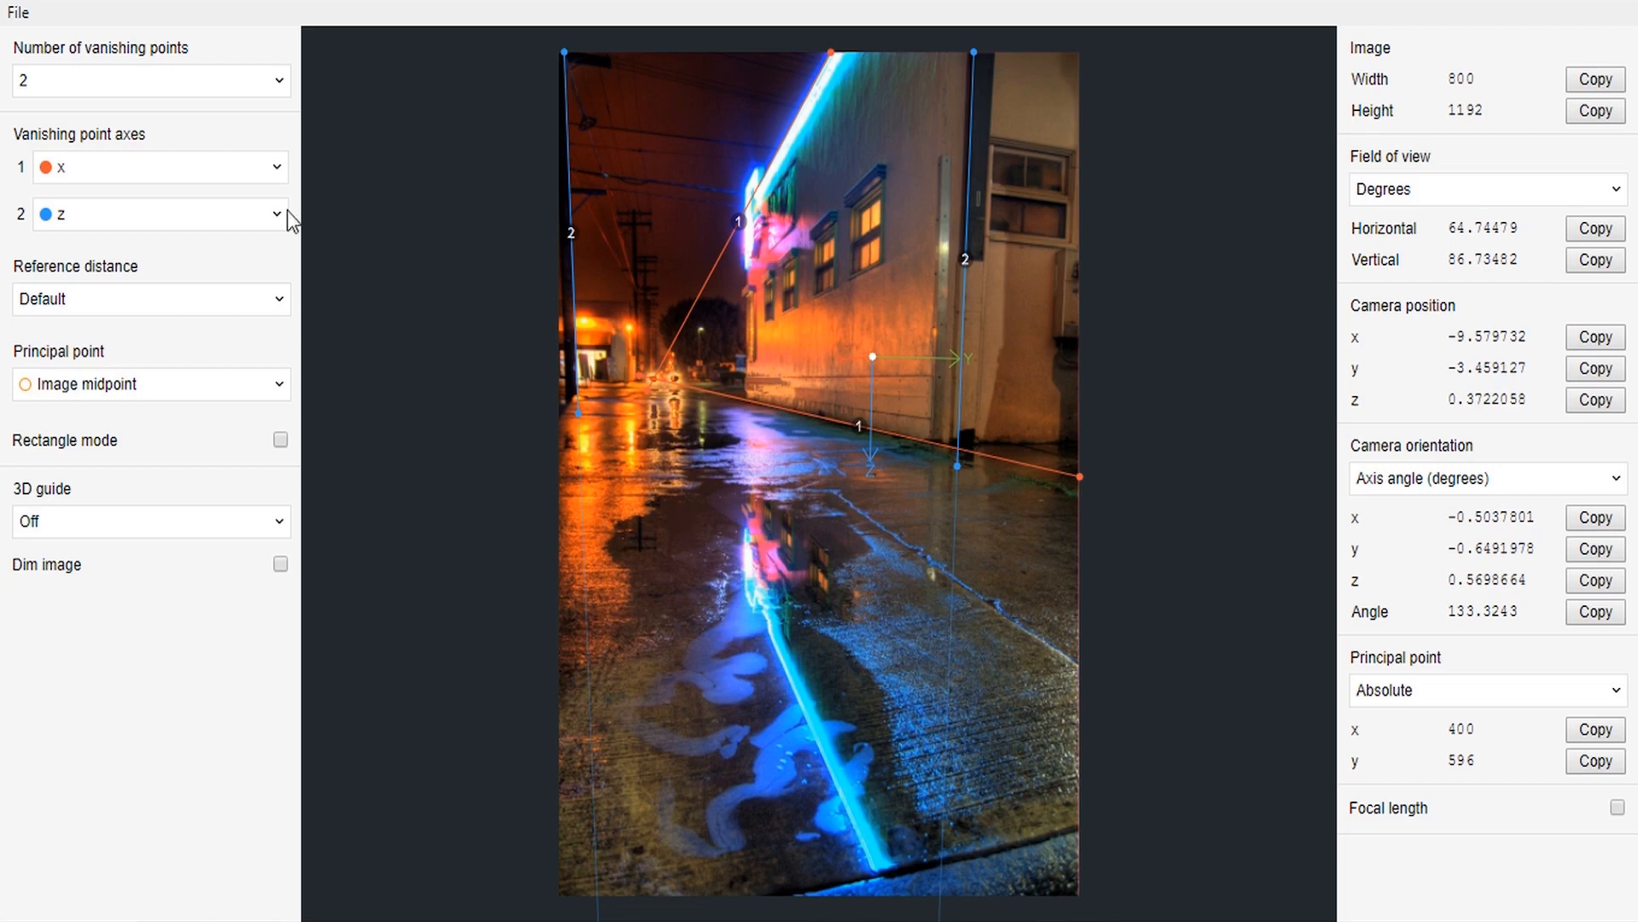
Save the fSpy project as "fspy Exterior" in the Files folder.
{"action": "left_click", "coordinate": [18, 12]}
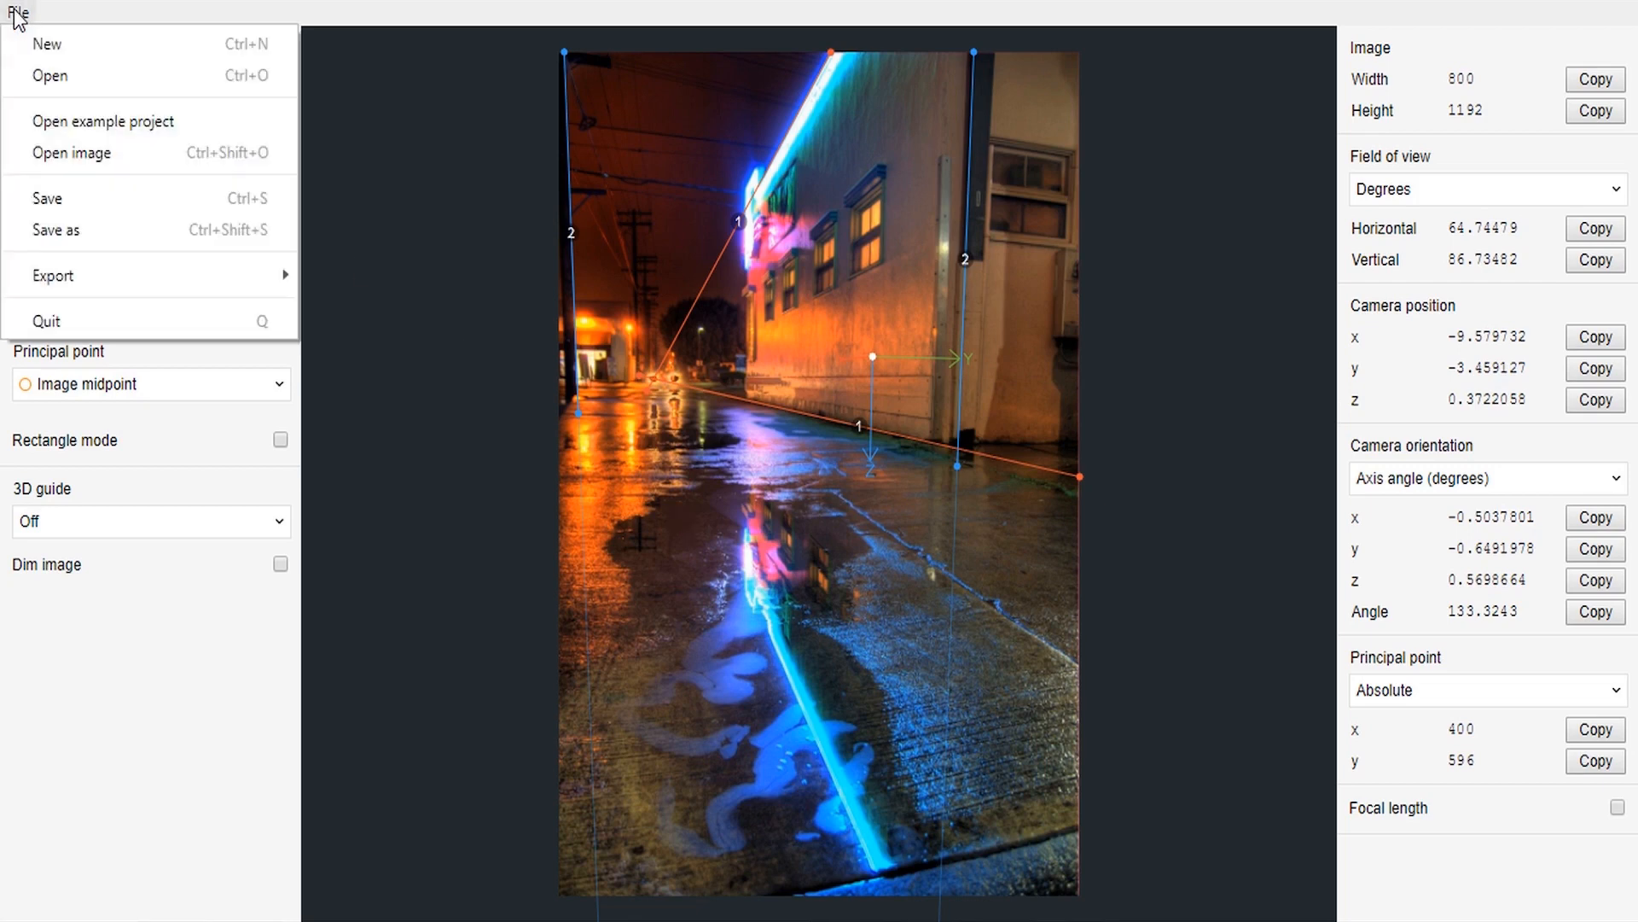
{"action": "left_click", "coordinate": [78, 230]}
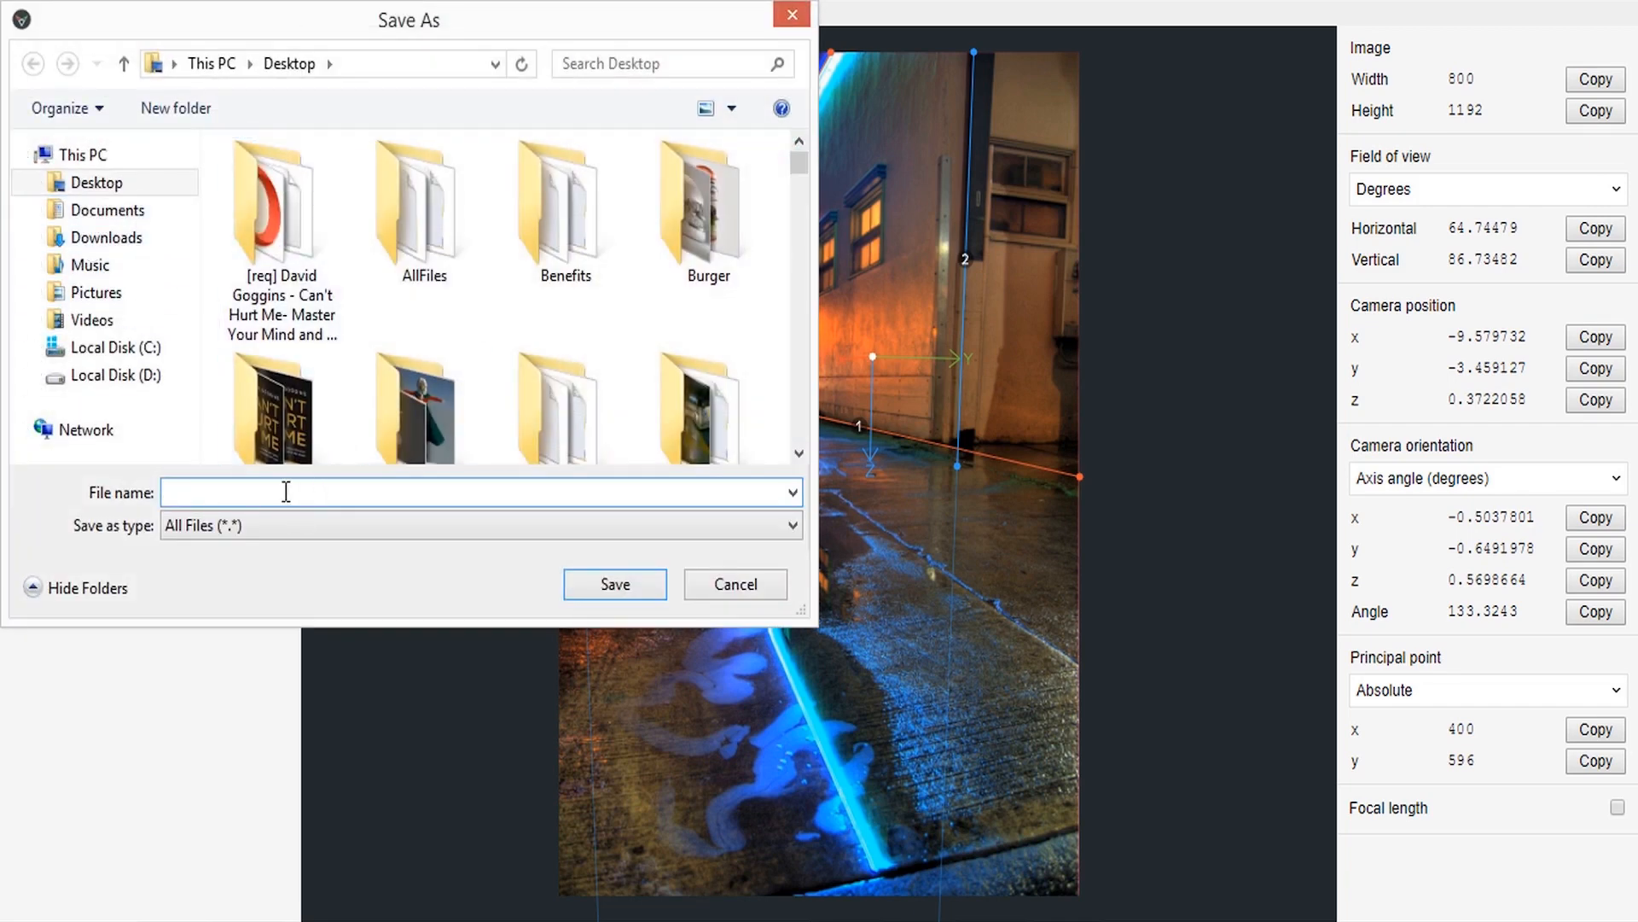
{"action": "type", "text": "f"}
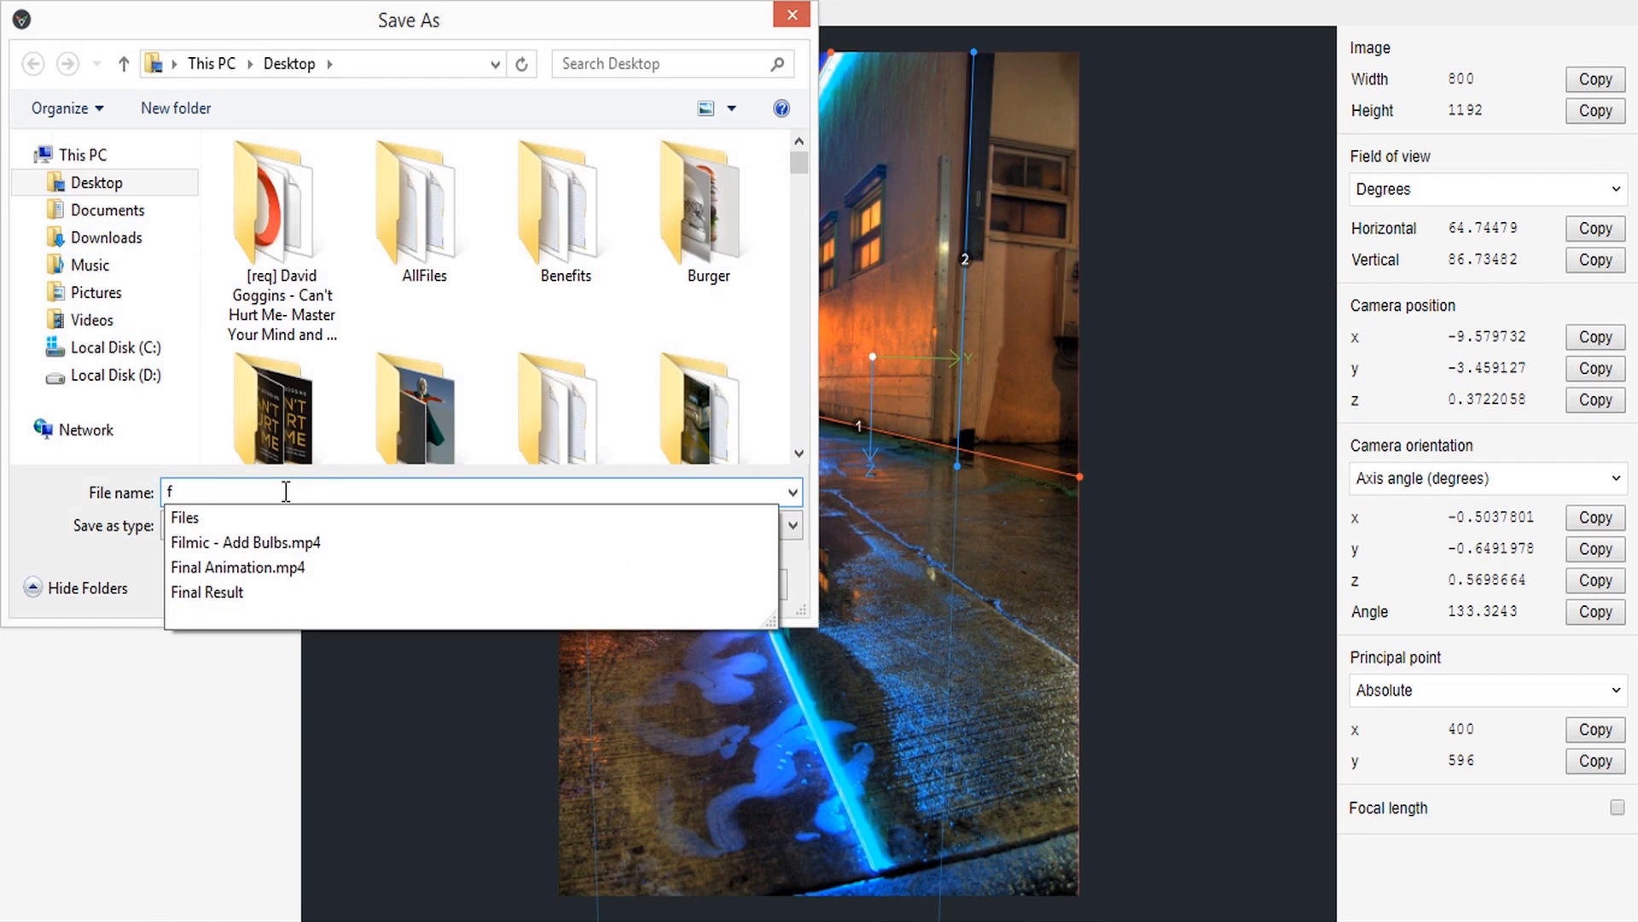
{"action": "type", "text": "spy"}
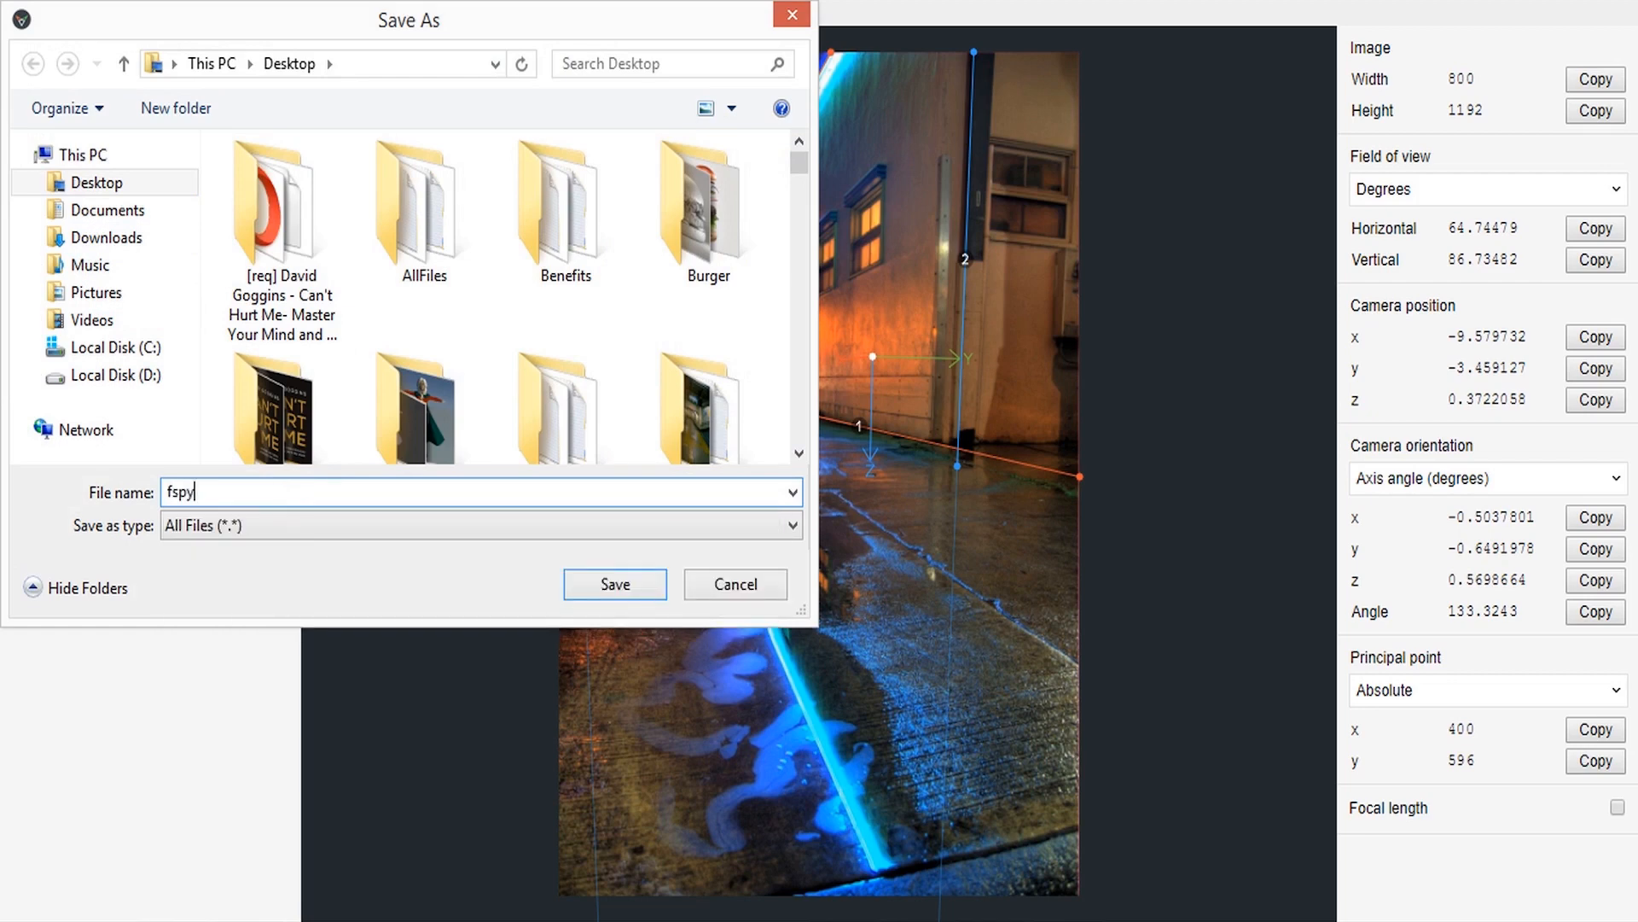
{"action": "type", "text": "Exterior"}
{"action": "left_click", "coordinate": [195, 491]}
{"action": "type", "text": "_"}
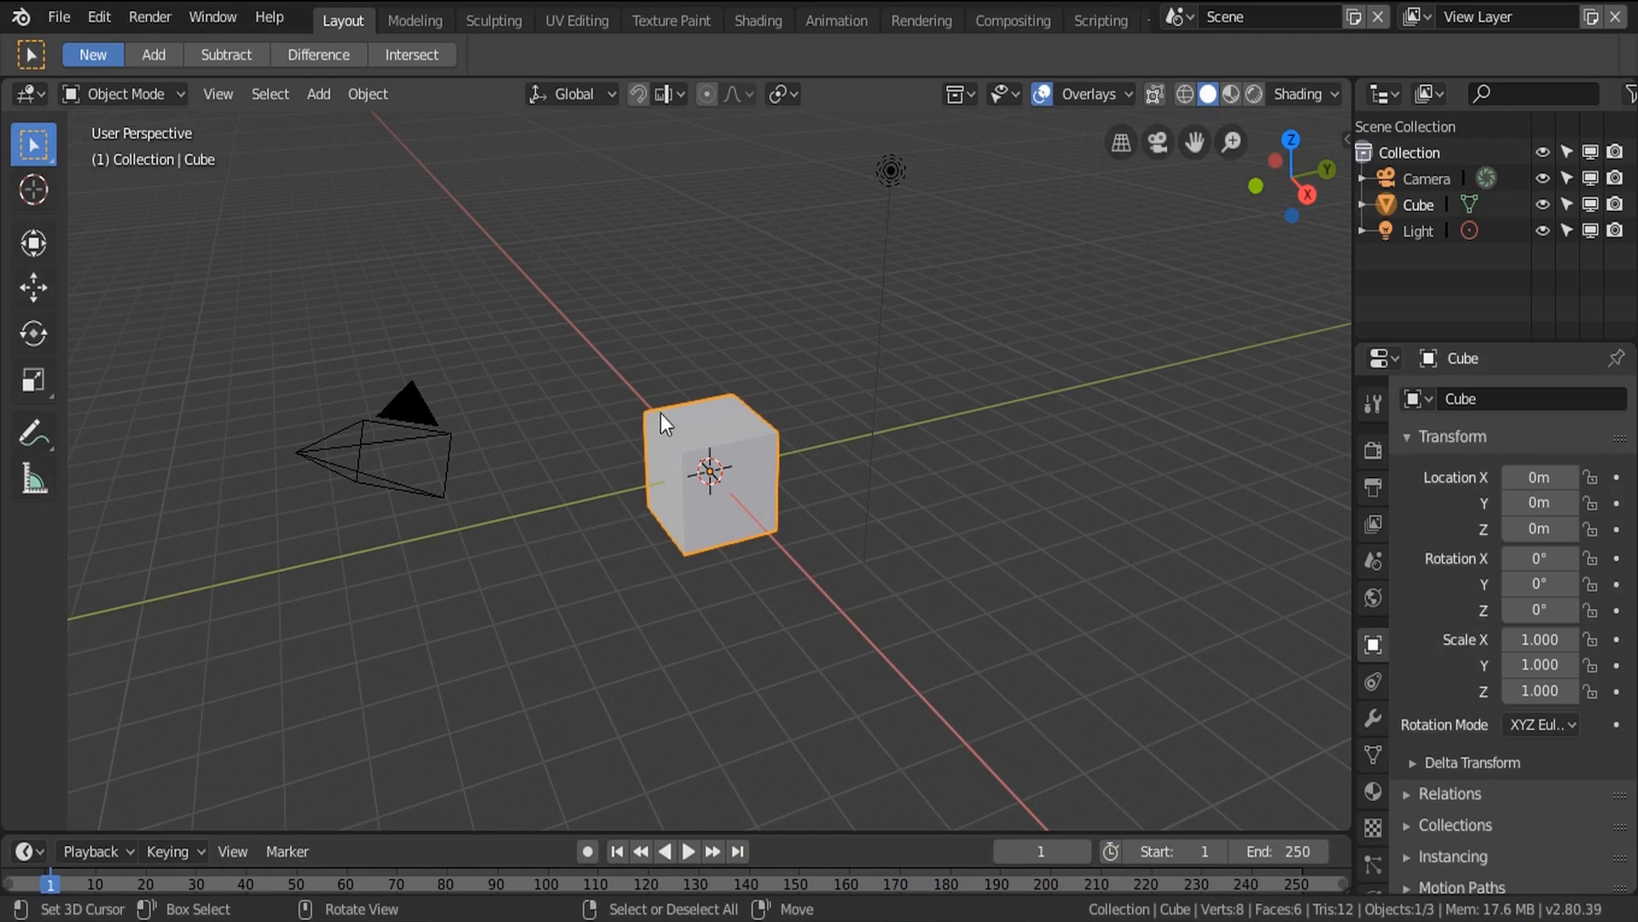
Switch to Blender and install the fSpy-Blender-1.0.2.zip add-on from the Files folder.
{"action": "left_click", "coordinate": [94, 15]}
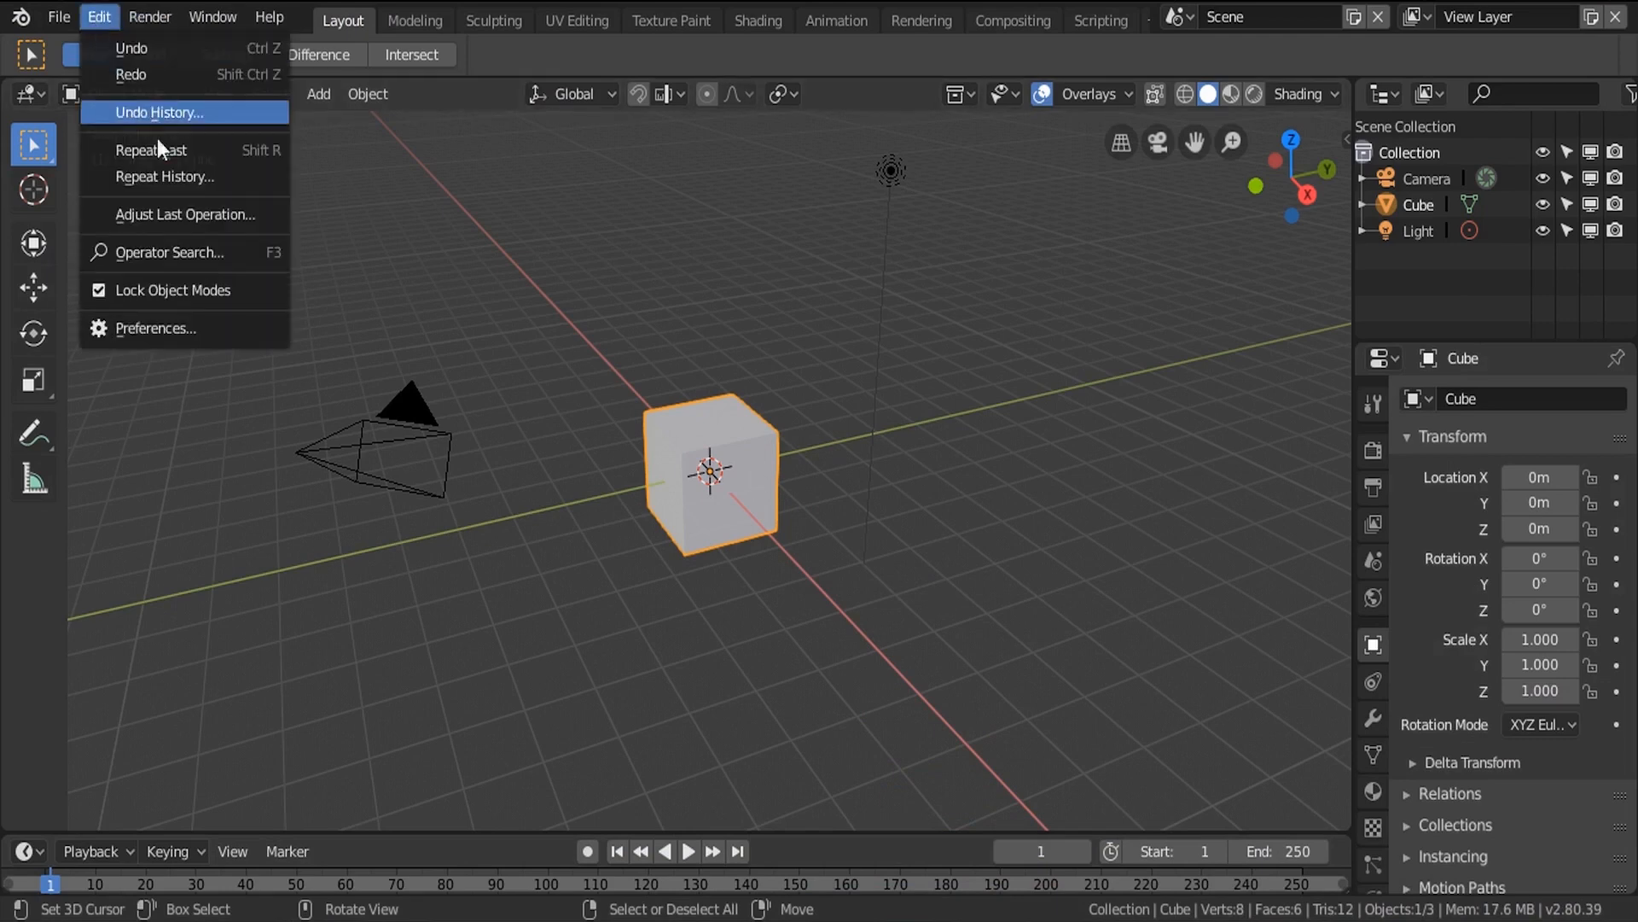
{"action": "left_click", "coordinate": [169, 328]}
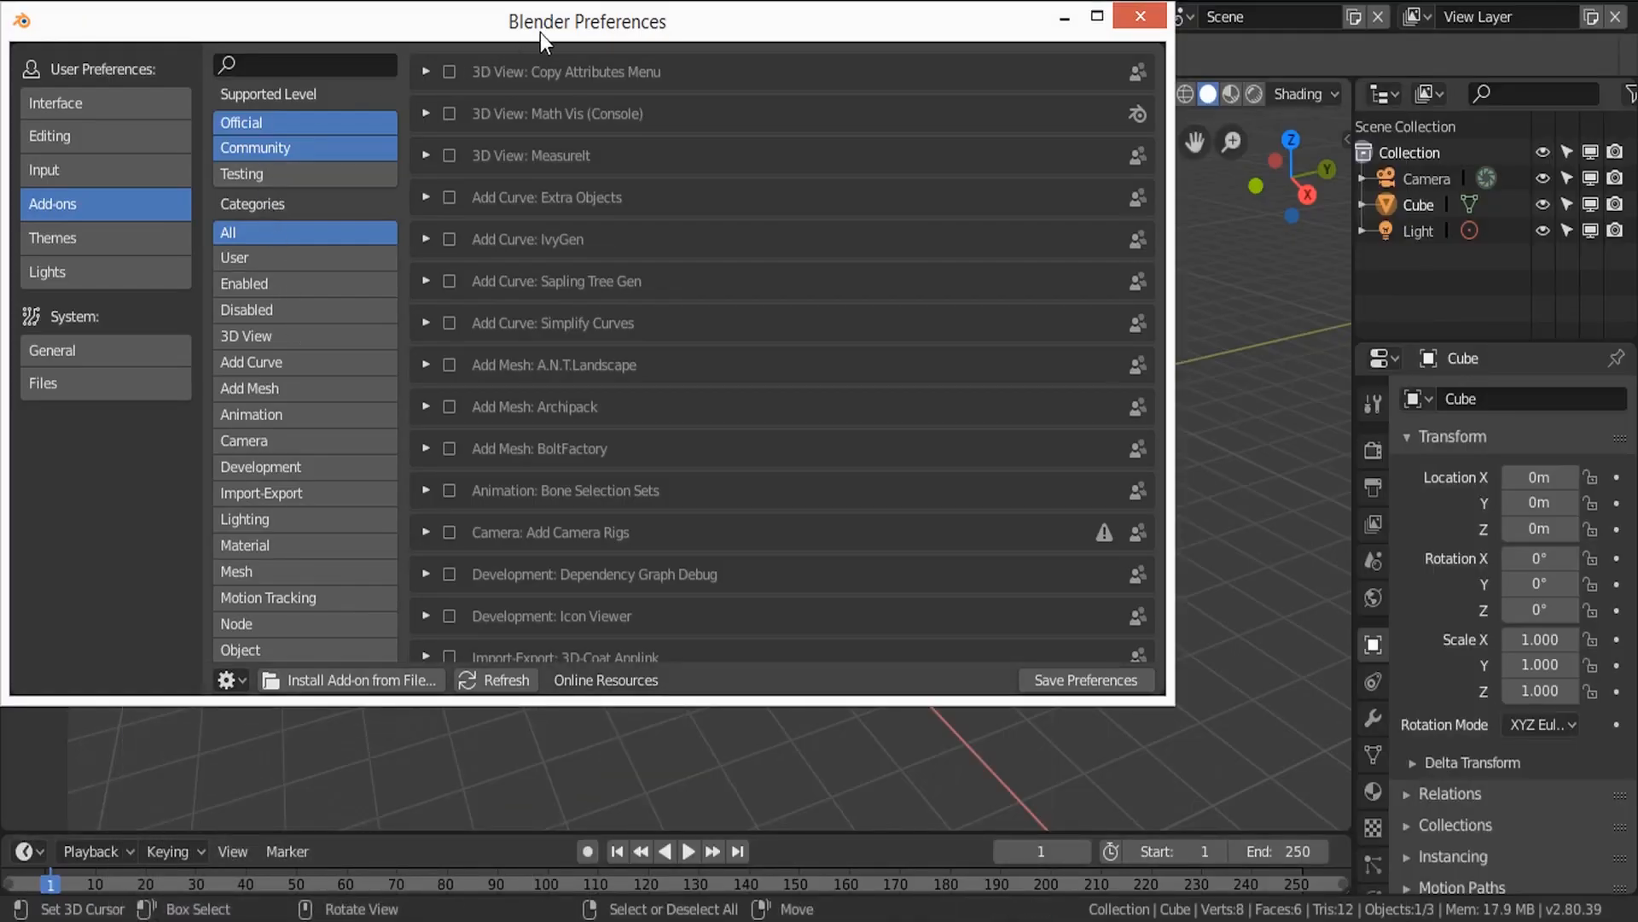
{"action": "left_click_drag", "start_coordinate": [540, 33], "coordinate": [638, 44]}
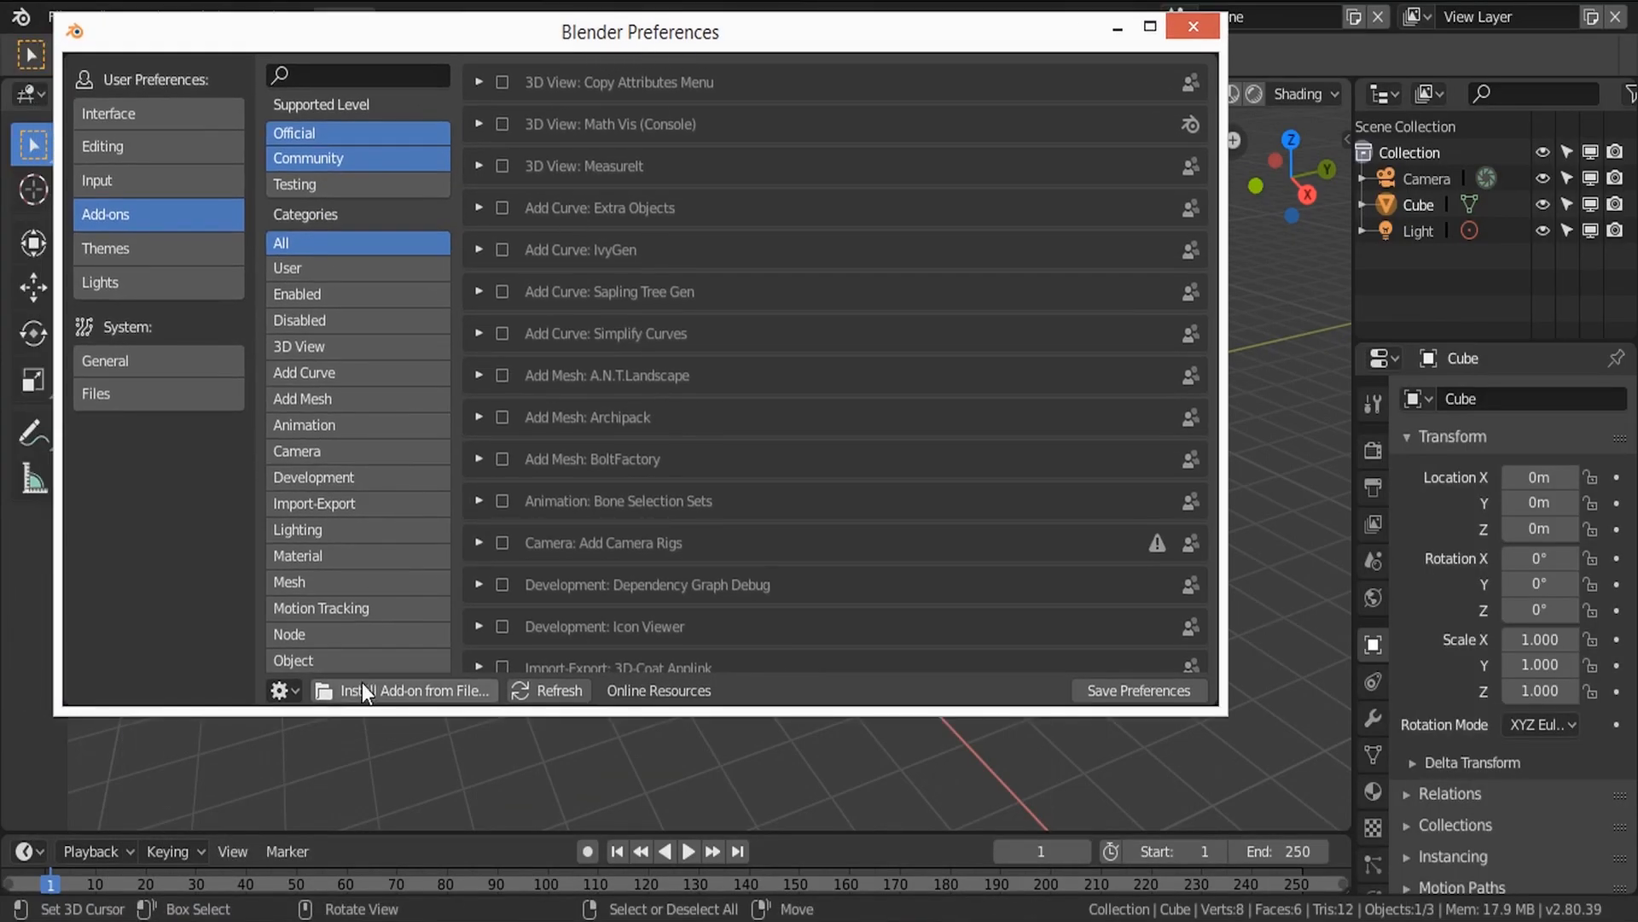
{"action": "left_click", "coordinate": [431, 693]}
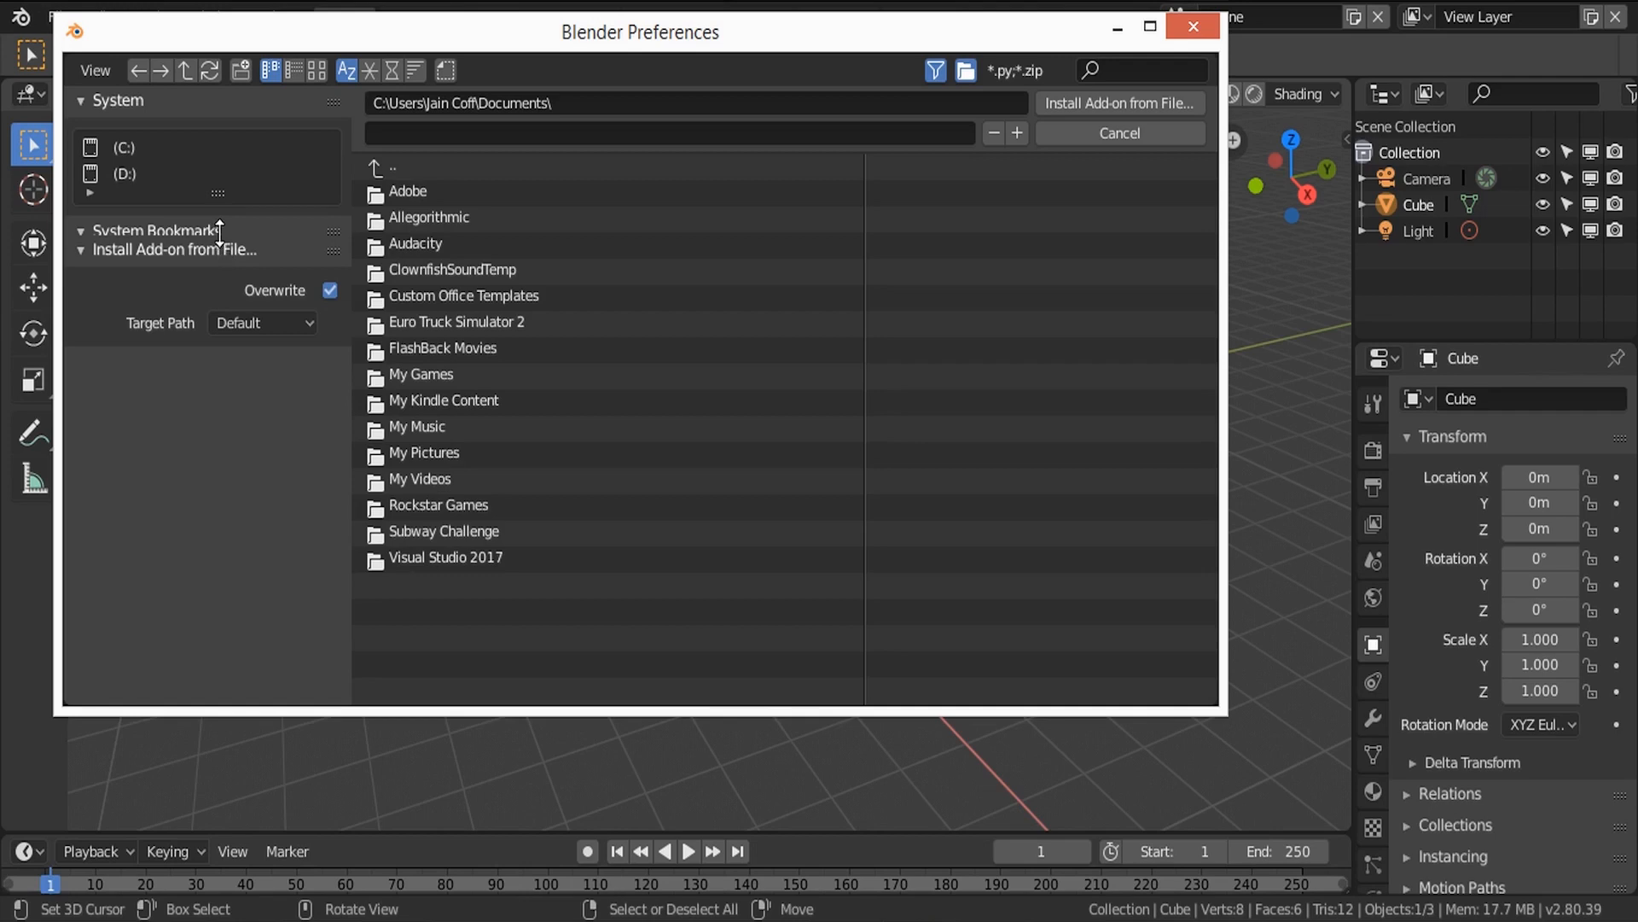
{"action": "left_click_drag", "start_coordinate": [220, 238], "coordinate": [241, 546]}
{"action": "left_click", "coordinate": [132, 460]}
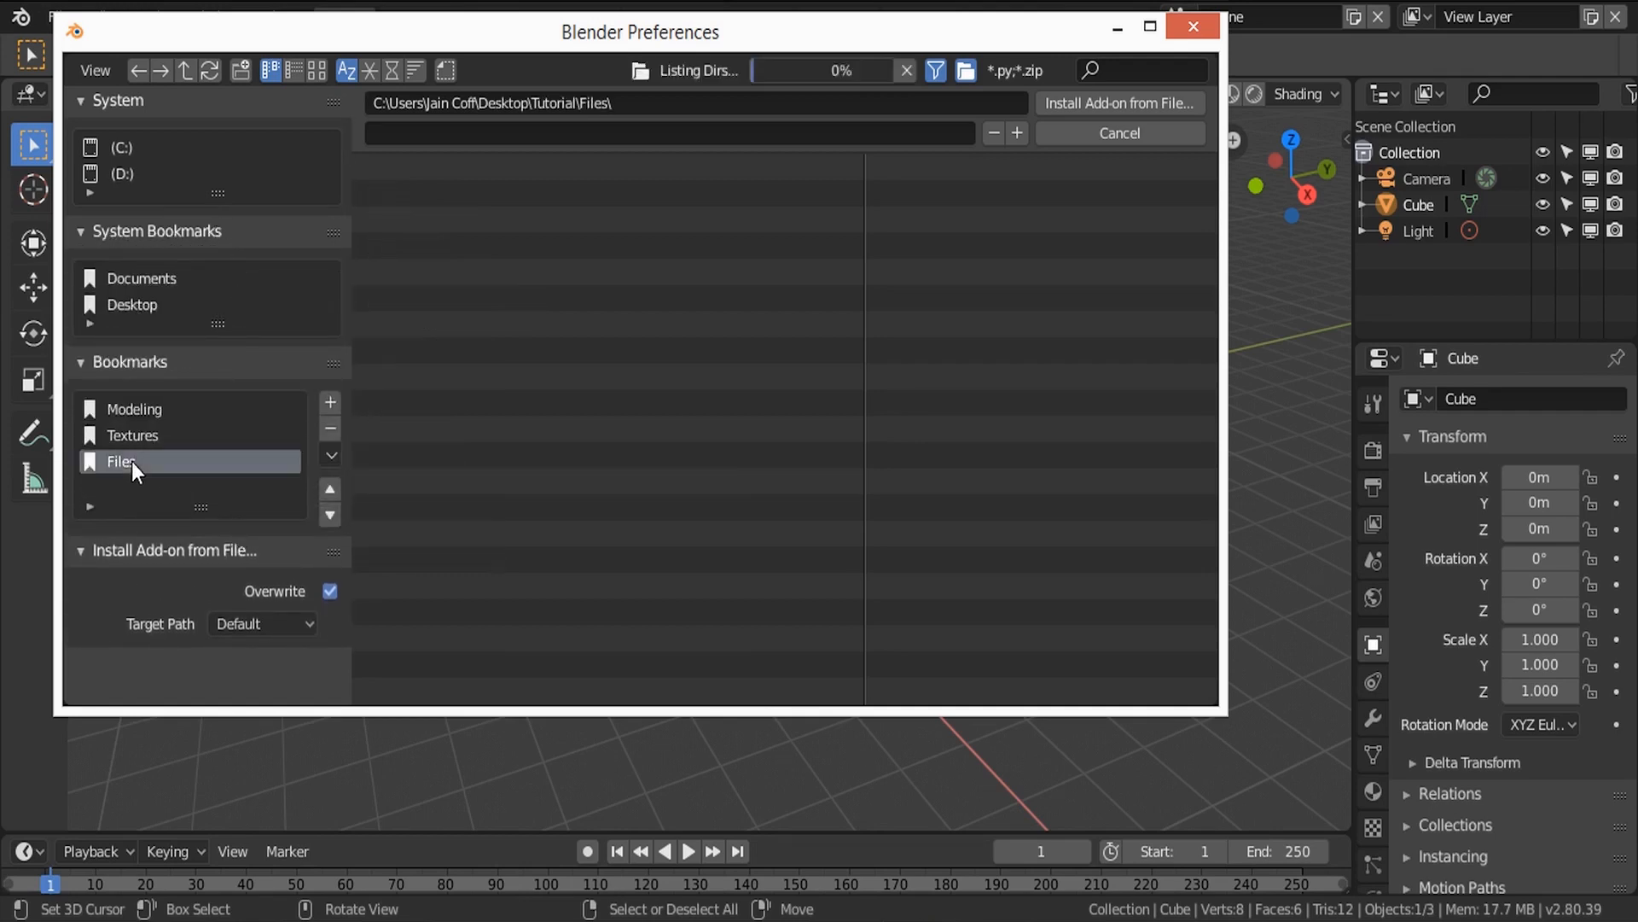
{"action": "left_click", "coordinate": [317, 70]}
{"action": "left_click", "coordinate": [990, 284]}
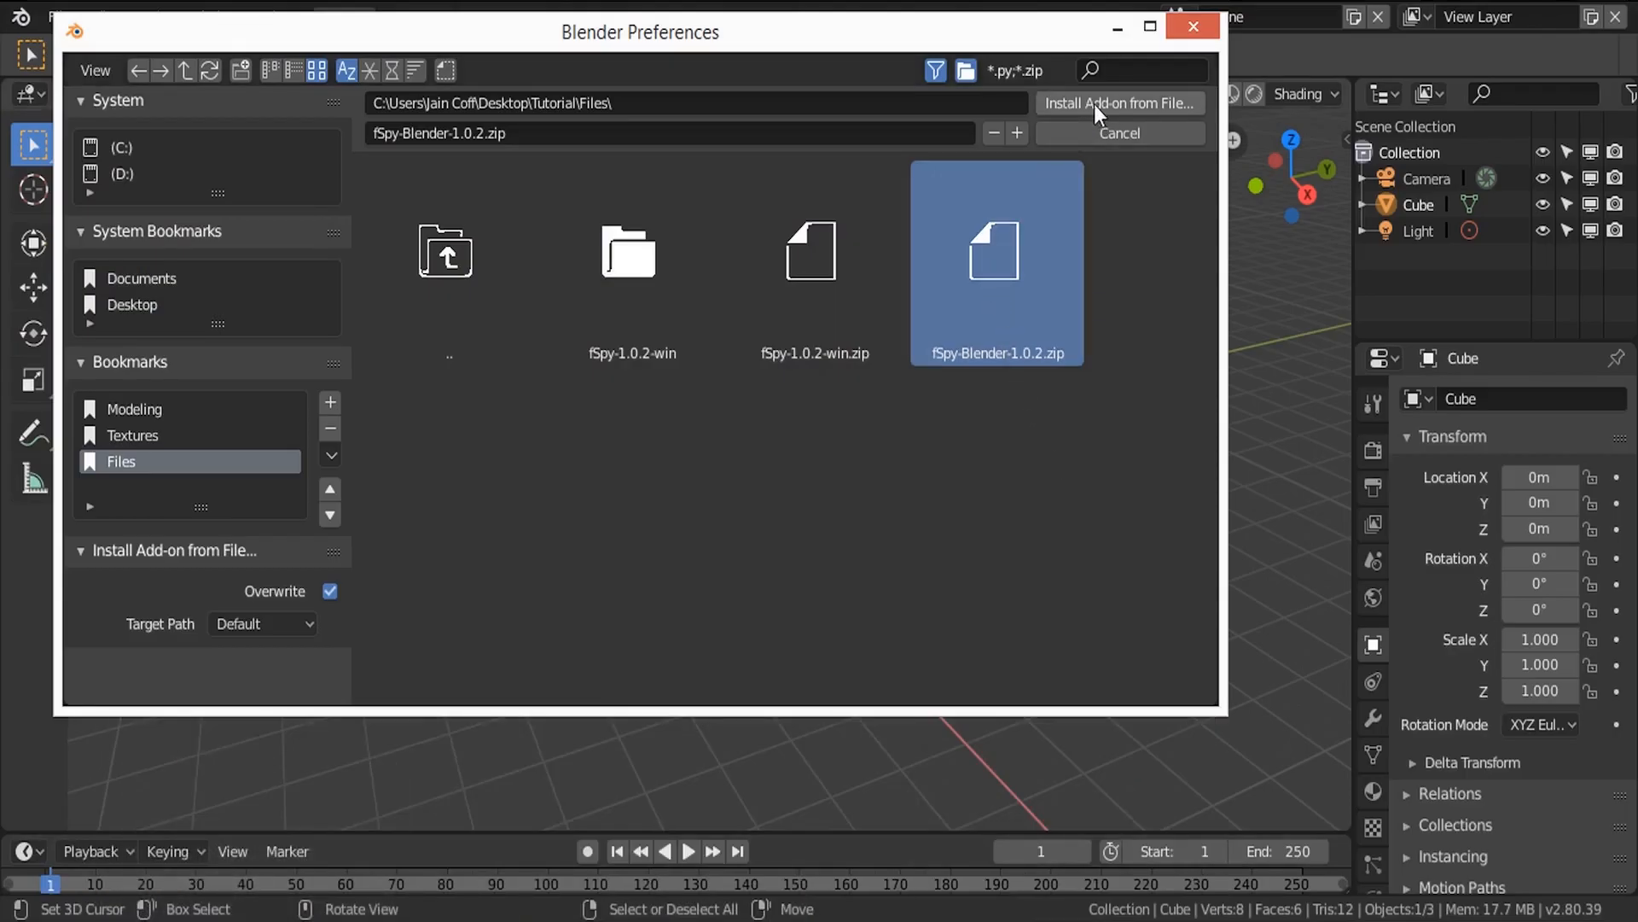
{"action": "left_click", "coordinate": [1140, 106]}
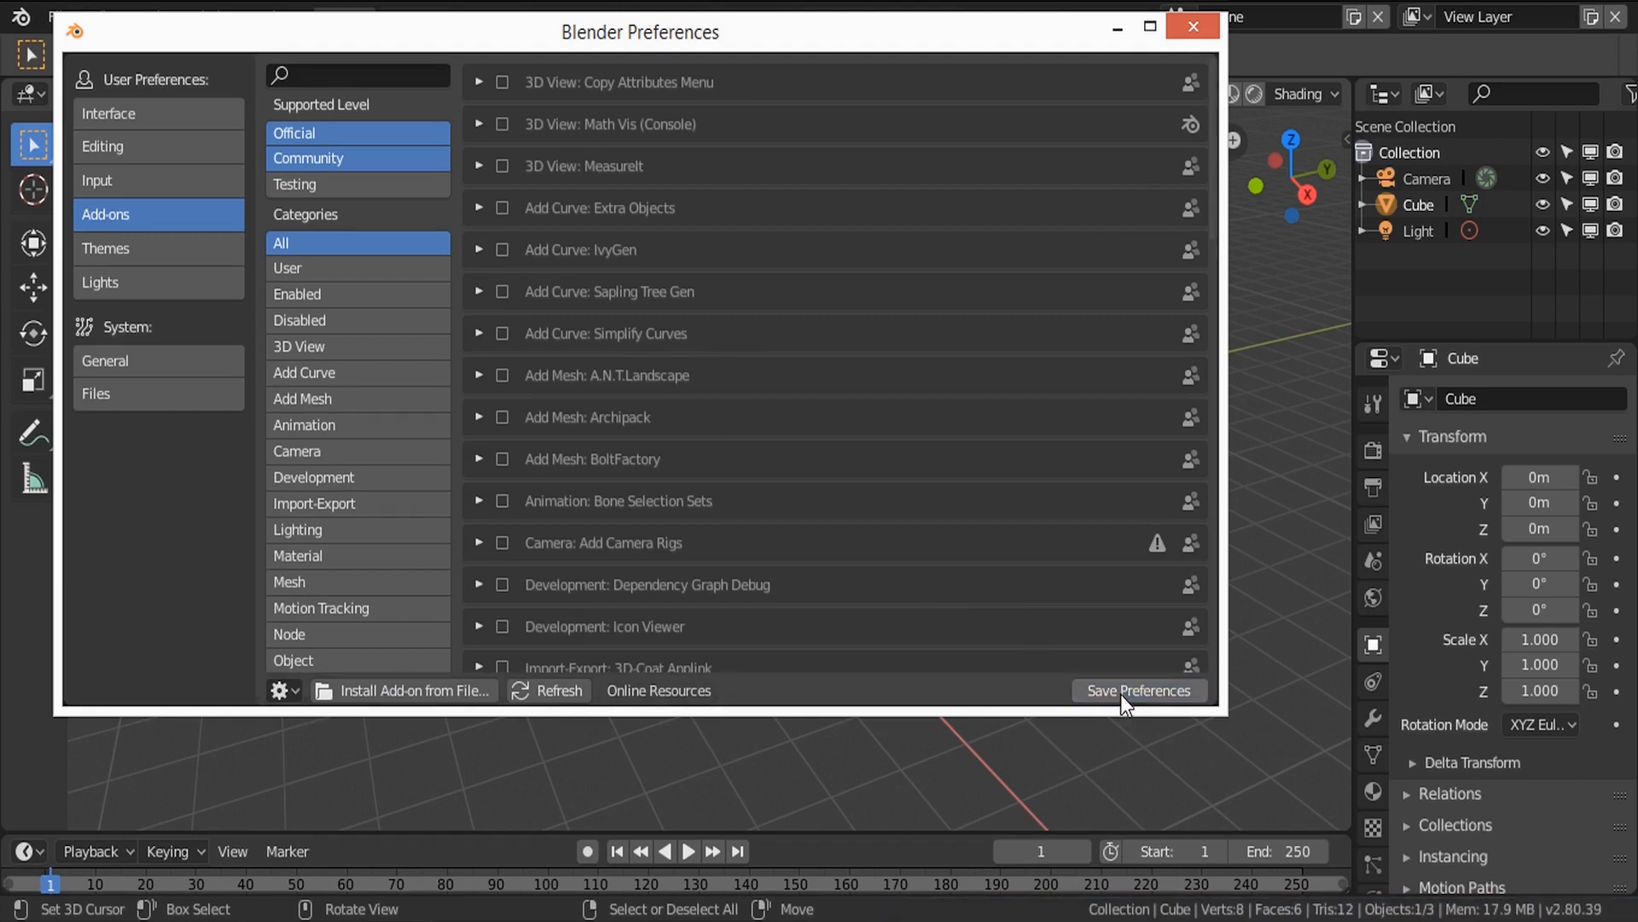
Search the add-ons for fspy to check the Import fSpy project entry, save the preferences and close them.
{"action": "left_click", "coordinate": [364, 76]}
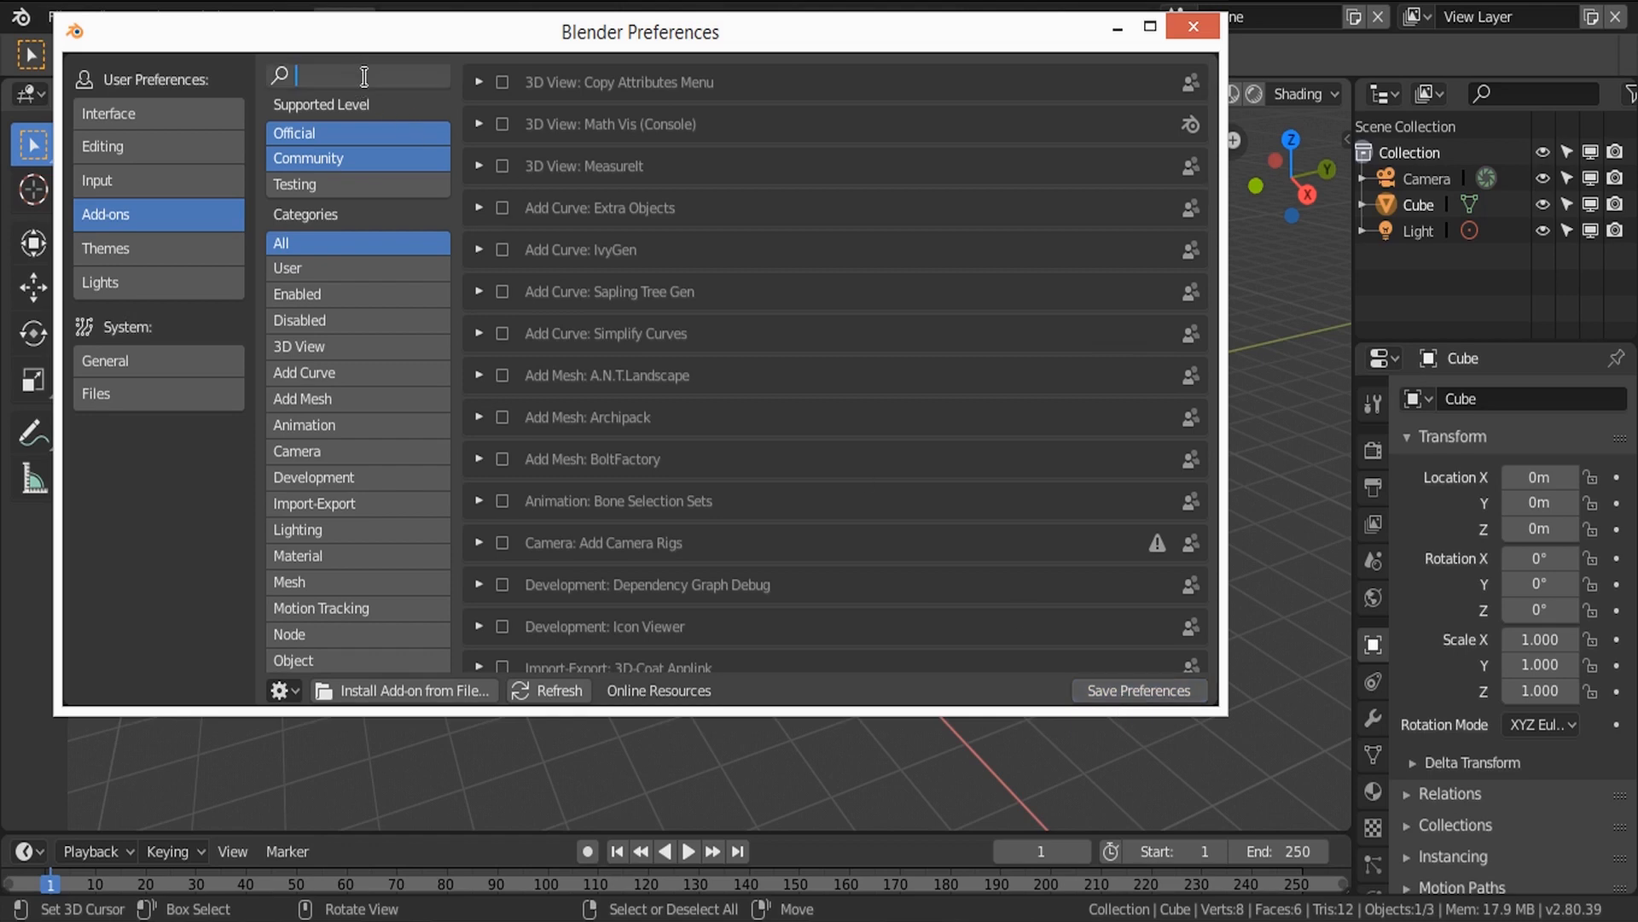
{"action": "type", "text": "fspy"}
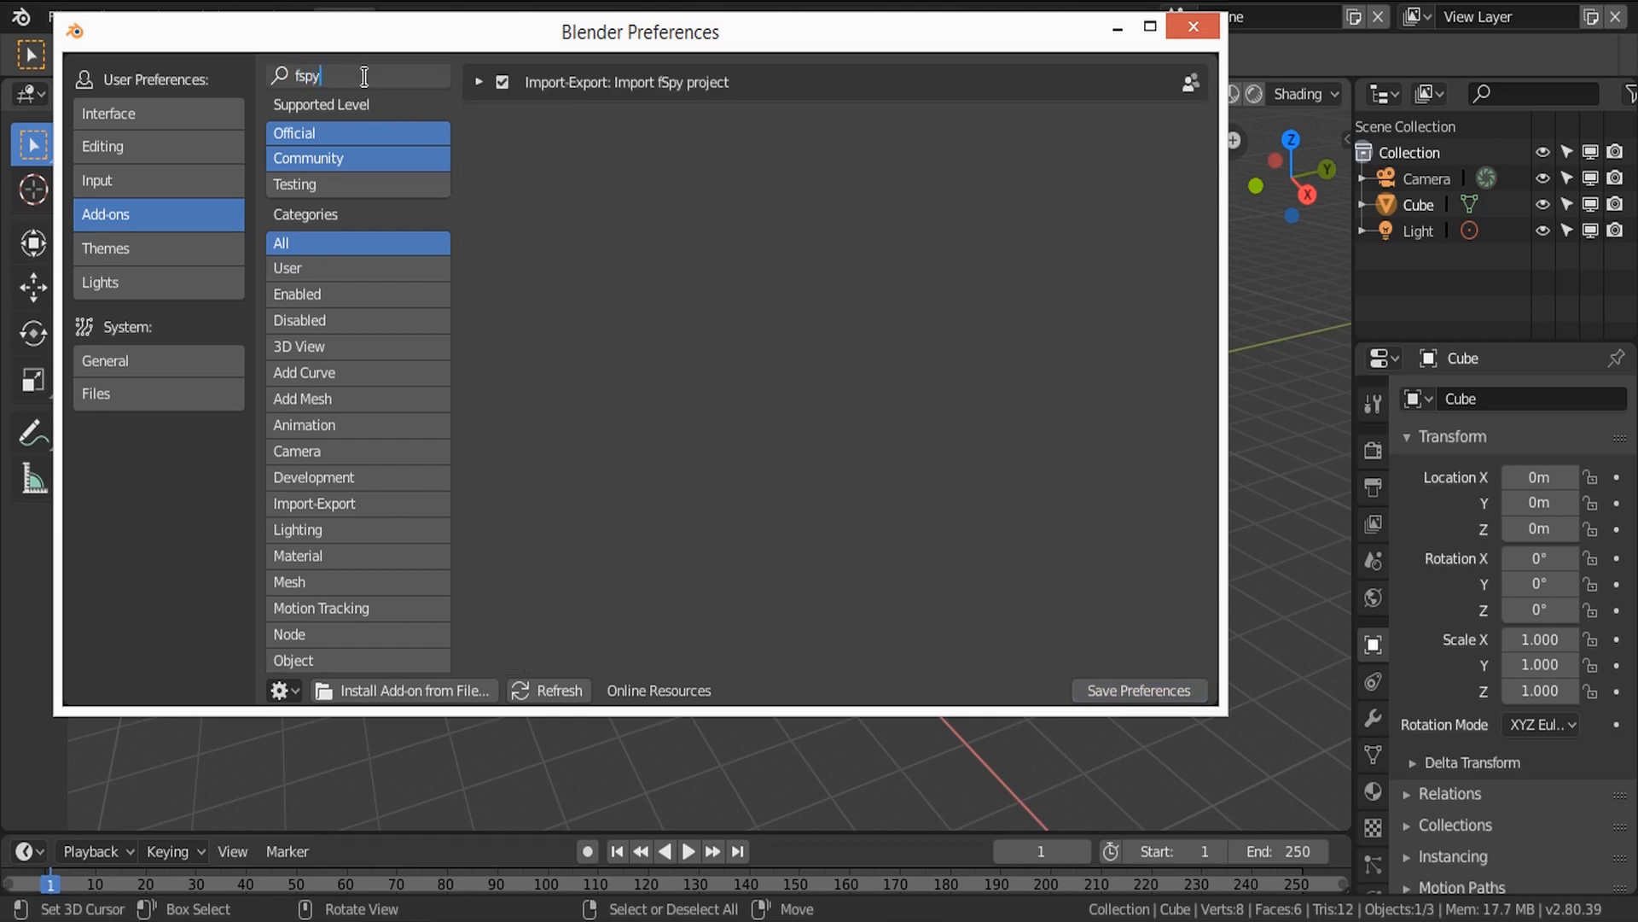
{"action": "key", "text": "Return"}
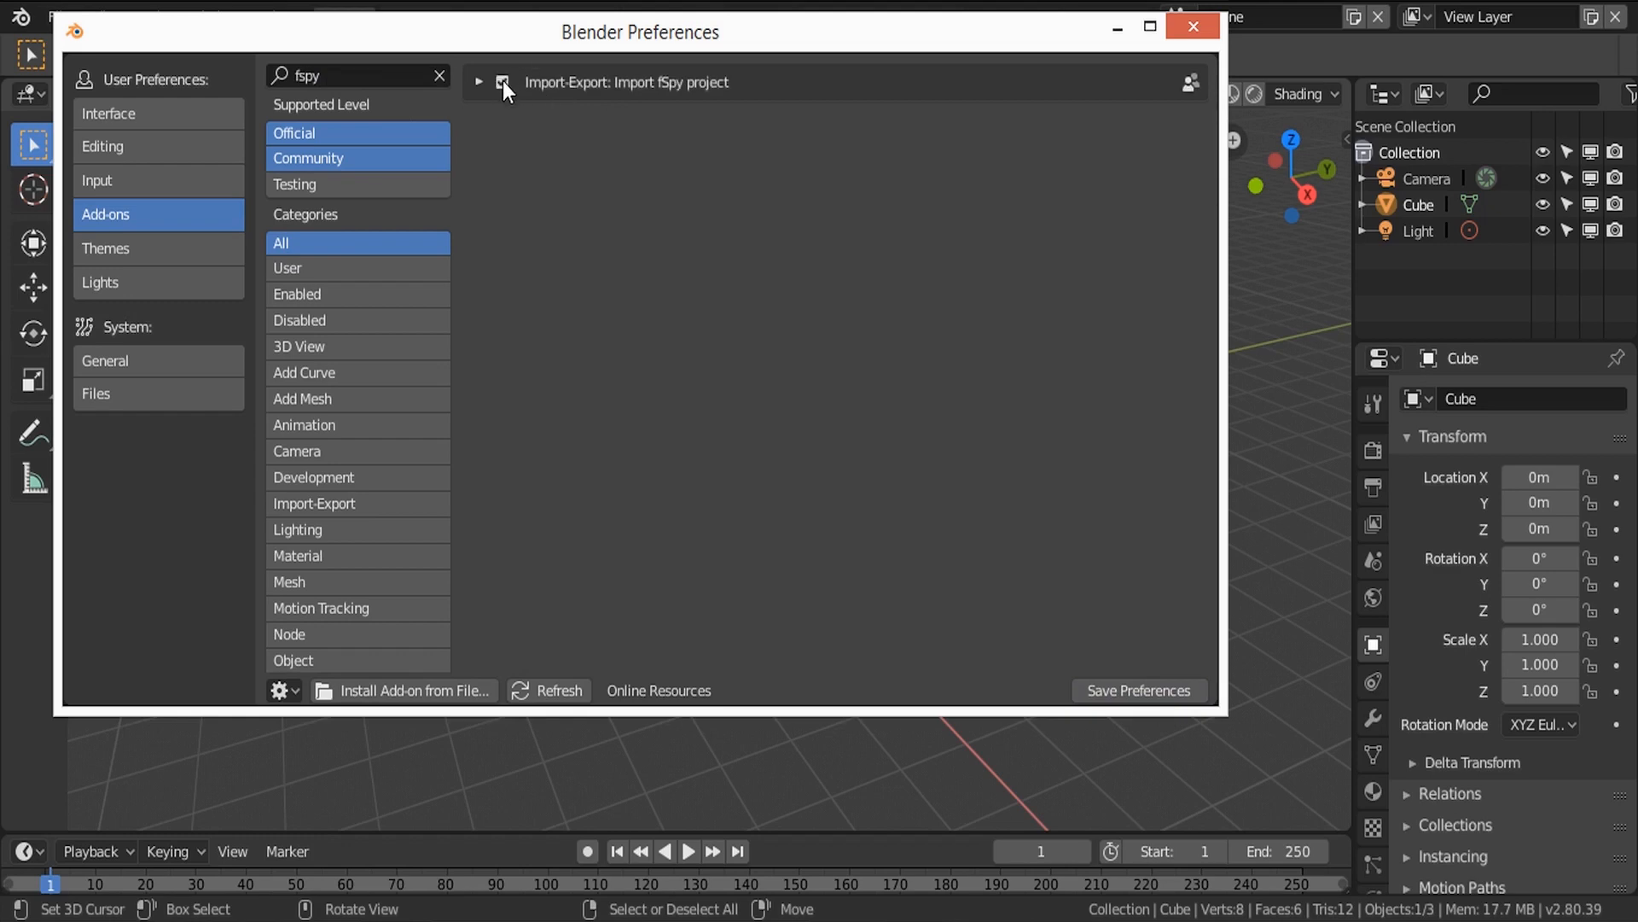
{"action": "left_click", "coordinate": [1147, 688]}
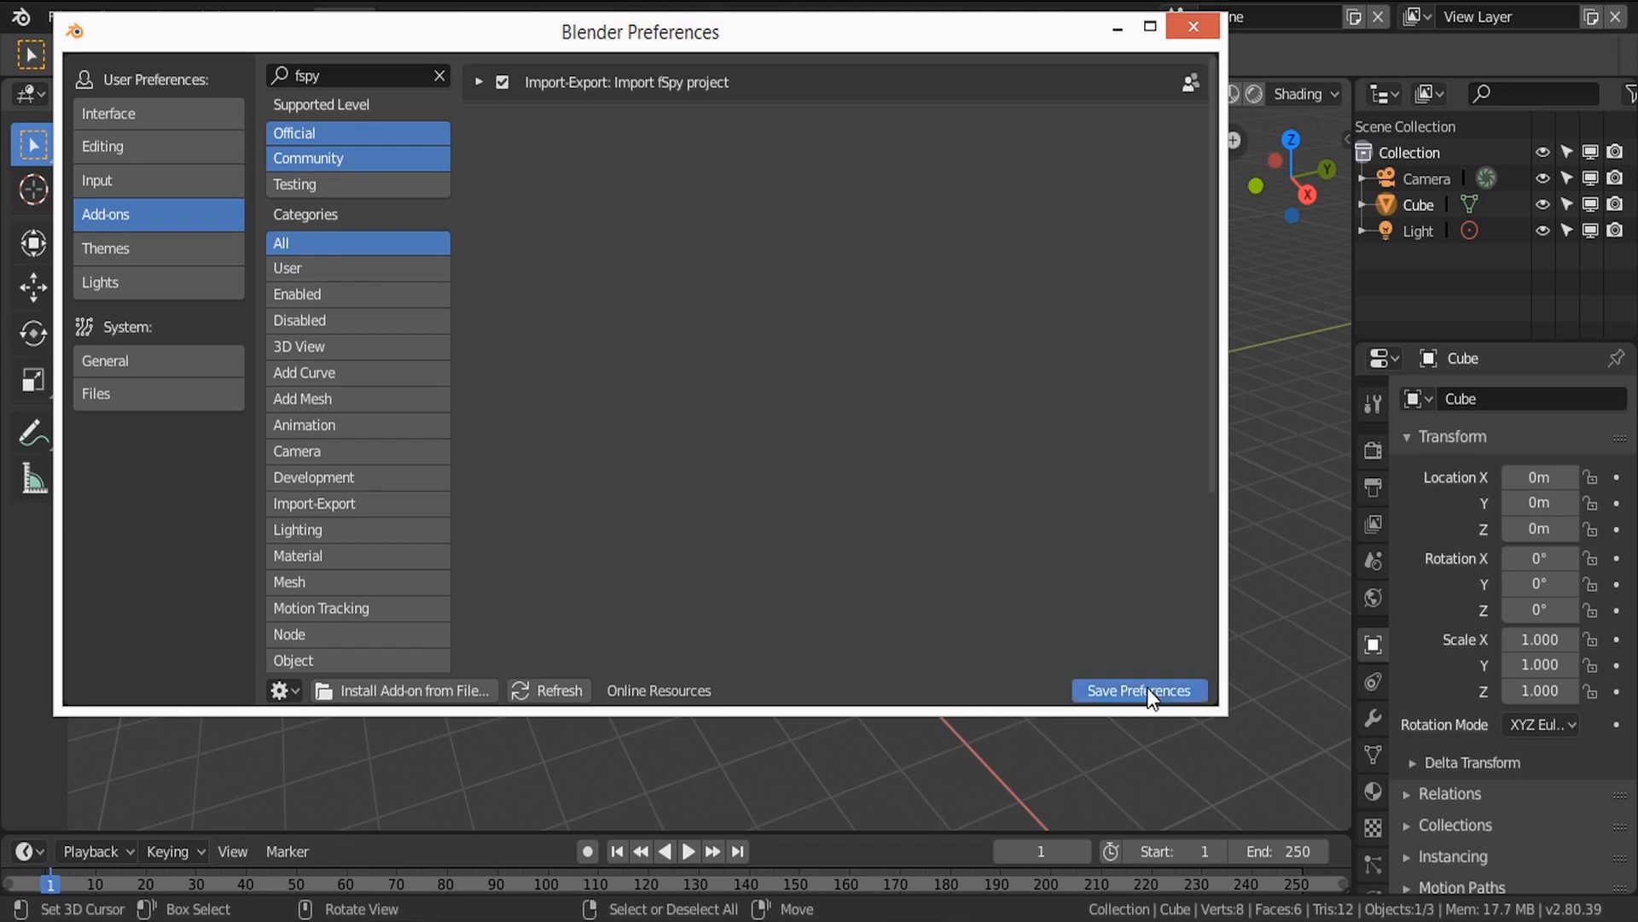
{"action": "left_click", "coordinate": [1195, 24]}
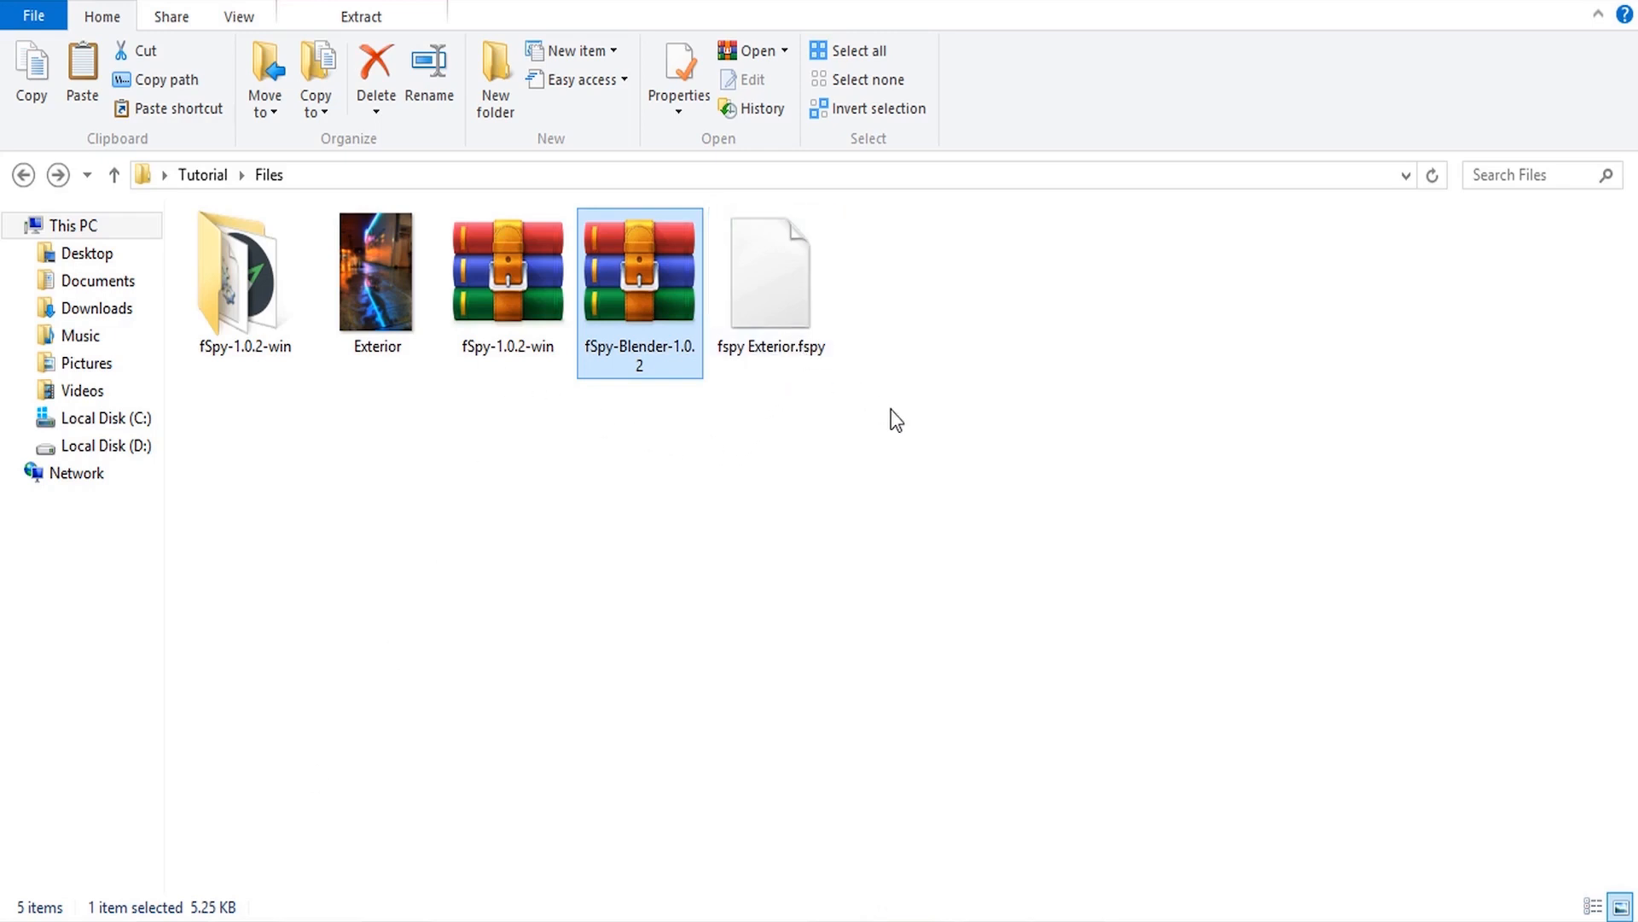
Examine the saved fspy Exterior.fspy file and the Exterior image in the Files folder.
{"action": "left_click_drag", "start_coordinate": [897, 407], "coordinate": [722, 260]}
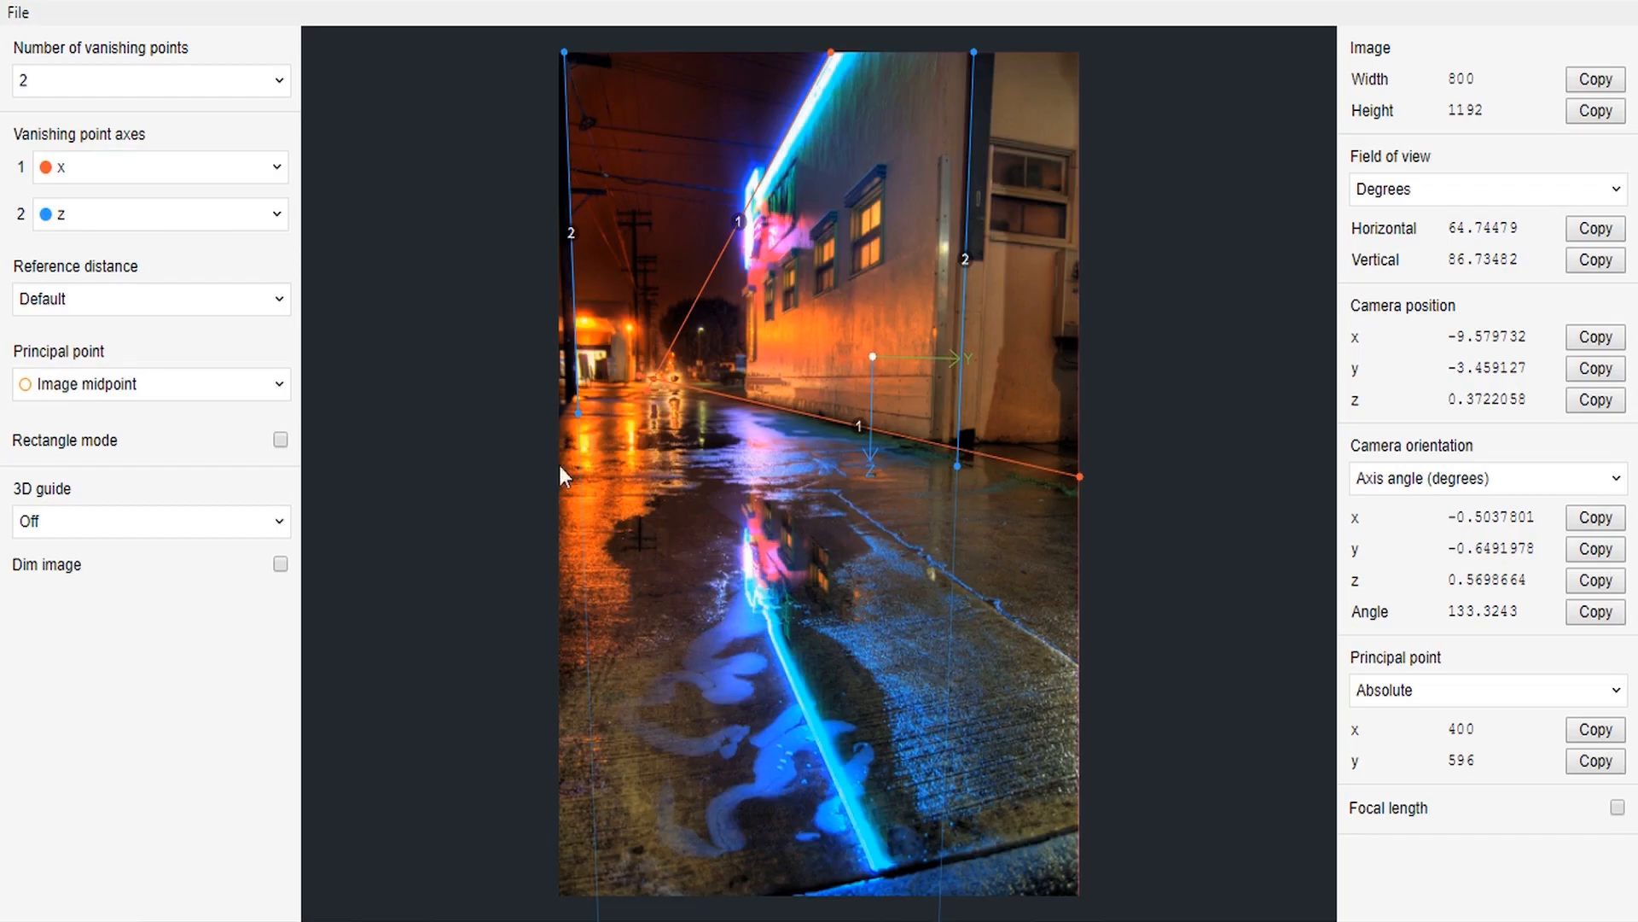
{"action": "left_click", "coordinate": [18, 13]}
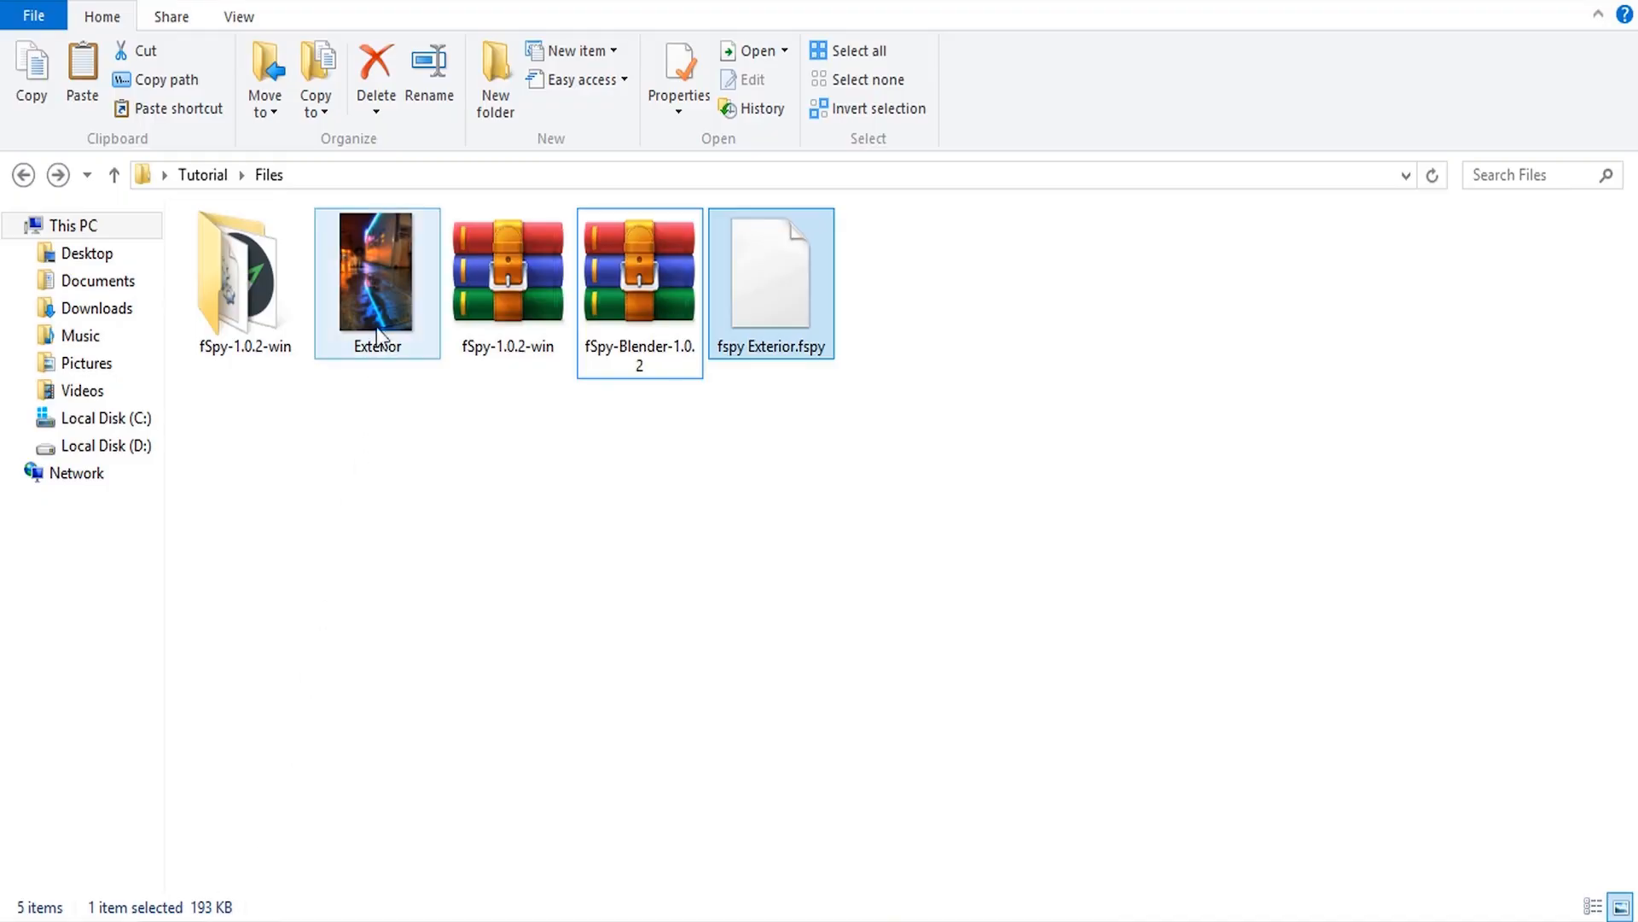
{"action": "double_click", "coordinate": [380, 281]}
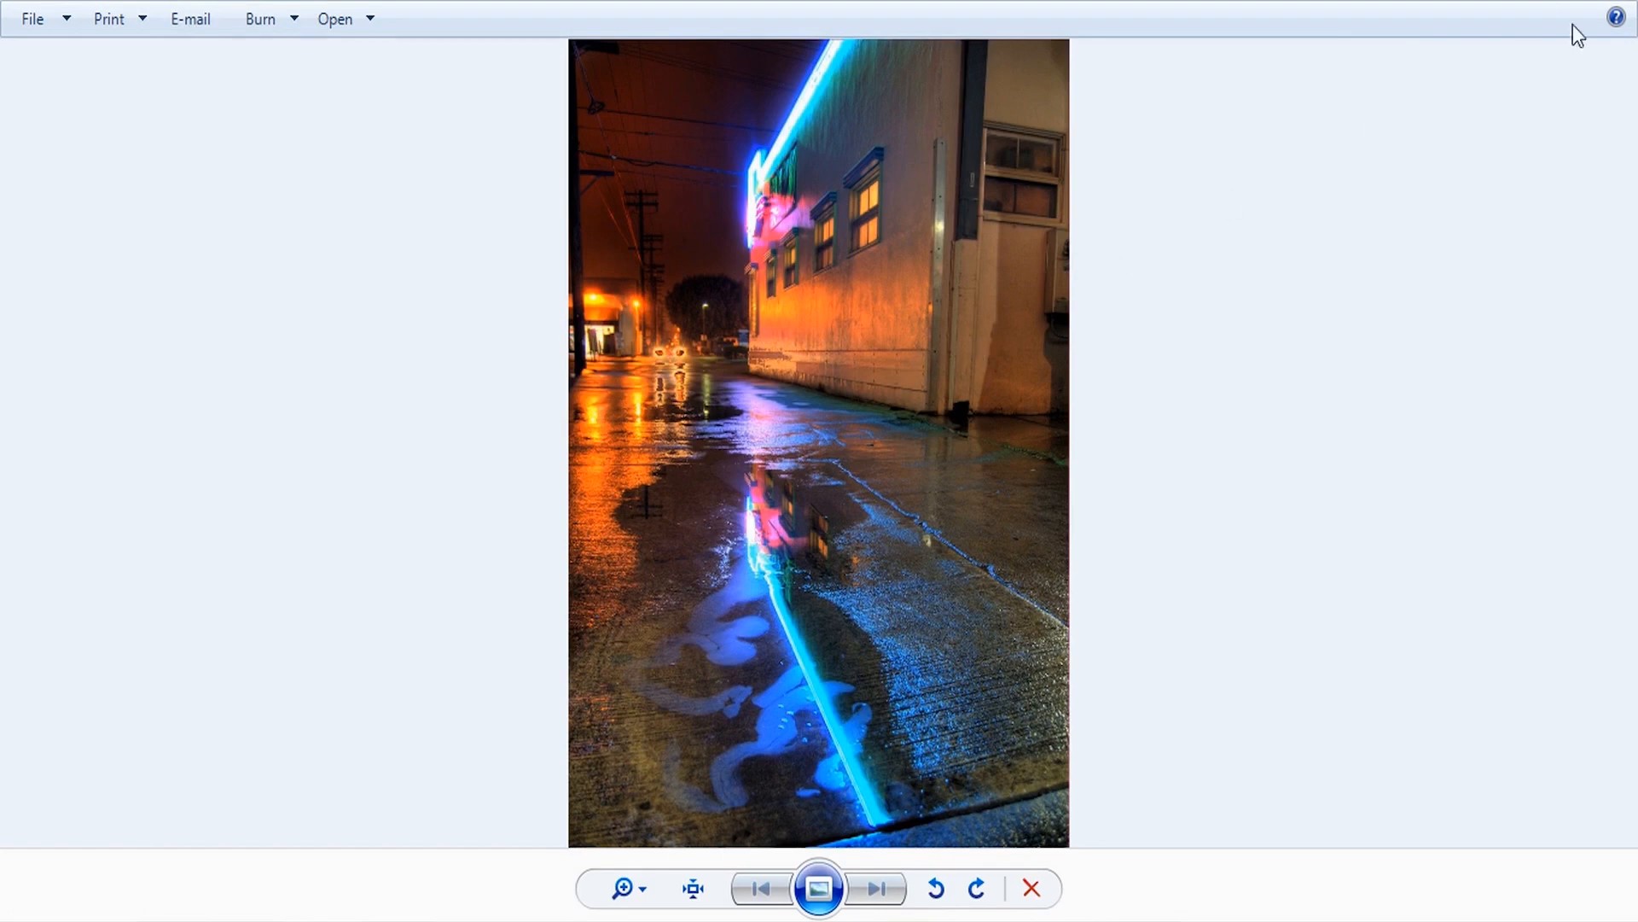
{"action": "left_click", "coordinate": [1616, 2]}
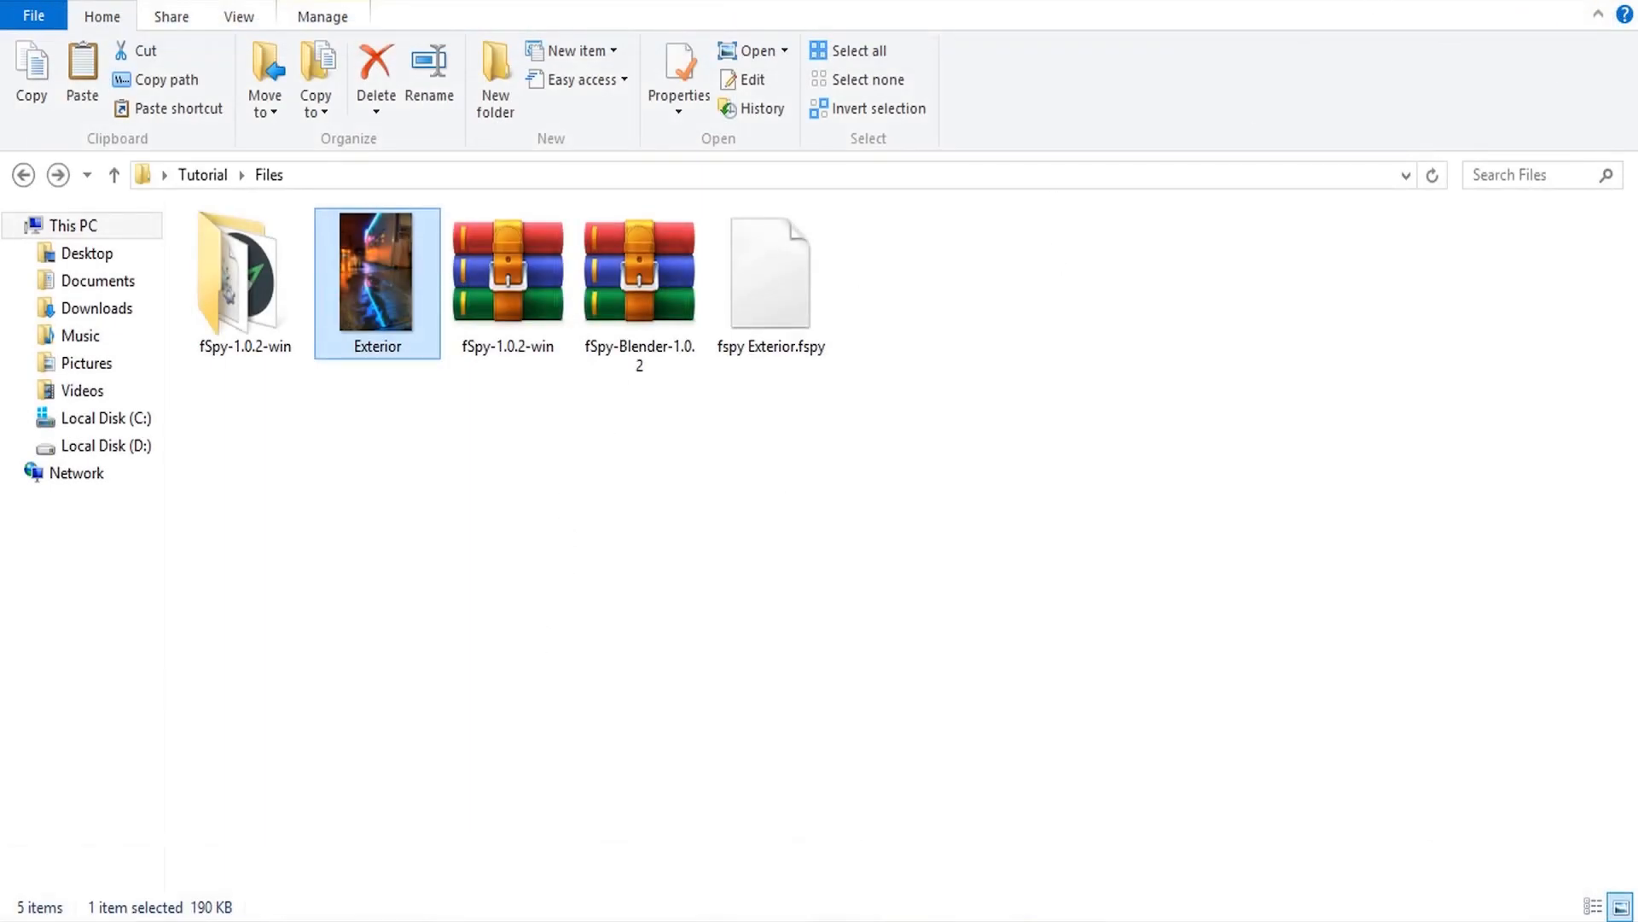
{"action": "left_click", "coordinate": [818, 229]}
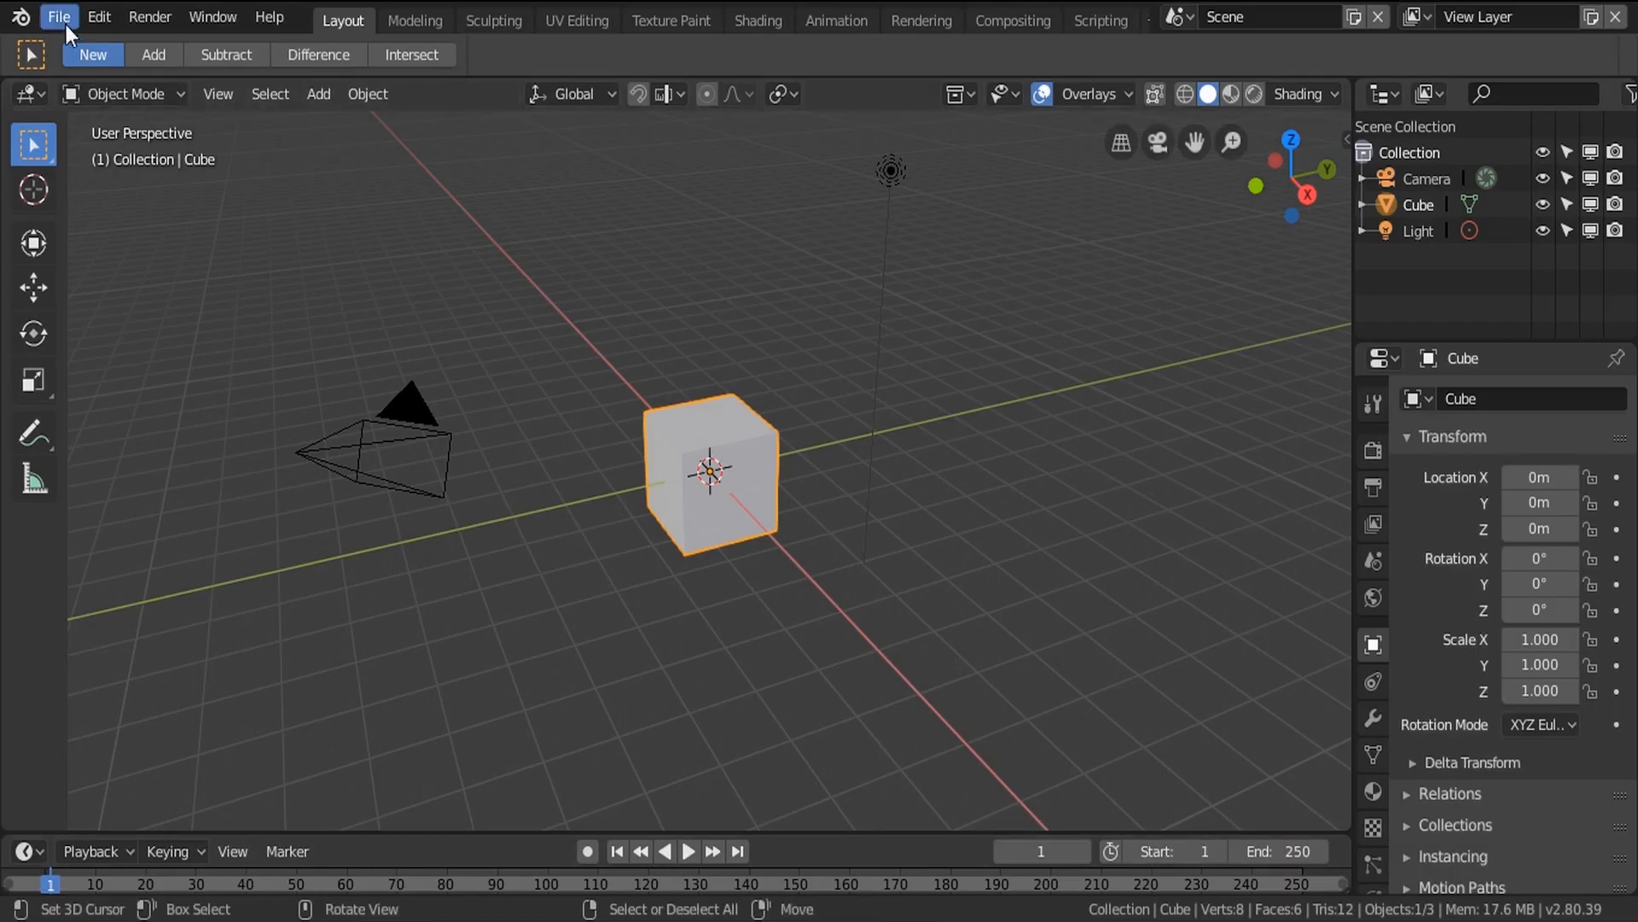
Import the fspy Exterior.fspy project from the bookmarked Files folder, including its background image.
{"action": "left_click", "coordinate": [60, 17]}
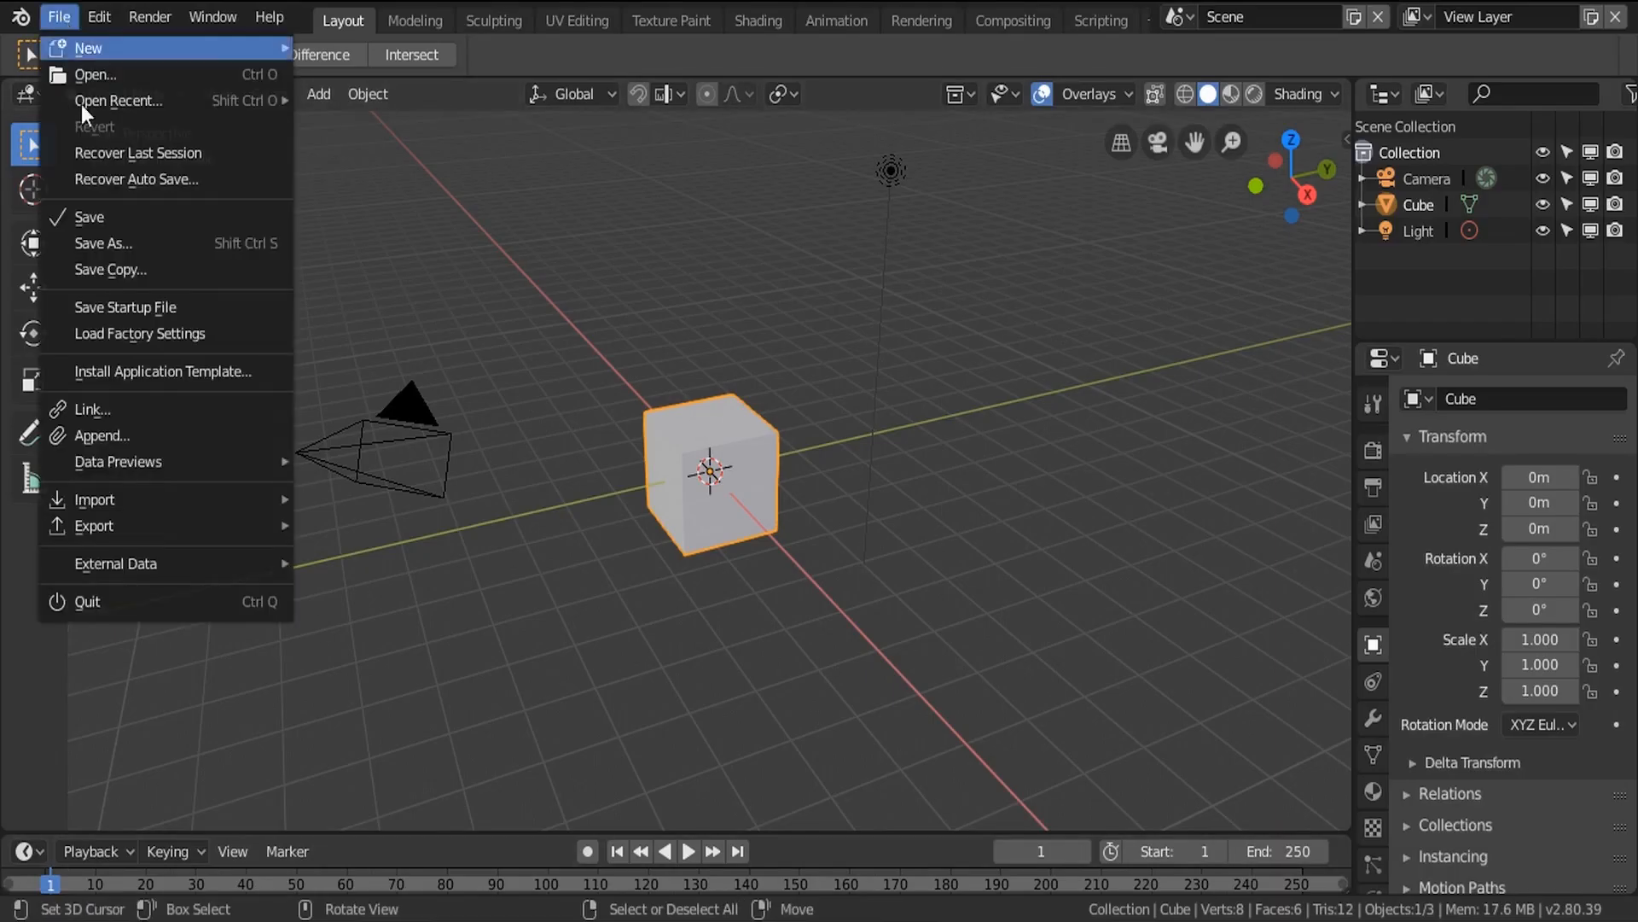
{"action": "mouse_move", "coordinate": [116, 495]}
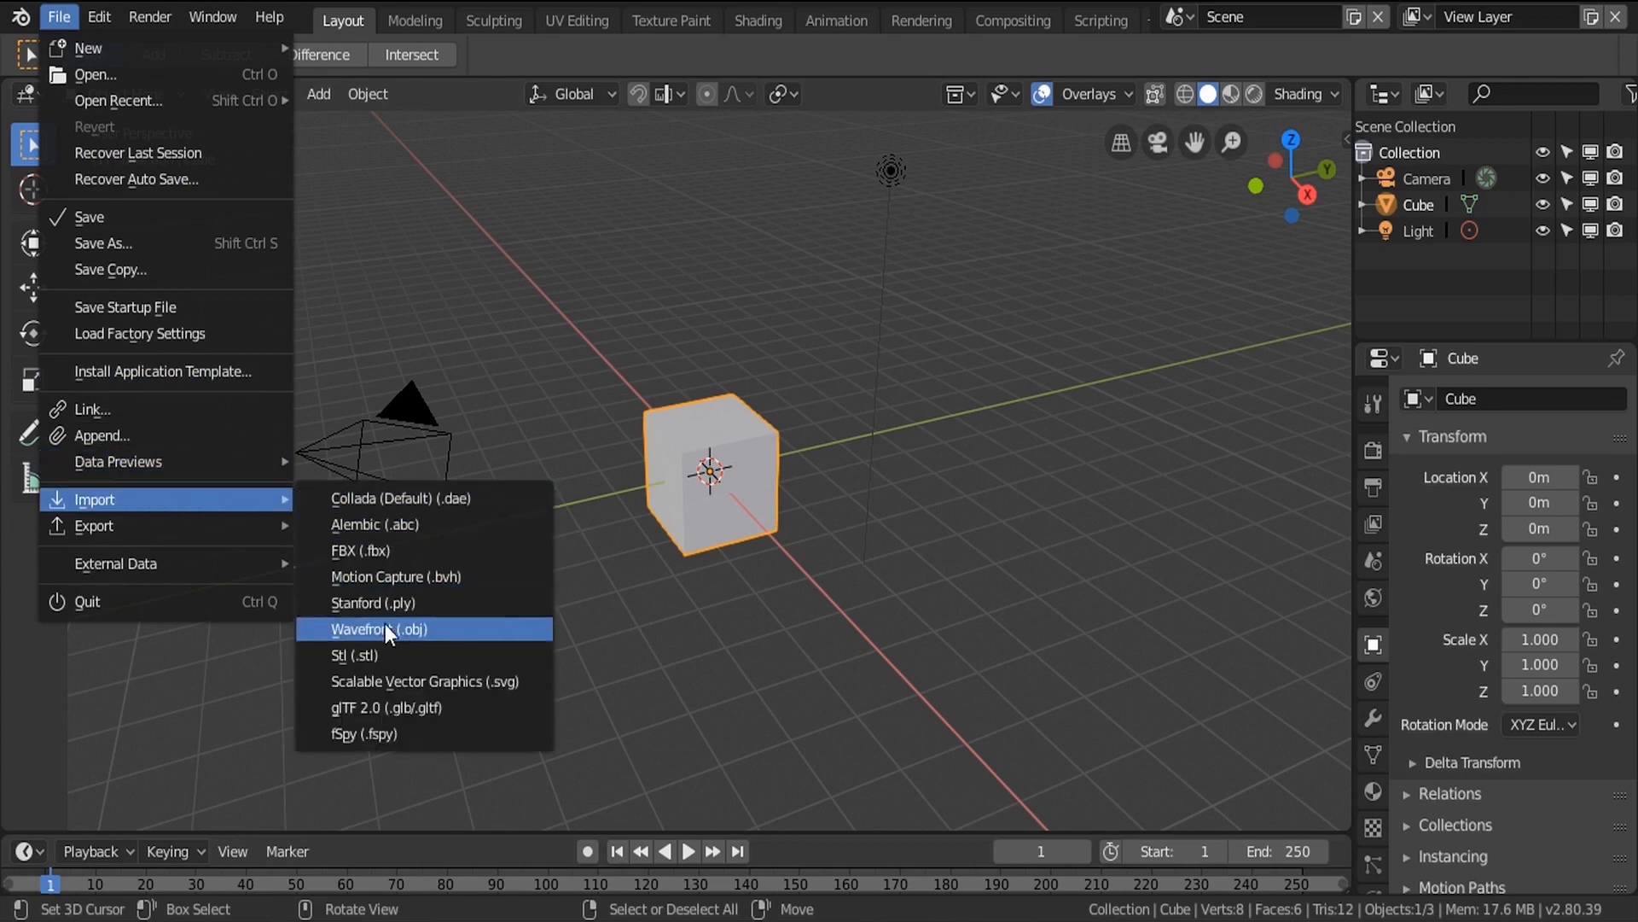
{"action": "left_click", "coordinate": [355, 733]}
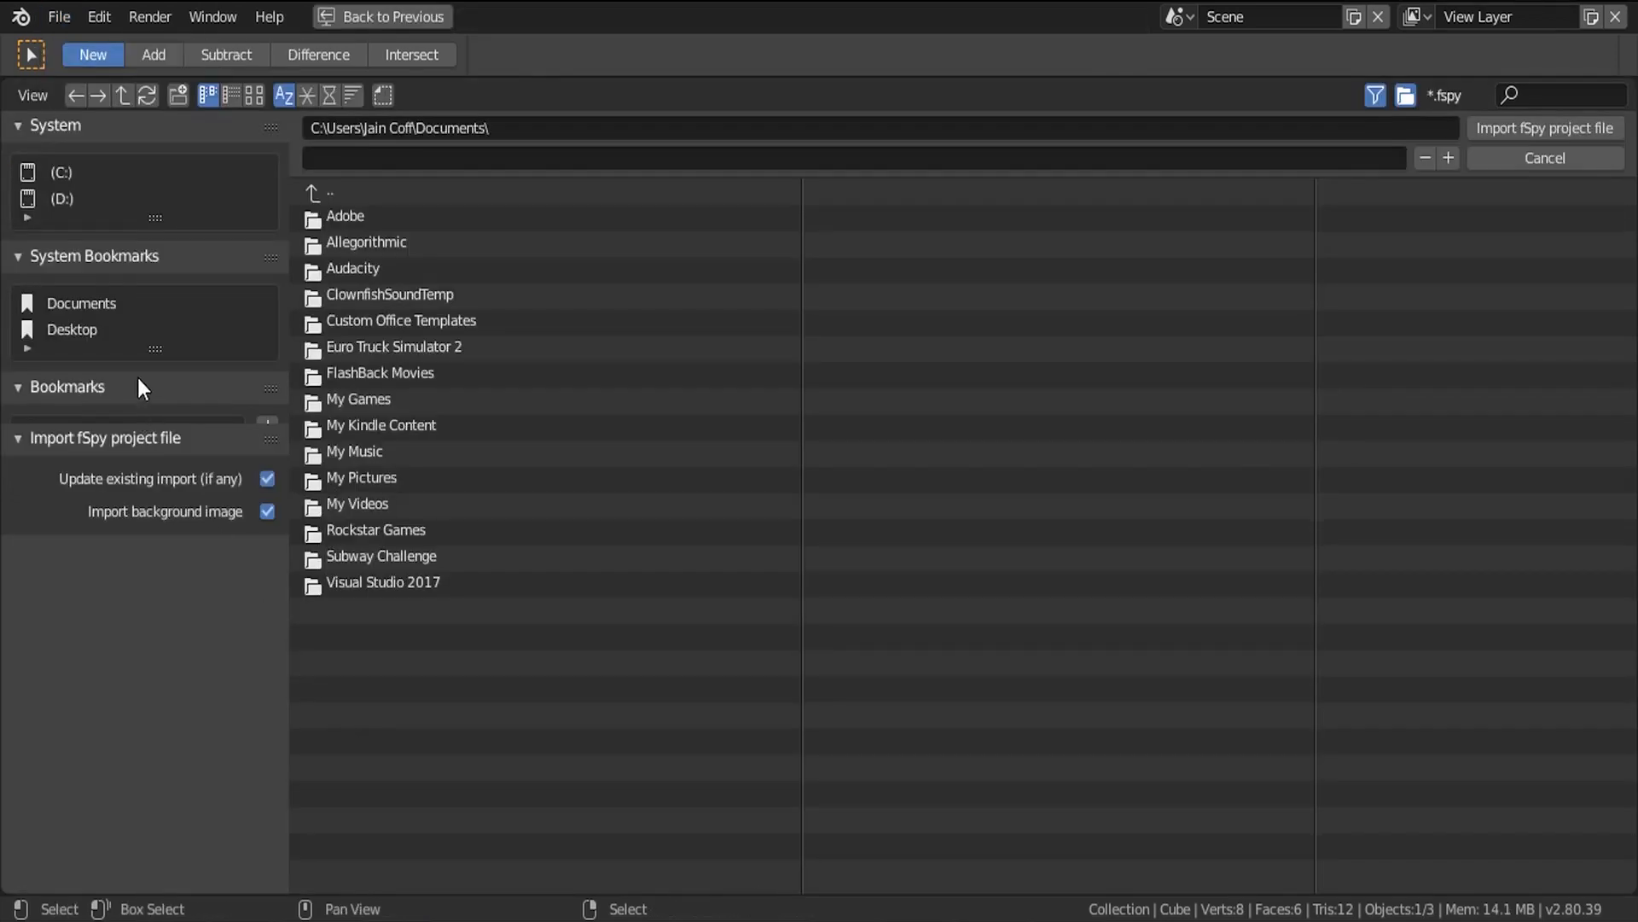
{"action": "left_click_drag", "start_coordinate": [154, 419], "coordinate": [181, 612]}
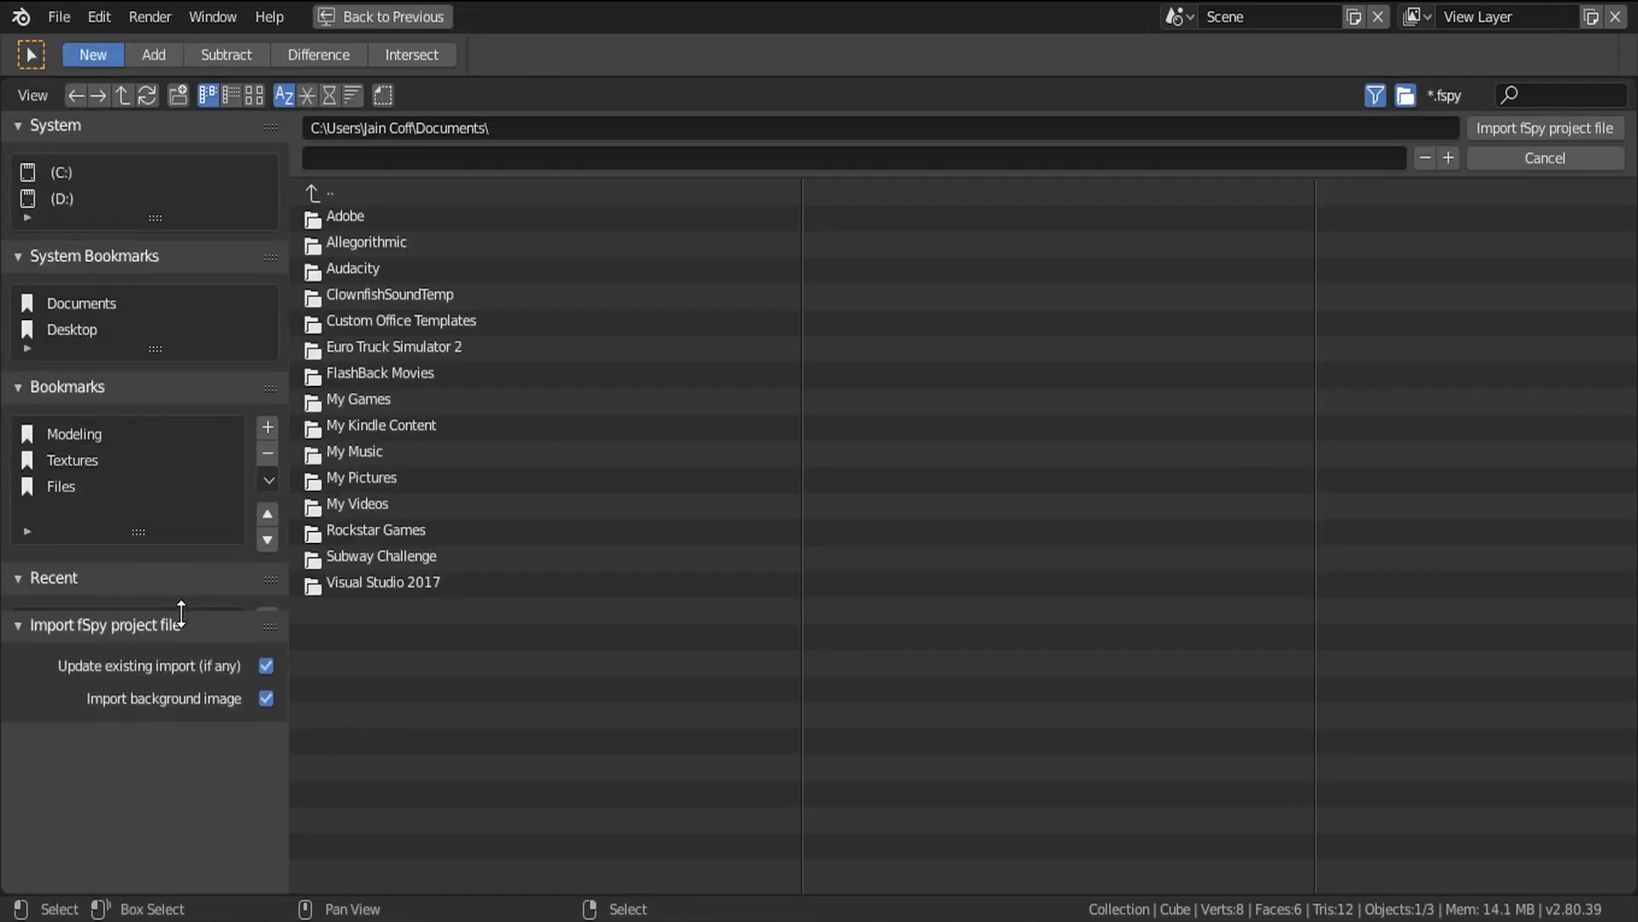
{"action": "left_click", "coordinate": [73, 487]}
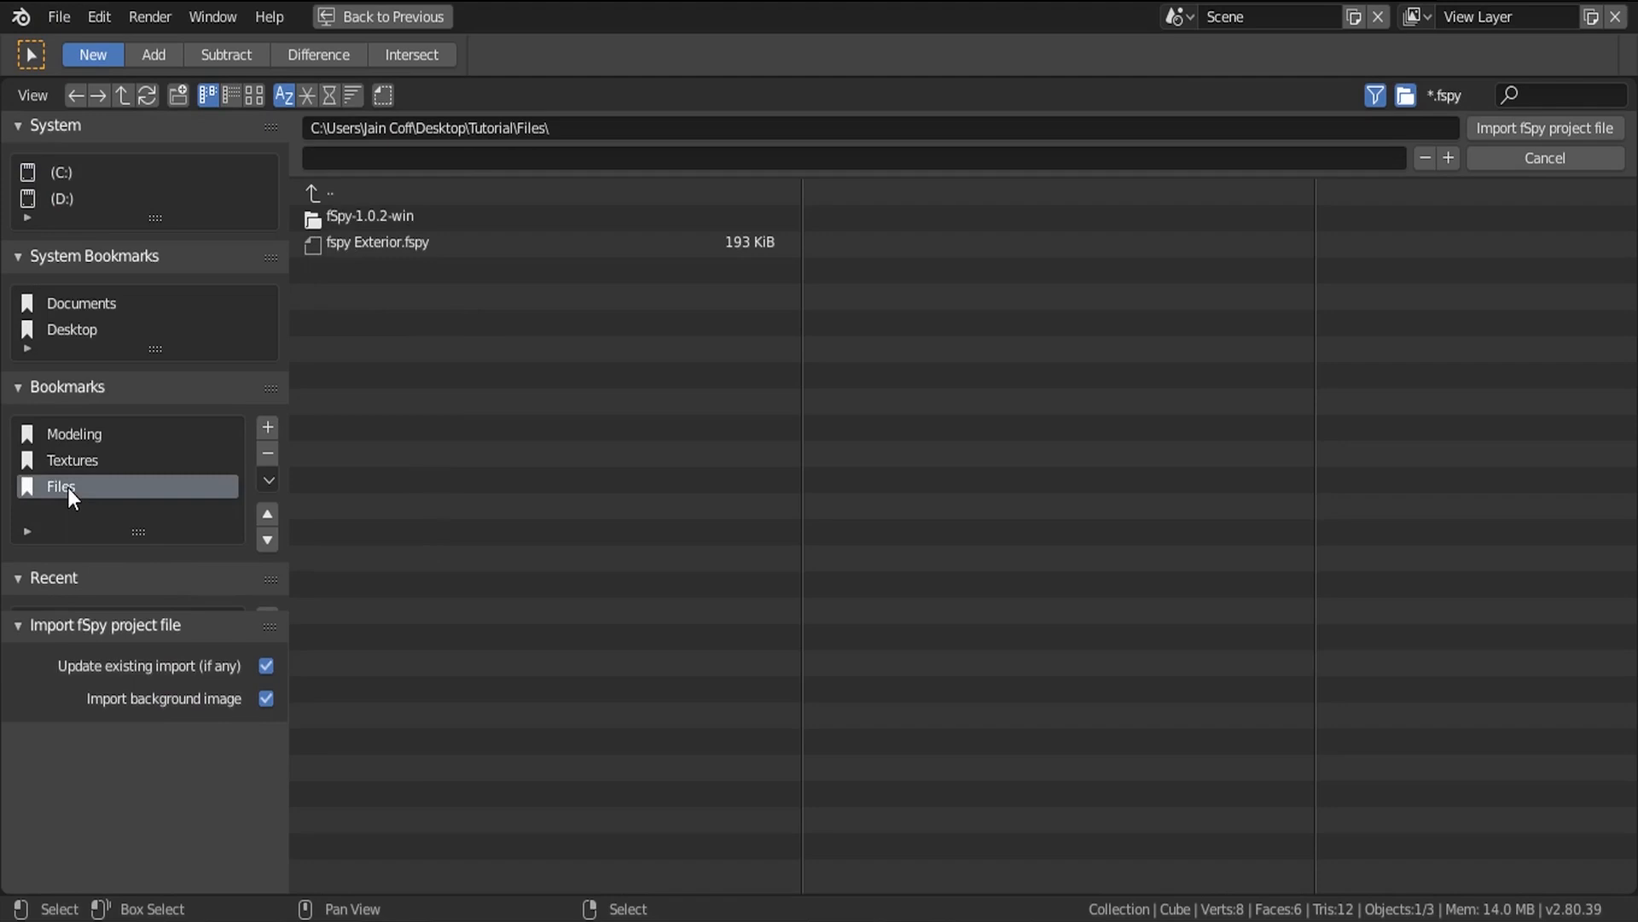
{"action": "left_click", "coordinate": [385, 244]}
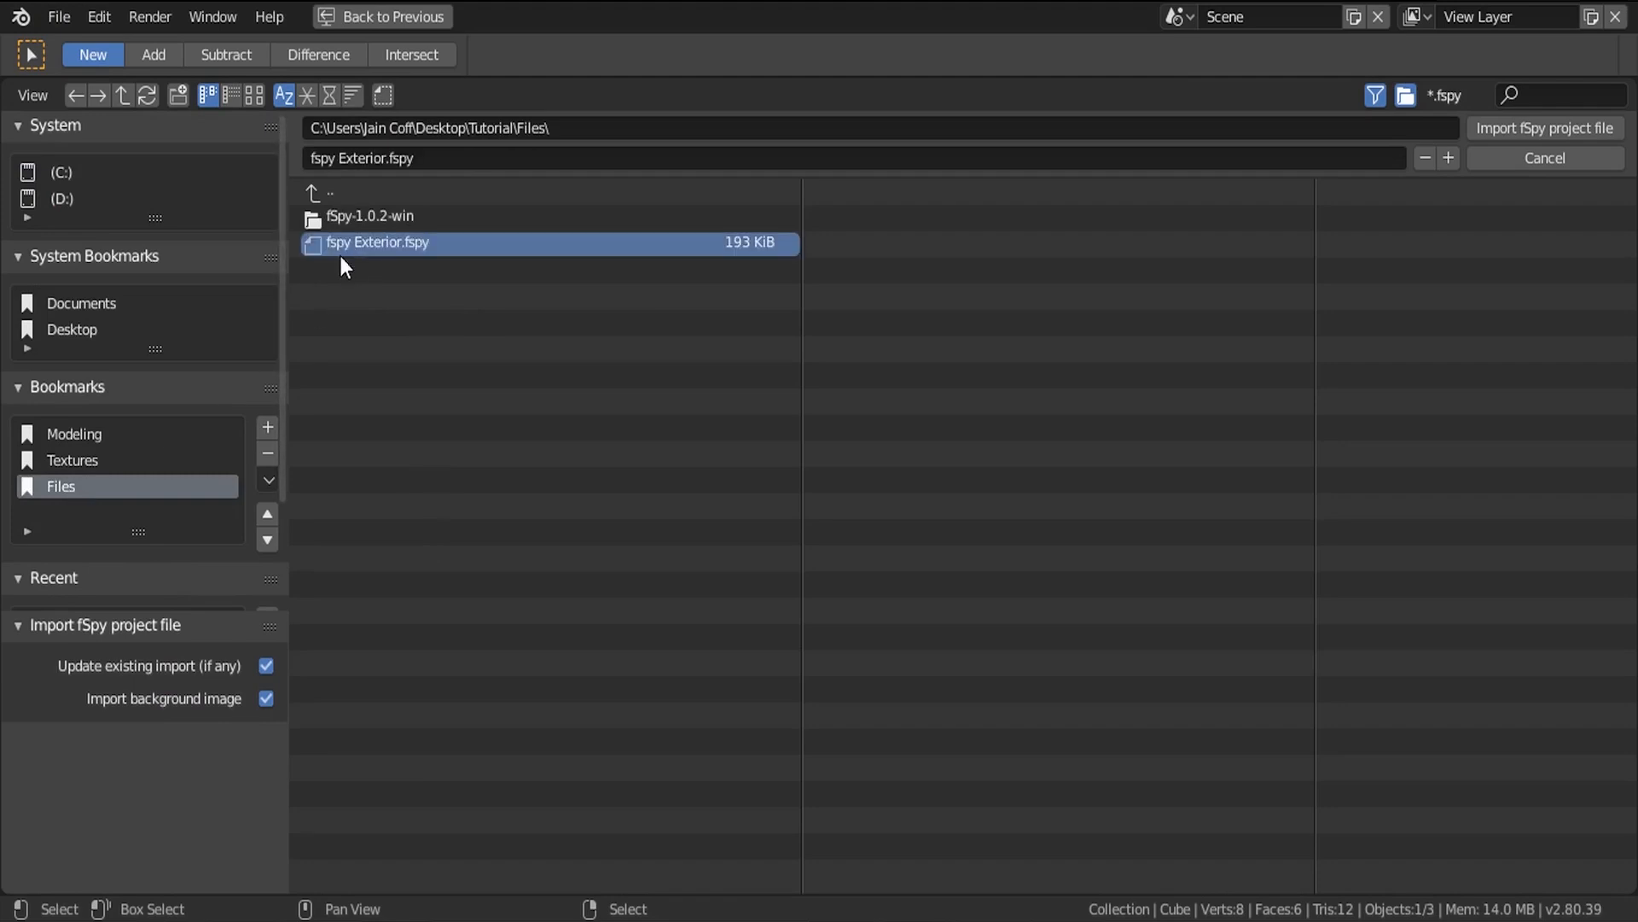
{"action": "double_click", "coordinate": [389, 248]}
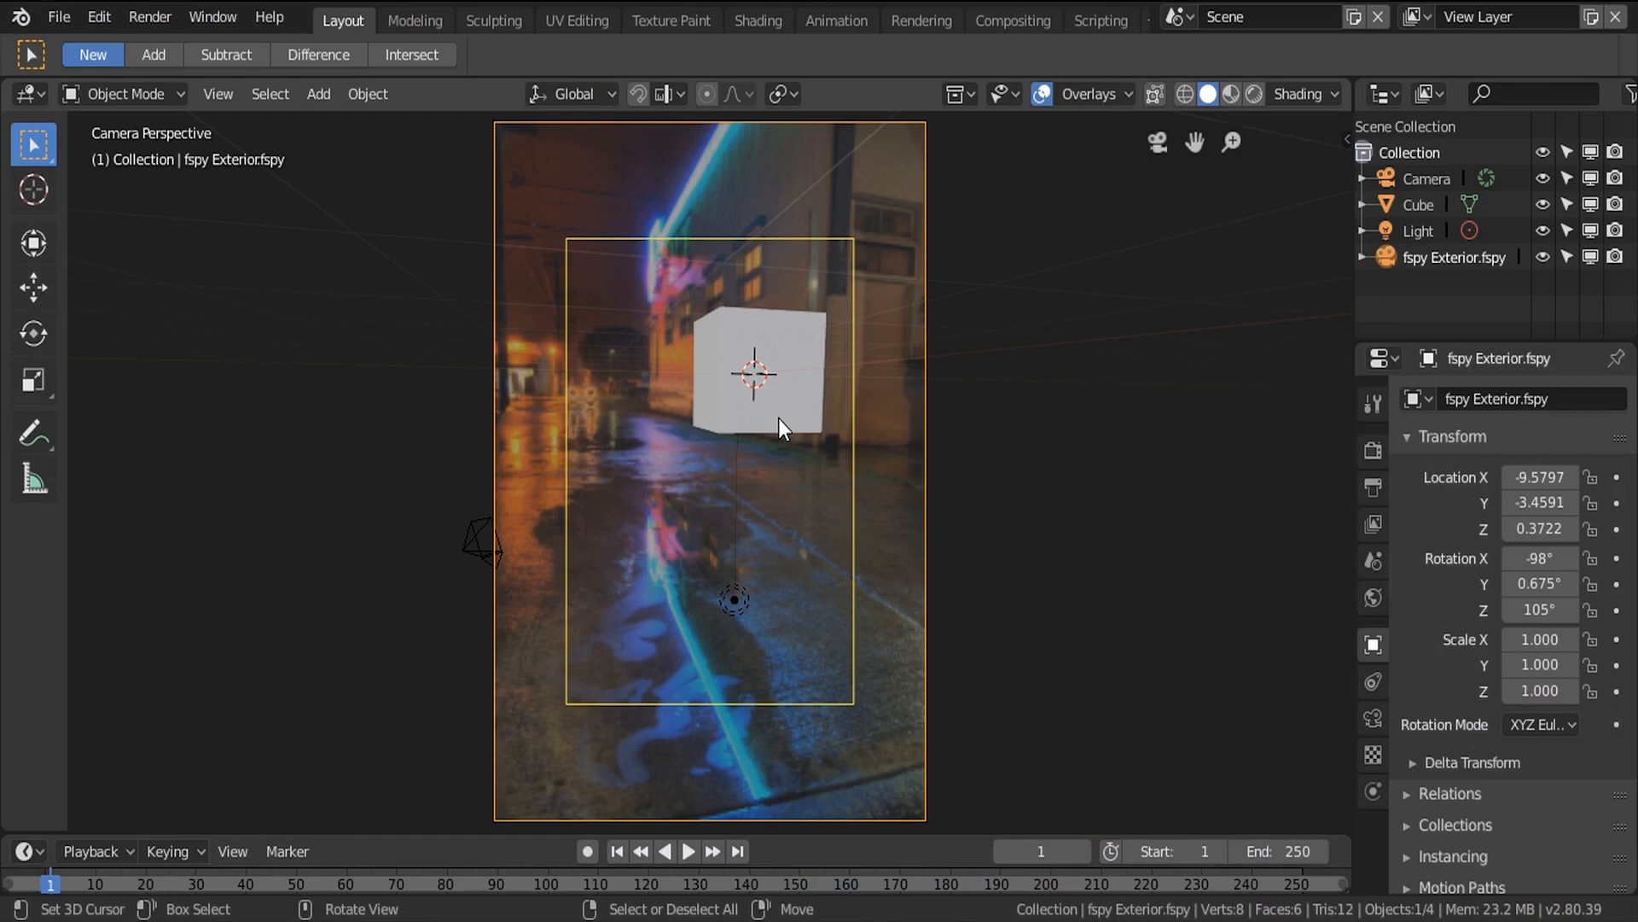
Select the default cube and move it so its lower far corner roughly meets the far base corner of the alley building.
{"action": "scroll", "coordinate": [717, 354], "scroll_direction": "up", "scroll_amount": 5}
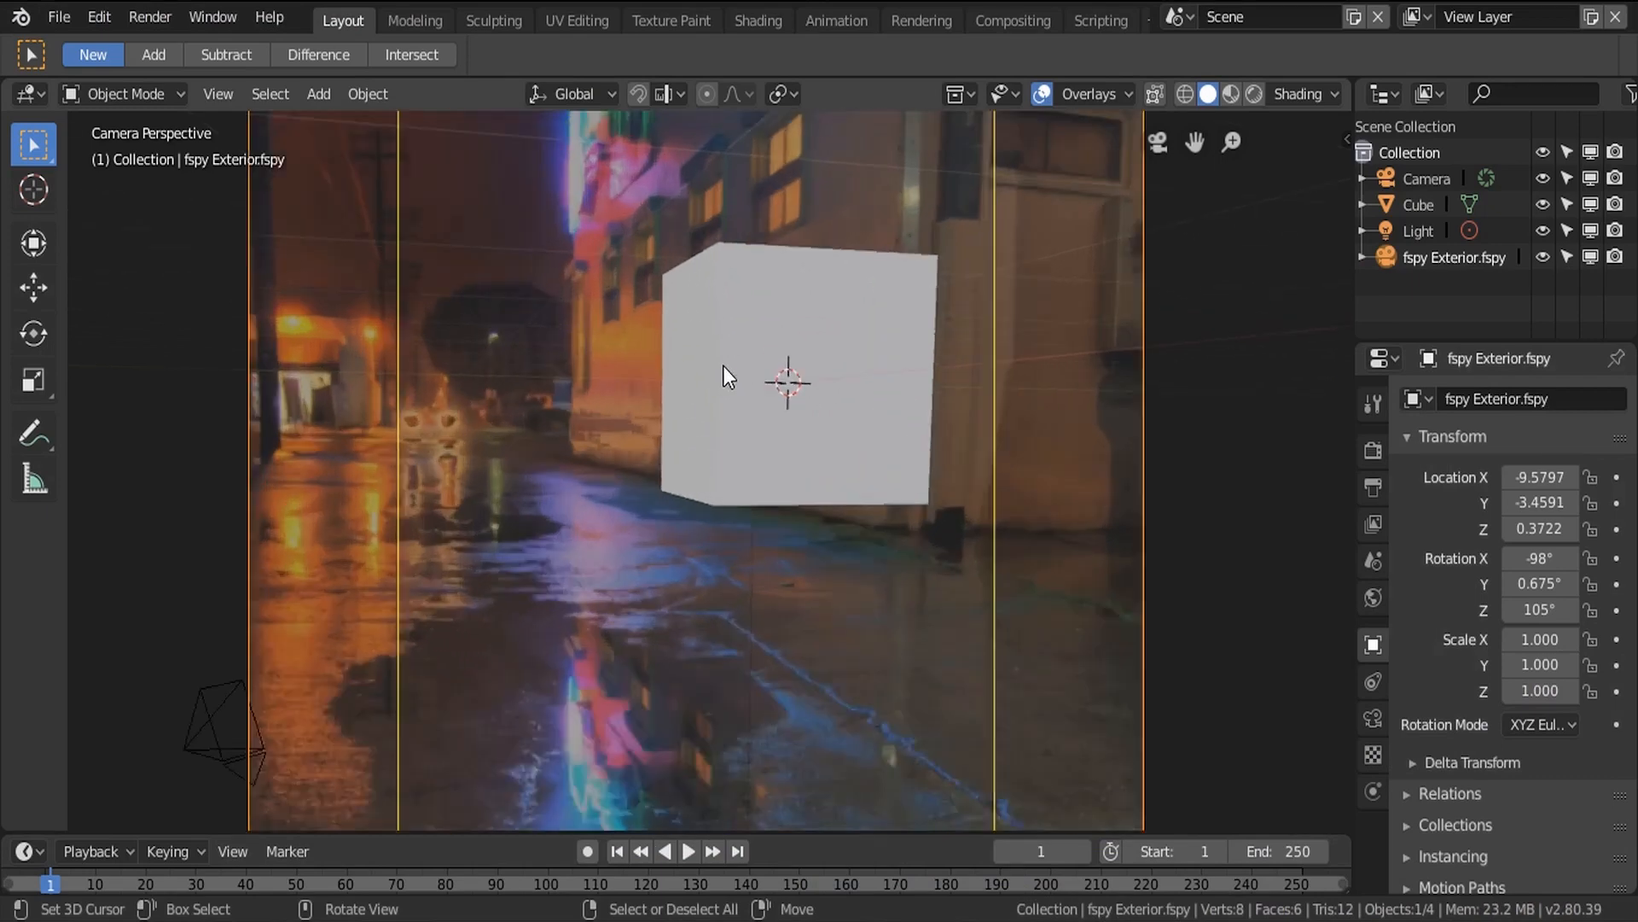
{"action": "left_click", "coordinate": [785, 402]}
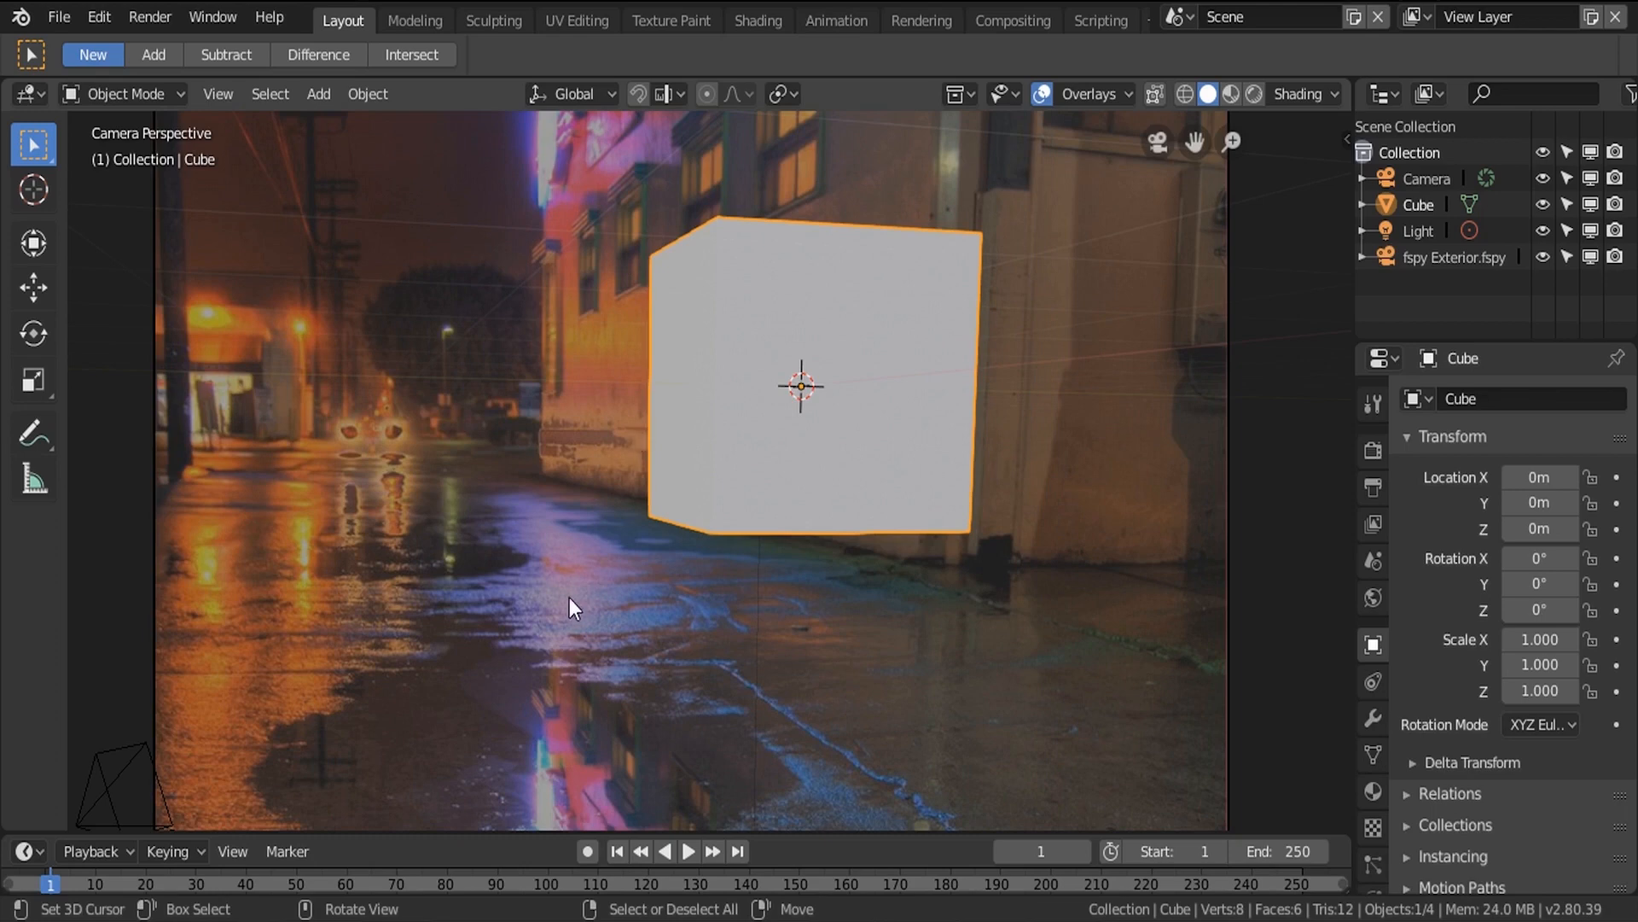
{"action": "scroll", "coordinate": [568, 656], "scroll_direction": "down", "scroll_amount": 4}
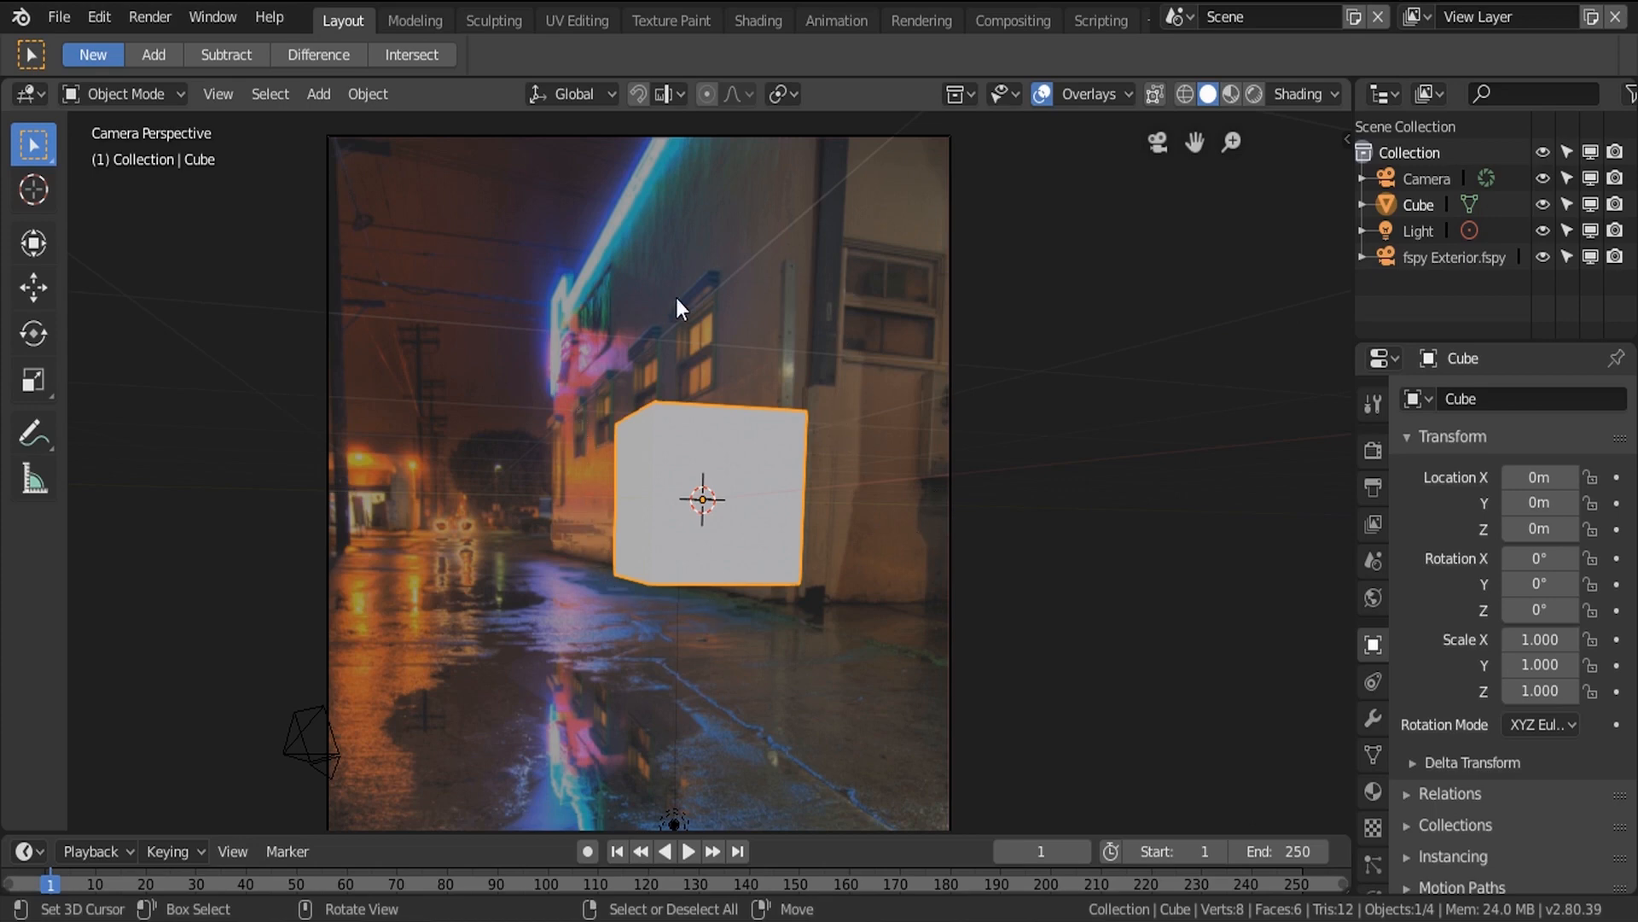
{"action": "key", "text": "g"}
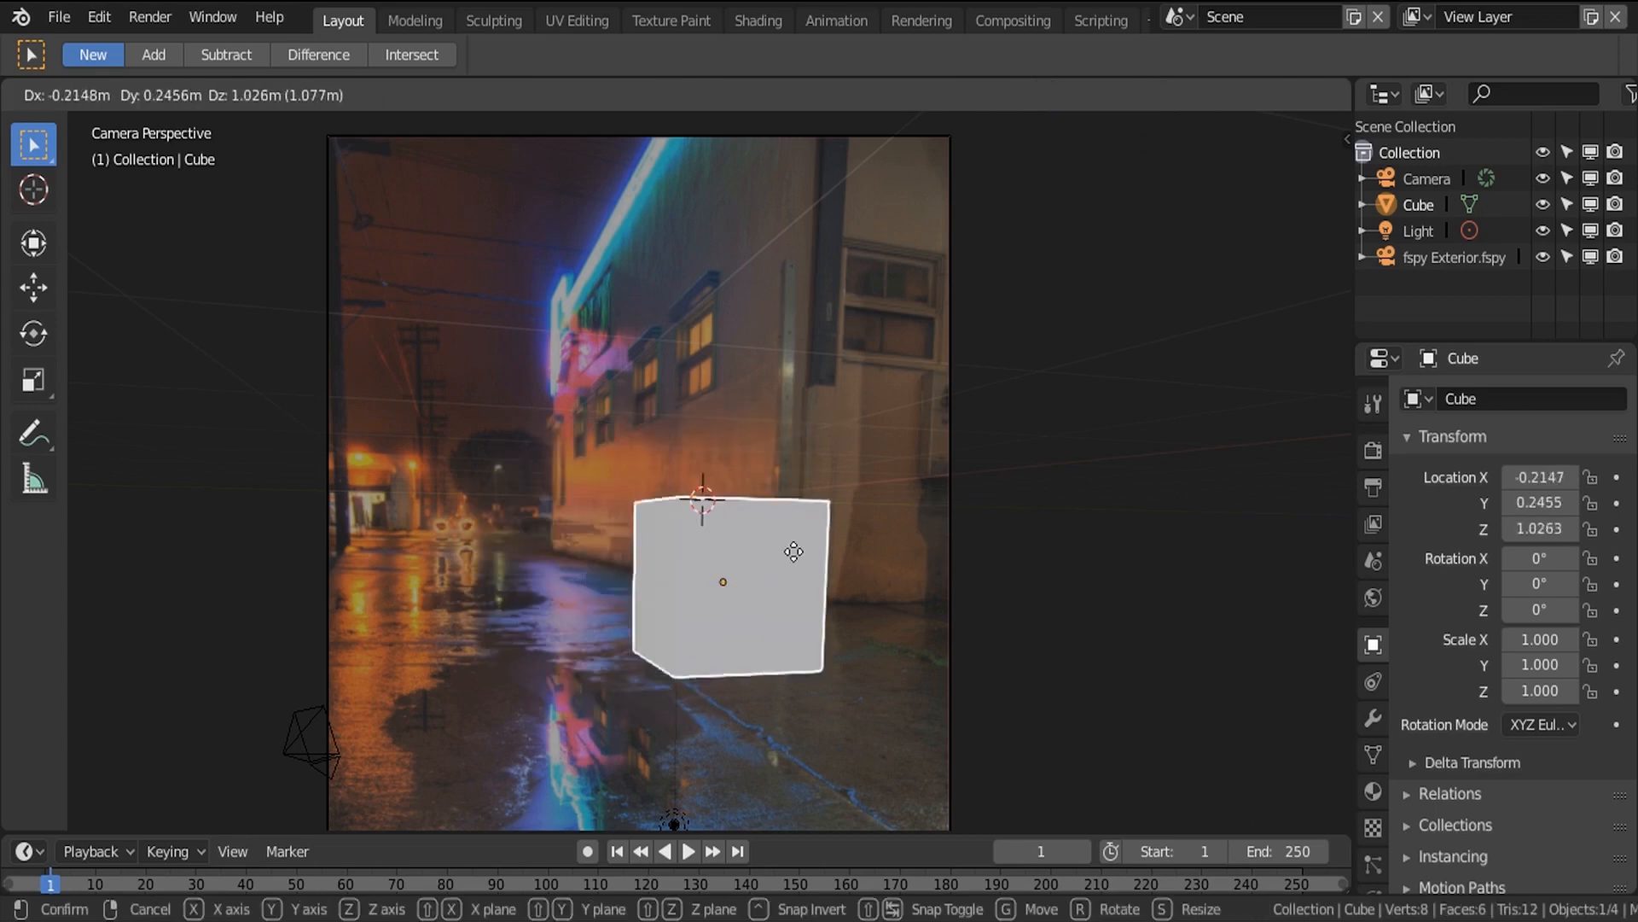
{"action": "right_click", "coordinate": [649, 548]}
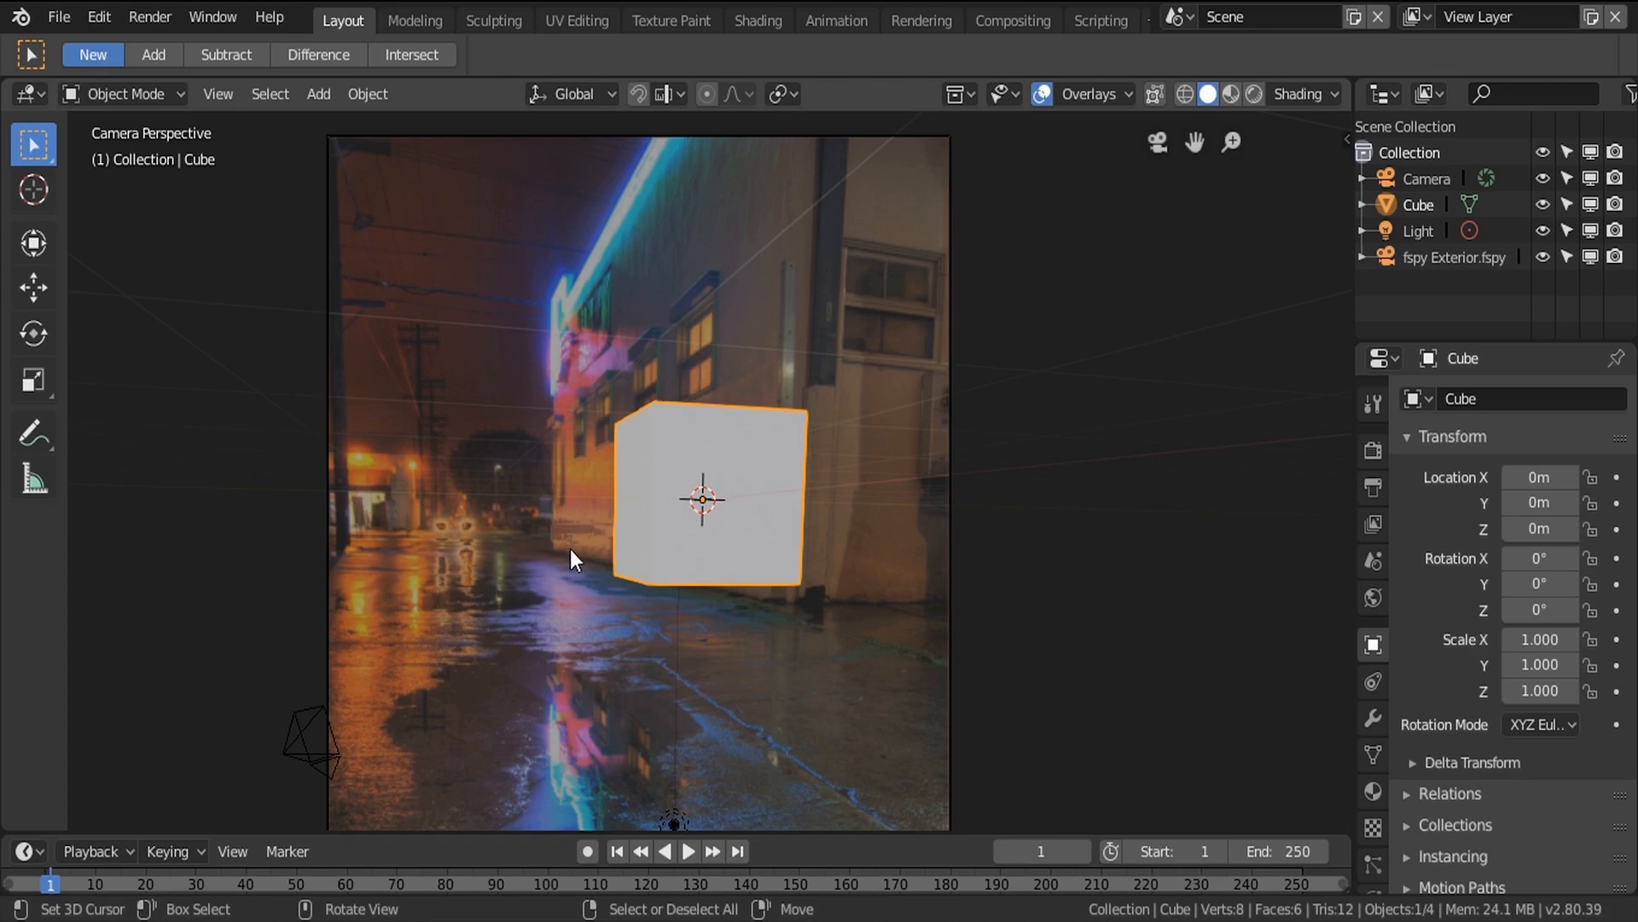
{"action": "key", "text": "Home"}
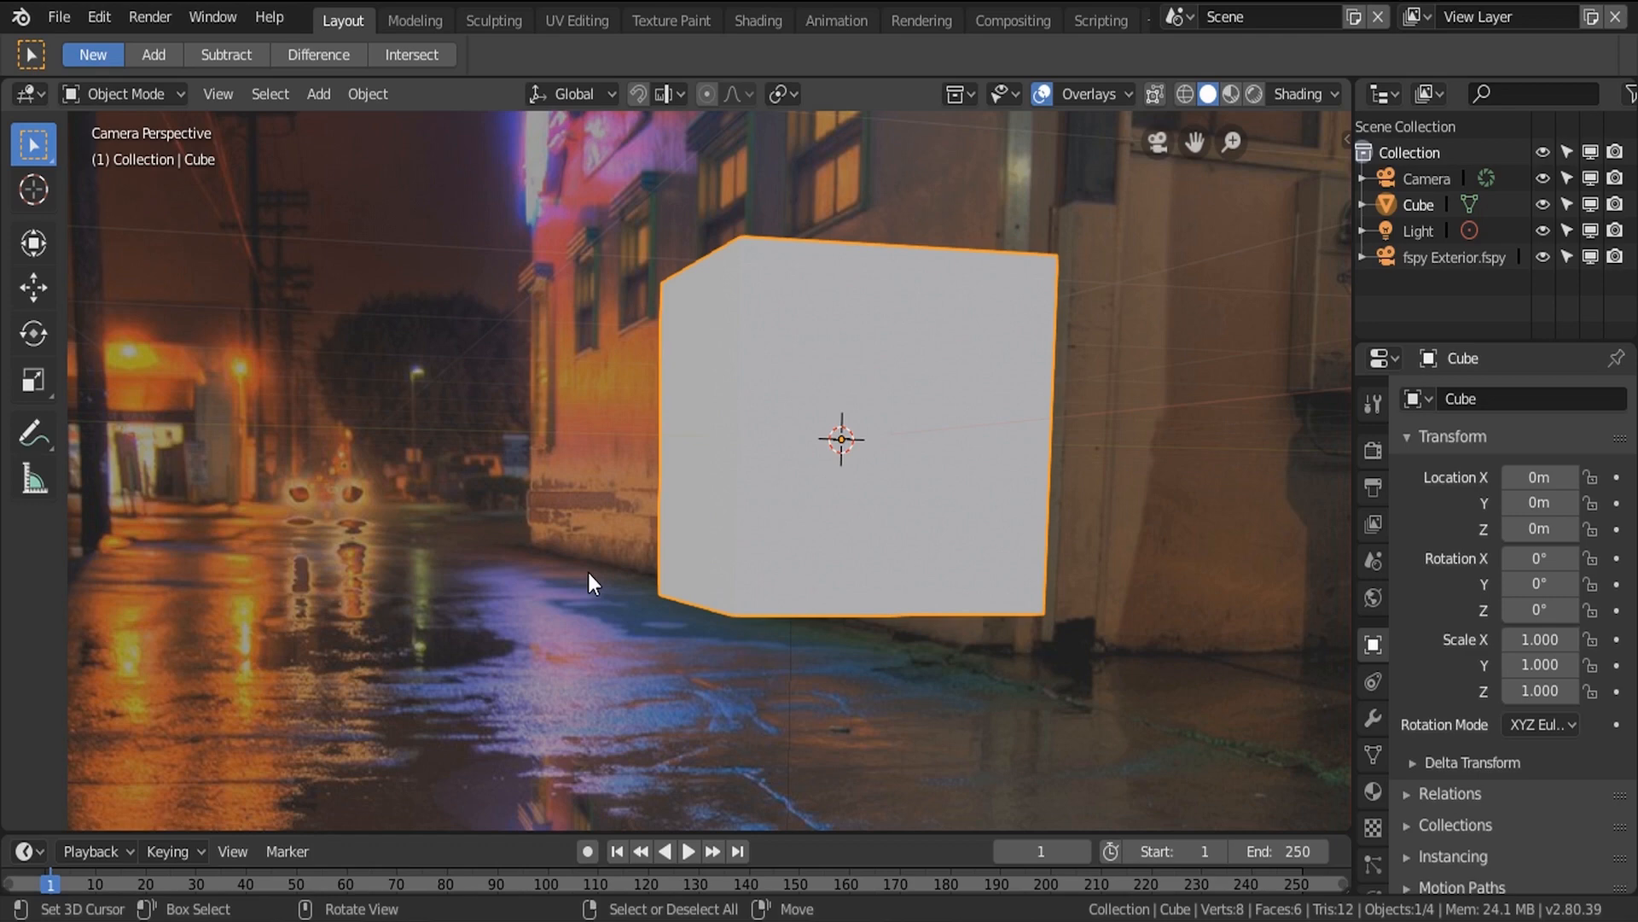
{"action": "key", "text": "g"}
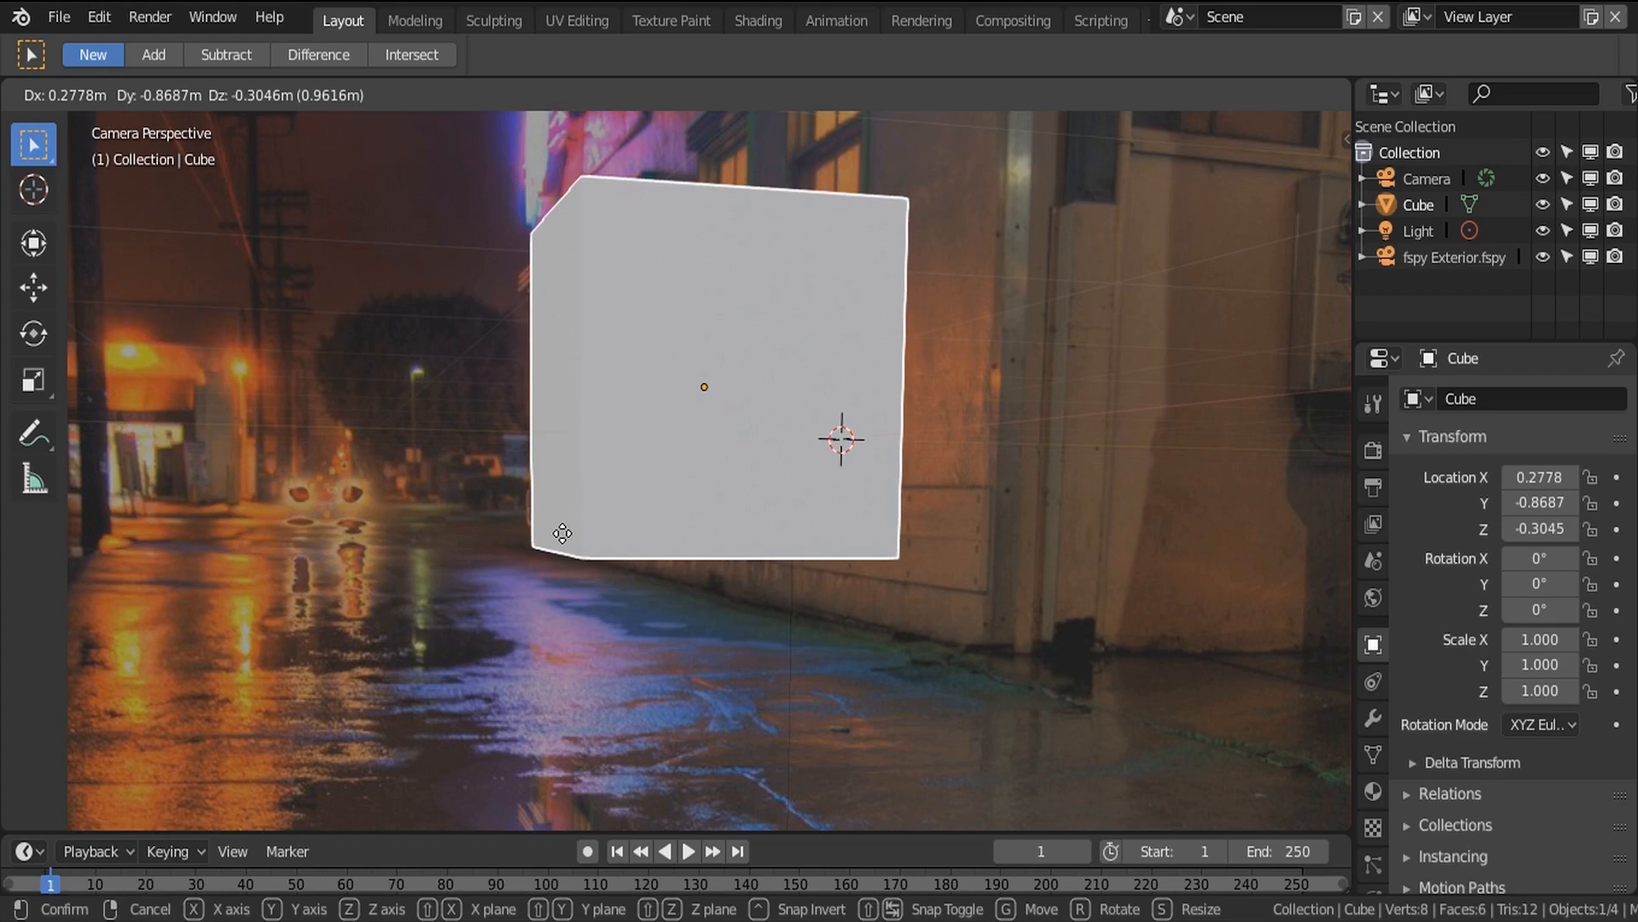
{"action": "left_click", "coordinate": [562, 533]}
Show the viewport in wireframe and fine-tune the cube's position so its lower corner matches the building's far base corner.
{"action": "key", "text": "z"}
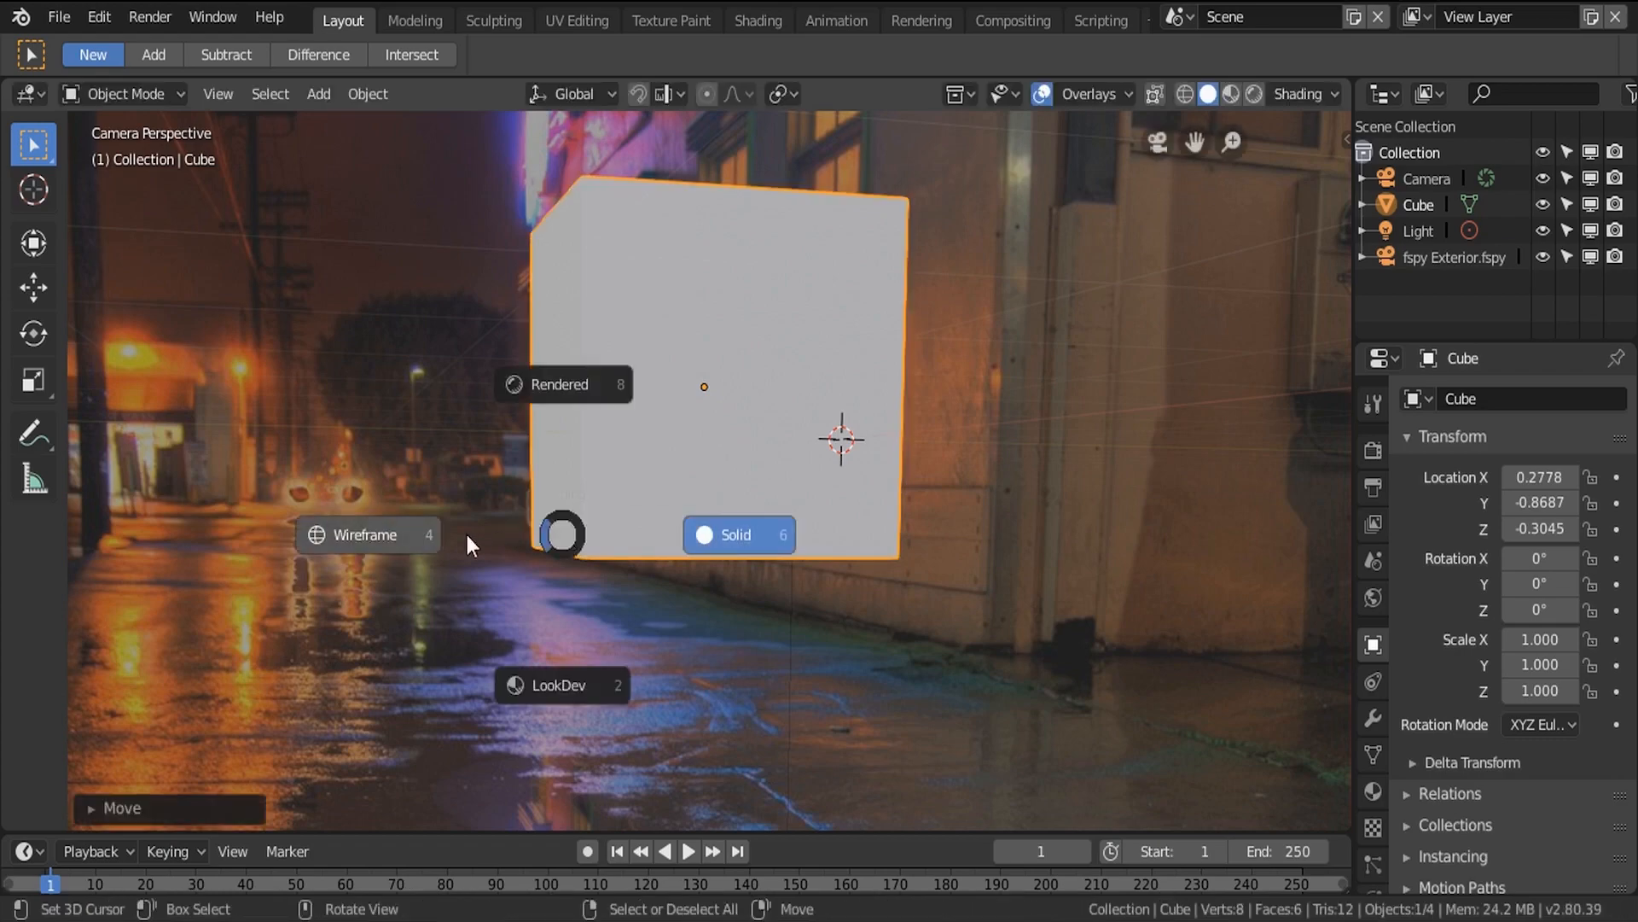
{"action": "left_click", "coordinate": [394, 534]}
{"action": "scroll", "coordinate": [489, 545], "scroll_direction": "up", "scroll_amount": 6}
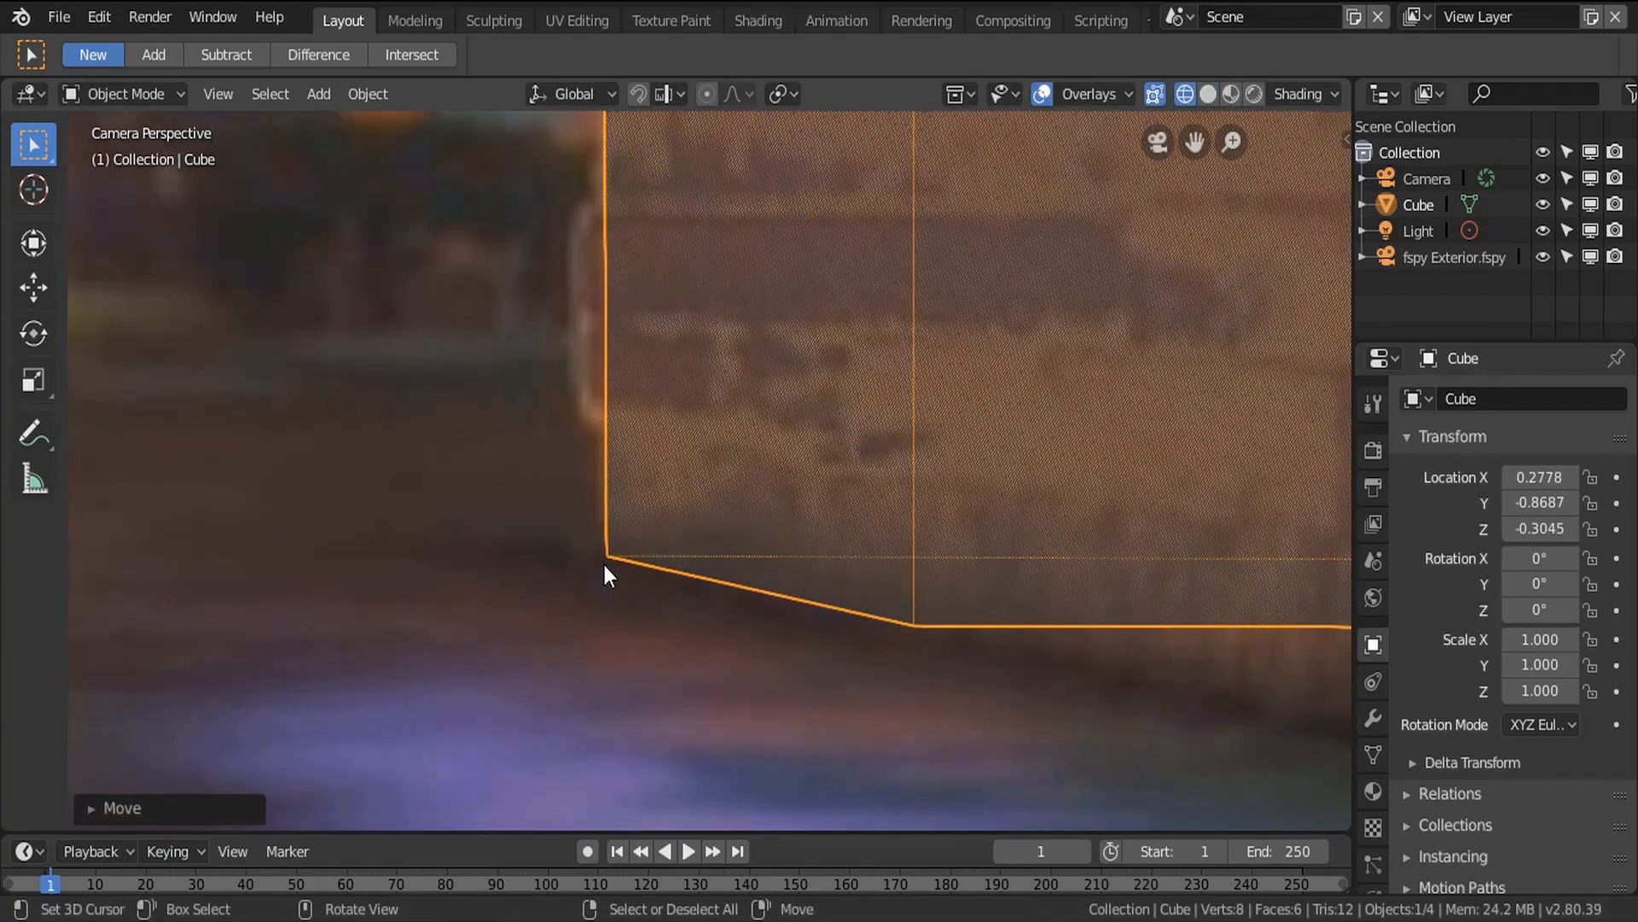
{"action": "key", "text": "g"}
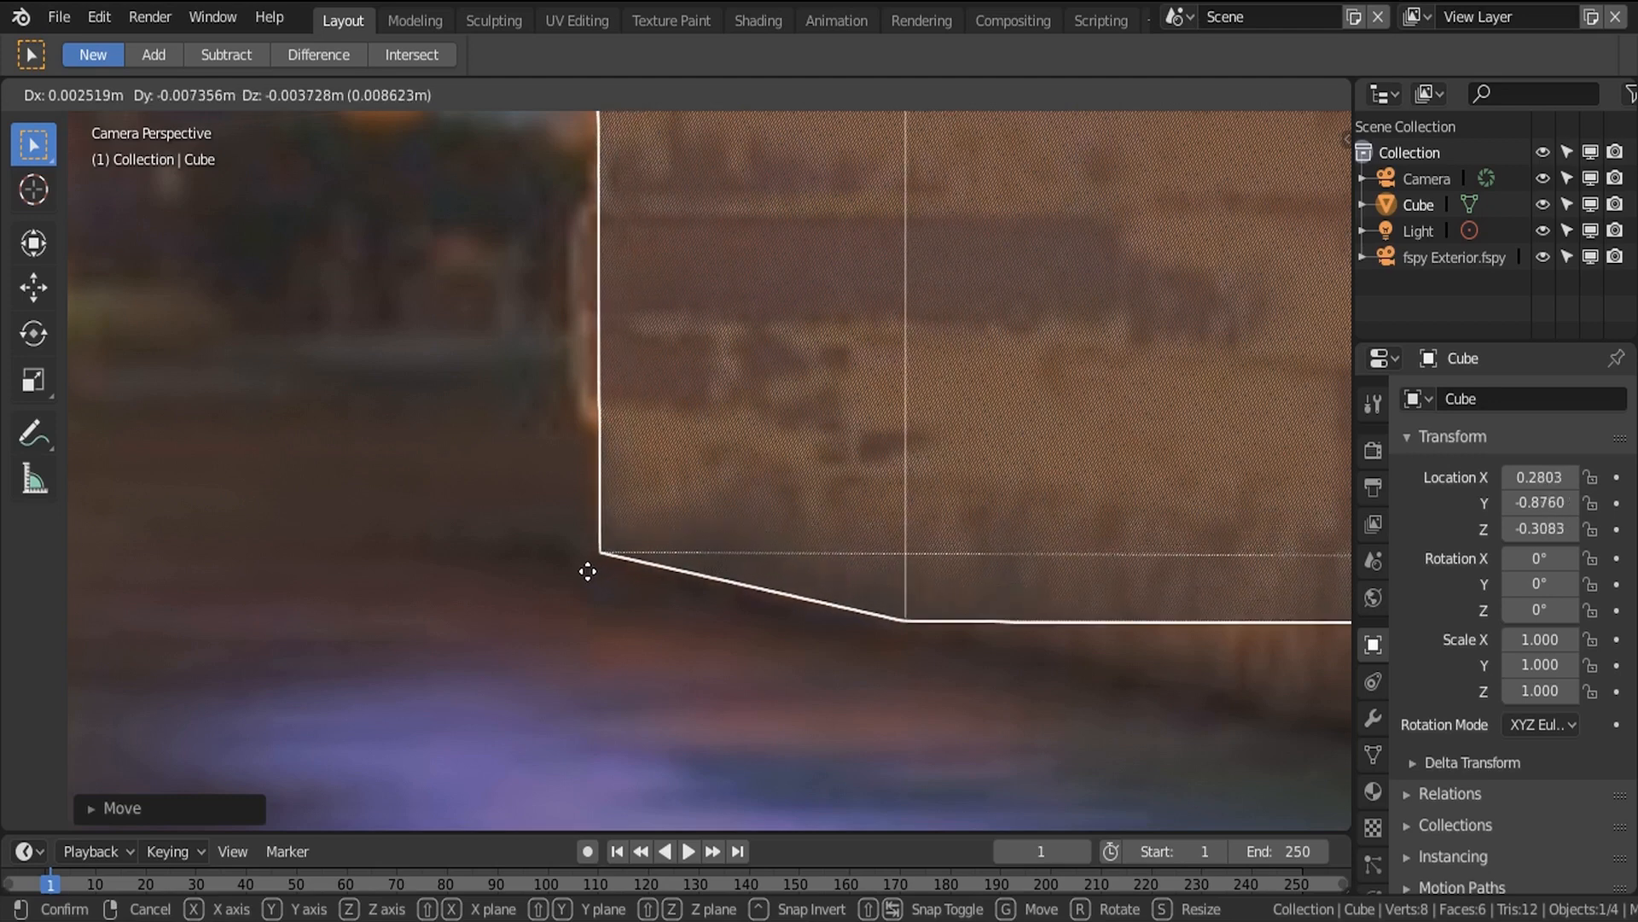
{"action": "left_click", "coordinate": [587, 567]}
{"action": "scroll", "coordinate": [402, 572], "scroll_direction": "down", "scroll_amount": 5}
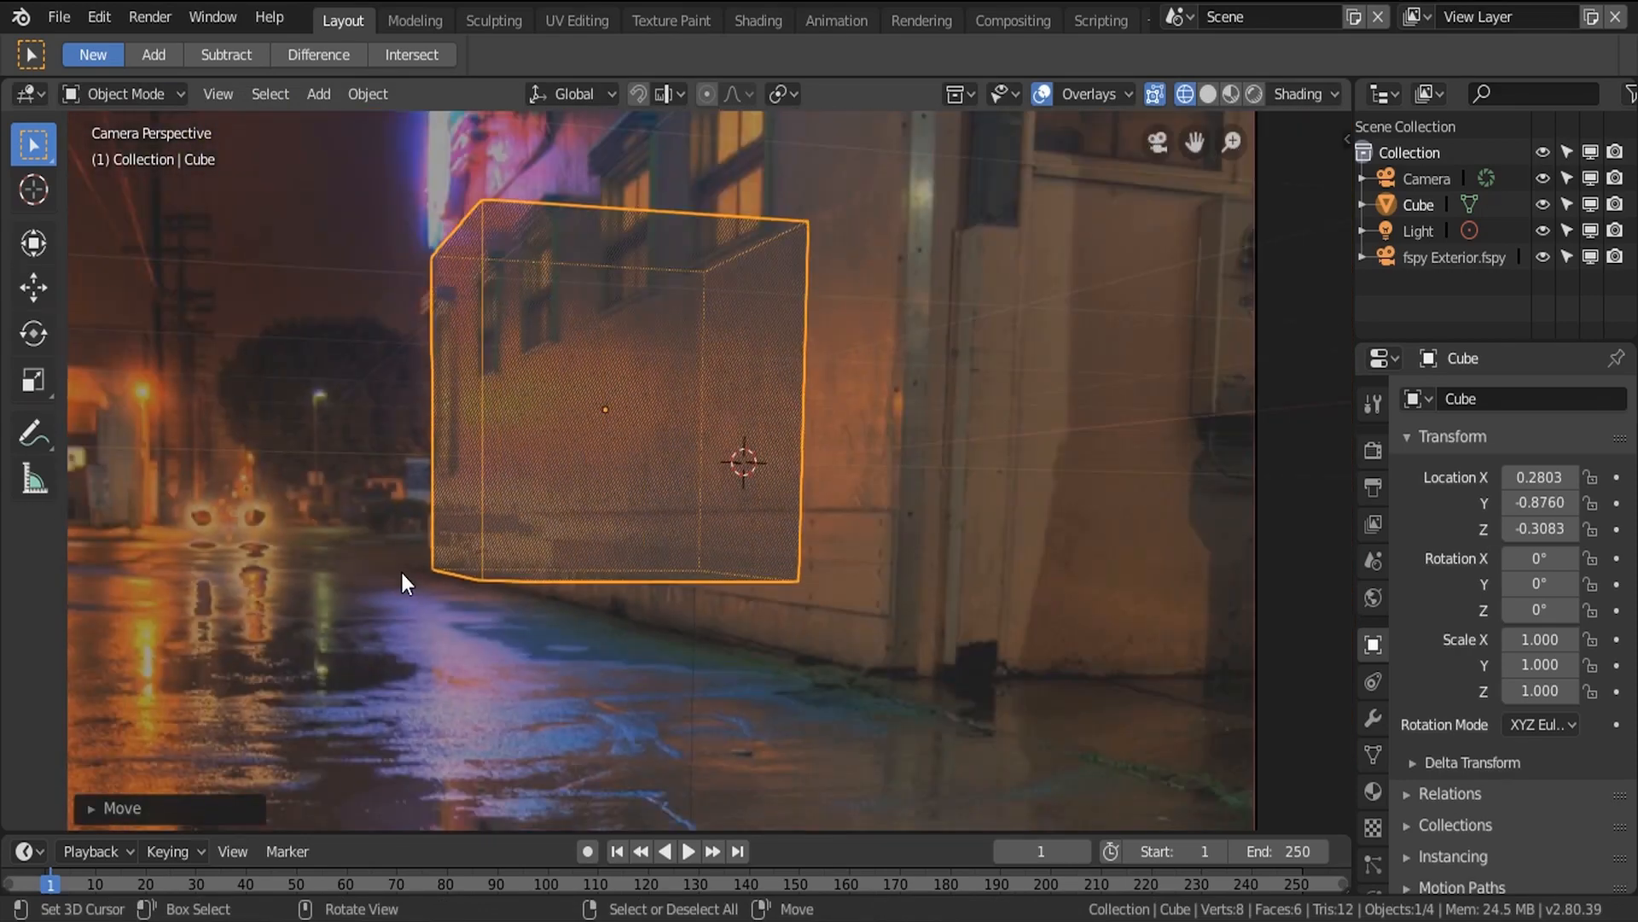
Edit the cube's mesh in face mode and move its front face toward the camera along the global X axis.
{"action": "key", "text": "Tab"}
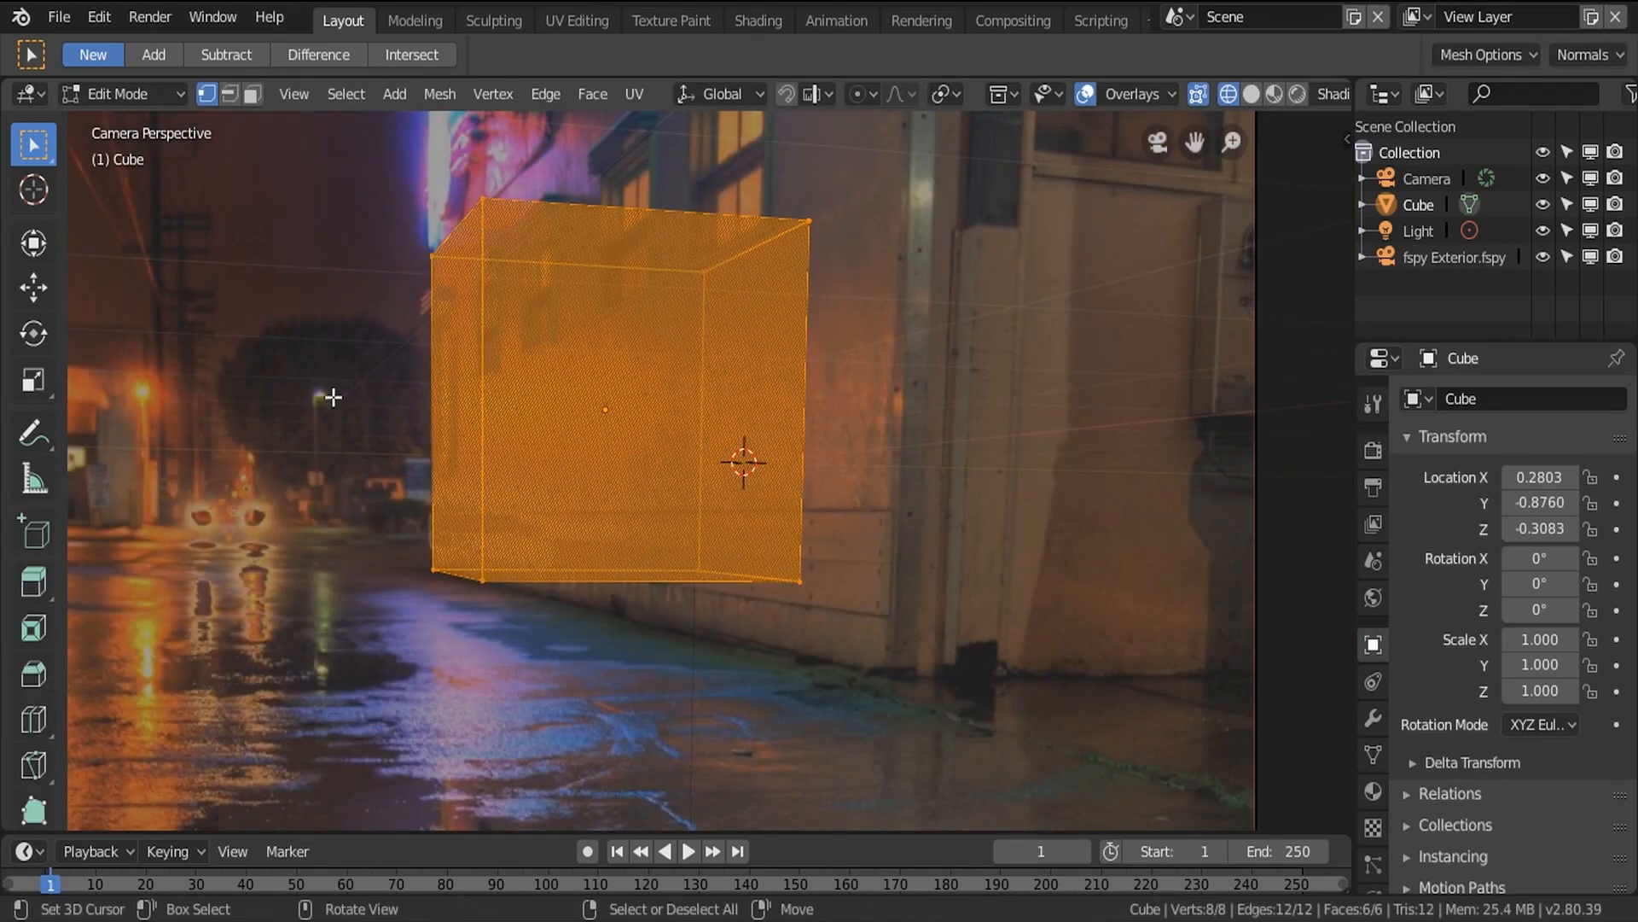
{"action": "left_click", "coordinate": [252, 94]}
{"action": "left_click", "coordinate": [657, 402]}
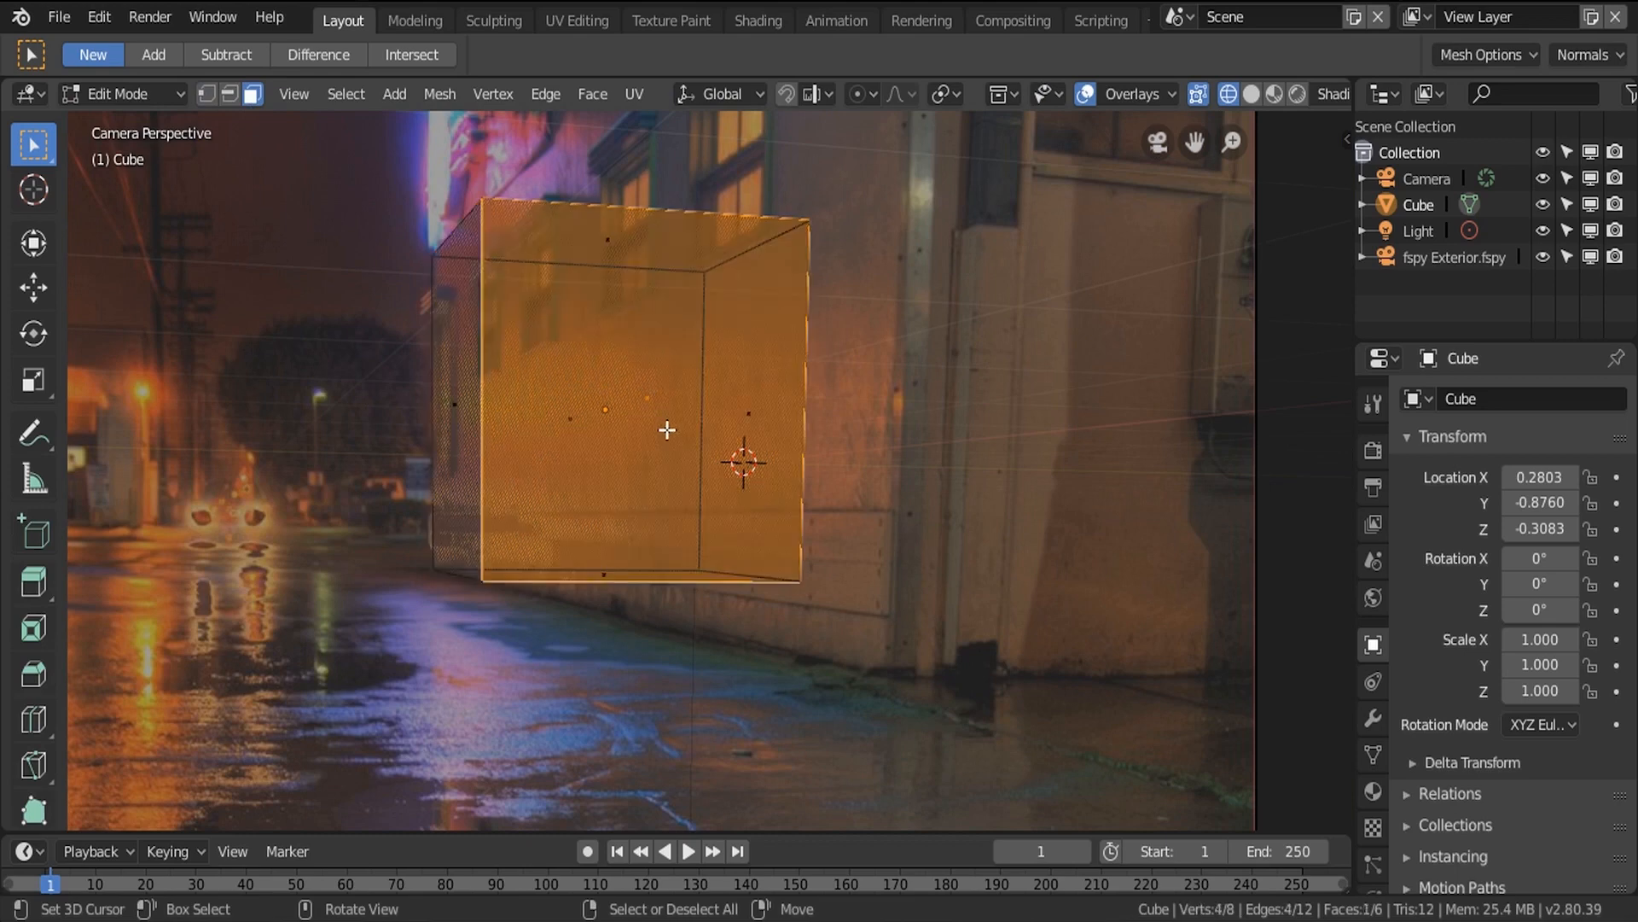
{"action": "key", "text": "g"}
{"action": "key", "text": "x"}
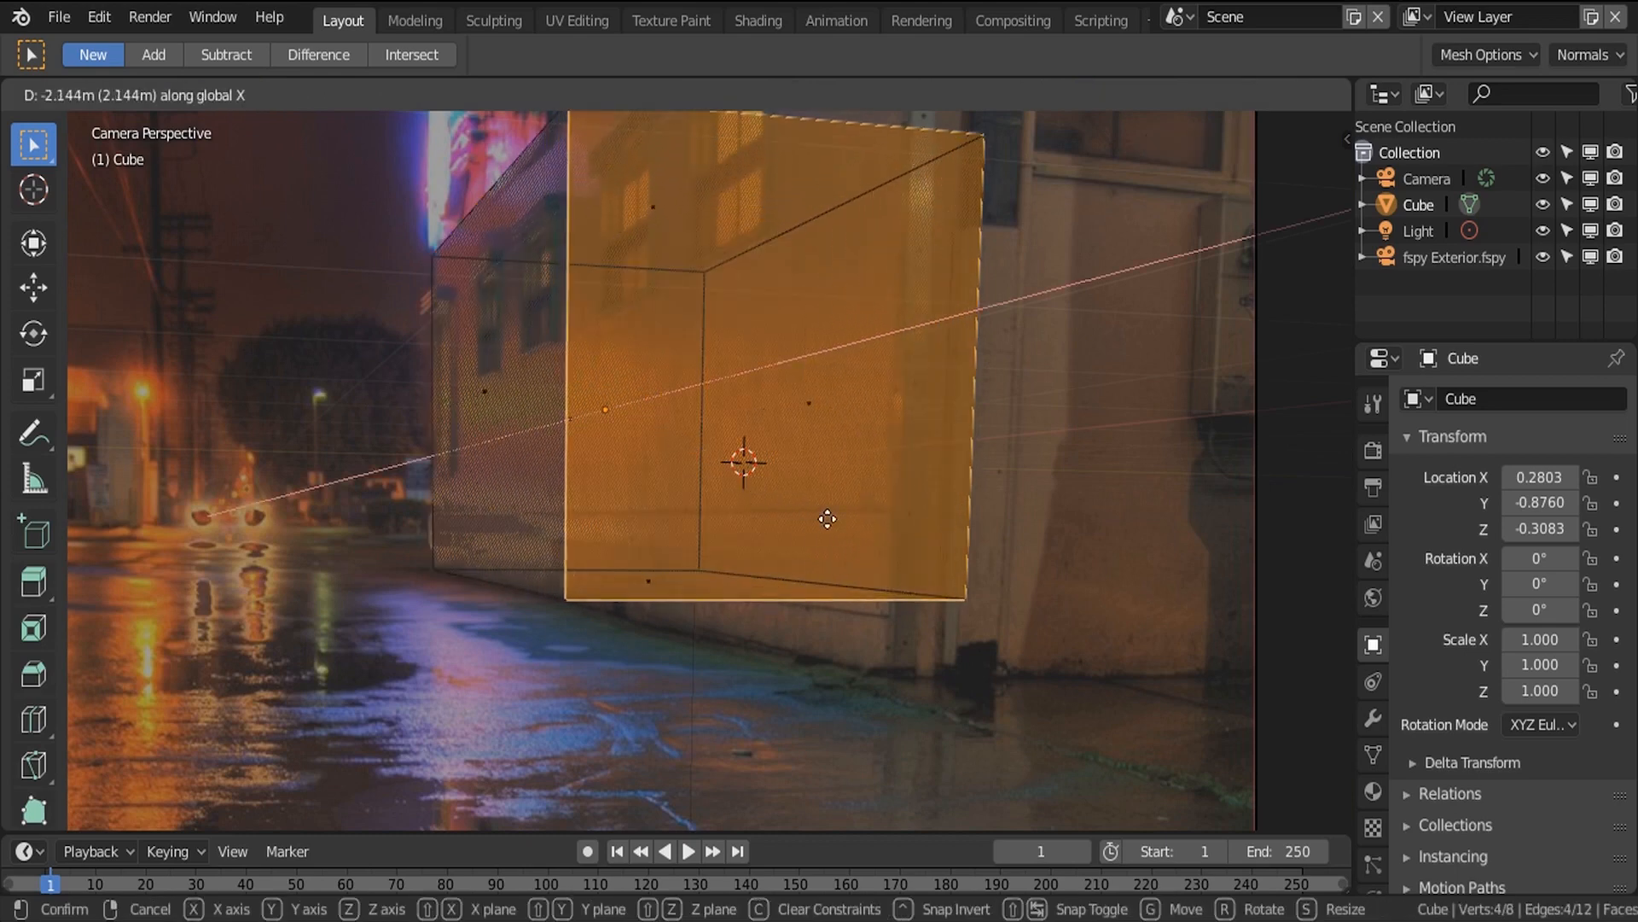
{"action": "left_click", "coordinate": [1062, 582]}
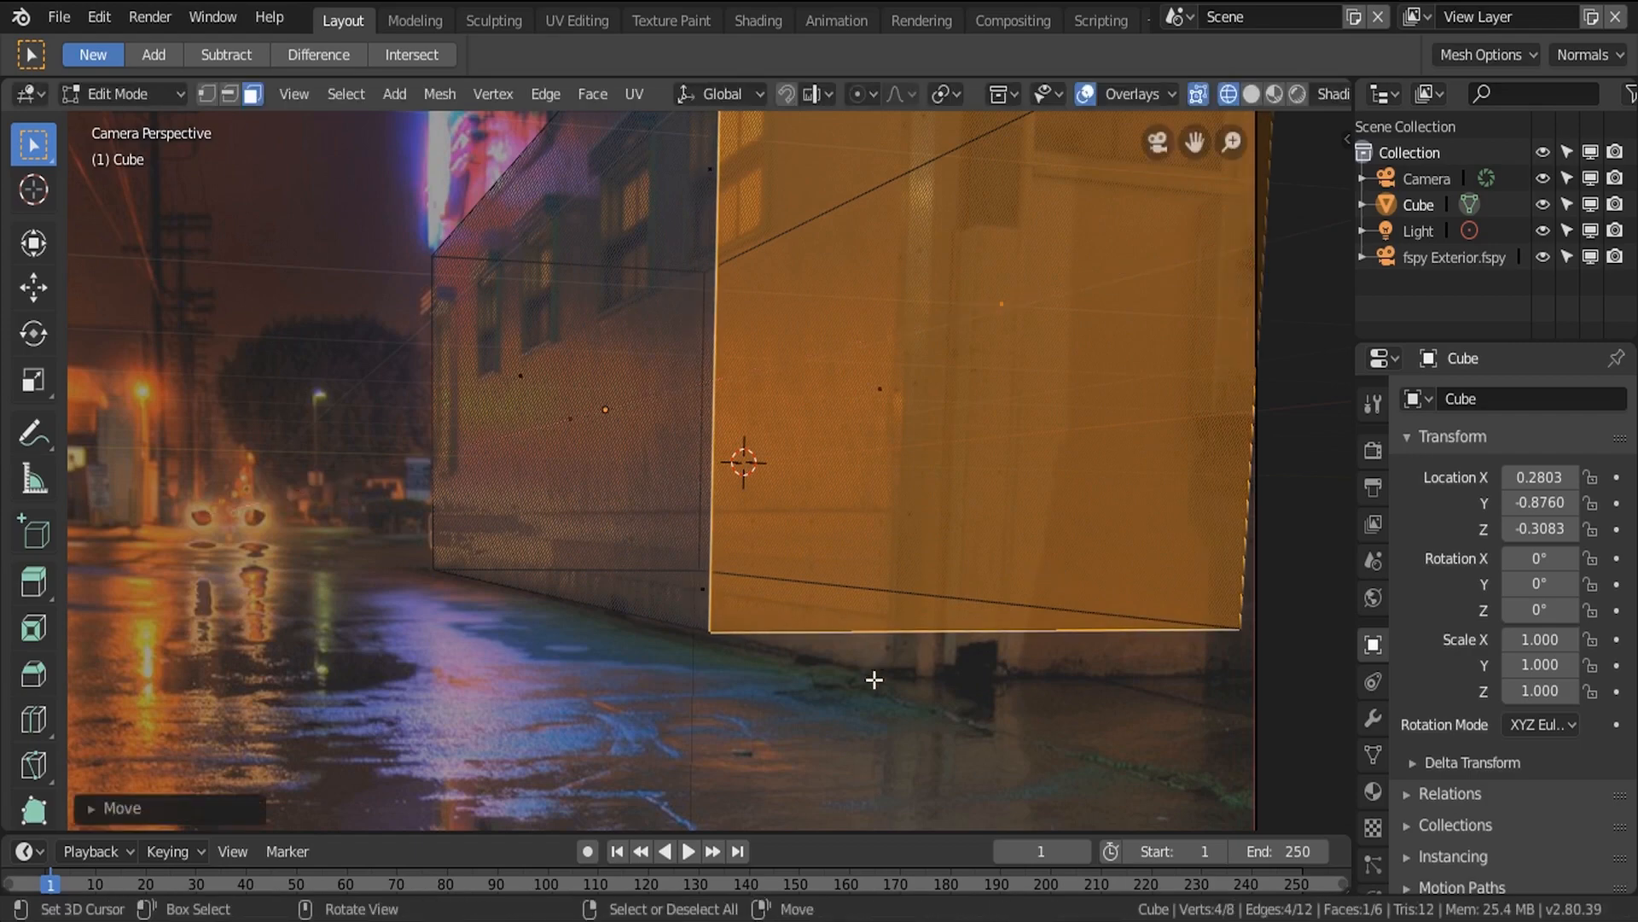
{"action": "scroll", "coordinate": [888, 678], "scroll_direction": "up", "scroll_amount": 4}
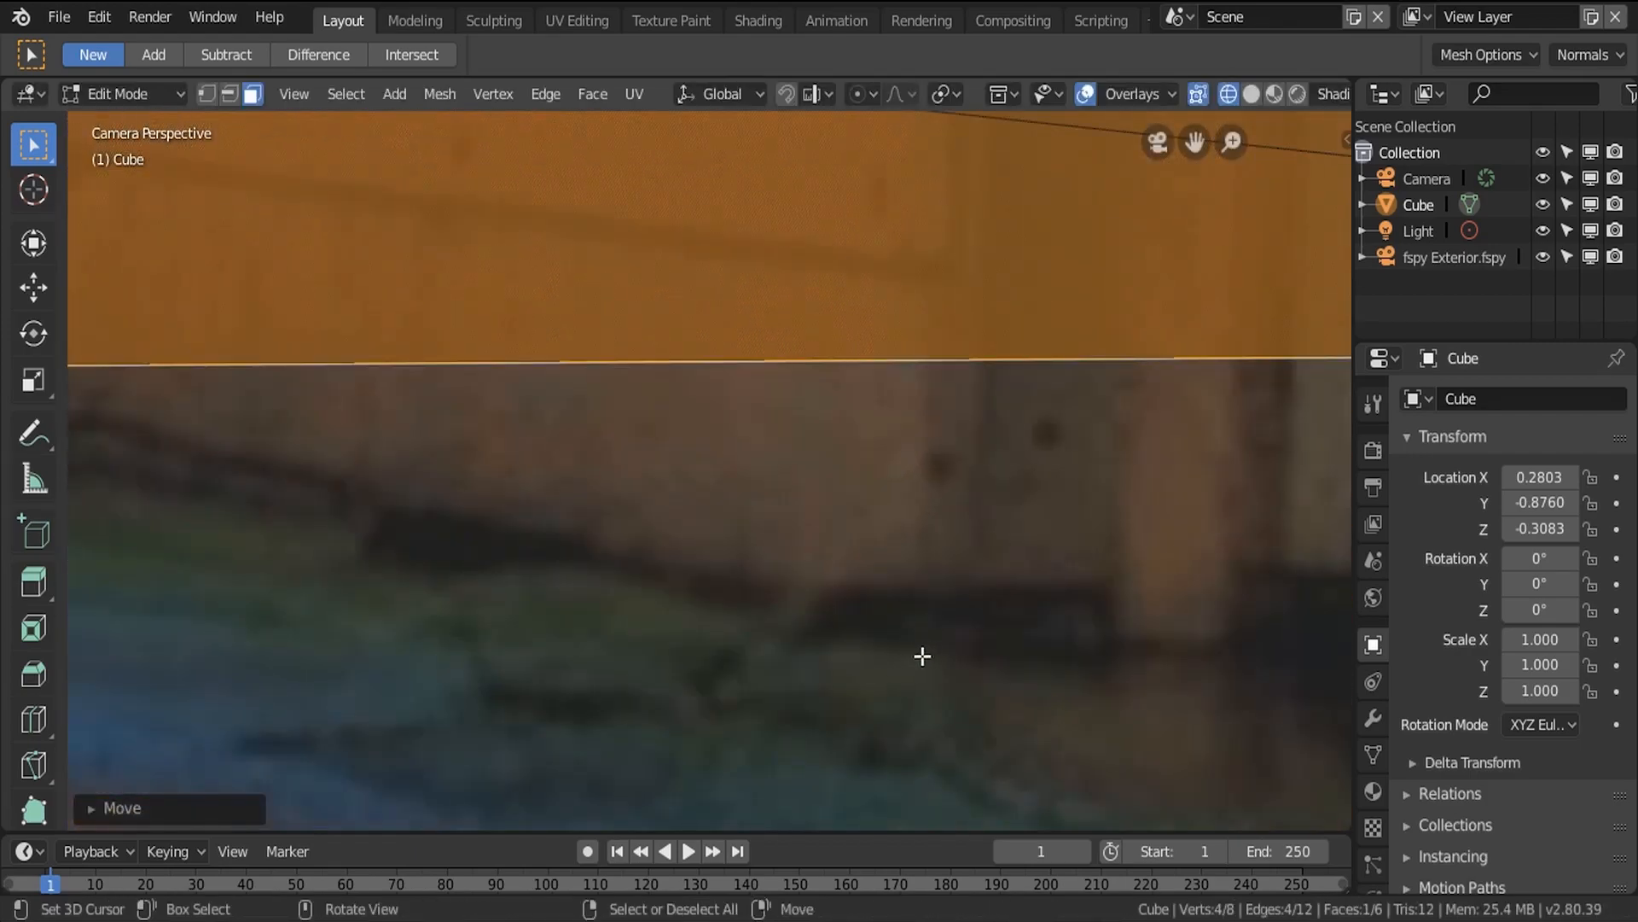
{"action": "scroll", "coordinate": [922, 656], "scroll_direction": "down", "scroll_amount": 4}
{"action": "key", "text": "g"}
{"action": "key", "text": "y"}
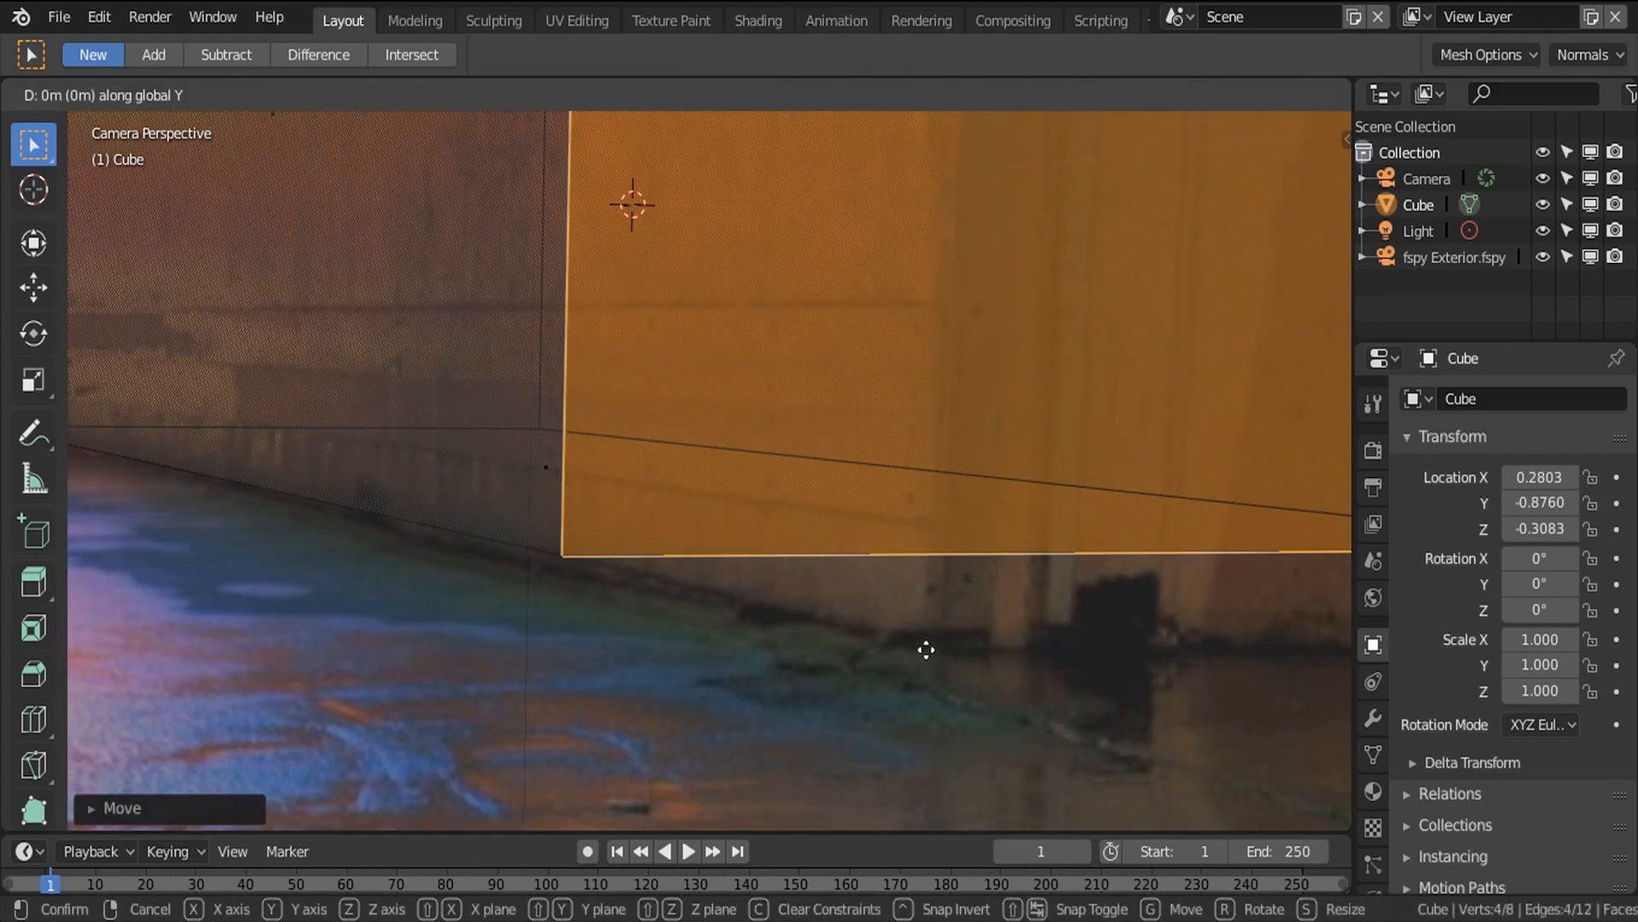
{"action": "right_click", "coordinate": [1123, 737]}
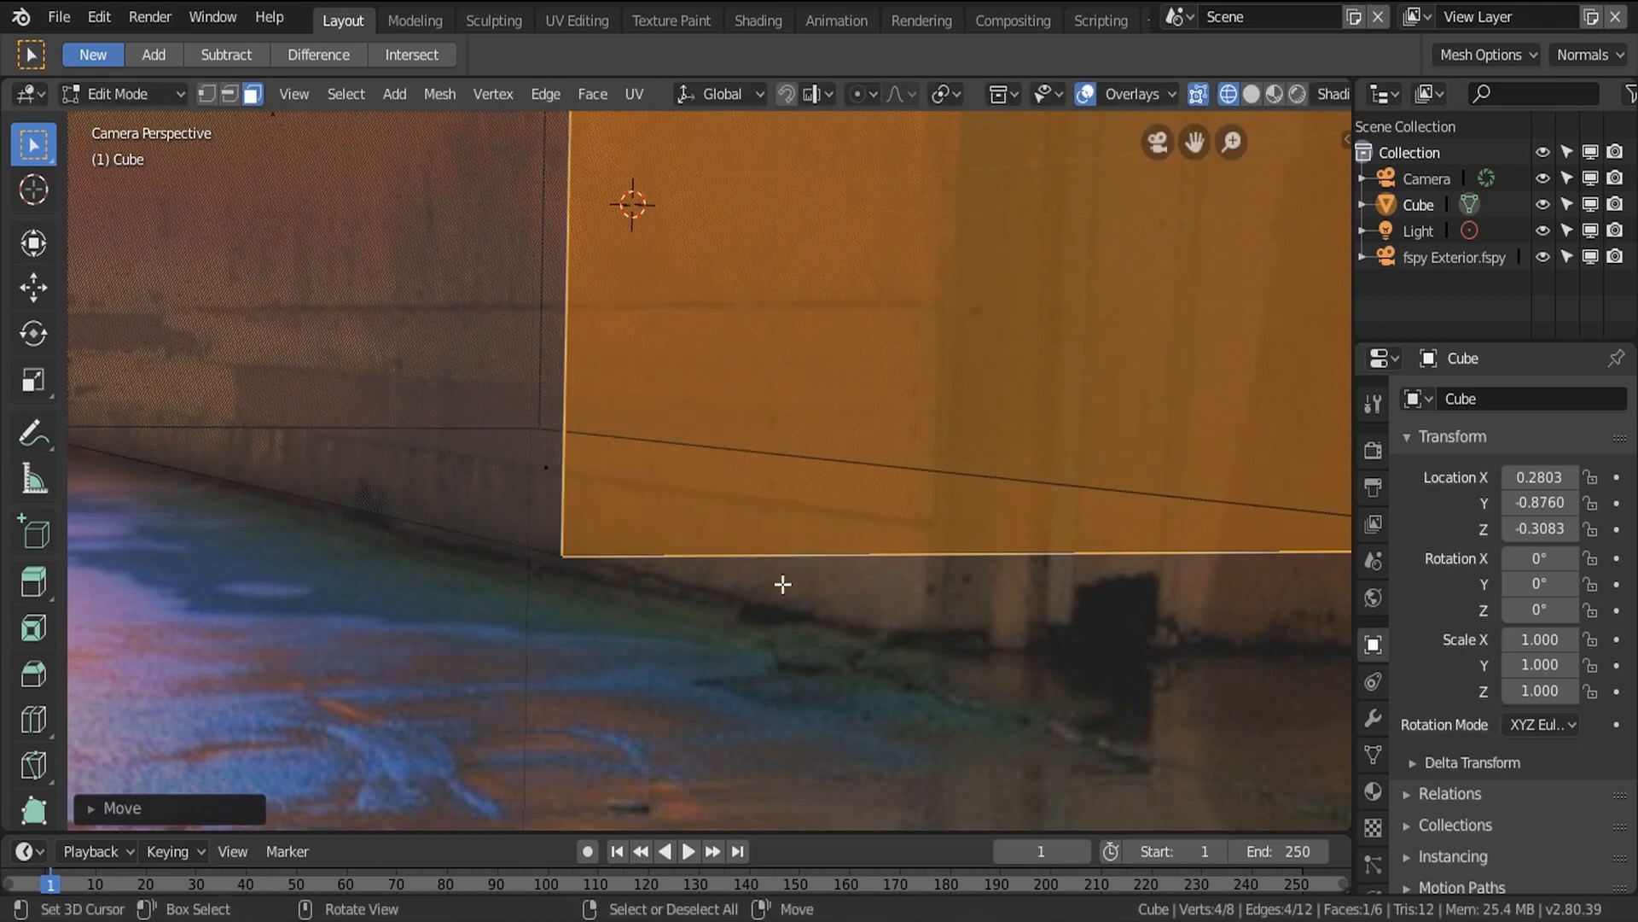
Move the front face farther along the global X axis until its lower corner meets the near end of the building wall.
{"action": "key", "text": "g"}
{"action": "key", "text": "x"}
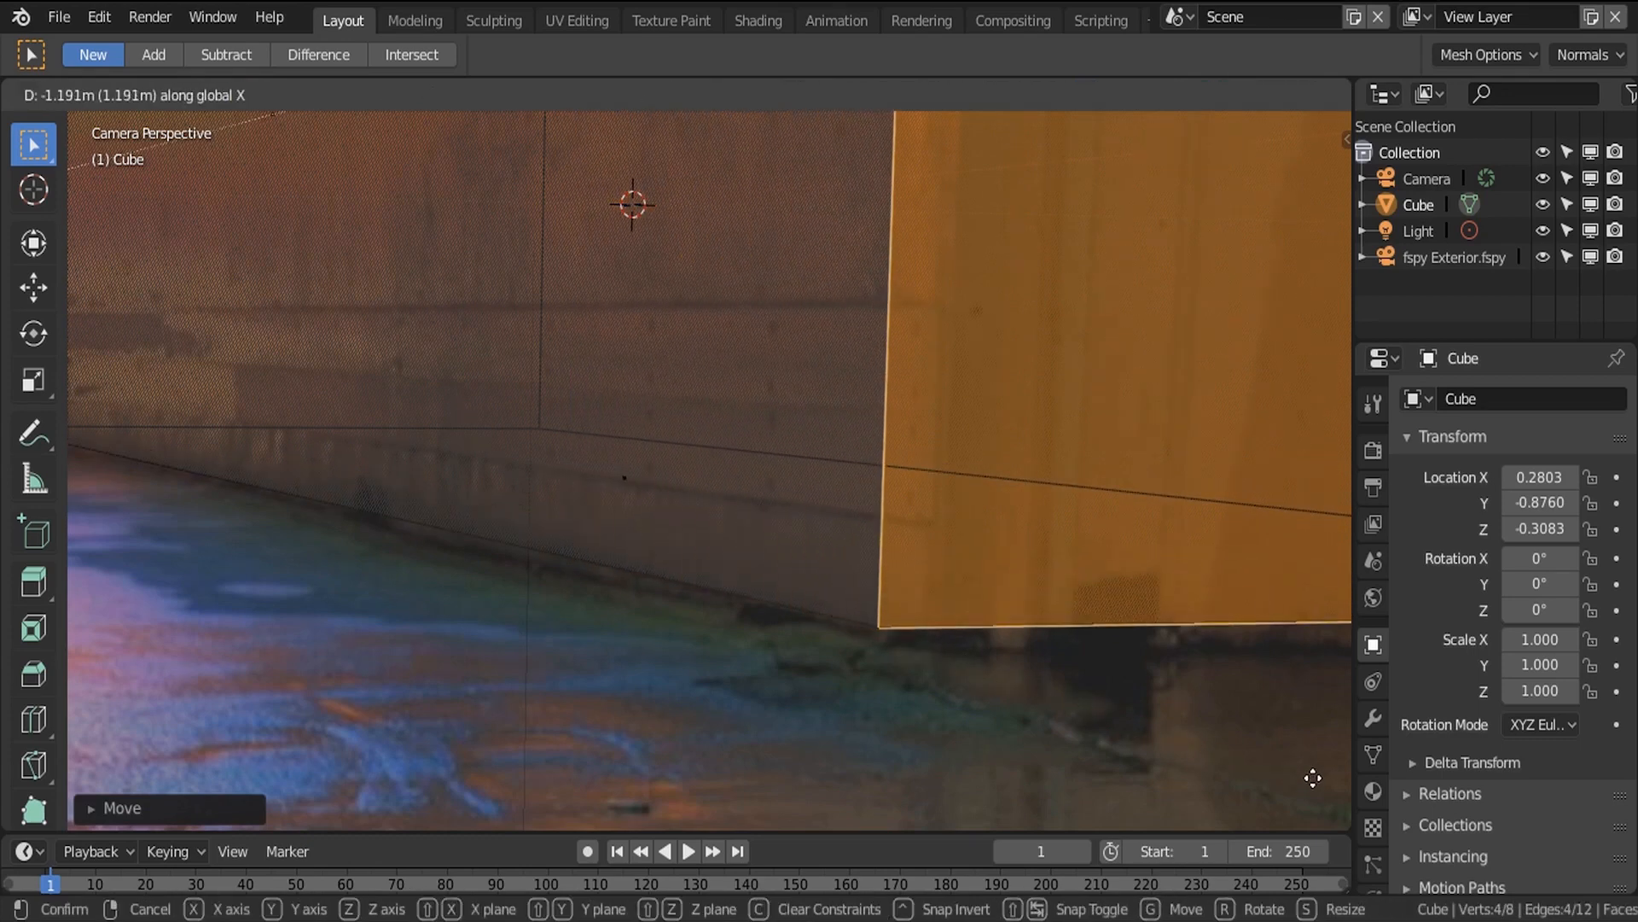
{"action": "left_click", "coordinate": [82, 794]}
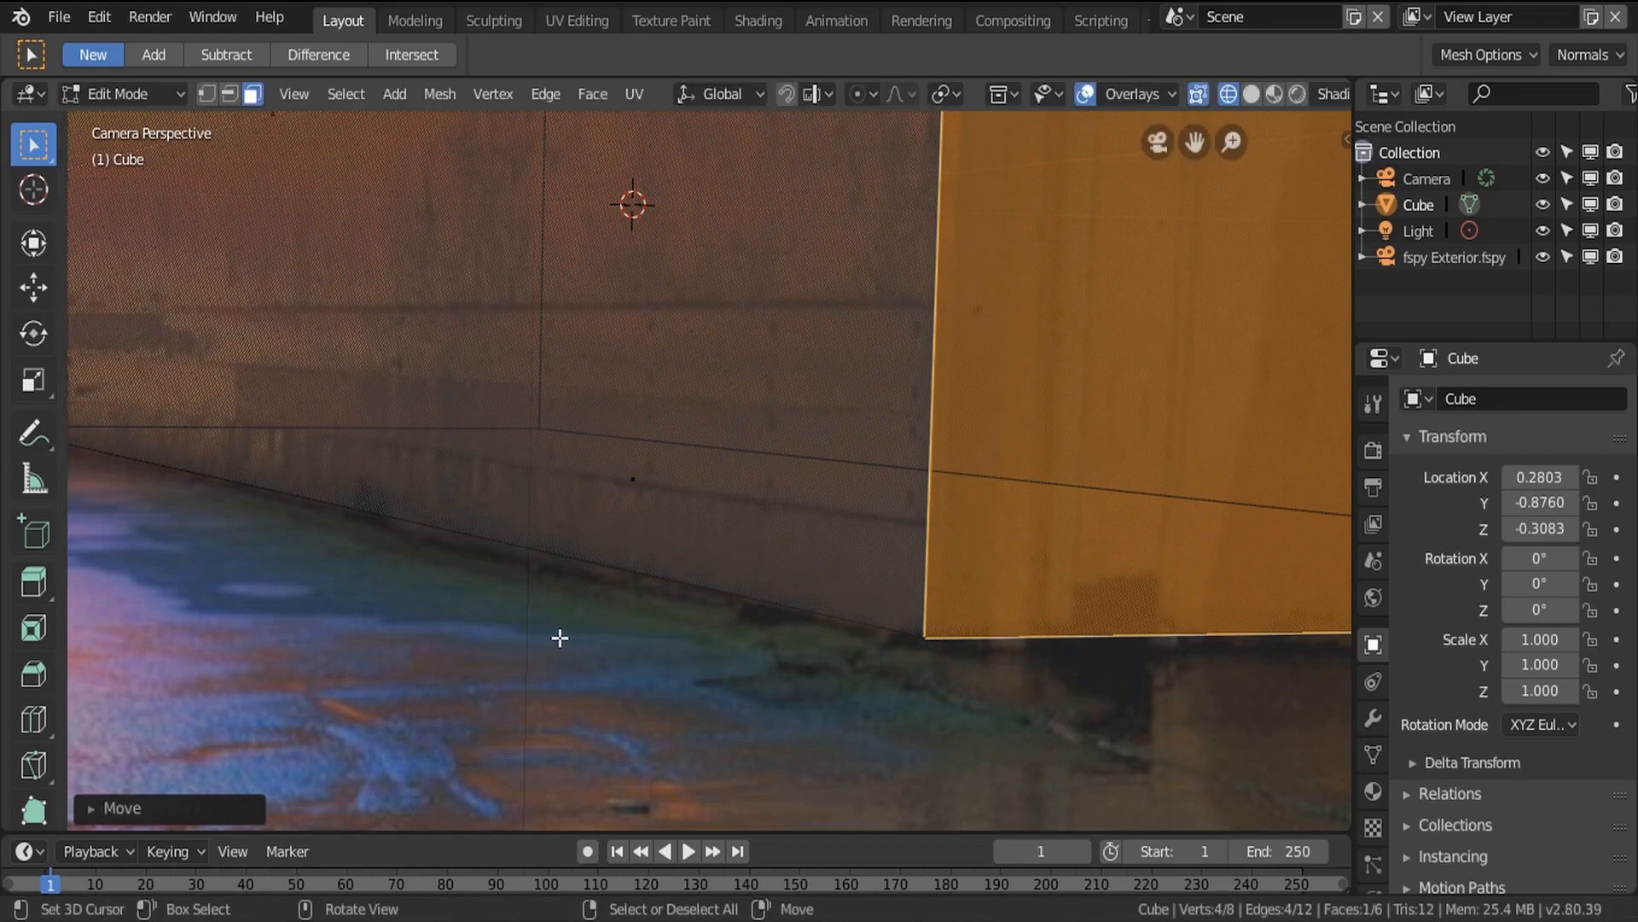
Select the cube's top face and raise it along the global Z axis to the building's neon-lit roof edge.
{"action": "scroll", "coordinate": [600, 734], "scroll_direction": "down", "scroll_amount": 3}
{"action": "scroll", "coordinate": [600, 734], "scroll_direction": "down", "scroll_amount": 2}
{"action": "scroll", "coordinate": [600, 523], "scroll_direction": "down", "scroll_amount": 2}
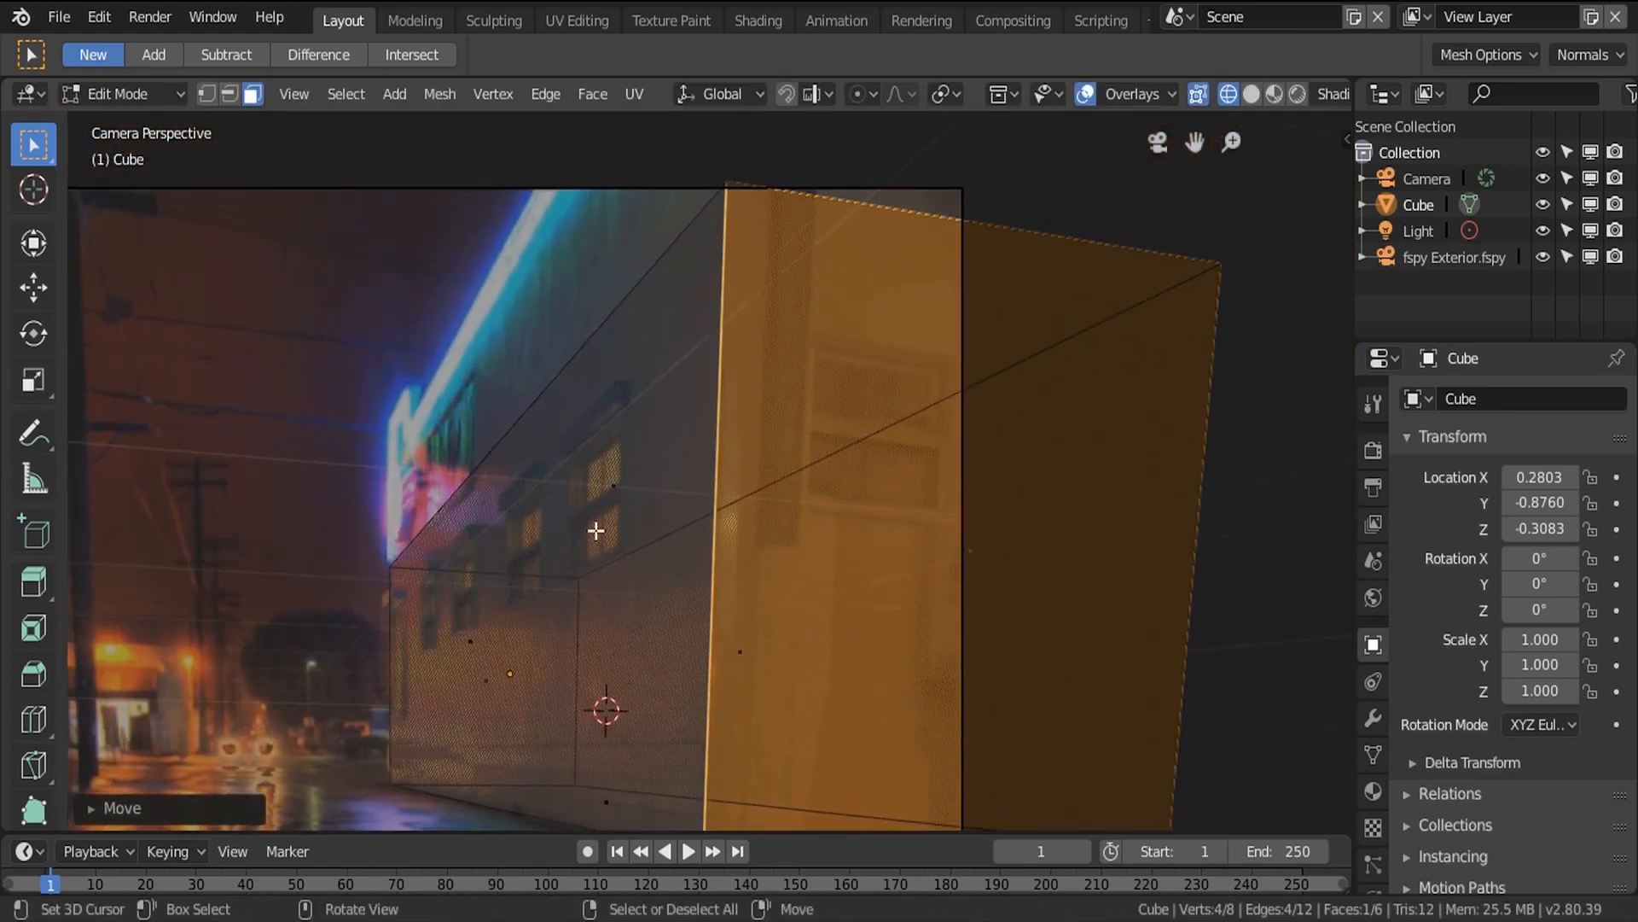
{"action": "left_click", "coordinate": [603, 506]}
{"action": "key", "text": "g"}
{"action": "key", "text": "z"}
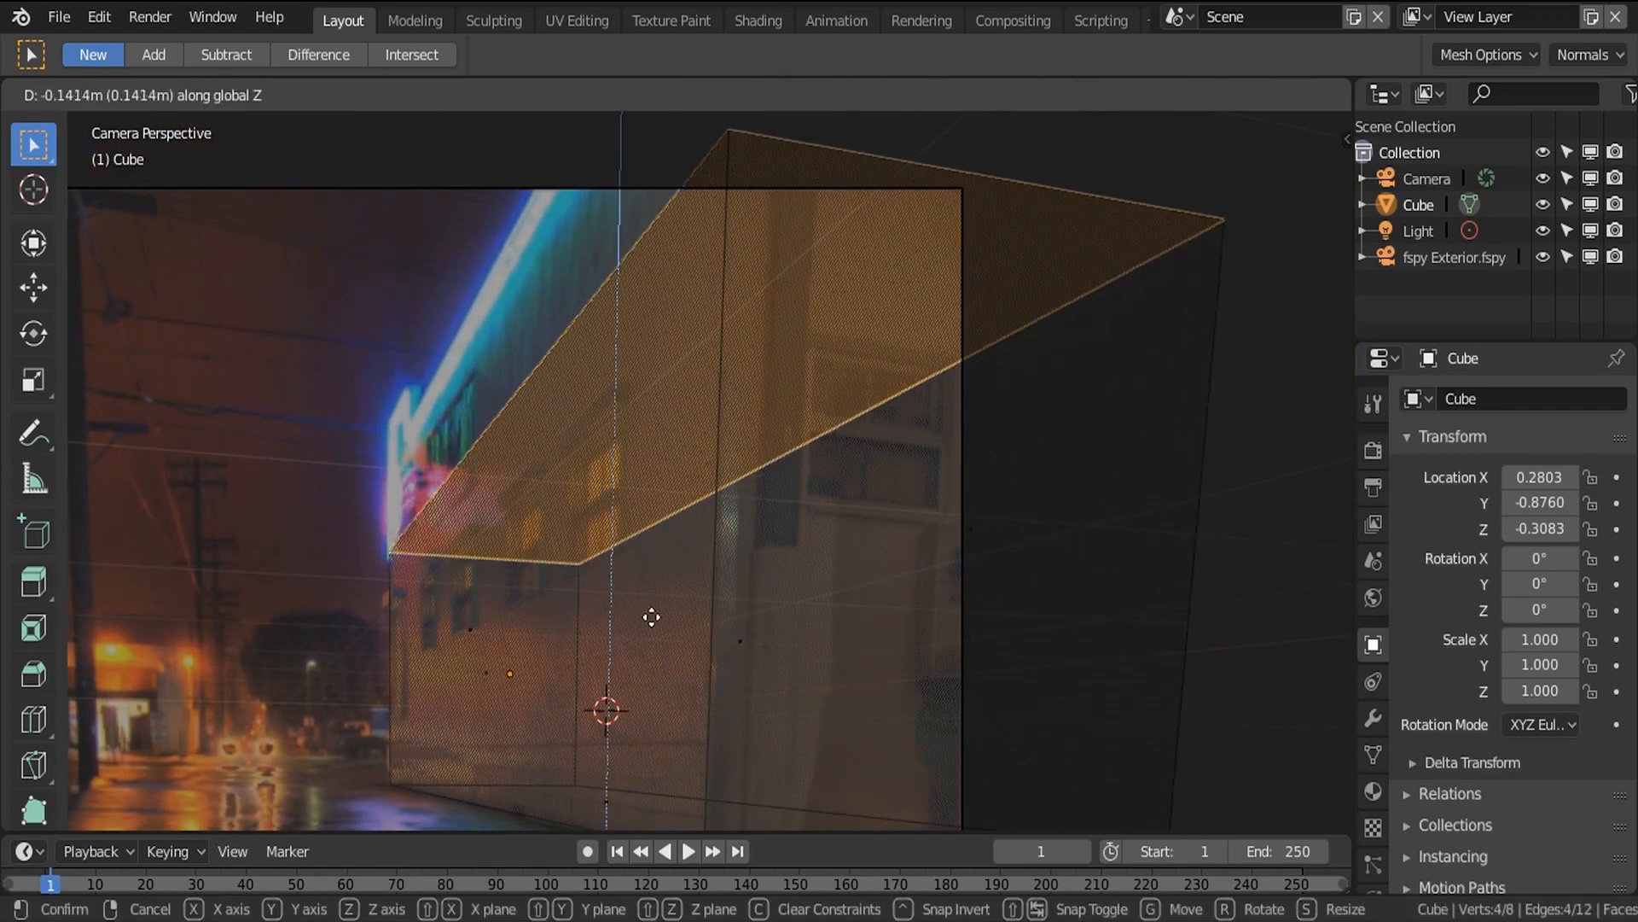
{"action": "left_click", "coordinate": [710, 483]}
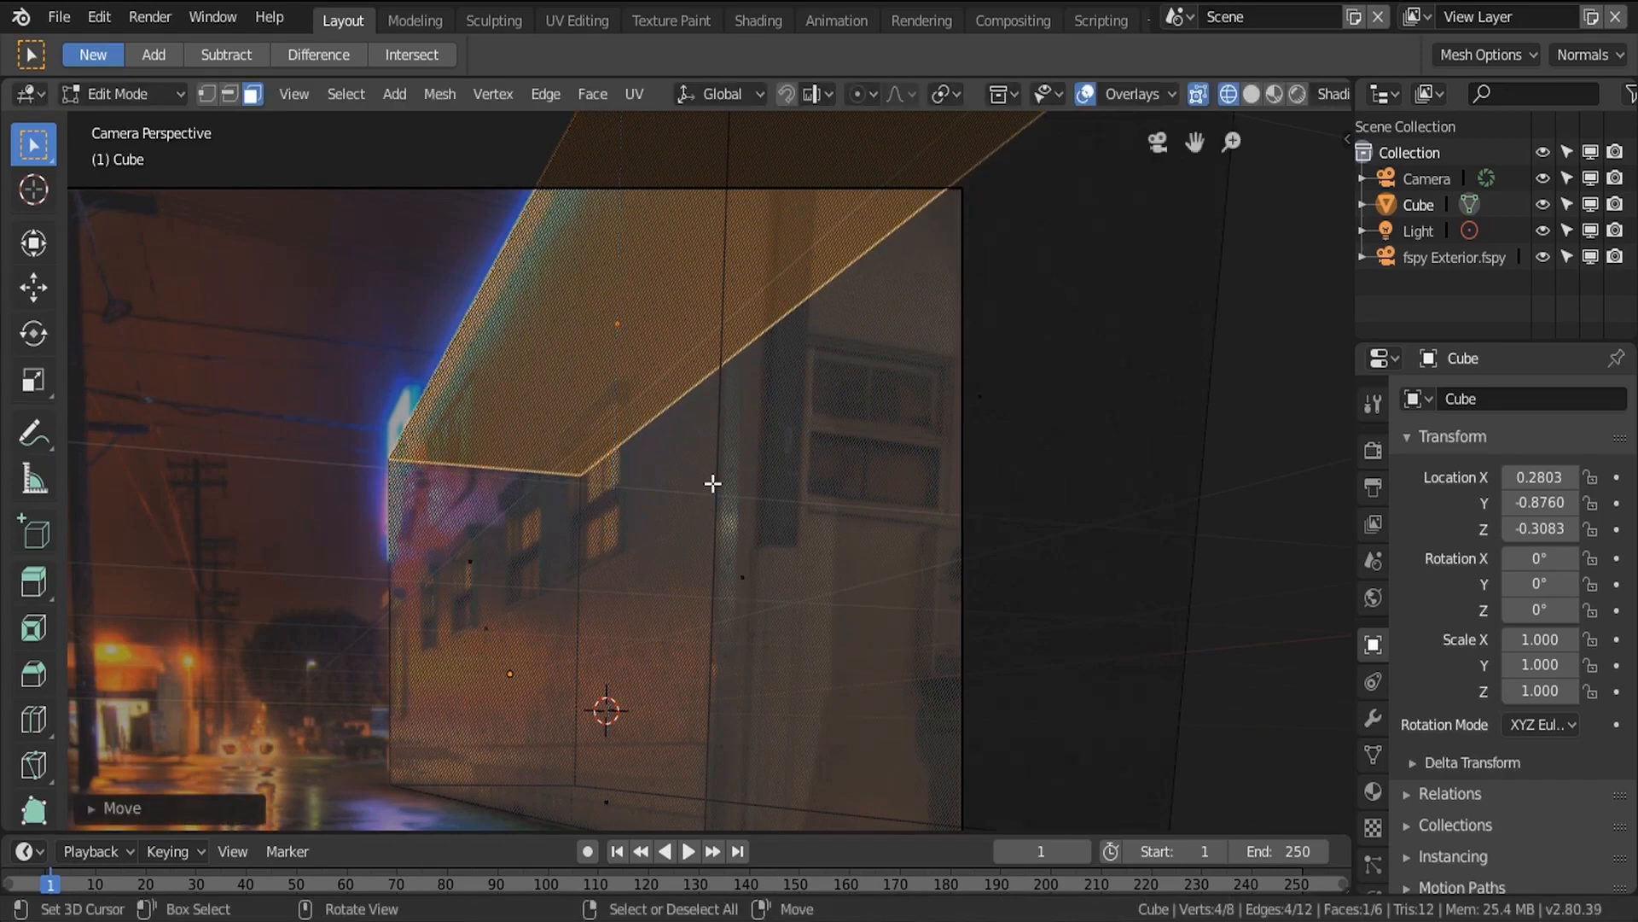
Move the box's face opposite the alley wall outward along the global Y axis to deepen the building, and return to Object Mode.
{"action": "left_click", "coordinate": [808, 504]}
{"action": "left_click", "coordinate": [775, 578]}
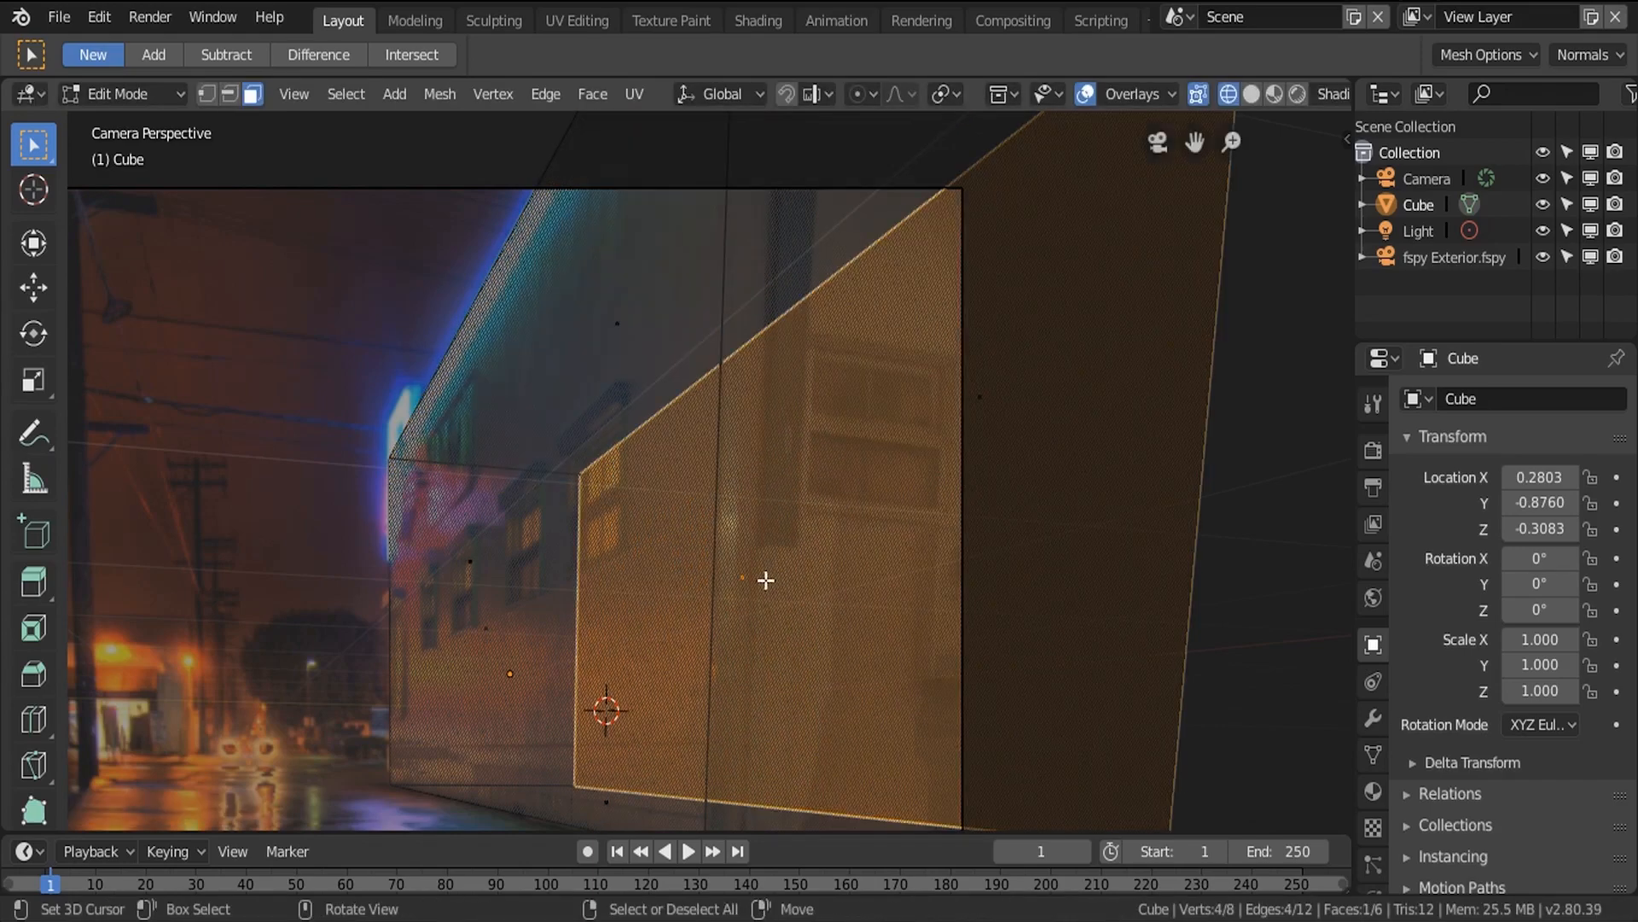
{"action": "key", "text": "g"}
{"action": "key", "text": "y"}
{"action": "left_click", "coordinate": [1061, 643]}
{"action": "key", "text": "Tab"}
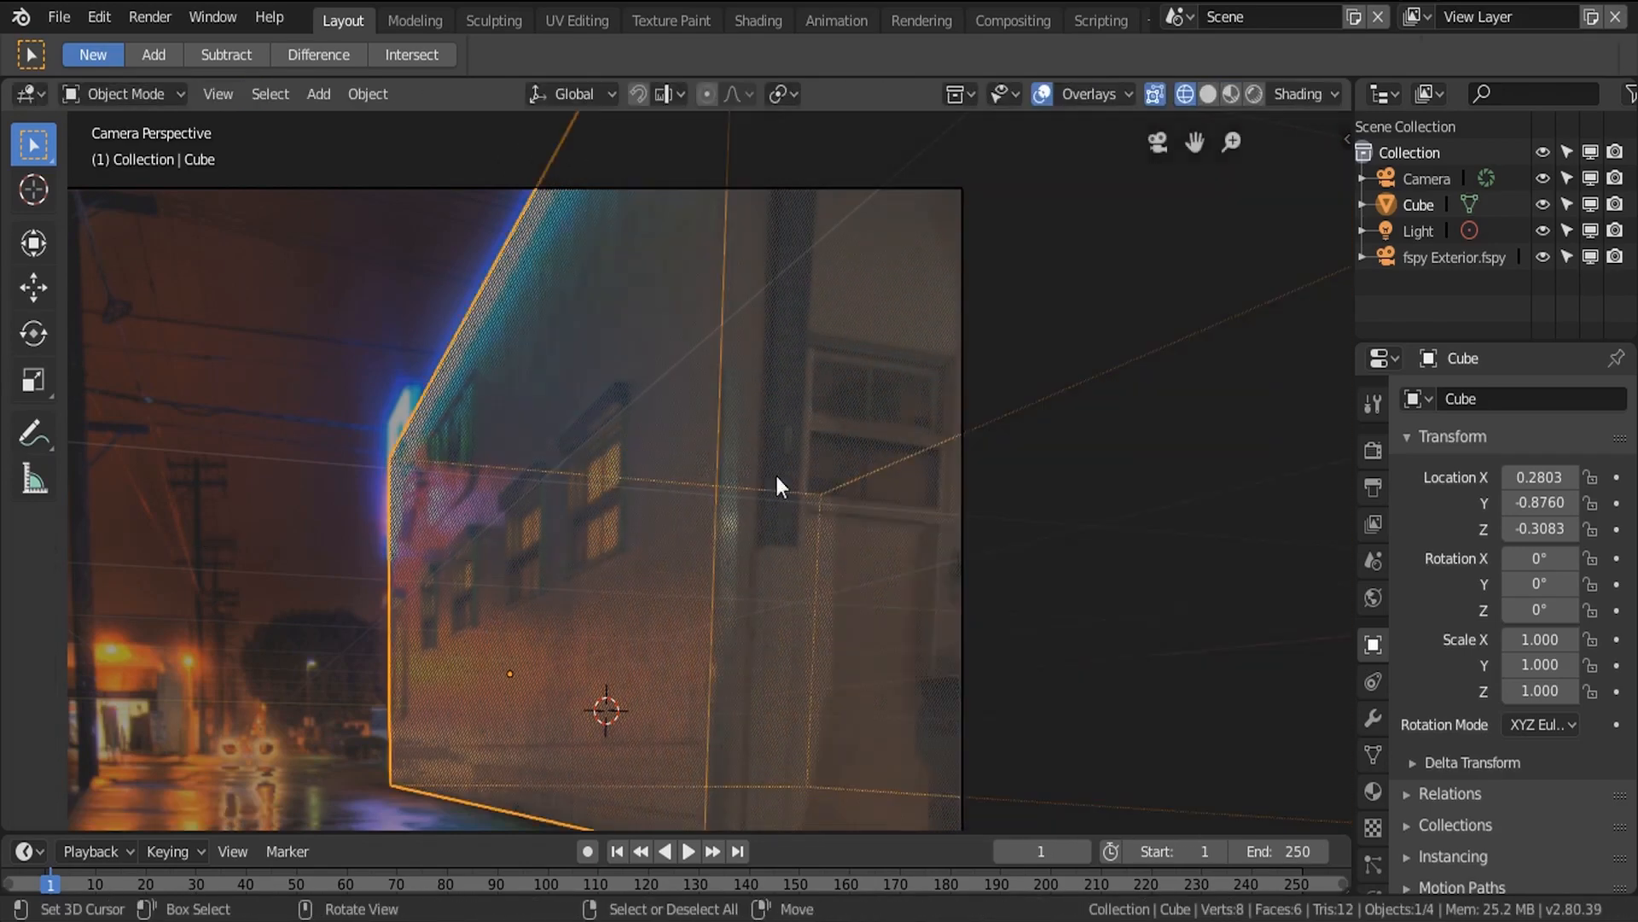
Check the box against the photo in Rendered, Solid and Wireframe shading, and leave the viewport in Solid shading.
{"action": "scroll", "coordinate": [776, 477], "scroll_direction": "down", "scroll_amount": 4}
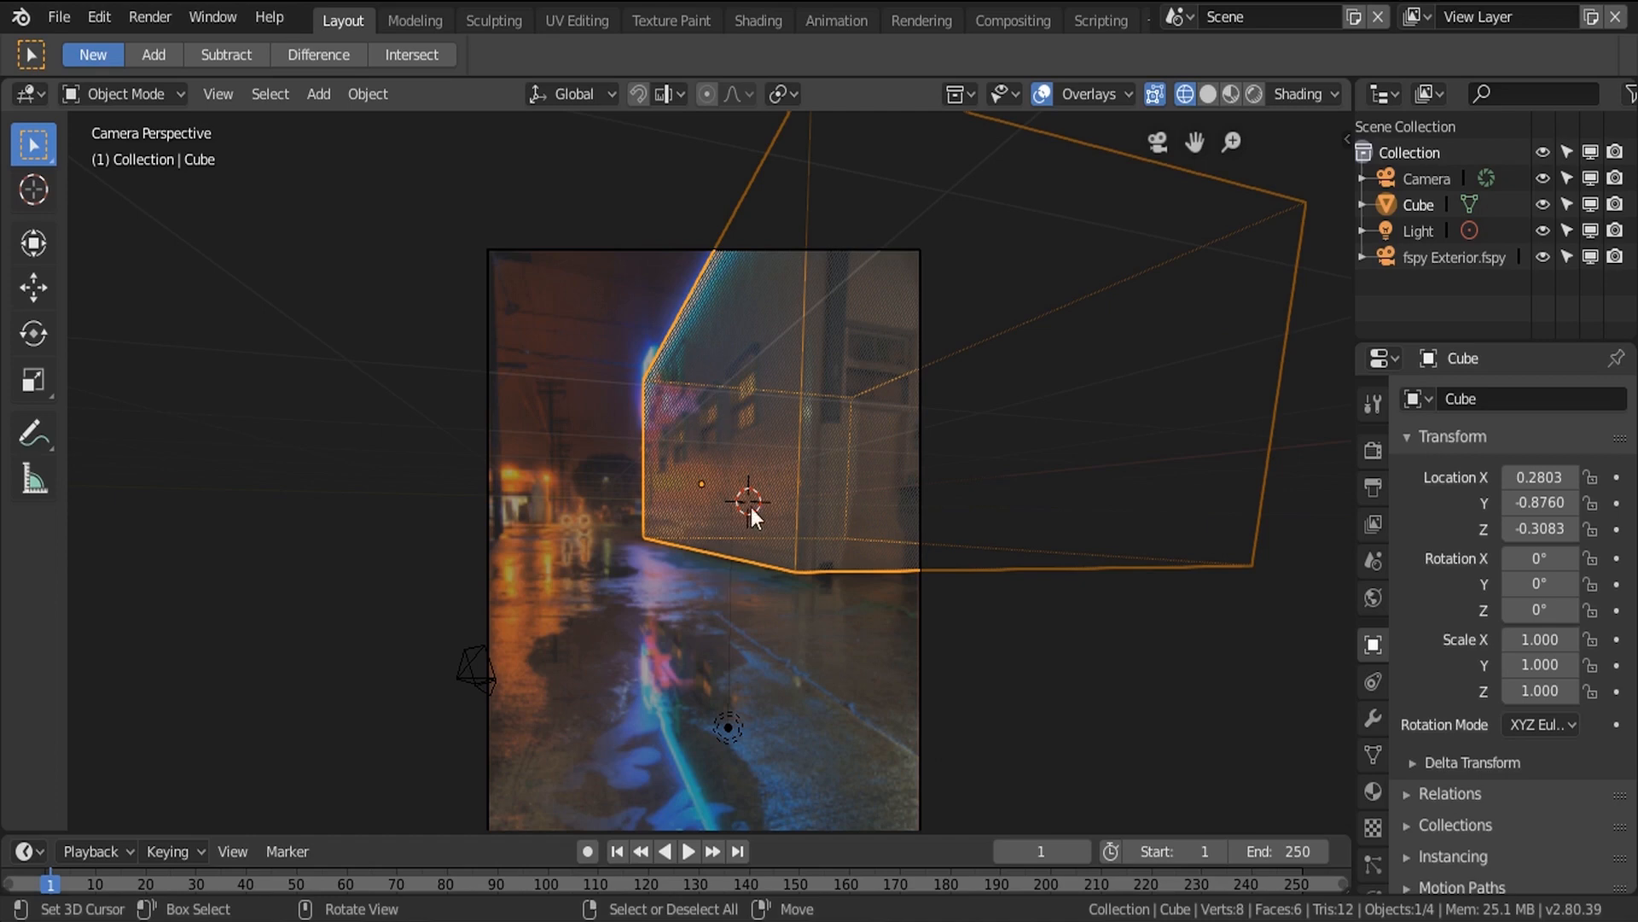
{"action": "key", "text": "z"}
{"action": "left_click", "coordinate": [775, 461]}
{"action": "scroll", "coordinate": [742, 495], "scroll_direction": "up", "scroll_amount": 4}
{"action": "key", "text": "z"}
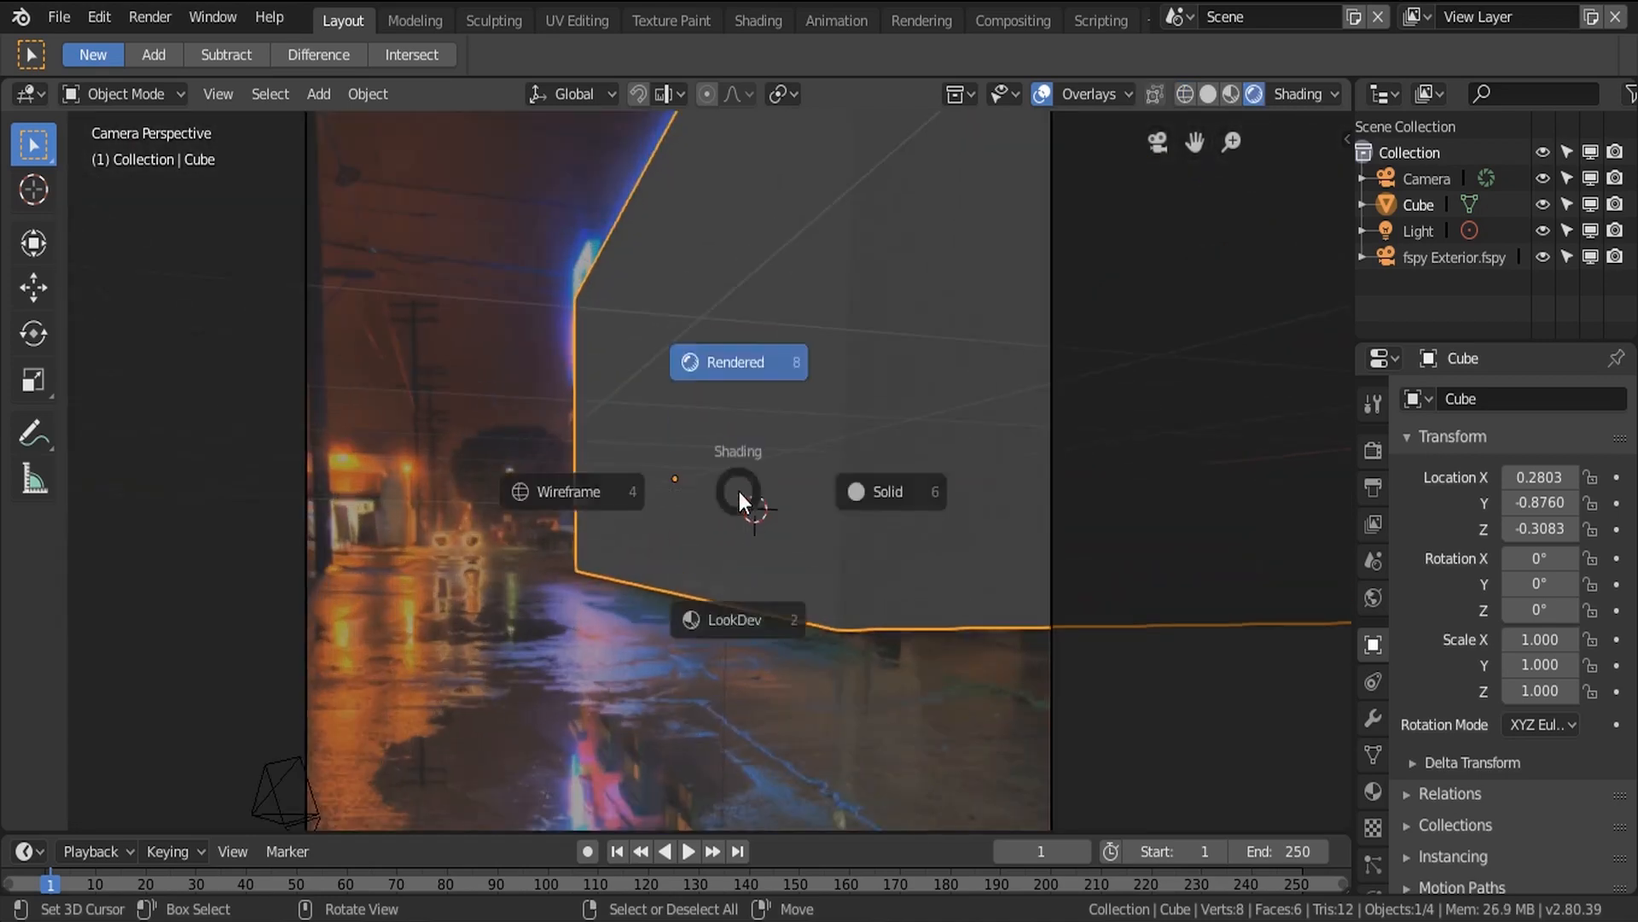
{"action": "left_click", "coordinate": [917, 492]}
{"action": "key", "text": "z"}
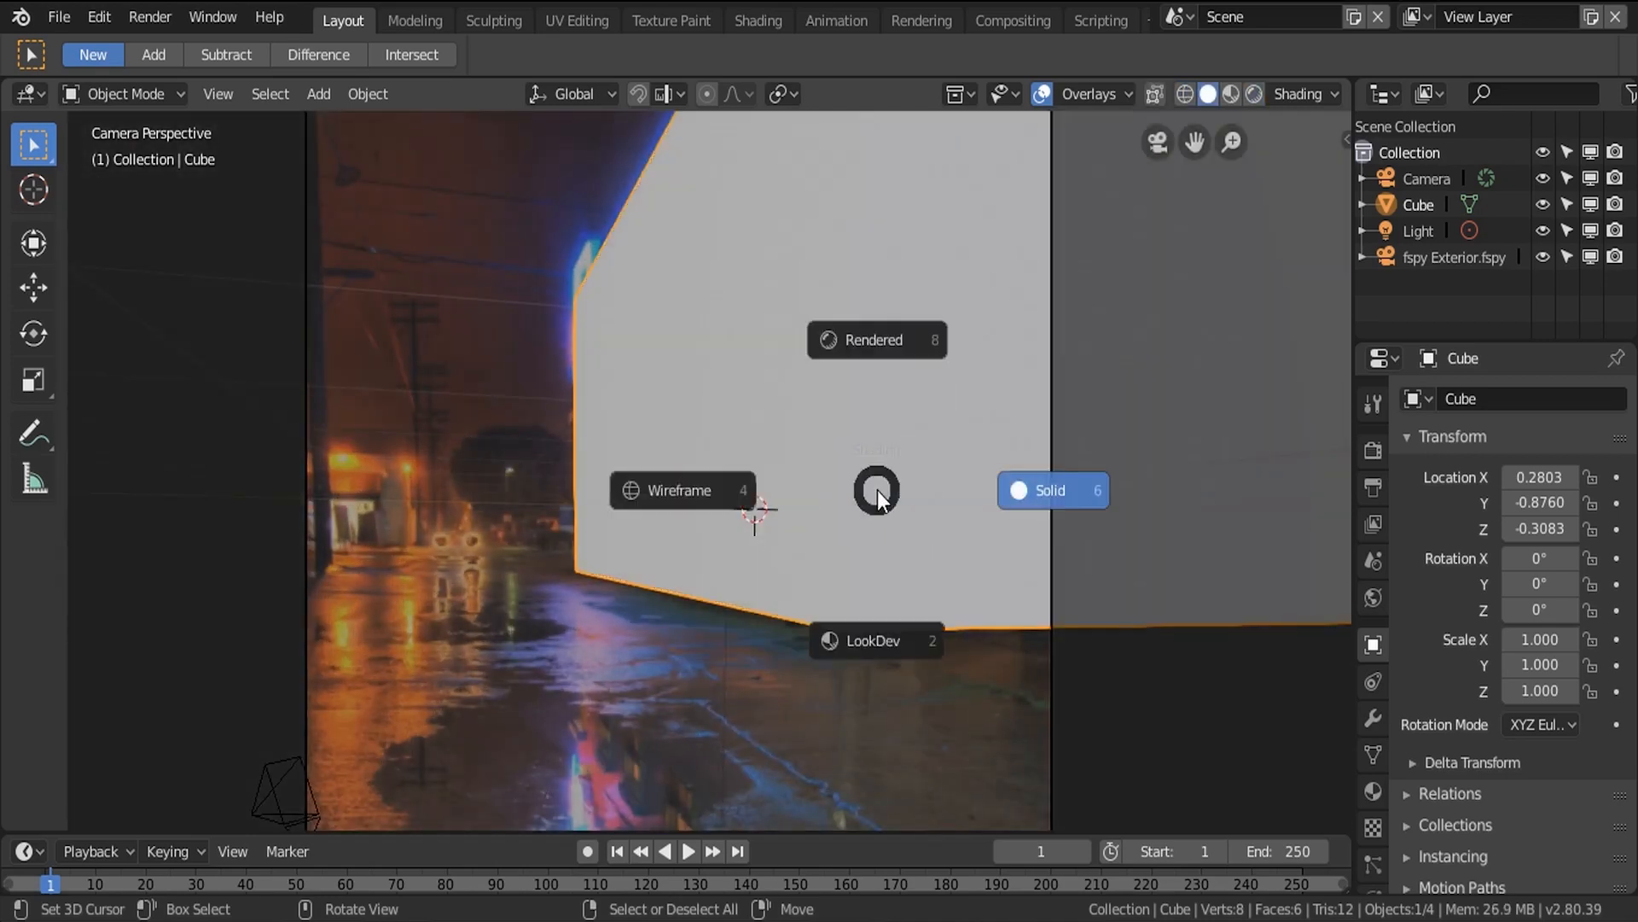
{"action": "left_click", "coordinate": [667, 489]}
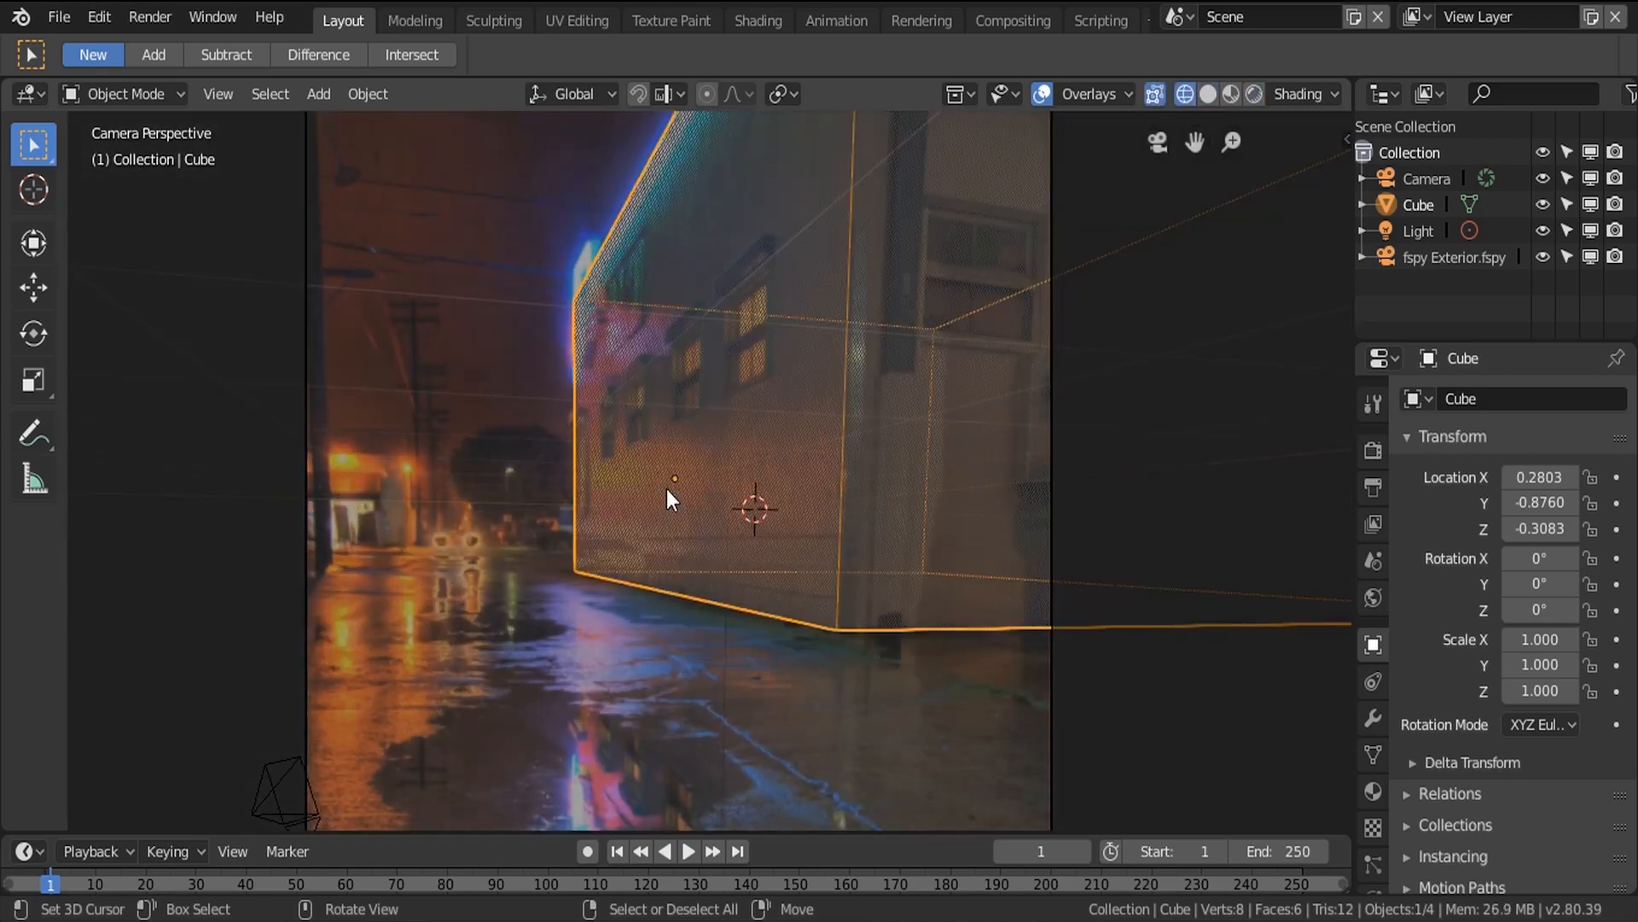
{"action": "key", "text": "z"}
{"action": "left_click", "coordinate": [804, 429]}
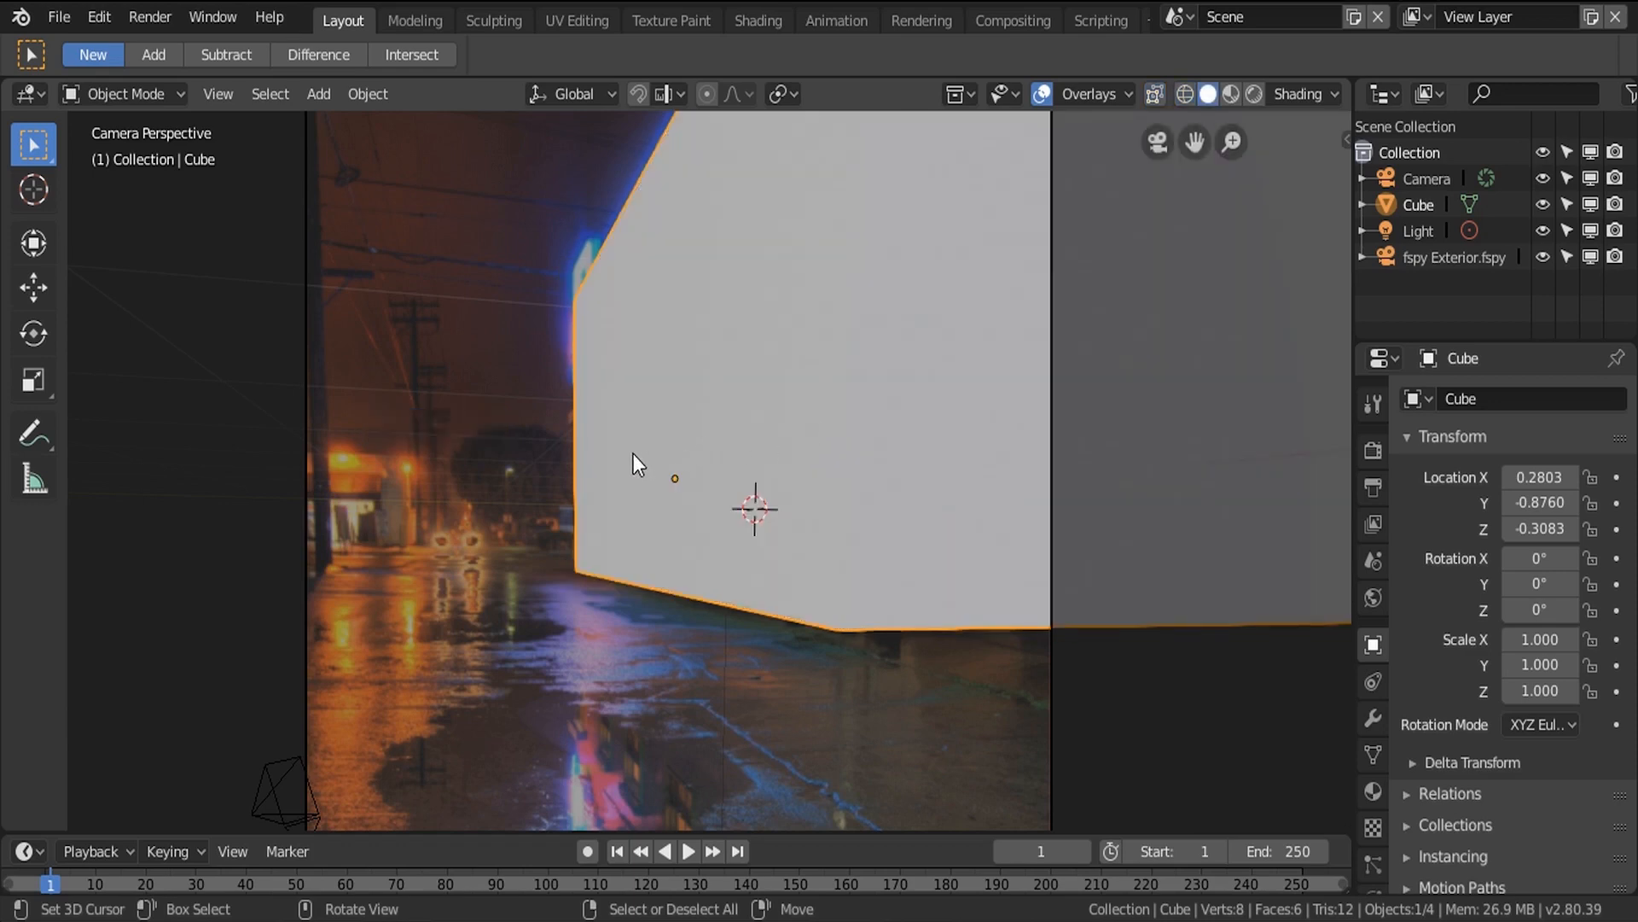
Select the Camera object and look through the render, world and object properties to its lens settings.
{"action": "left_click", "coordinate": [1424, 179]}
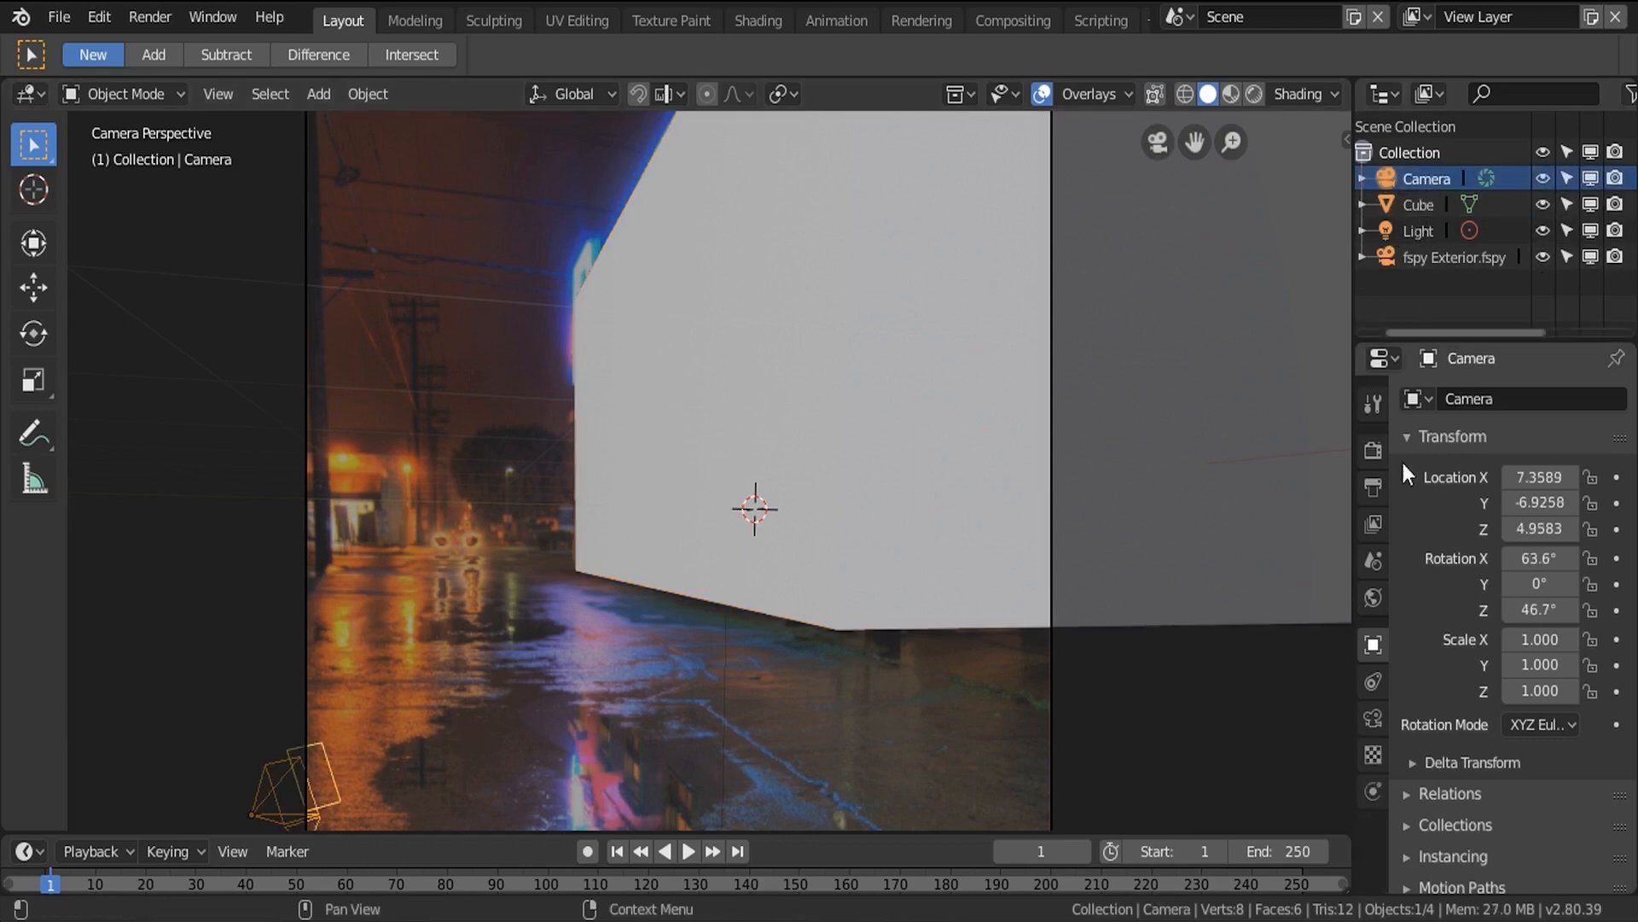
{"action": "left_click", "coordinate": [1375, 448]}
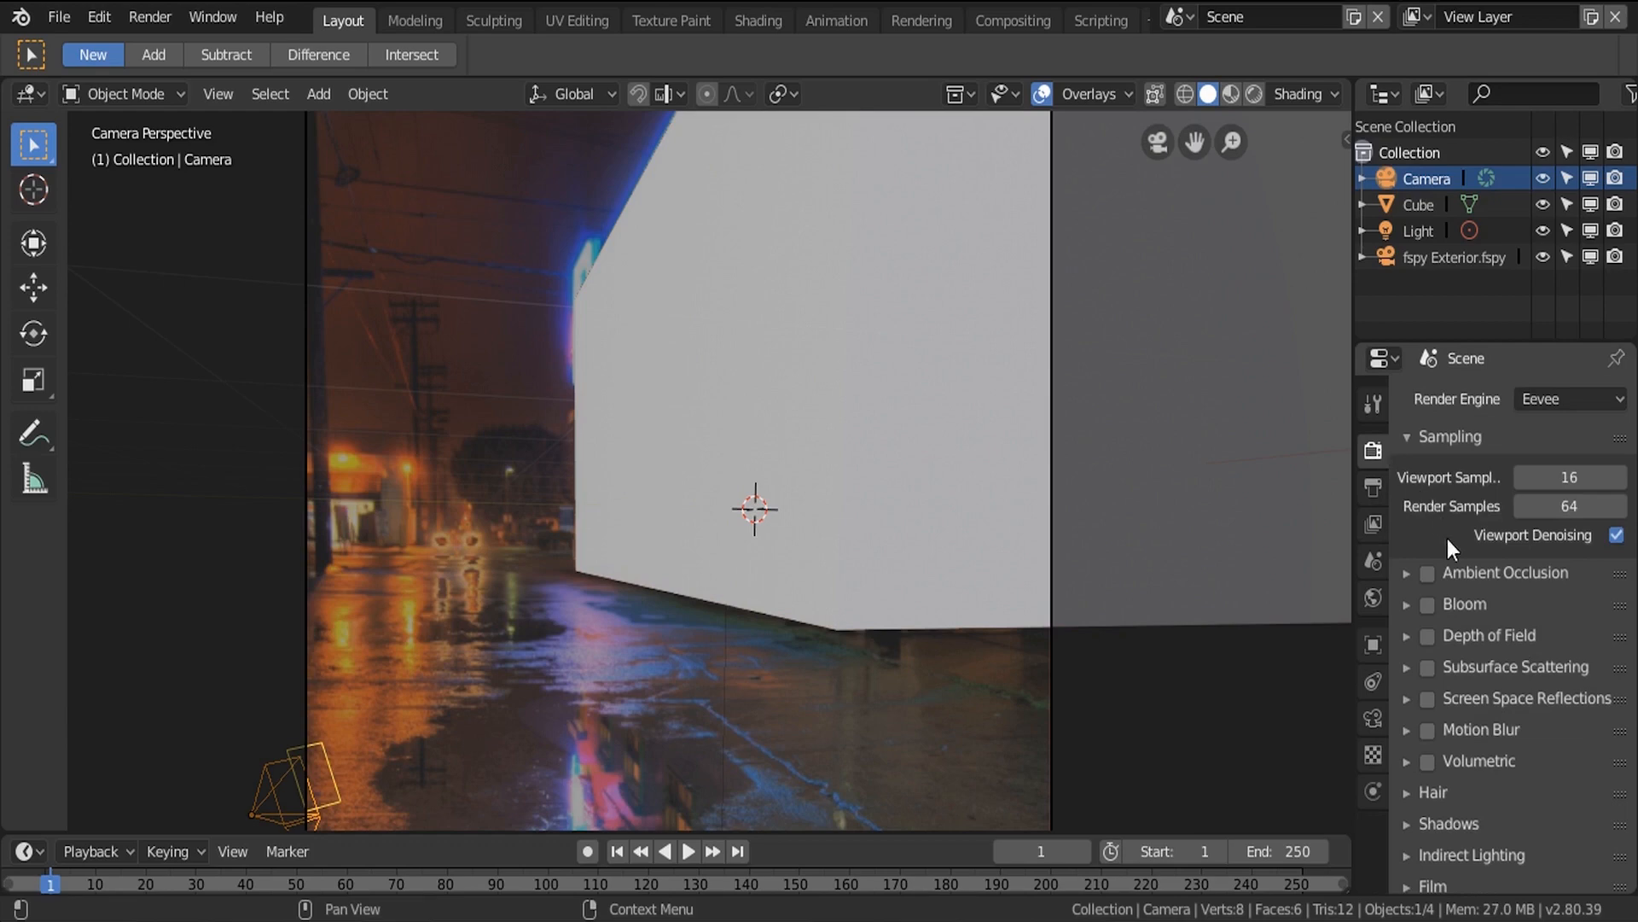
{"action": "scroll", "coordinate": [1444, 555], "scroll_direction": "down", "scroll_amount": 3}
{"action": "left_click", "coordinate": [1372, 596]}
{"action": "left_click", "coordinate": [1371, 645]}
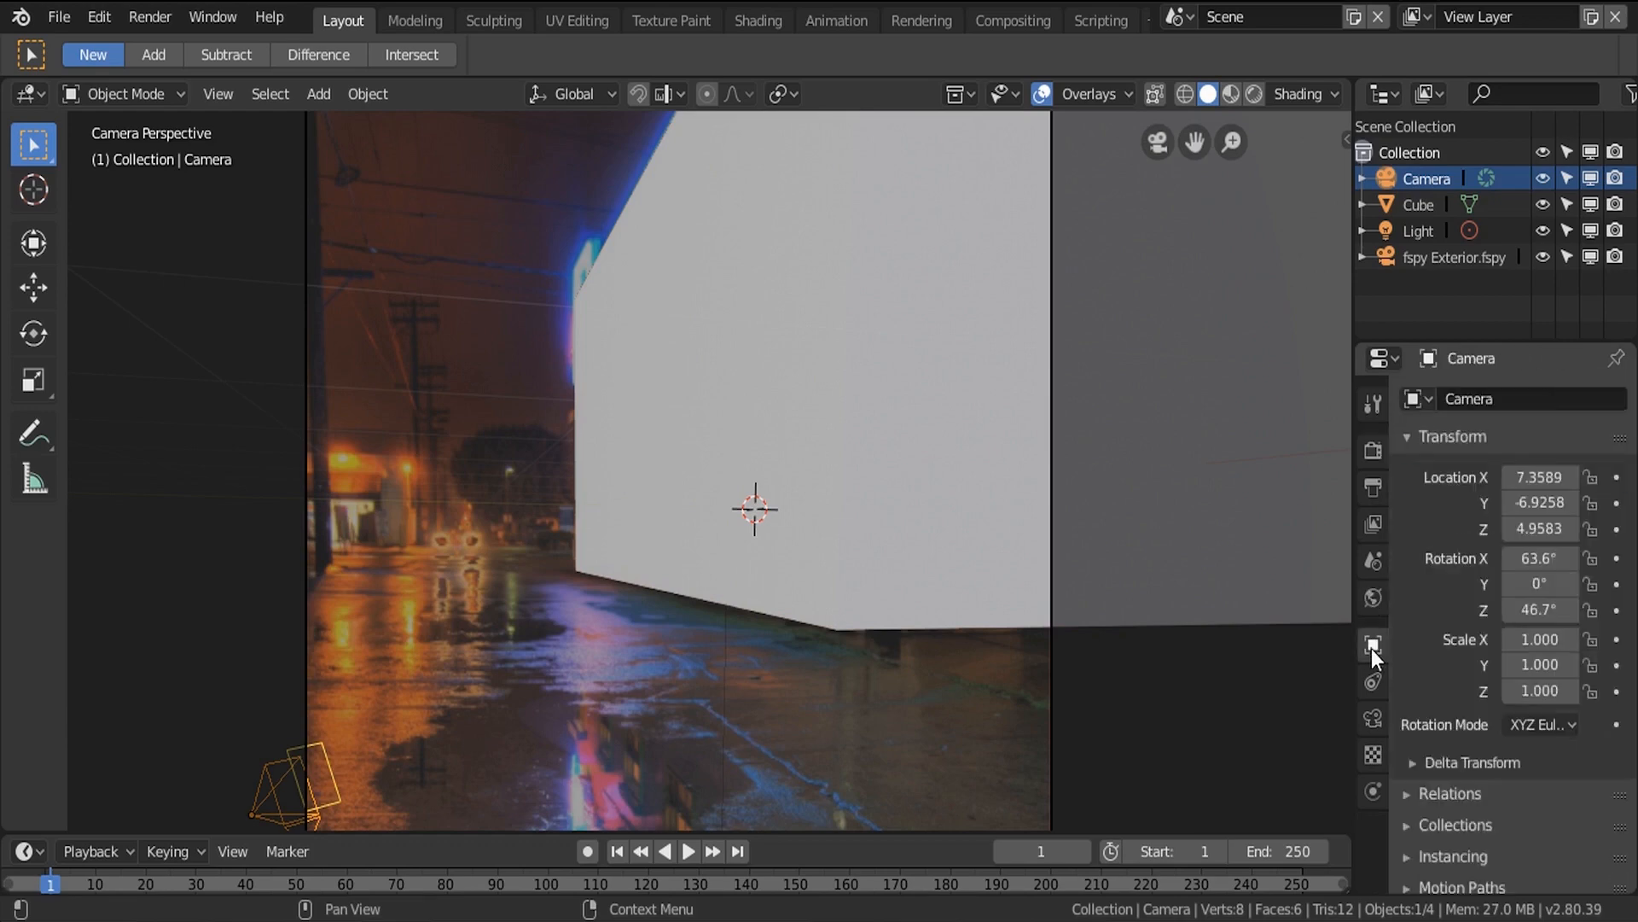
{"action": "left_click", "coordinate": [1370, 725]}
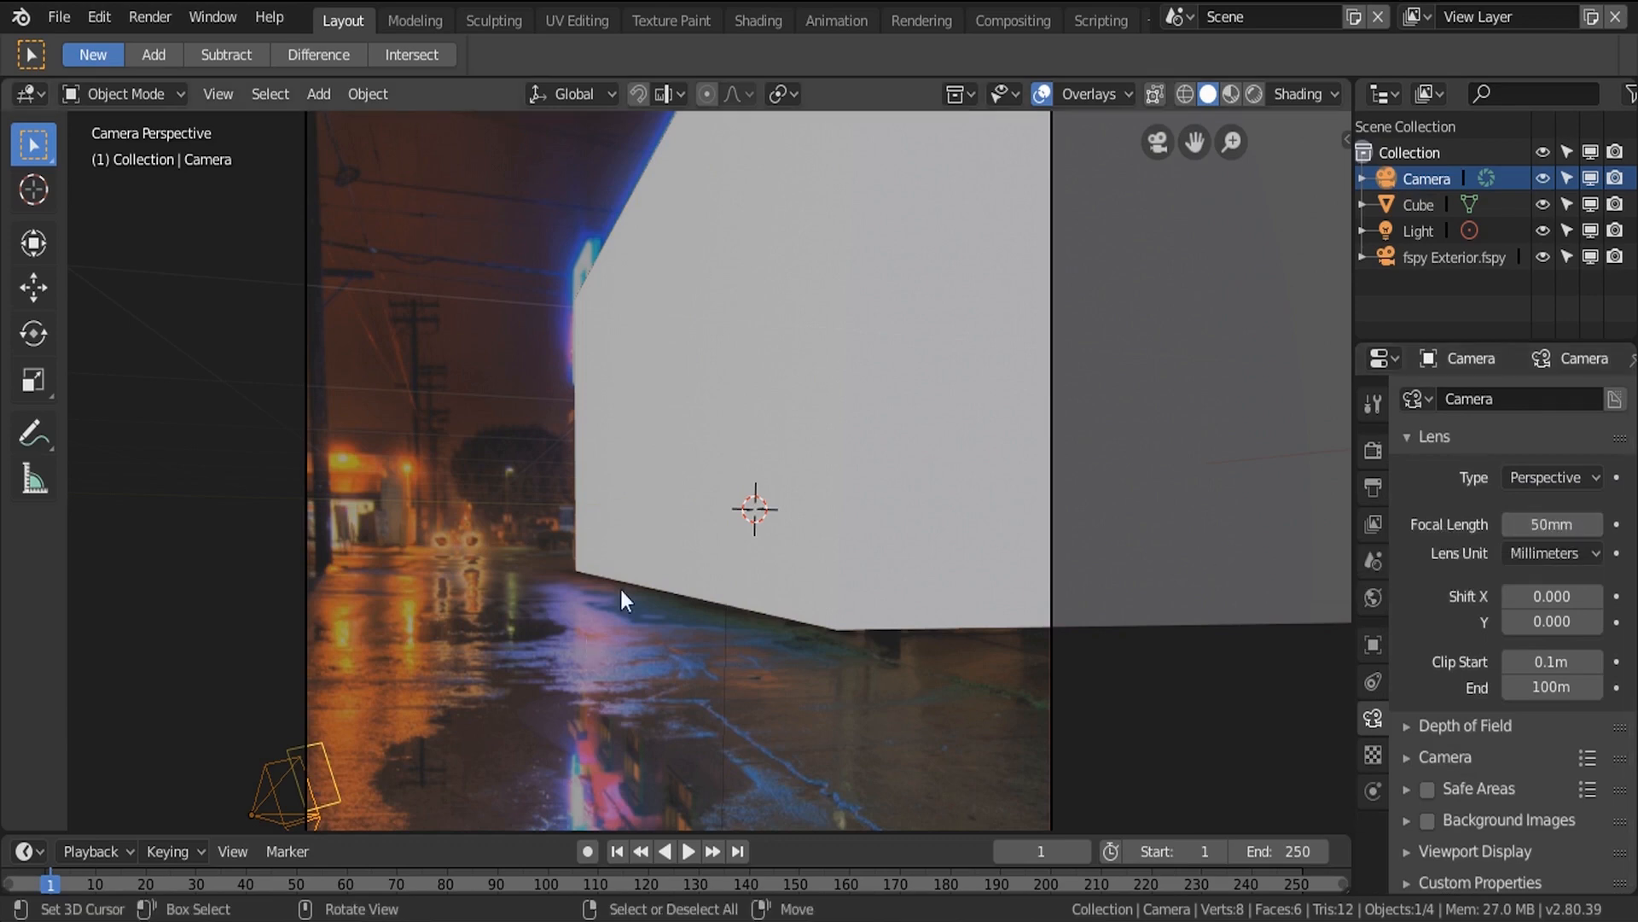
Open the original alley photo in the image viewer to examine the street and its reflections, and close it.
{"action": "middle_click_drag", "start_coordinate": [621, 593], "coordinate": [721, 551], "text": "shift"}
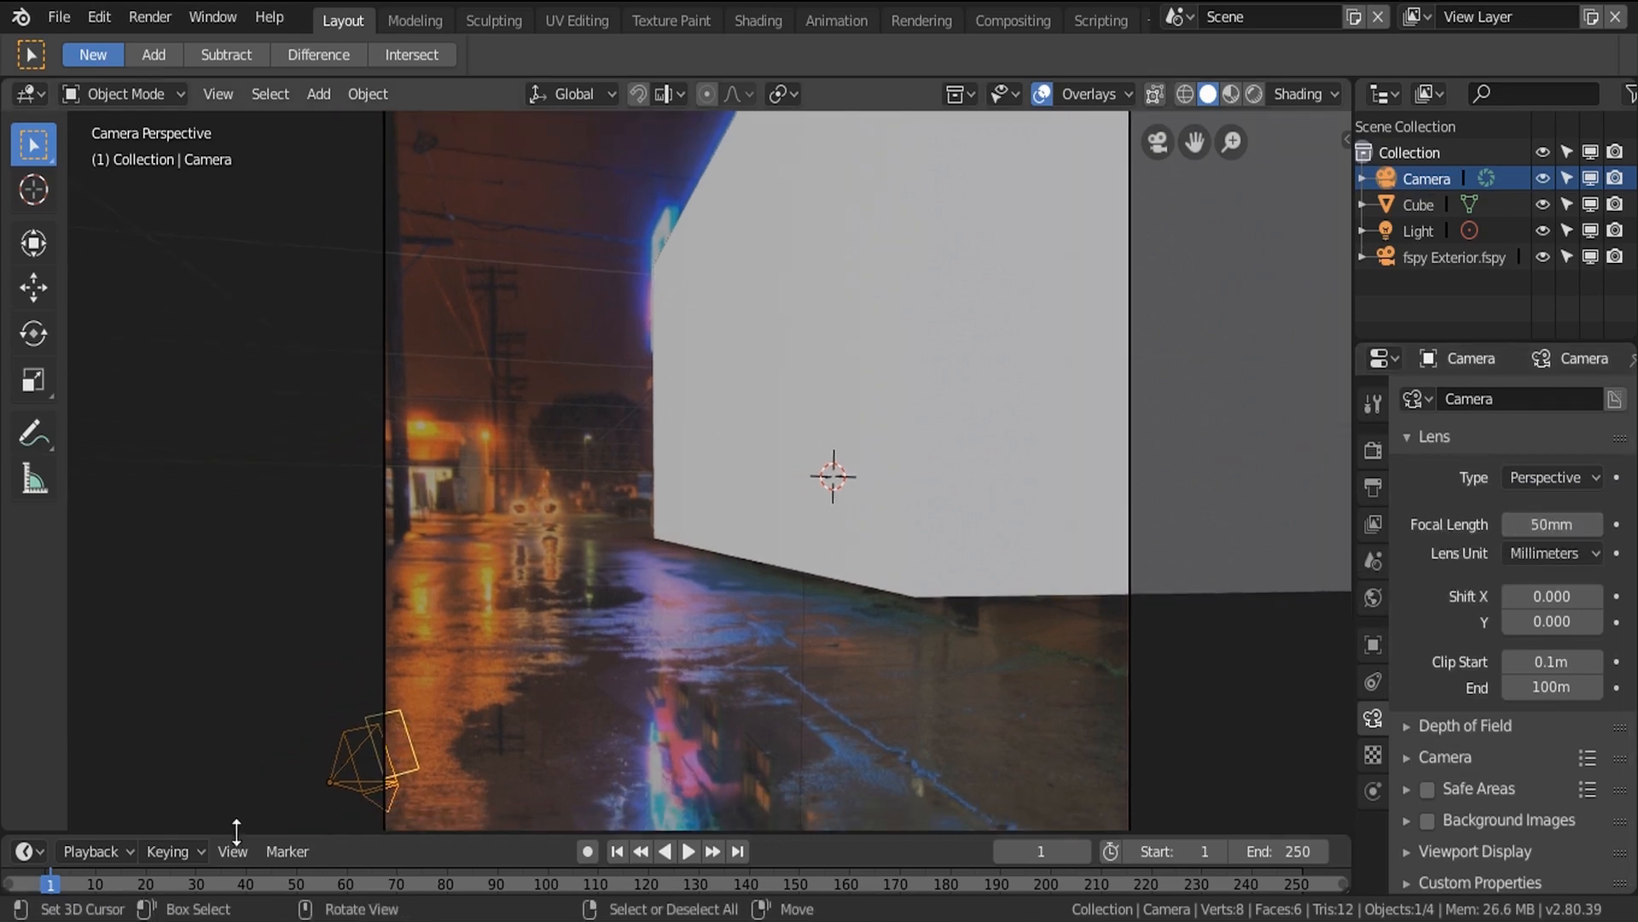
{"action": "mouse_move", "coordinate": [210, 920]}
{"action": "left_click", "coordinate": [175, 791]}
{"action": "double_click", "coordinate": [382, 295]}
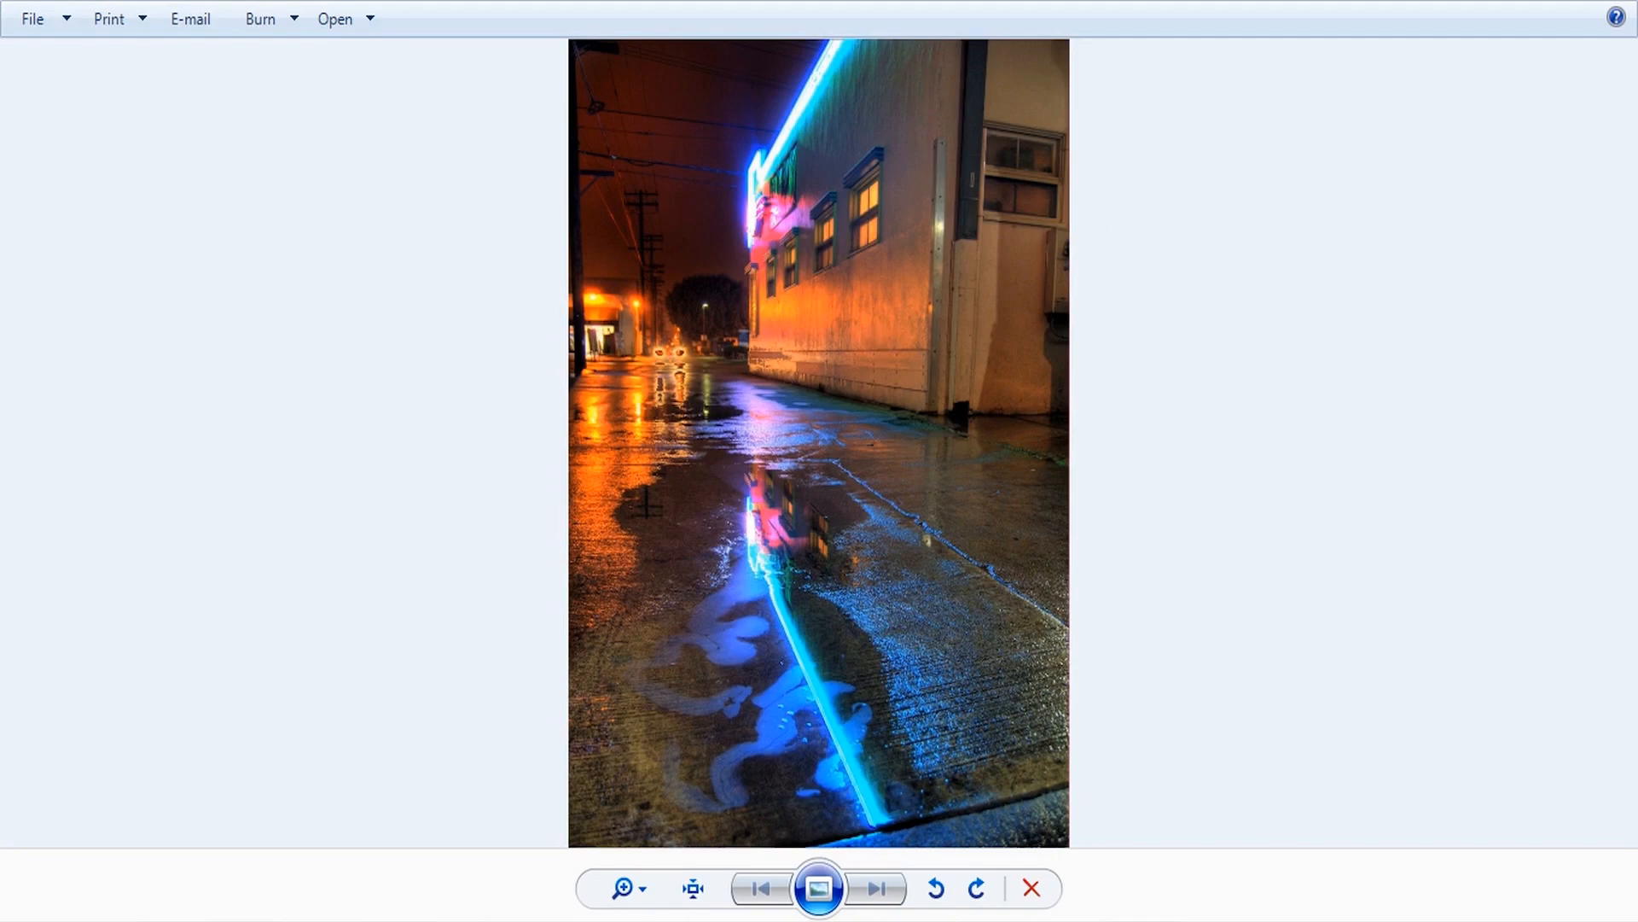
{"action": "left_click", "coordinate": [1618, 1]}
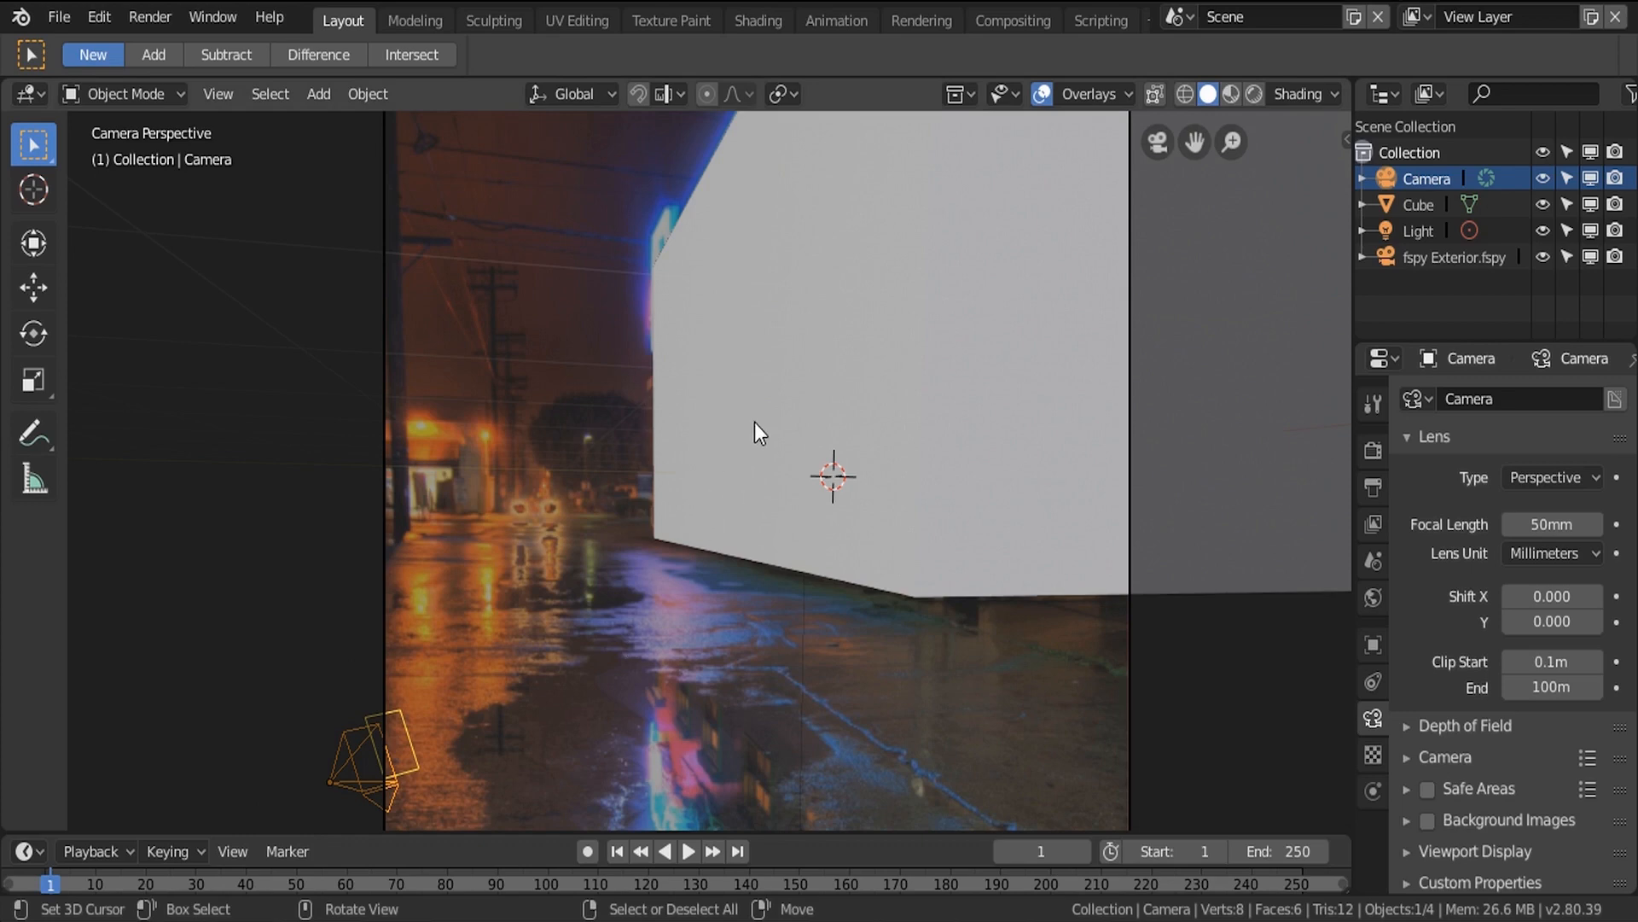
Edit the cube in edge mode and duplicate its lower edge along the alley wall, keeping the copy in place.
{"action": "left_click", "coordinate": [754, 422]}
{"action": "key", "text": "Tab"}
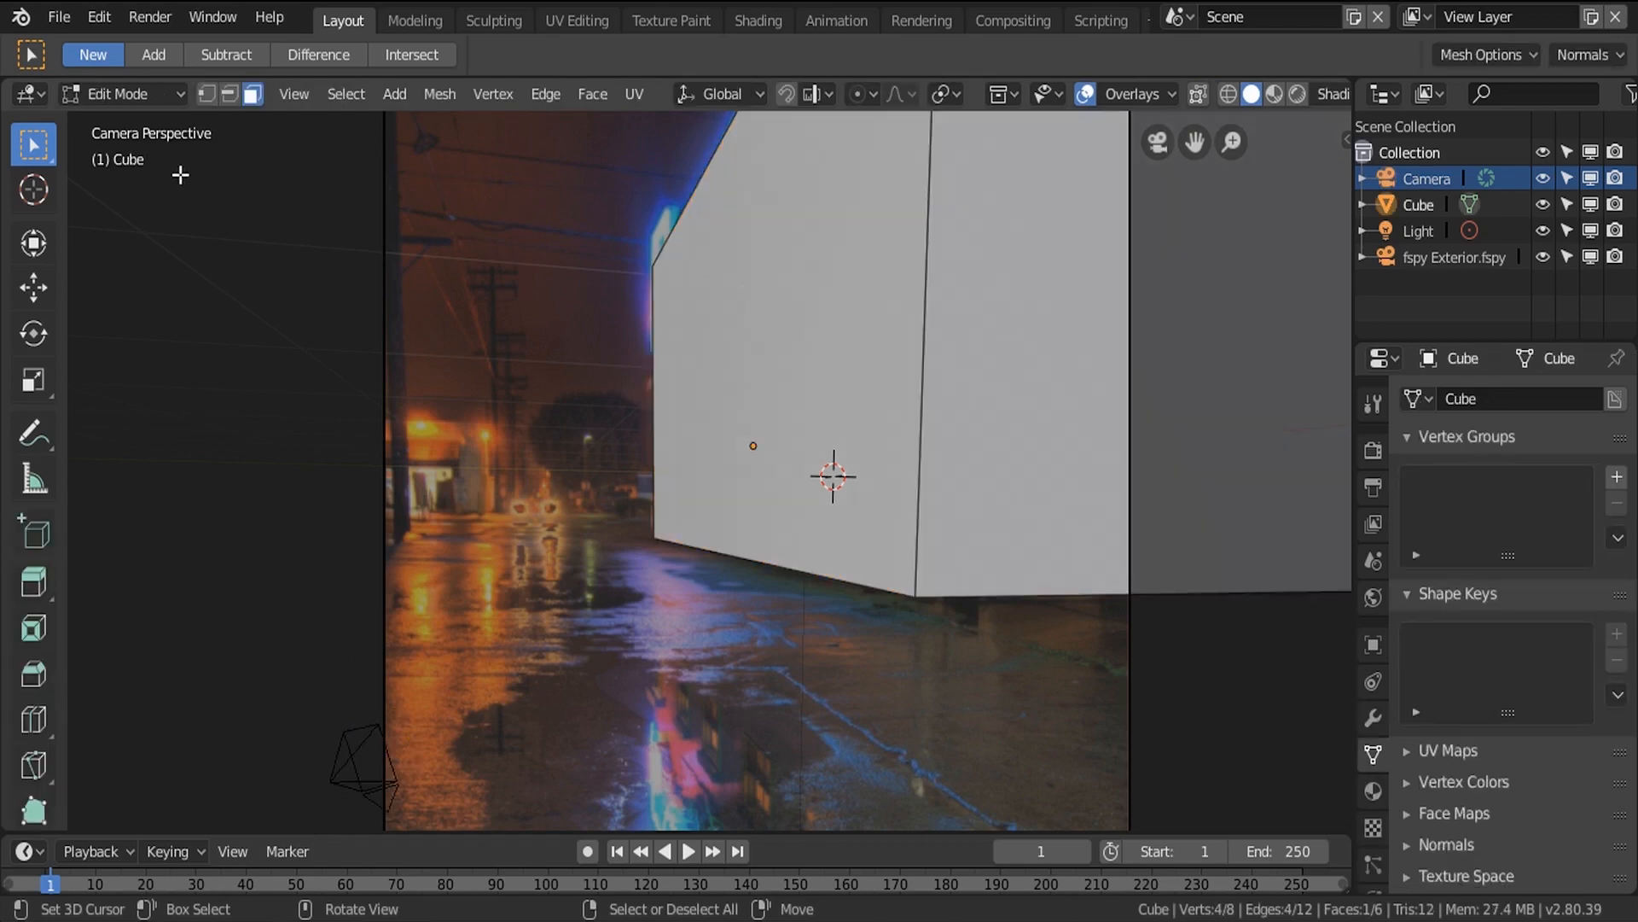
{"action": "key", "text": "alt+a"}
{"action": "left_click", "coordinate": [230, 94]}
{"action": "left_click", "coordinate": [720, 561]}
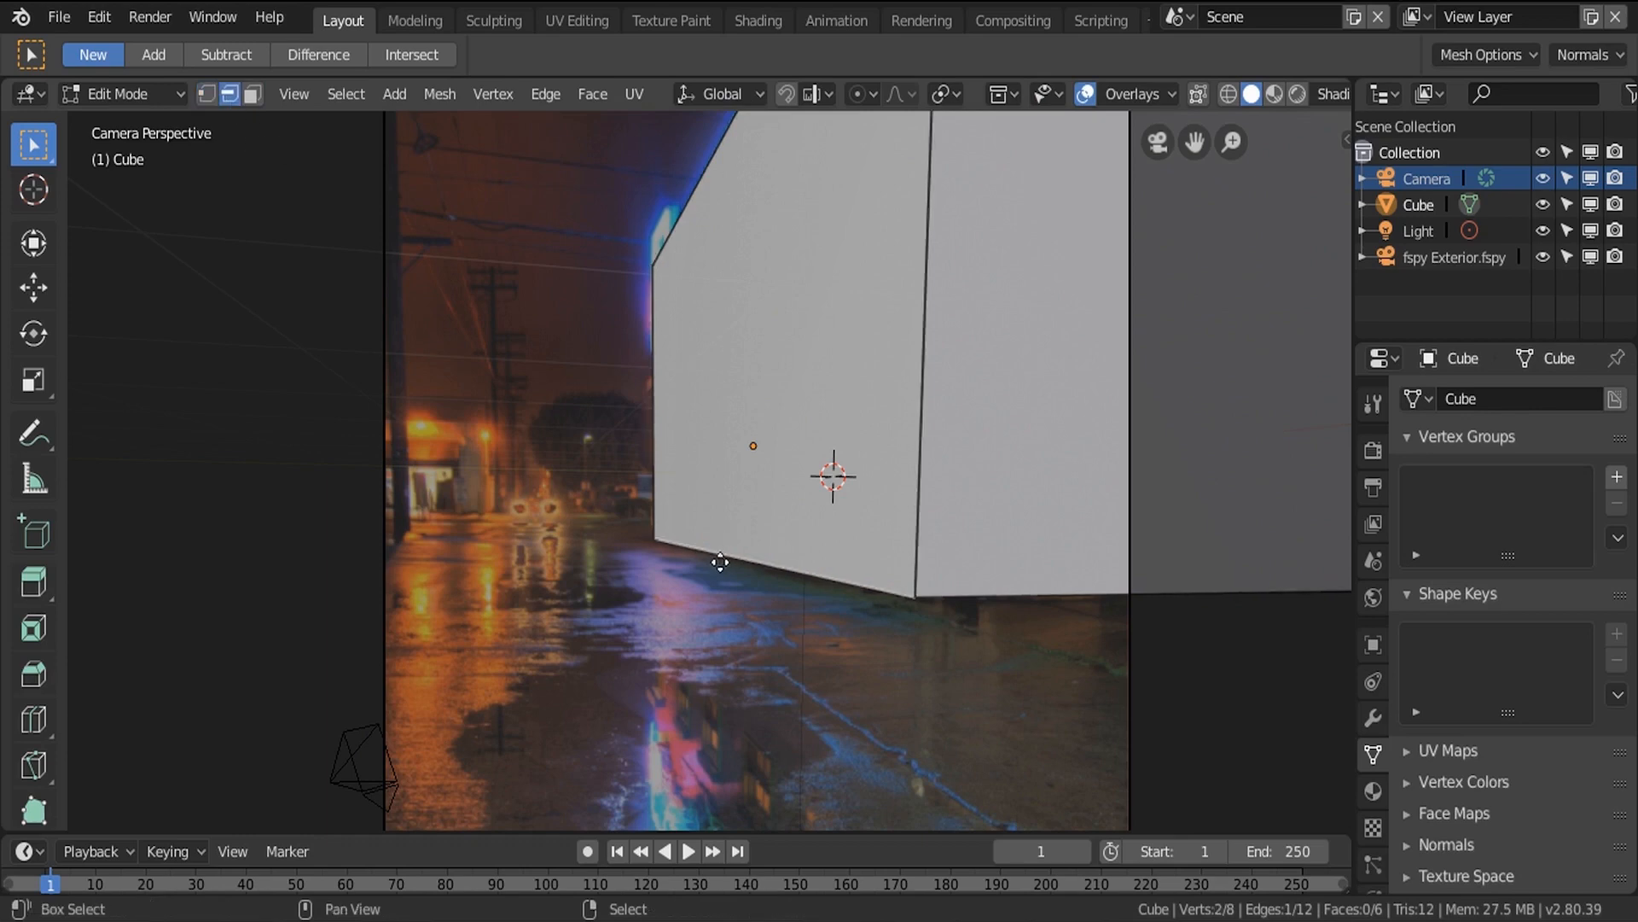
{"action": "key", "text": "shift+d"}
{"action": "right_click", "coordinate": [592, 572]}
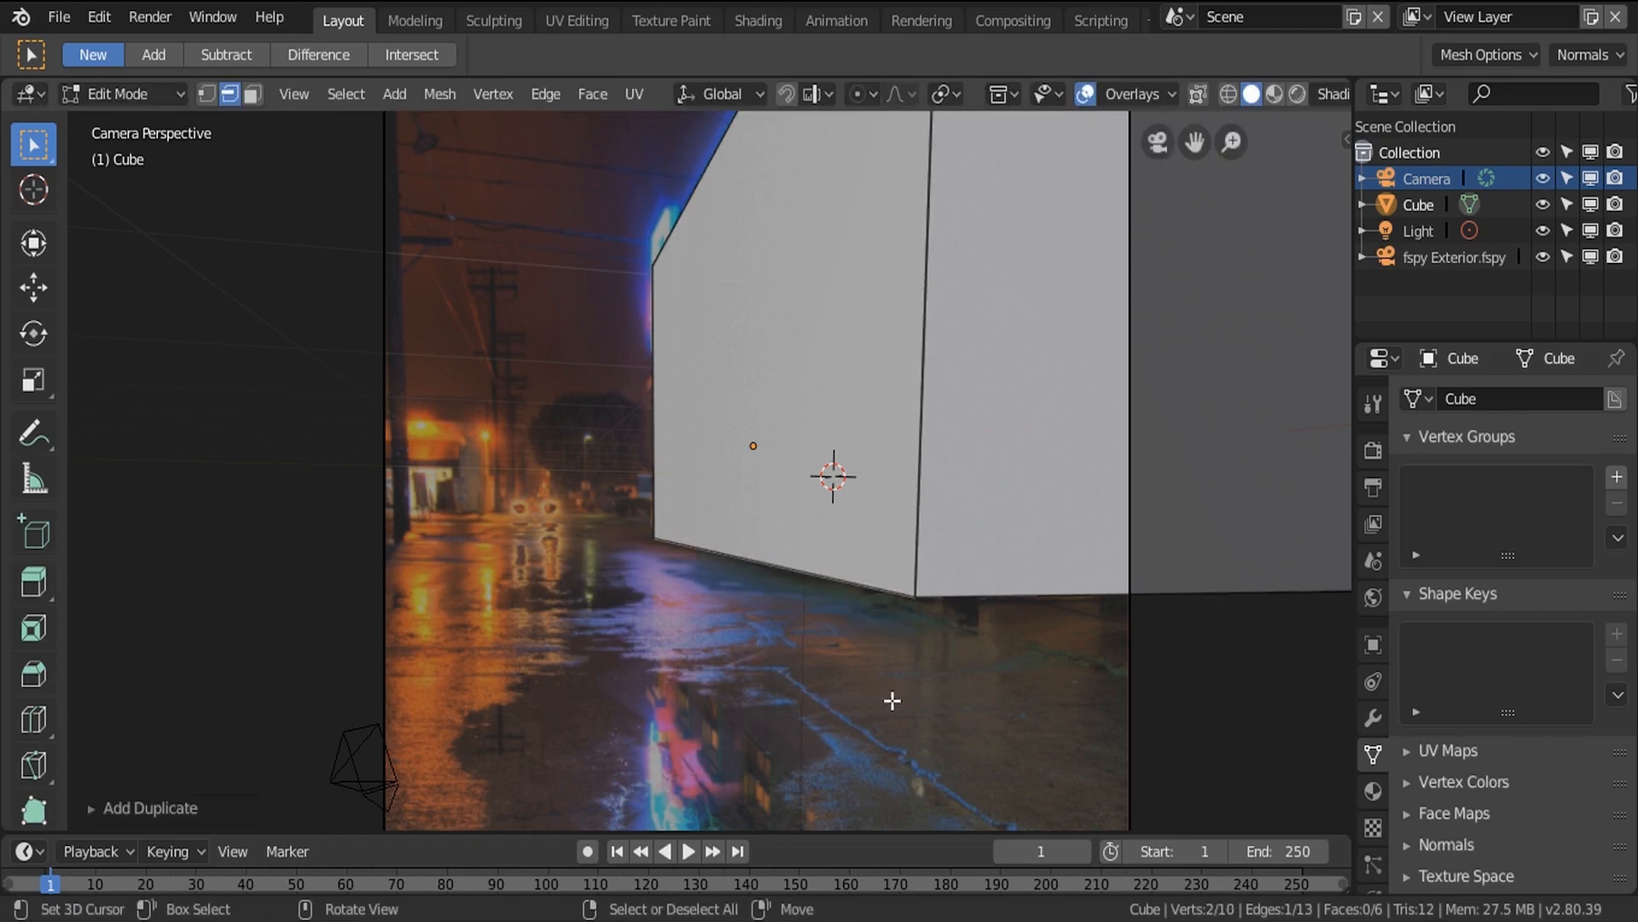
Extrude the duplicated edge about 3.3 m across the alley along negative global Y and separate the new face into its own object.
{"action": "key", "text": "e"}
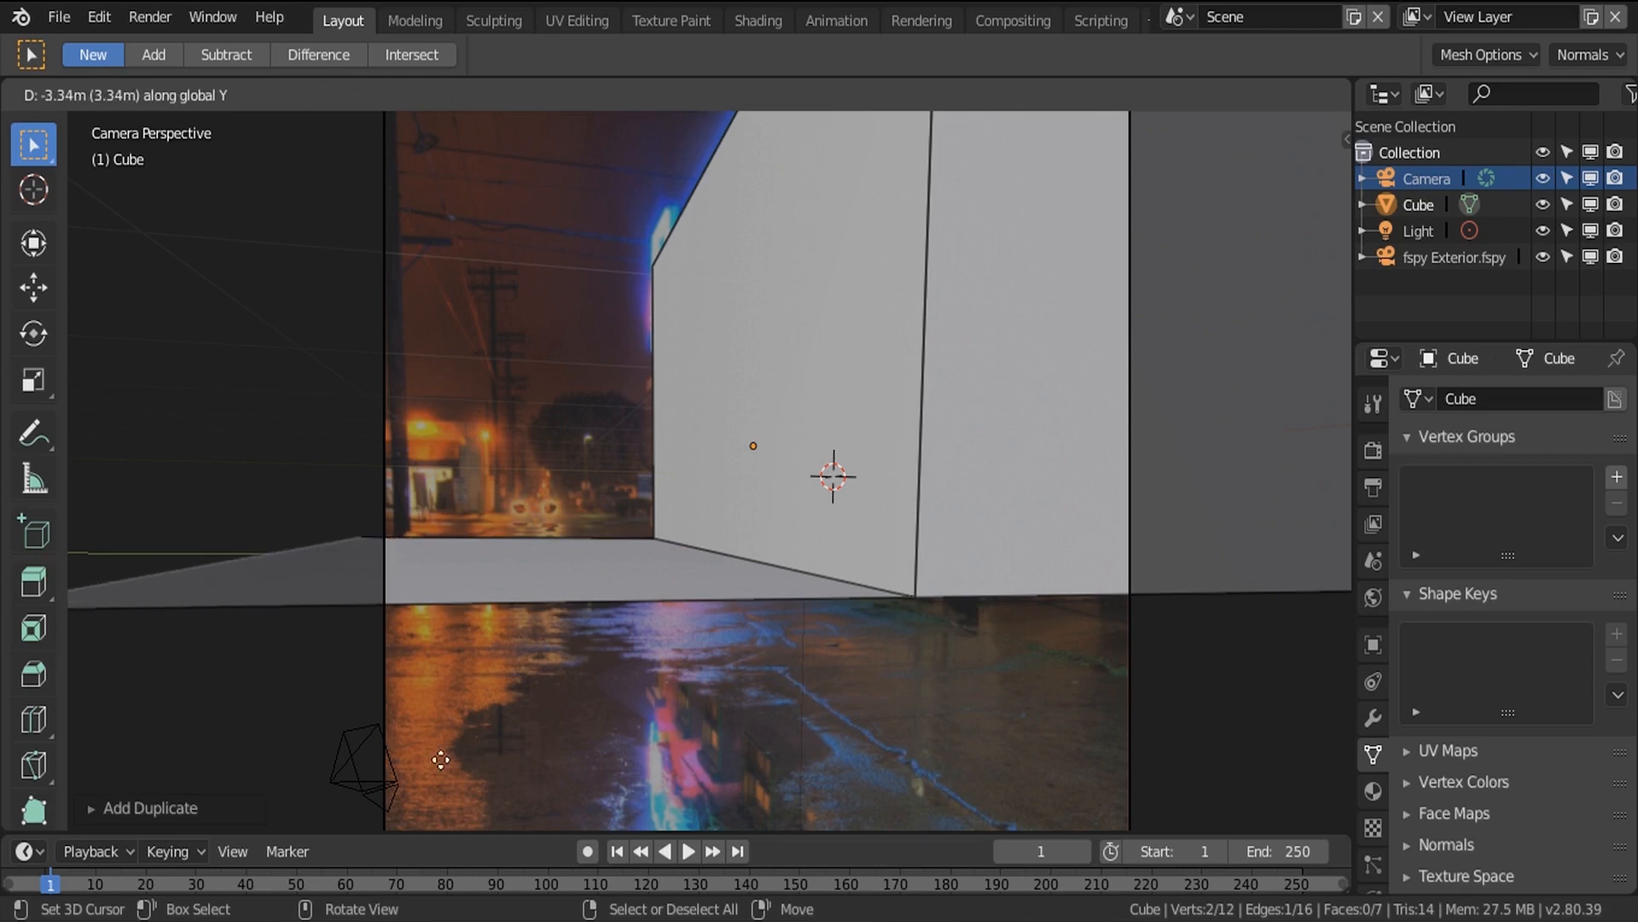
{"action": "left_click", "coordinate": [438, 757]}
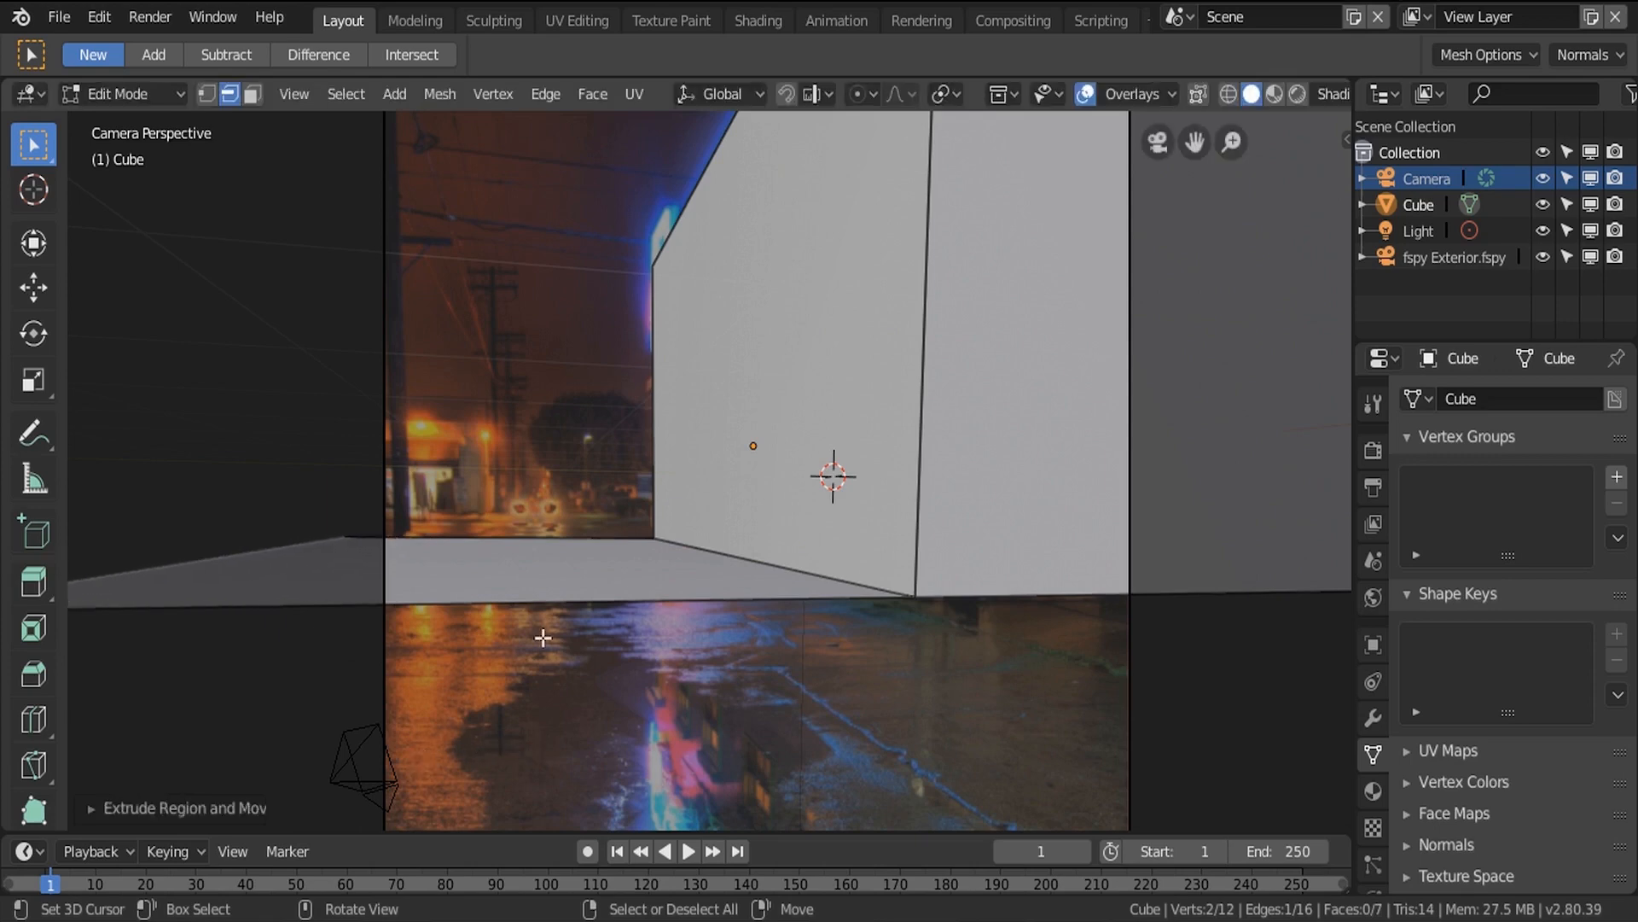
{"action": "key", "text": "l"}
{"action": "key", "text": "p"}
{"action": "left_click", "coordinate": [596, 619]}
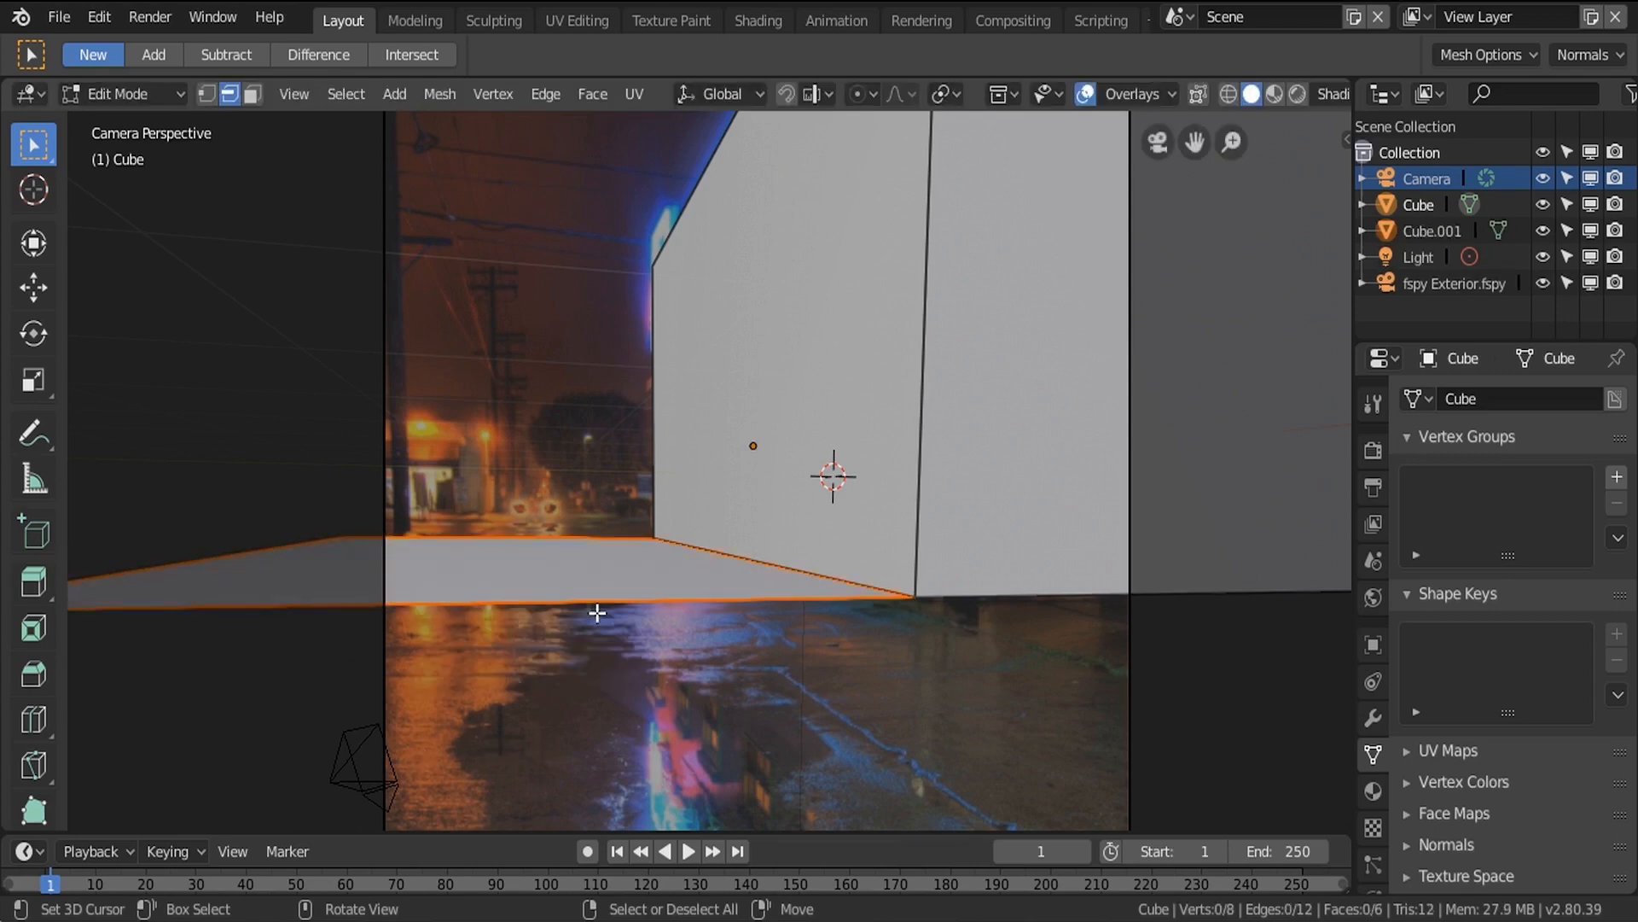
{"action": "key", "text": "Tab"}
Edit the separated ground plane and move its edge at the building wall along Y until it extends under and past the box.
{"action": "left_click", "coordinate": [602, 604]}
{"action": "middle_click_drag", "start_coordinate": [611, 555], "coordinate": [677, 565]}
{"action": "key", "text": "Tab"}
{"action": "left_click", "coordinate": [695, 547]}
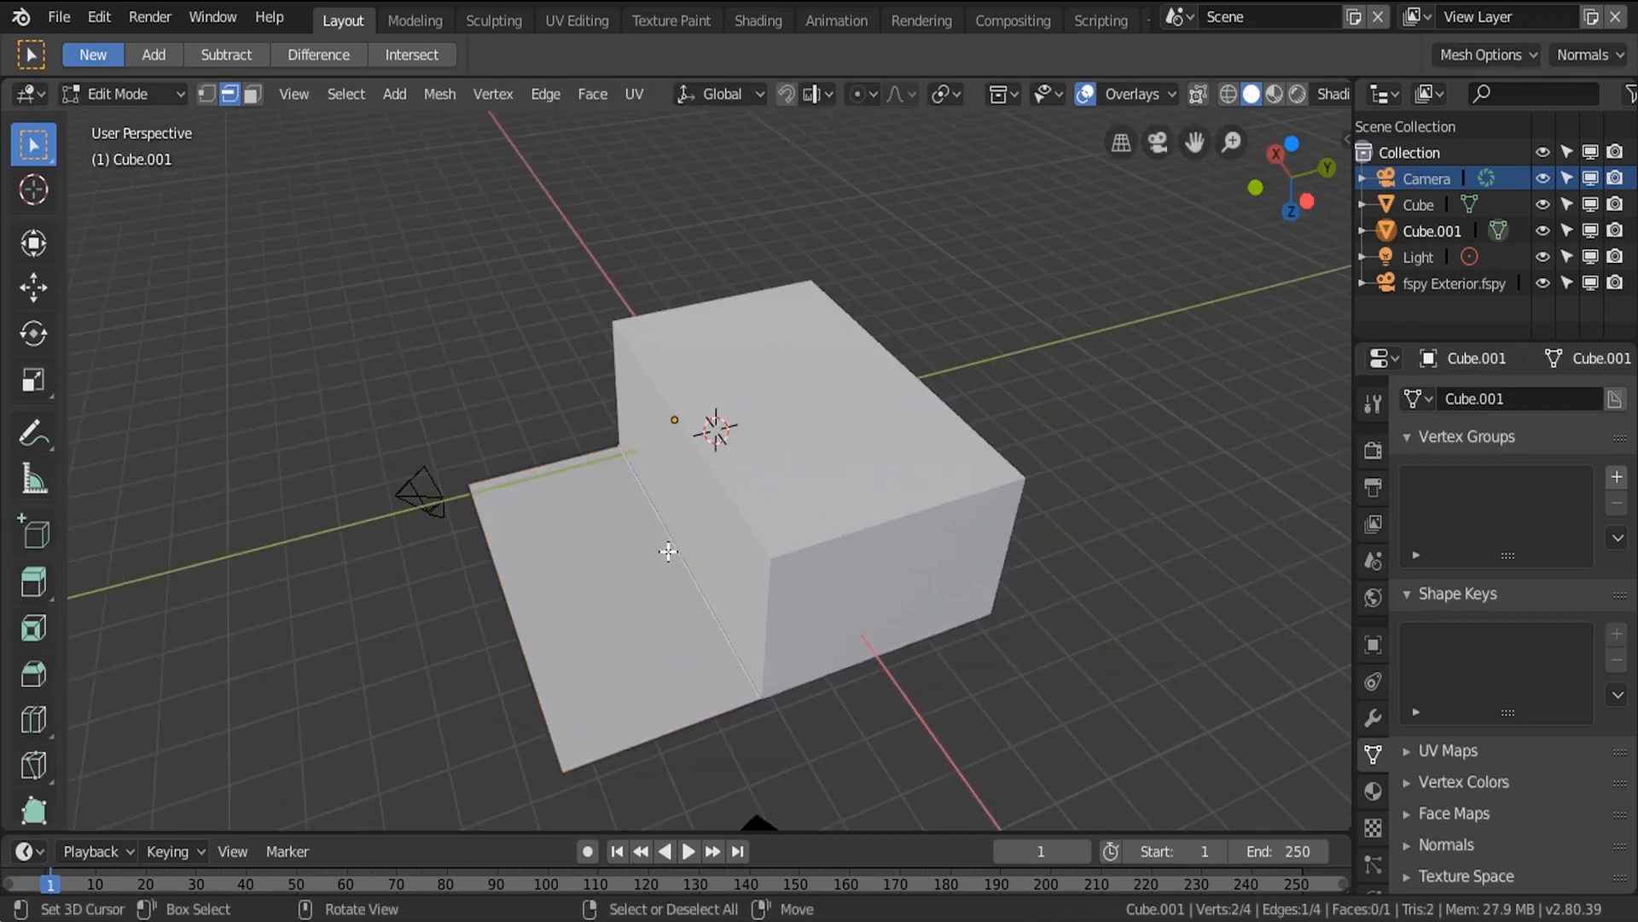
{"action": "left_click", "coordinate": [33, 286]}
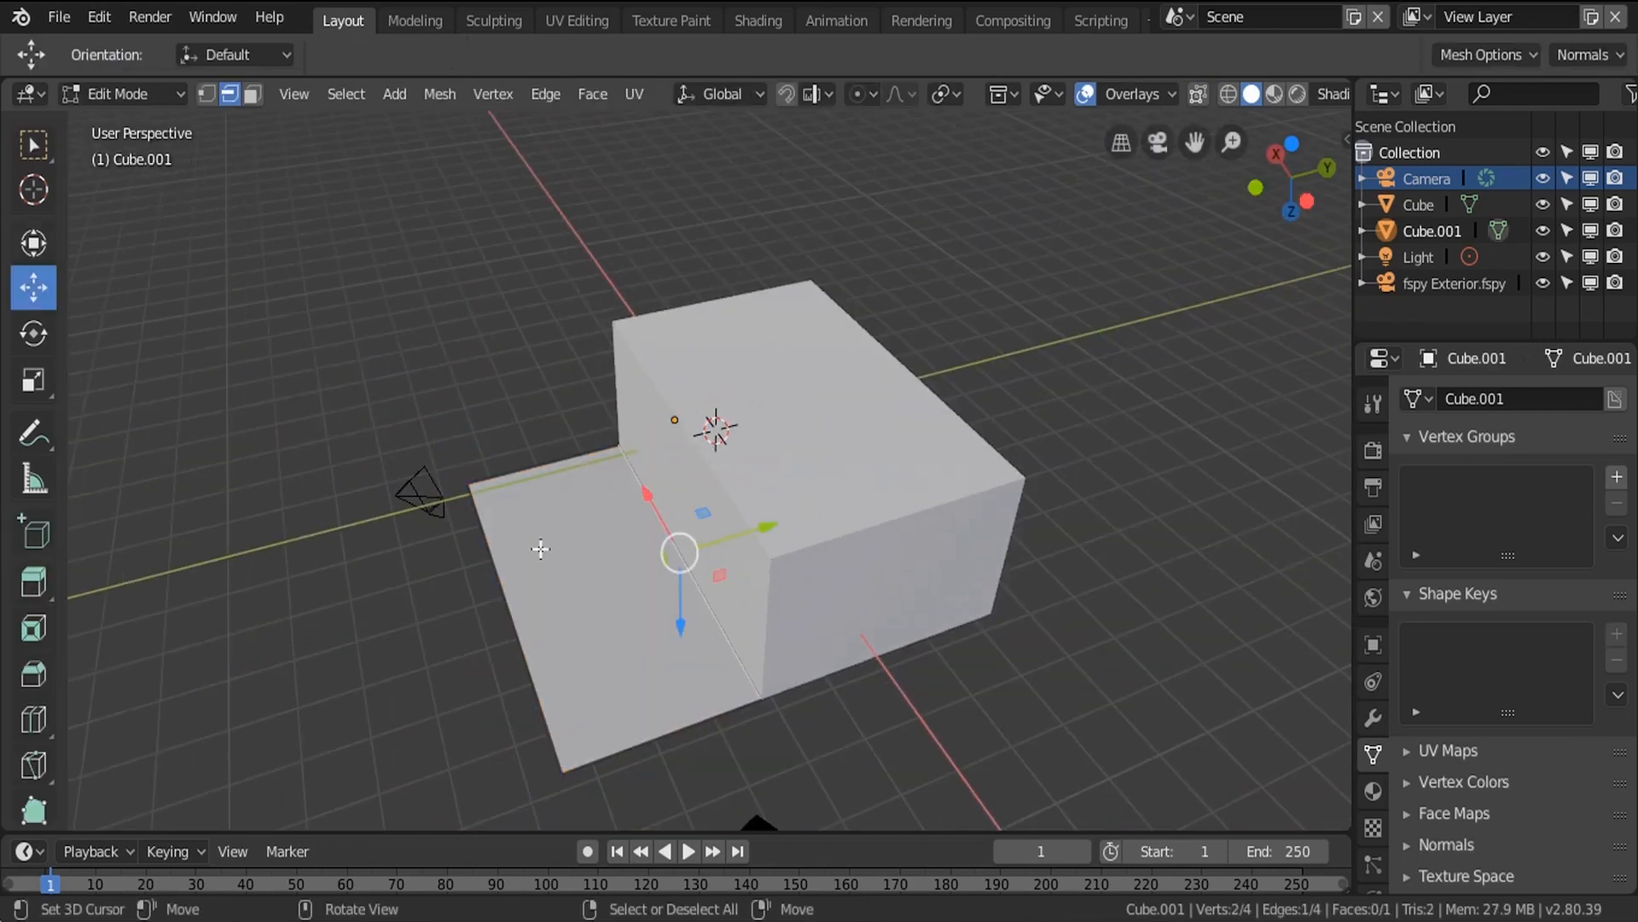
{"action": "left_click_drag", "start_coordinate": [730, 545], "coordinate": [1041, 497]}
{"action": "scroll", "coordinate": [638, 512], "scroll_direction": "down", "scroll_amount": 3}
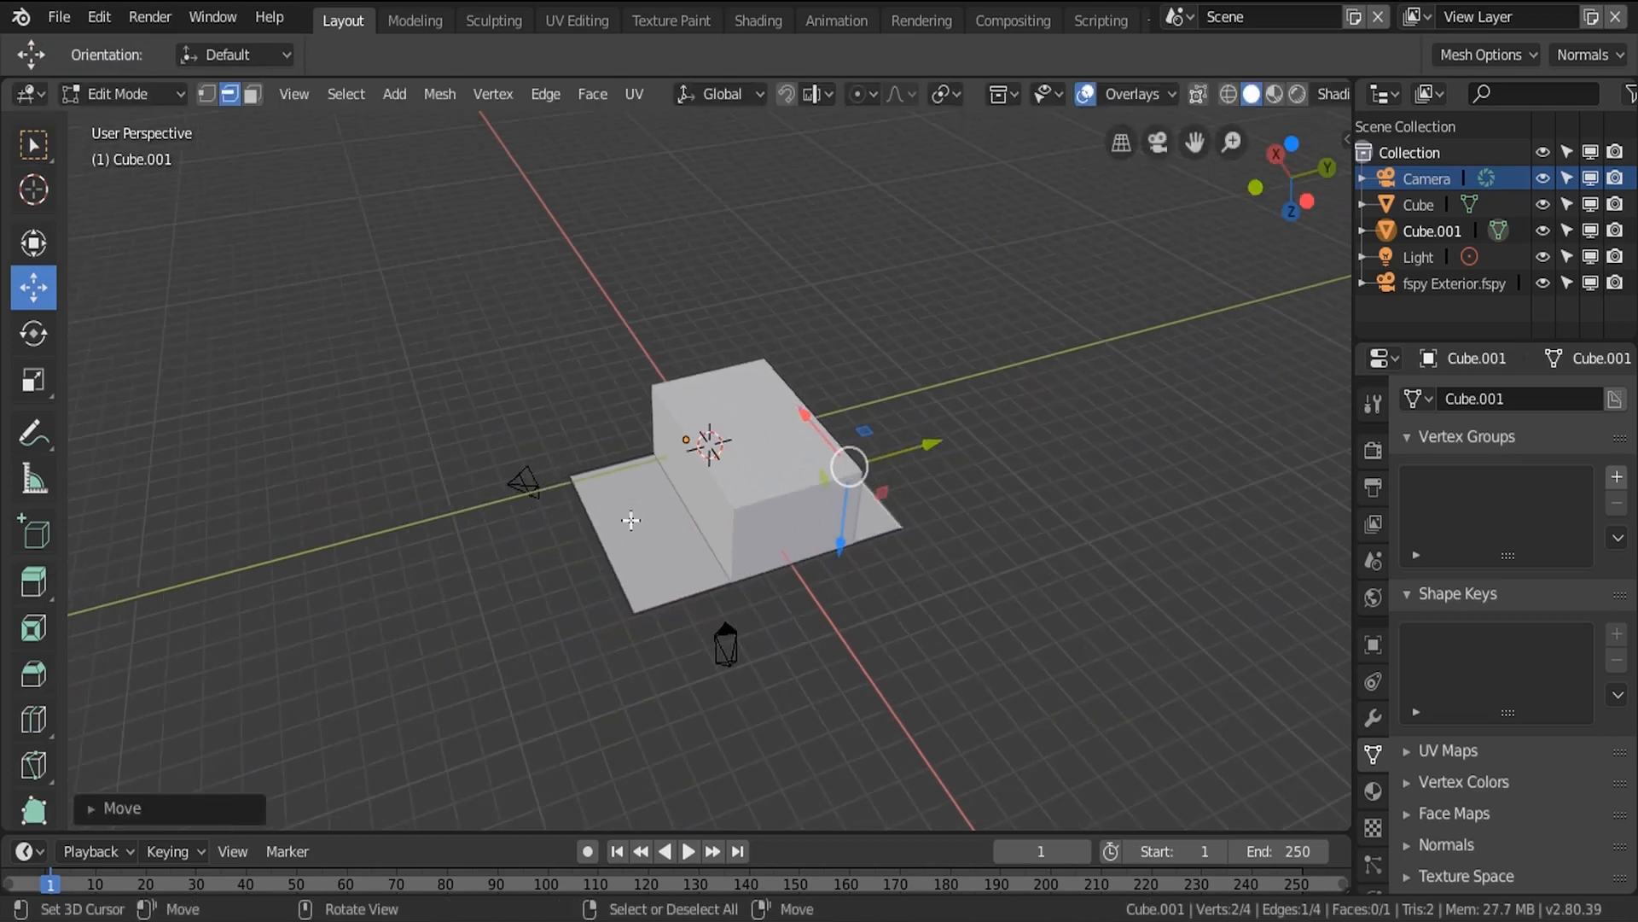
Extend the ground plane's alley-side edge outward along Y and its camera-side edge along X past the camera, and return to Object Mode.
{"action": "left_click", "coordinate": [600, 537]}
{"action": "left_click_drag", "start_coordinate": [671, 519], "coordinate": [498, 567]}
{"action": "middle_click_drag", "start_coordinate": [615, 600], "coordinate": [781, 570]}
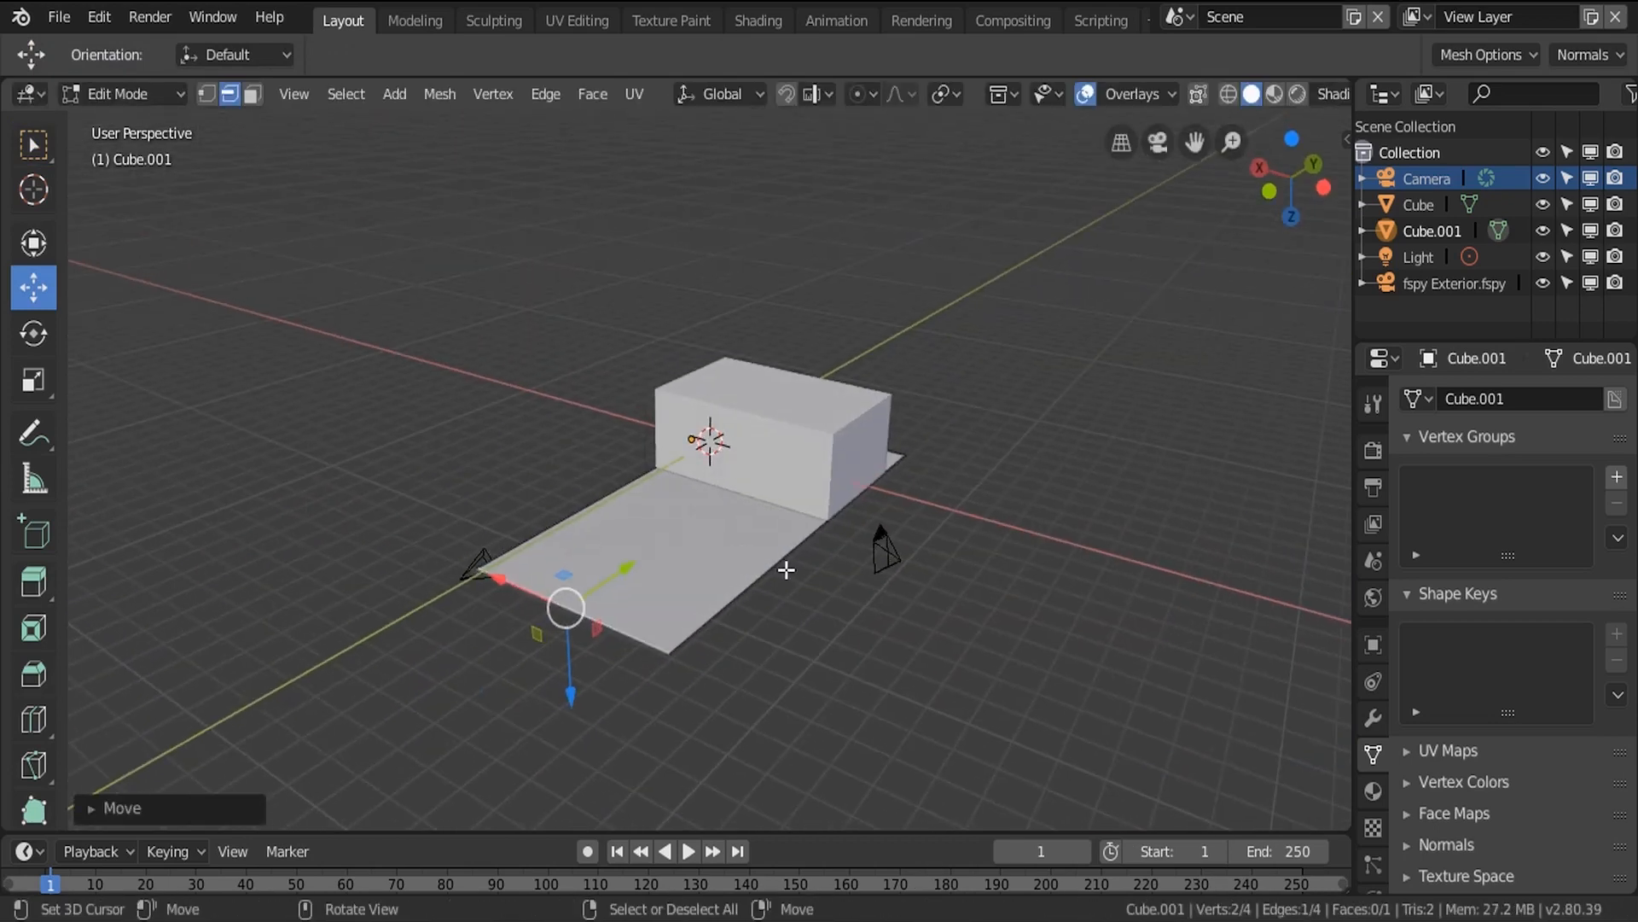
{"action": "left_click", "coordinate": [786, 569]}
{"action": "left_click_drag", "start_coordinate": [759, 517], "coordinate": [983, 578]}
{"action": "key", "text": "Tab"}
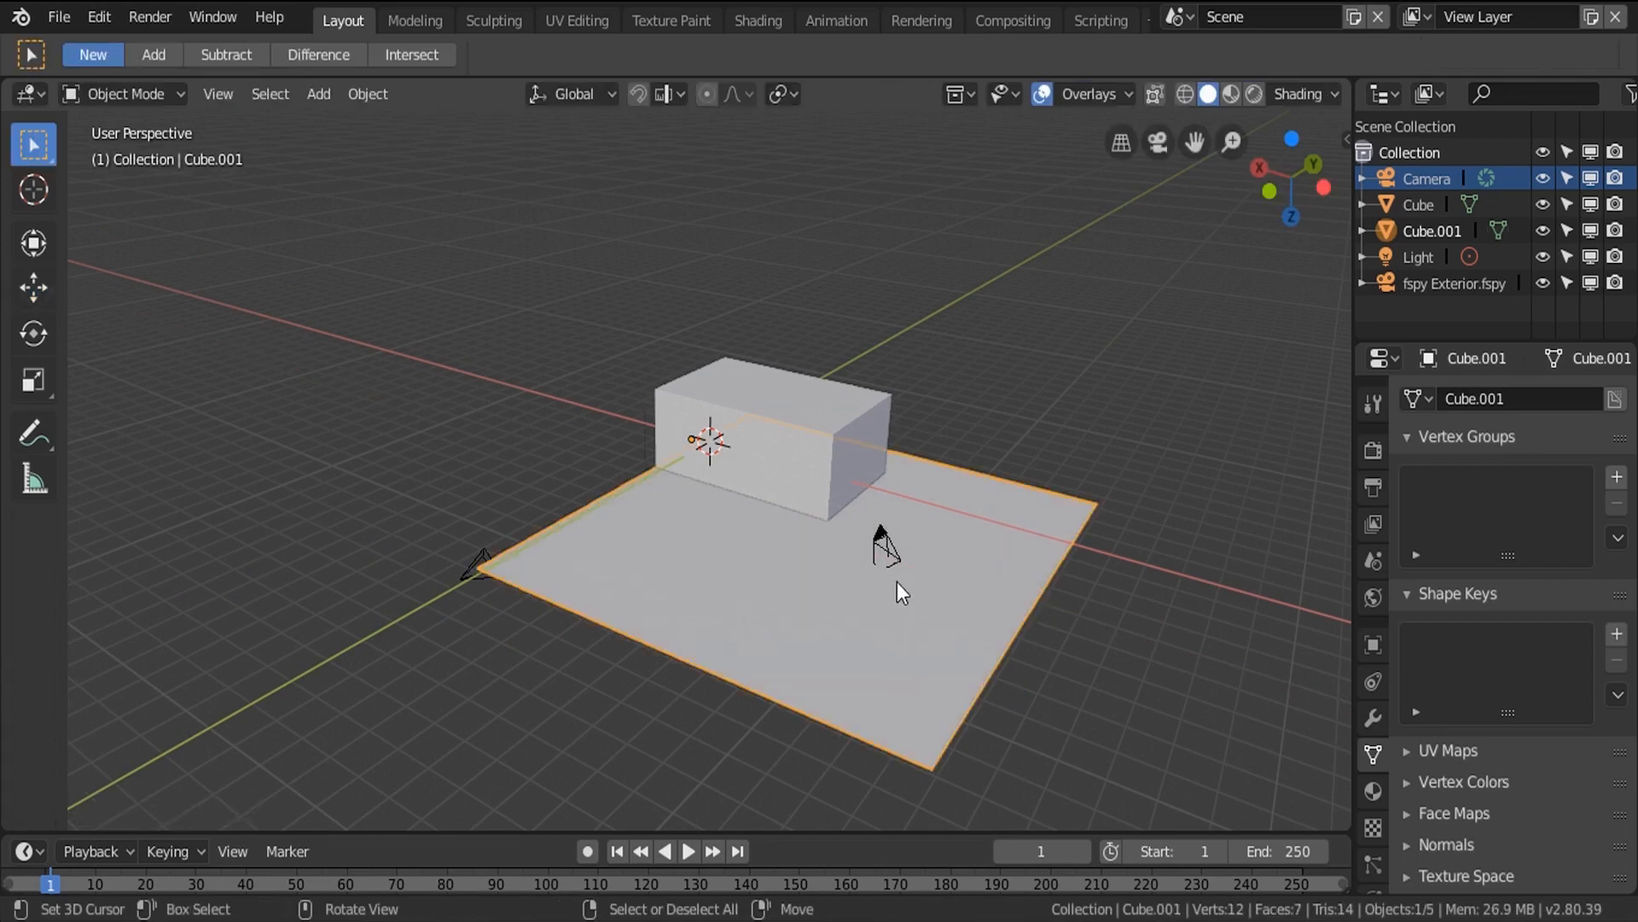
Edit the ground plane again and move its far edge outward along X, away from the camera.
{"action": "middle_click_drag", "start_coordinate": [897, 582], "coordinate": [789, 618]}
{"action": "key", "text": "Tab"}
{"action": "left_click", "coordinate": [666, 581]}
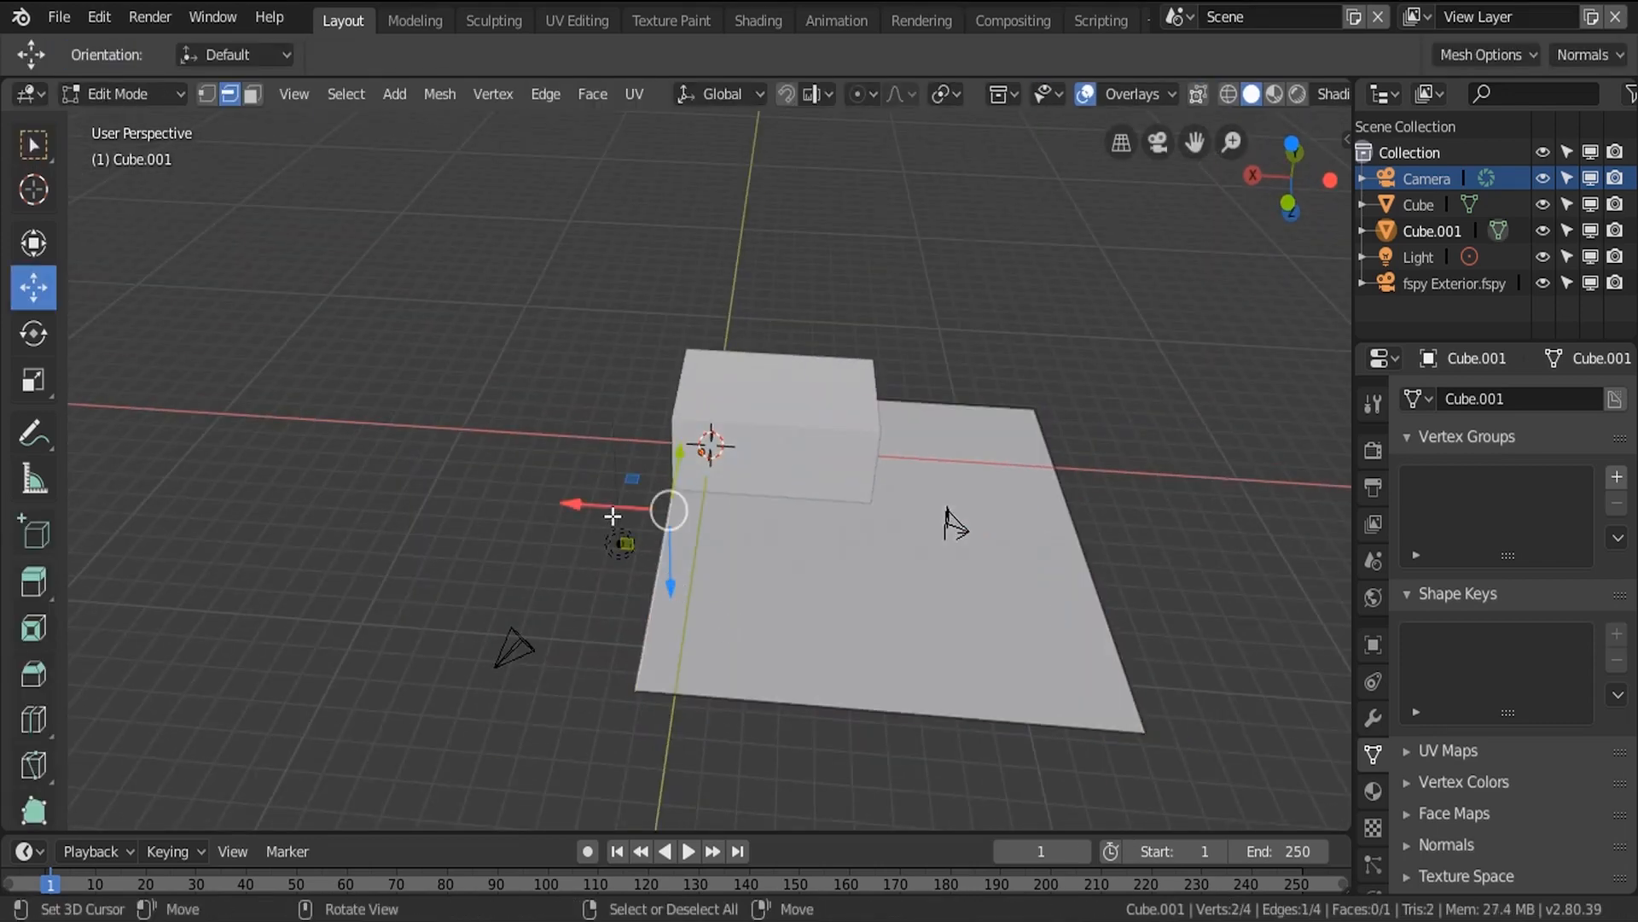
{"action": "left_click_drag", "start_coordinate": [580, 510], "coordinate": [574, 505]}
{"action": "middle_click_drag", "start_coordinate": [573, 504], "coordinate": [605, 507]}
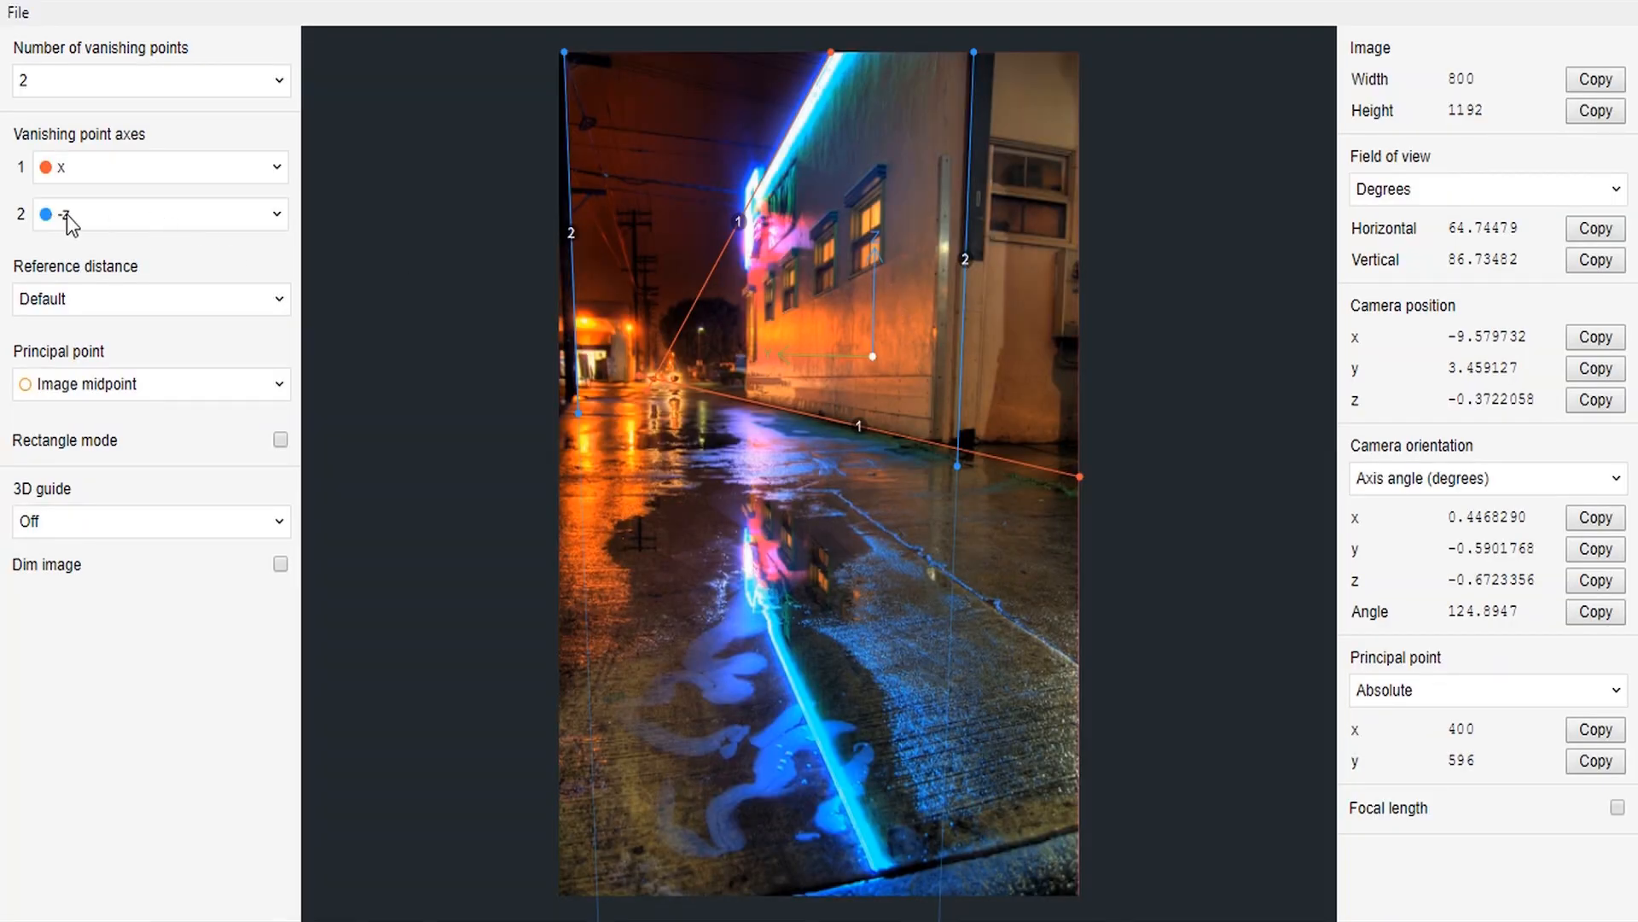
Switch to fSpy, try z as the second vanishing point's axis, and set it back to -z.
{"action": "left_click", "coordinate": [281, 220]}
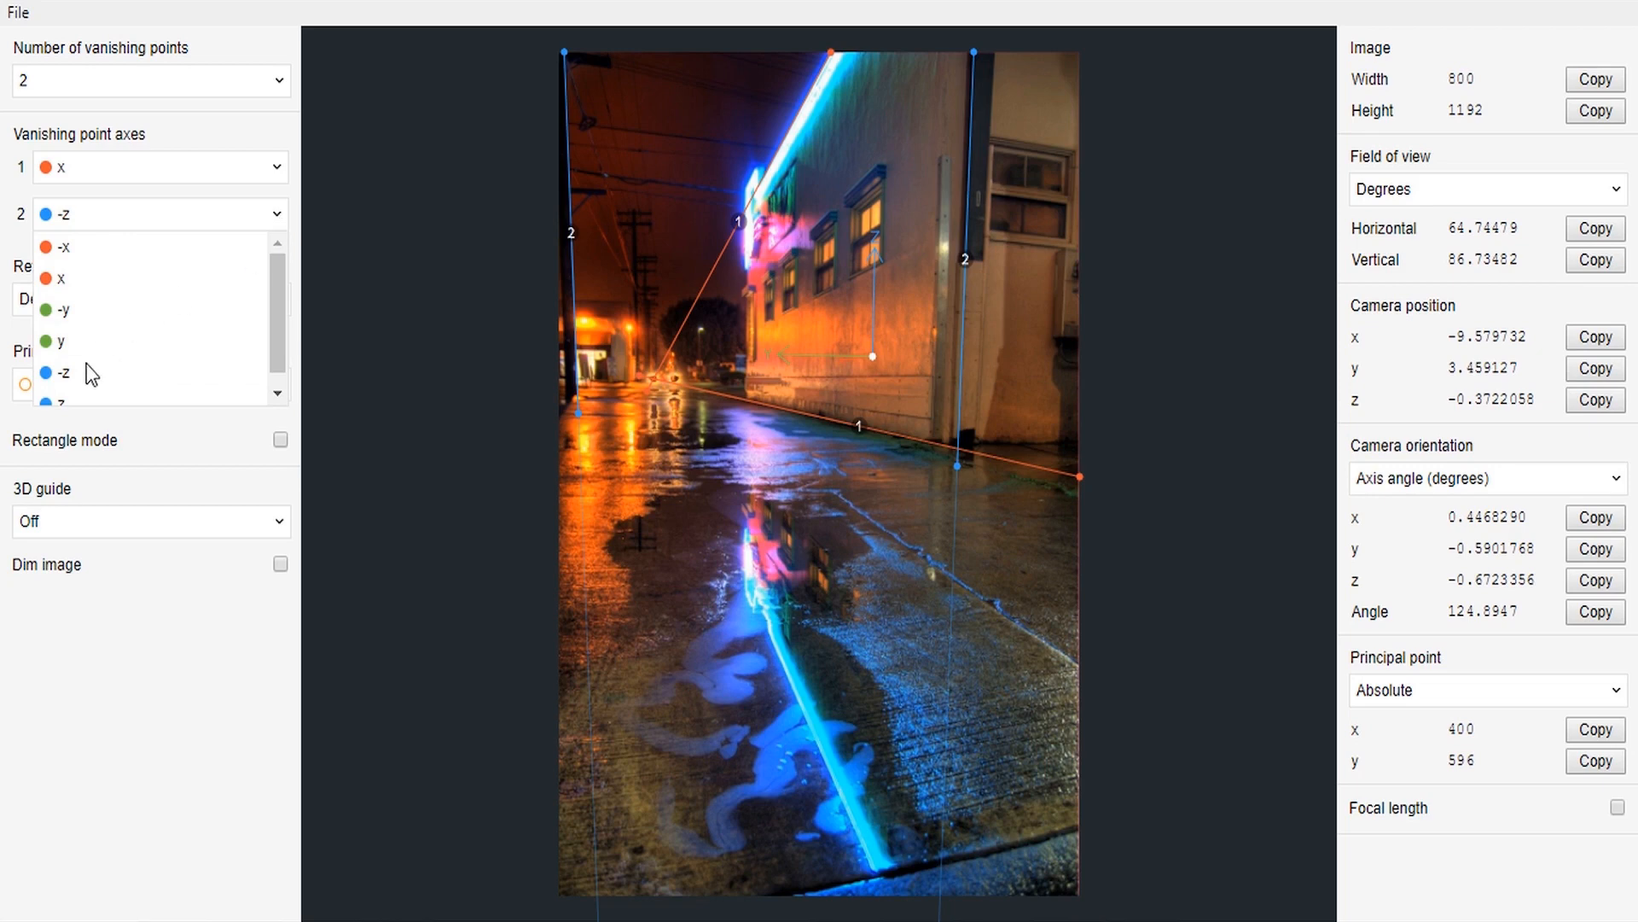
{"action": "left_click", "coordinate": [64, 400]}
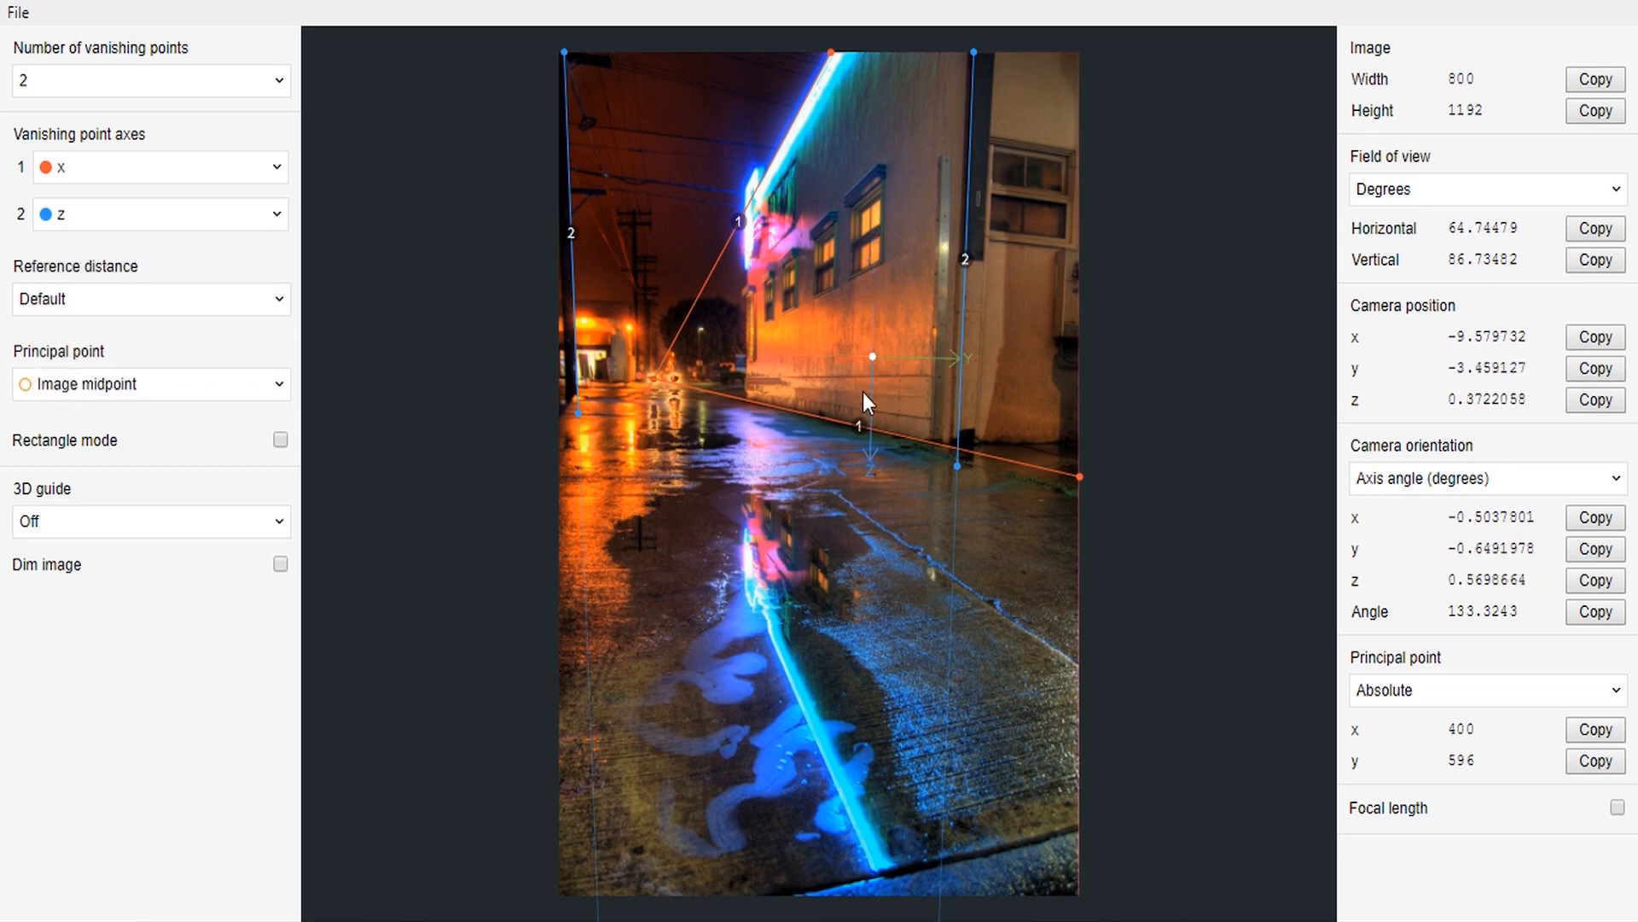
{"action": "left_click", "coordinate": [277, 215]}
{"action": "left_click", "coordinate": [66, 380]}
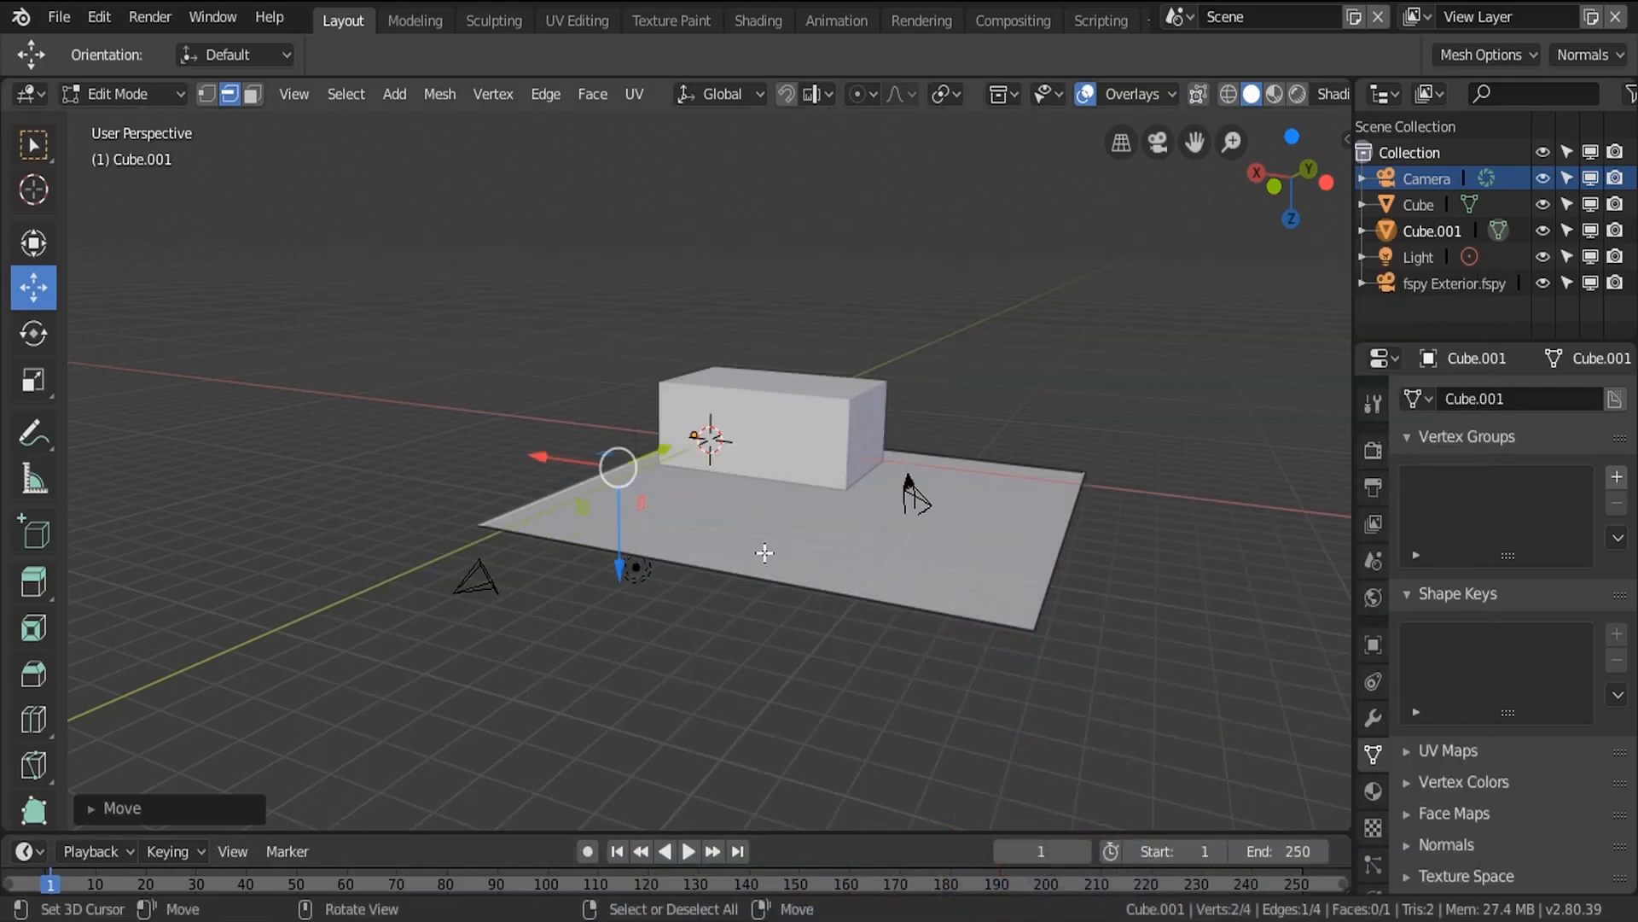
Switch back to Blender, leave Edit Mode on the ground plane and view the scene through the camera.
{"action": "middle_click_drag", "start_coordinate": [765, 553], "coordinate": [826, 600]}
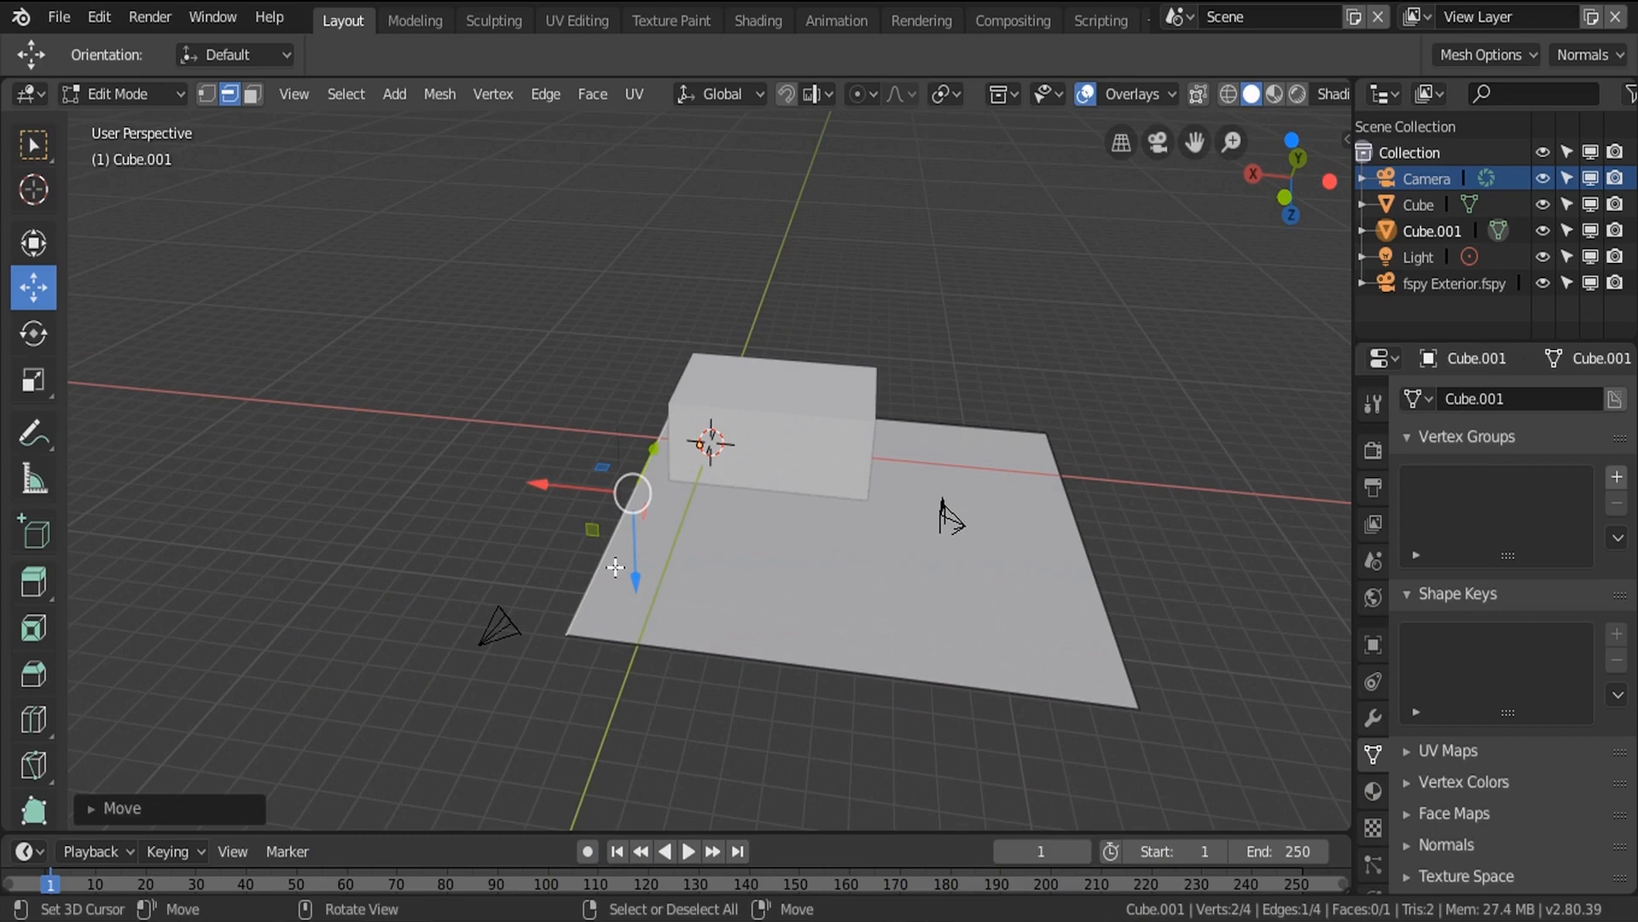
{"action": "key", "text": "Tab"}
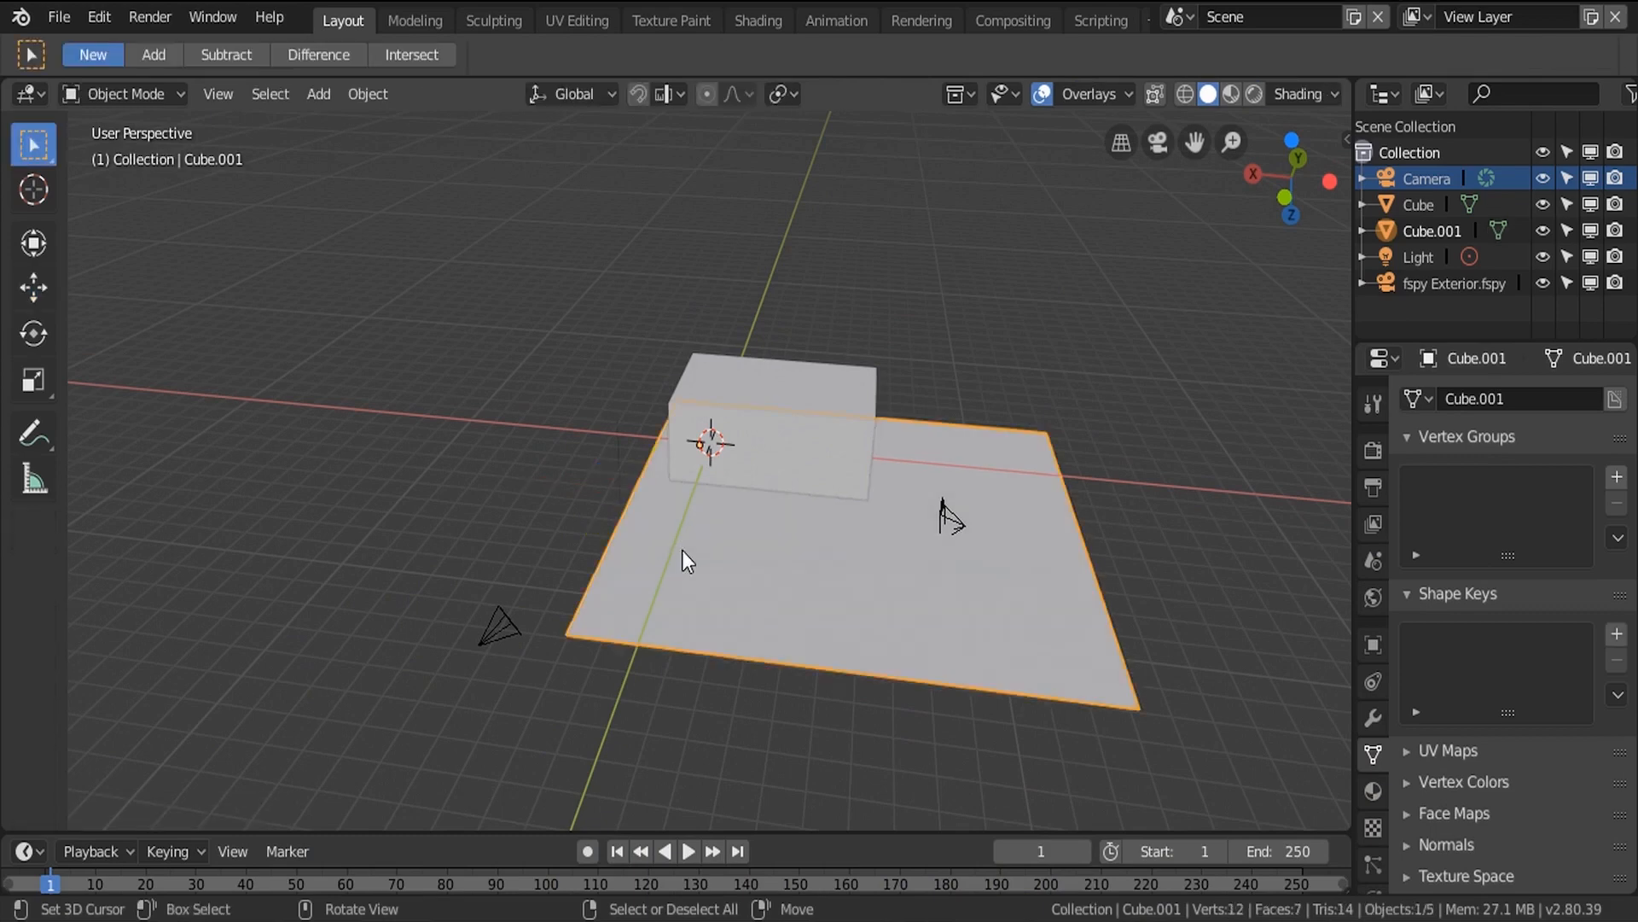
{"action": "key", "text": "KP_0"}
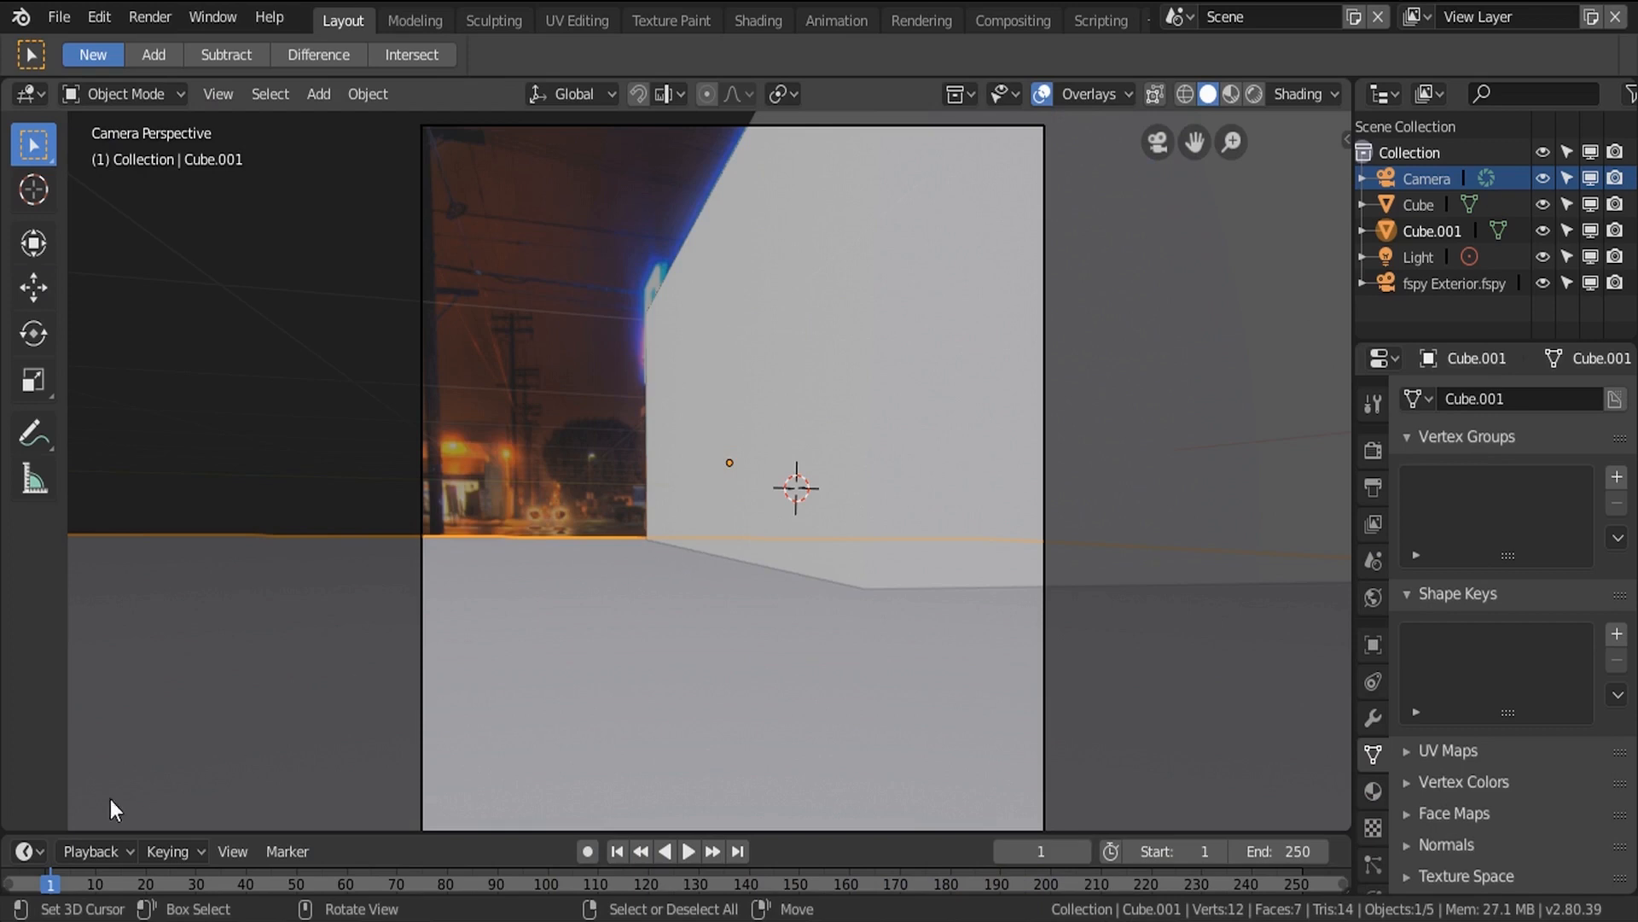
Split the 3D viewport into two side-by-side views, one keeping the camera view and one orbited to a user perspective of the scene.
{"action": "left_click_drag", "start_coordinate": [18, 821], "coordinate": [731, 795]}
{"action": "scroll", "coordinate": [1088, 512], "scroll_direction": "down", "scroll_amount": 7, "text": "shift"}
{"action": "scroll", "coordinate": [1084, 507], "scroll_direction": "up", "scroll_amount": 3}
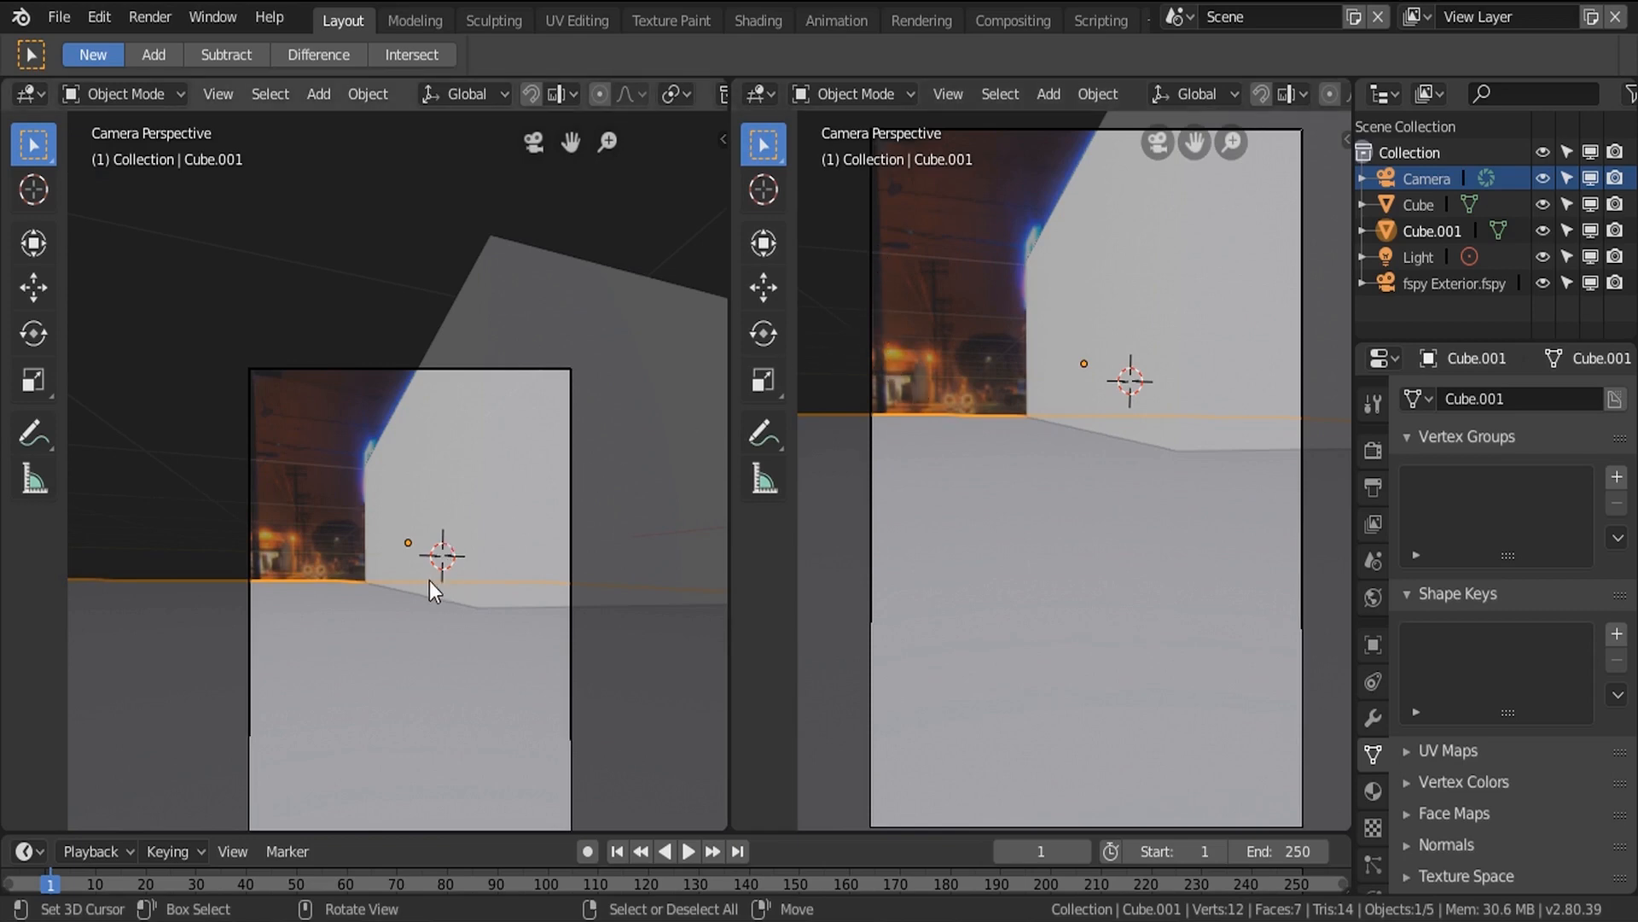
{"action": "middle_click_drag", "start_coordinate": [428, 580], "coordinate": [449, 503]}
{"action": "scroll", "coordinate": [407, 481], "scroll_direction": "down", "scroll_amount": 3}
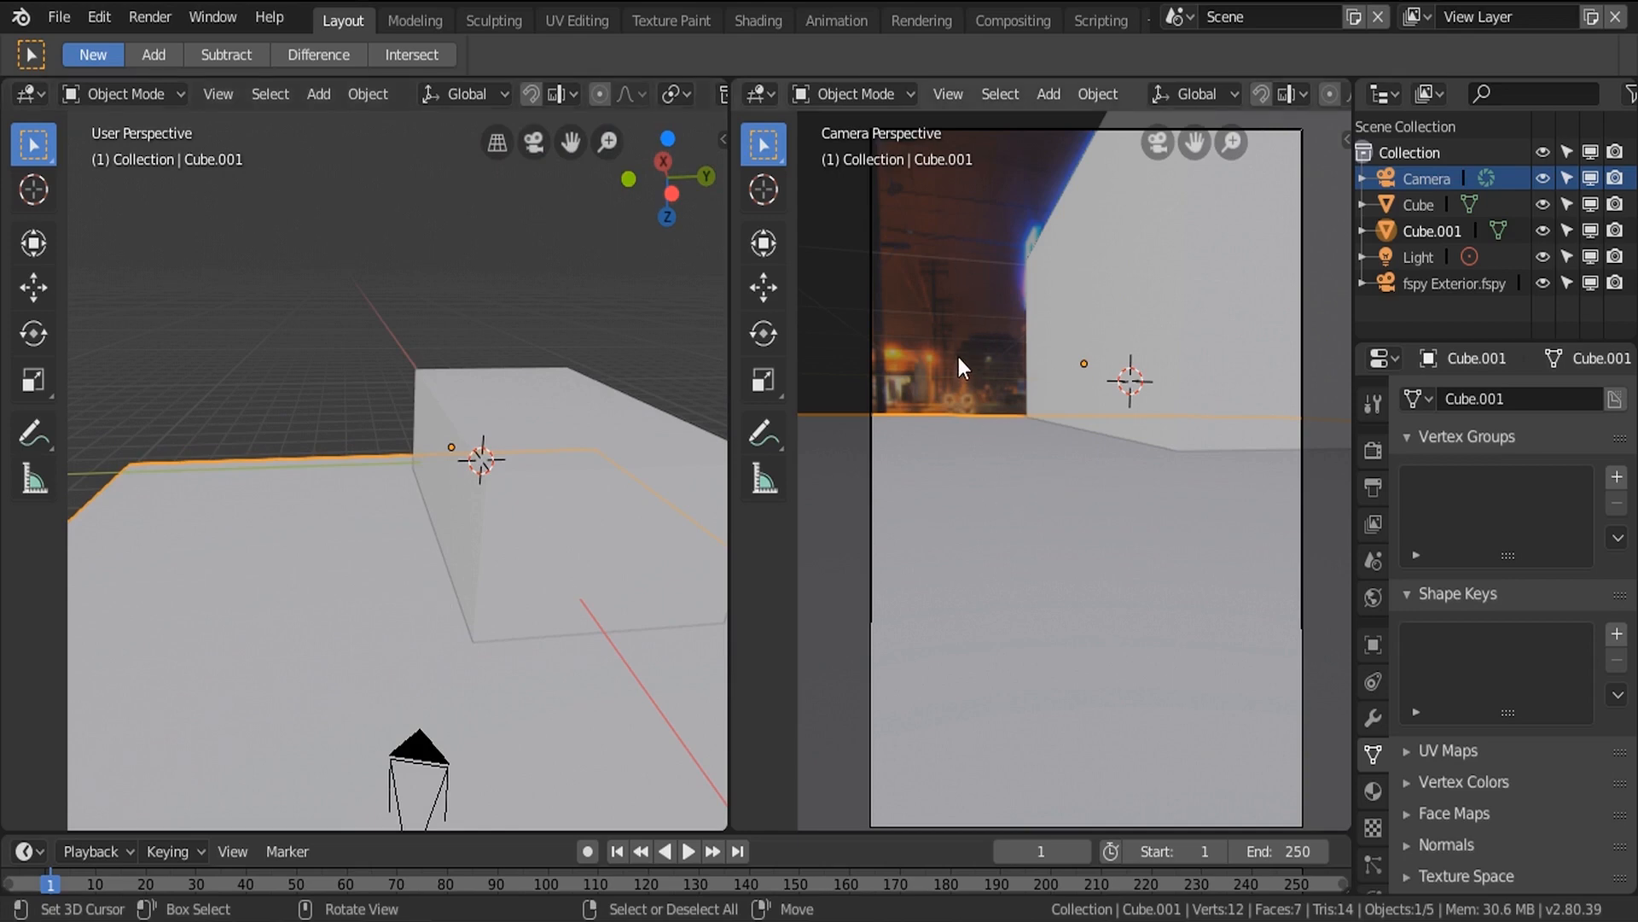
{"action": "middle_click_drag", "start_coordinate": [444, 546], "coordinate": [381, 575]}
Edit the ground plane, snap the 3D cursor to its selected far edge and return to Object Mode.
{"action": "key", "text": "Tab"}
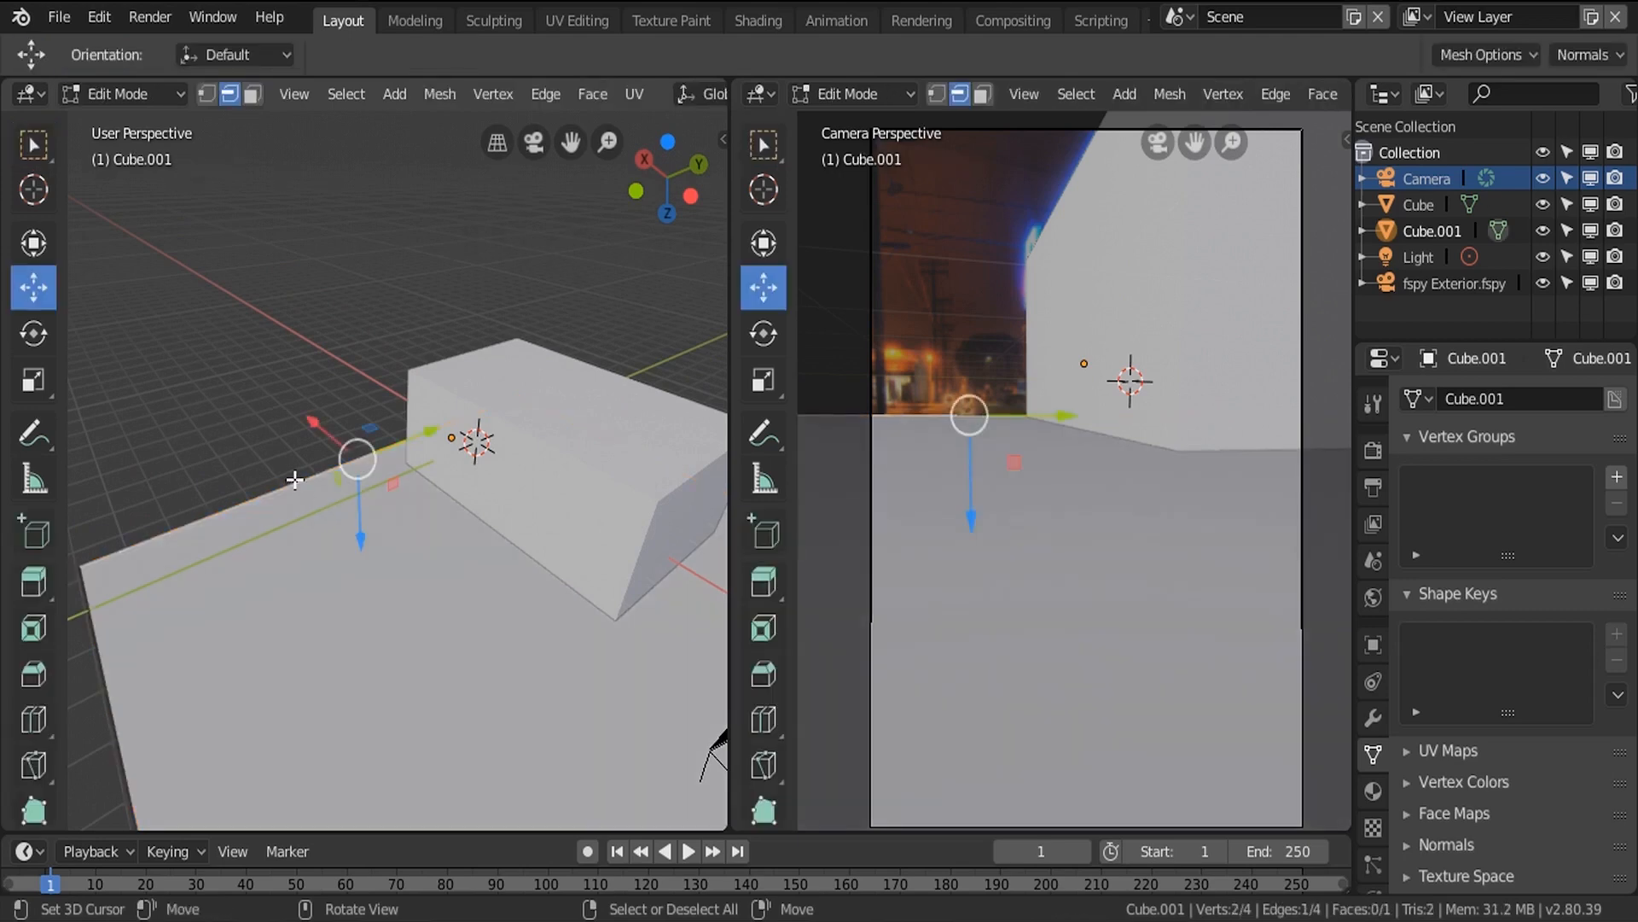
{"action": "key", "text": "shift+s"}
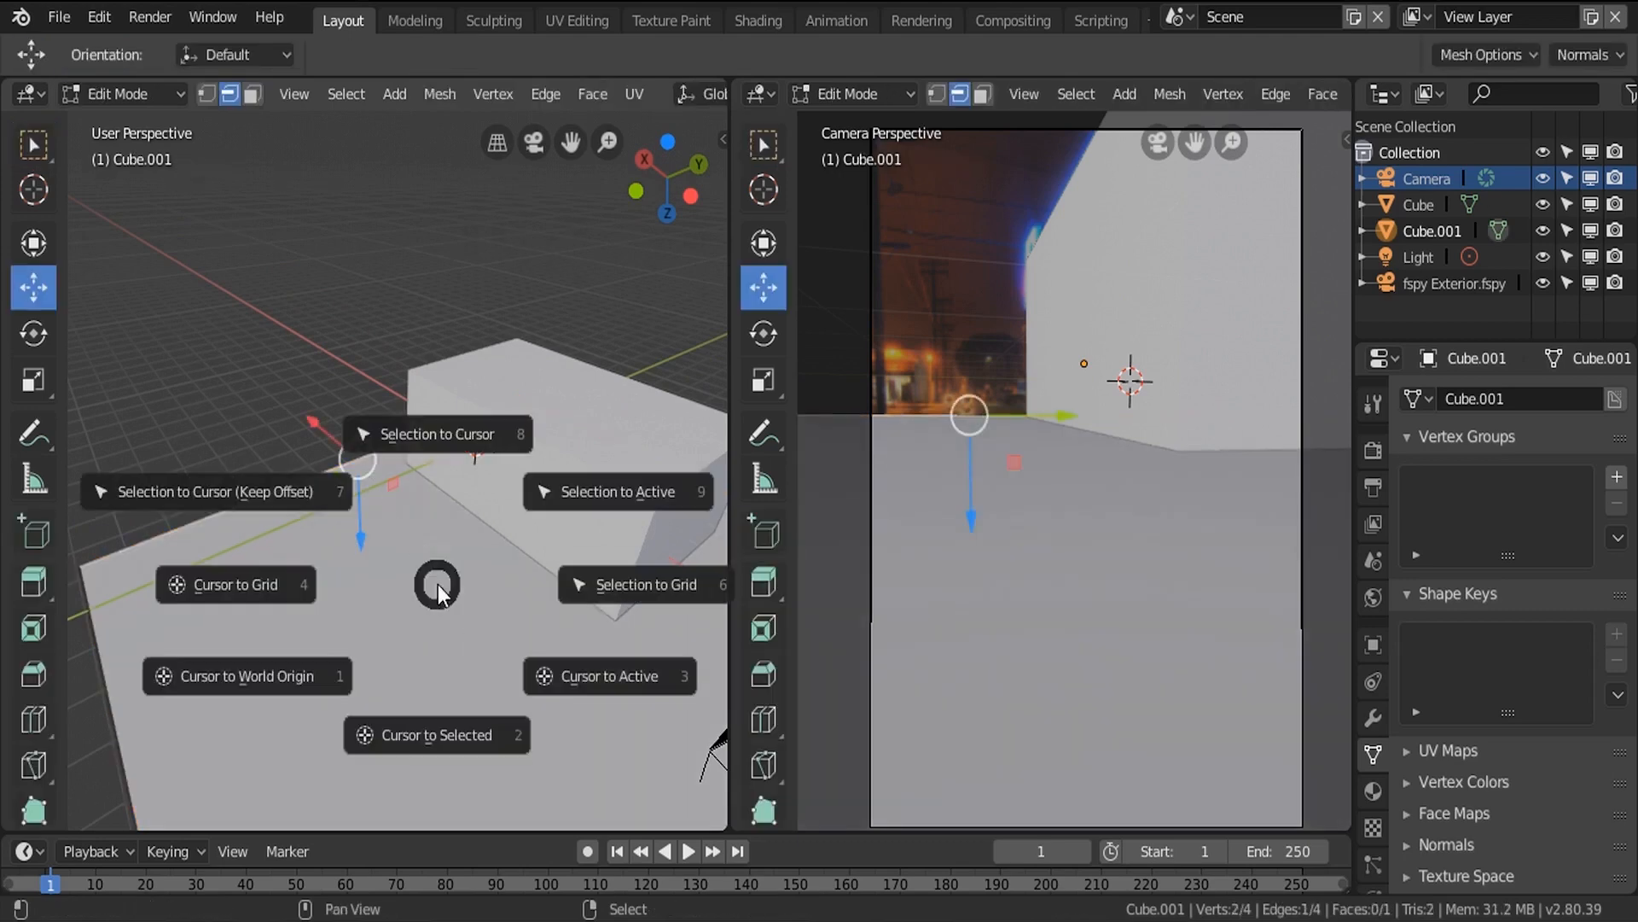
{"action": "left_click", "coordinate": [435, 727]}
{"action": "key", "text": "Tab"}
Add a cylinder mesh at the 3D cursor on the ground plane's far edge and set its vertices to 12.
{"action": "key", "text": "shift+a"}
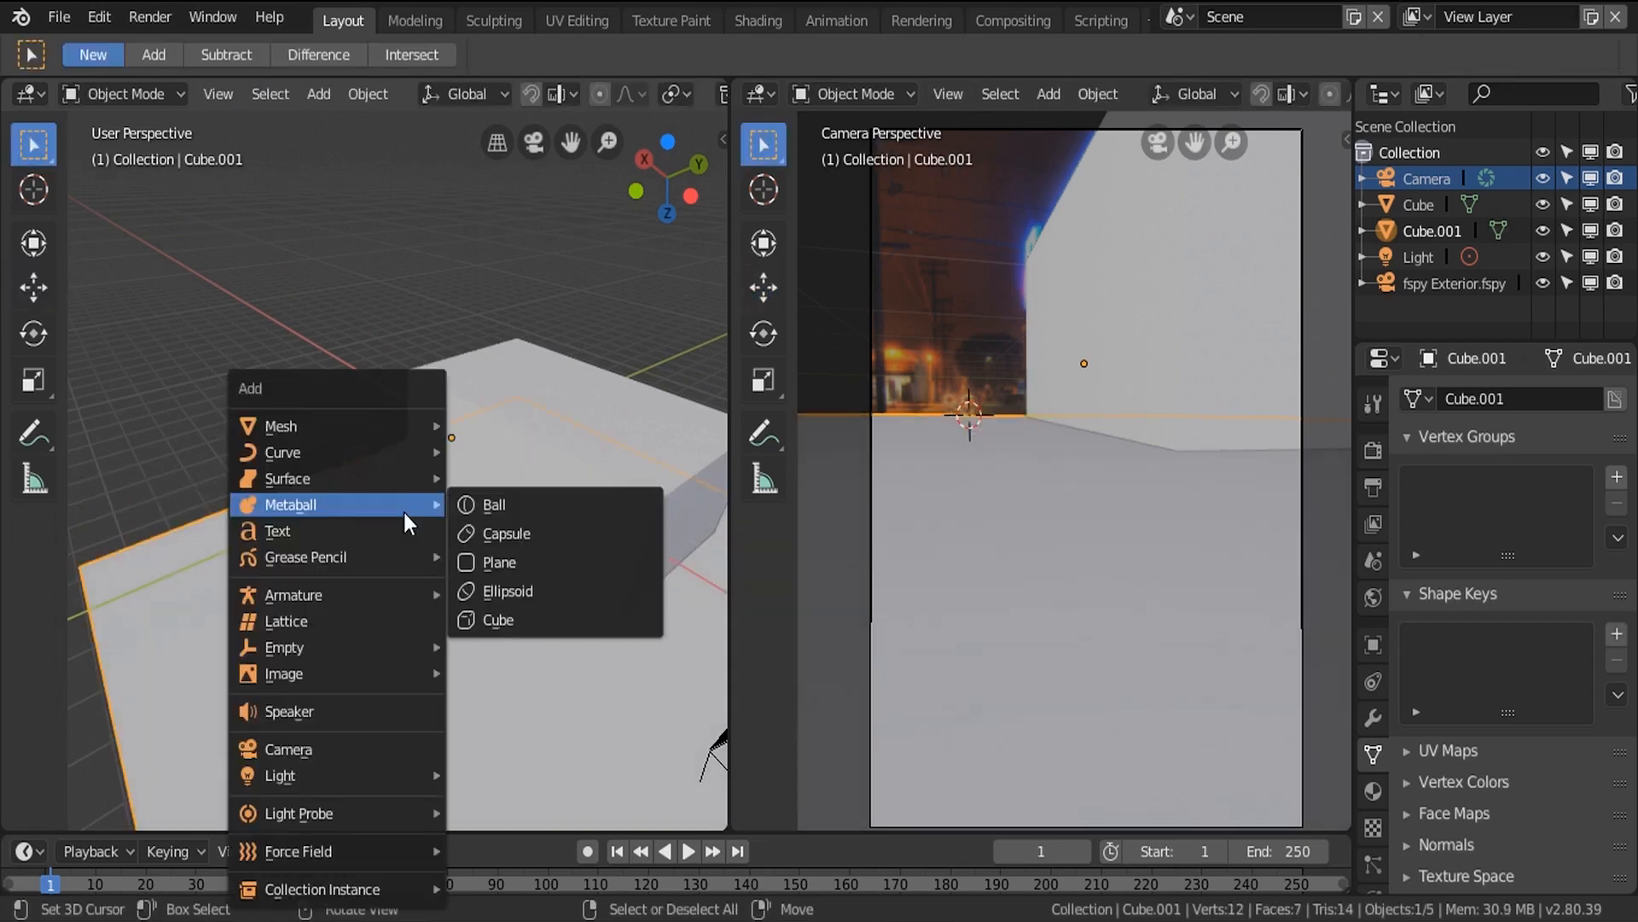
{"action": "mouse_move", "coordinate": [393, 425]}
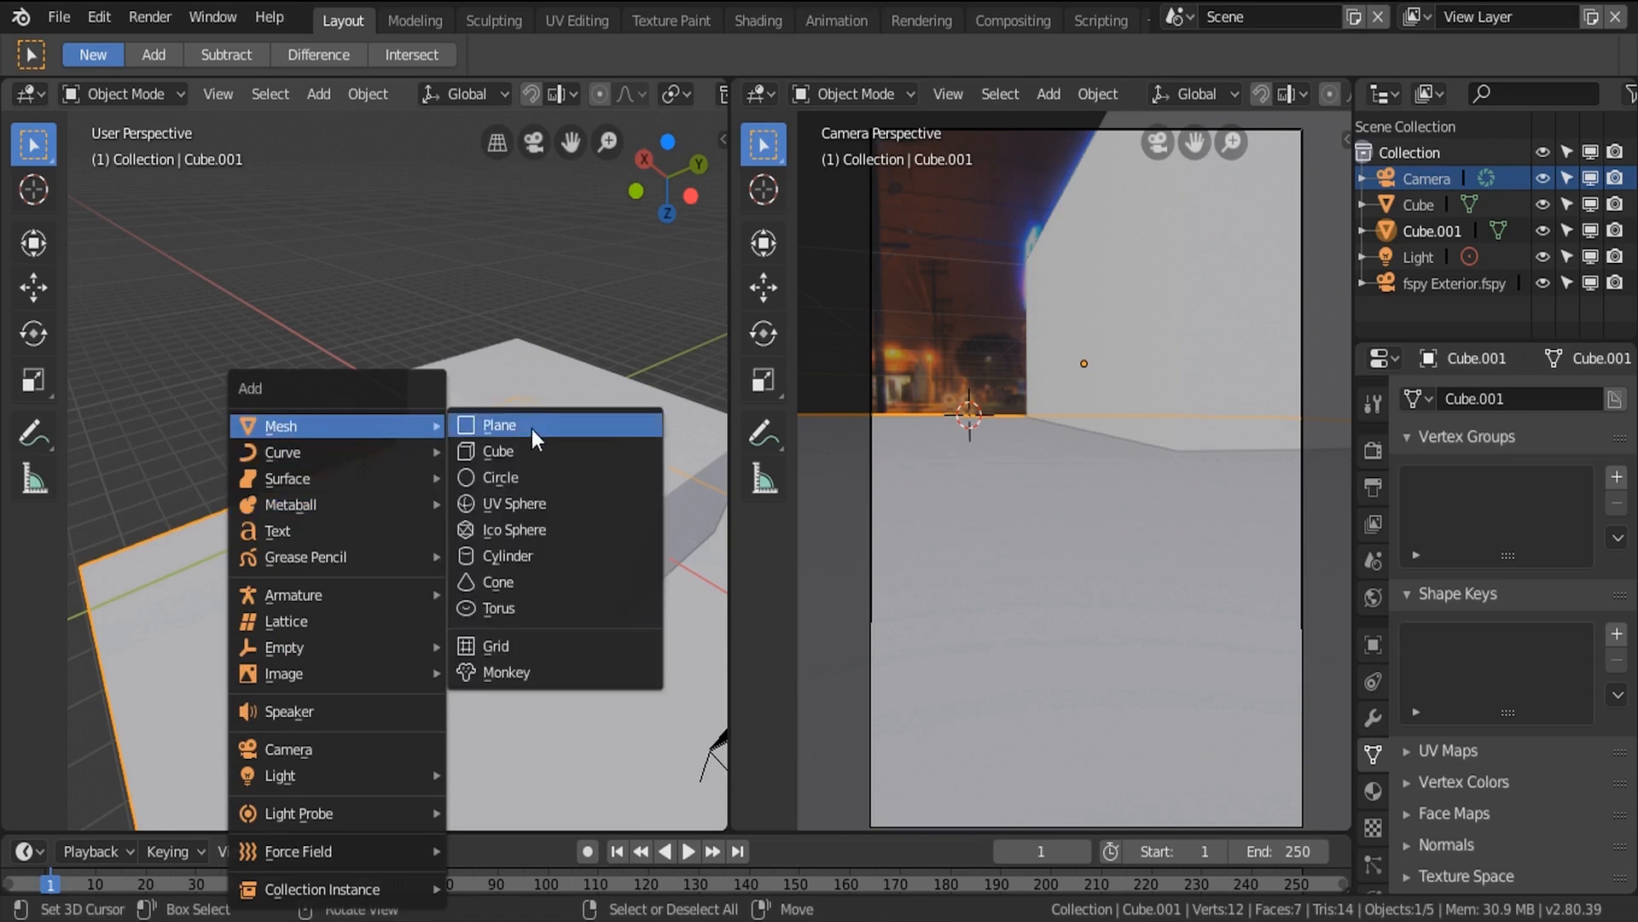
{"action": "left_click", "coordinate": [524, 556]}
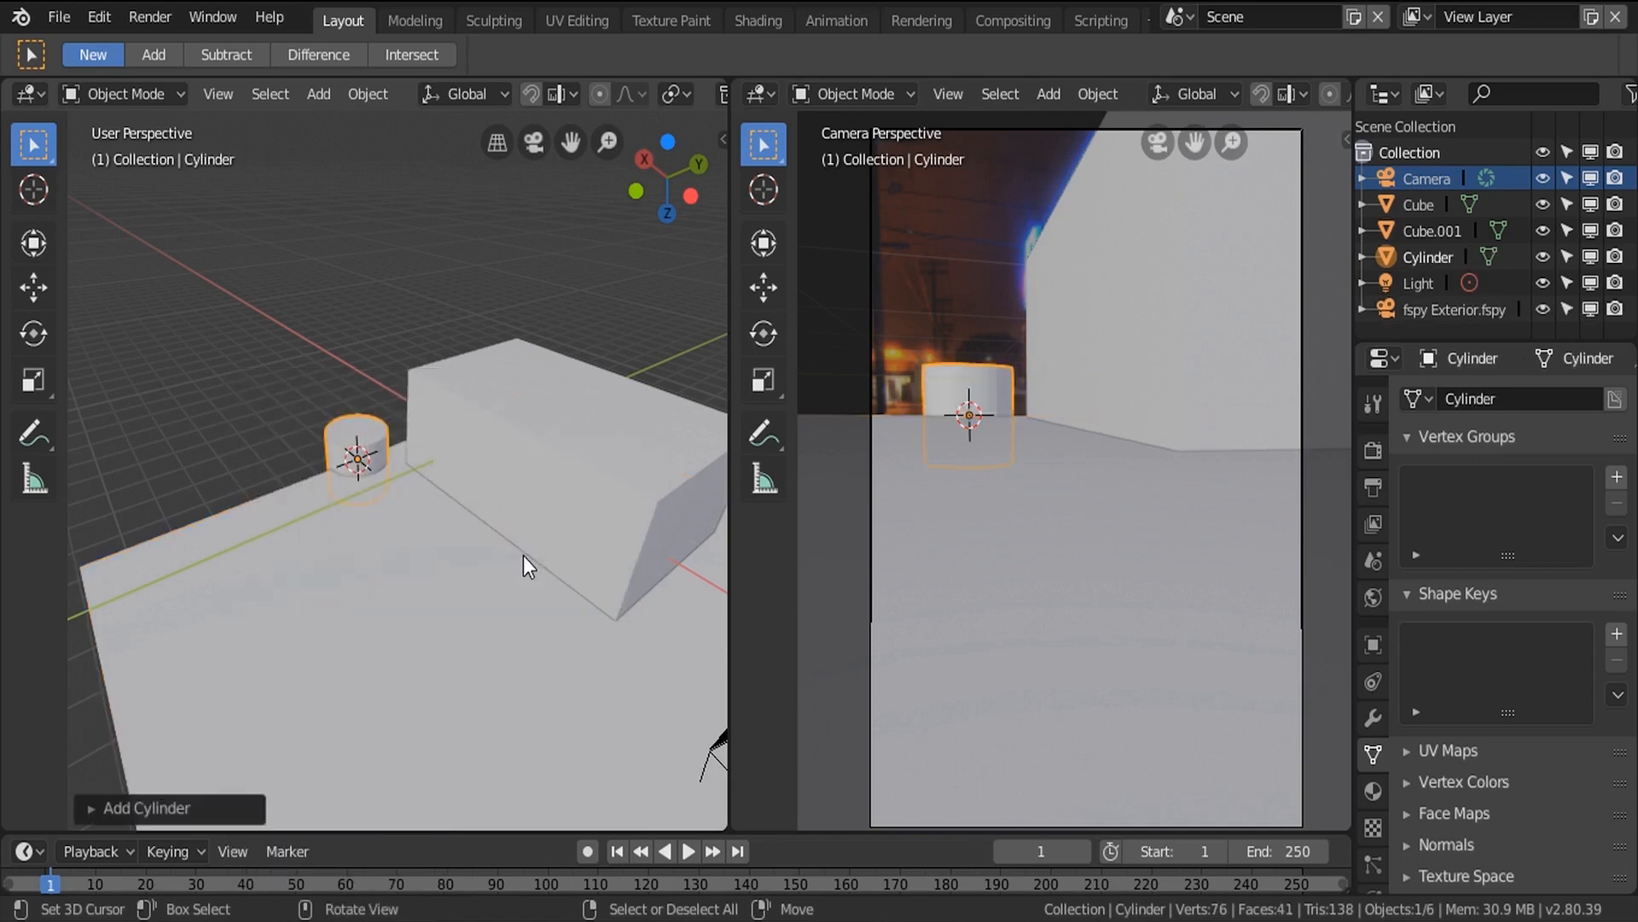
{"action": "left_click", "coordinate": [126, 803]}
{"action": "left_click", "coordinate": [330, 496]}
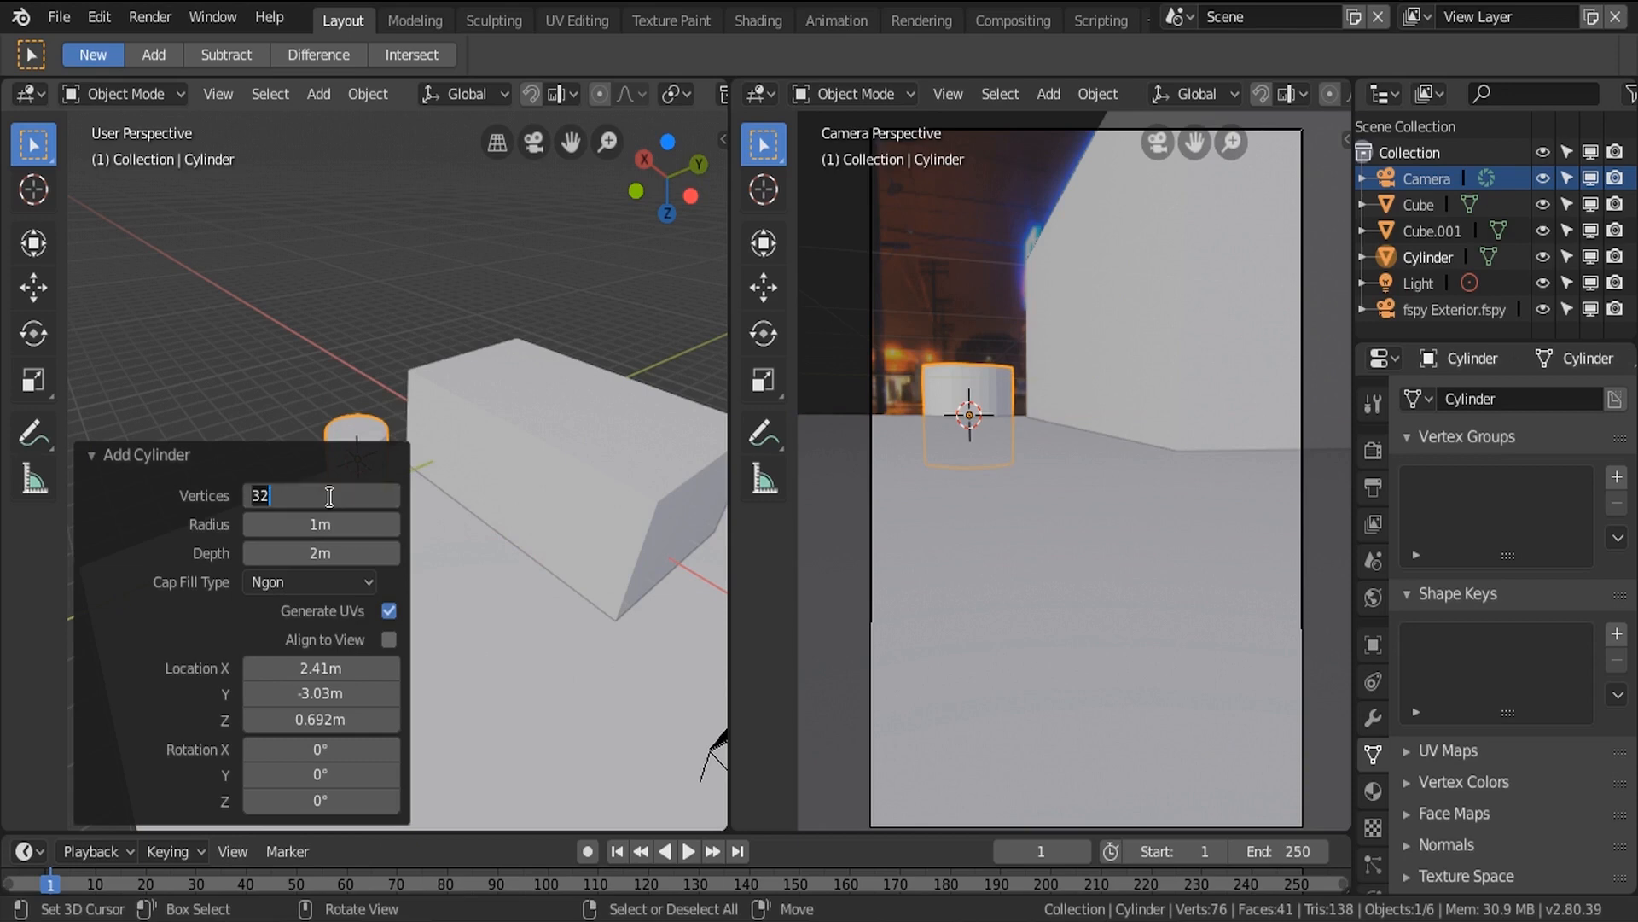
{"action": "type", "text": "12"}
{"action": "key", "text": "Return"}
{"action": "left_click", "coordinate": [507, 381]}
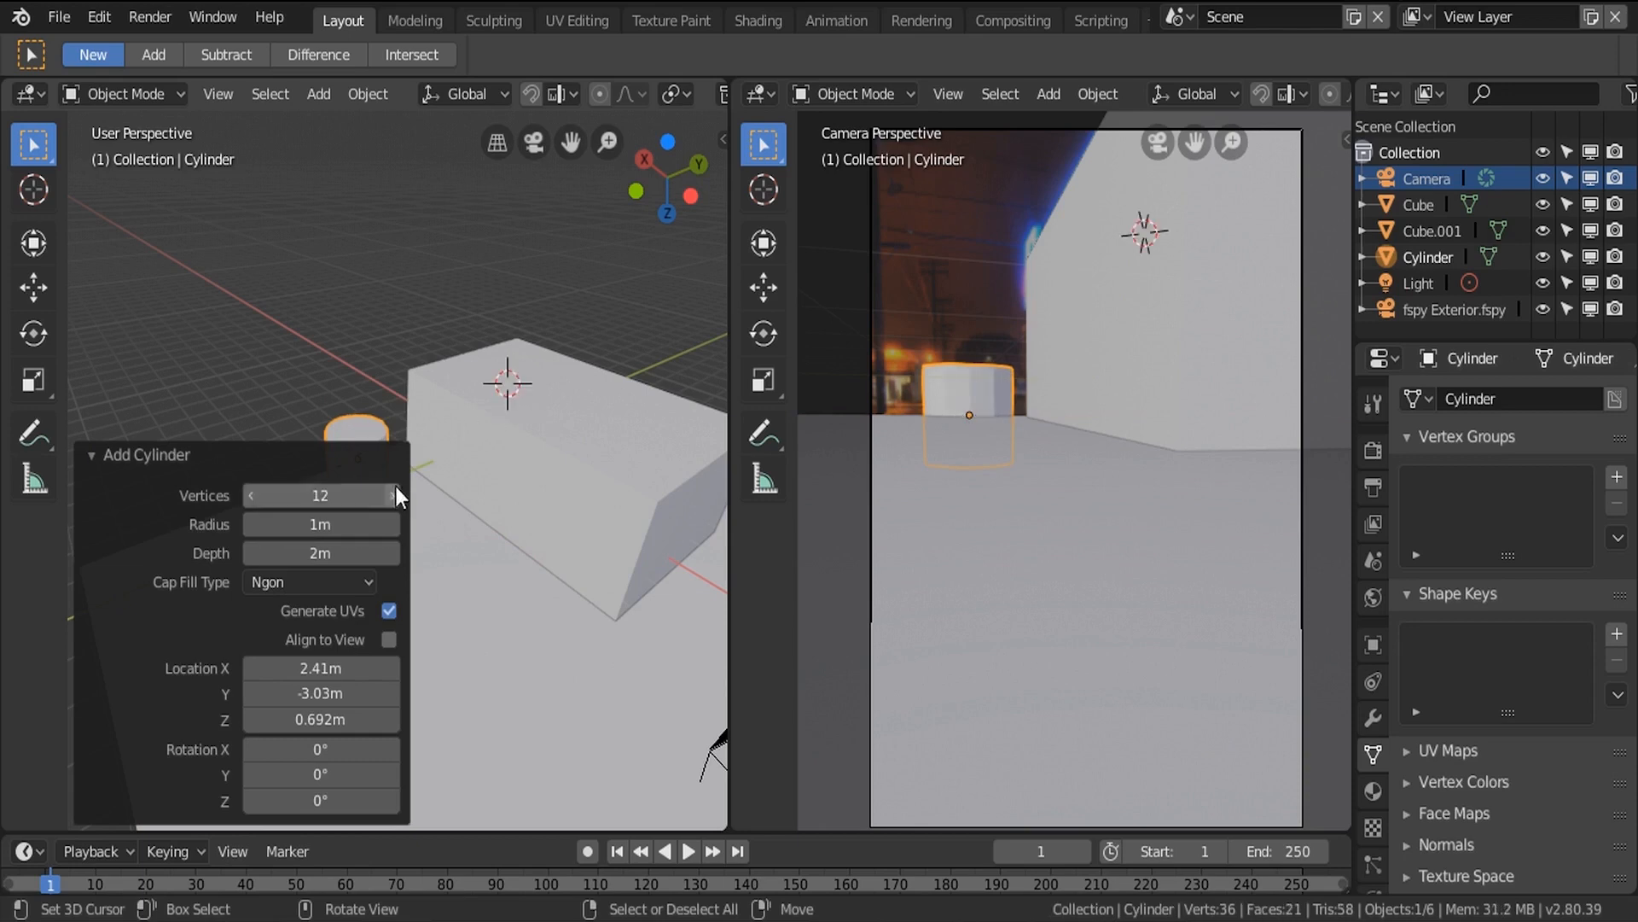
{"action": "left_click", "coordinate": [365, 378]}
{"action": "left_click", "coordinate": [95, 457]}
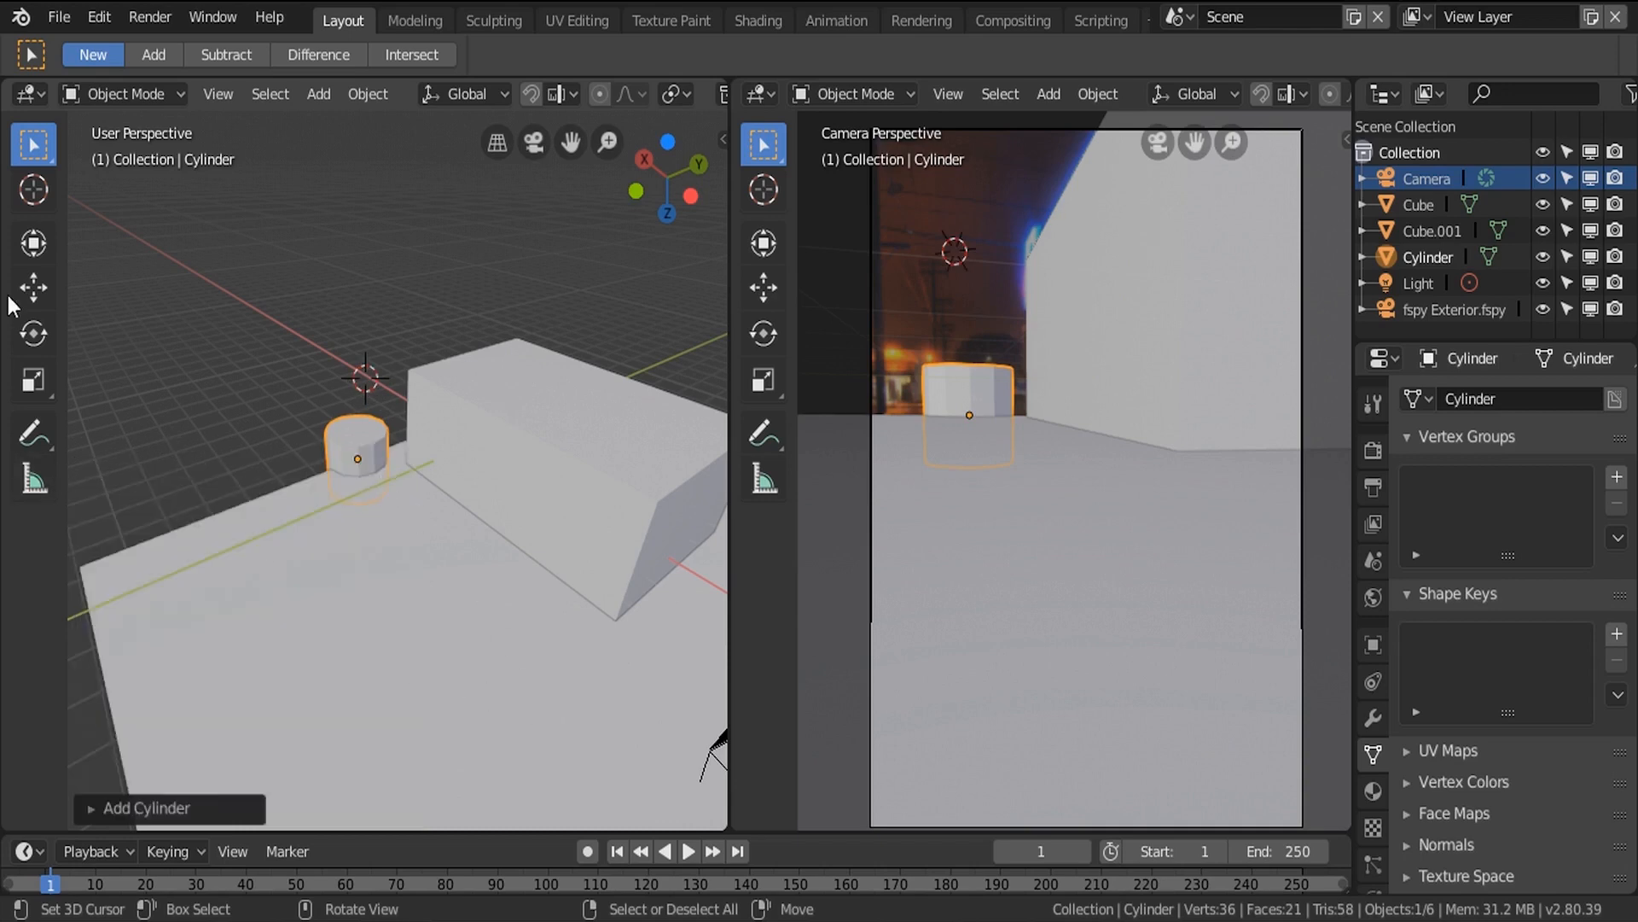
Move the cylinder along Y to the photo's left border and scale it down in X and Y only to a thin pole.
{"action": "left_click", "coordinate": [33, 288]}
{"action": "left_click_drag", "start_coordinate": [393, 447], "coordinate": [365, 470]}
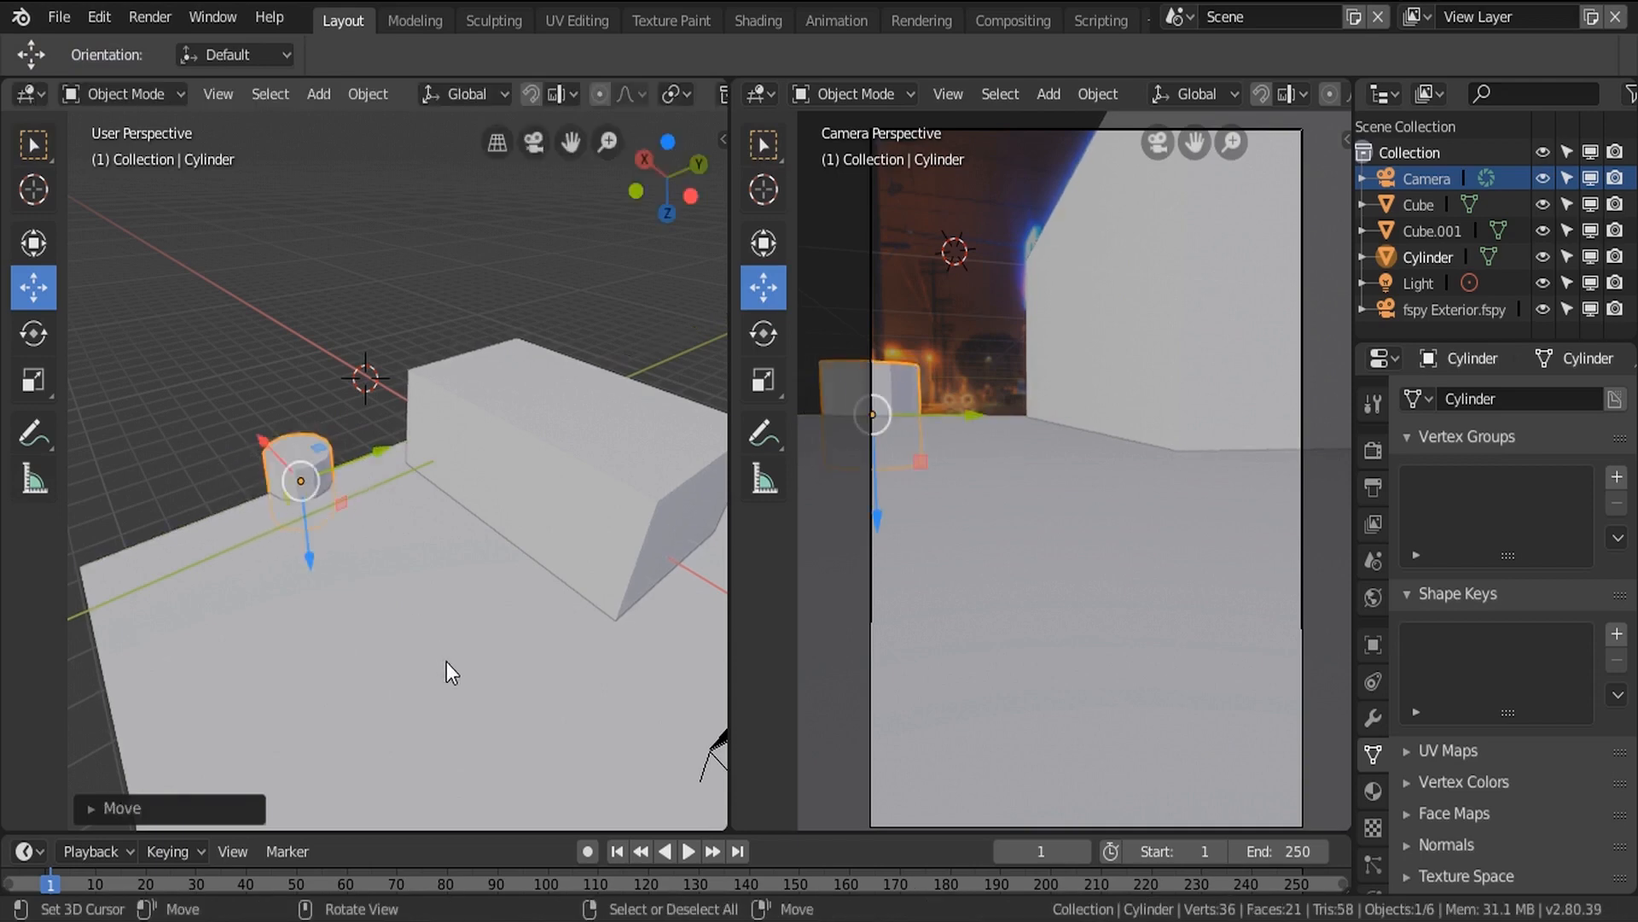
{"action": "key", "text": "s"}
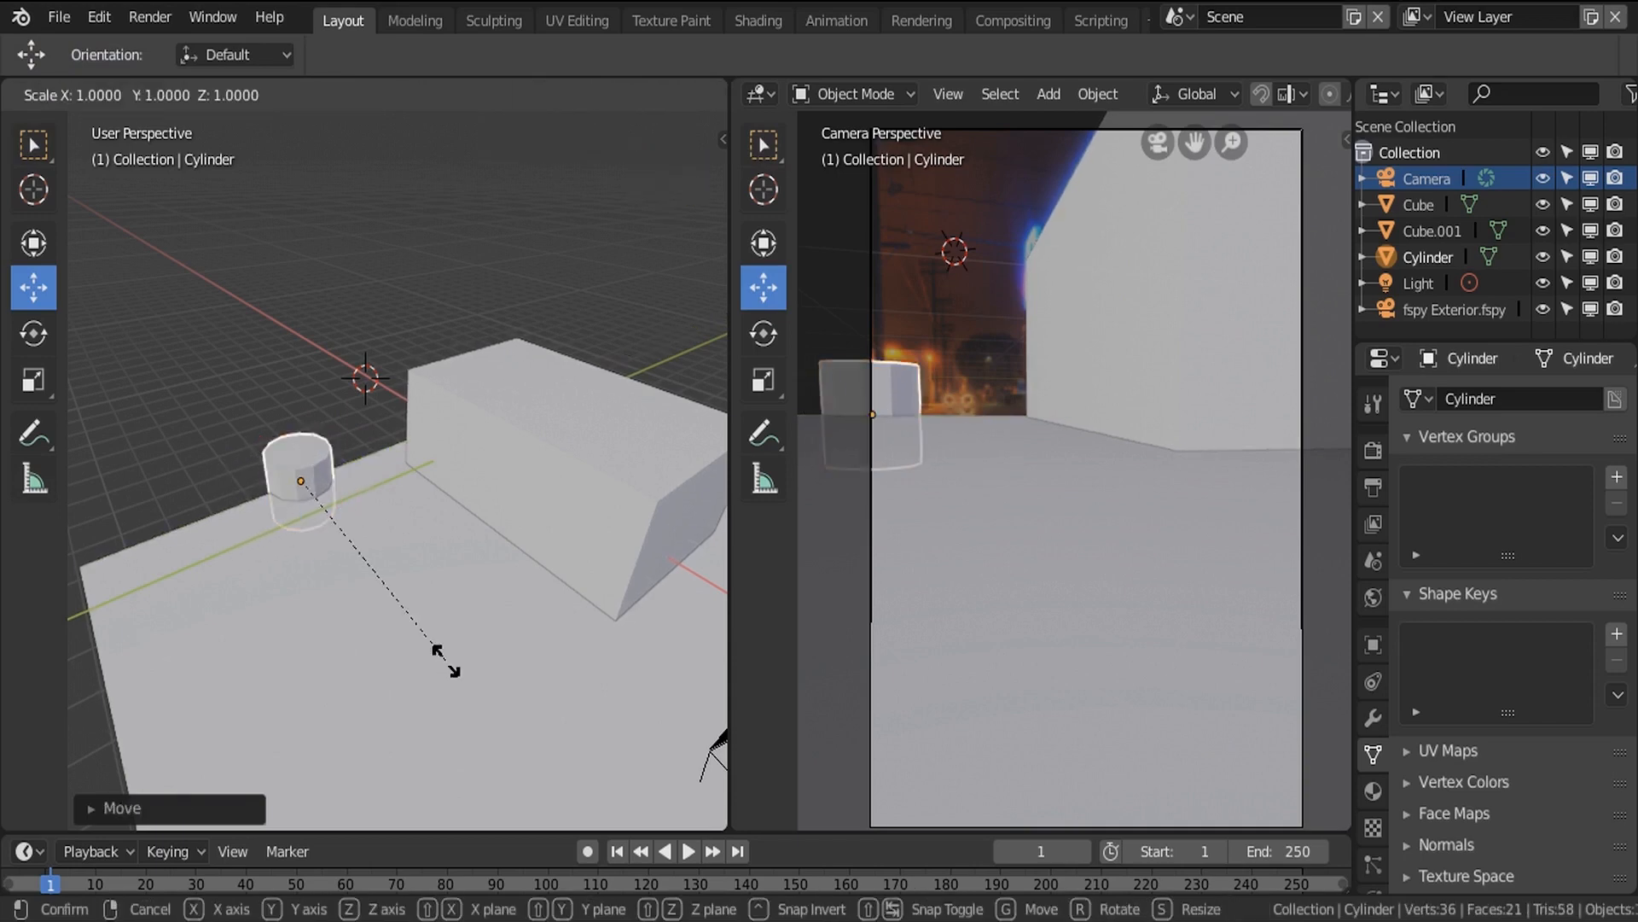
{"action": "key", "text": "shift+z"}
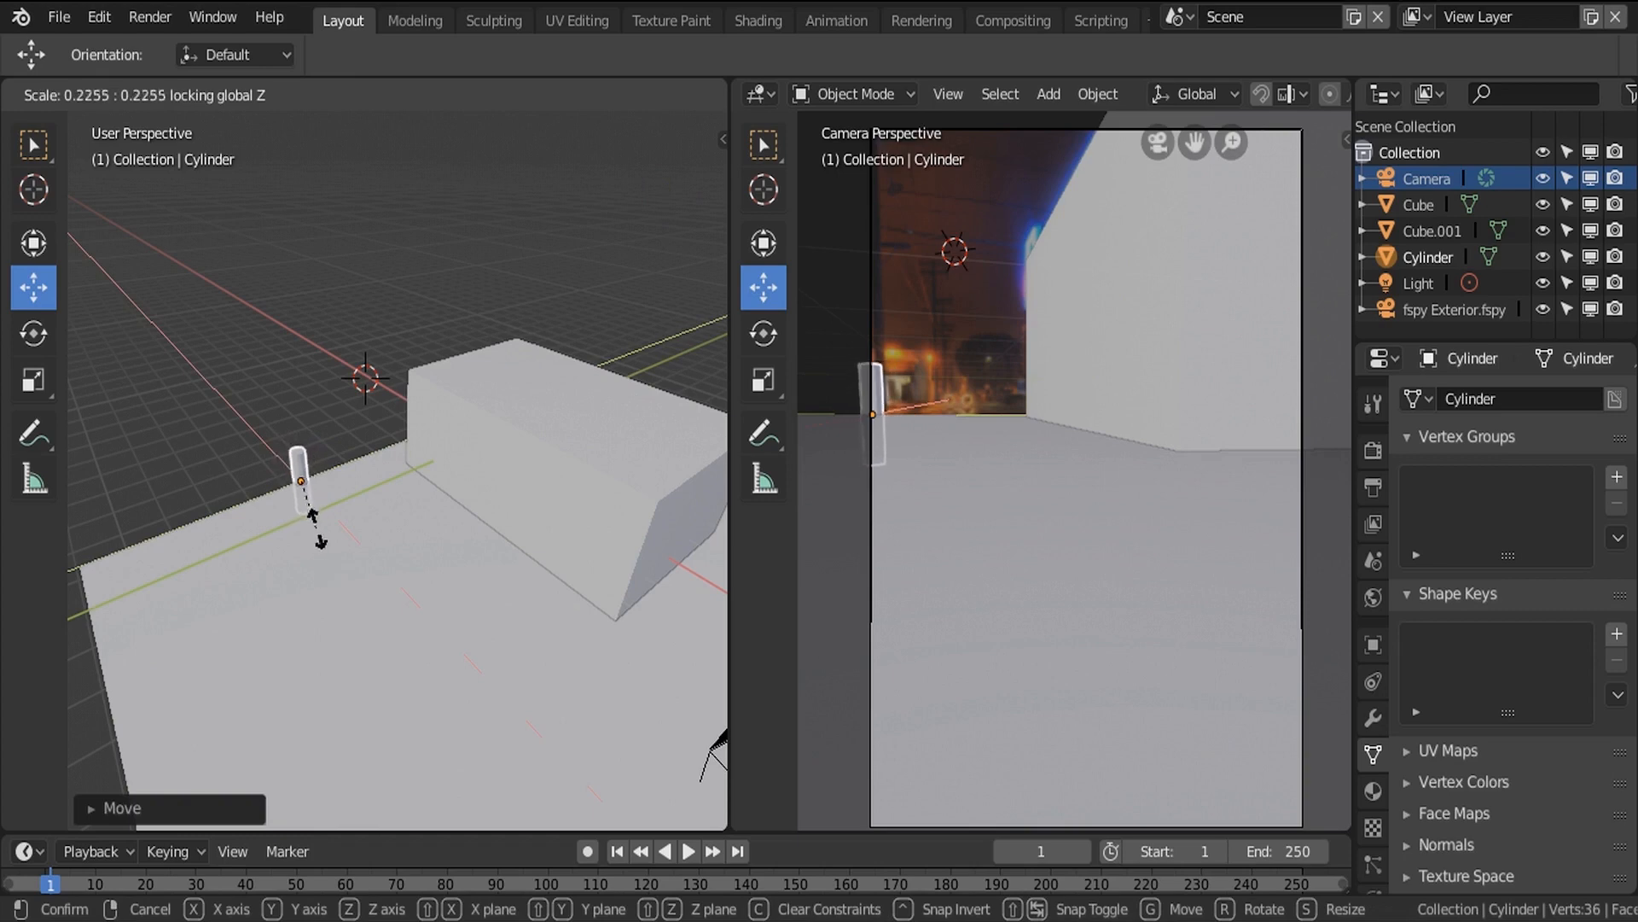
{"action": "left_click", "coordinate": [316, 515]}
Raise the pole along Z and stretch it along Z until its lower end reaches below the ground plane.
{"action": "left_click_drag", "start_coordinate": [312, 546], "coordinate": [309, 423]}
{"action": "key", "text": "s"}
{"action": "key", "text": "Escape"}
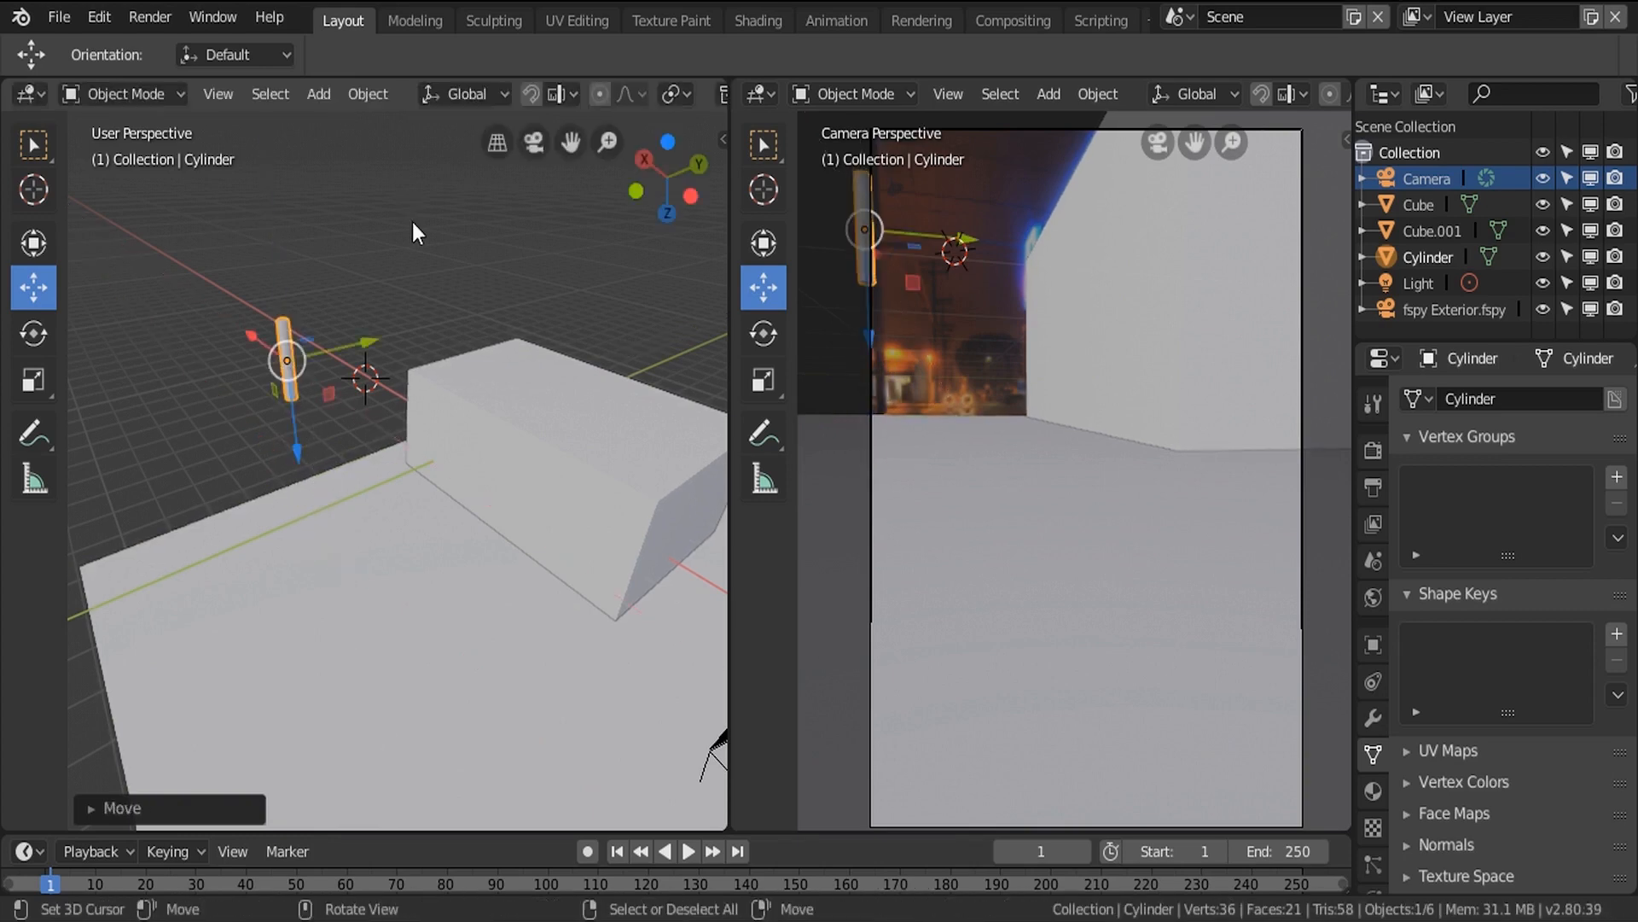
{"action": "key", "text": "s"}
{"action": "key", "text": "z"}
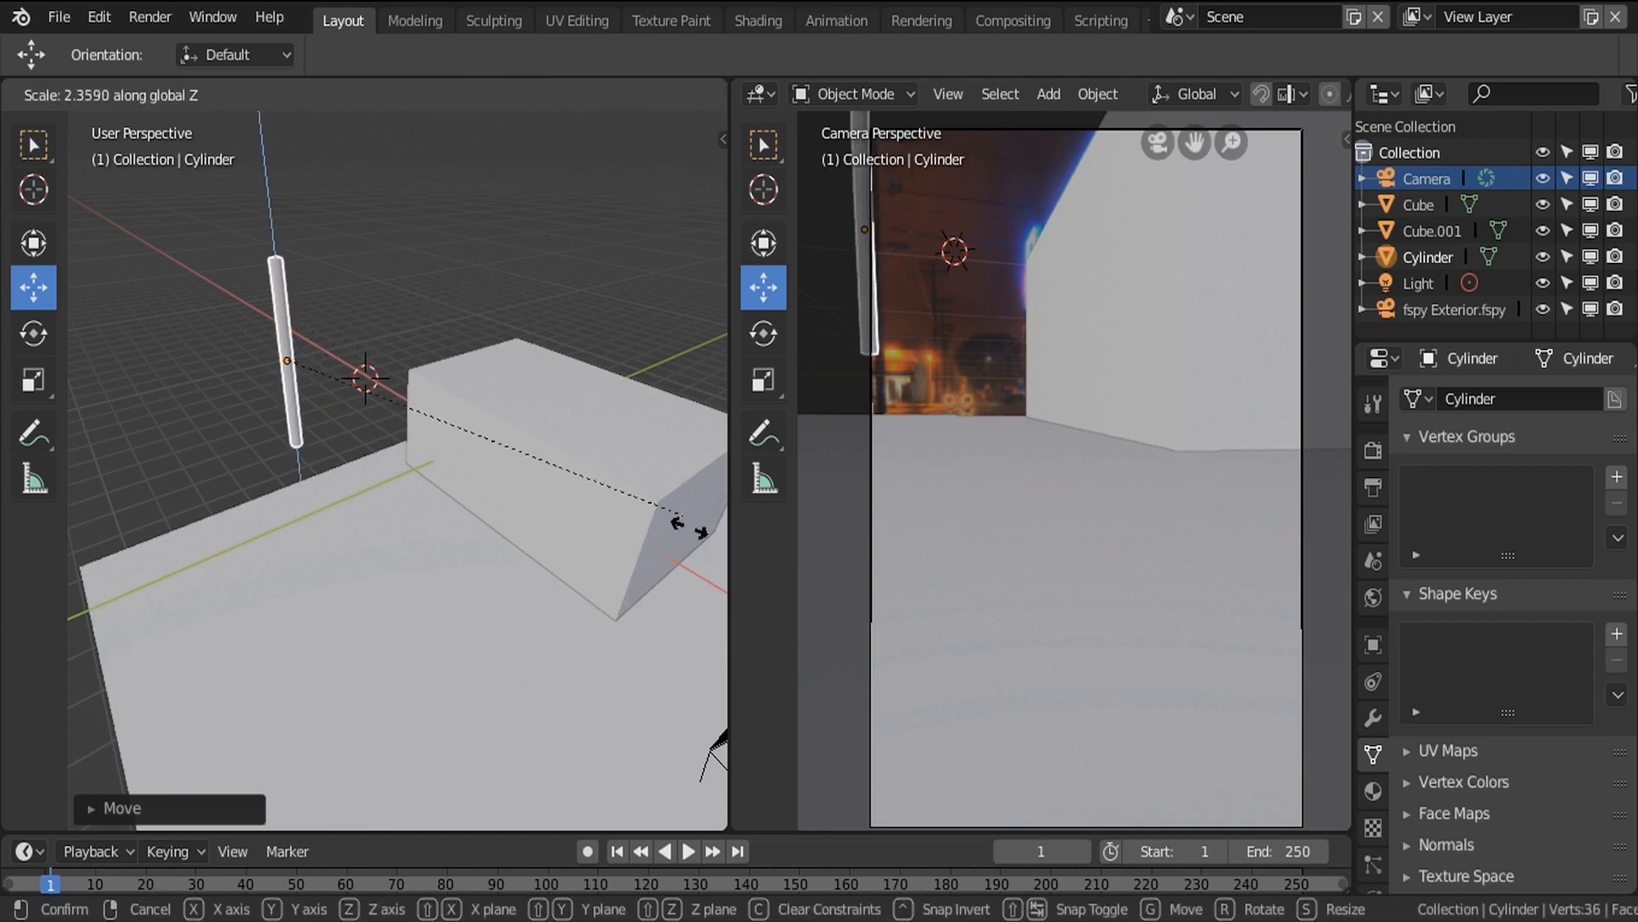
{"action": "left_click", "coordinate": [266, 691]}
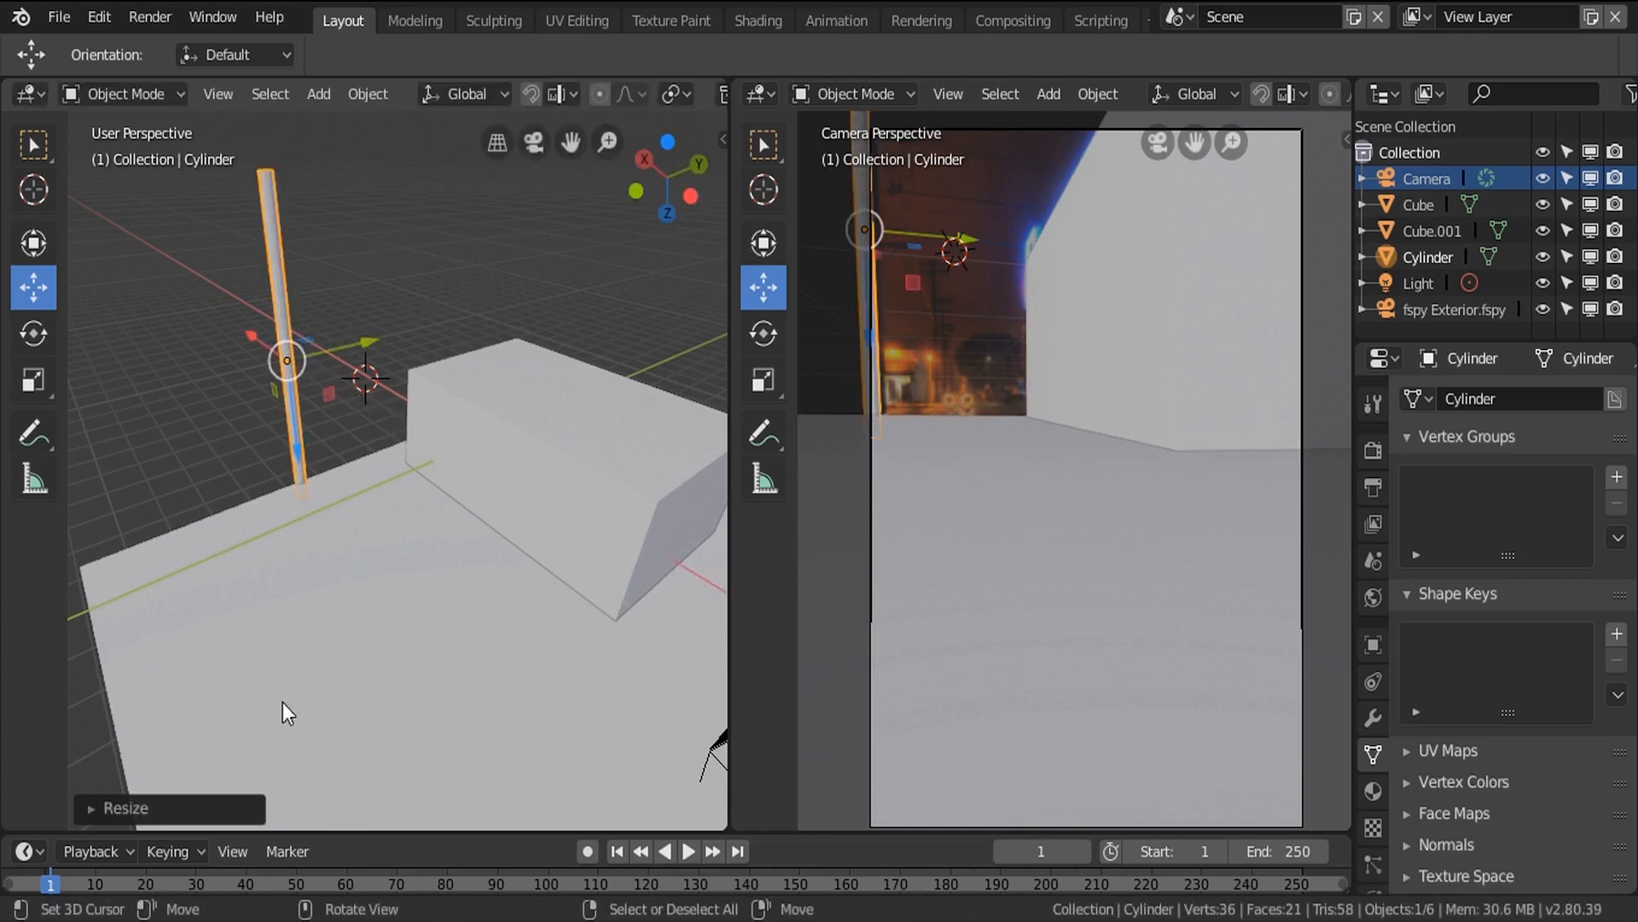
Move the pole about 0.28 m along Y so that it stands inside the photo's left border.
{"action": "middle_click_drag", "start_coordinate": [399, 430], "coordinate": [501, 422]}
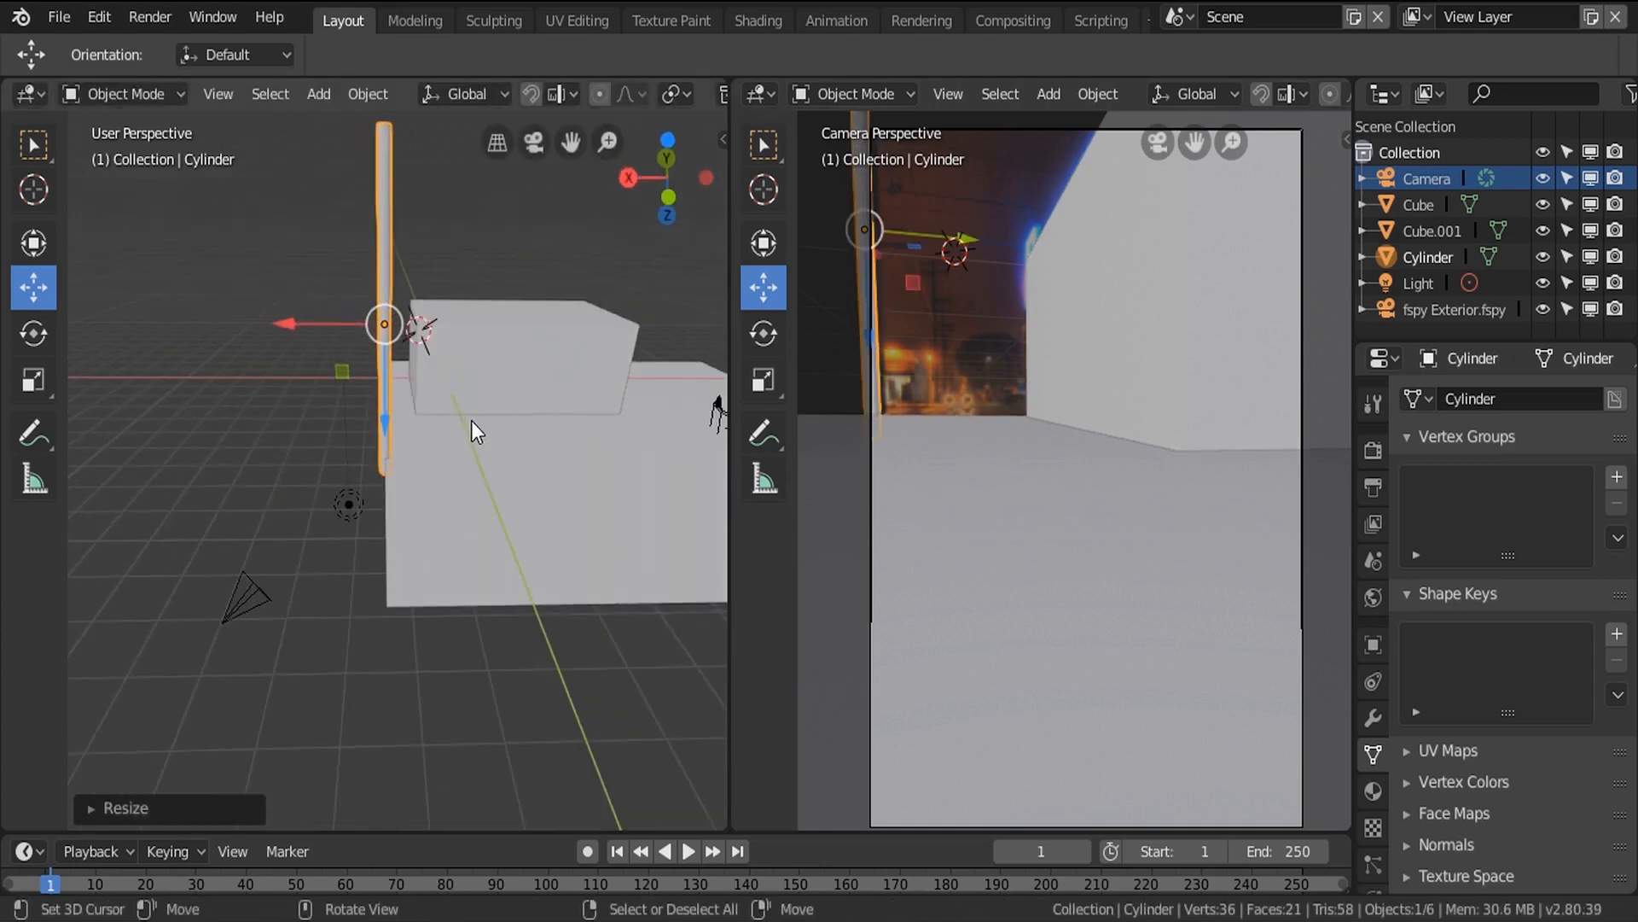
{"action": "key", "text": "g"}
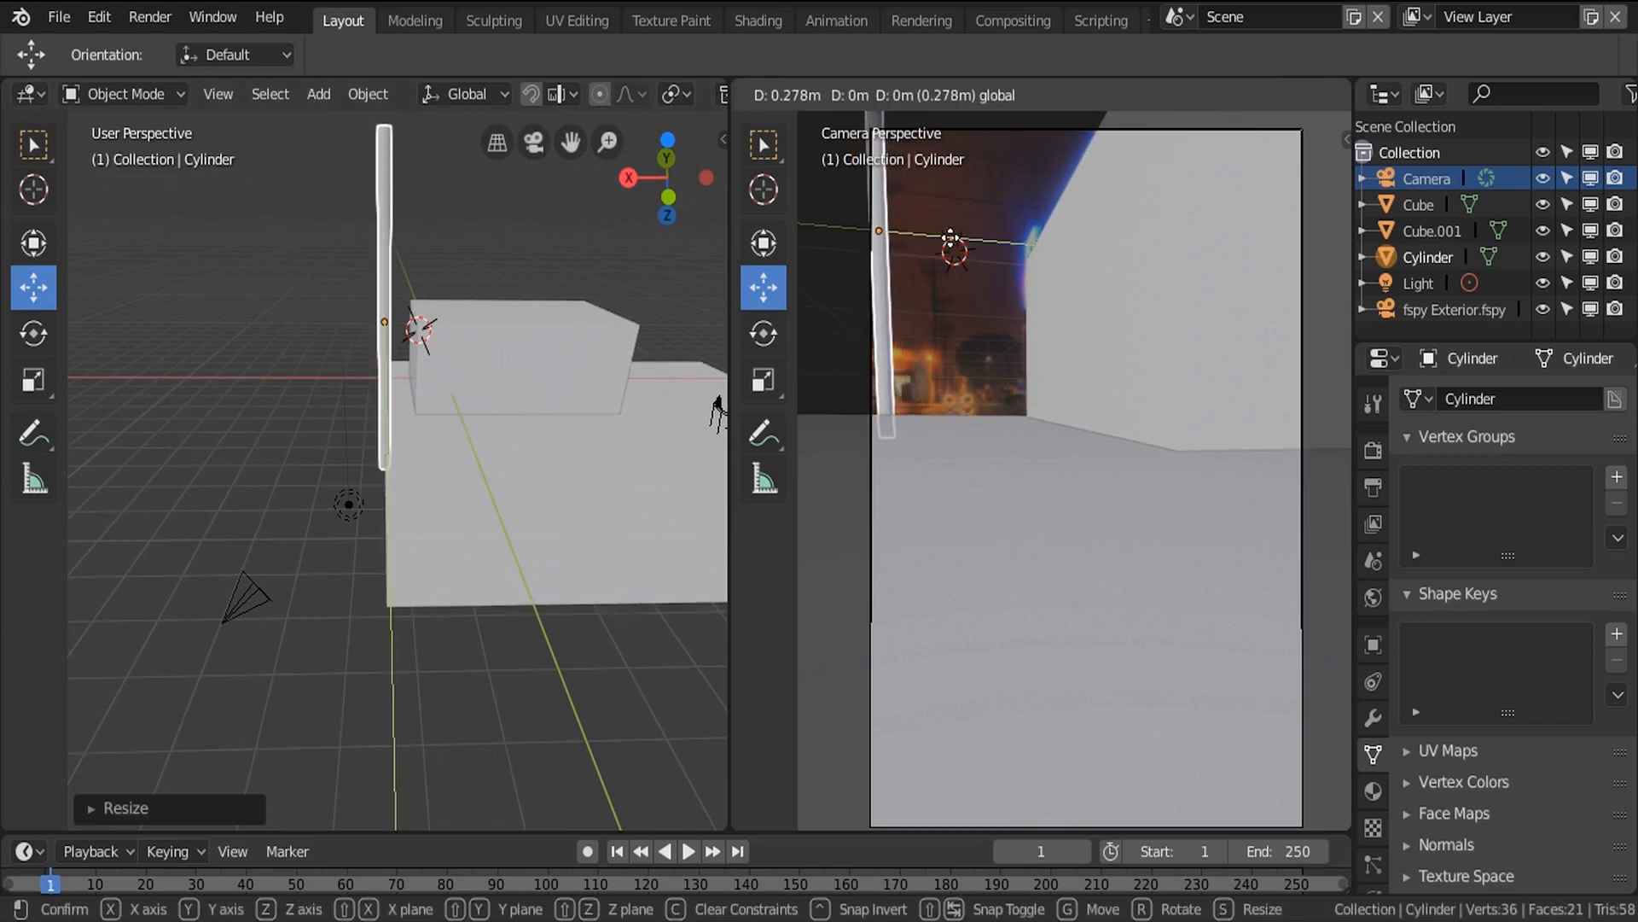
{"action": "left_click", "coordinate": [950, 237]}
{"action": "middle_click_drag", "start_coordinate": [502, 379], "coordinate": [494, 391]}
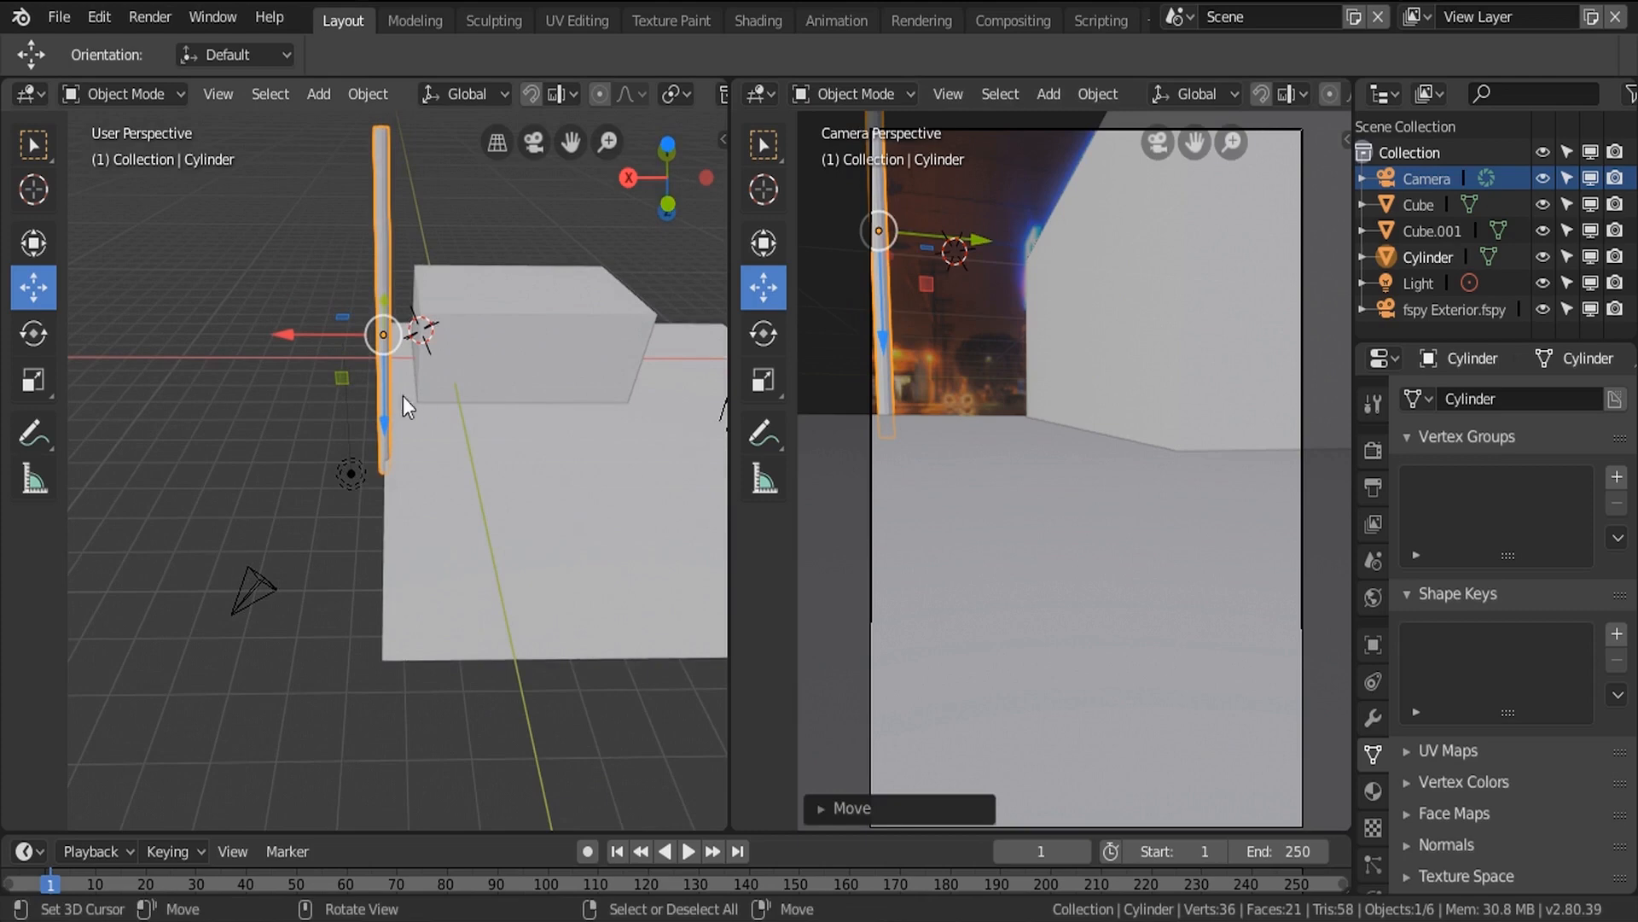
Edit the ground plane and move its far edge outward along X, past the pole.
{"action": "left_click", "coordinate": [436, 473]}
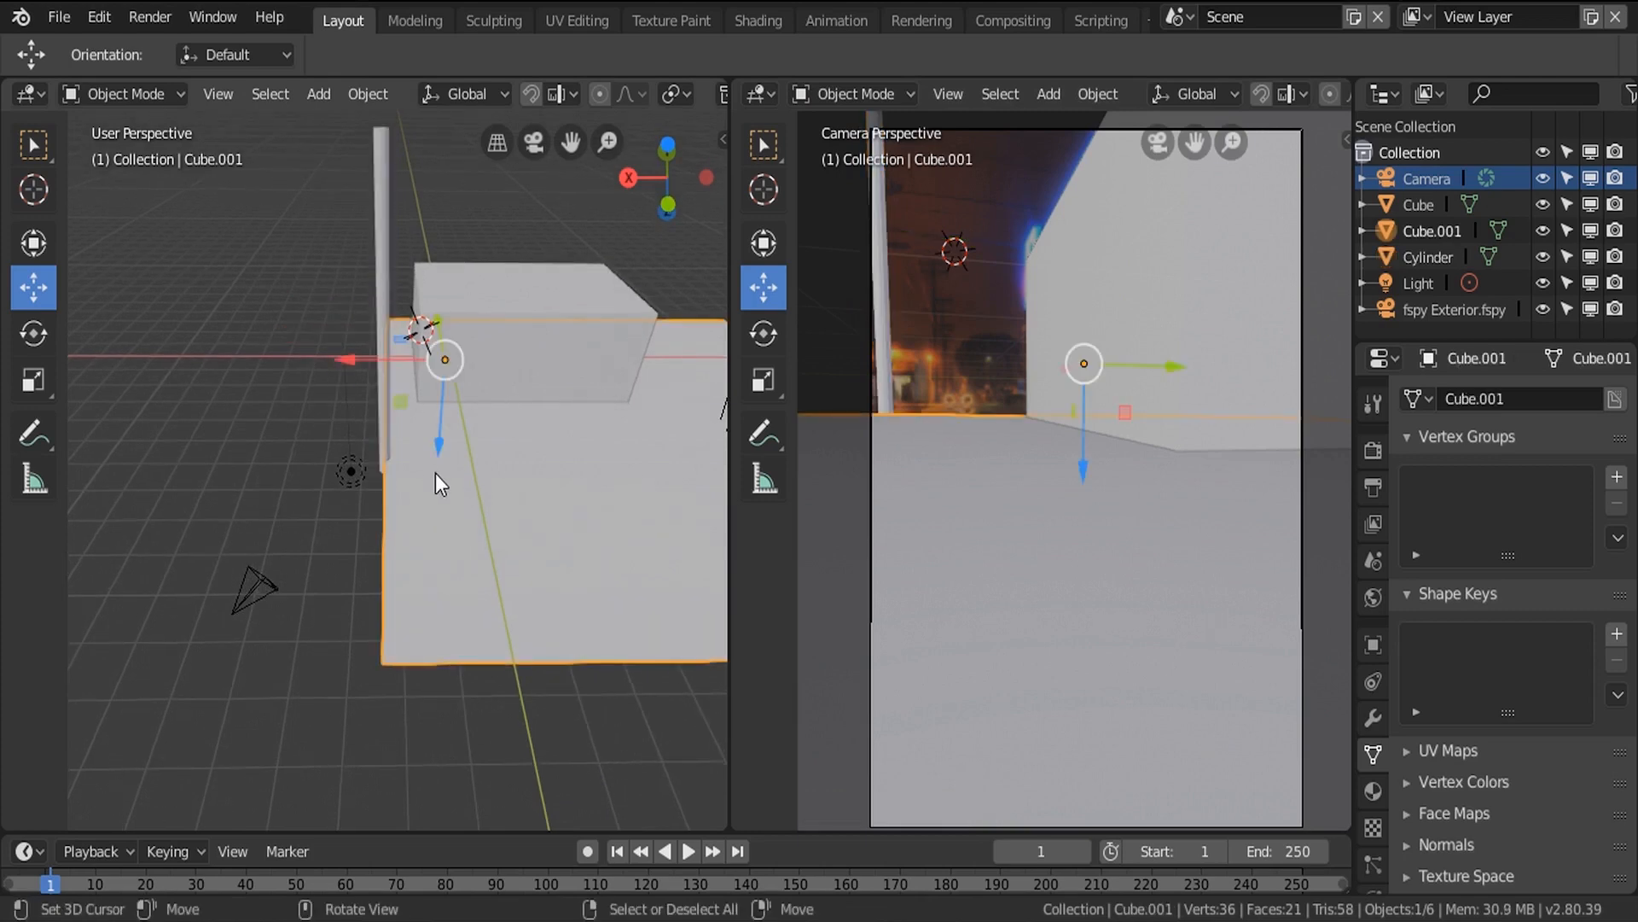
{"action": "key", "text": "Tab"}
{"action": "left_click", "coordinate": [381, 493]}
{"action": "left_click_drag", "start_coordinate": [330, 428], "coordinate": [288, 424]}
Extrude the ground plane's far edge about 0.12 m down along Z, and extrude it again outward as a lower road surface.
{"action": "middle_click_drag", "start_coordinate": [324, 478], "coordinate": [348, 374]}
{"action": "scroll", "coordinate": [328, 464], "scroll_direction": "up", "scroll_amount": 2}
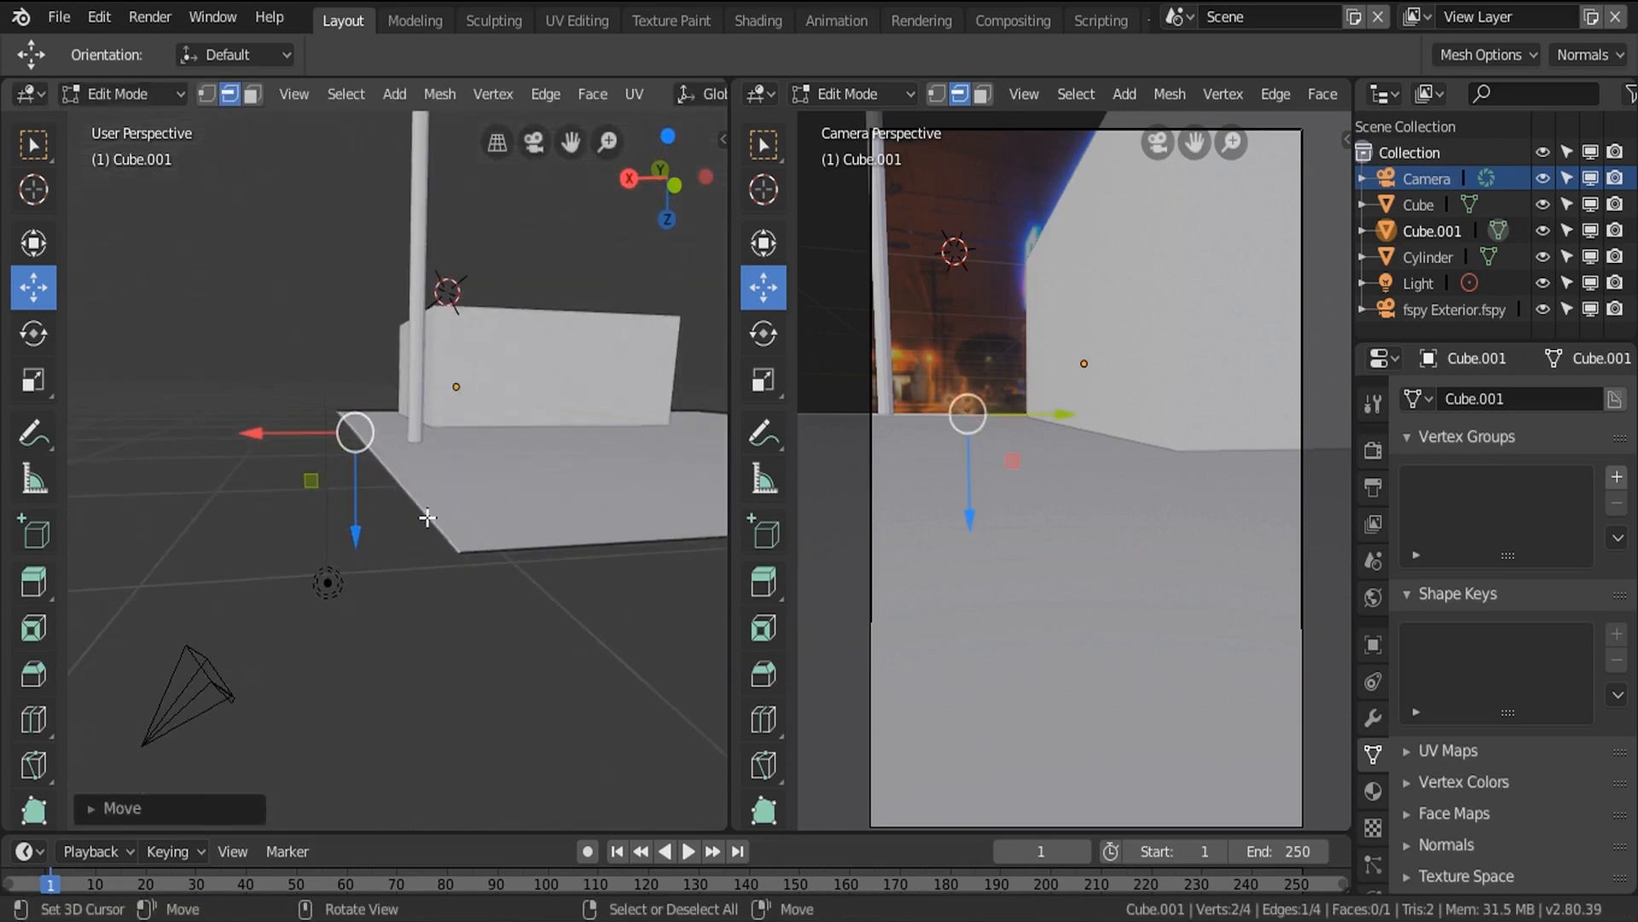
{"action": "key", "text": "e"}
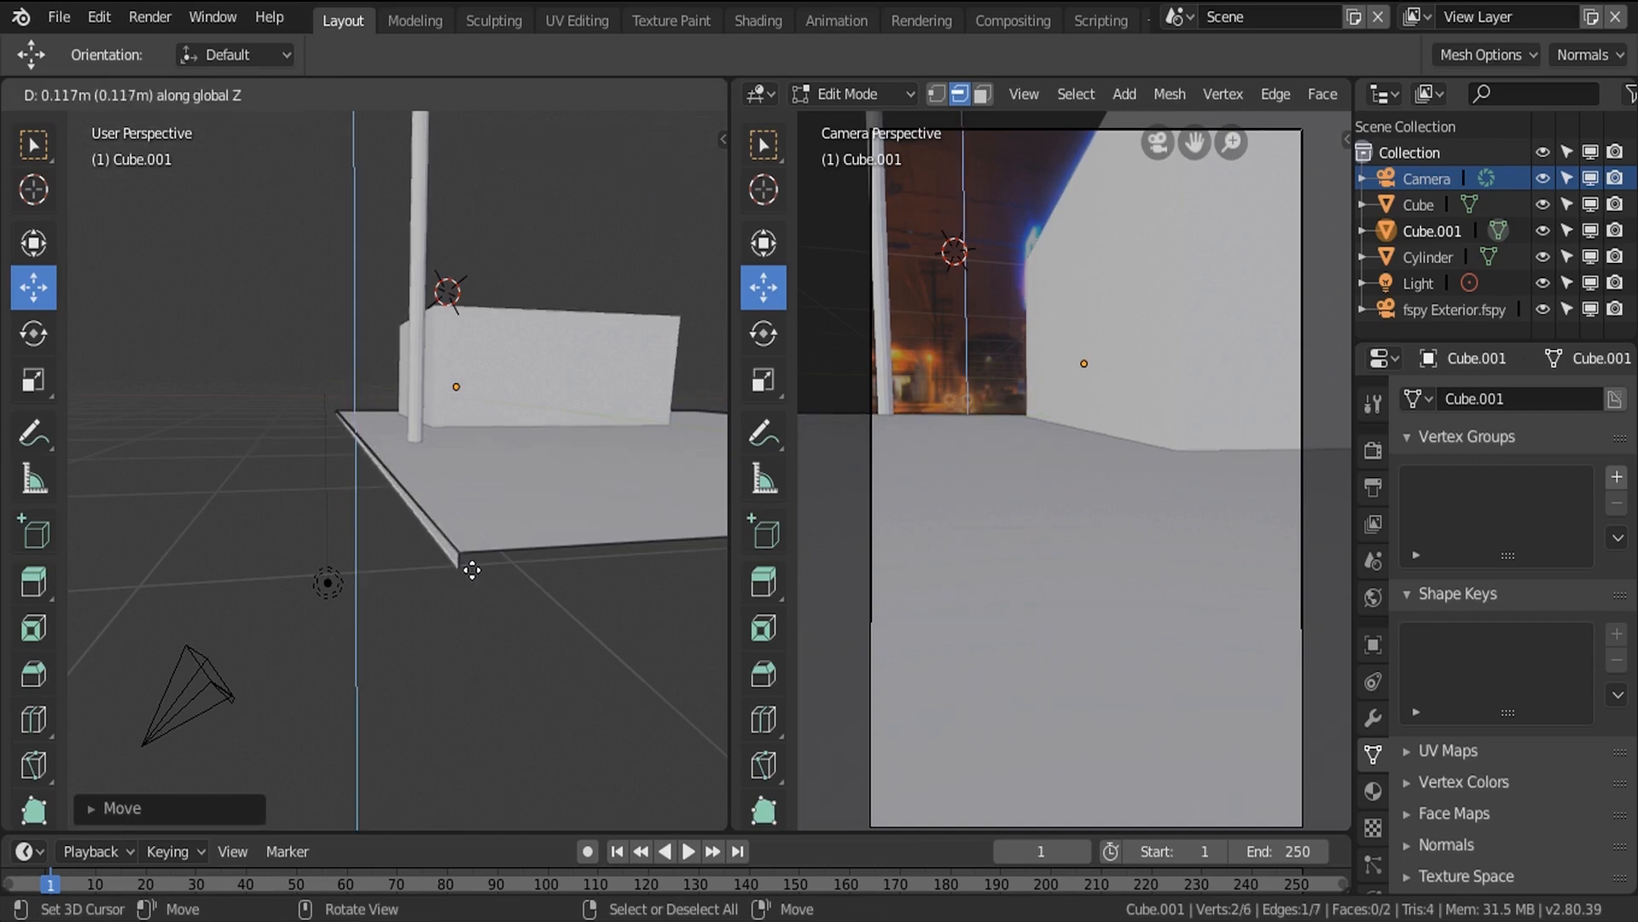
{"action": "left_click", "coordinate": [476, 569]}
{"action": "scroll", "coordinate": [562, 519], "scroll_direction": "down", "scroll_amount": 2}
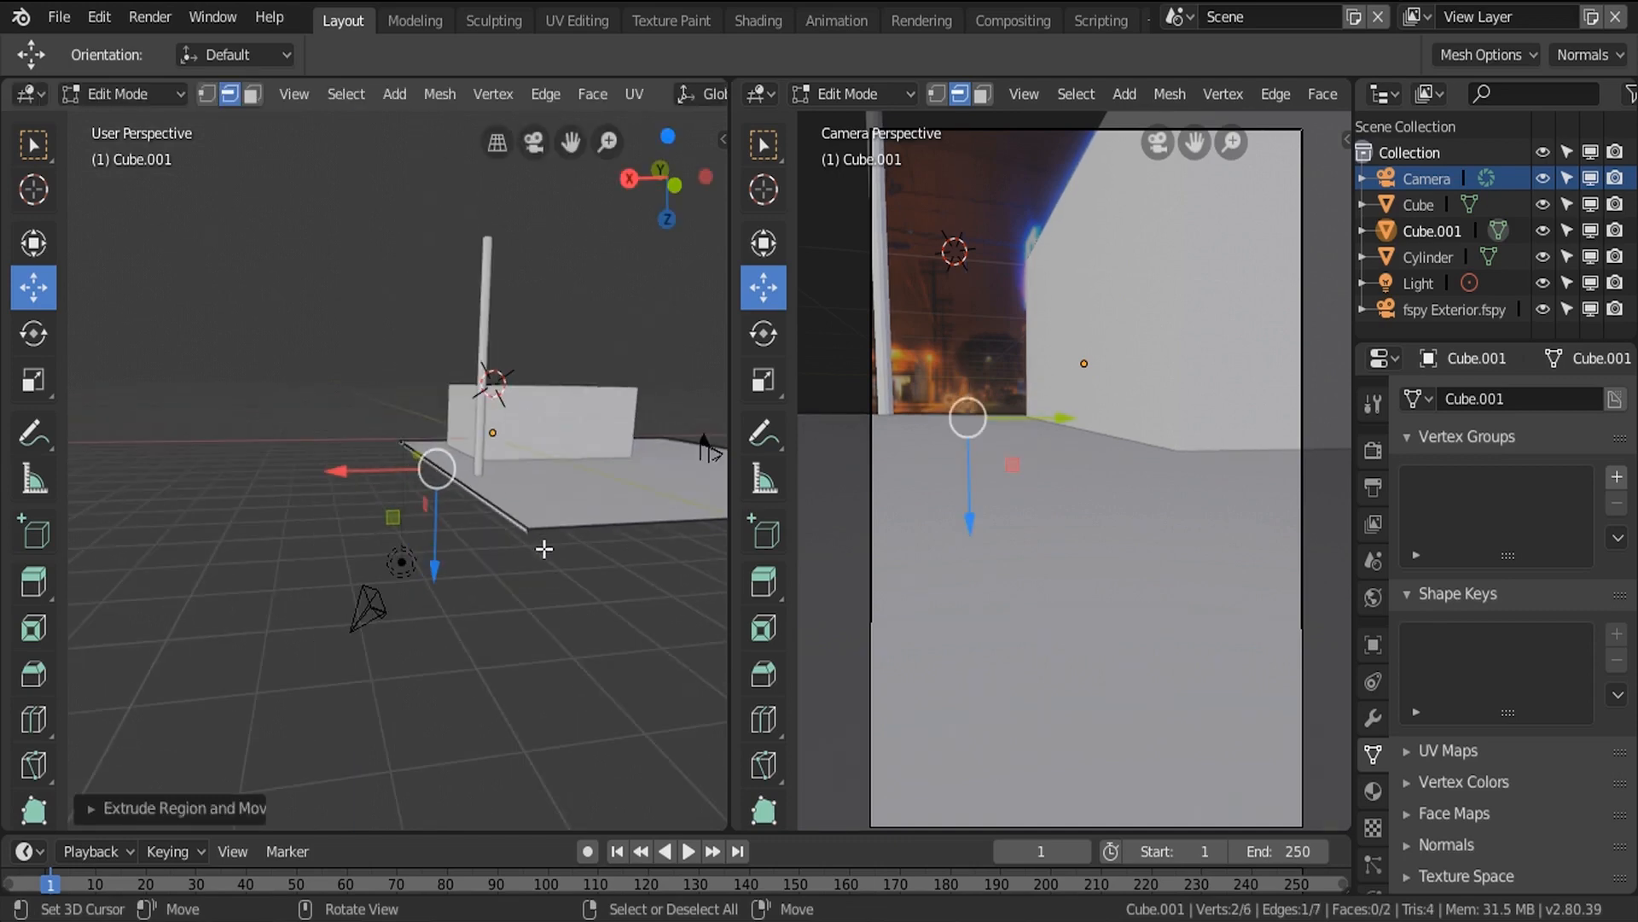
{"action": "key", "text": "e"}
{"action": "left_click", "coordinate": [268, 577]}
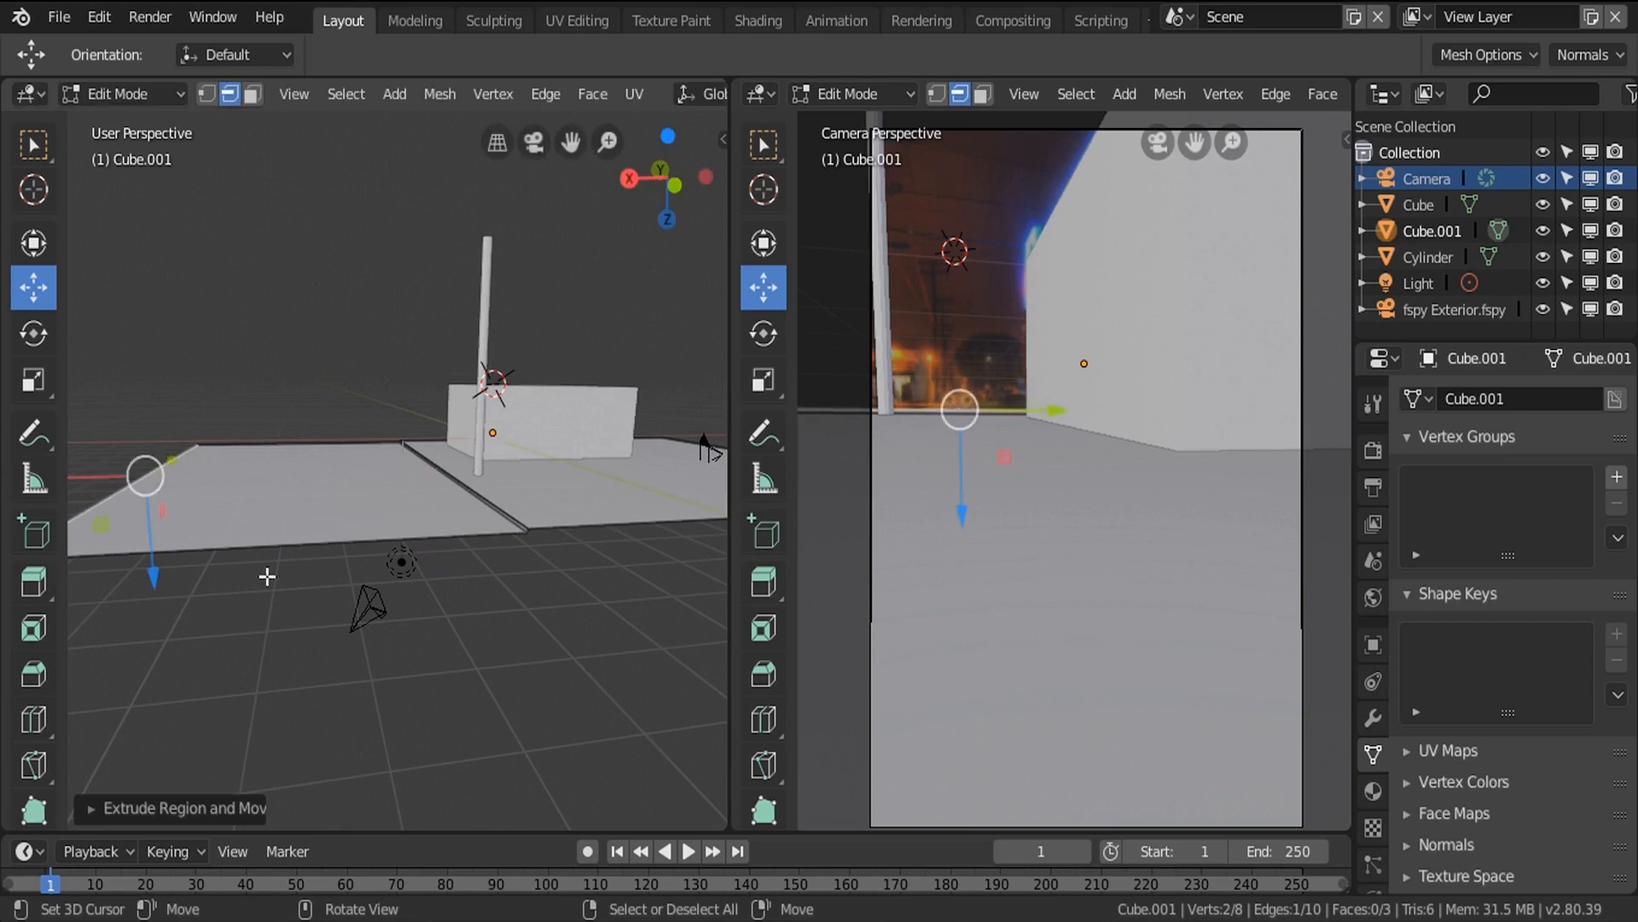
Extrude the road surface's outer edge upward along Z.
{"action": "middle_click_drag", "start_coordinate": [186, 556], "coordinate": [296, 570], "text": "shift"}
{"action": "scroll", "coordinate": [291, 570], "scroll_direction": "up", "scroll_amount": 1}
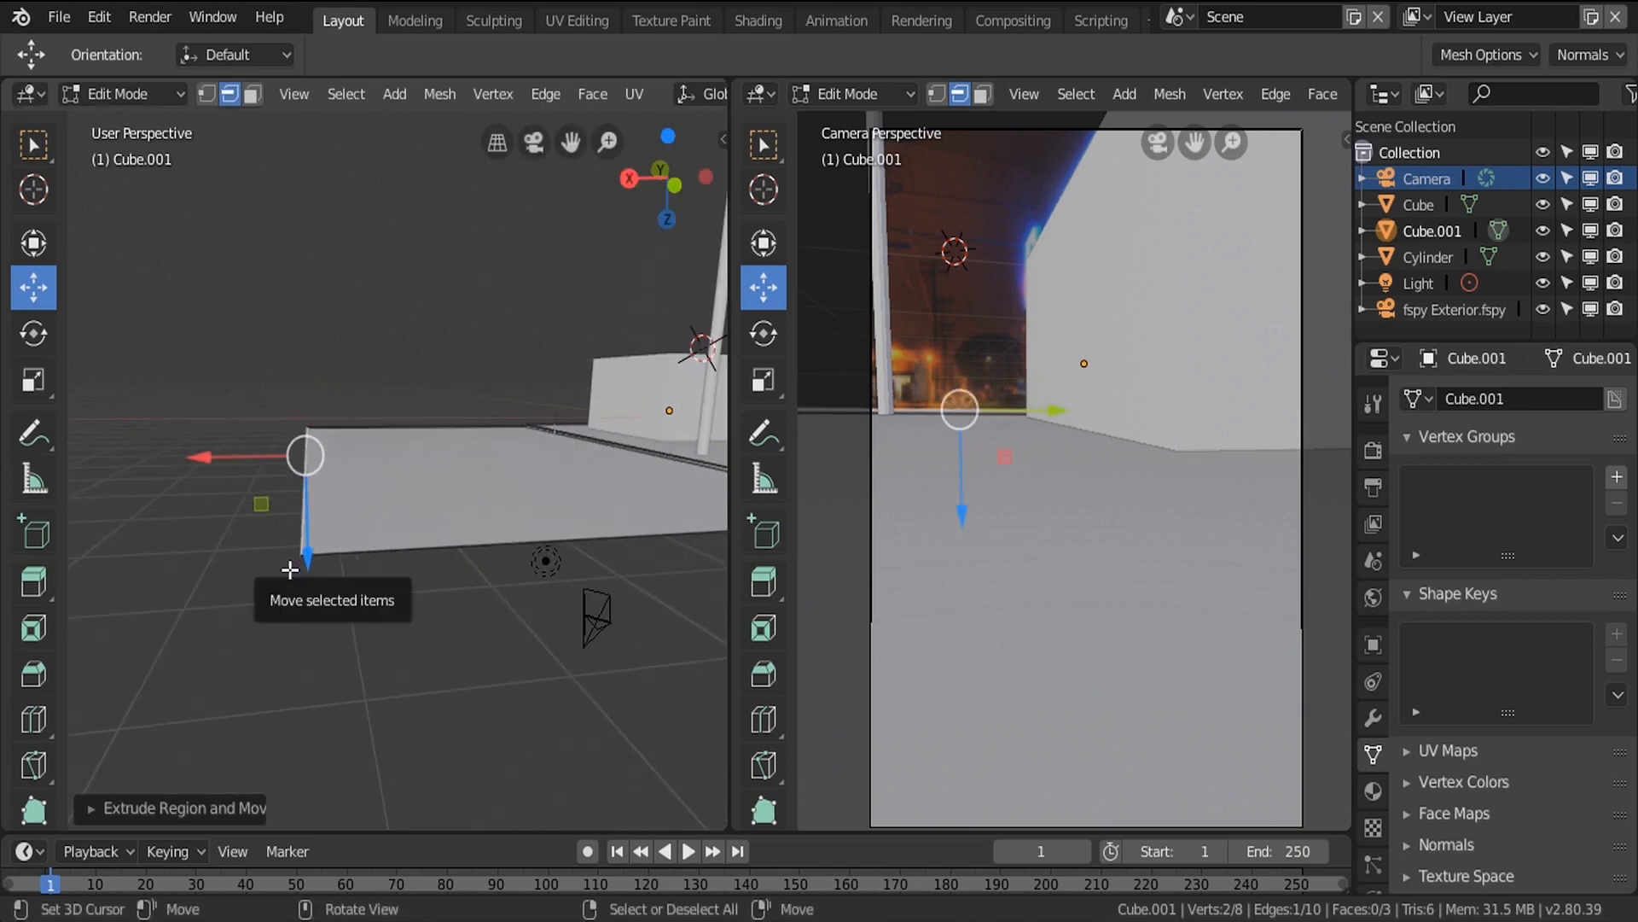
{"action": "key", "text": "e"}
{"action": "key", "text": "z"}
{"action": "left_click", "coordinate": [392, 518]}
{"action": "scroll", "coordinate": [388, 515], "scroll_direction": "down", "scroll_amount": 2}
{"action": "middle_click_drag", "start_coordinate": [375, 504], "coordinate": [340, 500]}
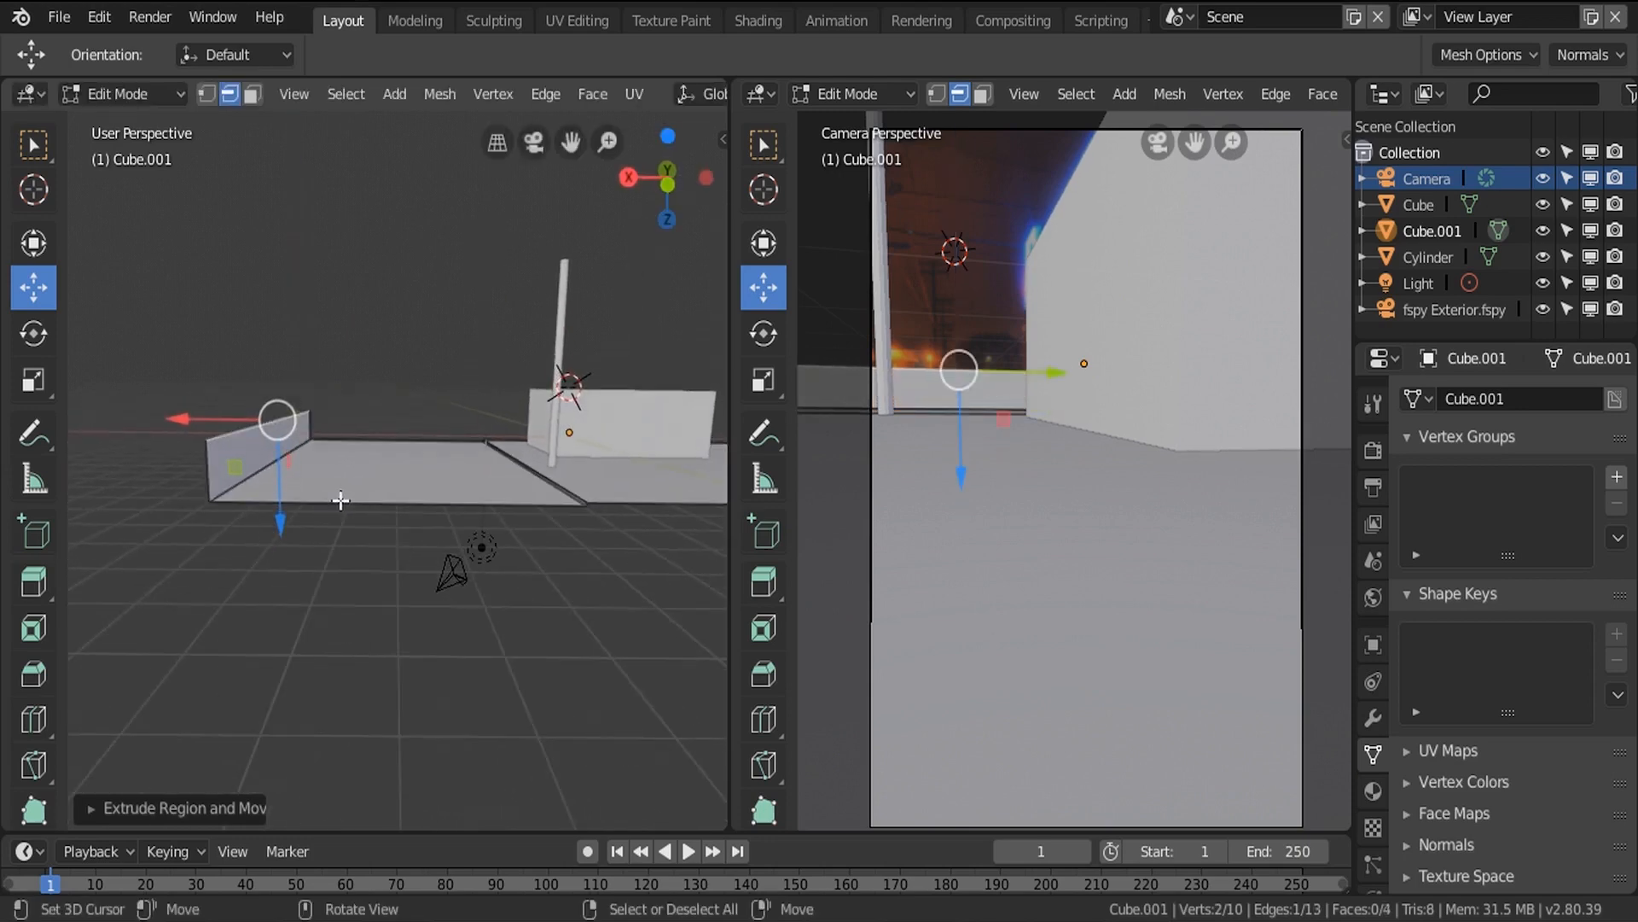
Turn on vertex snapping and lower the raised outer edge along Z to the height of the near ground's edge.
{"action": "scroll", "coordinate": [628, 99], "scroll_direction": "down", "scroll_amount": 5}
{"action": "left_click", "coordinate": [576, 96]}
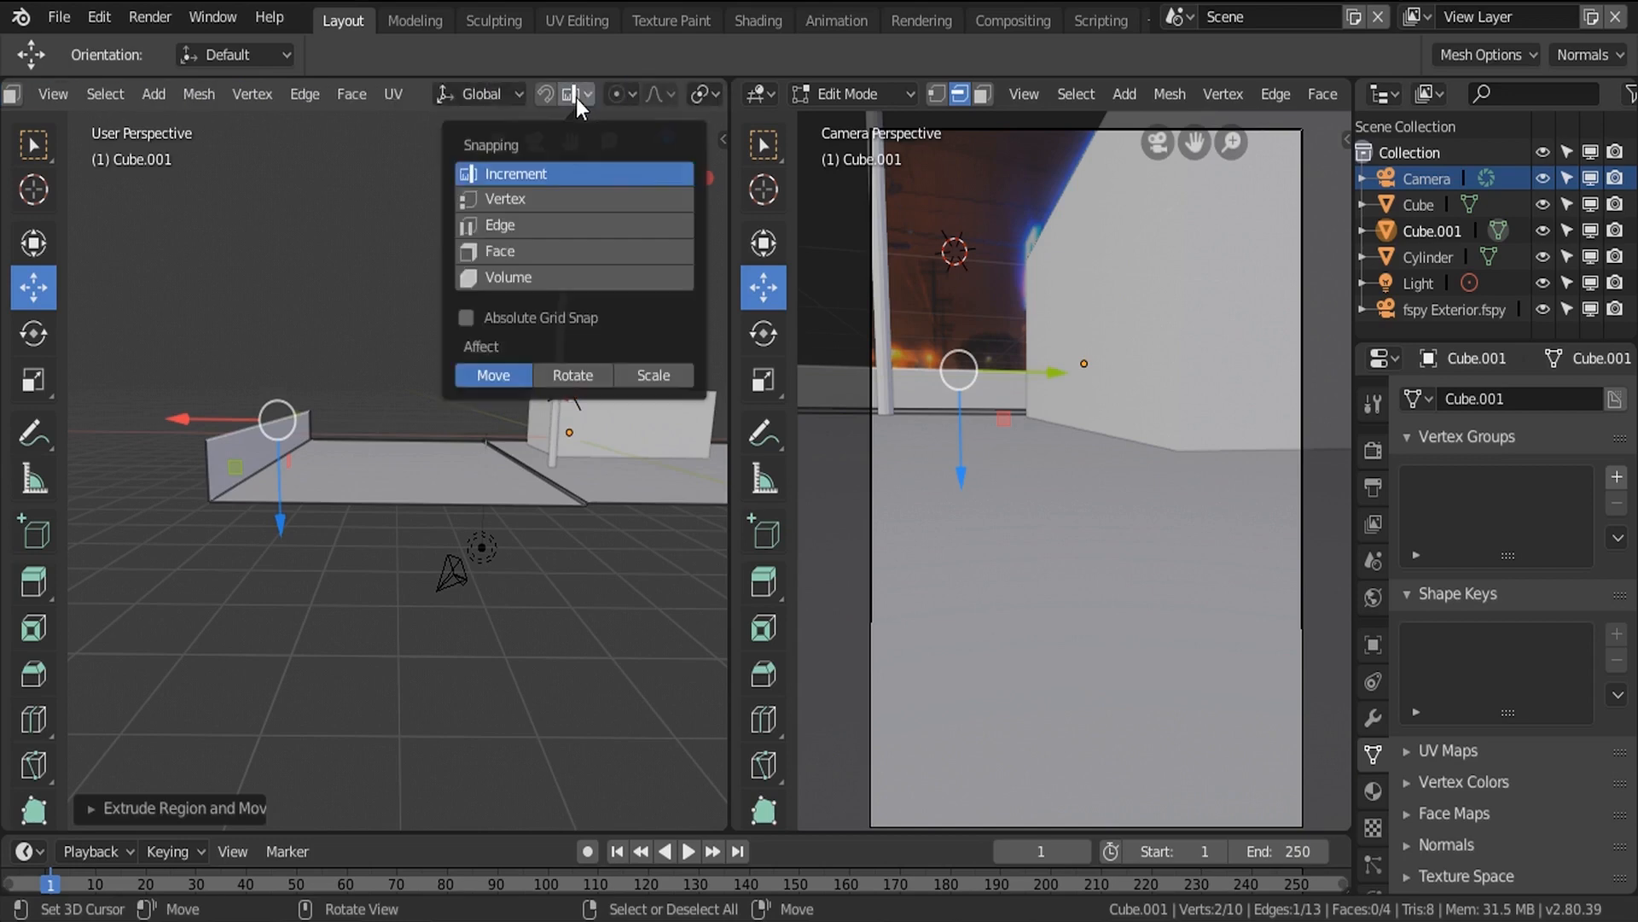
{"action": "left_click", "coordinate": [501, 201]}
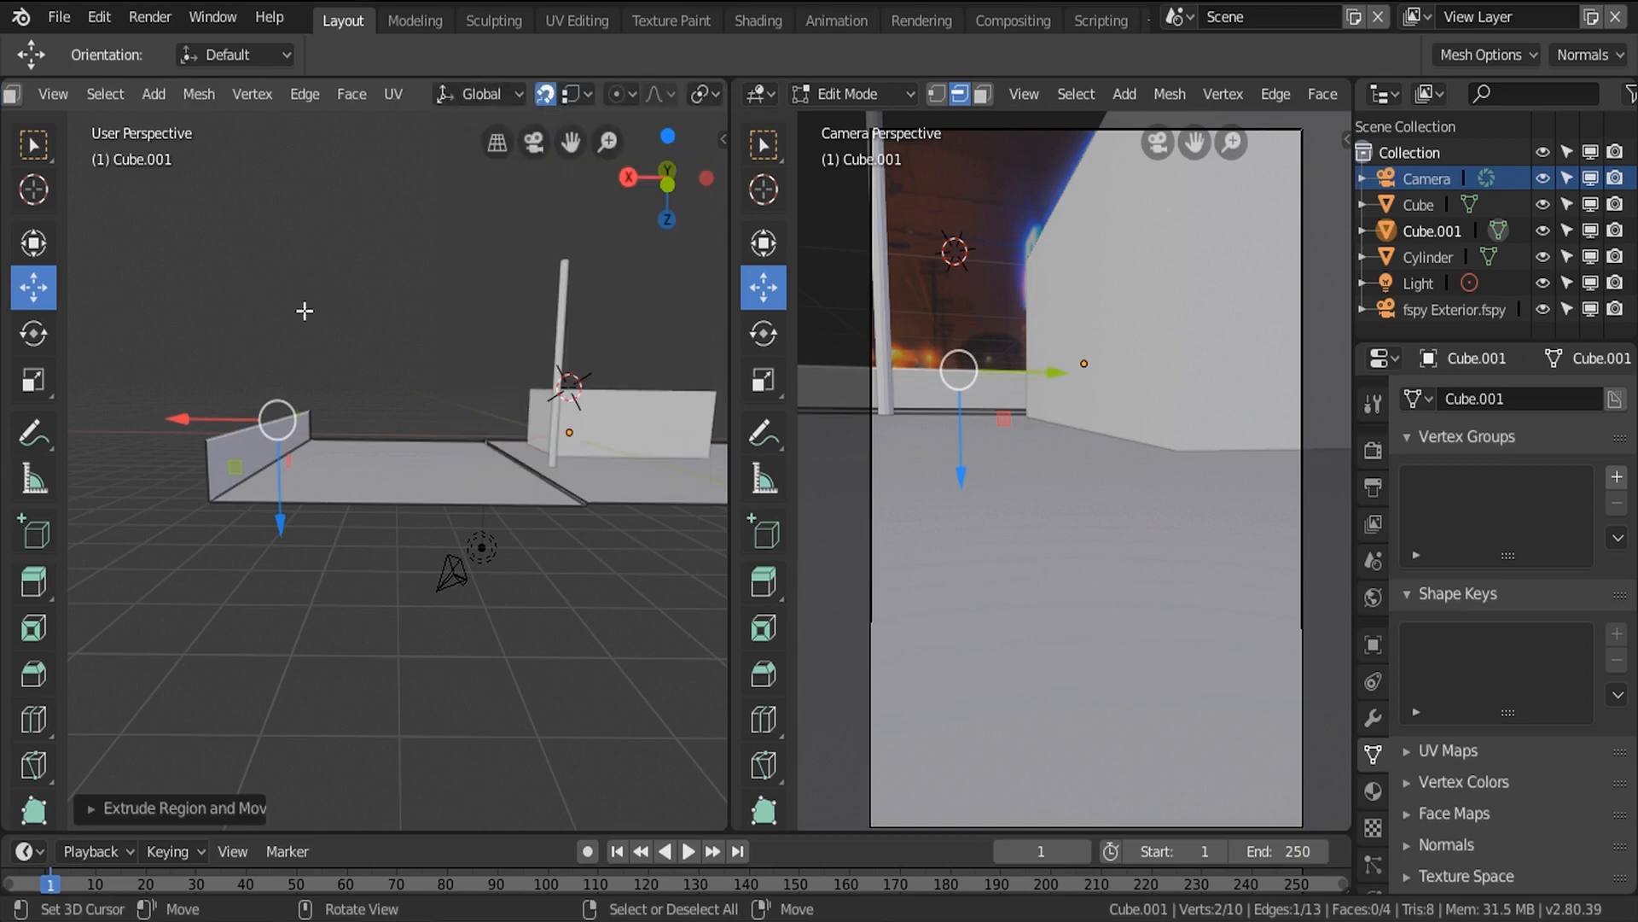
{"action": "left_click_drag", "start_coordinate": [278, 512], "coordinate": [481, 437]}
{"action": "middle_click_drag", "start_coordinate": [480, 437], "coordinate": [388, 476]}
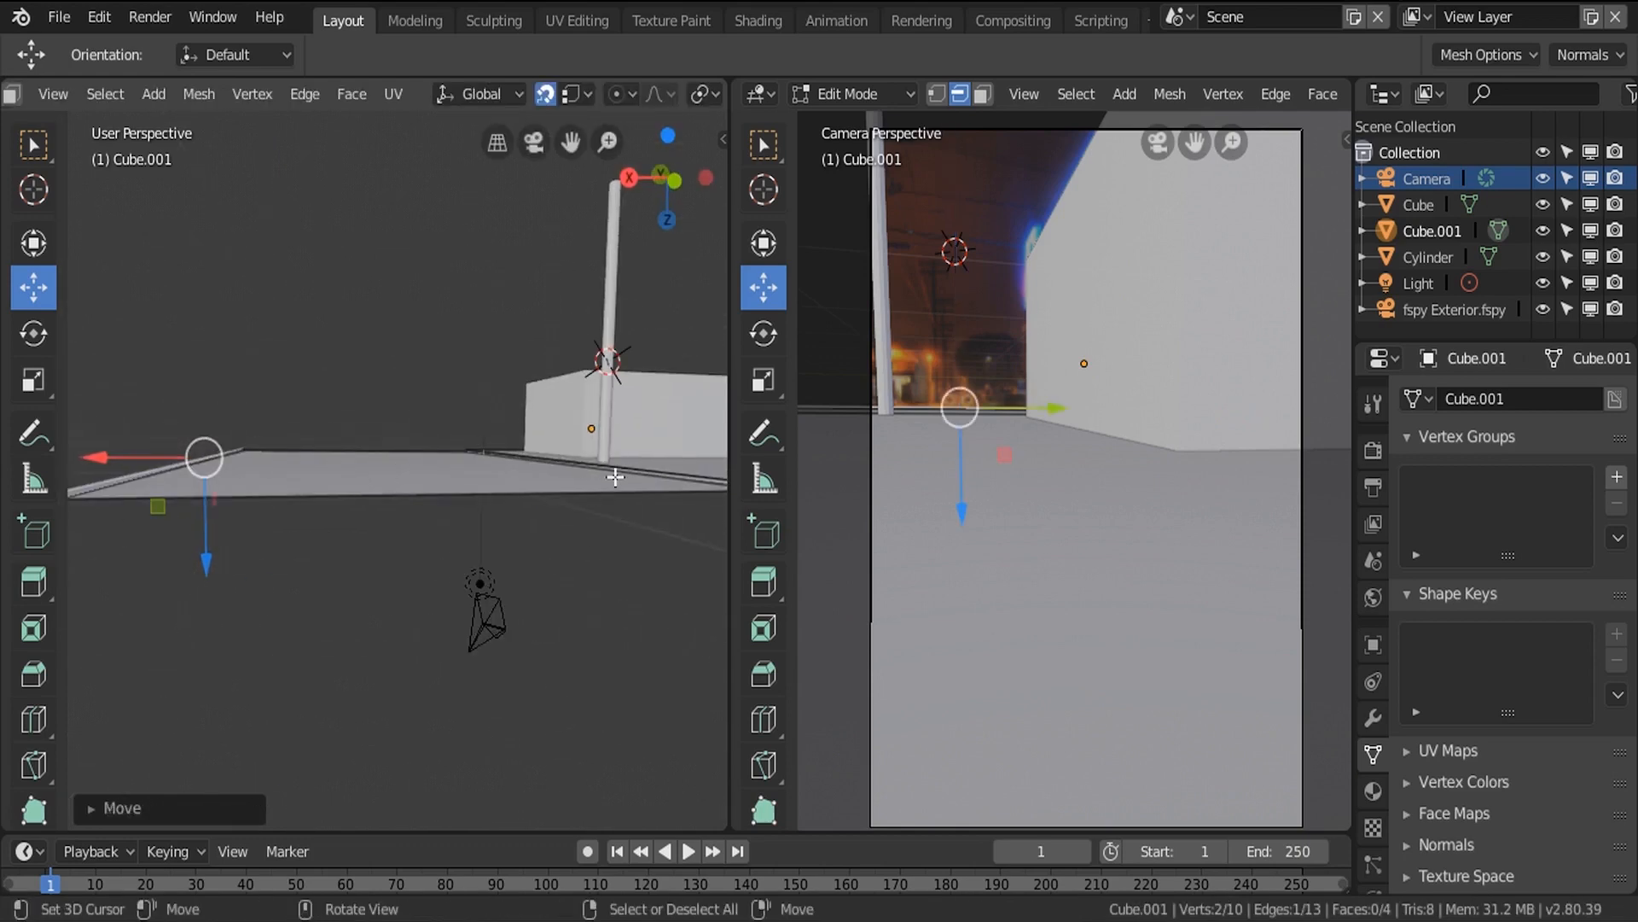
Extrude the far curb's upper edge about 3 m outward along X and leave Edit Mode.
{"action": "middle_click_drag", "start_coordinate": [545, 474], "coordinate": [418, 558]}
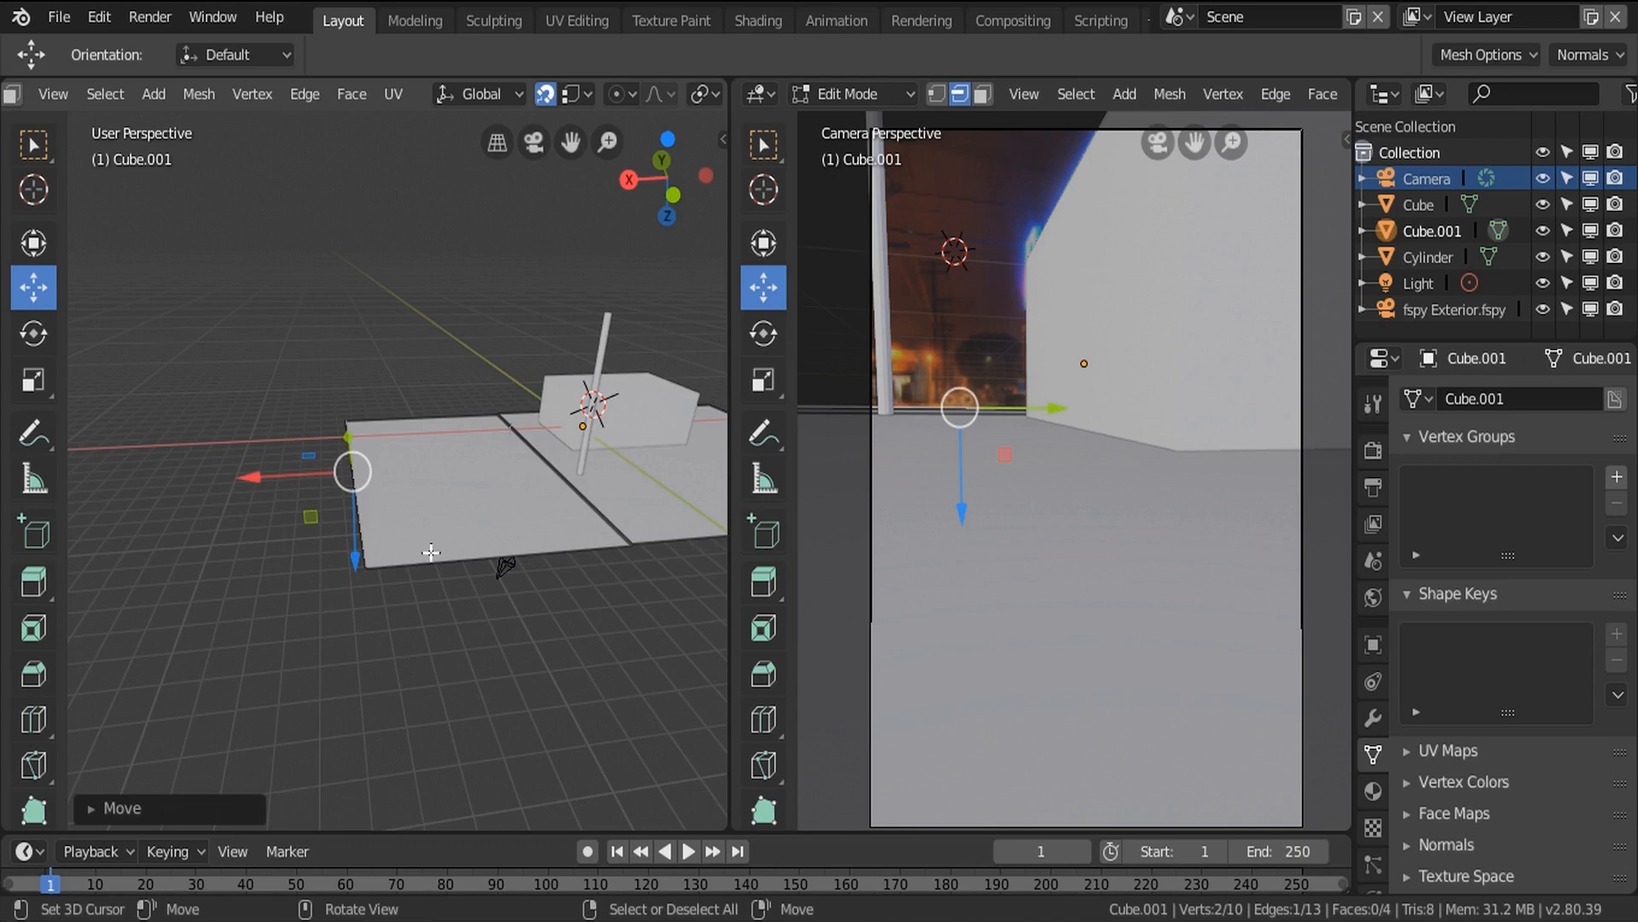
{"action": "key", "text": "e"}
{"action": "key", "text": "x"}
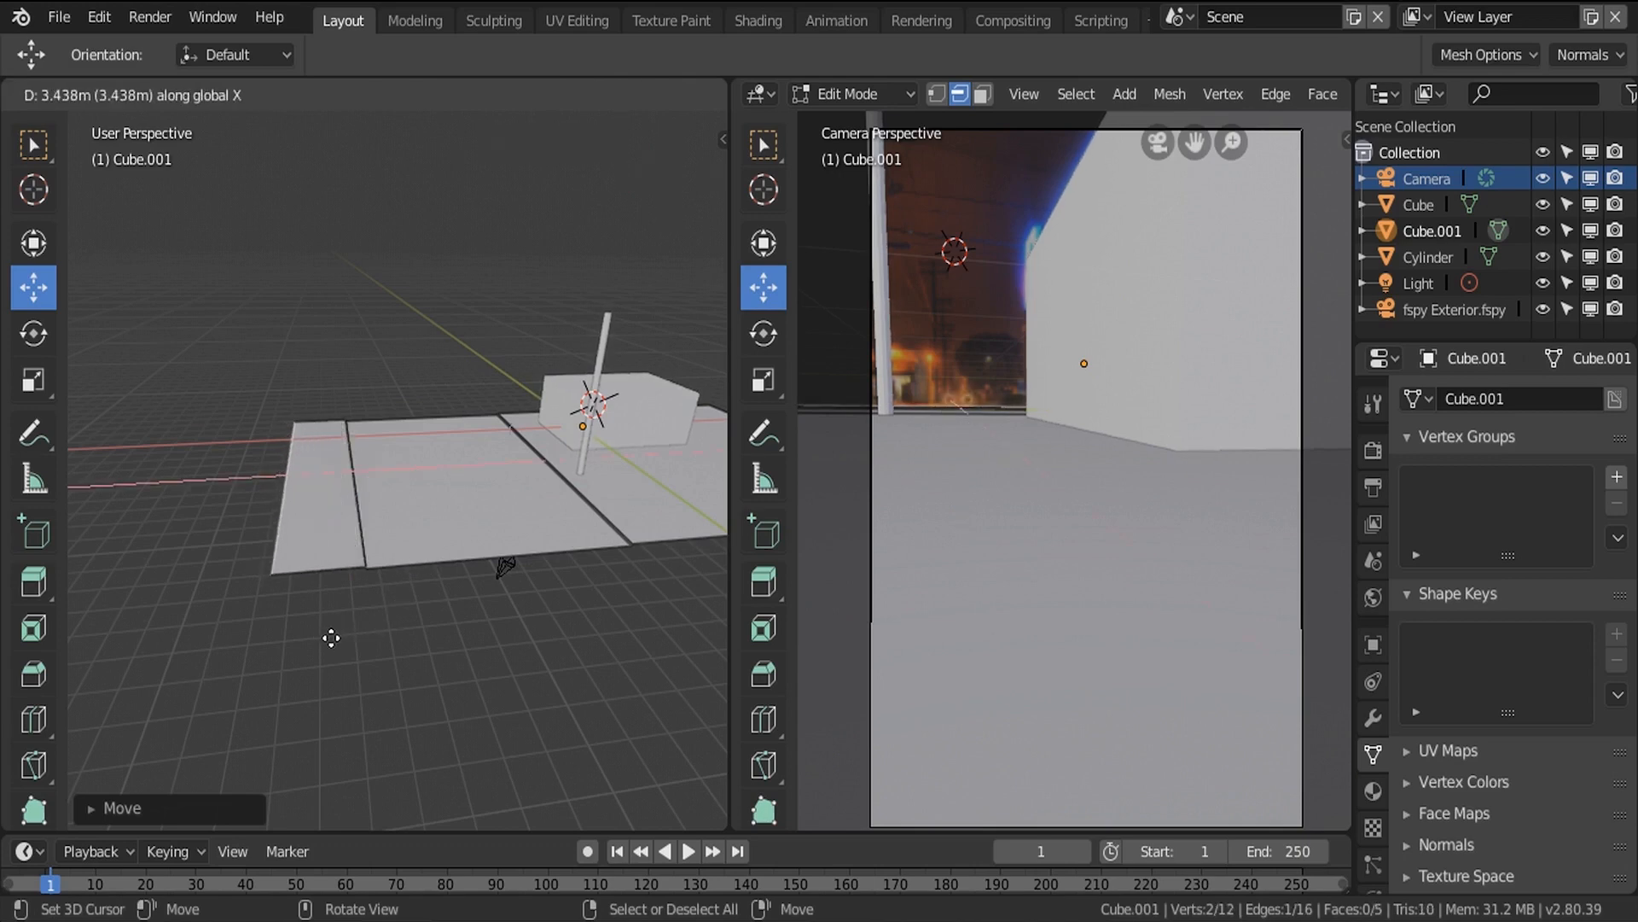
{"action": "left_click", "coordinate": [342, 641]}
{"action": "middle_click_drag", "start_coordinate": [341, 642], "coordinate": [504, 543]}
{"action": "key", "text": "Tab"}
{"action": "key", "text": "Tab"}
{"action": "key", "text": "Tab"}
Select the pole and try to shift it along Y in the camera view.
{"action": "left_click", "coordinate": [488, 432]}
{"action": "middle_click_drag", "start_coordinate": [488, 432], "coordinate": [546, 461]}
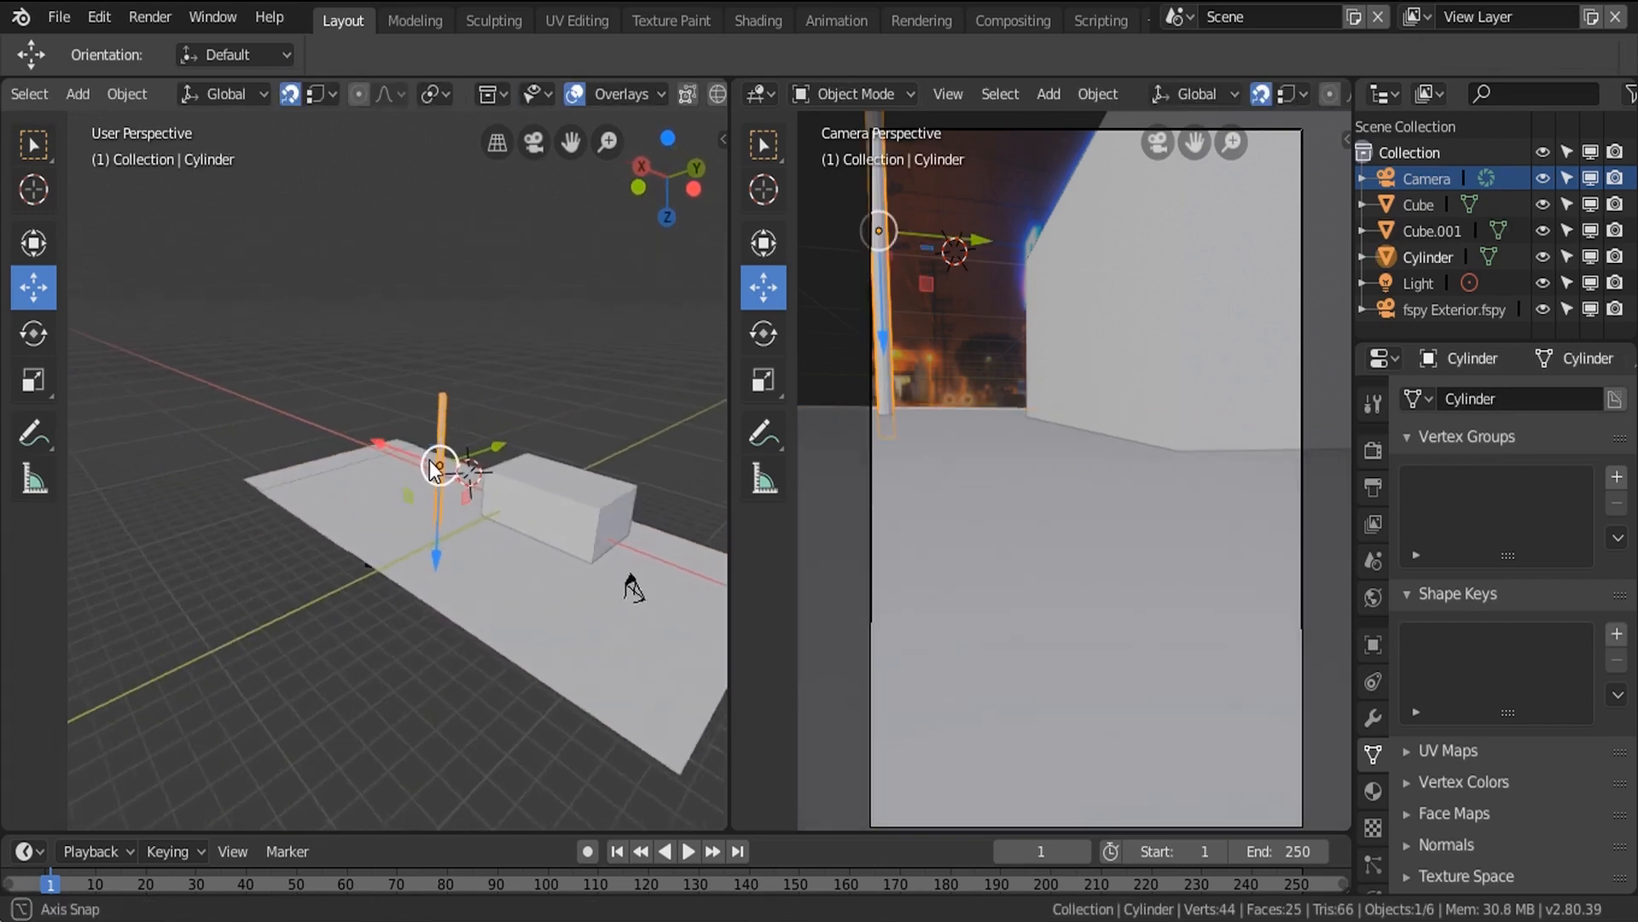
{"action": "middle_click_drag", "start_coordinate": [891, 368], "coordinate": [936, 607], "text": "shift"}
{"action": "scroll", "coordinate": [931, 458], "scroll_direction": "up", "scroll_amount": 4}
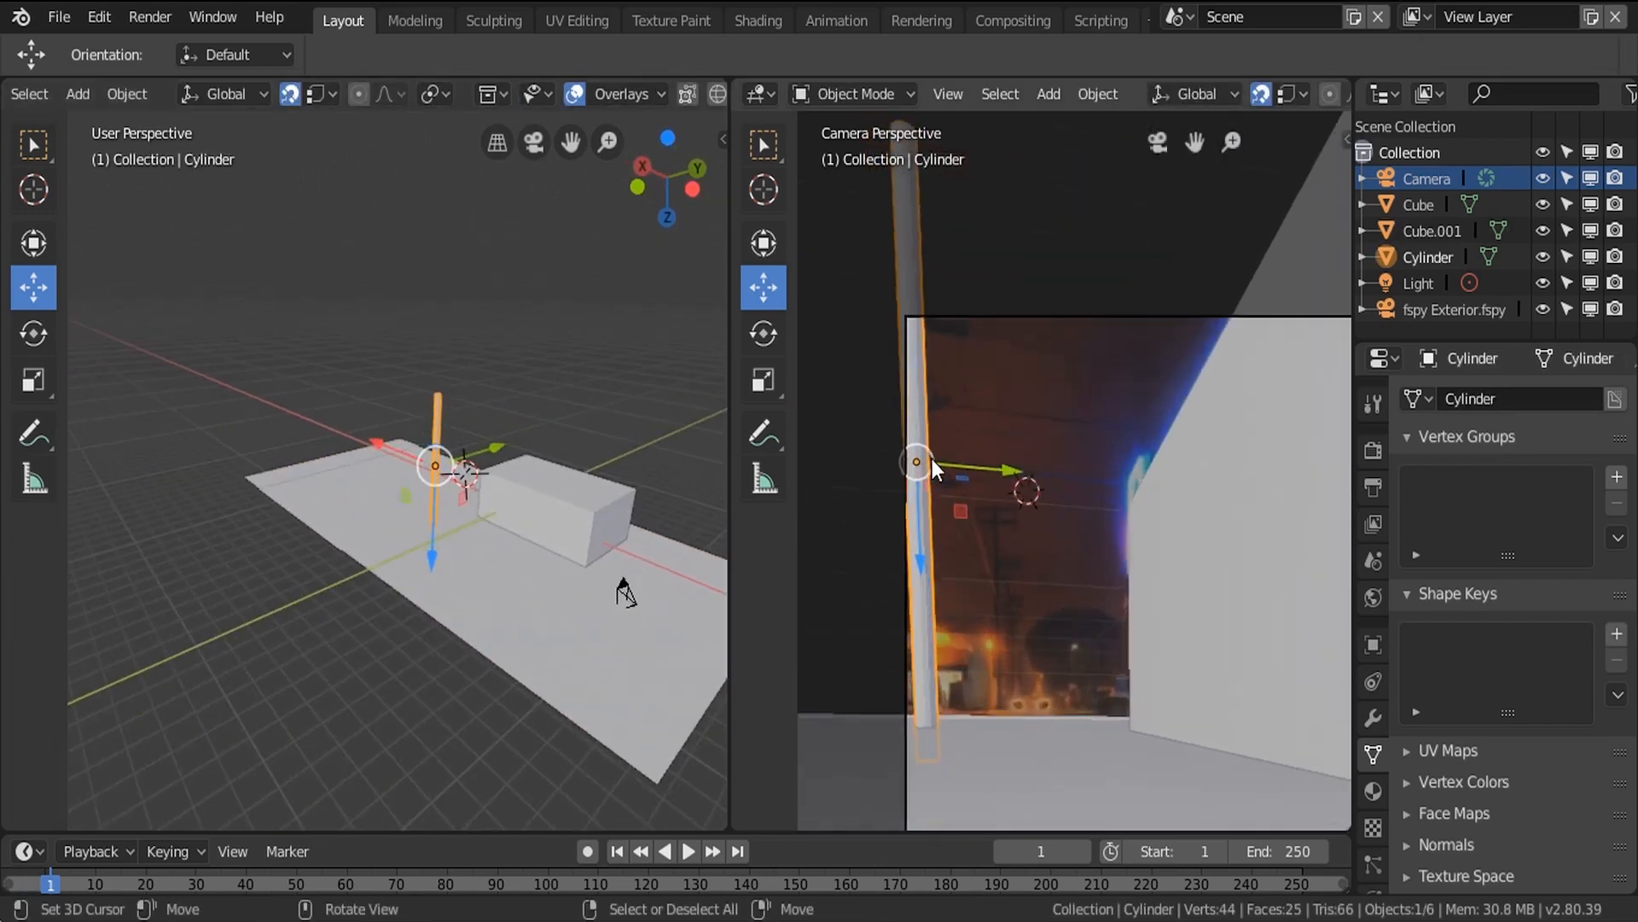
{"action": "middle_click_drag", "start_coordinate": [912, 512], "coordinate": [910, 401], "text": "shift"}
{"action": "left_click_drag", "start_coordinate": [981, 373], "coordinate": [1051, 383]}
{"action": "right_click", "coordinate": [1051, 383]}
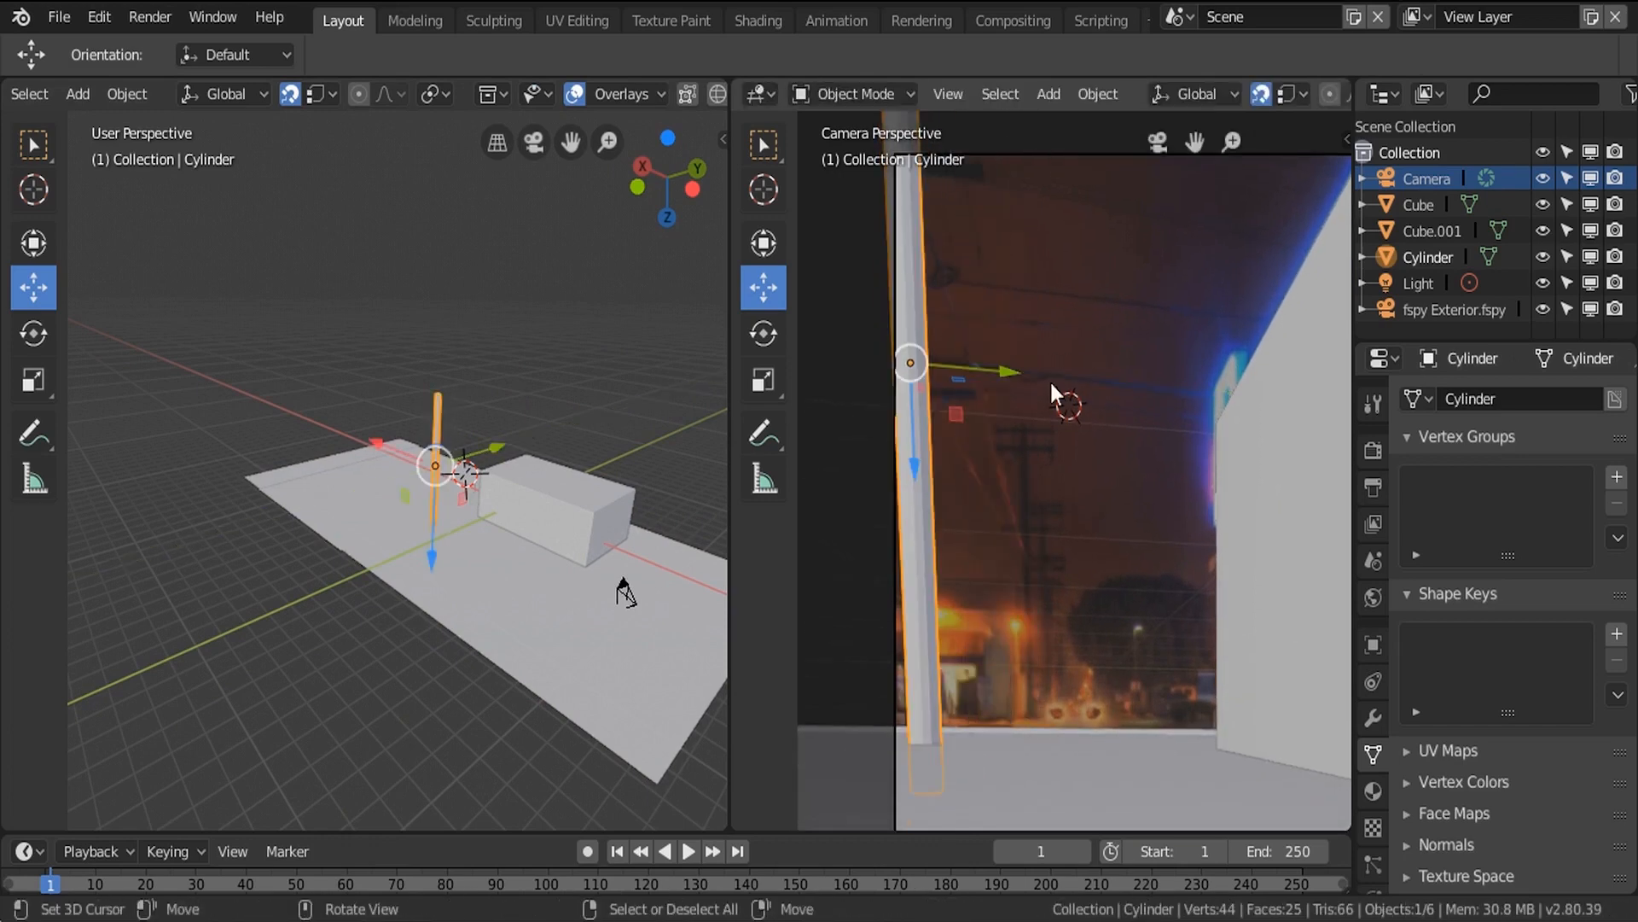
Turn on X-ray and set the camera view to wireframe shading to expose the photo behind the pole.
{"action": "key", "text": "alt+z"}
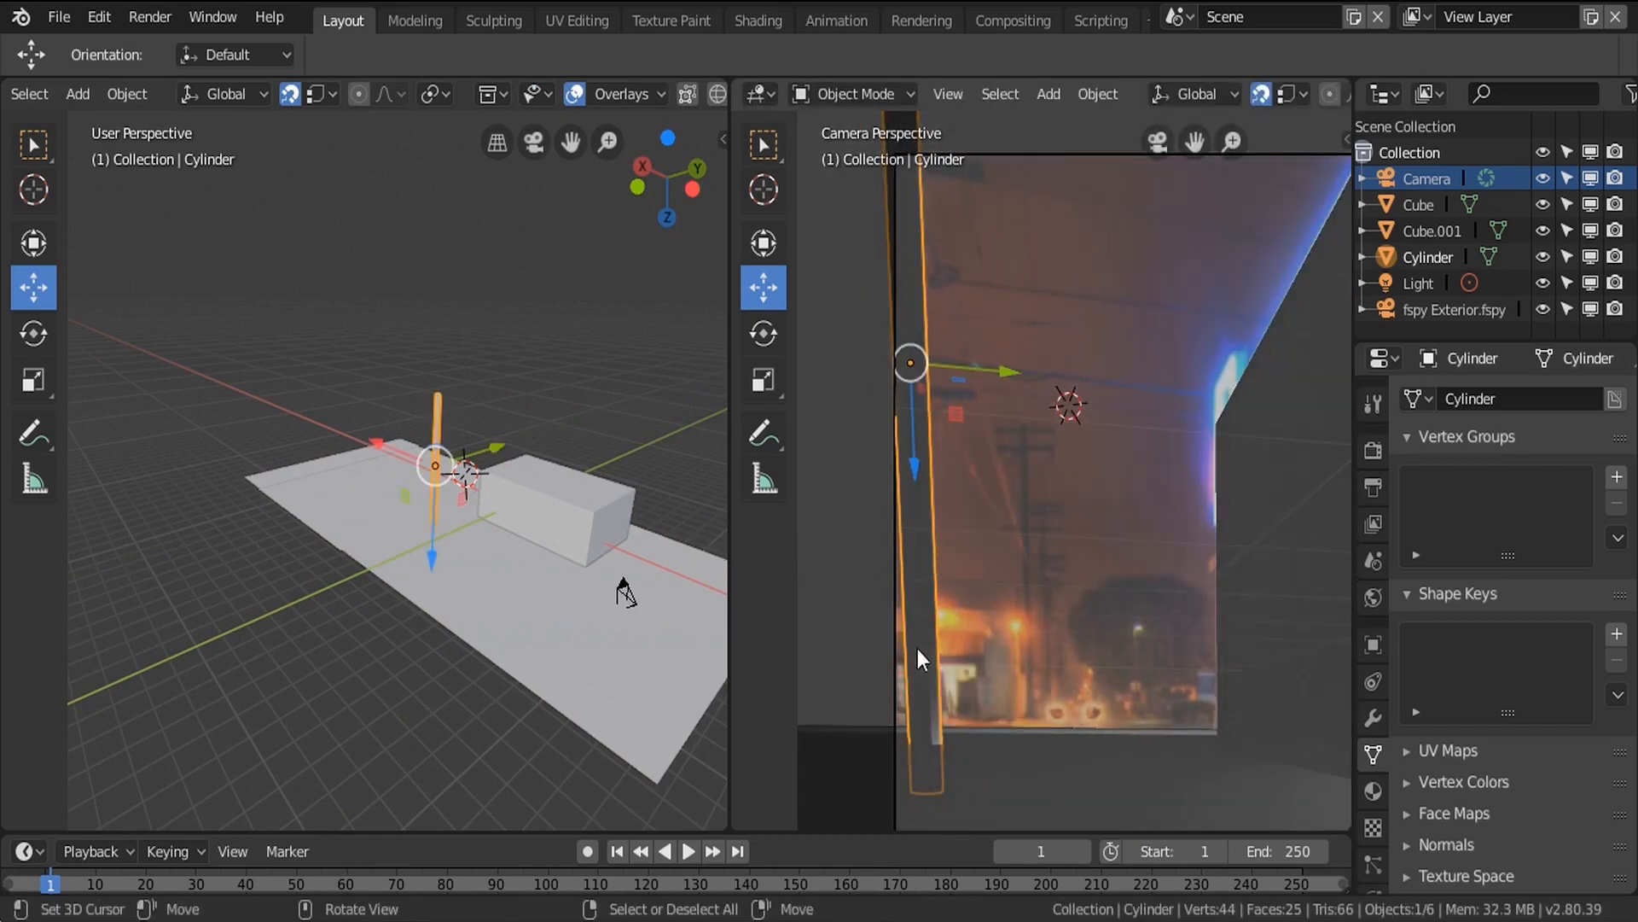
{"action": "scroll", "coordinate": [913, 675], "scroll_direction": "up", "scroll_amount": 2}
{"action": "middle_click_drag", "start_coordinate": [913, 674], "coordinate": [935, 495], "text": "shift"}
{"action": "key", "text": "z"}
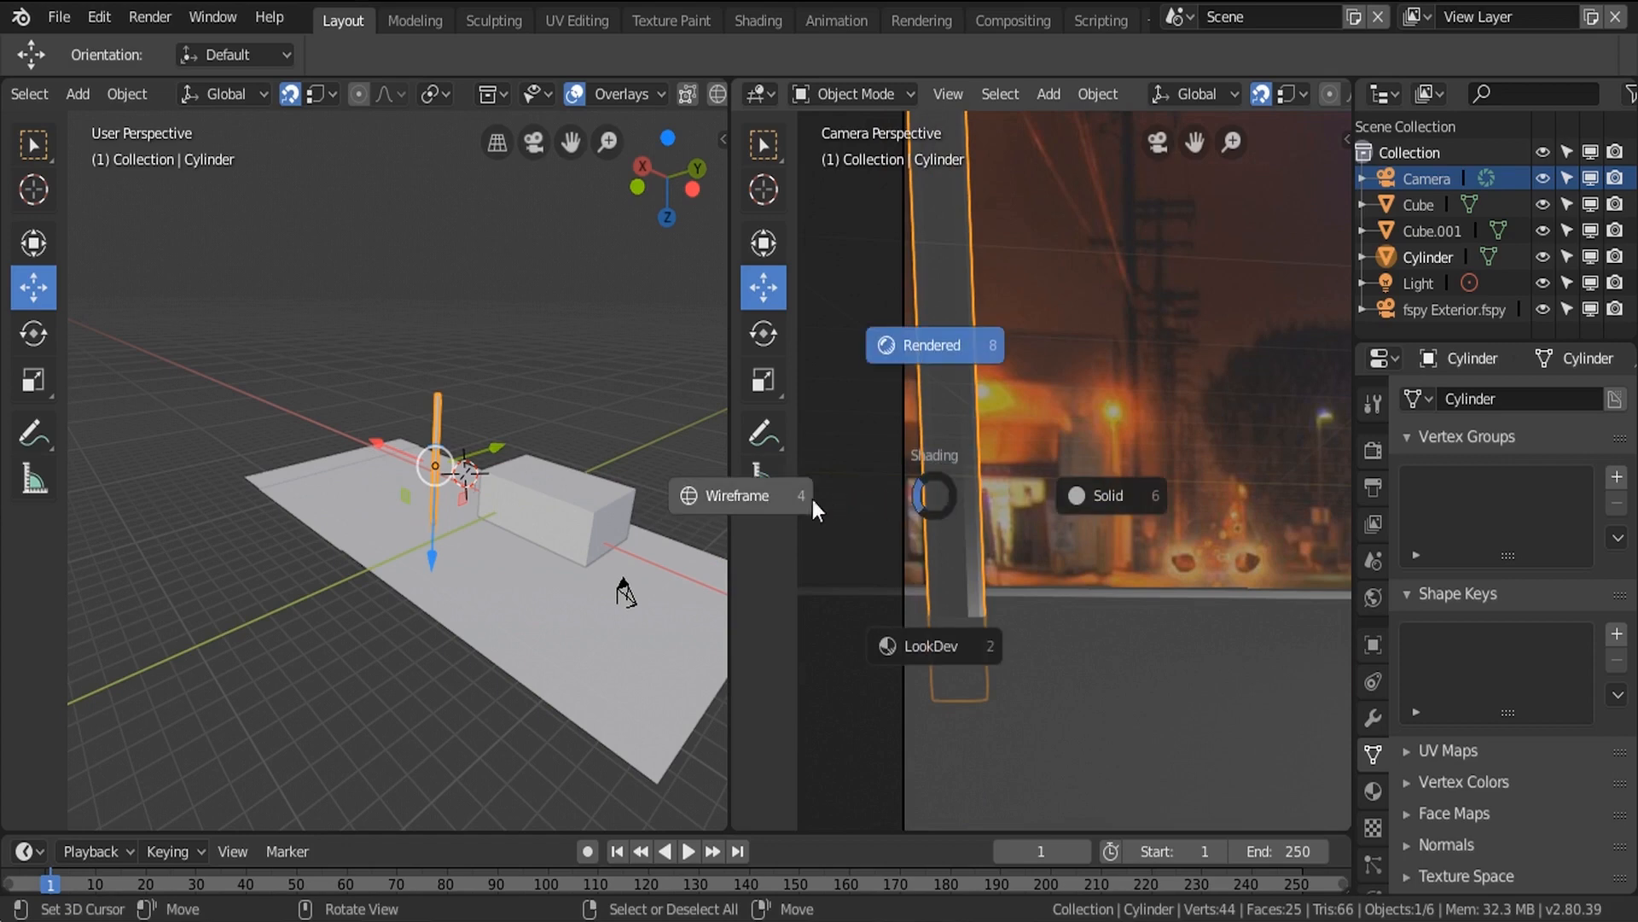
{"action": "left_click", "coordinate": [802, 504]}
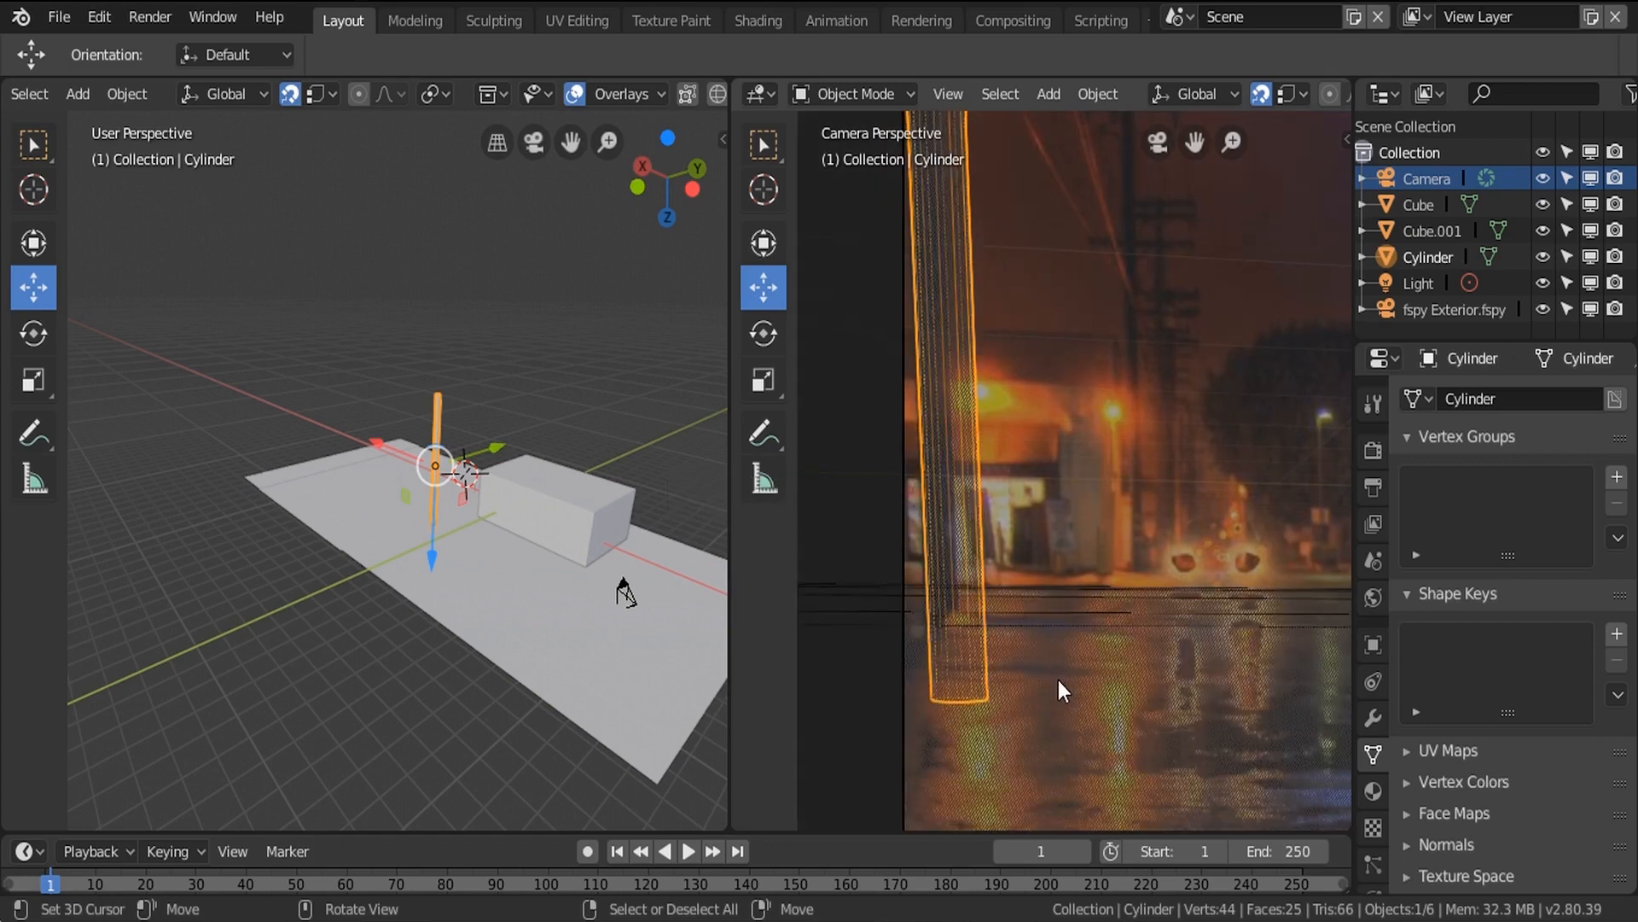
Scale the pole thinner with its Z height locked and shift it along Y to align with the photo's pole.
{"action": "key", "text": "s"}
{"action": "key", "text": "shift+z"}
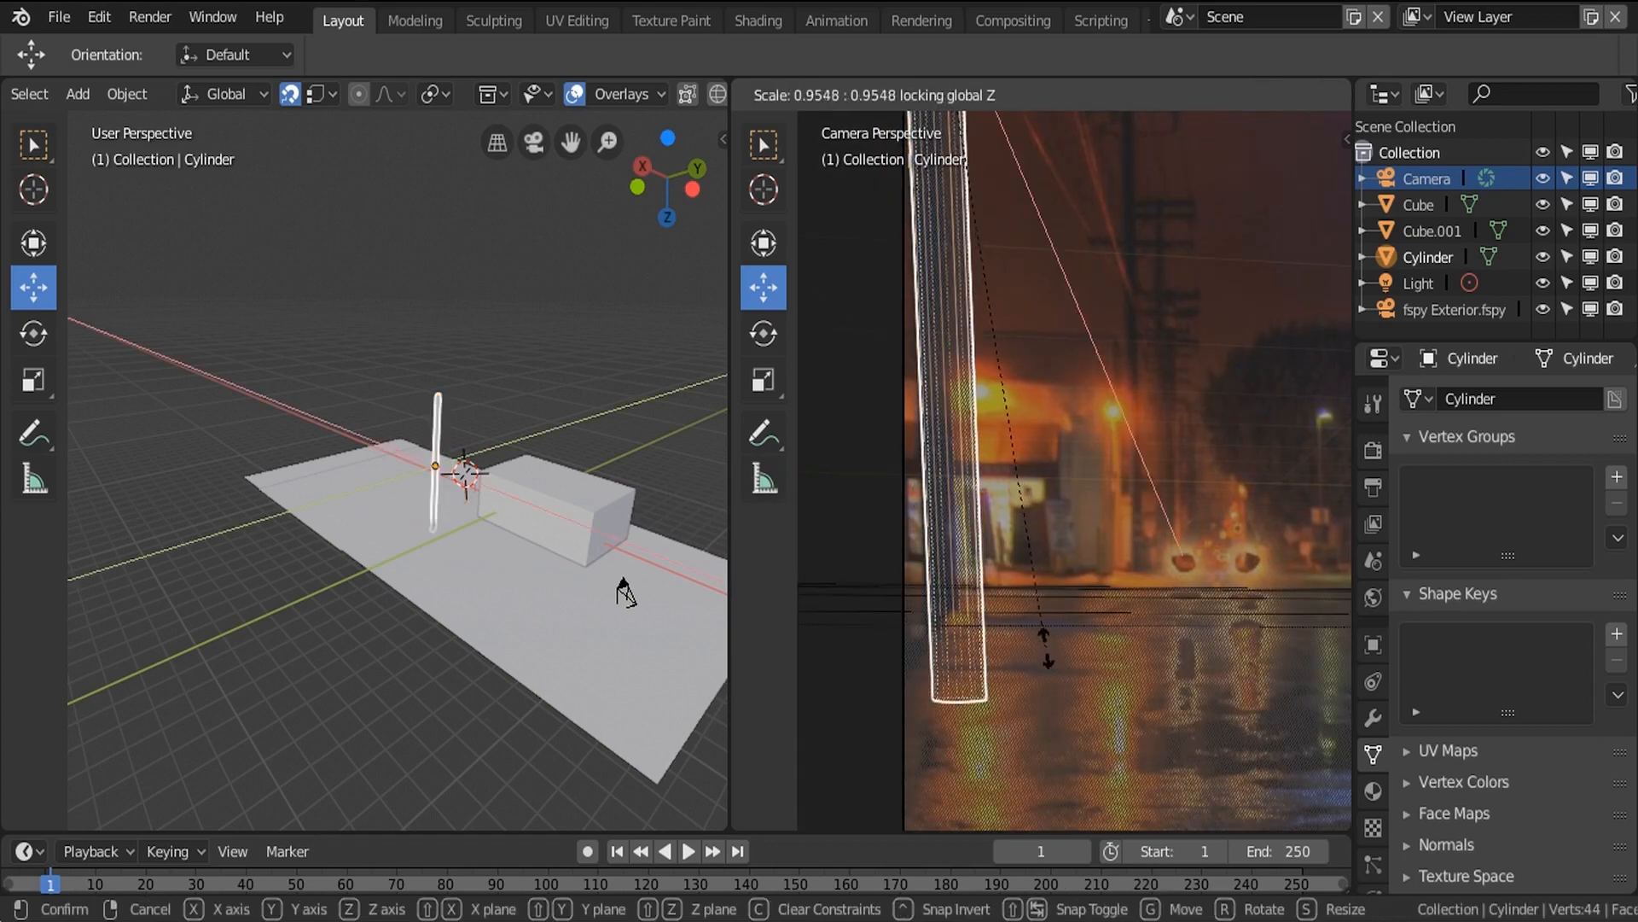
{"action": "left_click", "coordinate": [986, 412]}
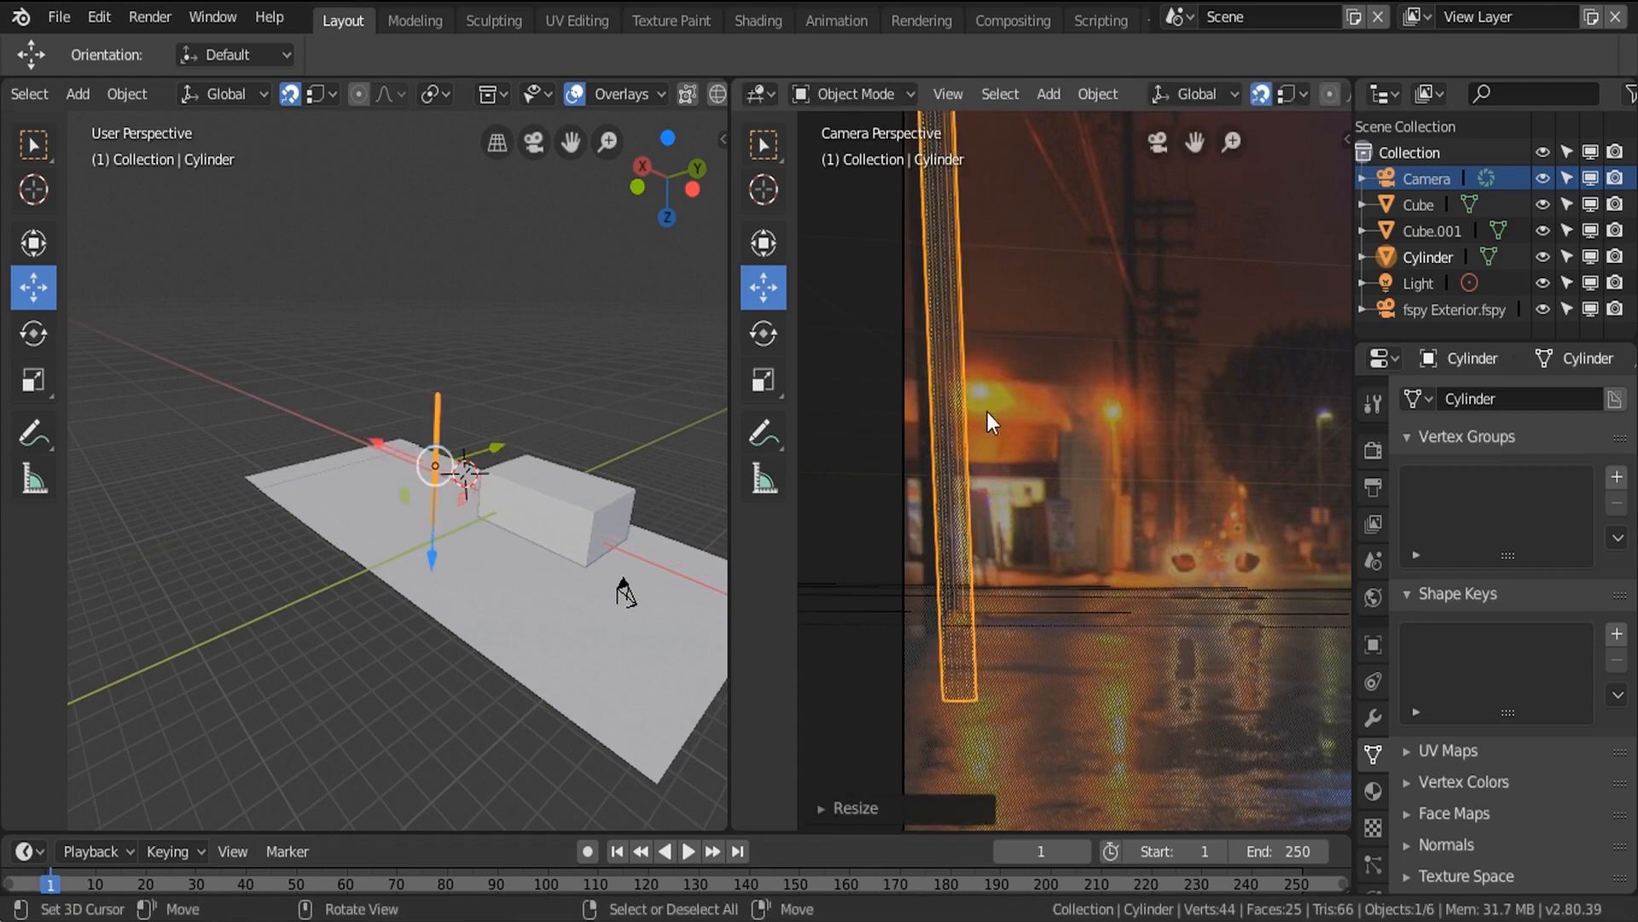
{"action": "scroll", "coordinate": [988, 413], "scroll_direction": "up", "scroll_amount": 4}
{"action": "scroll", "coordinate": [968, 534], "scroll_direction": "up", "scroll_amount": 3}
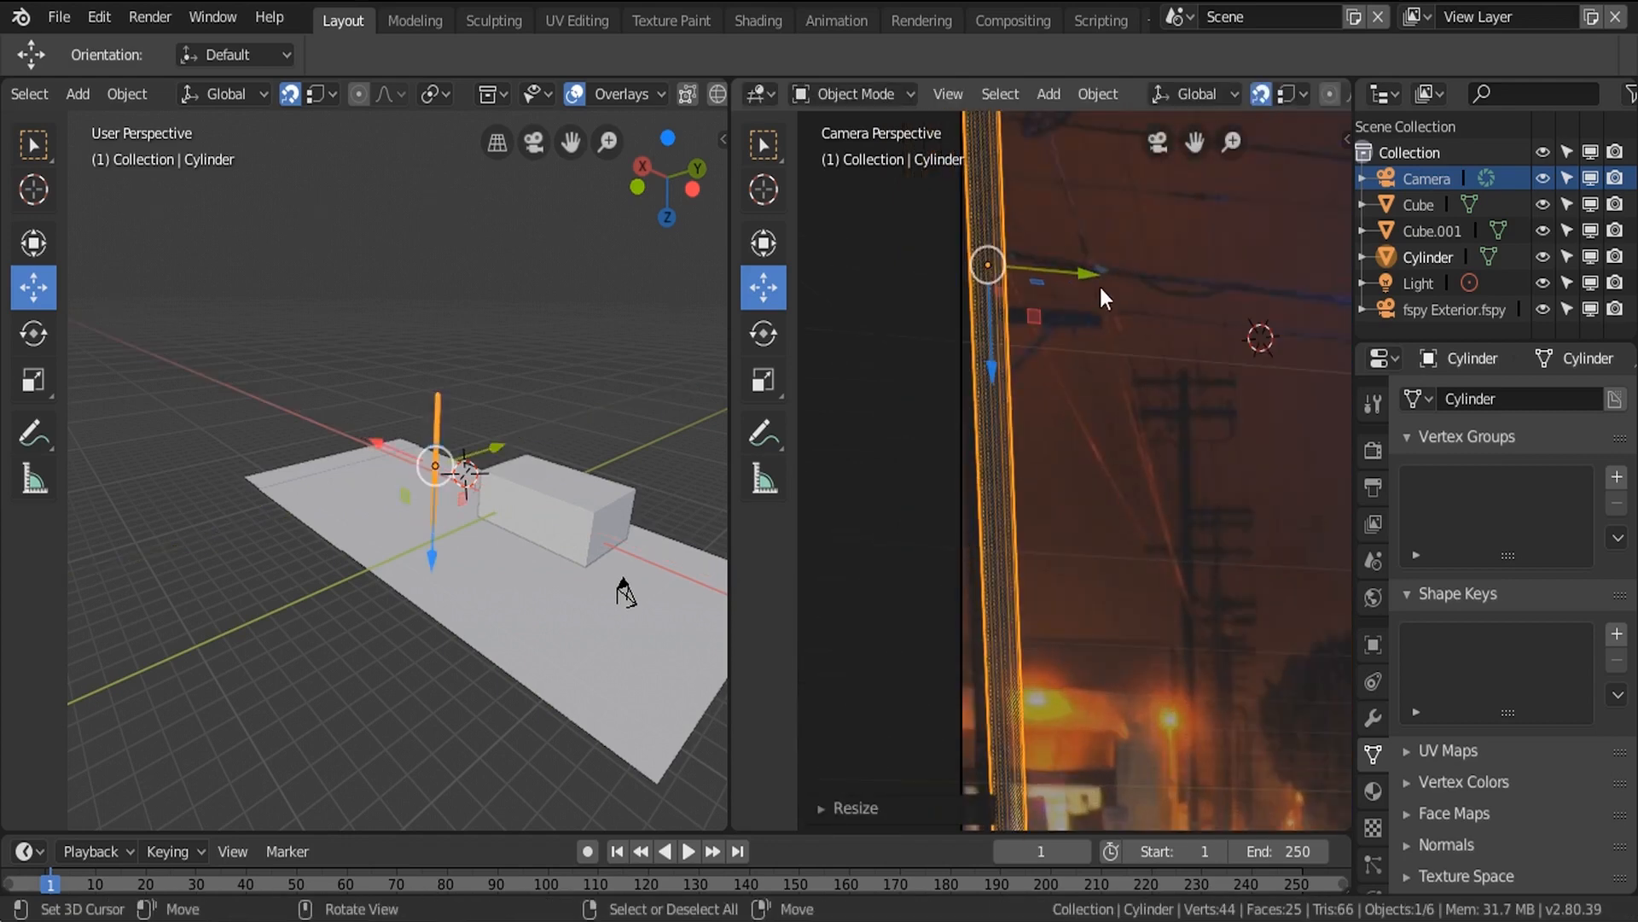
{"action": "left_click_drag", "start_coordinate": [1082, 273], "coordinate": [1064, 266]}
{"action": "middle_click_drag", "start_coordinate": [1013, 590], "coordinate": [1010, 399], "text": "shift"}
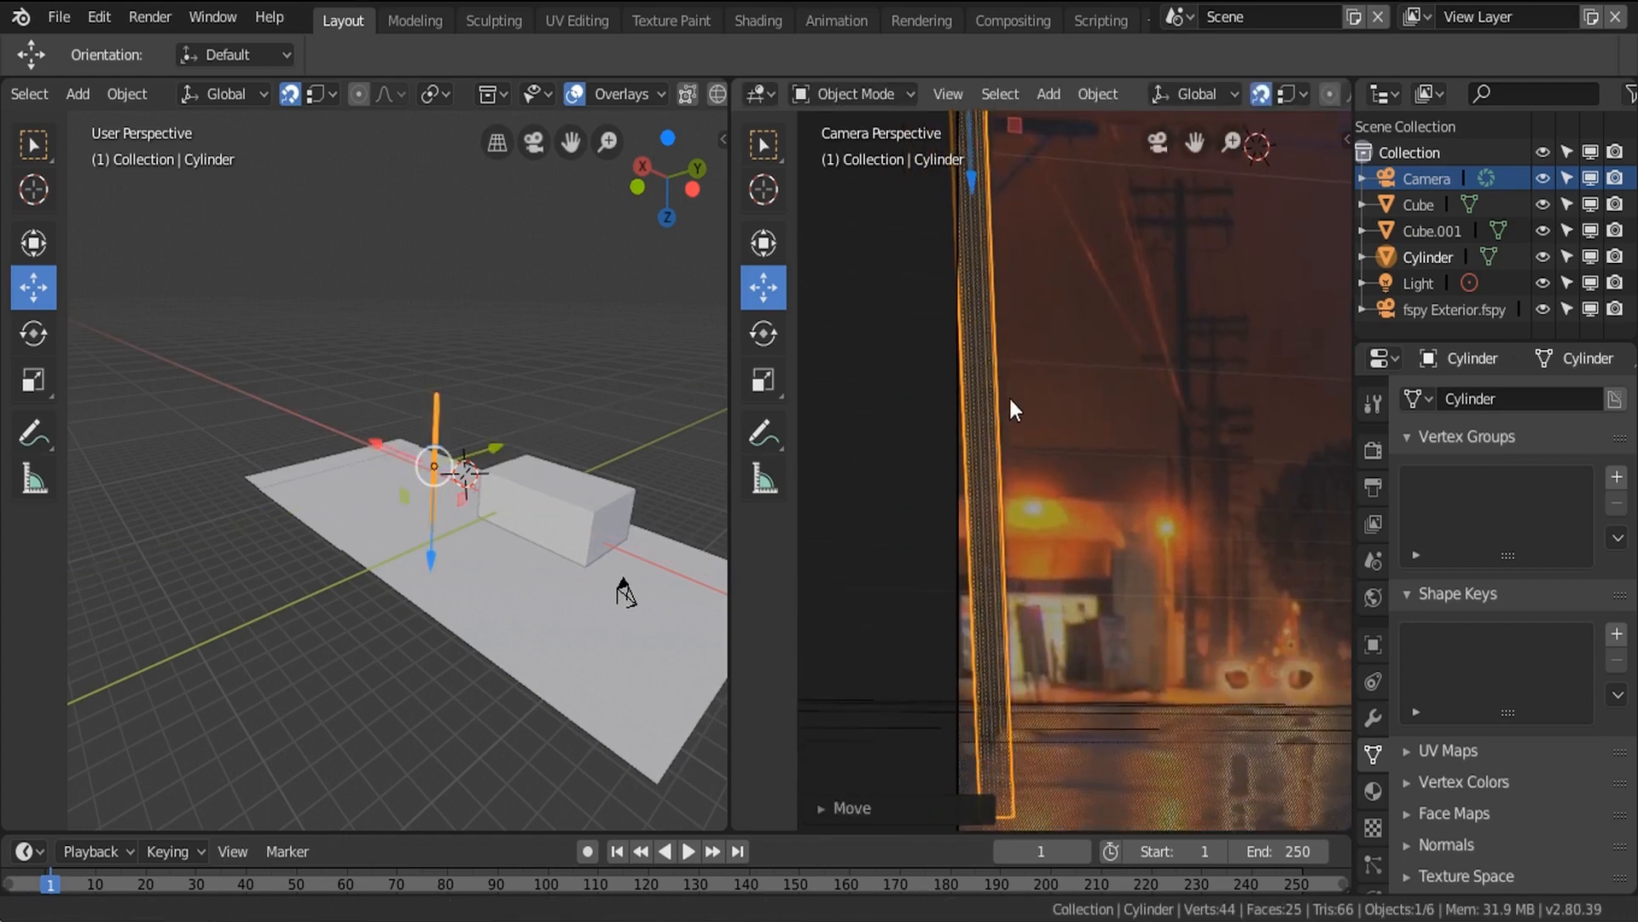
Scale the pole's thickness by about 0.89 with Z locked and nudge it about 0.02 m along Y.
{"action": "scroll", "coordinate": [983, 680], "scroll_direction": "up", "scroll_amount": 5}
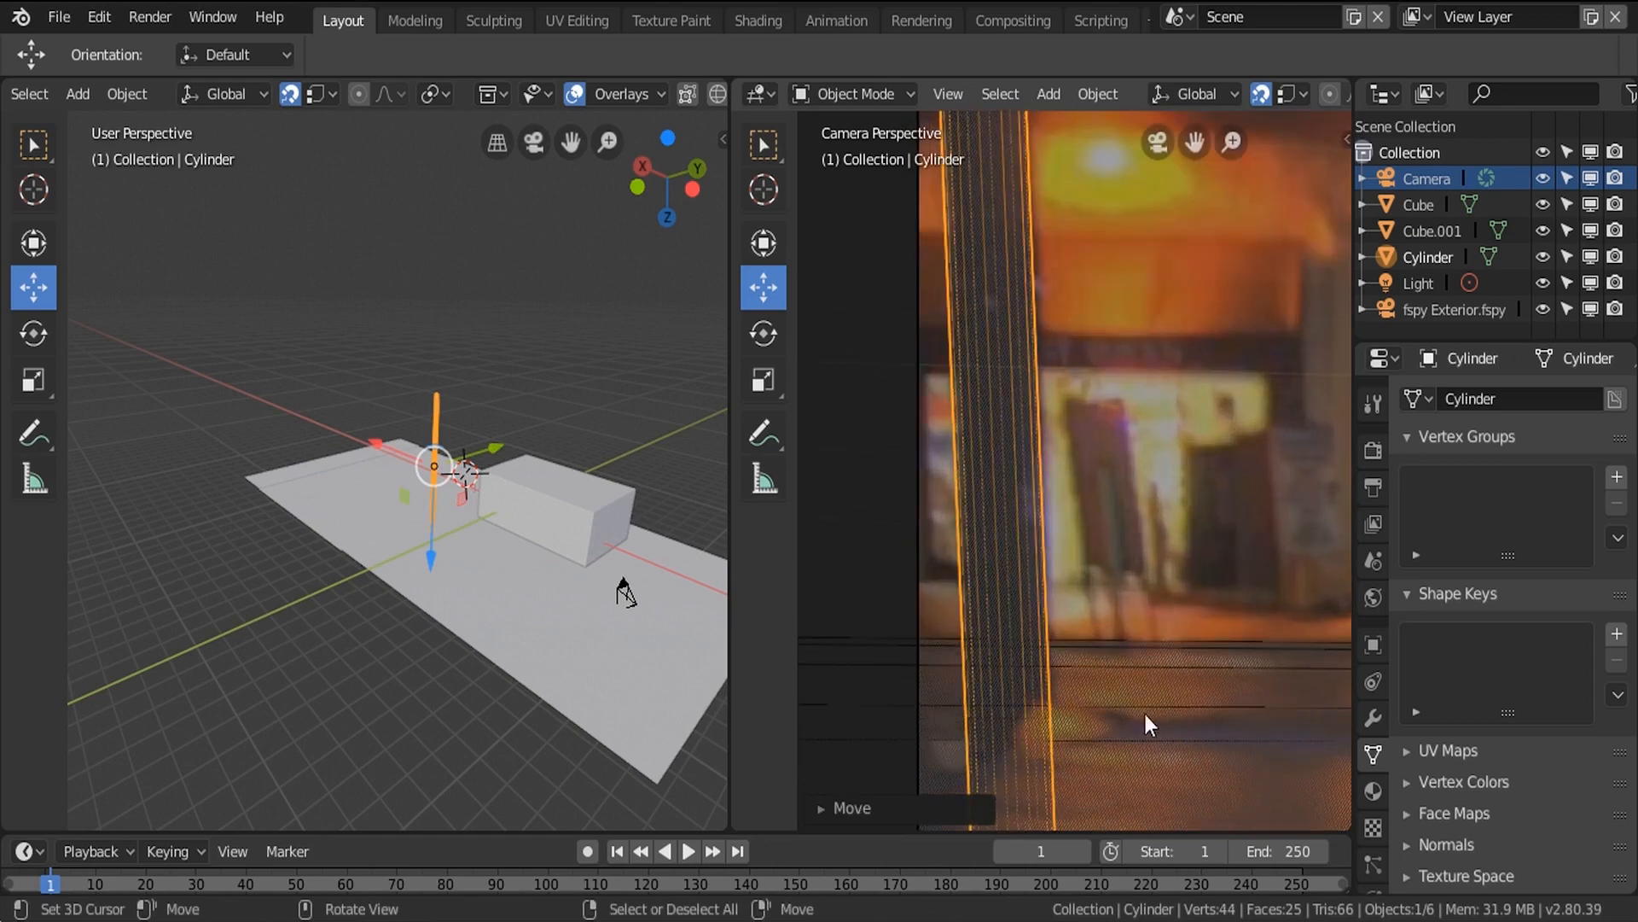
{"action": "key", "text": "s"}
{"action": "key", "text": "shift+z"}
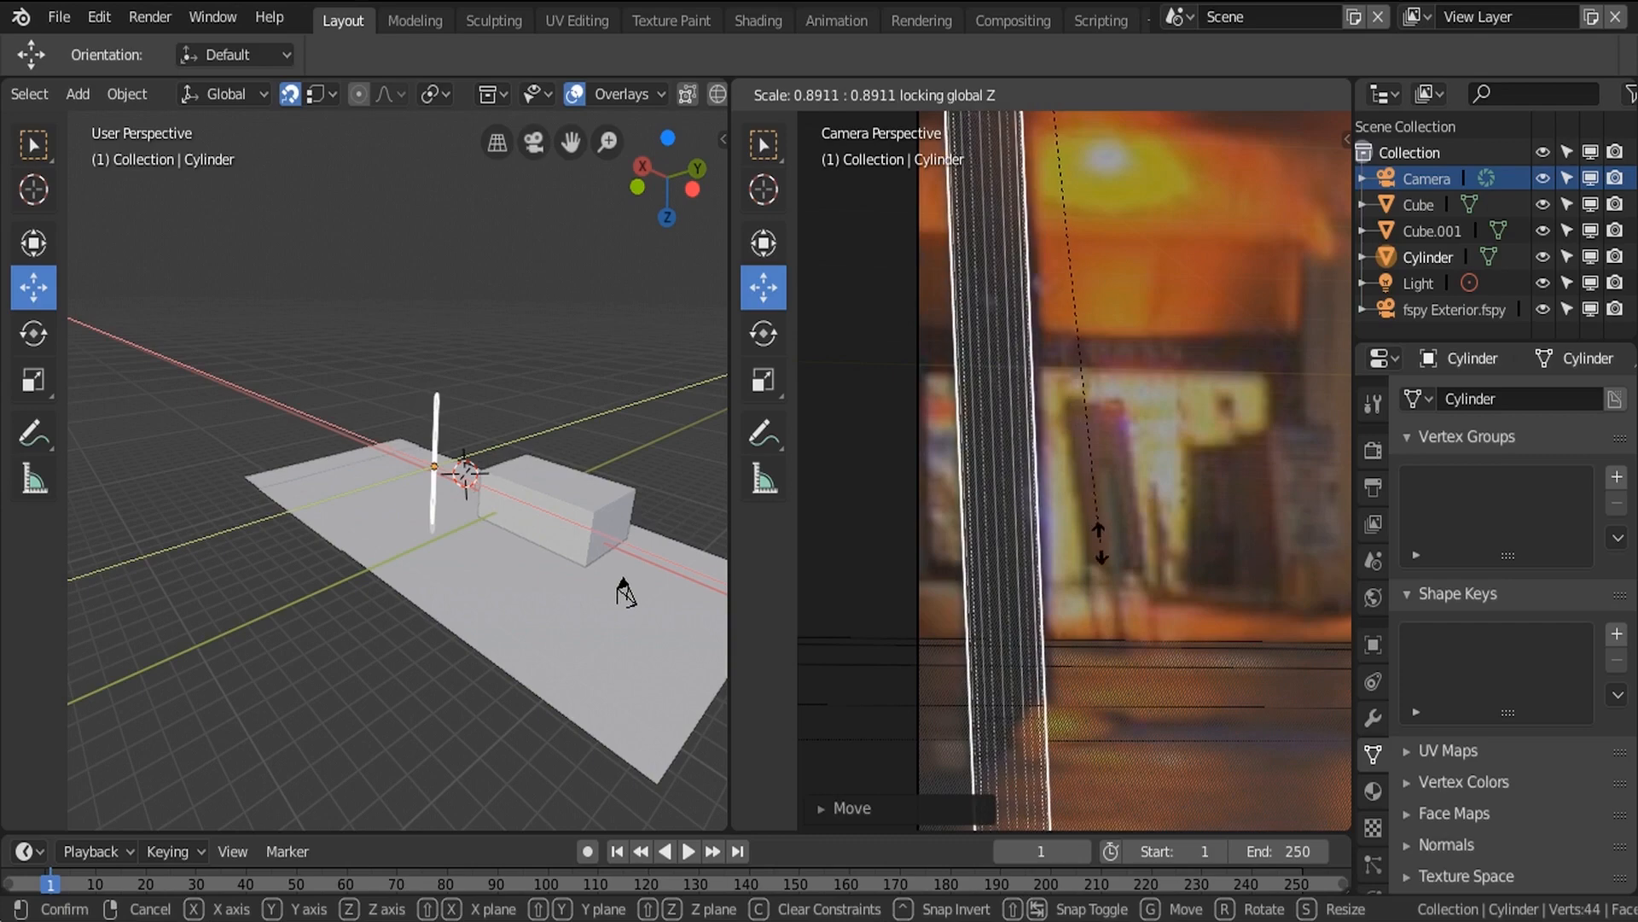
{"action": "left_click", "coordinate": [1098, 497]}
{"action": "key", "text": "g"}
{"action": "key", "text": "y"}
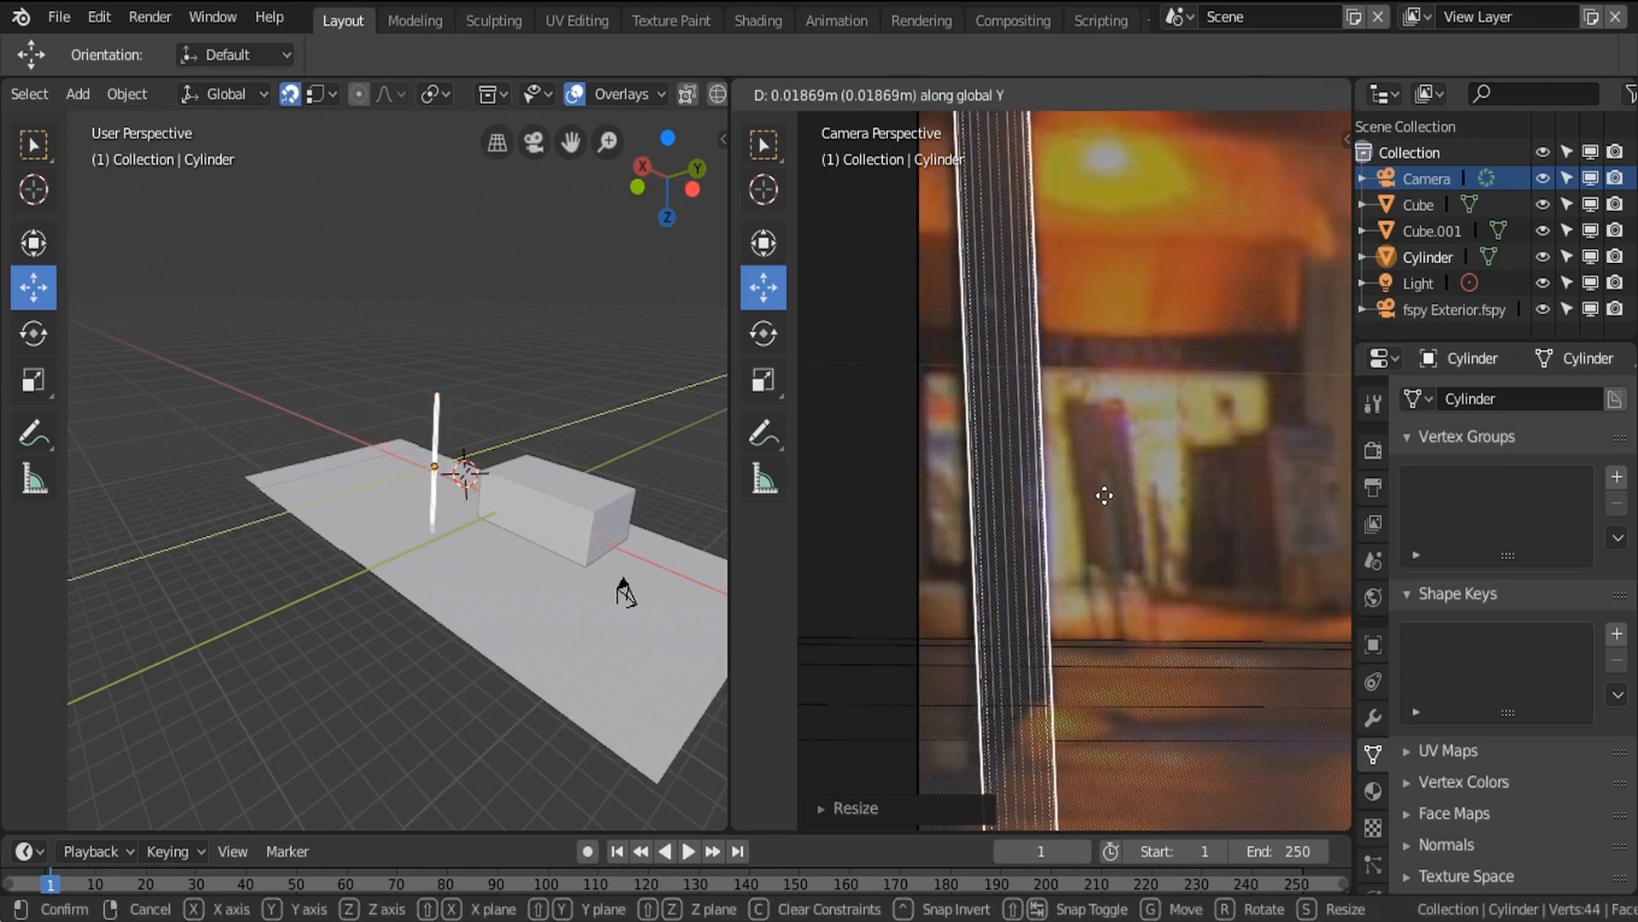
{"action": "left_click", "coordinate": [965, 642]}
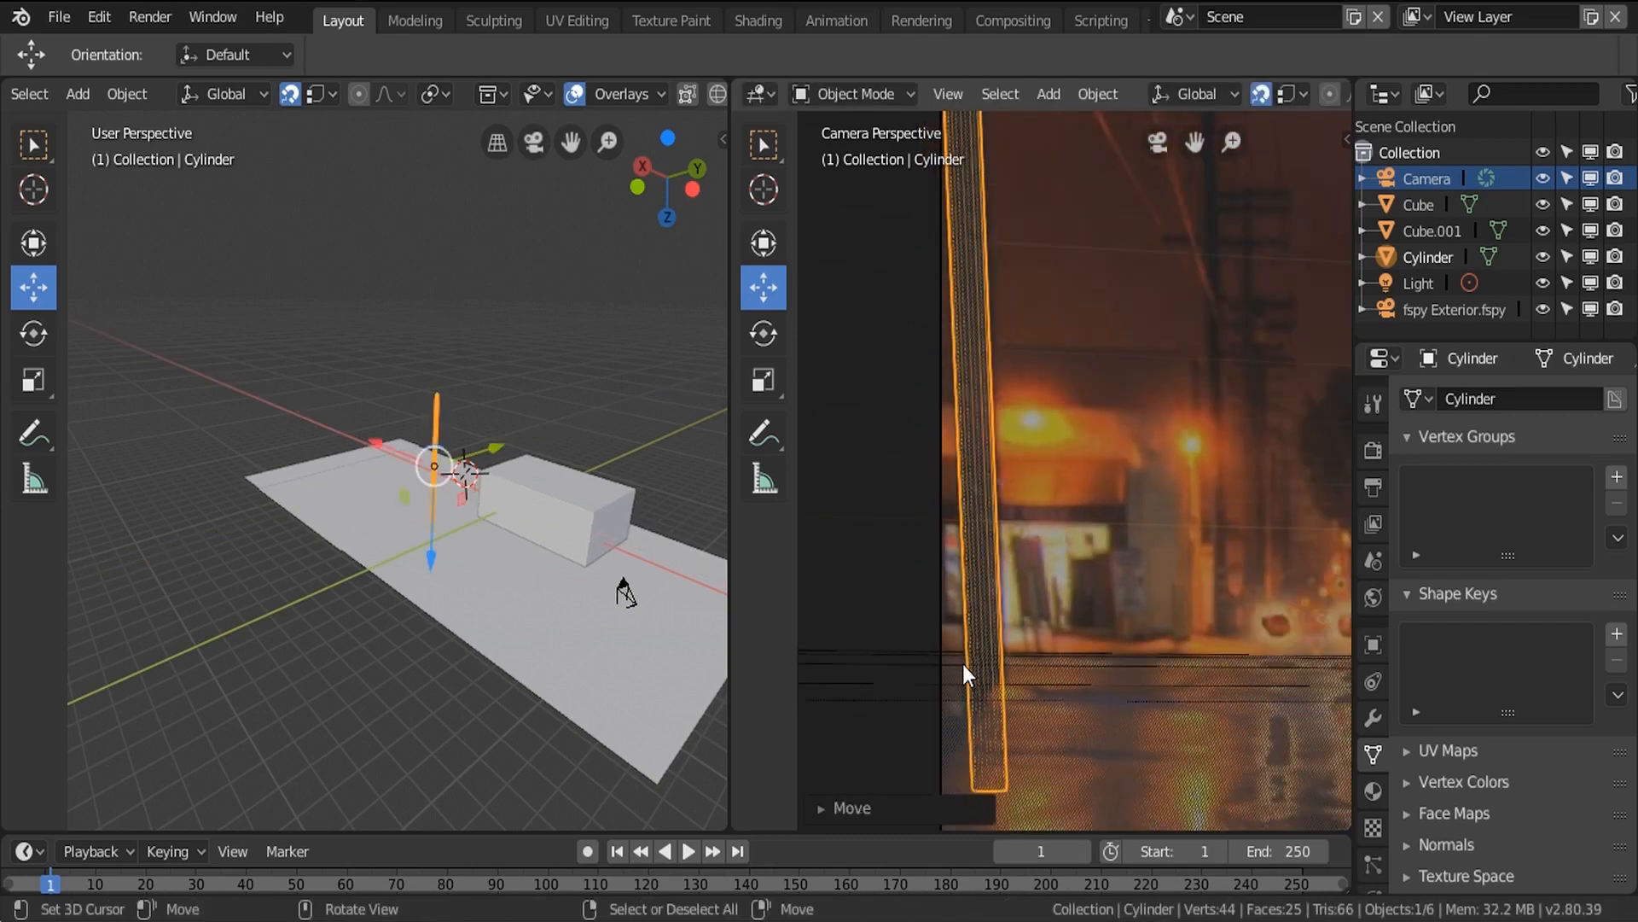
Shorten the pole by scaling it to about 0.71 along Z.
{"action": "scroll", "coordinate": [965, 665], "scroll_direction": "down", "scroll_amount": 3}
{"action": "middle_click_drag", "start_coordinate": [1001, 458], "coordinate": [1013, 694], "text": "shift"}
{"action": "middle_click_drag", "start_coordinate": [1017, 387], "coordinate": [1017, 504], "text": "shift"}
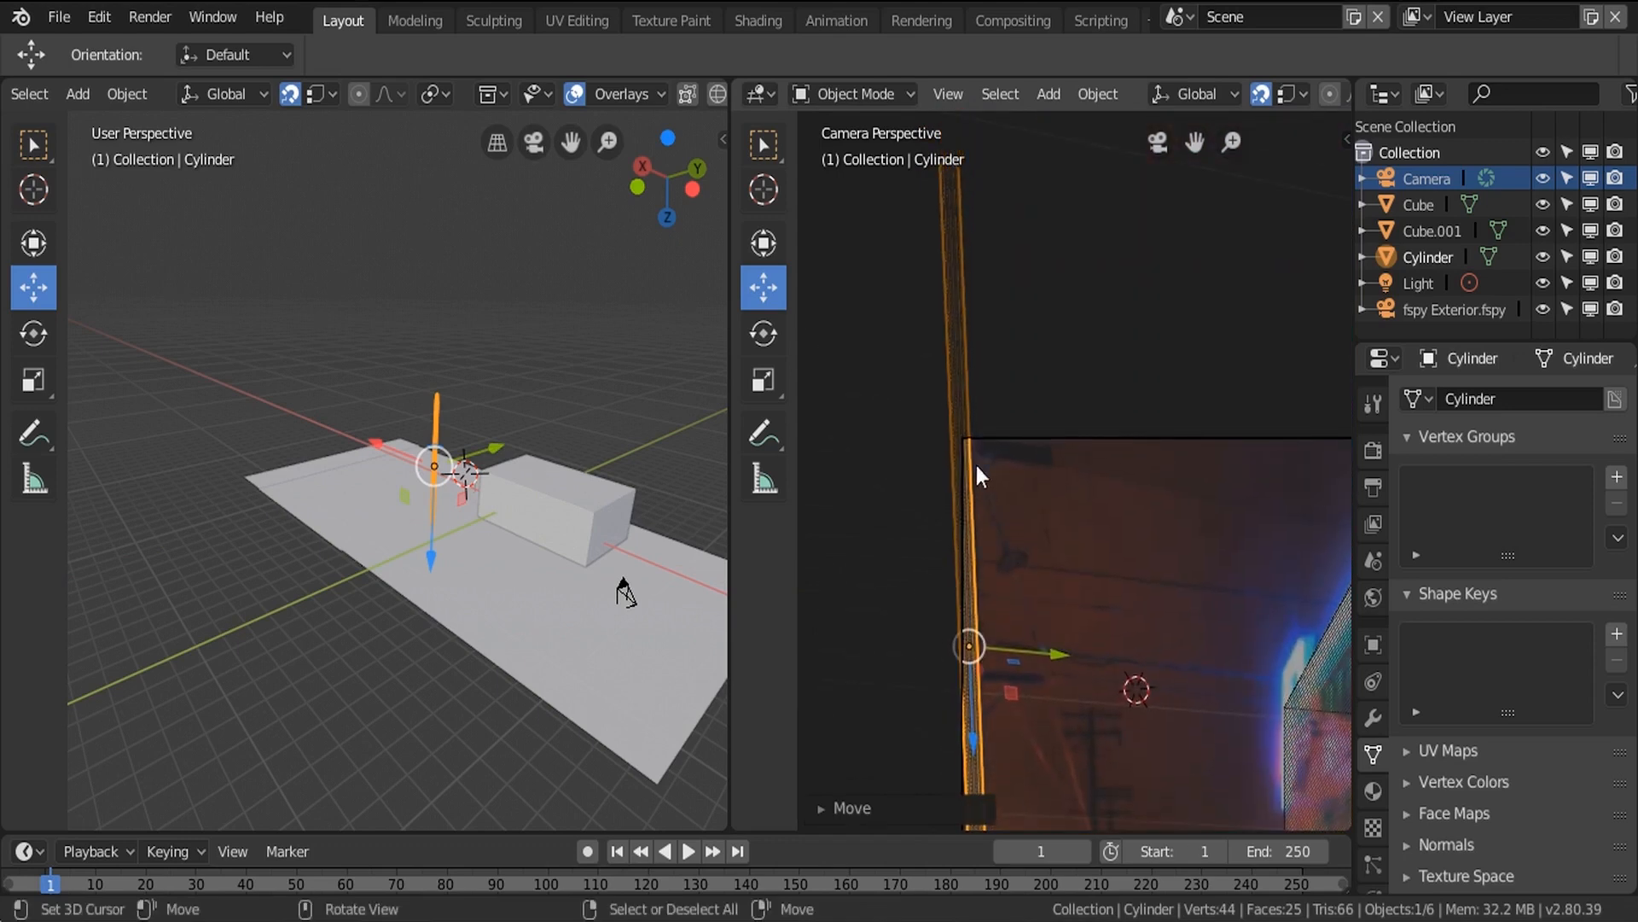
{"action": "scroll", "coordinate": [975, 461], "scroll_direction": "up", "scroll_amount": 3}
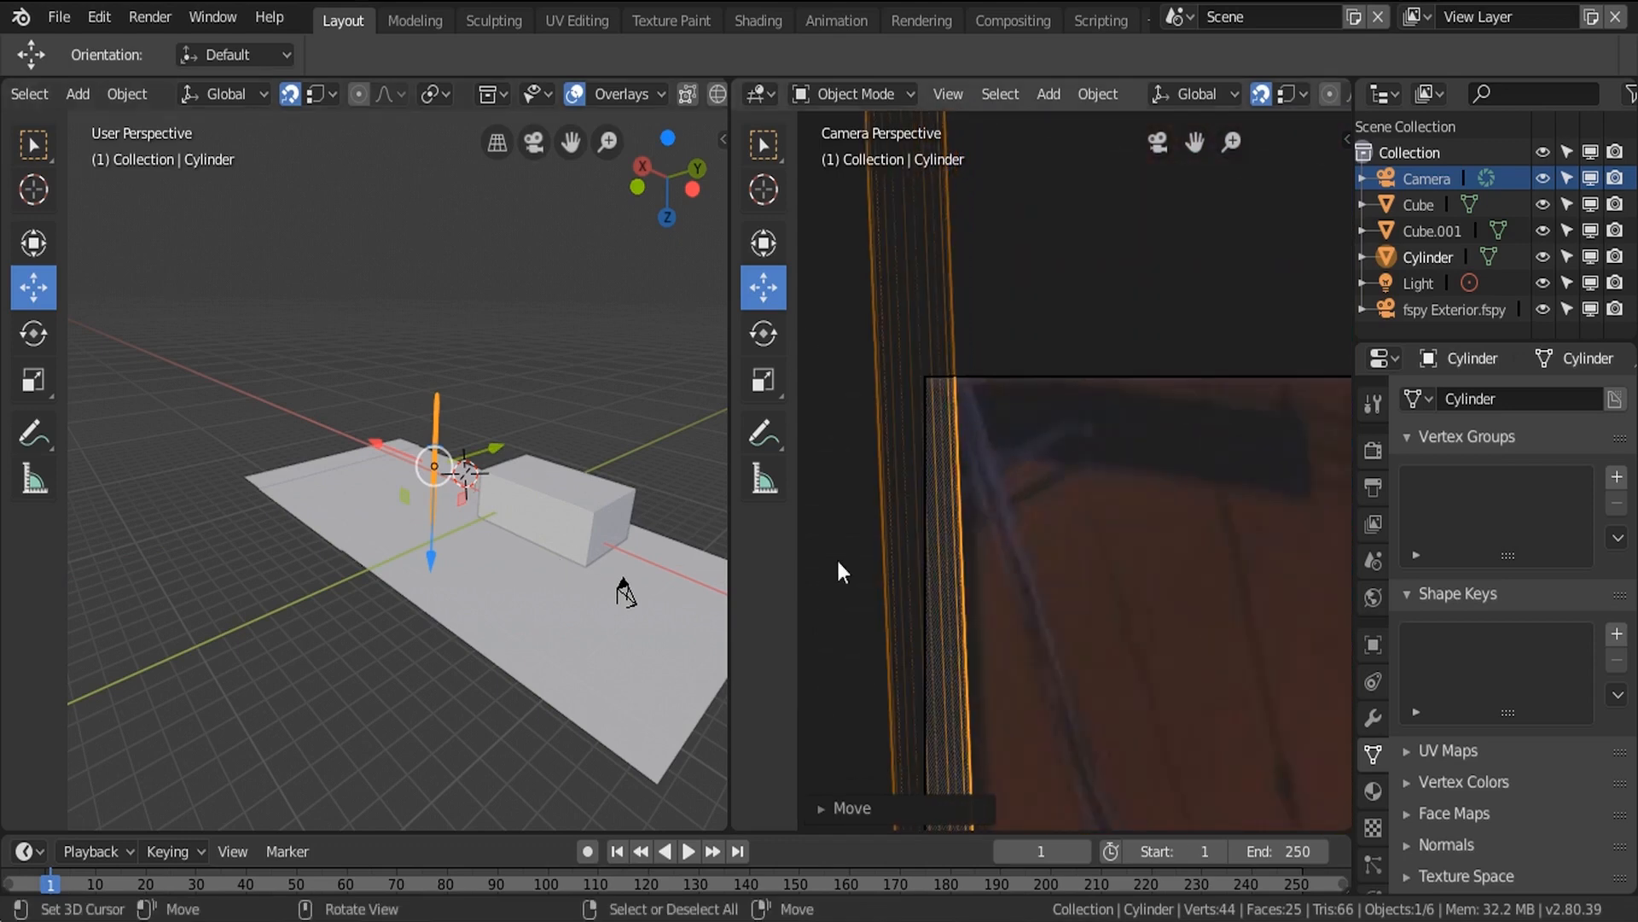
{"action": "key", "text": "s"}
{"action": "key", "text": "z"}
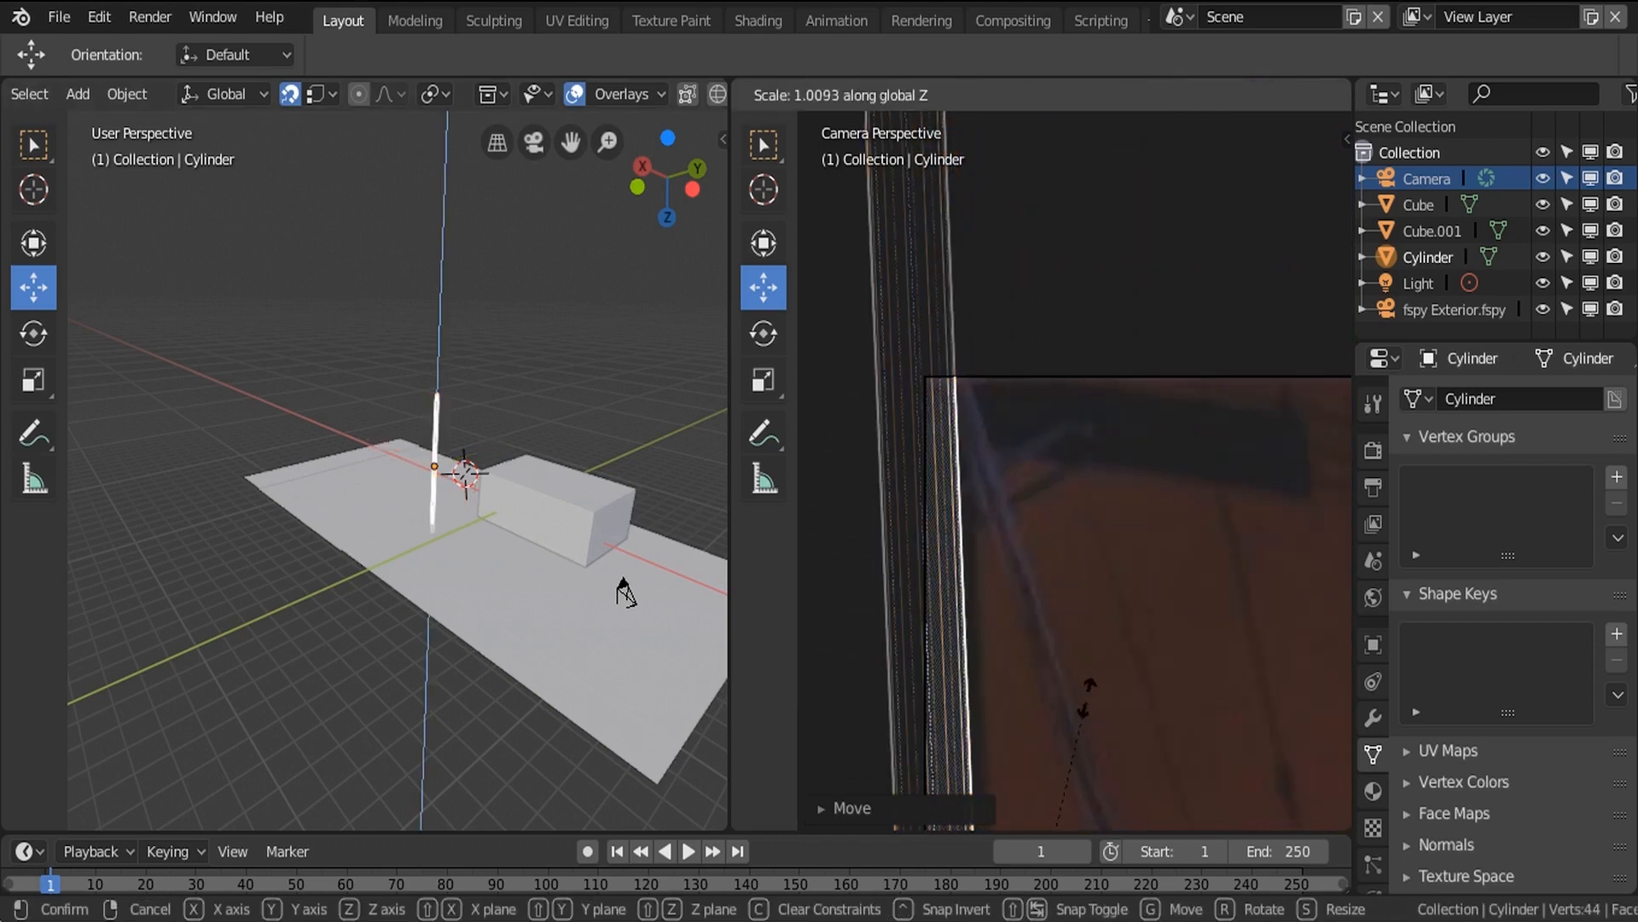
{"action": "left_click", "coordinate": [1060, 675]}
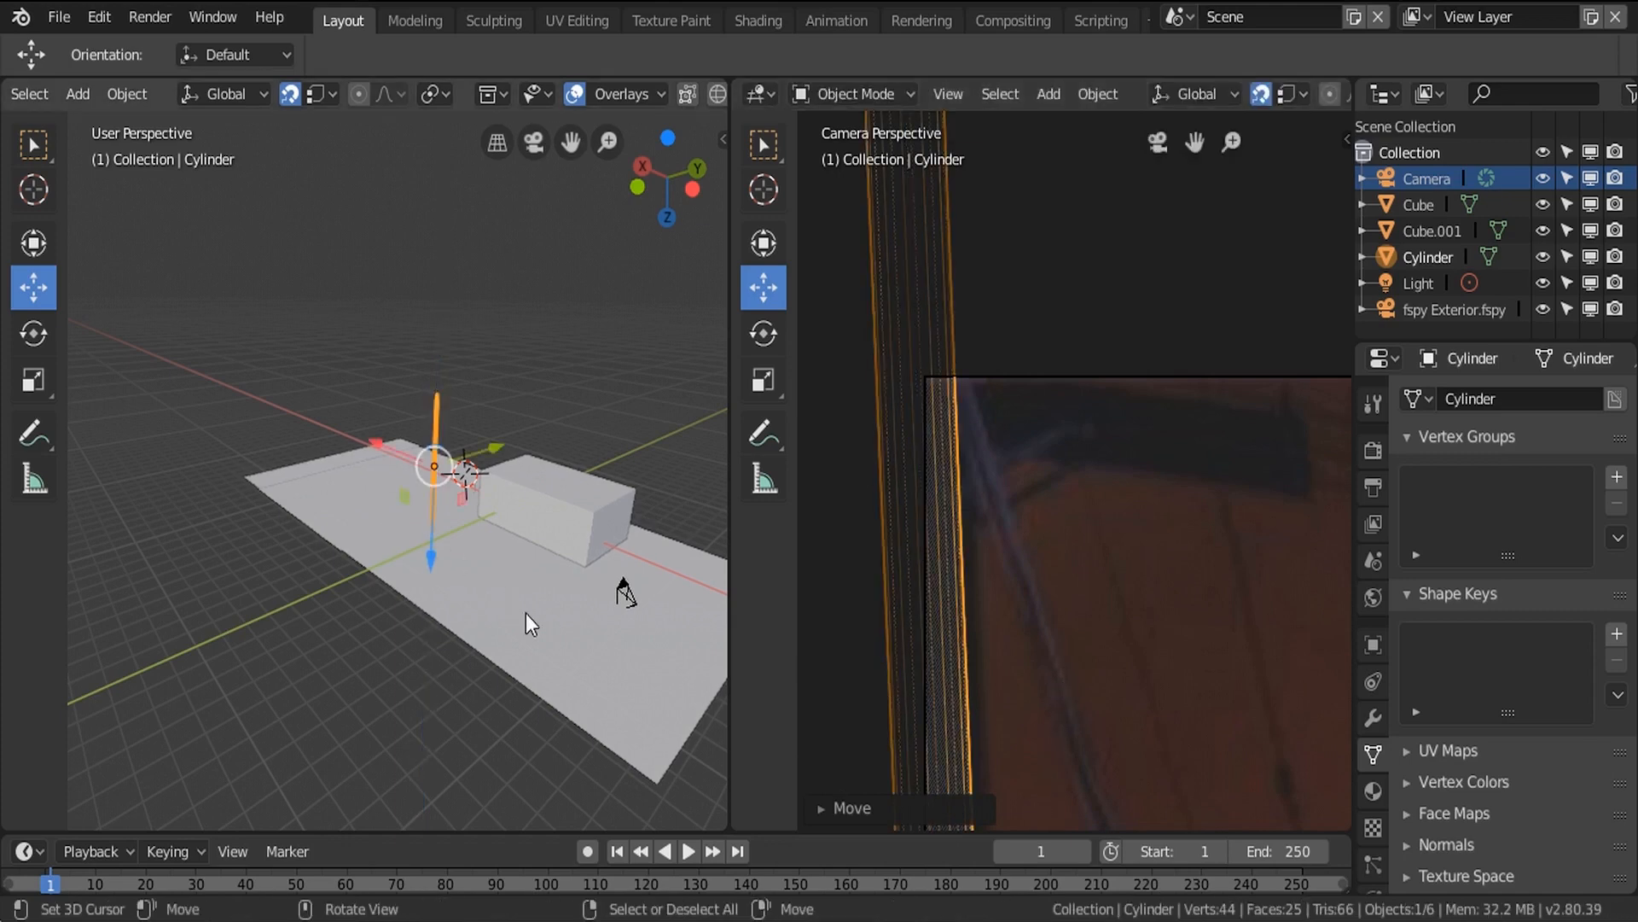
{"action": "key", "text": "s"}
{"action": "key", "text": "z"}
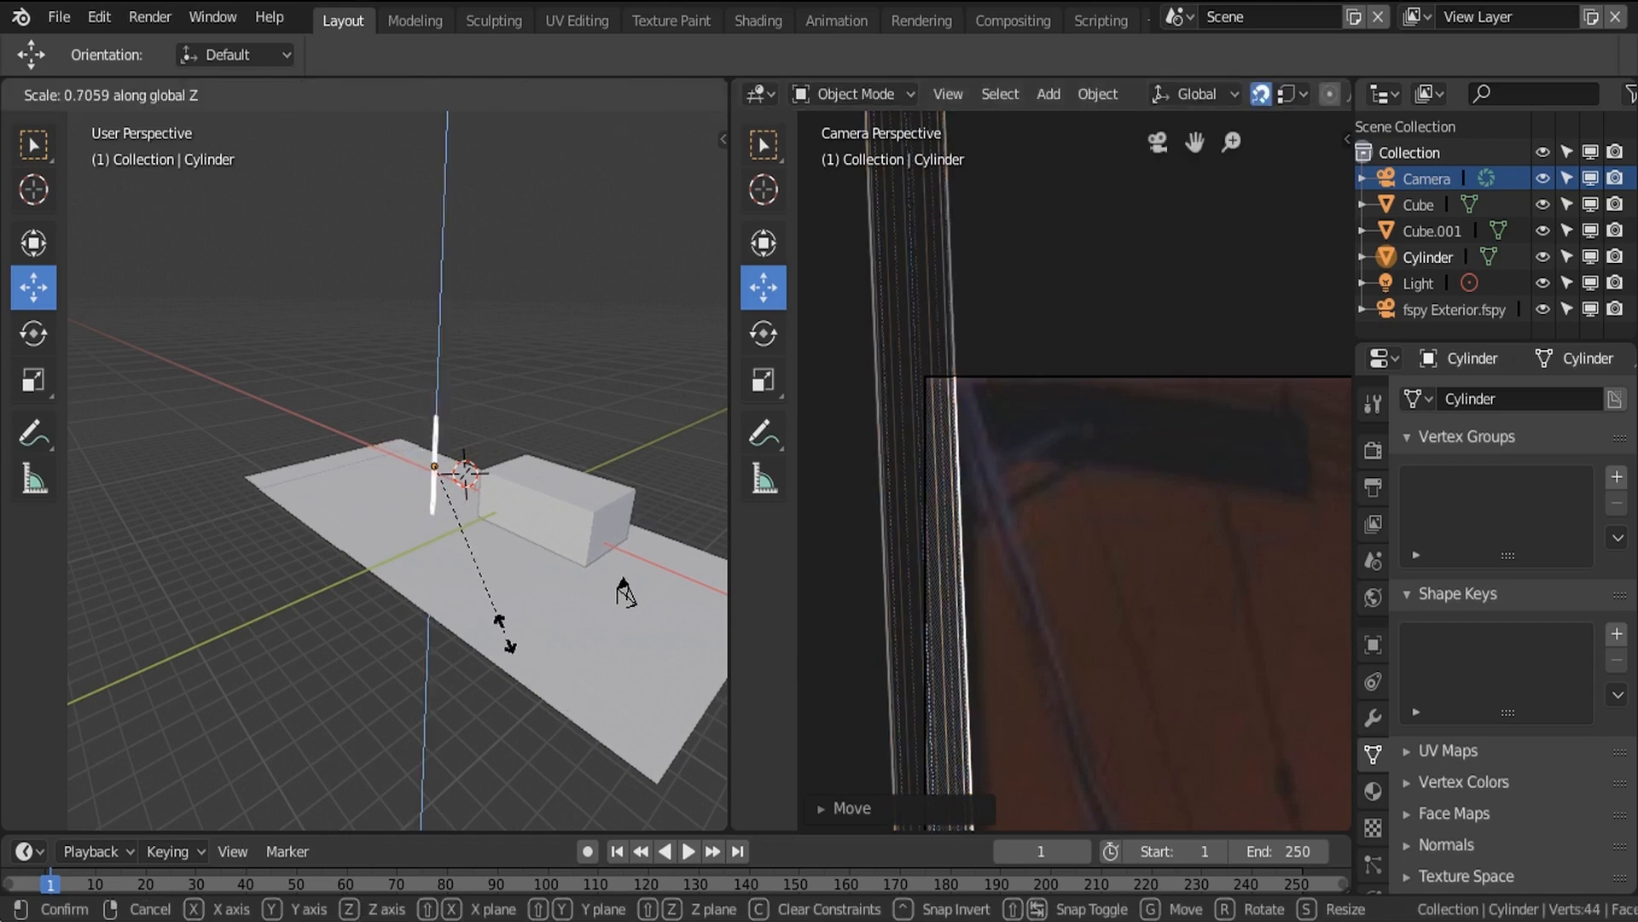
{"action": "left_click", "coordinate": [505, 633]}
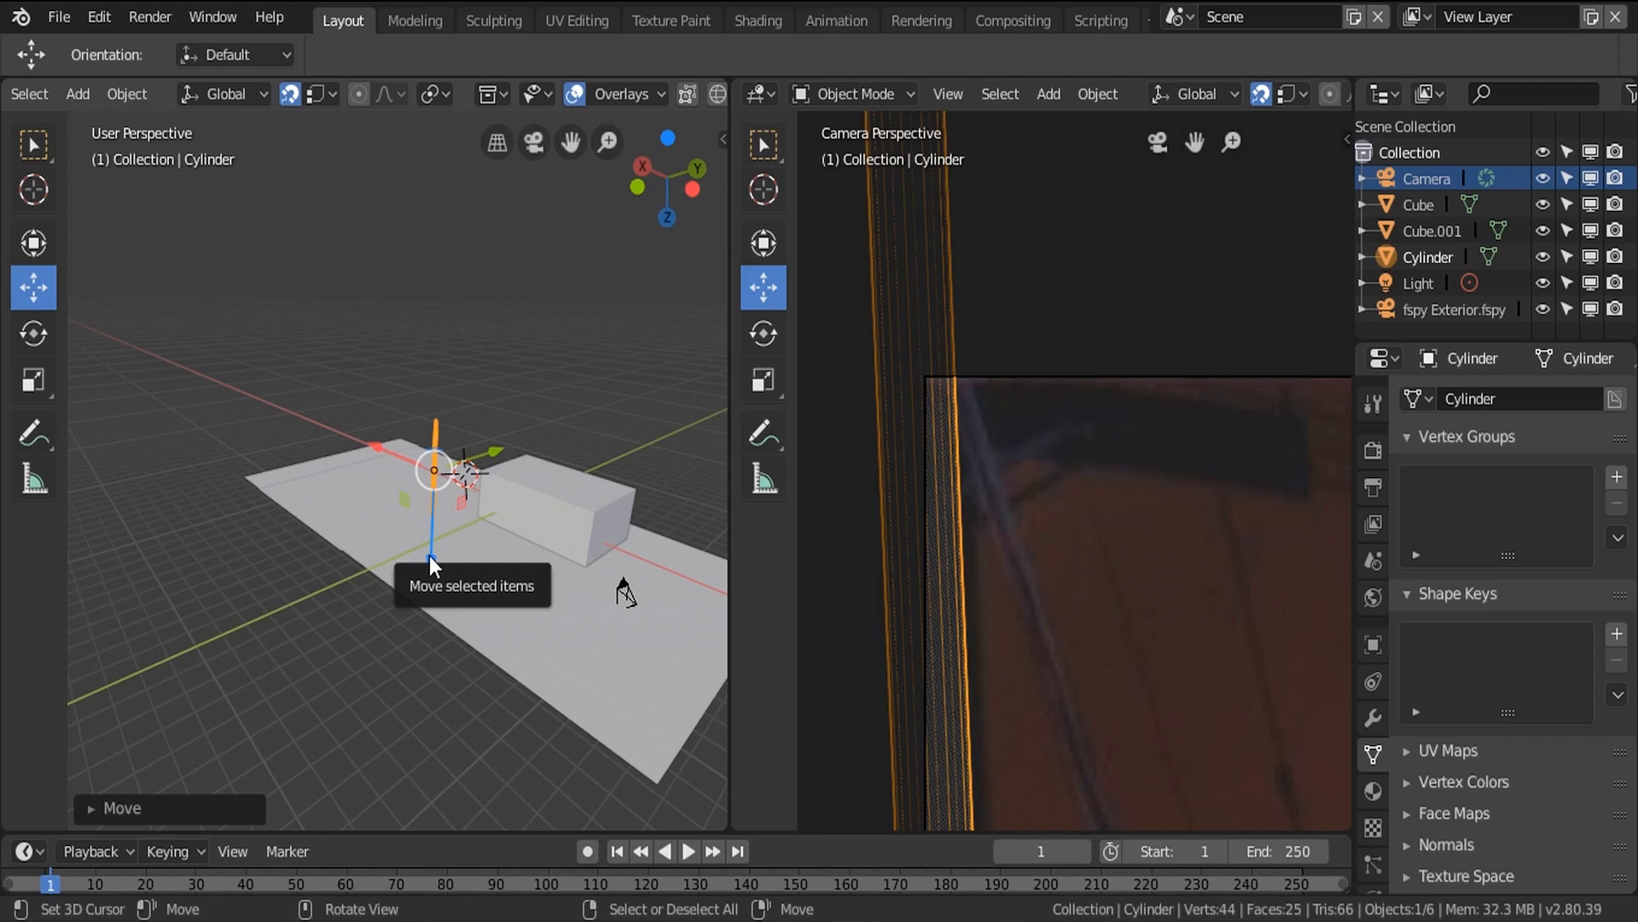
Move the pole with vertex snapping so its base meets the ground and compare it with the photo through the camera.
{"action": "scroll", "coordinate": [615, 94], "scroll_direction": "up", "scroll_amount": 3}
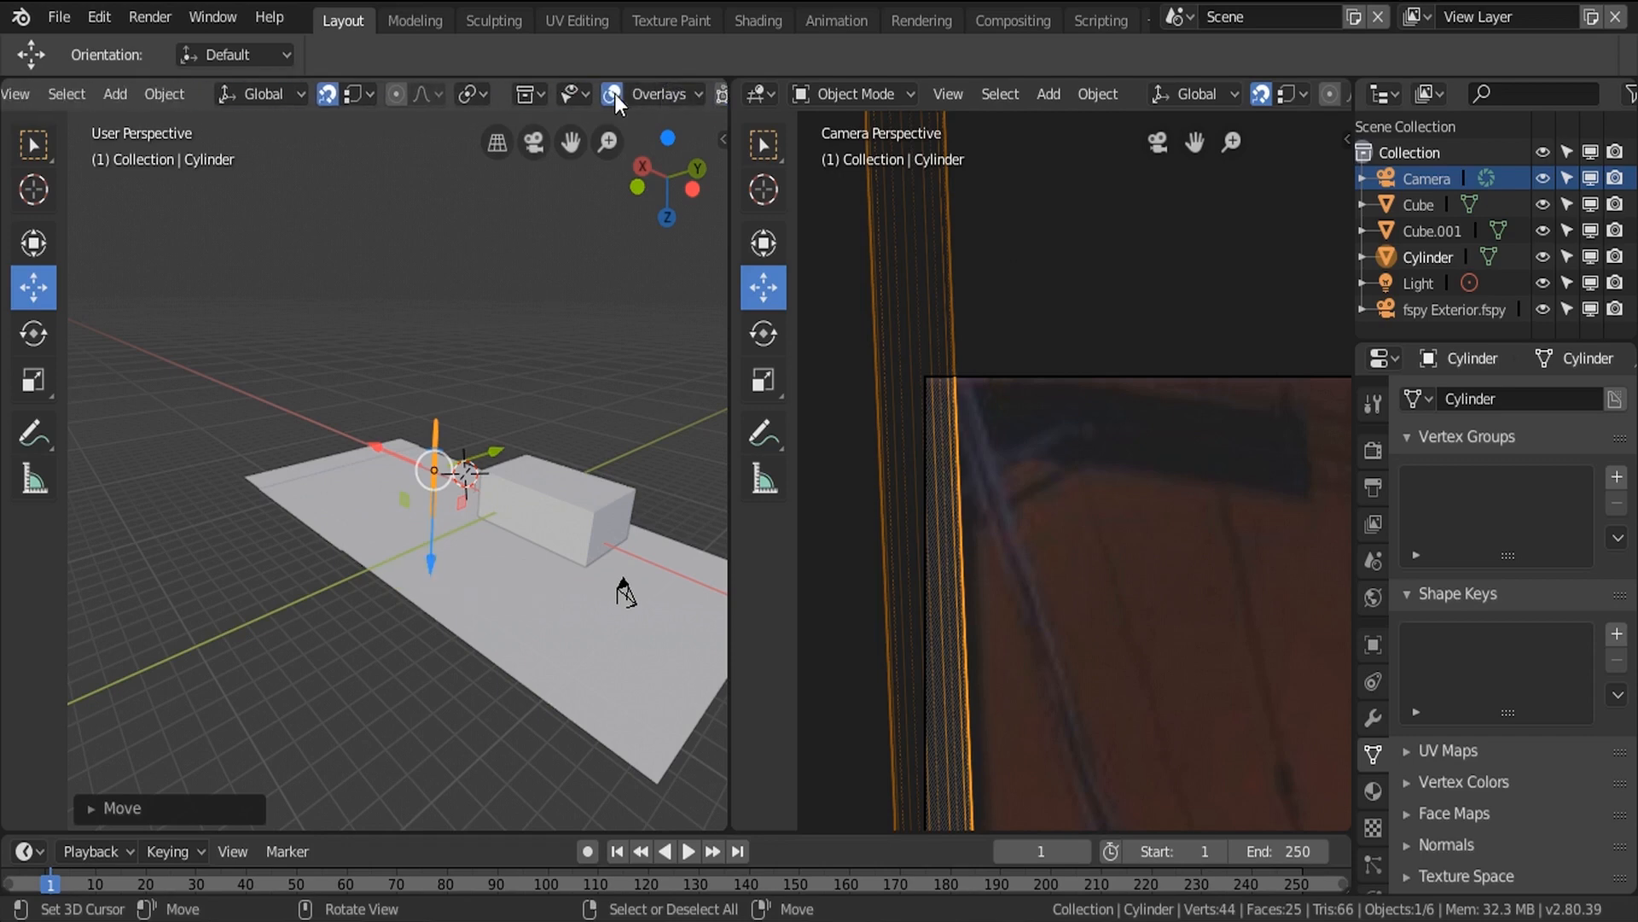
{"action": "left_click", "coordinate": [357, 96]}
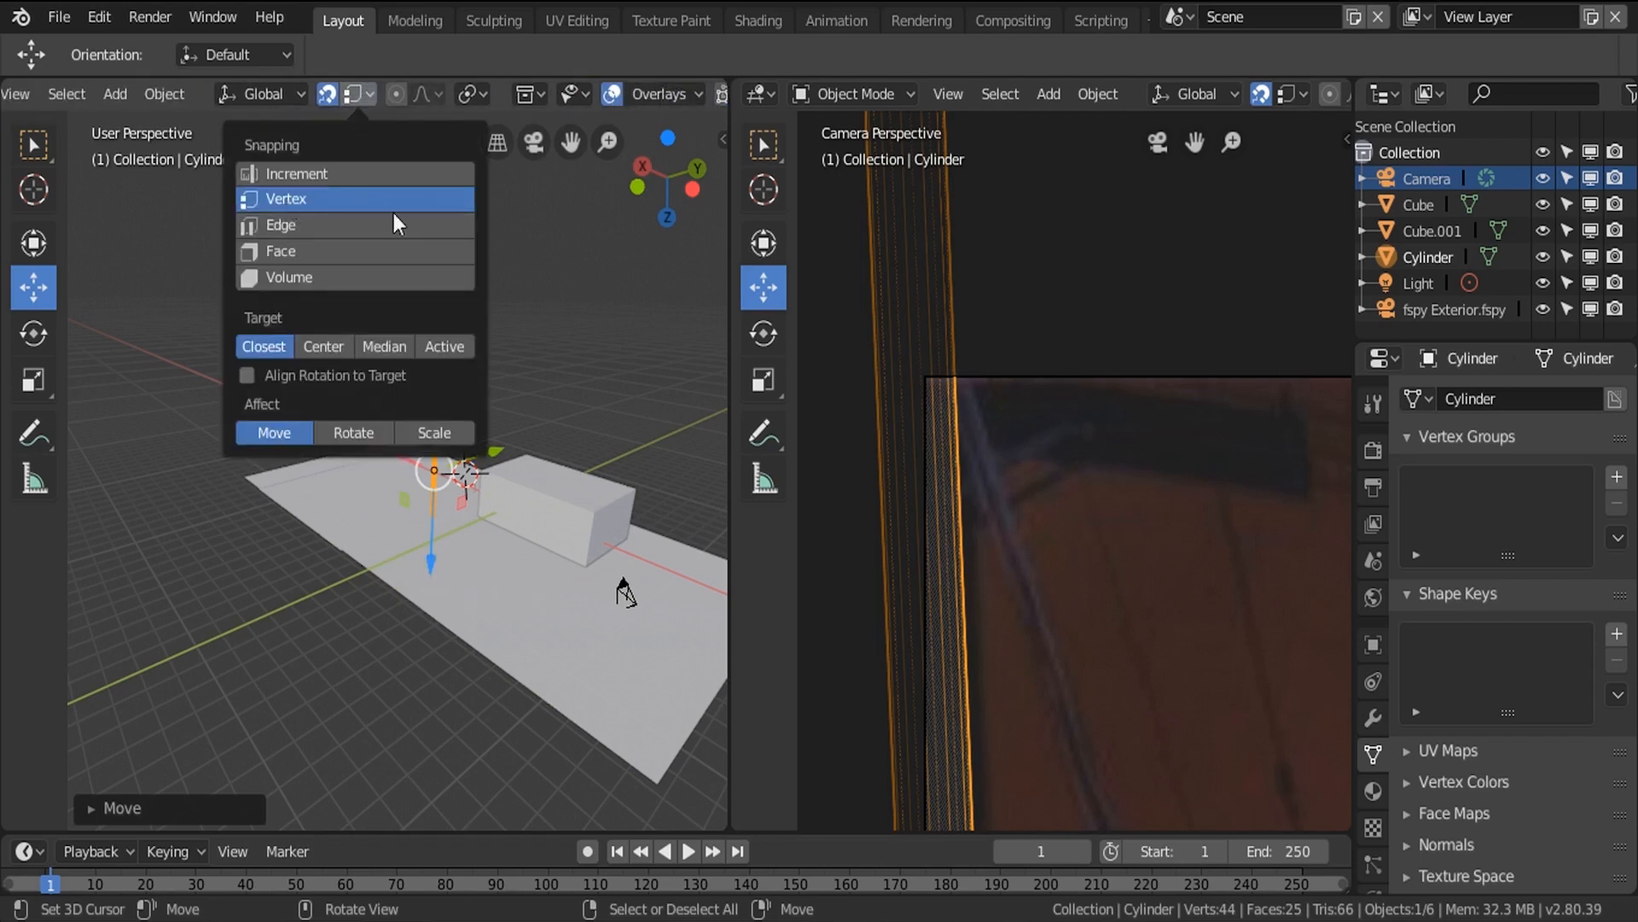
{"action": "scroll", "coordinate": [418, 565], "scroll_direction": "up", "scroll_amount": 6}
{"action": "left_click_drag", "start_coordinate": [454, 388], "coordinate": [139, 504]}
{"action": "middle_click_drag", "start_coordinate": [227, 459], "coordinate": [299, 413]}
{"action": "key", "text": "KP_0"}
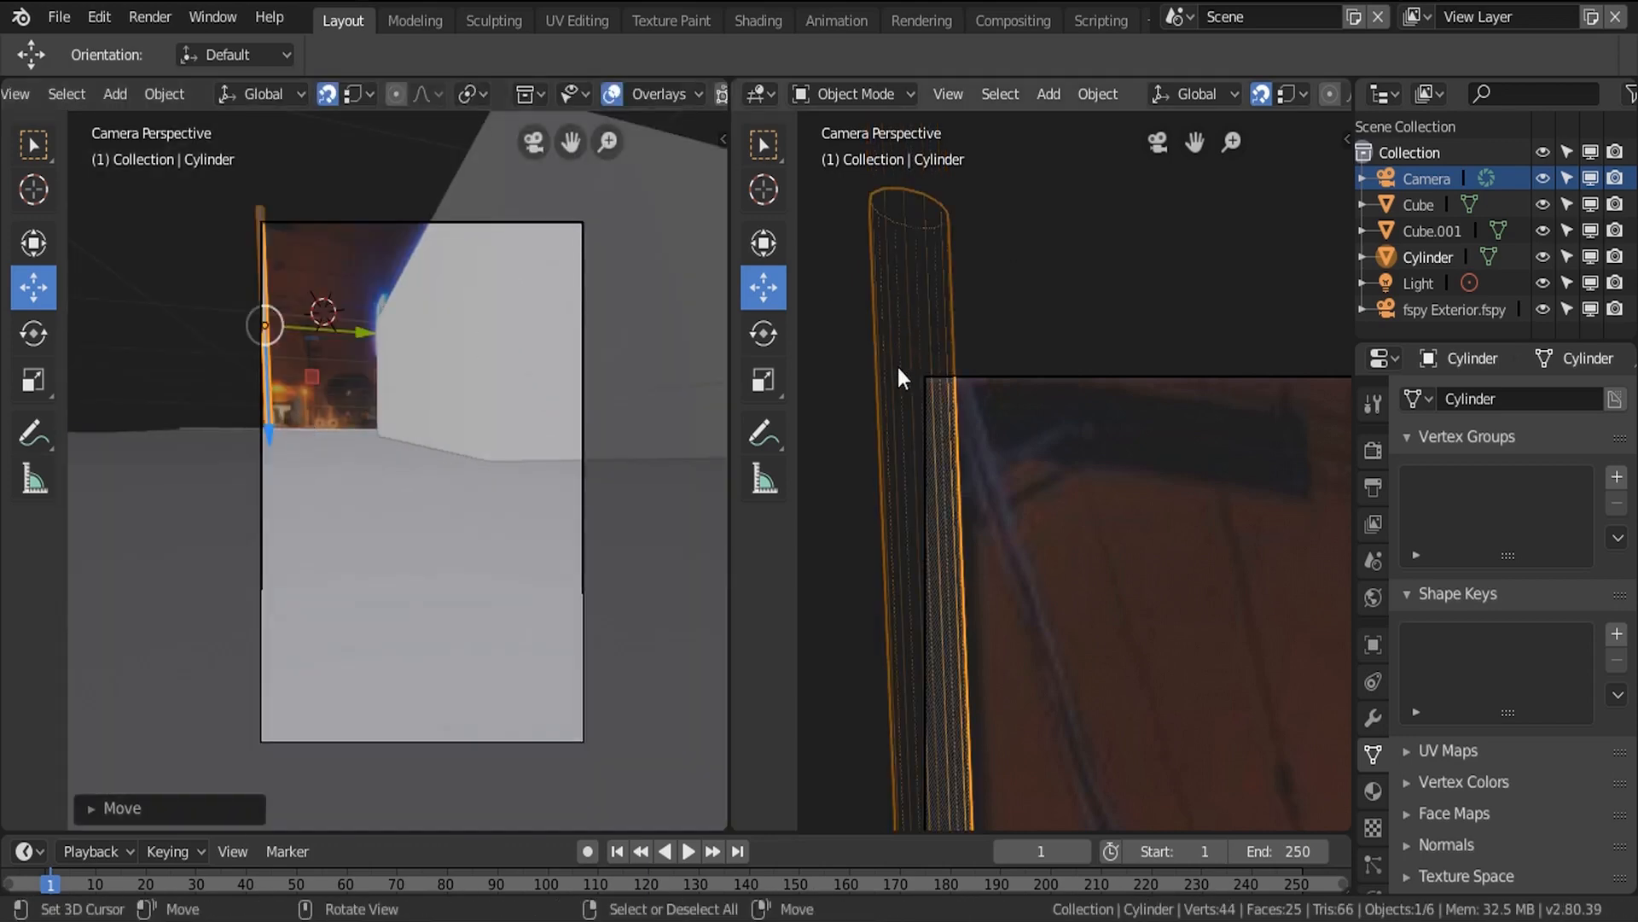
{"action": "scroll", "coordinate": [942, 399], "scroll_direction": "down", "scroll_amount": 6}
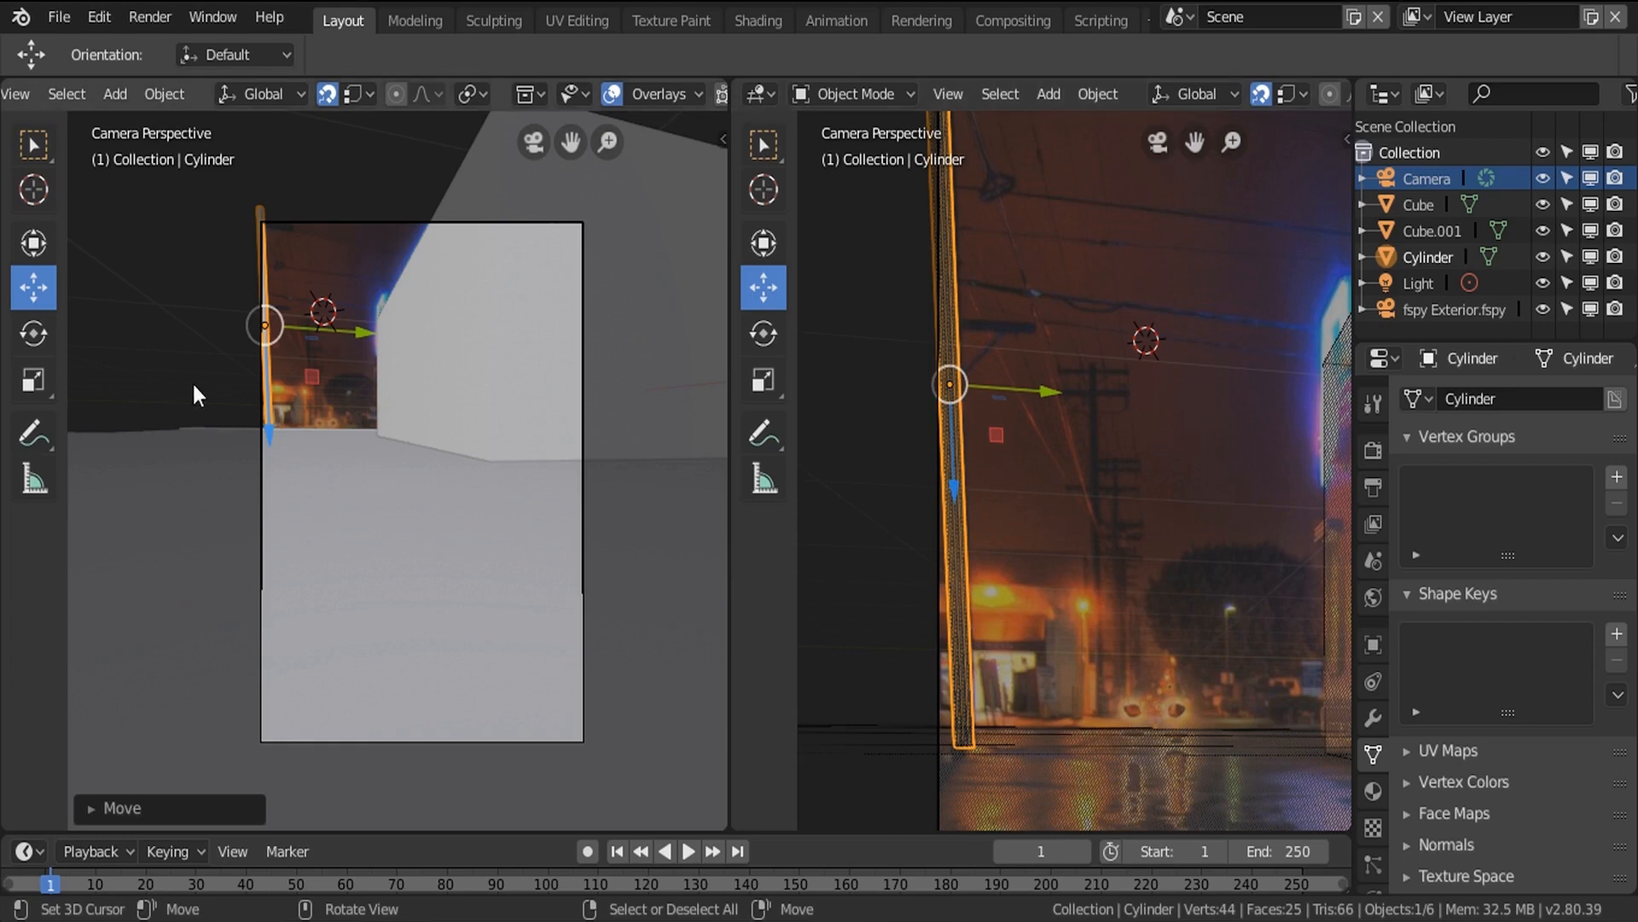
Add a loop cut across the near ground of the street mesh and move it along X closer to the curb.
{"action": "middle_click_drag", "start_coordinate": [192, 381], "coordinate": [517, 458]}
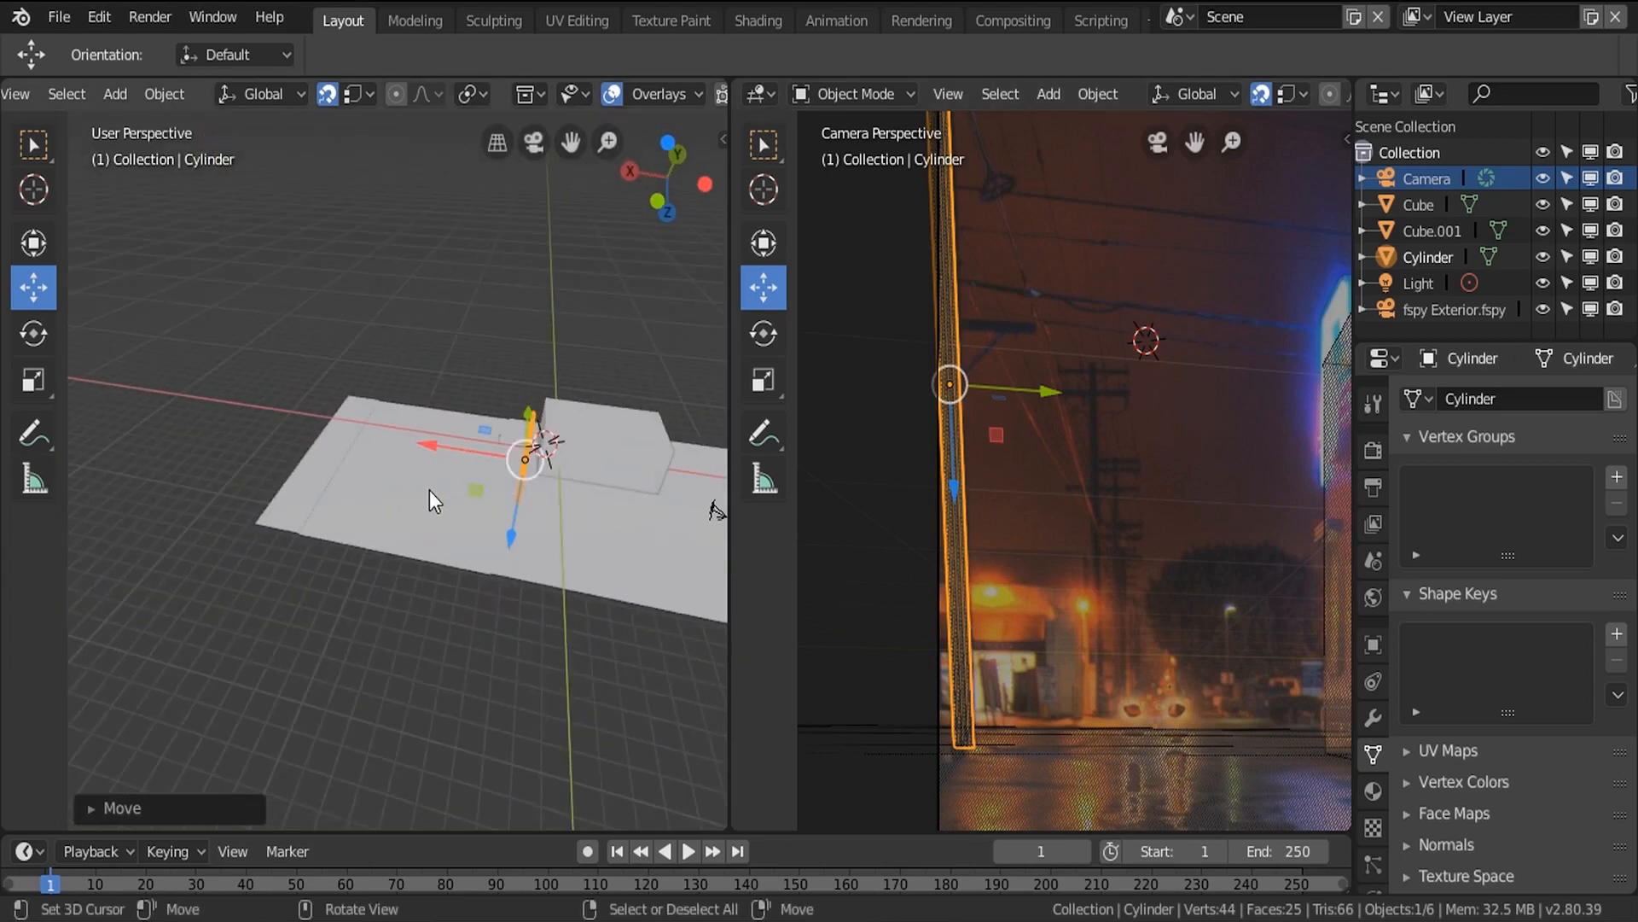
{"action": "left_click", "coordinate": [401, 498]}
{"action": "key", "text": "Tab"}
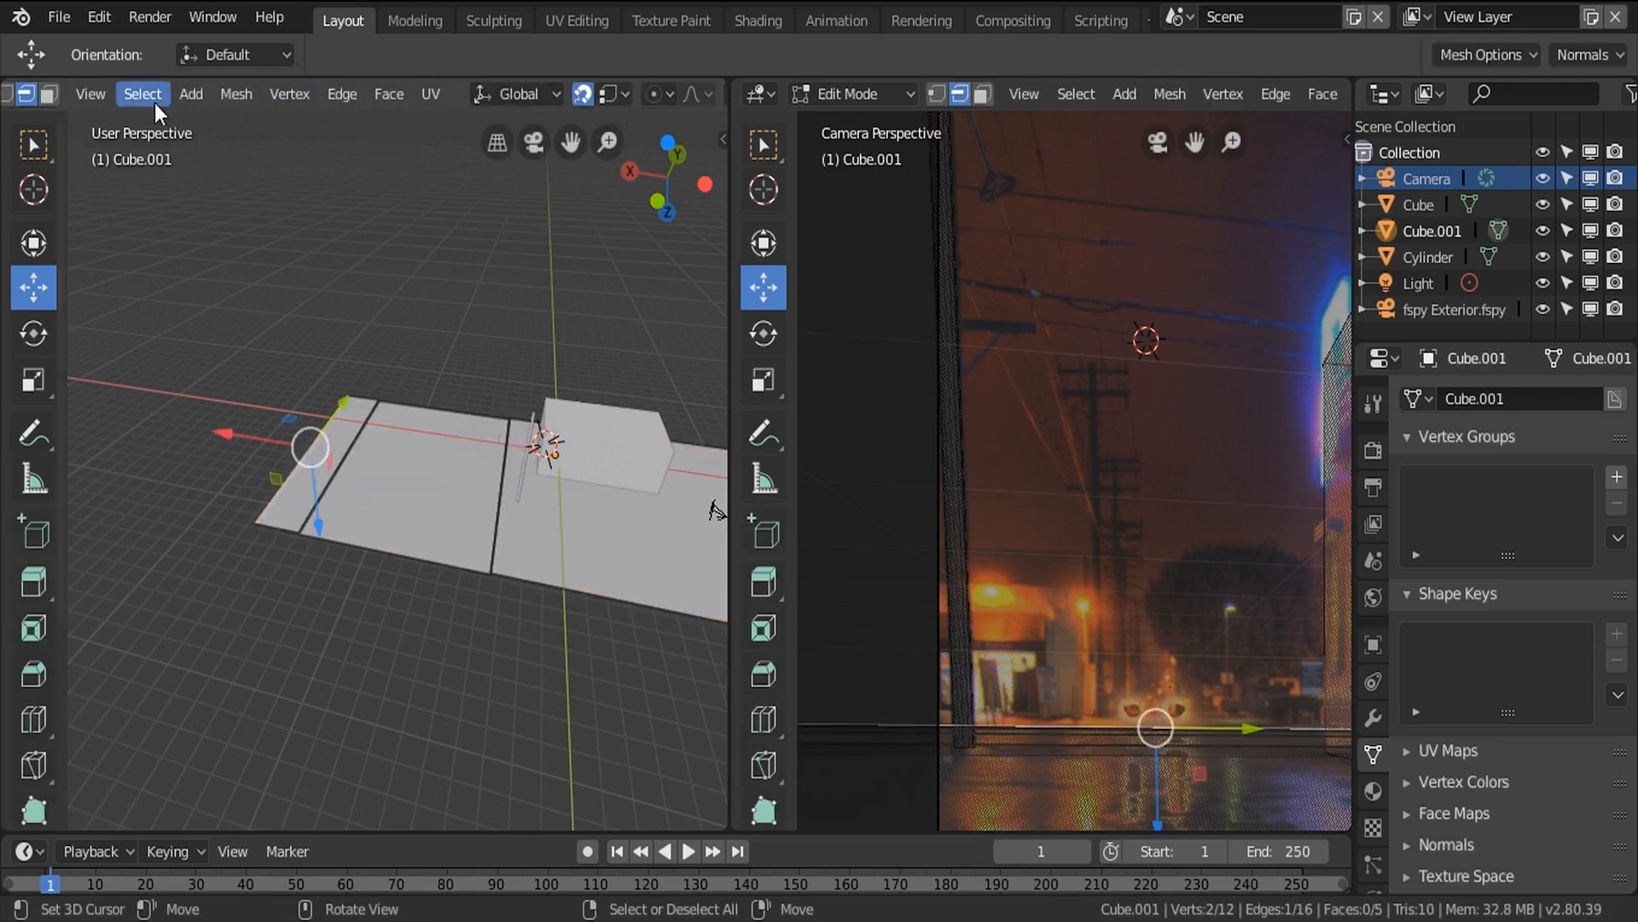
{"action": "left_click", "coordinate": [48, 94]}
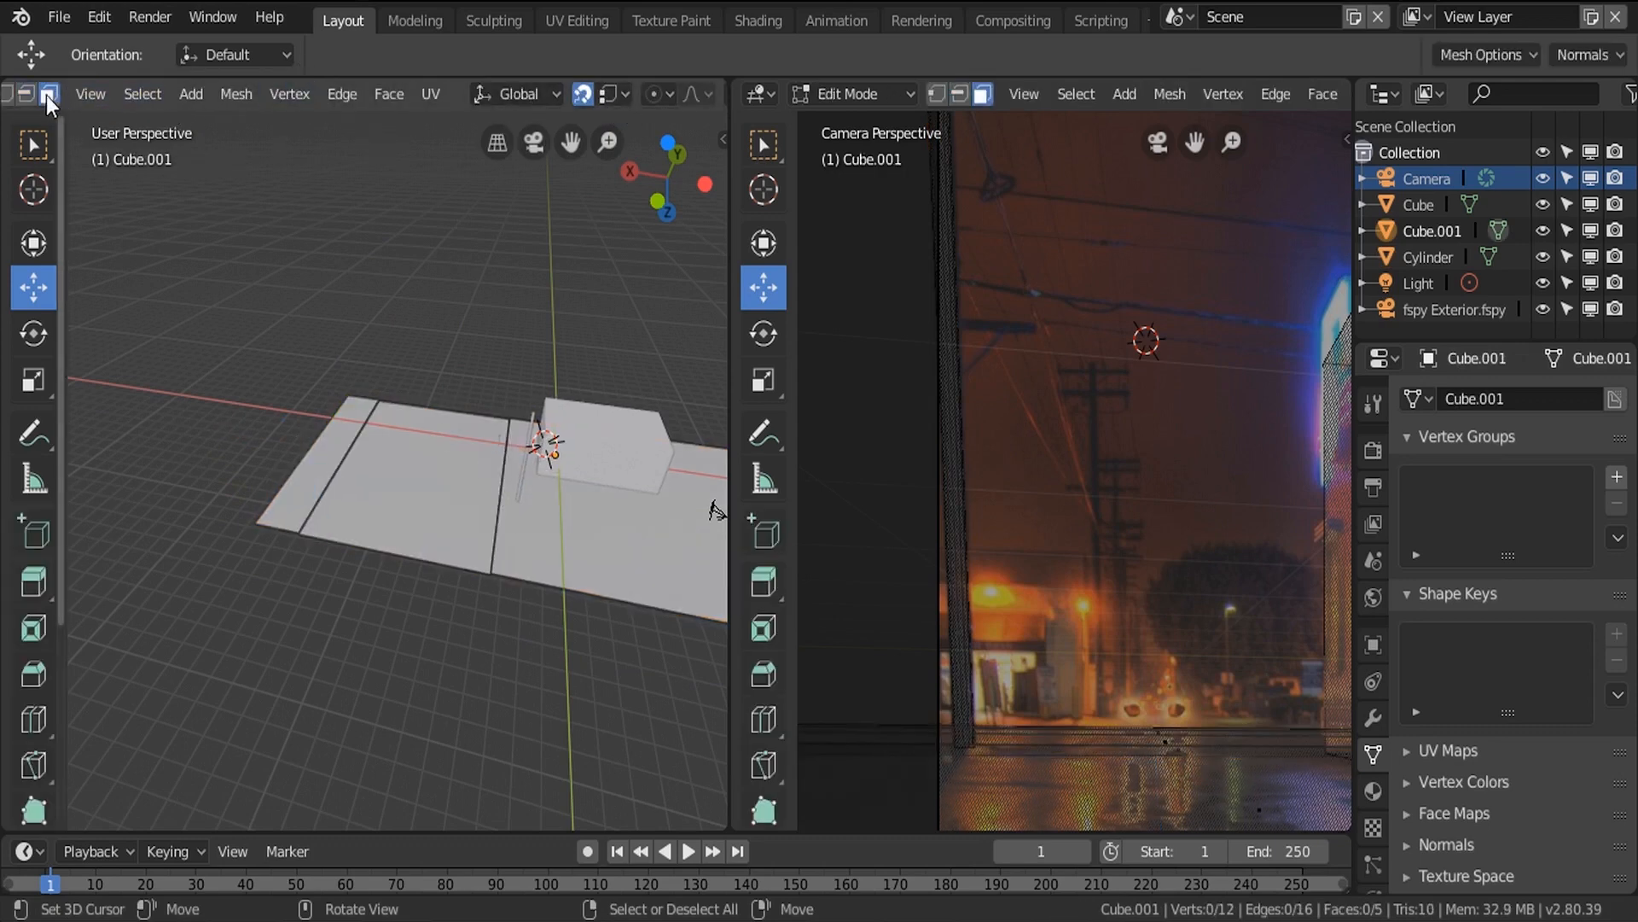
{"action": "key", "text": "ctrl+r"}
{"action": "left_click", "coordinate": [683, 588]}
{"action": "left_click", "coordinate": [568, 577]}
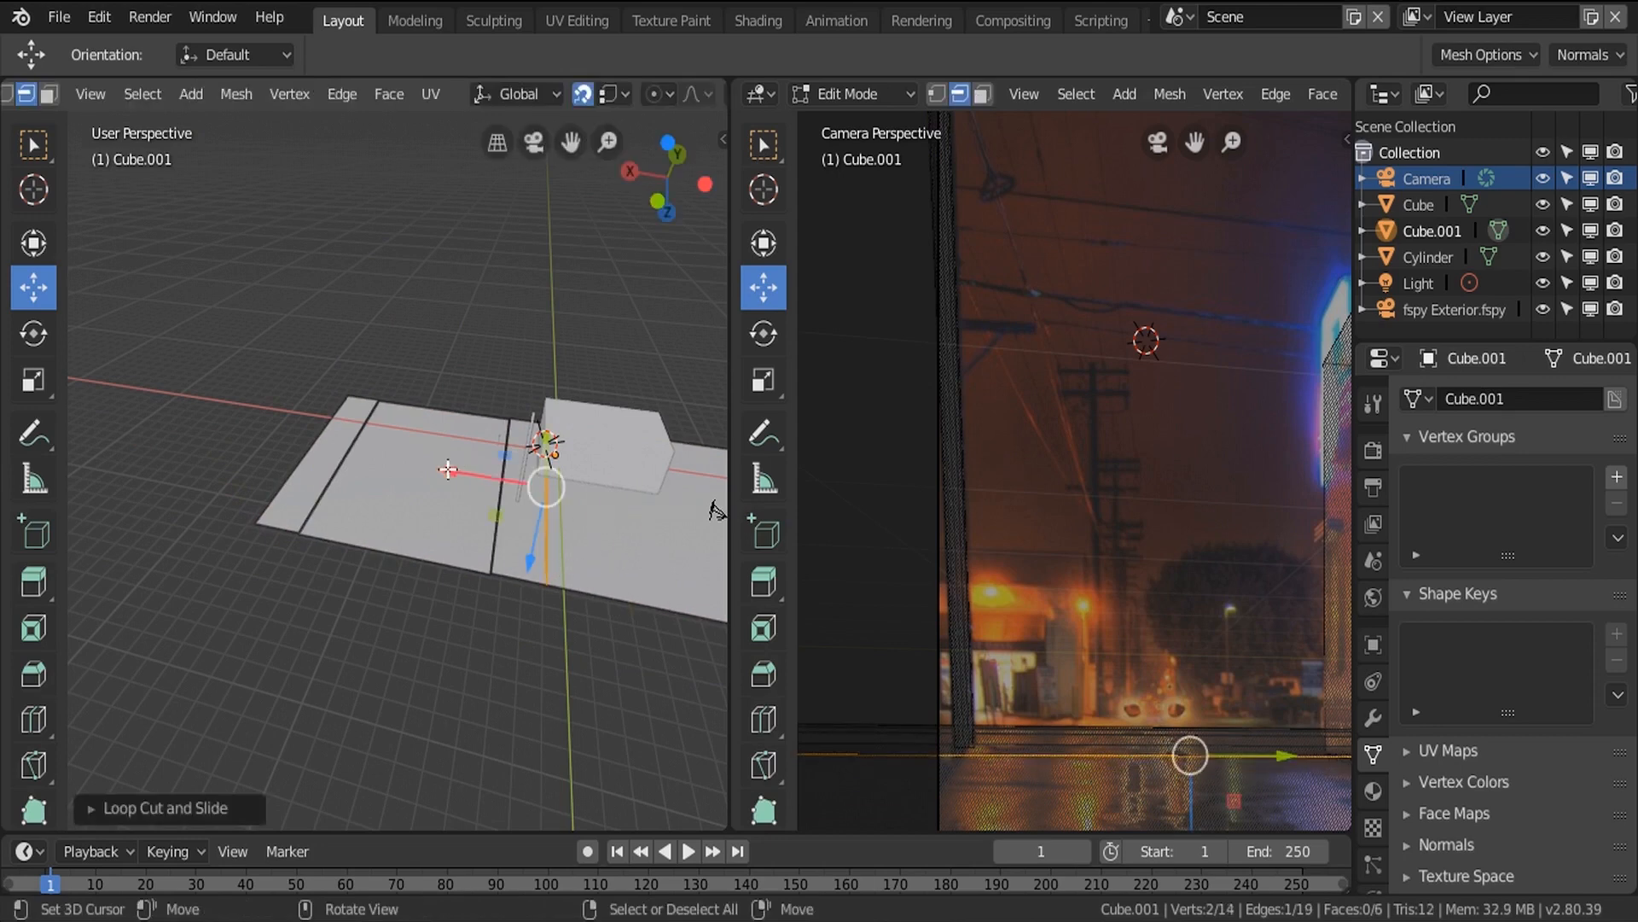
{"action": "left_click_drag", "start_coordinate": [448, 471], "coordinate": [564, 432]}
Select the ground and curb faces beyond the new cut, separate them into their own object, and leave Edit Mode.
{"action": "left_click", "coordinate": [48, 94]}
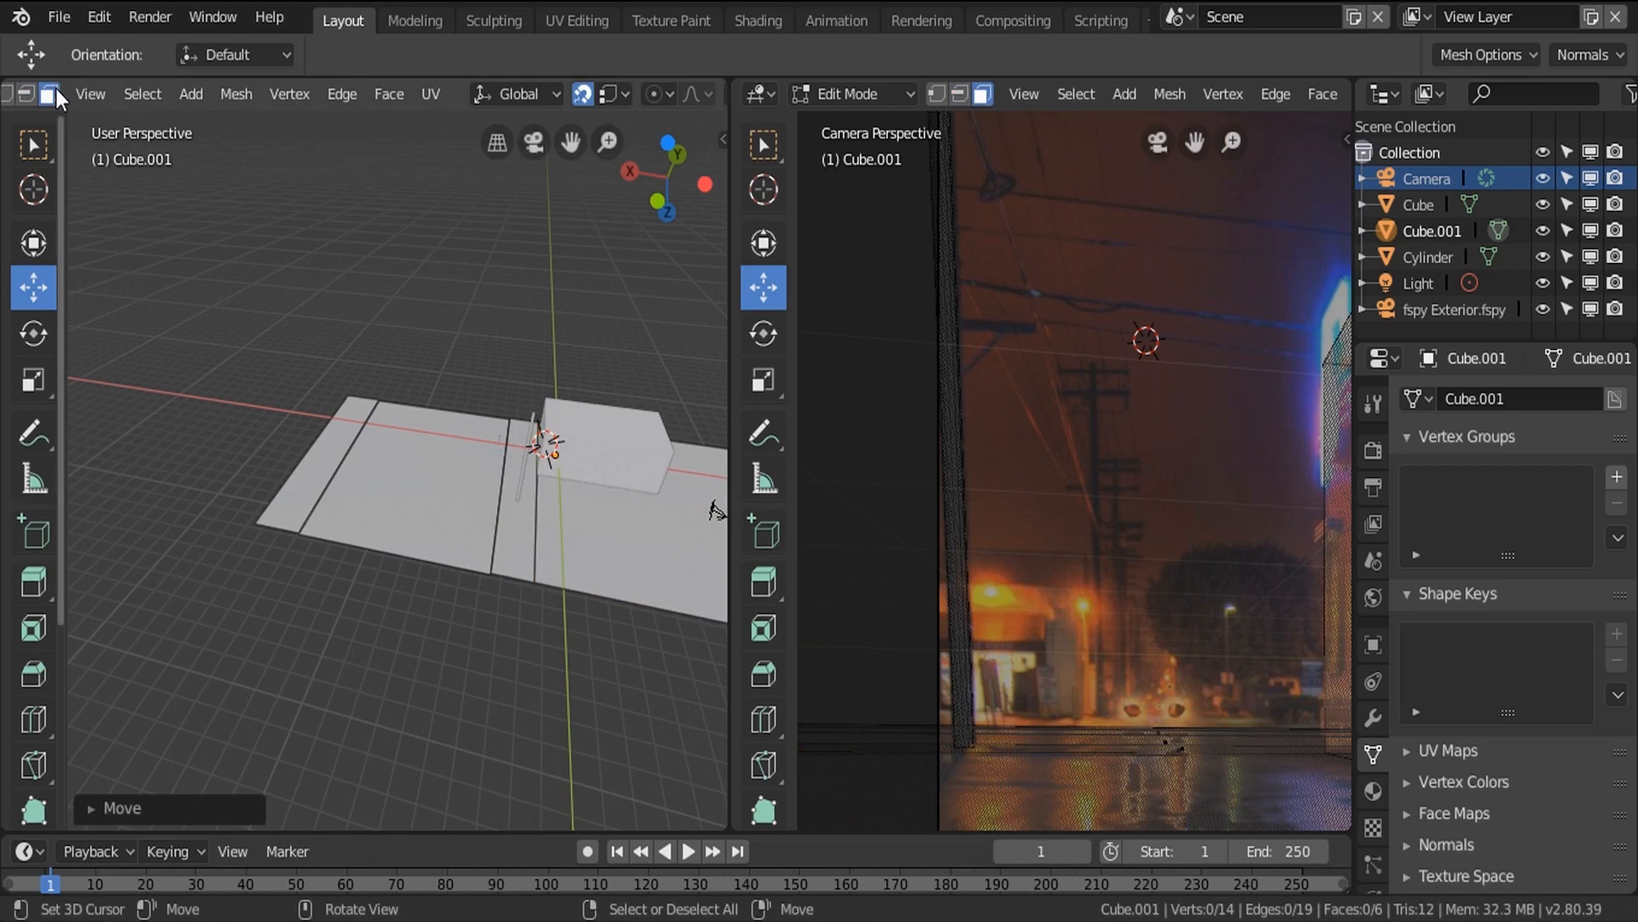
{"action": "left_click", "coordinate": [517, 495]}
{"action": "left_click", "coordinate": [375, 471], "text": "ctrl"}
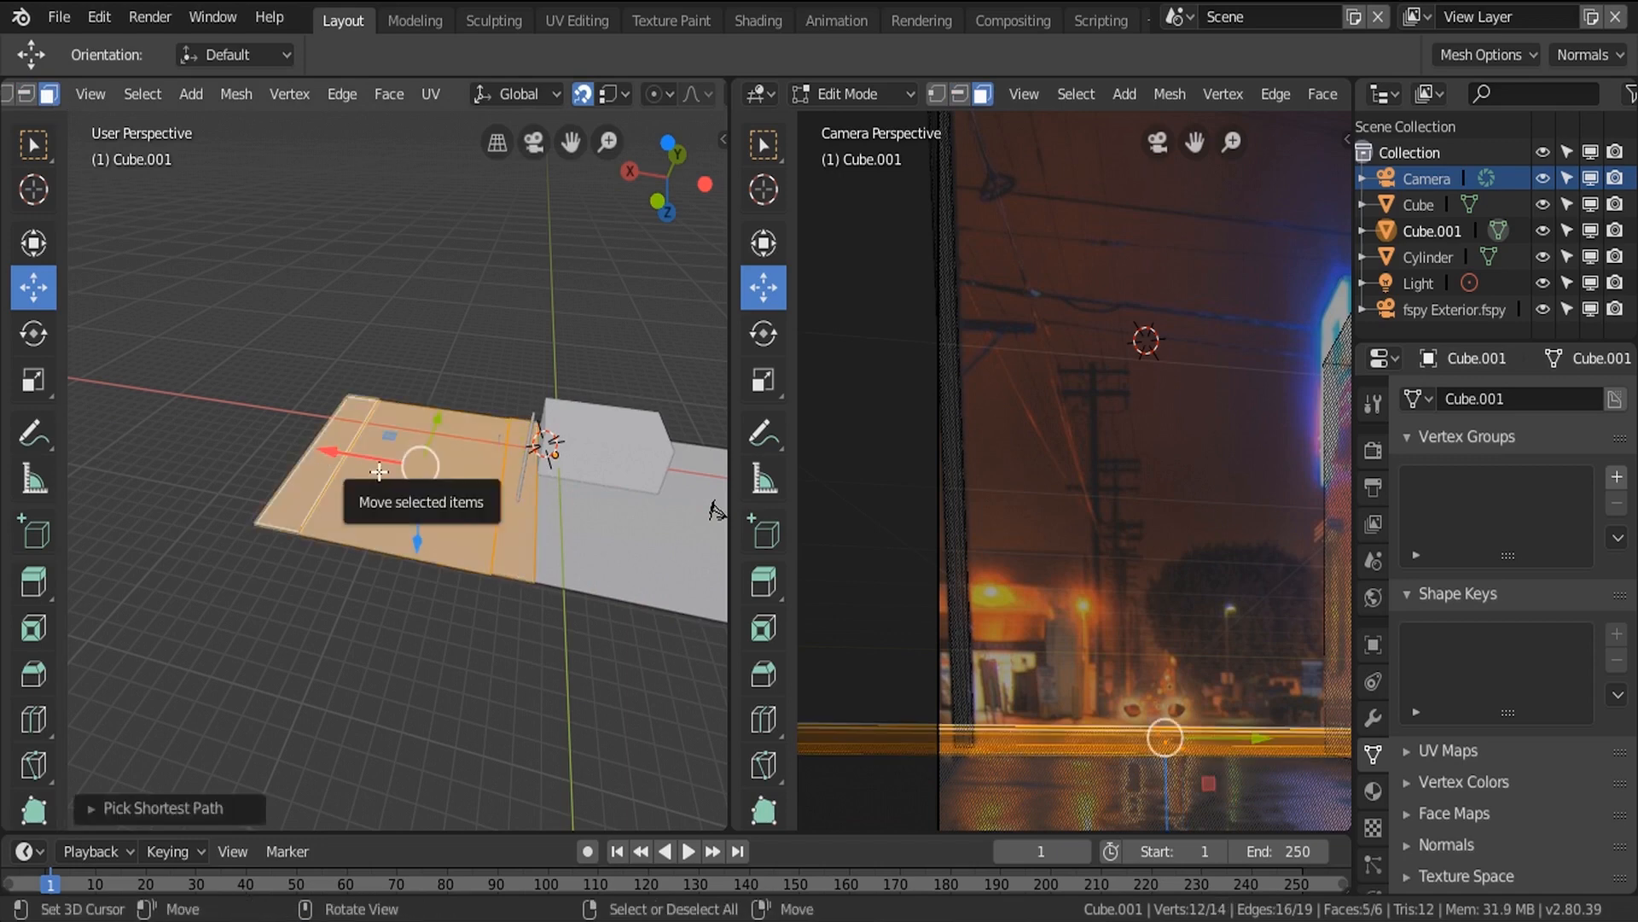
{"action": "key", "text": "p"}
{"action": "left_click", "coordinate": [379, 472]}
{"action": "key", "text": "Tab"}
{"action": "left_click", "coordinate": [413, 512]}
{"action": "middle_click_drag", "start_coordinate": [488, 502], "coordinate": [401, 456]}
{"action": "left_click_drag", "start_coordinate": [479, 534], "coordinate": [478, 444]}
{"action": "right_click", "coordinate": [478, 444]}
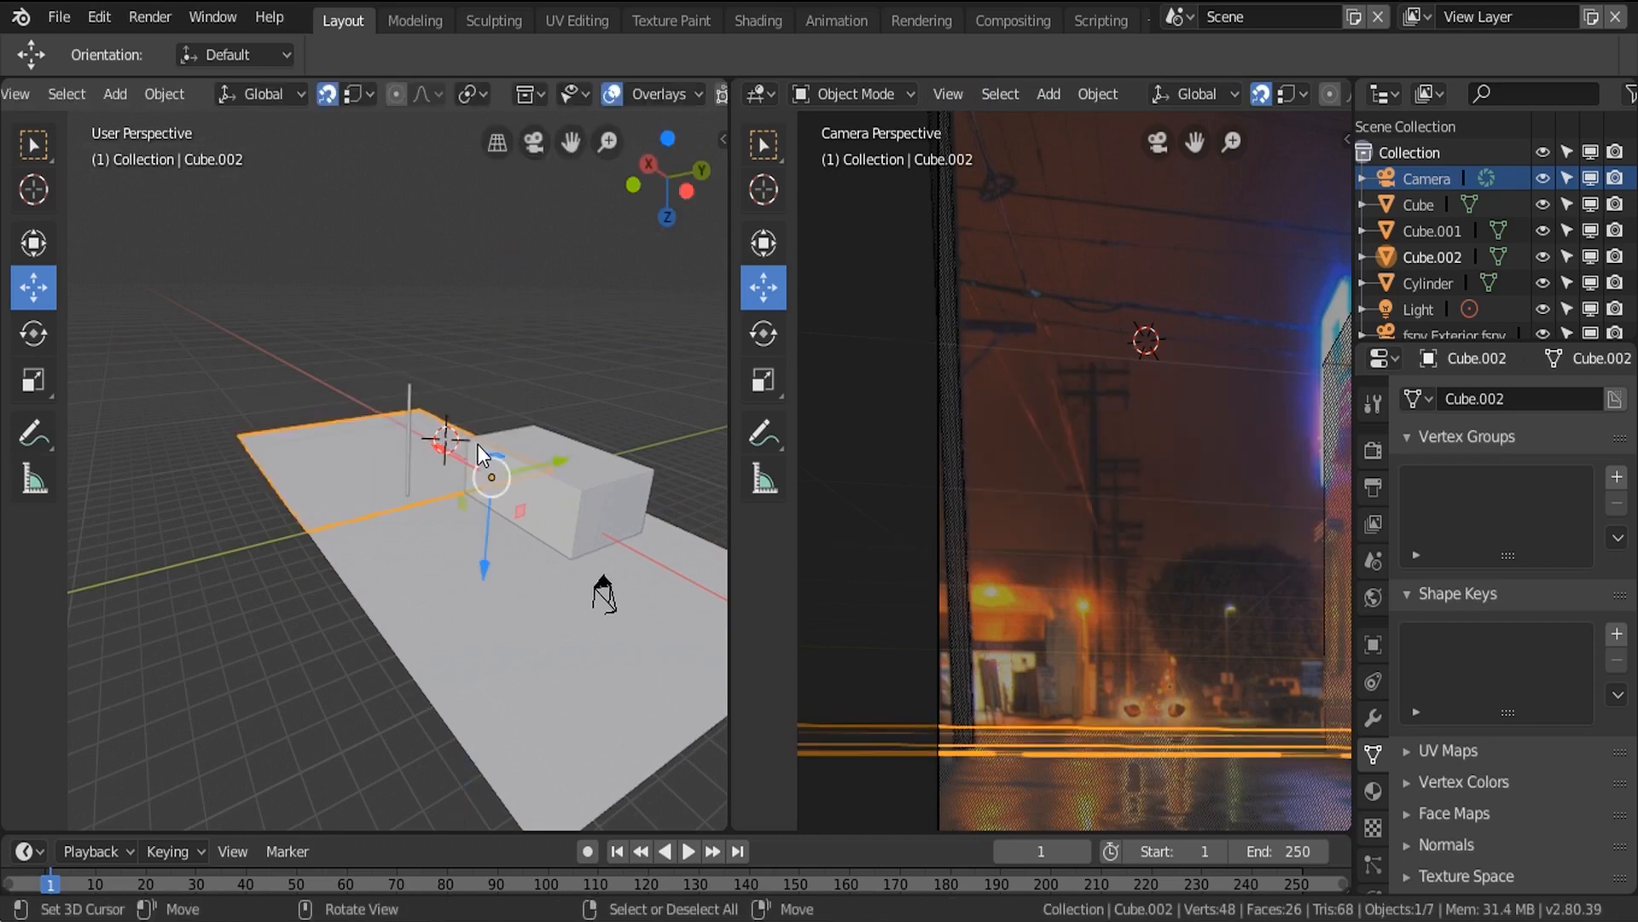
Turn off snapping, duplicate the pole in place, and move the copy far back along the street.
{"action": "key", "text": "shift+Tab"}
{"action": "key", "text": "KP_0"}
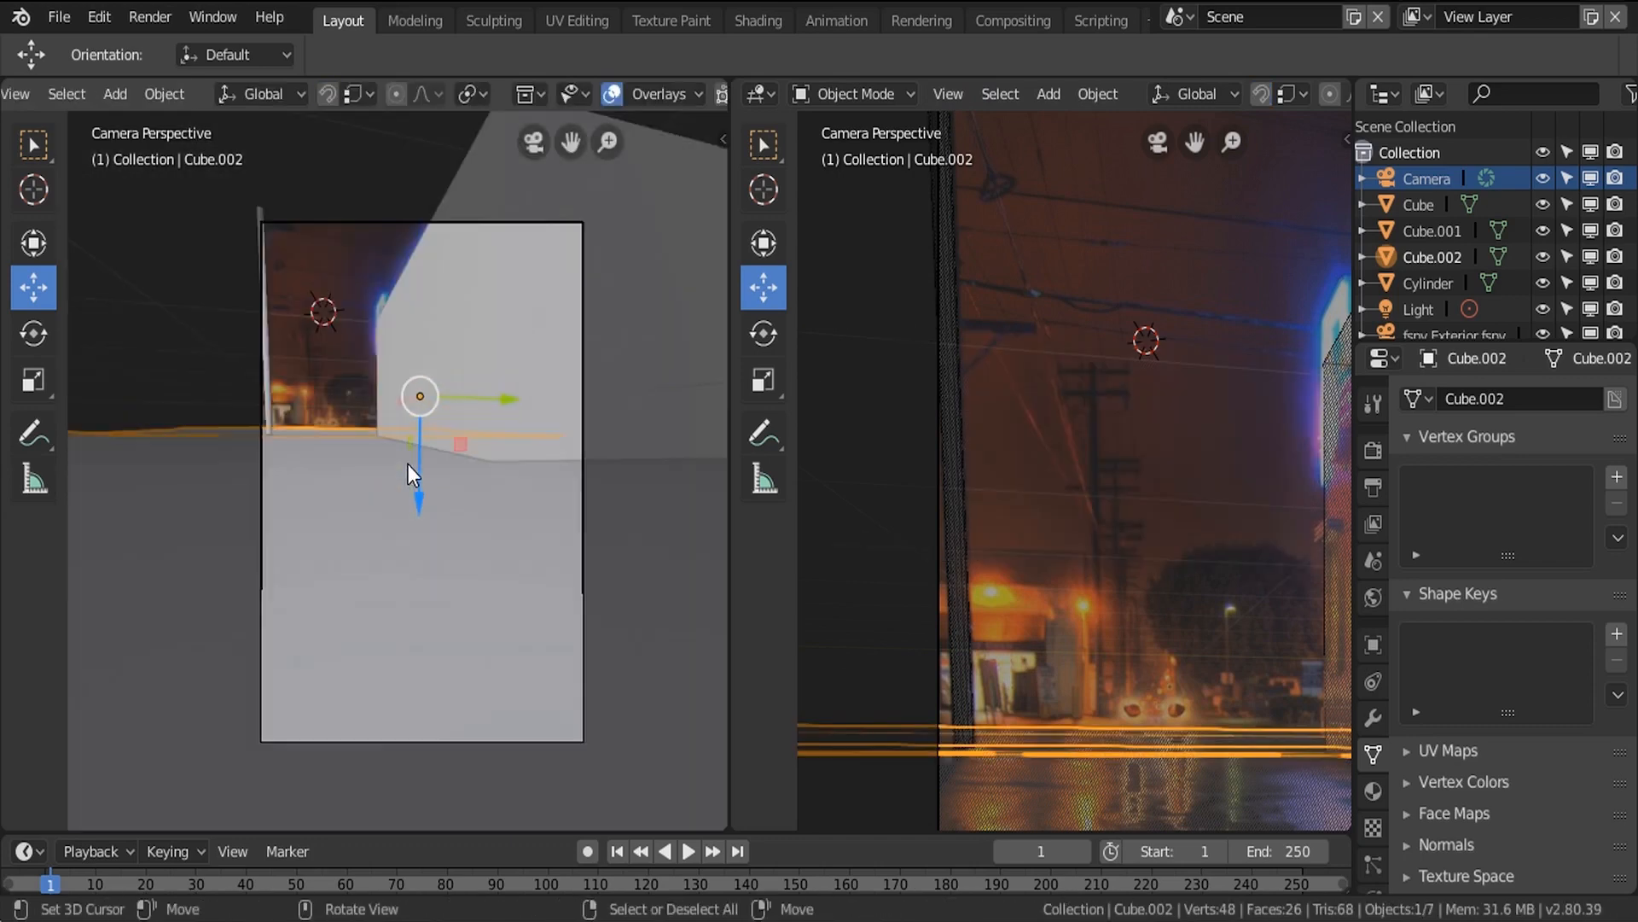
{"action": "left_click", "coordinate": [263, 233]}
{"action": "scroll", "coordinate": [263, 234], "scroll_direction": "up", "scroll_amount": 3}
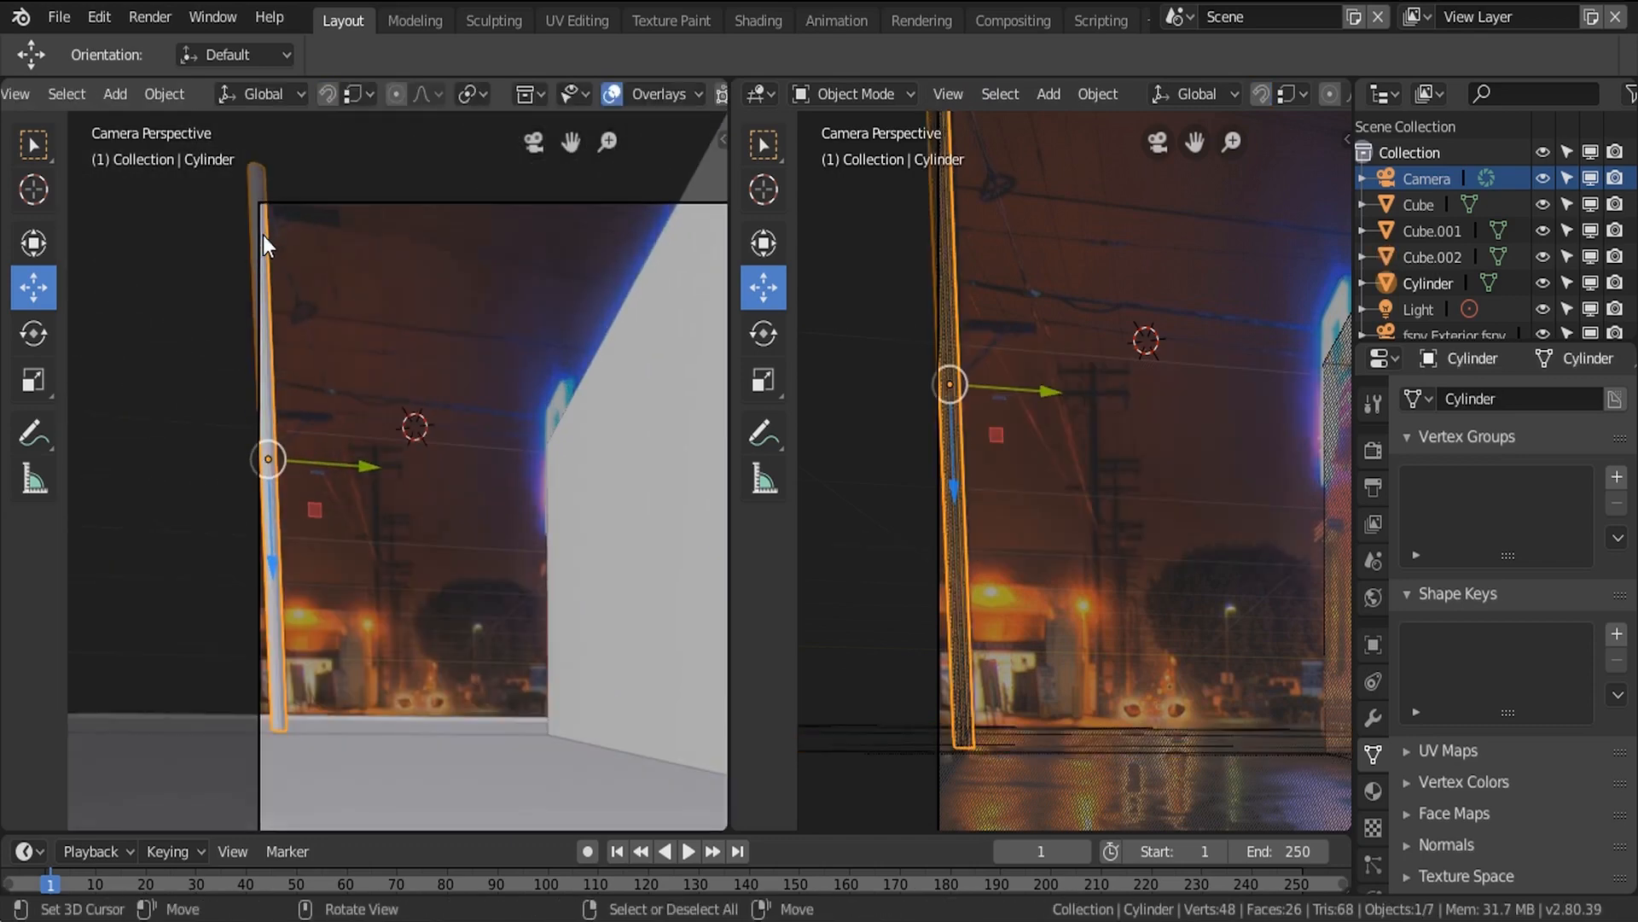
{"action": "key", "text": "shift+d"}
{"action": "right_click", "coordinate": [308, 446]}
{"action": "middle_click_drag", "start_coordinate": [307, 445], "coordinate": [420, 531]}
{"action": "left_click_drag", "start_coordinate": [383, 490], "coordinate": [119, 358]}
Shift the pole copy beyond the ground's far edge so it lines up with the distant utility pole in the photo.
{"action": "scroll", "coordinate": [213, 477], "scroll_direction": "up", "scroll_amount": 3}
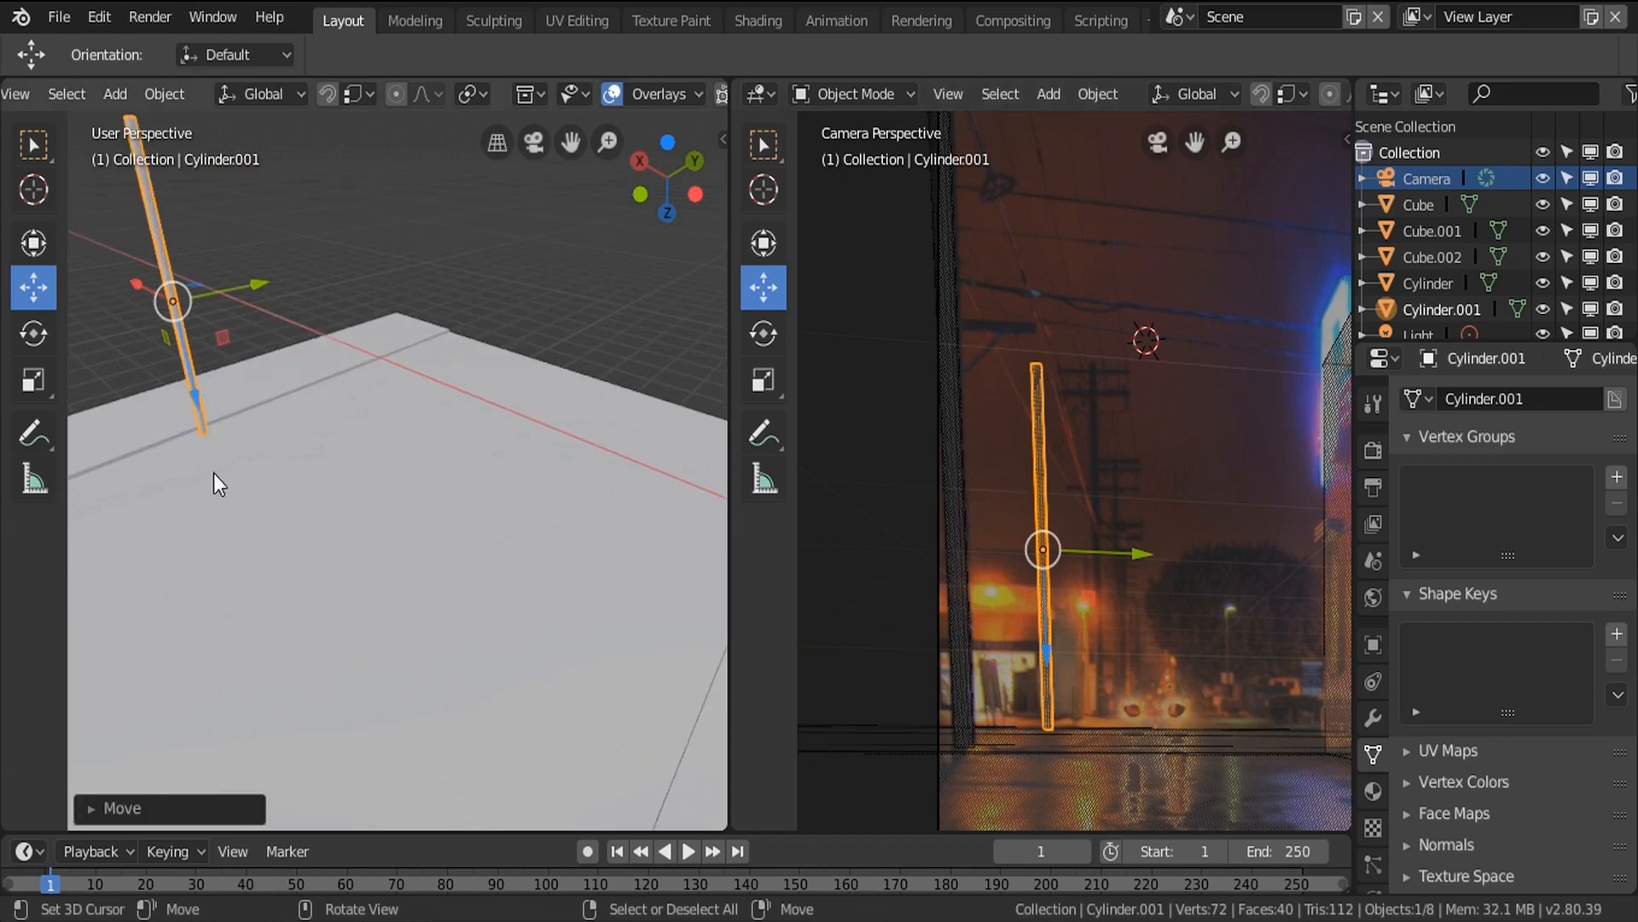
{"action": "middle_click_drag", "start_coordinate": [216, 479], "coordinate": [325, 548], "text": "shift"}
{"action": "left_click_drag", "start_coordinate": [292, 380], "coordinate": [310, 337]}
{"action": "scroll", "coordinate": [253, 365], "scroll_direction": "up", "scroll_amount": 3}
{"action": "middle_click_drag", "start_coordinate": [251, 354], "coordinate": [292, 358]}
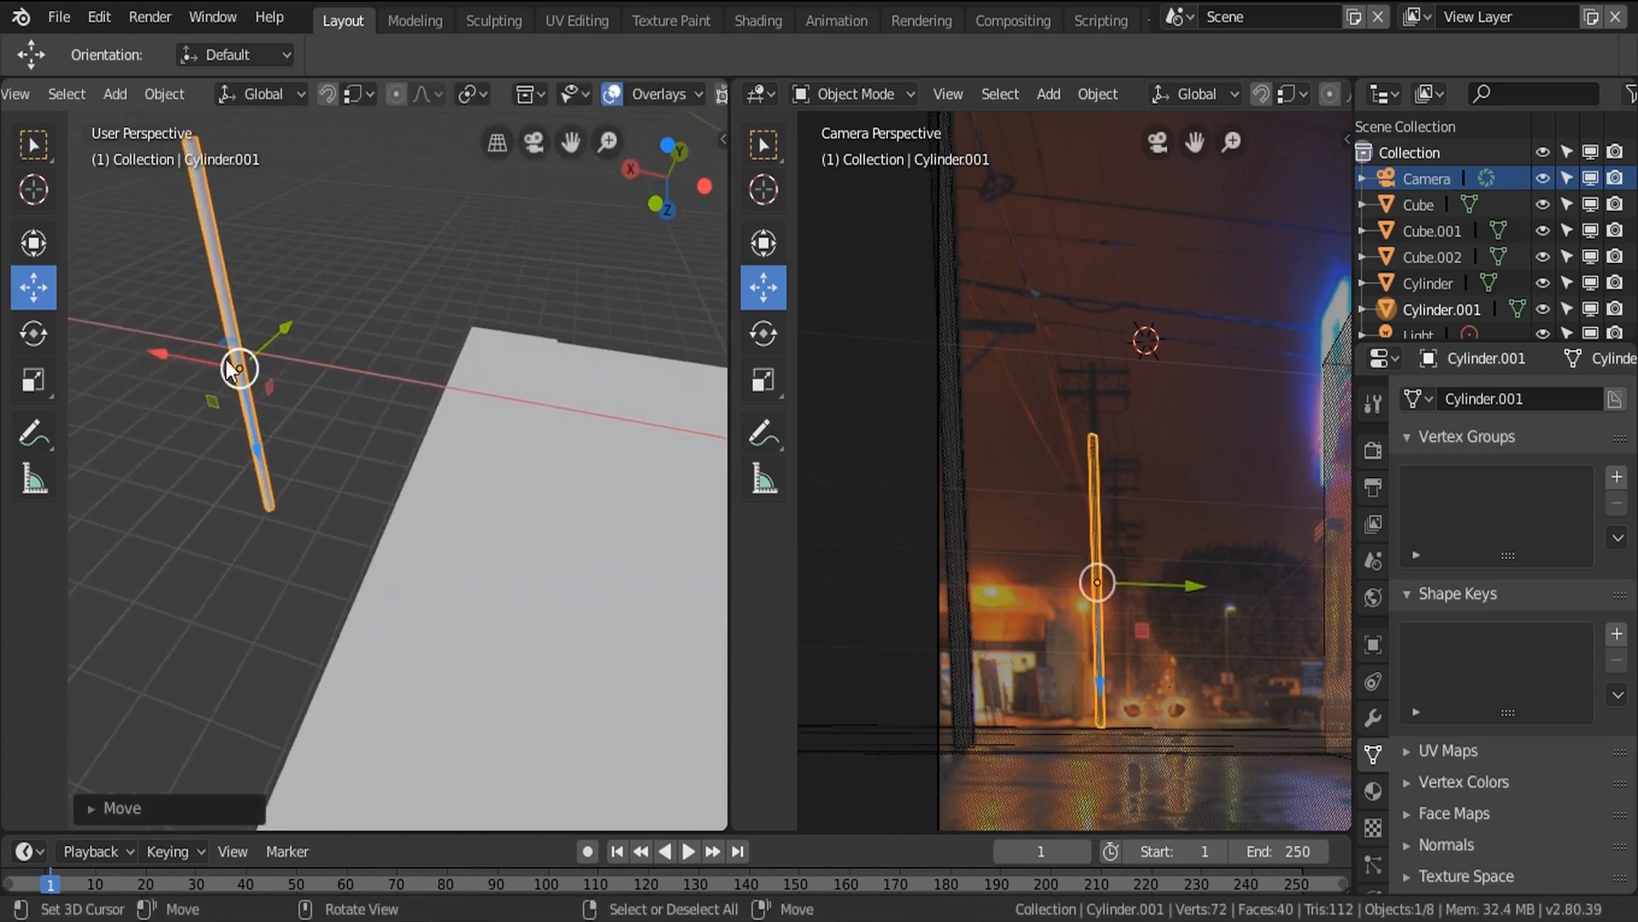
{"action": "left_click_drag", "start_coordinate": [189, 351], "coordinate": [152, 349]}
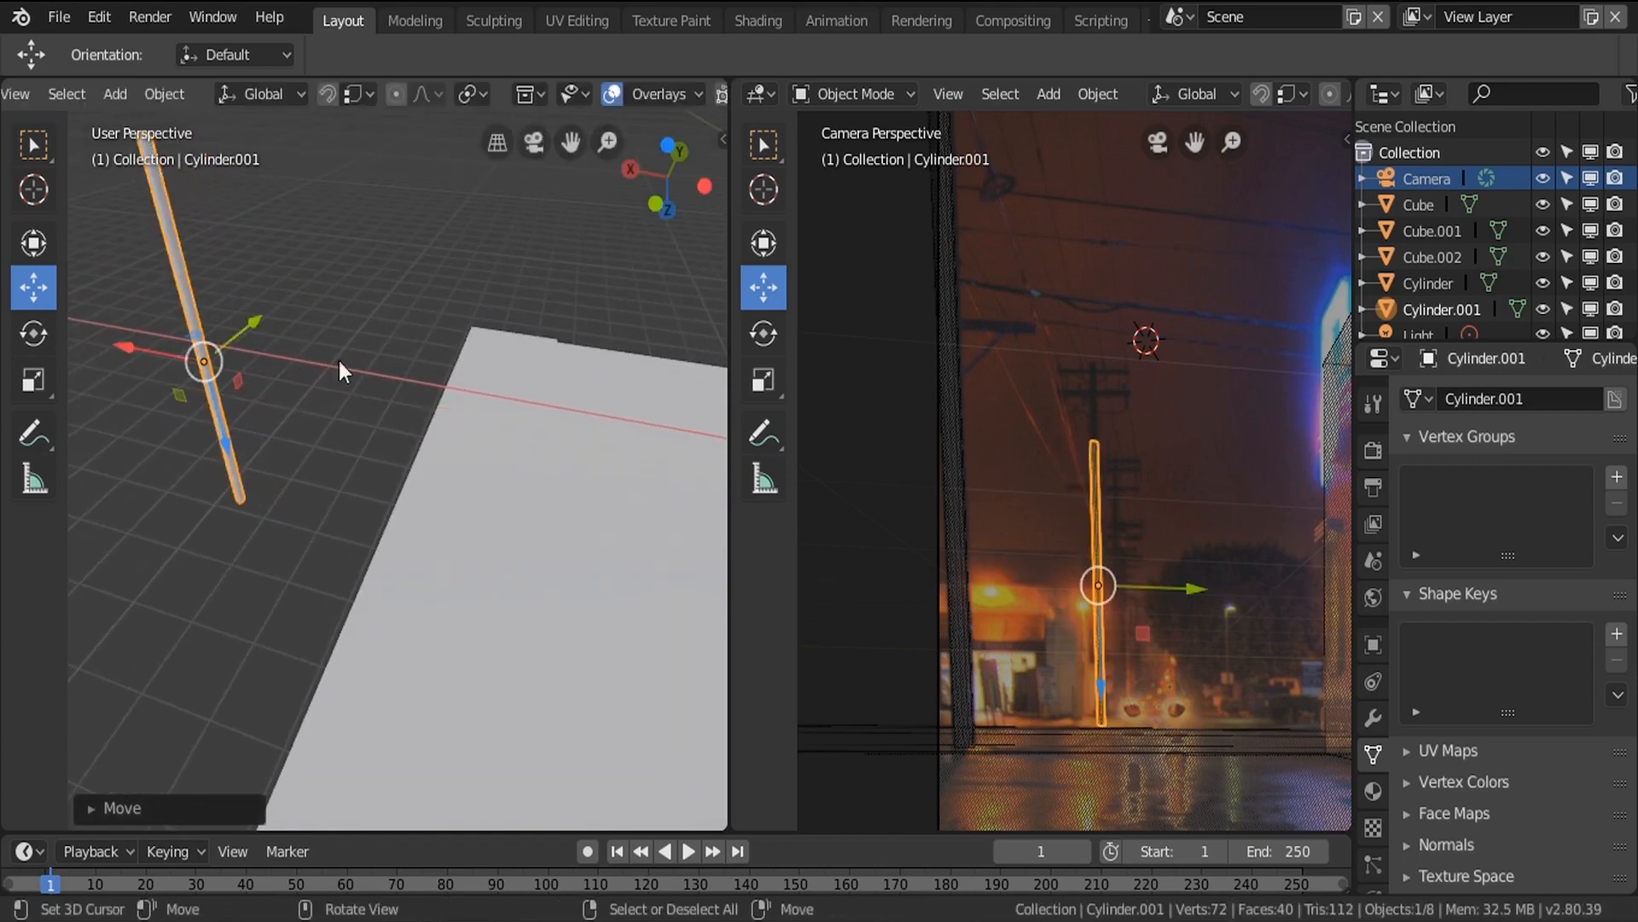
Bring the pole copy slightly closer along X to match the distant utility pole, and try a further Y shift.
{"action": "scroll", "coordinate": [1041, 436], "scroll_direction": "up", "scroll_amount": 5}
{"action": "scroll", "coordinate": [1134, 388], "scroll_direction": "up", "scroll_amount": 3}
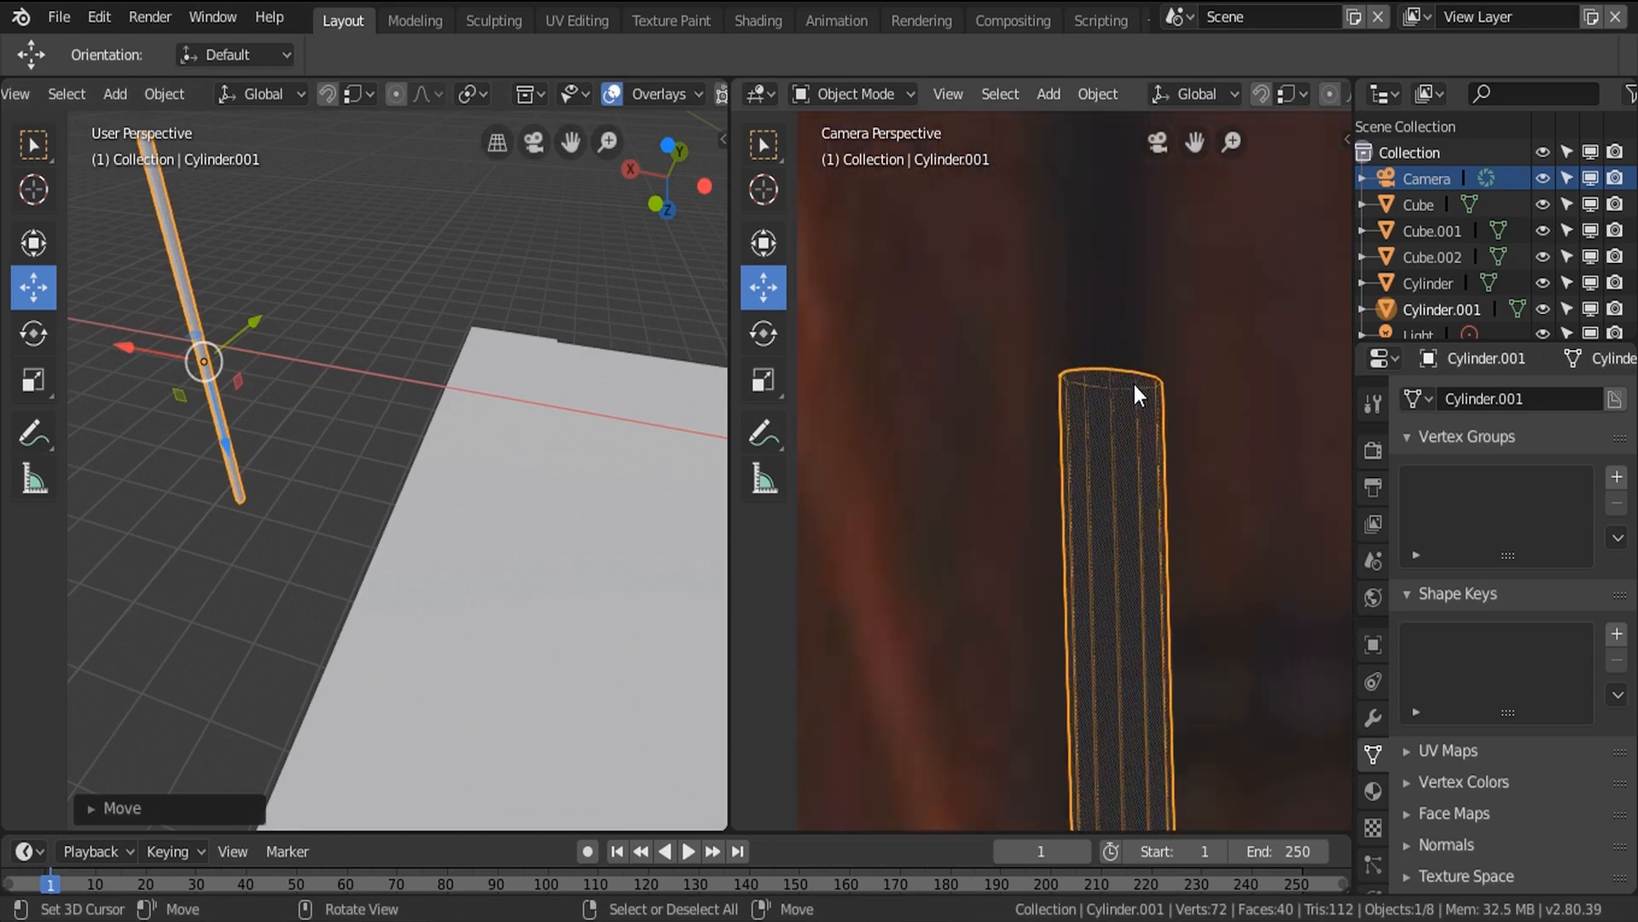
{"action": "left_click_drag", "start_coordinate": [125, 346], "coordinate": [171, 353]}
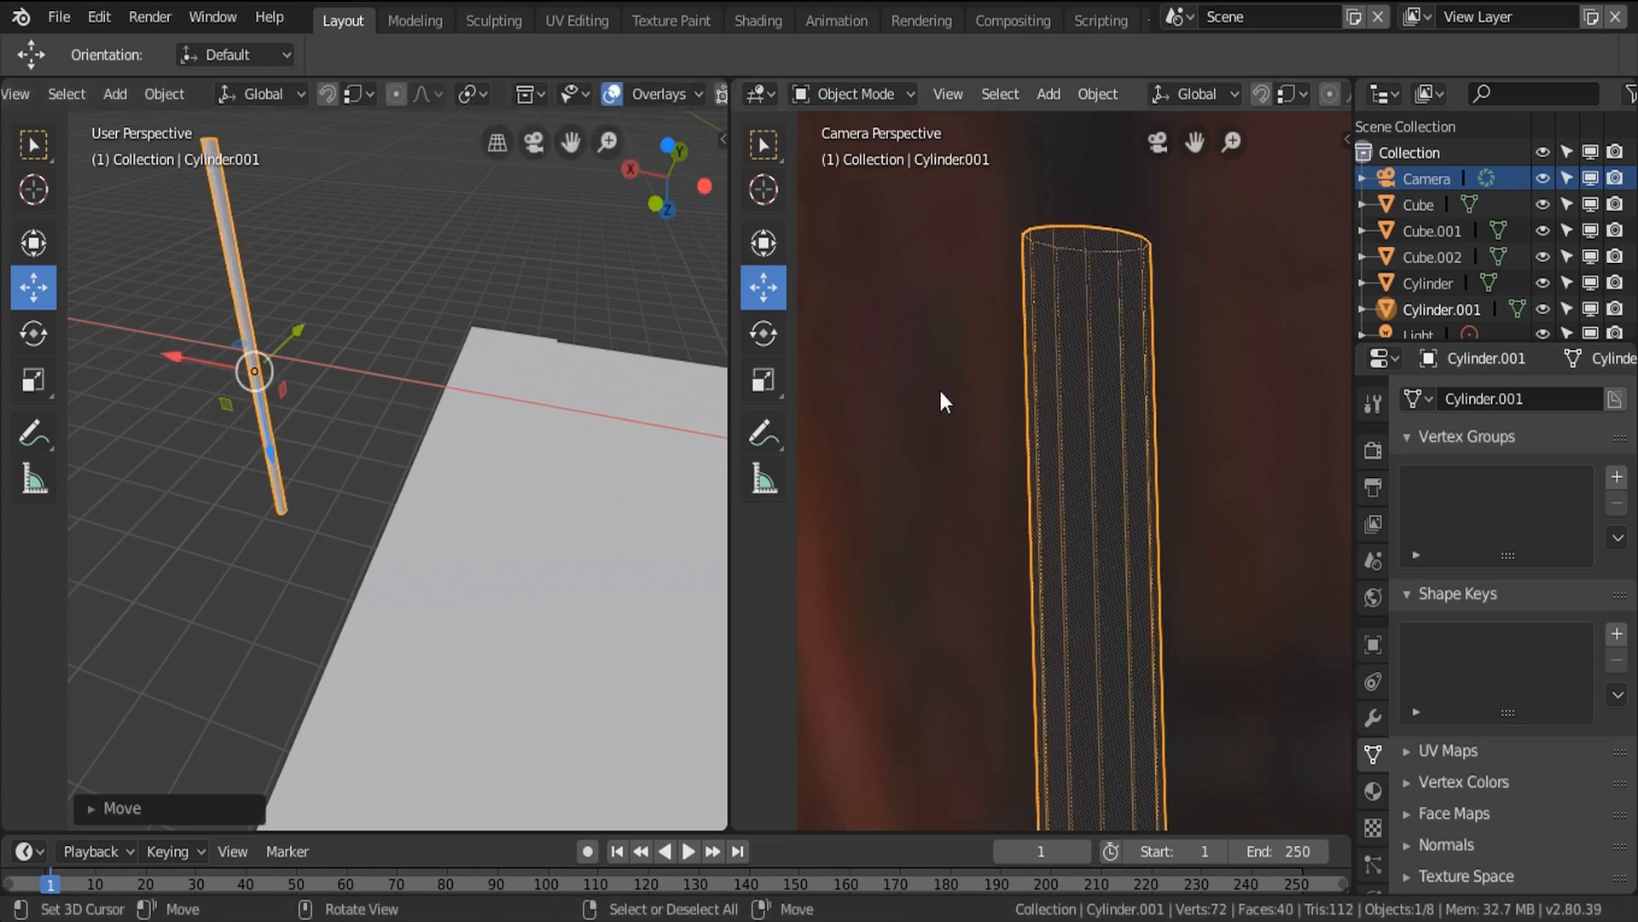
{"action": "scroll", "coordinate": [1041, 358], "scroll_direction": "down", "scroll_amount": 5}
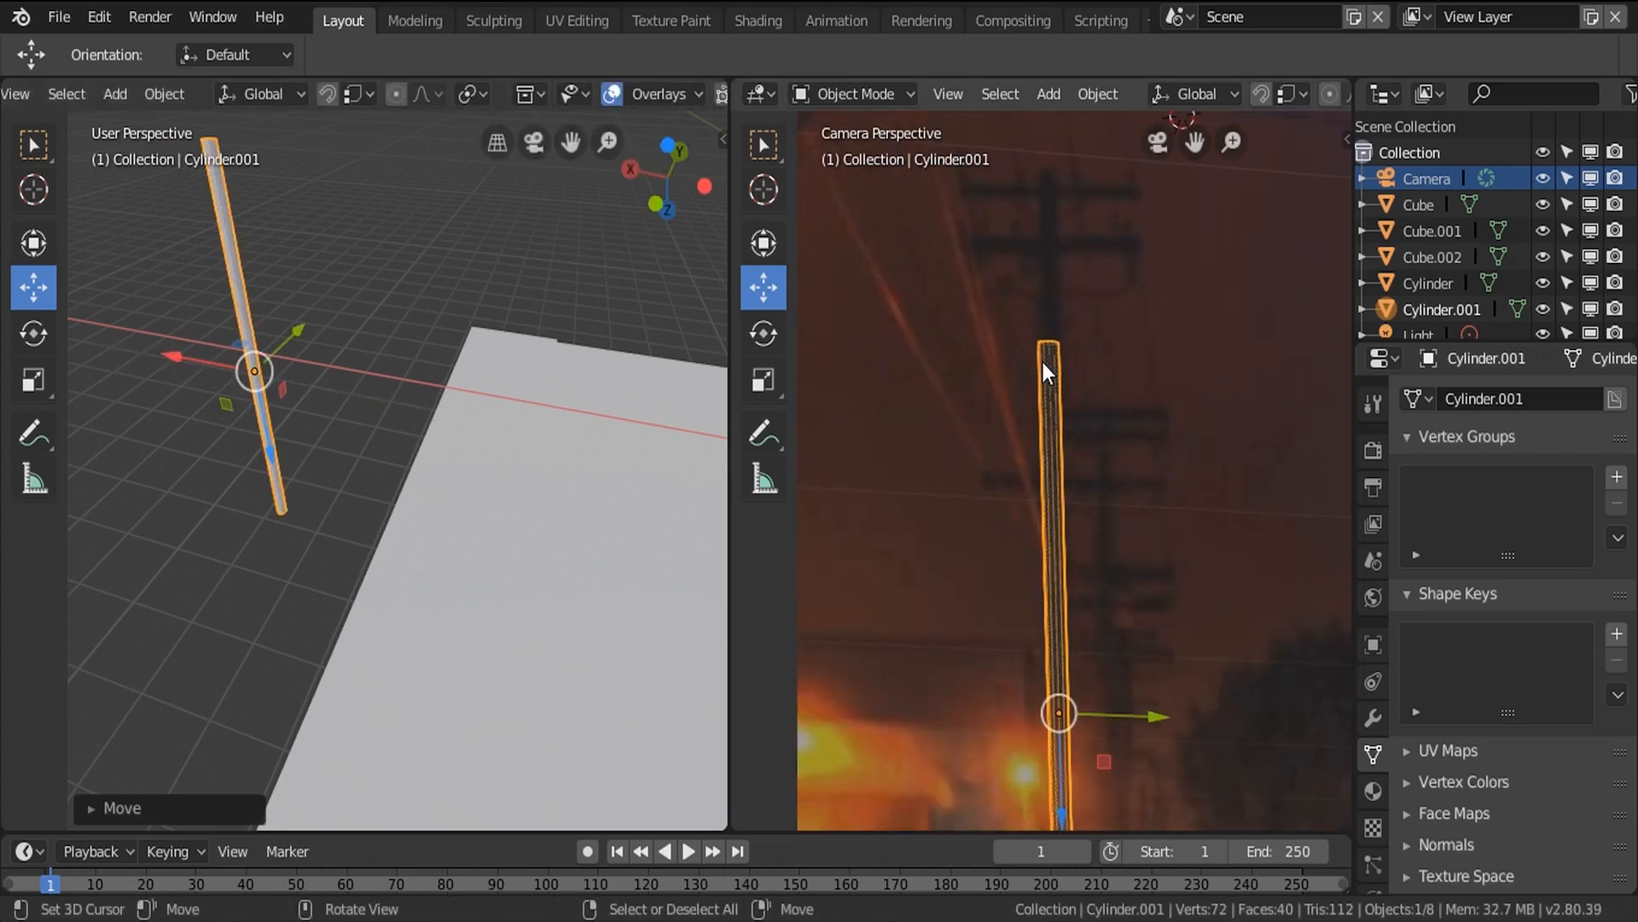
{"action": "left_click_drag", "start_coordinate": [1153, 702], "coordinate": [1087, 702]}
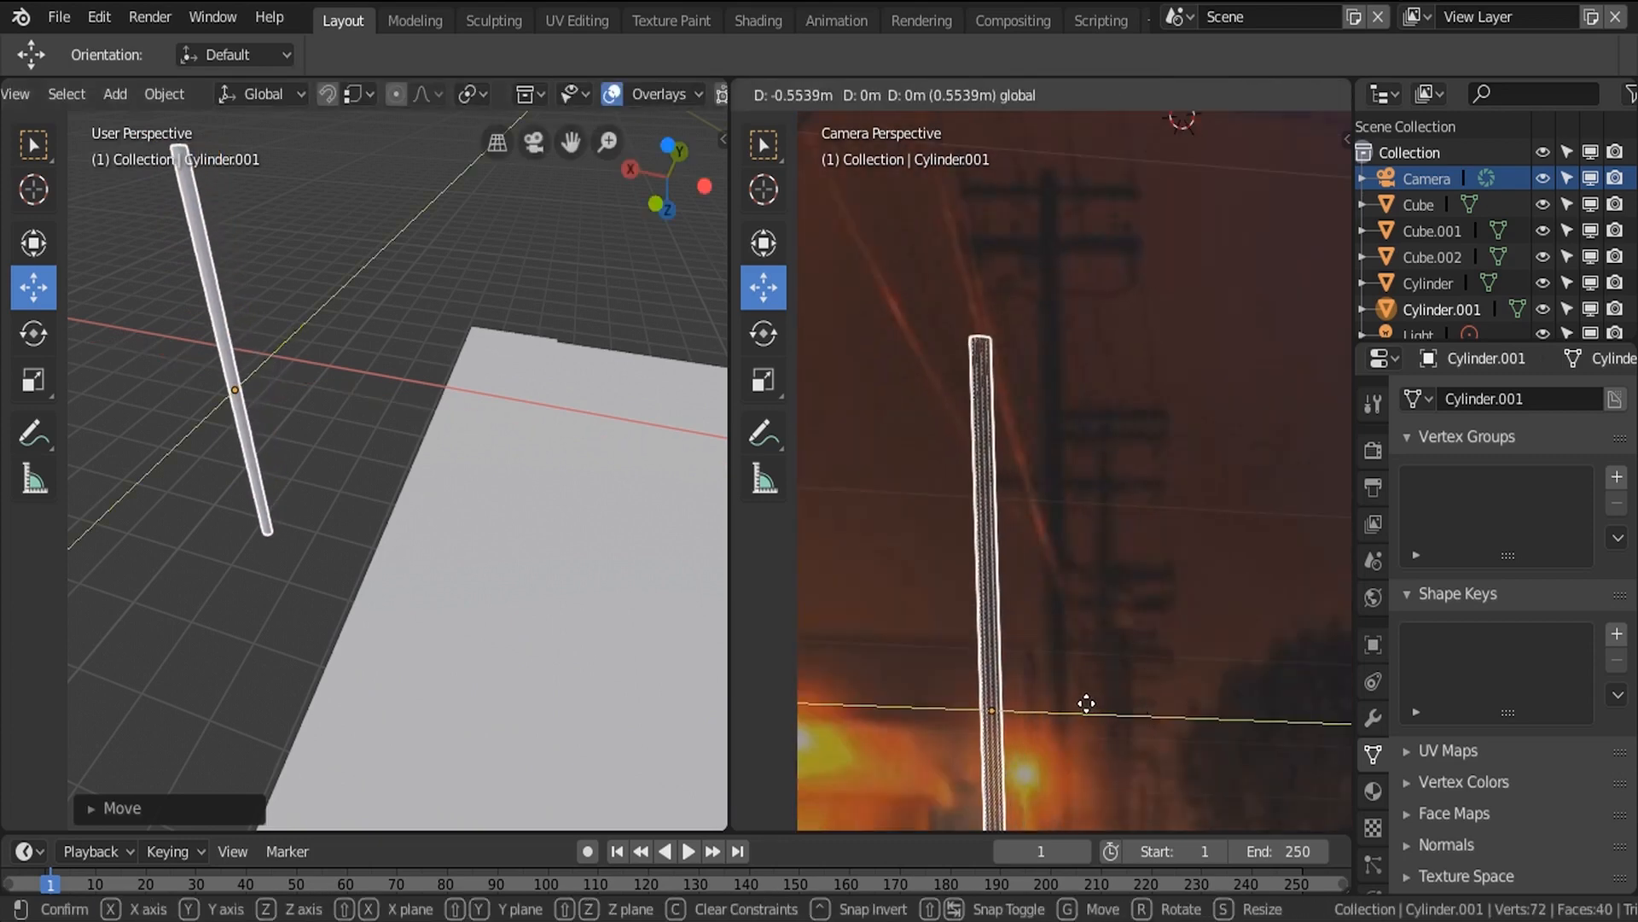
{"action": "right_click", "coordinate": [1086, 703]}
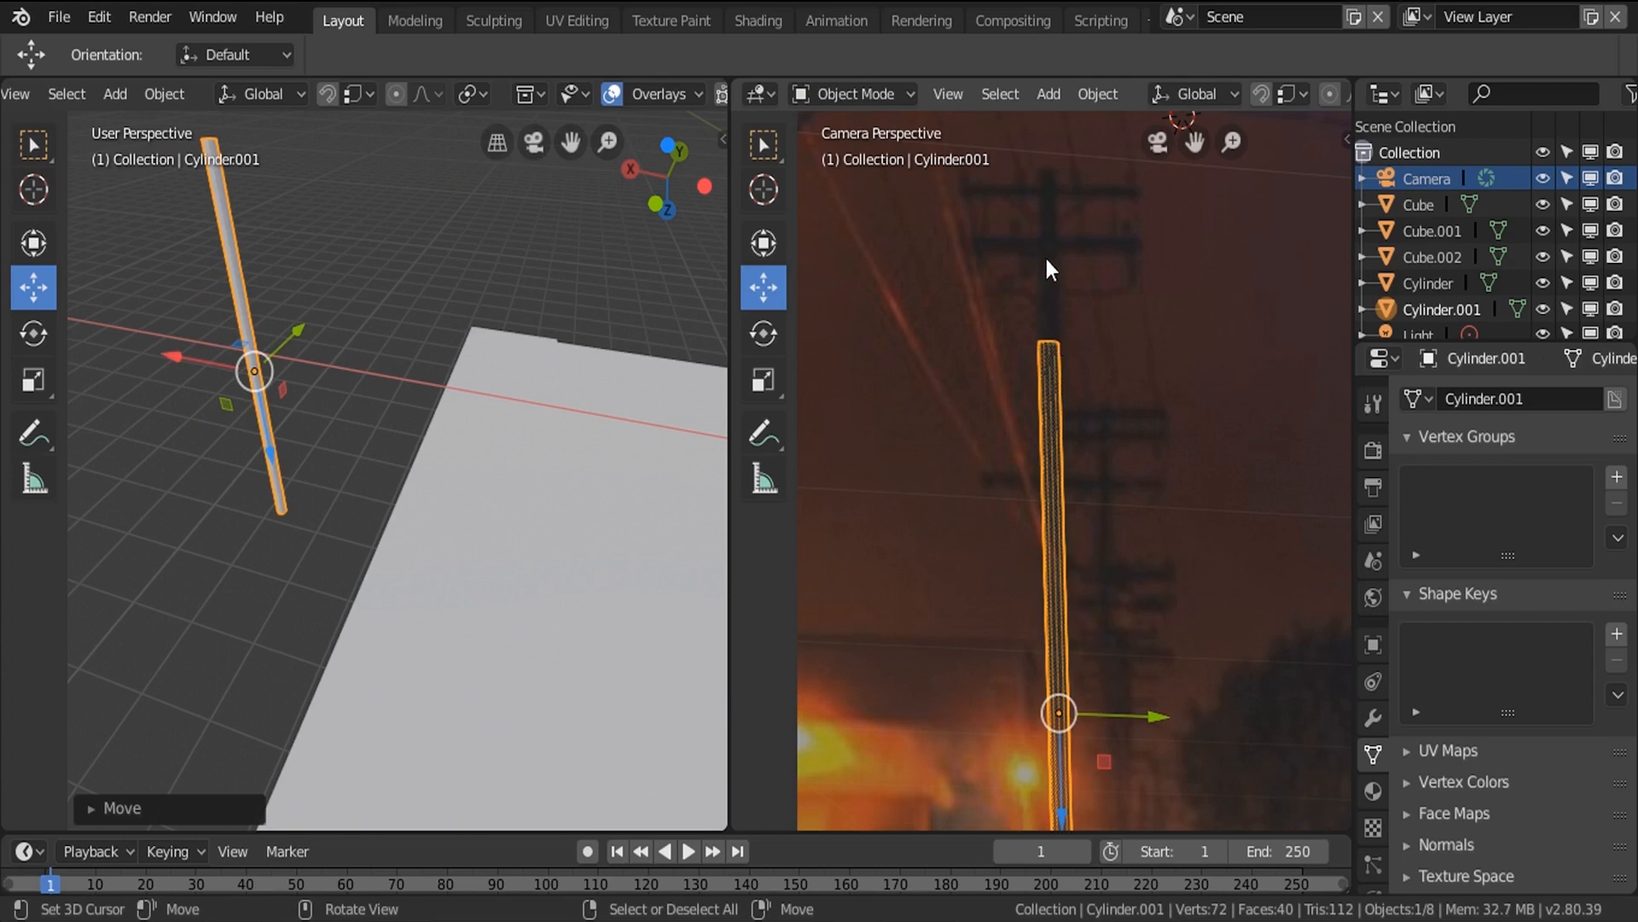
Edit the far ground section in vertex mode and circle-select the vertices at its far end.
{"action": "scroll", "coordinate": [377, 428], "scroll_direction": "down", "scroll_amount": 5}
{"action": "left_click", "coordinate": [504, 500]}
{"action": "key", "text": "Tab"}
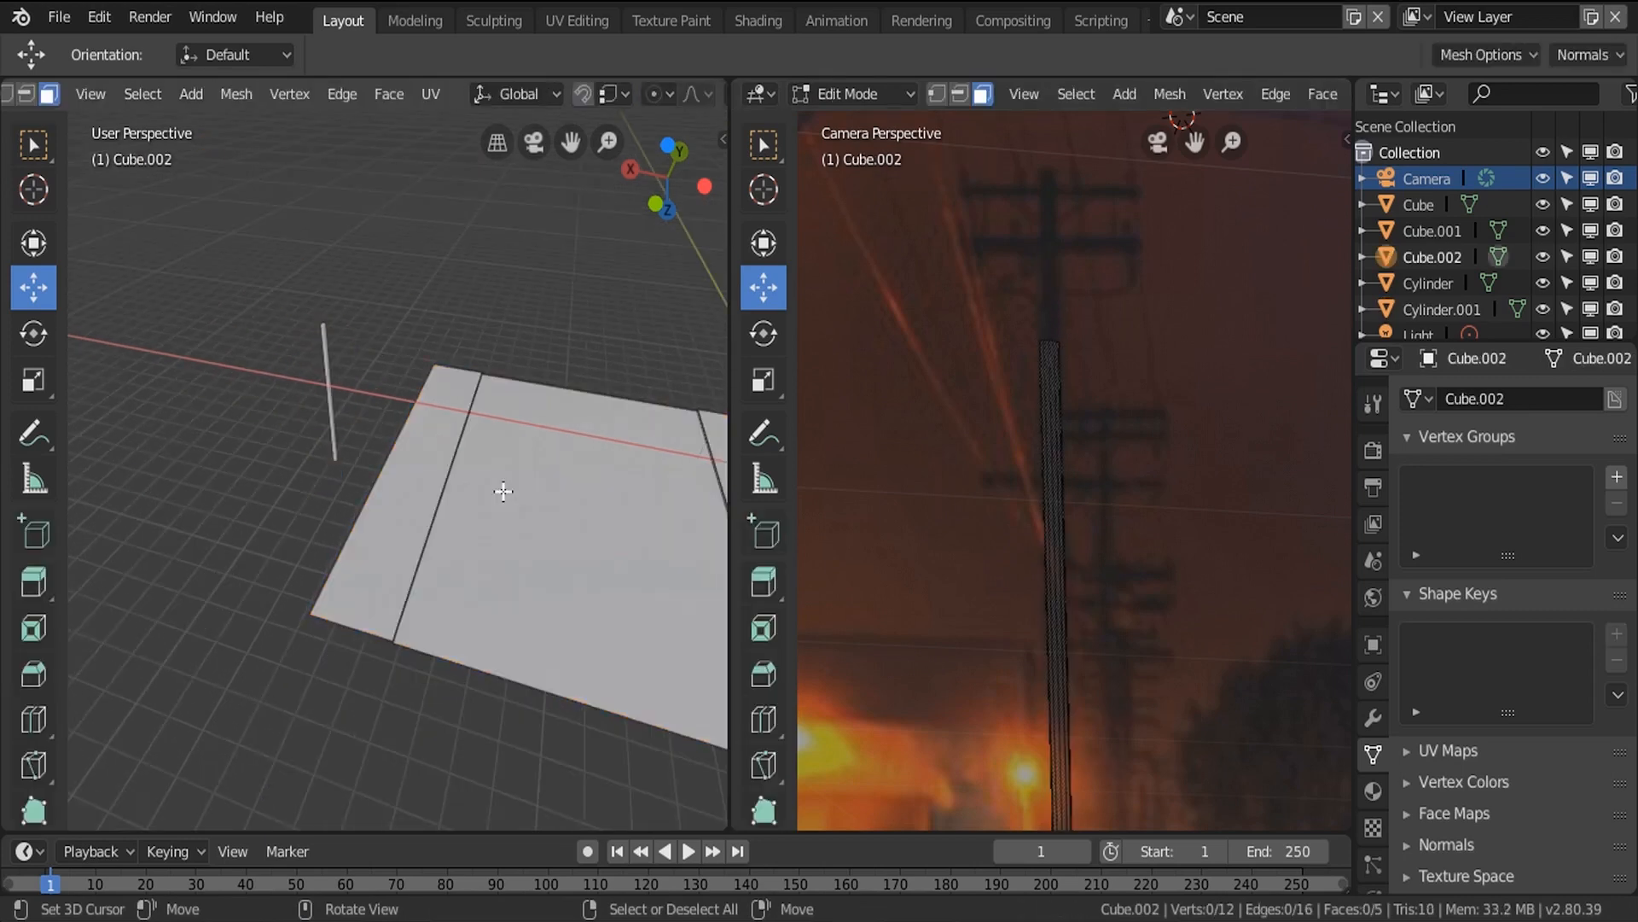
{"action": "scroll", "coordinate": [504, 491], "scroll_direction": "down", "scroll_amount": 2}
{"action": "scroll", "coordinate": [75, 98], "scroll_direction": "up", "scroll_amount": 4}
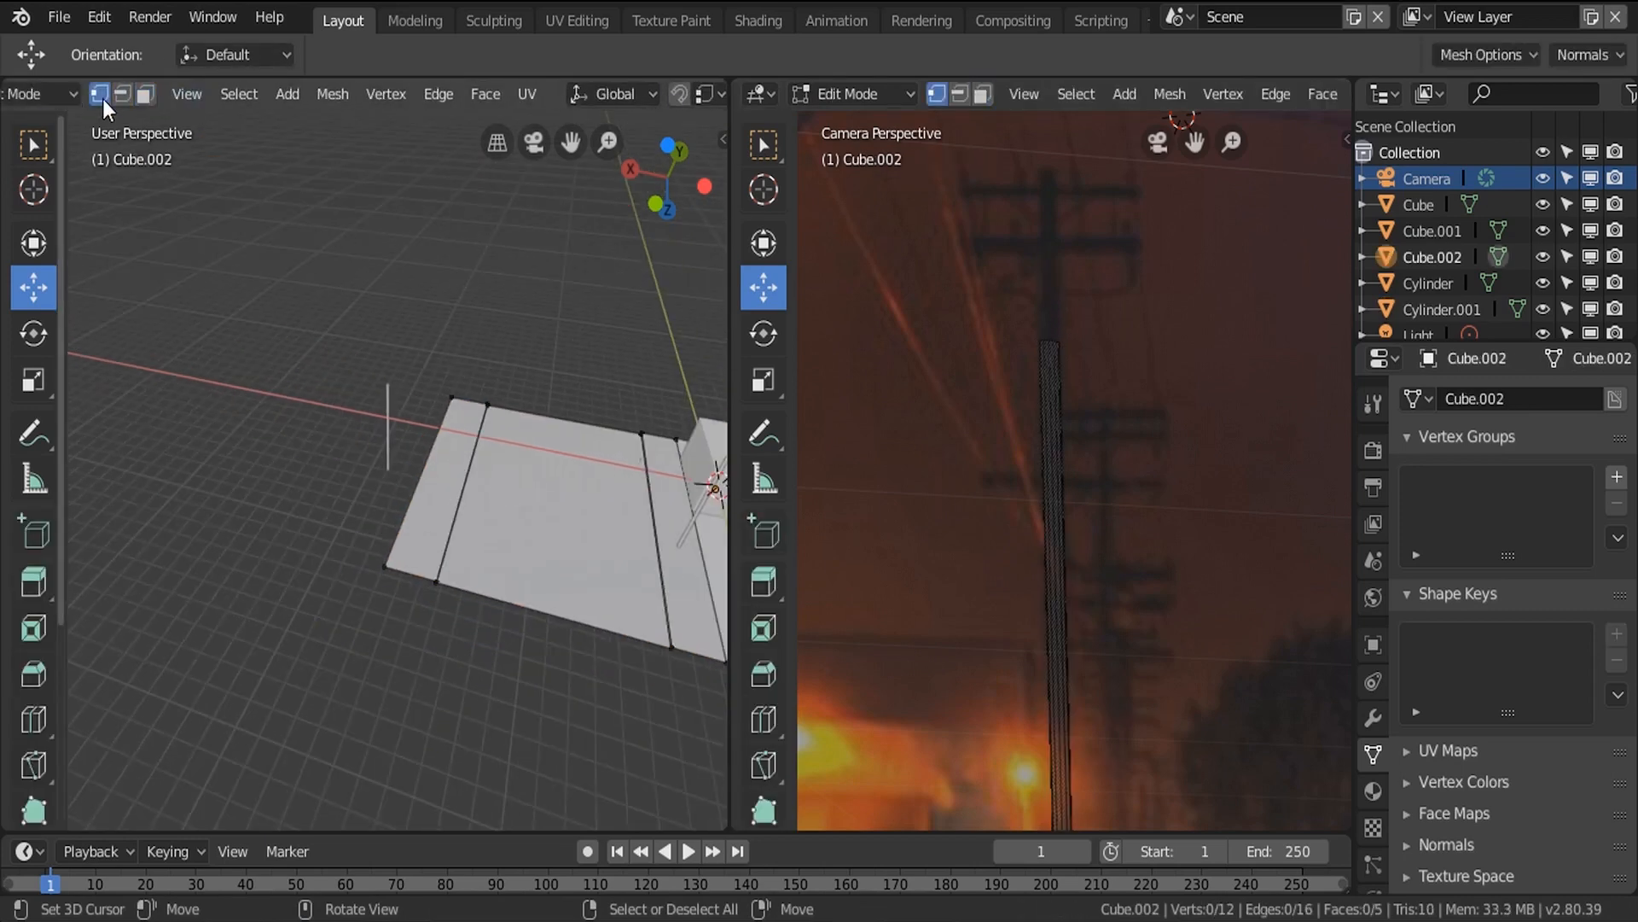
{"action": "middle_click_drag", "start_coordinate": [570, 489], "coordinate": [546, 478]}
{"action": "key", "text": "a"}
{"action": "key", "text": "a"}
{"action": "key", "text": "c"}
{"action": "mouse_move", "coordinate": [505, 429]}
{"action": "left_mouse_down"}
{"action": "mouse_move", "coordinate": [470, 425]}
{"action": "mouse_move", "coordinate": [359, 572]}
{"action": "mouse_move", "coordinate": [432, 567]}
{"action": "left_mouse_up"}
{"action": "key", "text": "Escape"}
{"action": "key", "text": "g"}
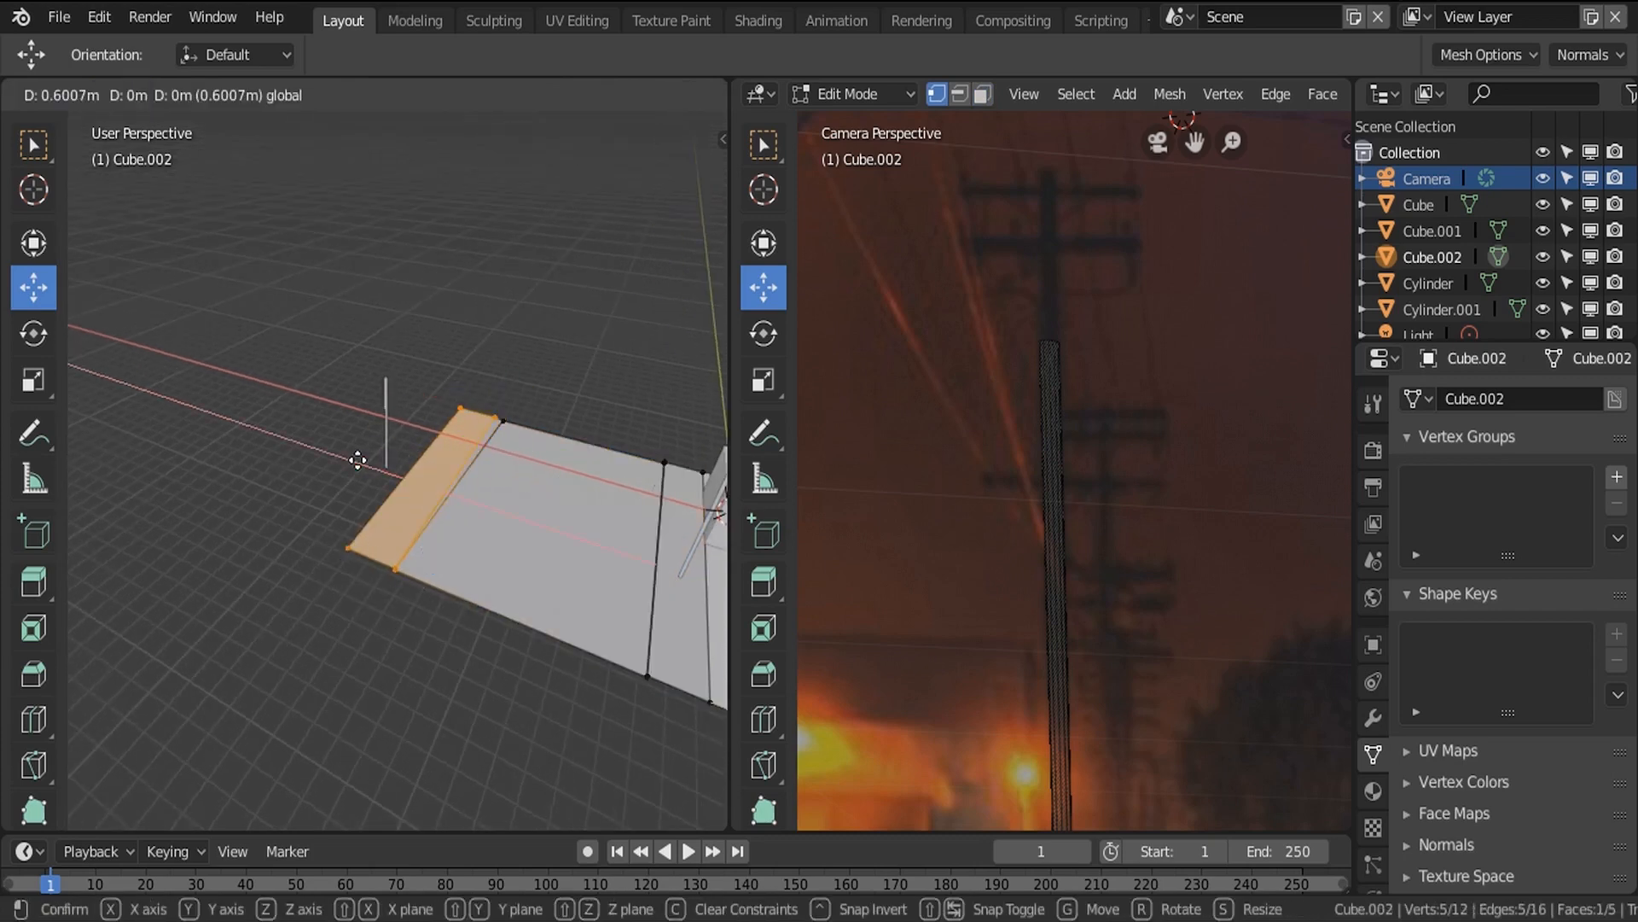
{"action": "left_click_drag", "start_coordinate": [356, 460], "coordinate": [322, 449]}
{"action": "right_click", "coordinate": [322, 450]}
{"action": "scroll", "coordinate": [627, 104], "scroll_direction": "down", "scroll_amount": 3}
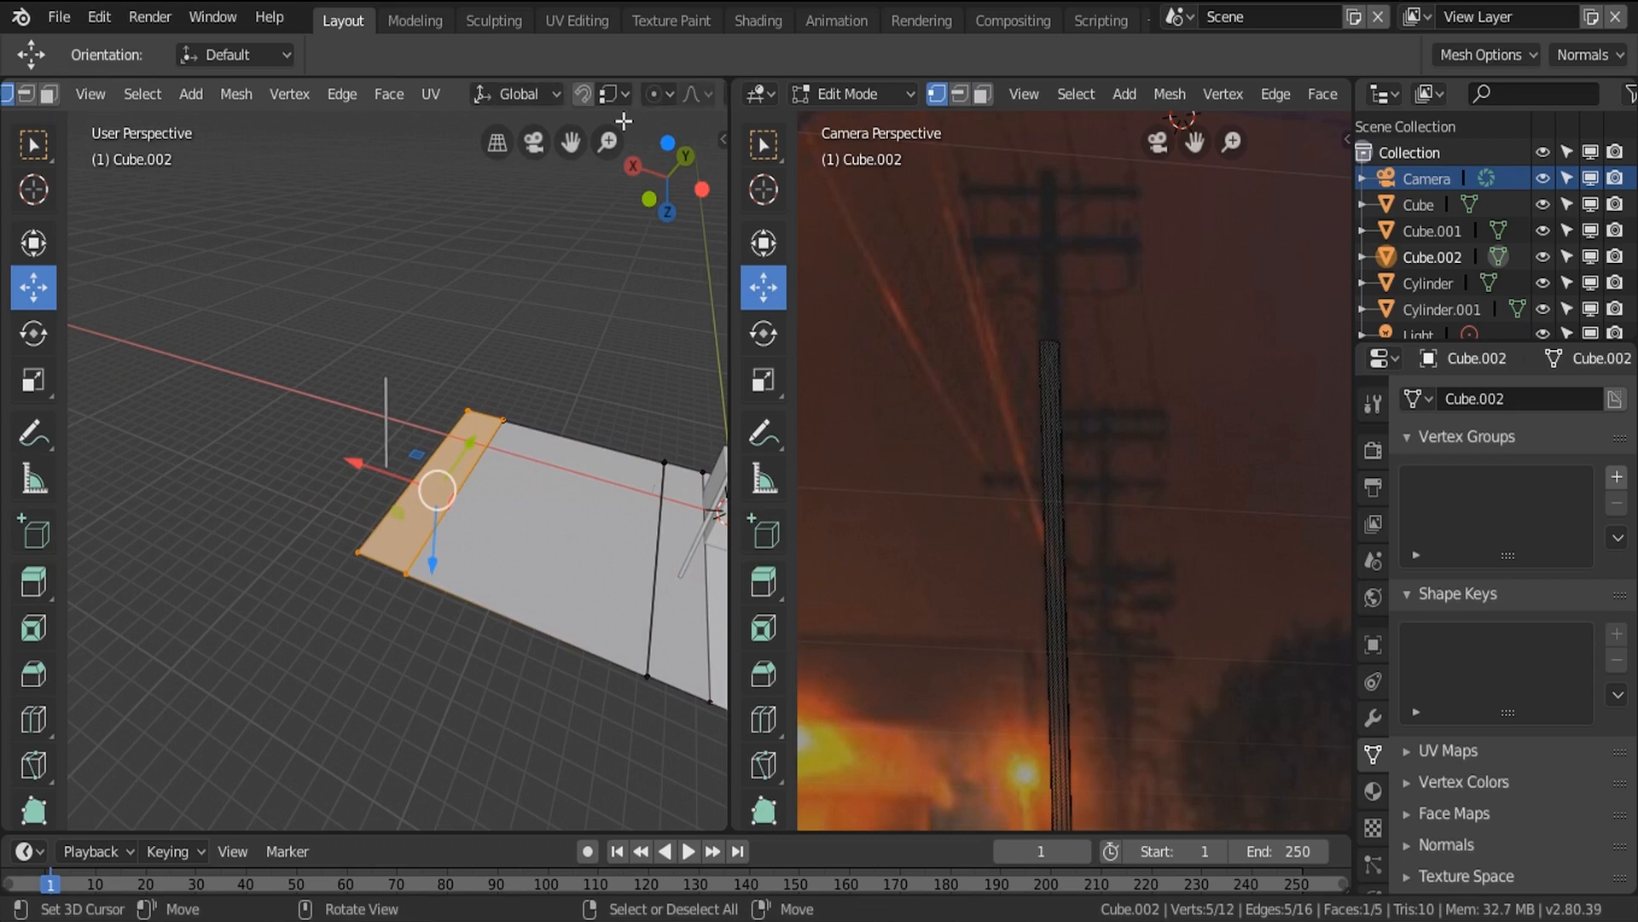
Complete the far-end vertex selection in wireframe, extend the ground farther back along X in solid shading, and leave Edit Mode.
{"action": "key", "text": "z"}
{"action": "left_click", "coordinate": [345, 351]}
{"action": "key", "text": "c"}
{"action": "left_click_drag", "start_coordinate": [486, 401], "coordinate": [434, 480]}
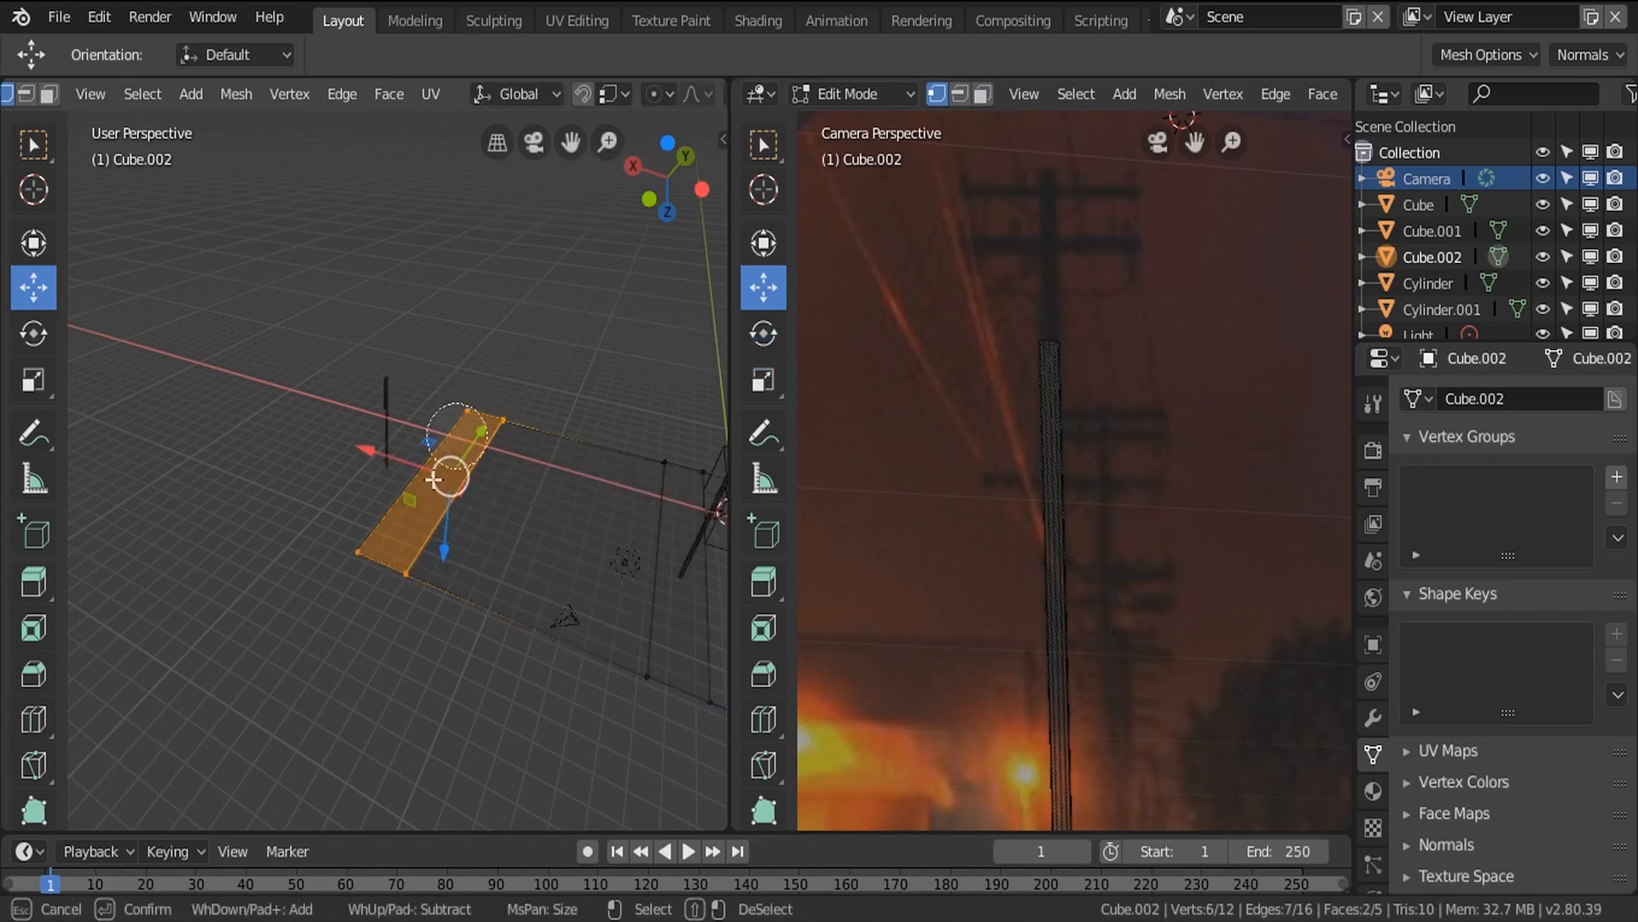
{"action": "key", "text": "Escape"}
{"action": "key", "text": "z"}
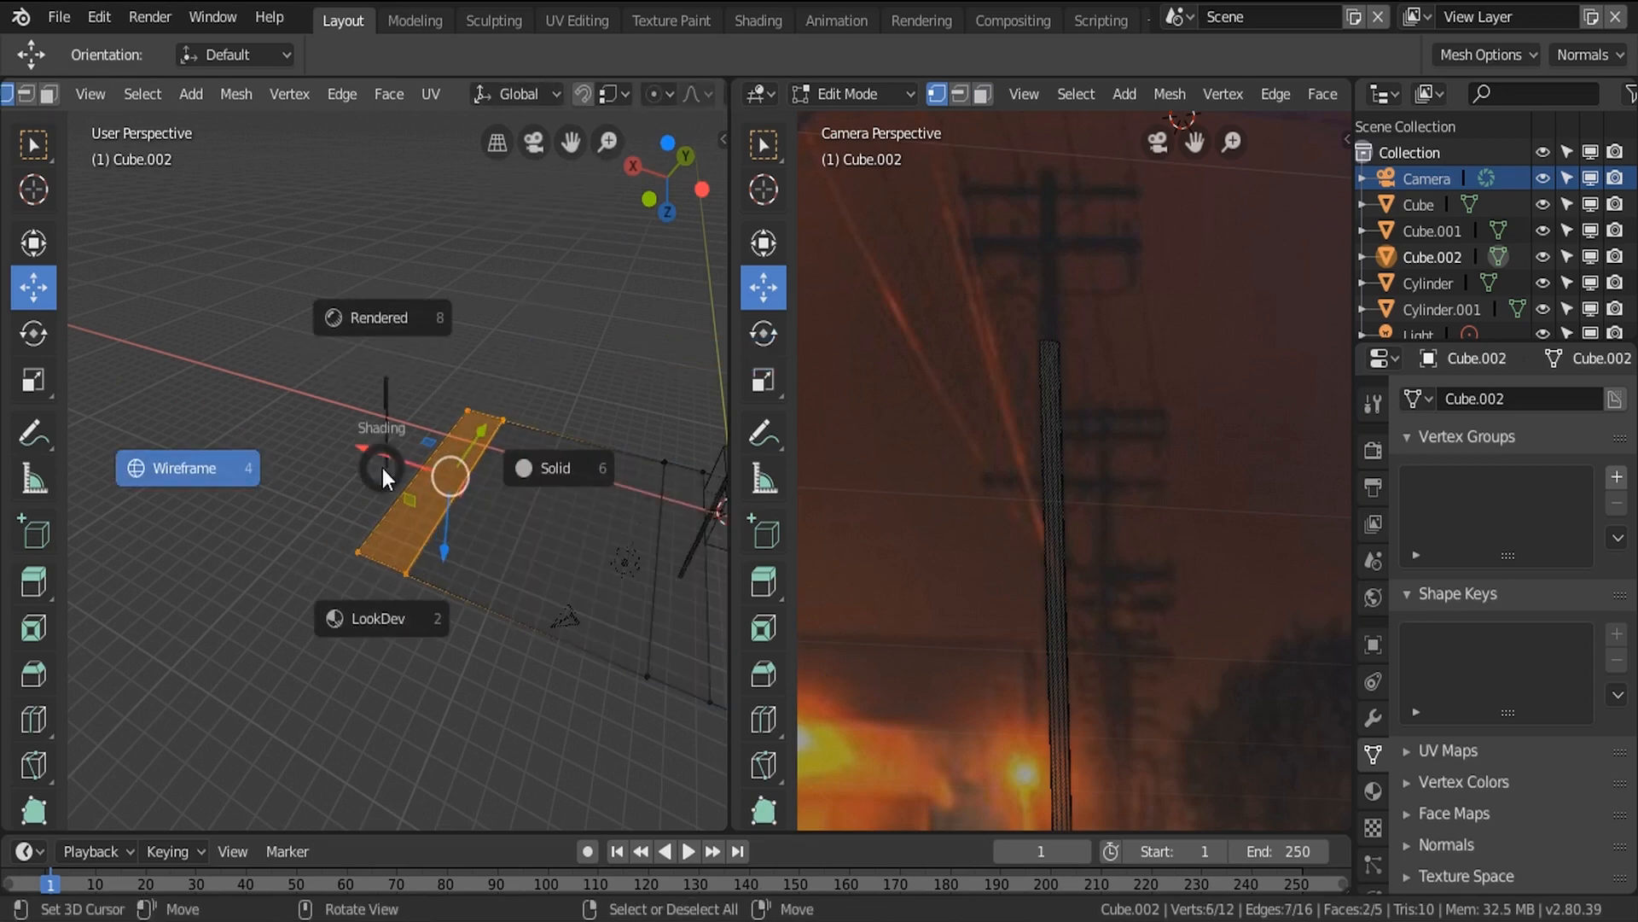
{"action": "left_click", "coordinate": [566, 474]}
{"action": "left_click_drag", "start_coordinate": [377, 464], "coordinate": [319, 433]}
{"action": "key", "text": "Tab"}
Try a lengthwise loop cut through the far ground section, undo it, and leave Edit Mode.
{"action": "scroll", "coordinate": [367, 523], "scroll_direction": "down", "scroll_amount": 5}
{"action": "middle_click_drag", "start_coordinate": [416, 546], "coordinate": [372, 522]}
{"action": "scroll", "coordinate": [1043, 342], "scroll_direction": "down", "scroll_amount": 3}
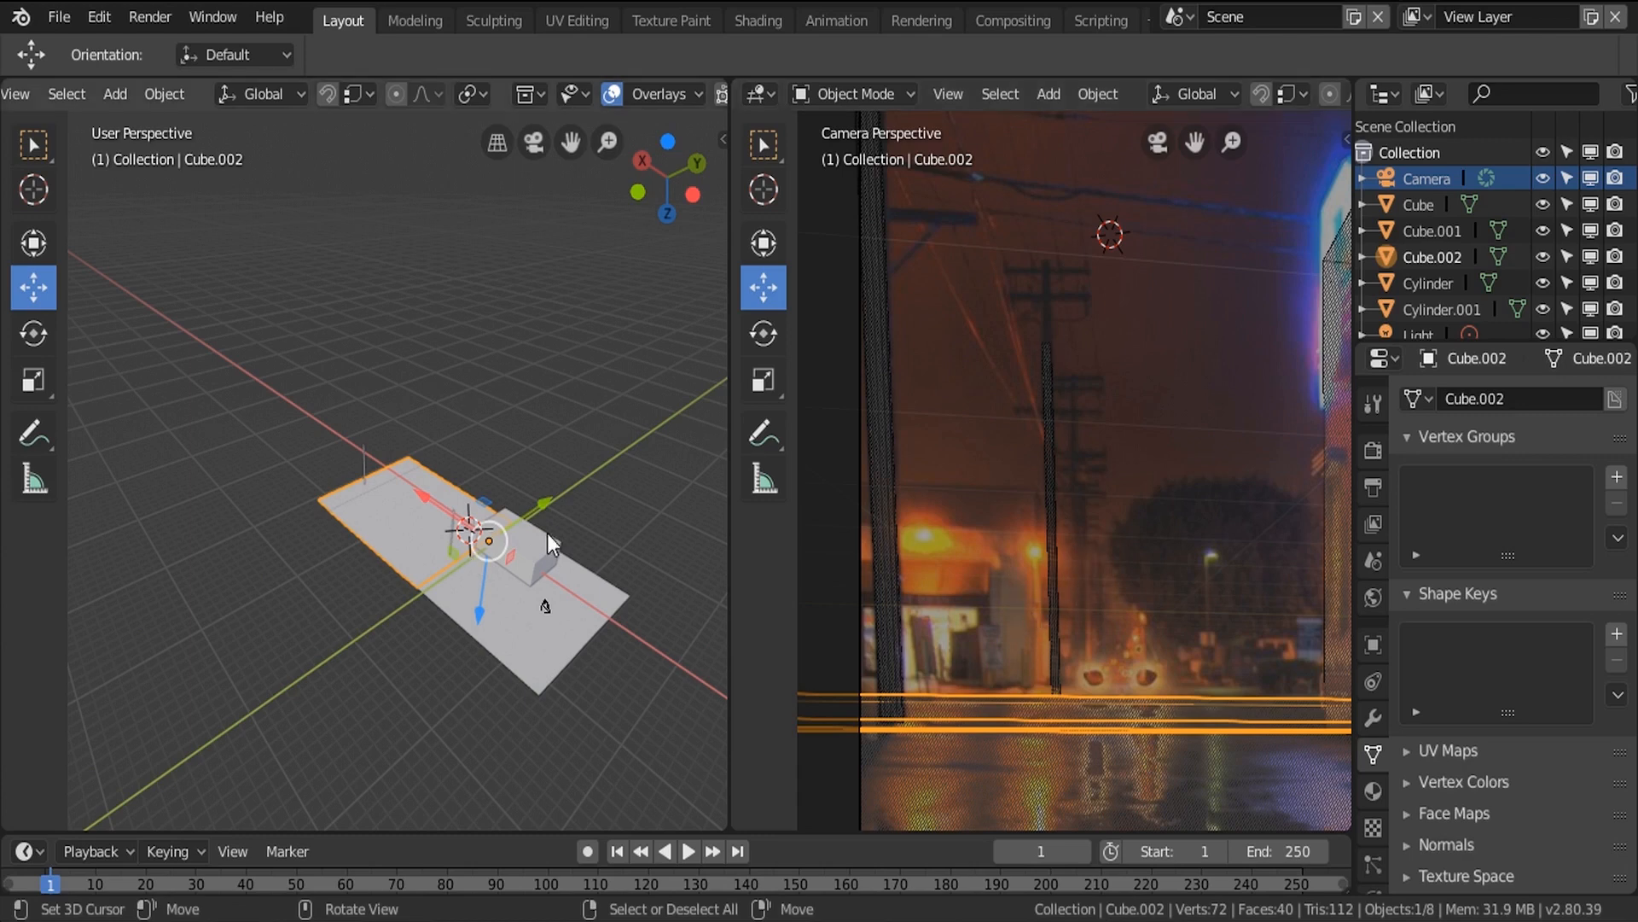
{"action": "left_click", "coordinate": [877, 347]}
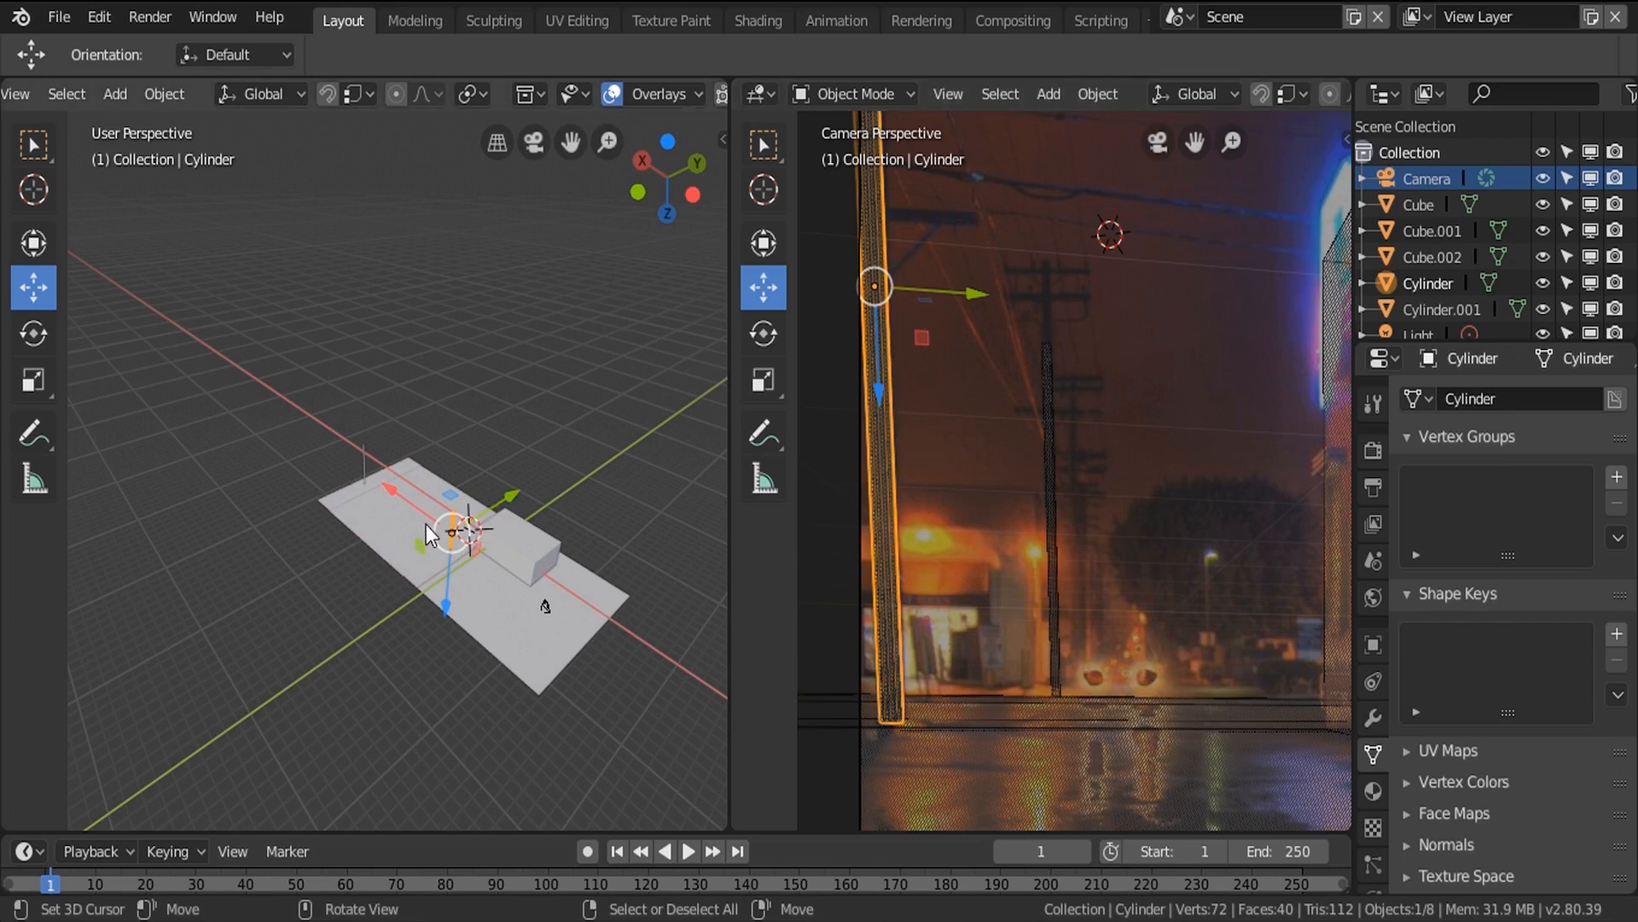
{"action": "middle_click_drag", "start_coordinate": [406, 524], "coordinate": [447, 529]}
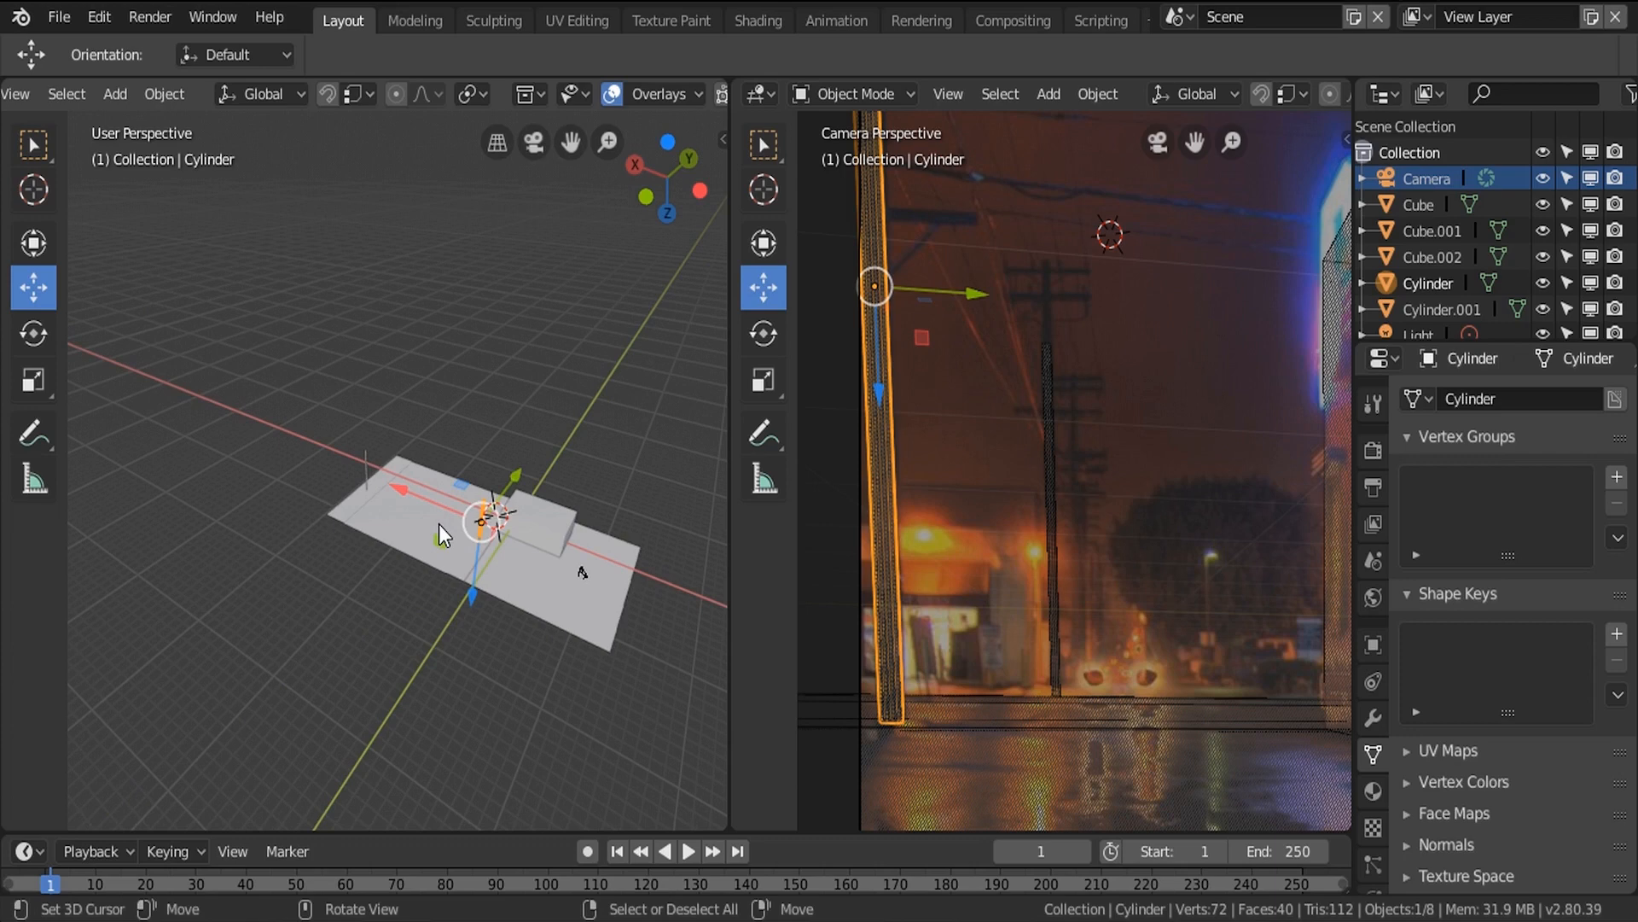
{"action": "right_click", "coordinate": [412, 508]}
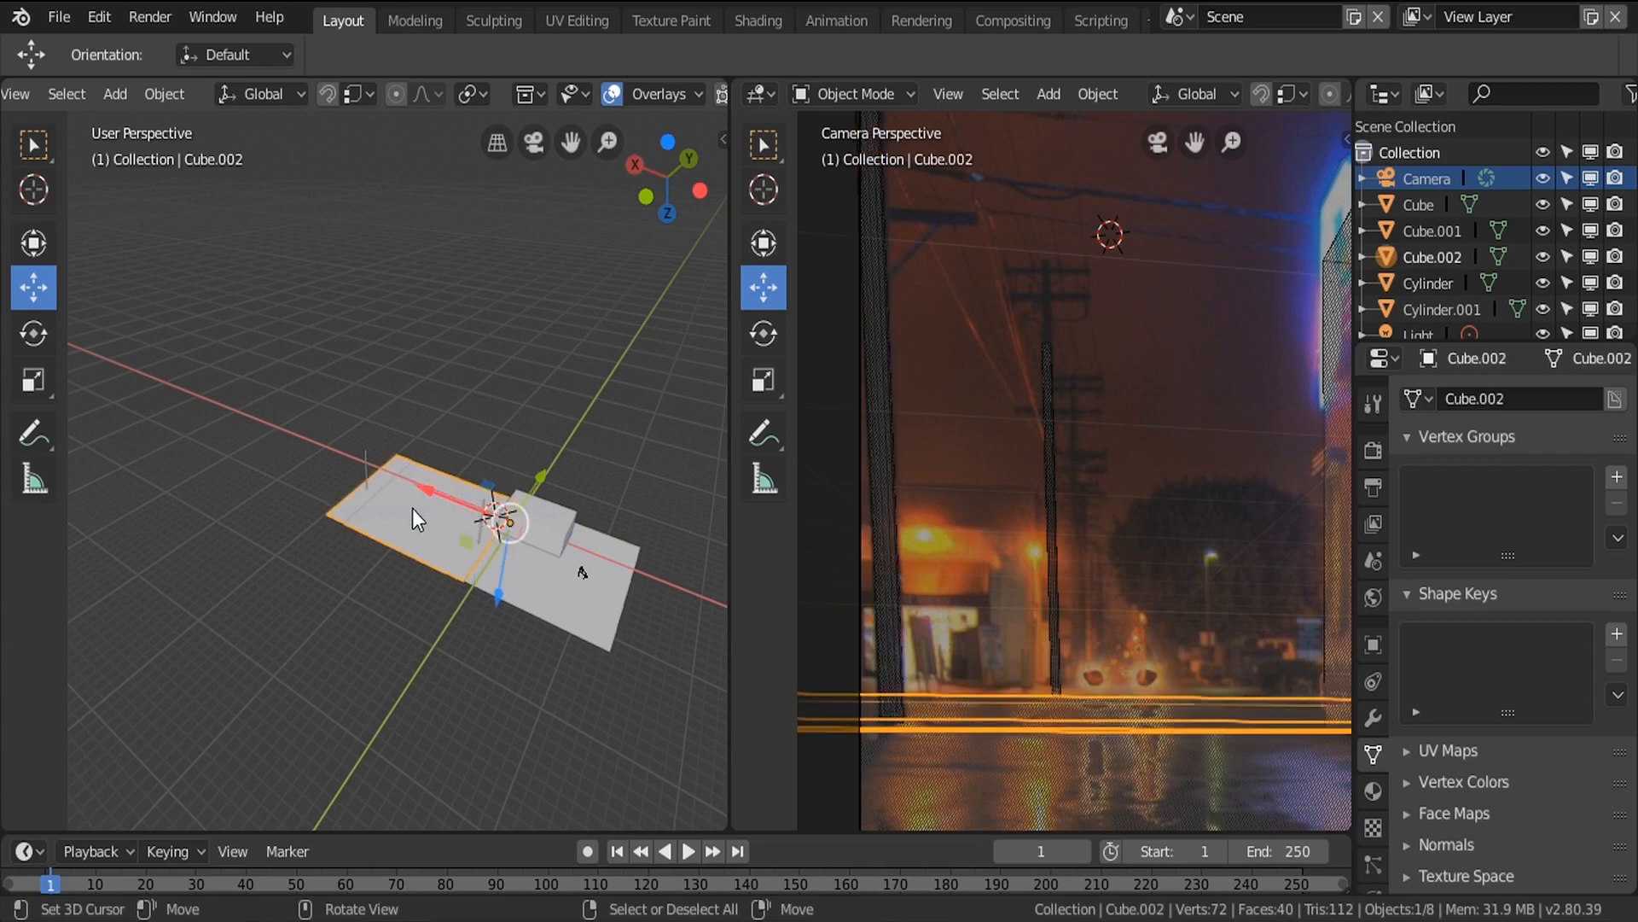
{"action": "middle_click_drag", "start_coordinate": [412, 509], "coordinate": [357, 540]}
{"action": "key", "text": "Tab"}
{"action": "scroll", "coordinate": [425, 537], "scroll_direction": "up", "scroll_amount": 4}
{"action": "key", "text": "ctrl+r"}
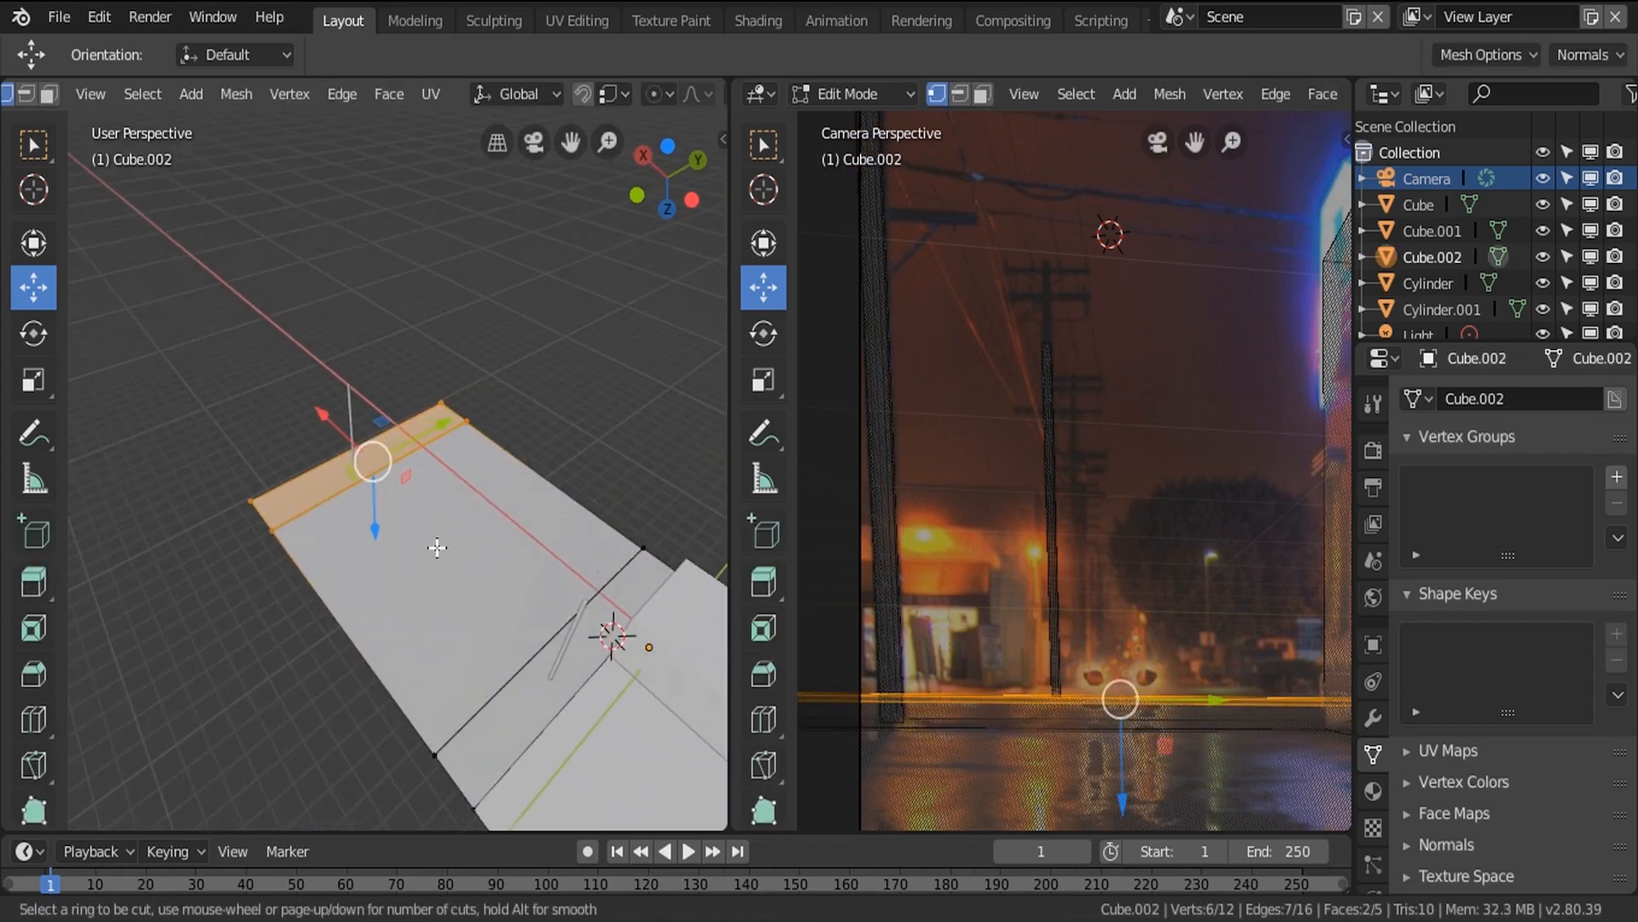
{"action": "left_click", "coordinate": [568, 657]}
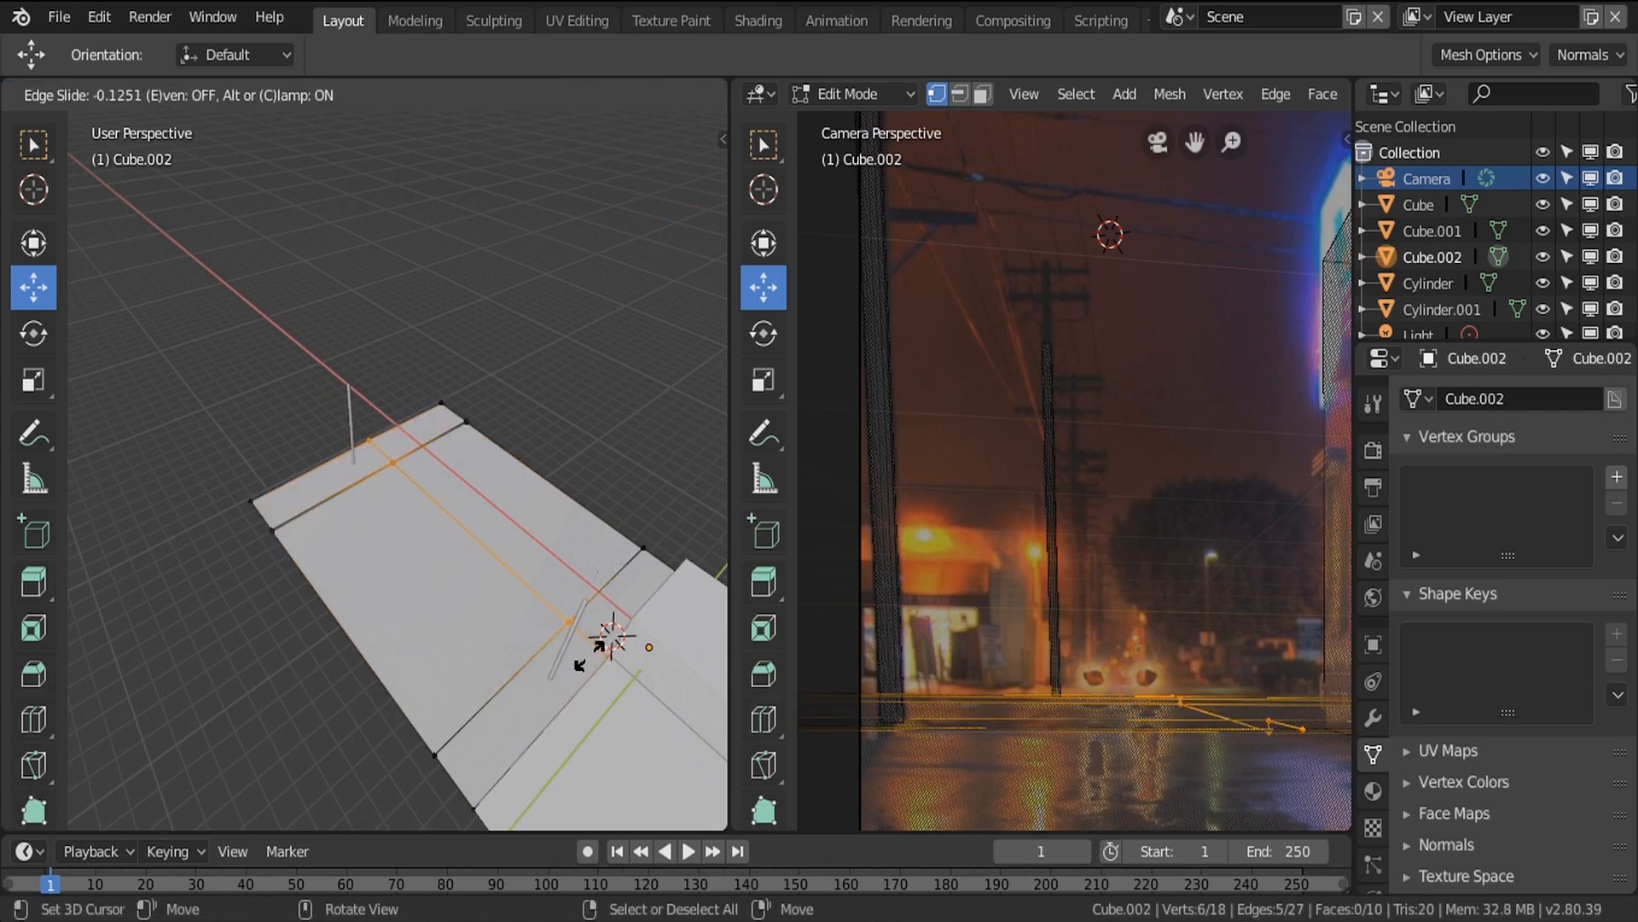
{"action": "left_click", "coordinate": [599, 645]}
{"action": "key", "text": "ctrl+z"}
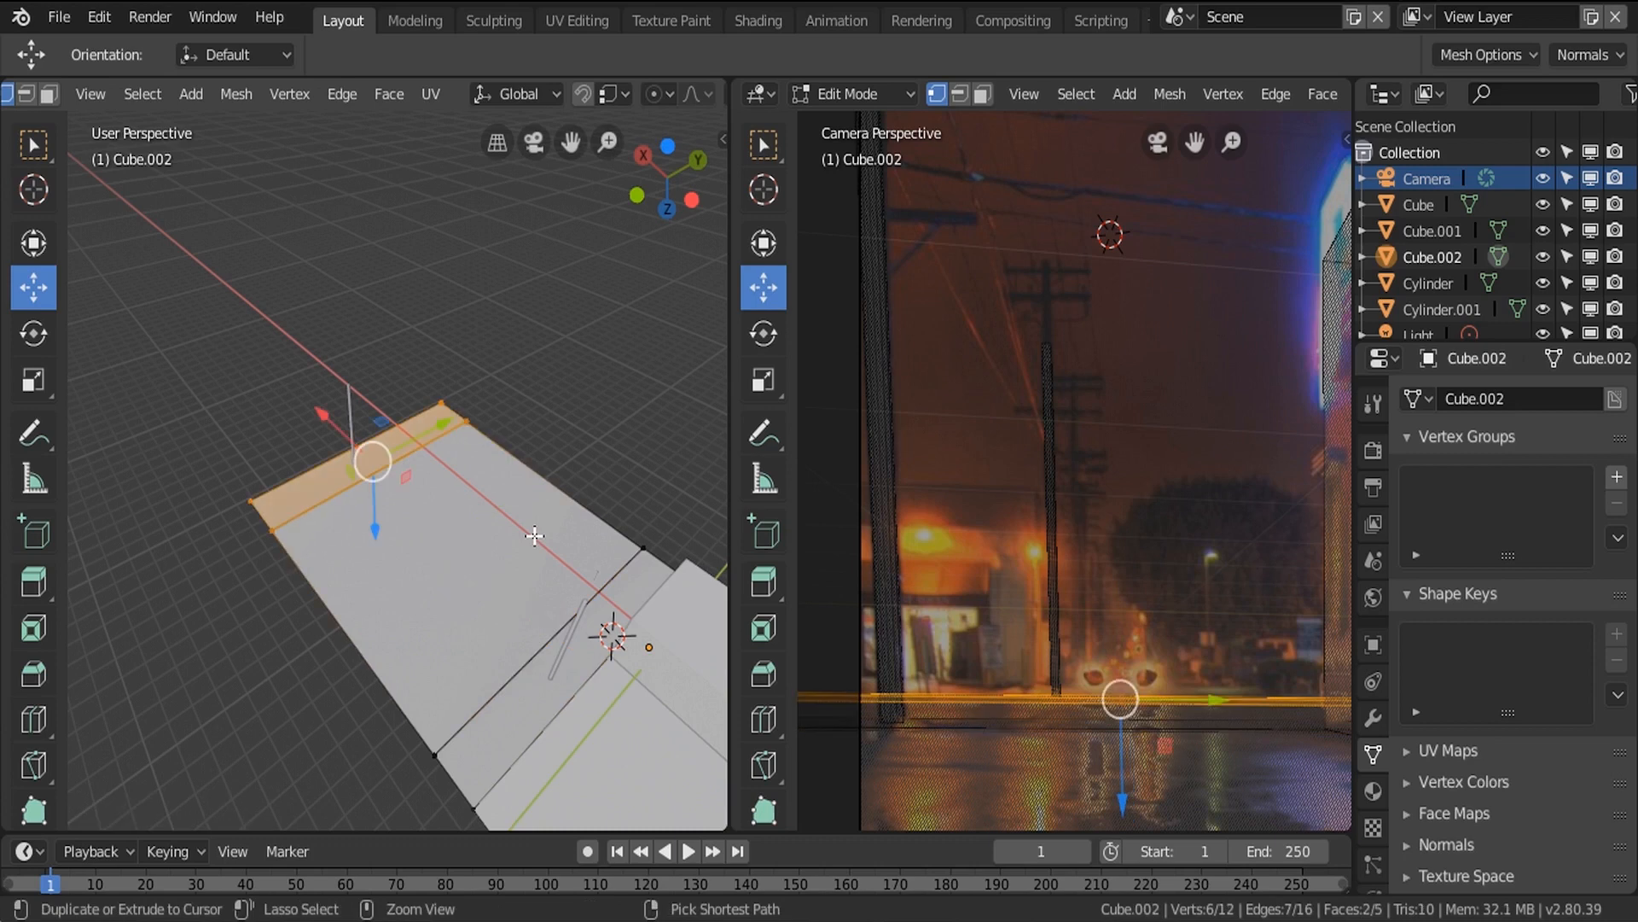
{"action": "key", "text": "Tab"}
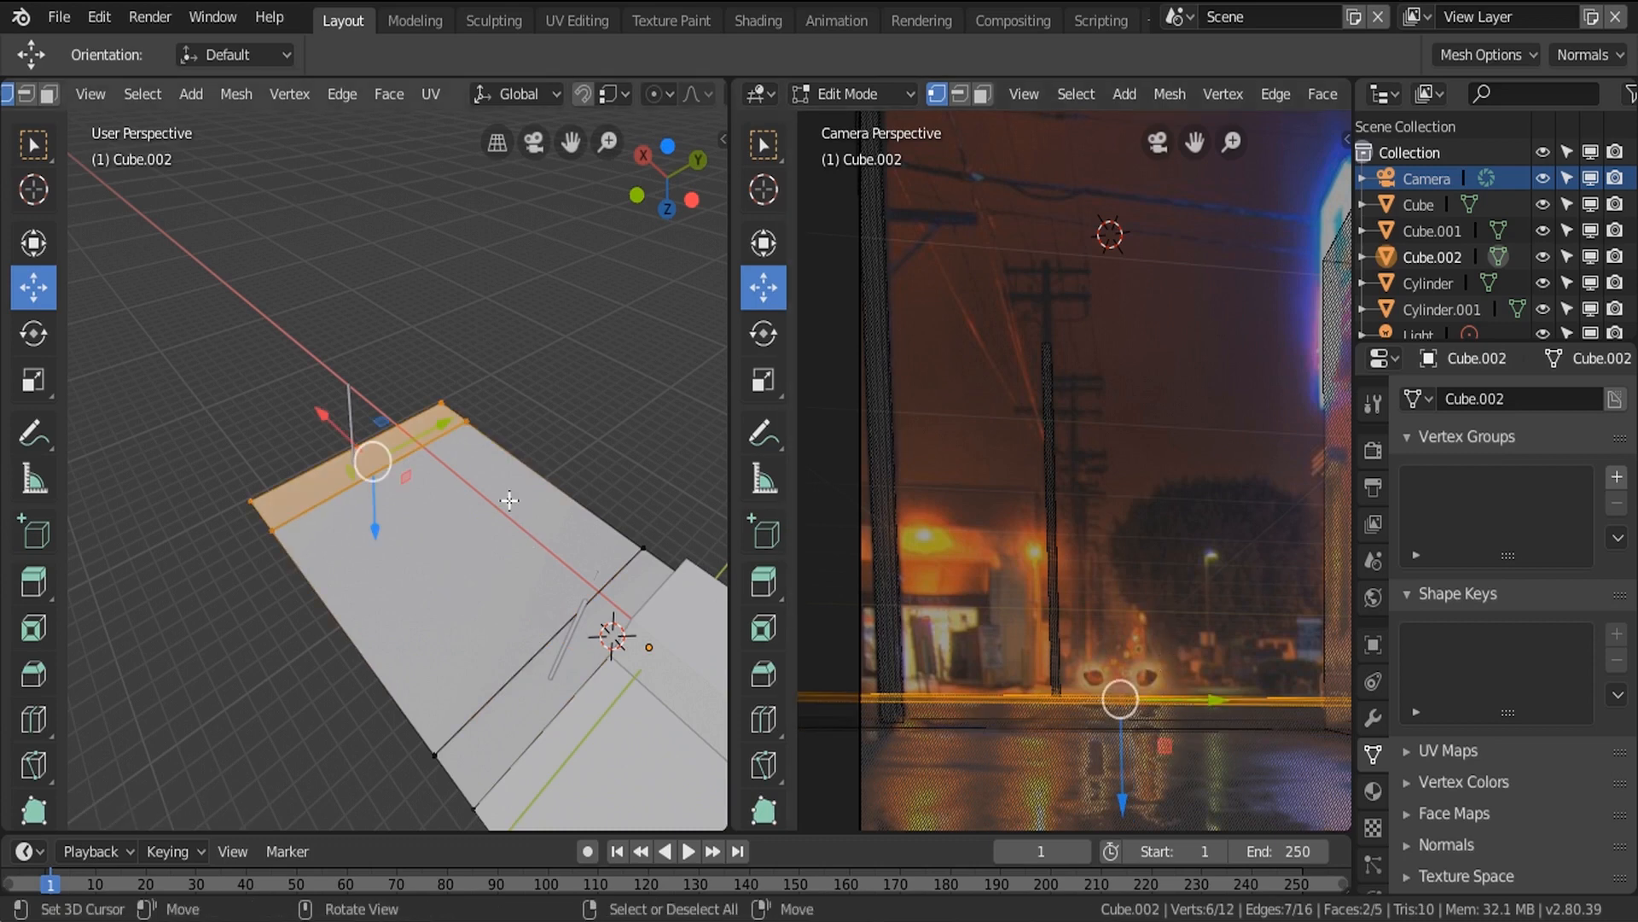
Duplicate the far ground section in place and rotate the copy 90 degrees around Z.
{"action": "scroll", "coordinate": [477, 482], "scroll_direction": "down", "scroll_amount": 3}
{"action": "key", "text": "shift+d"}
{"action": "right_click", "coordinate": [476, 519]}
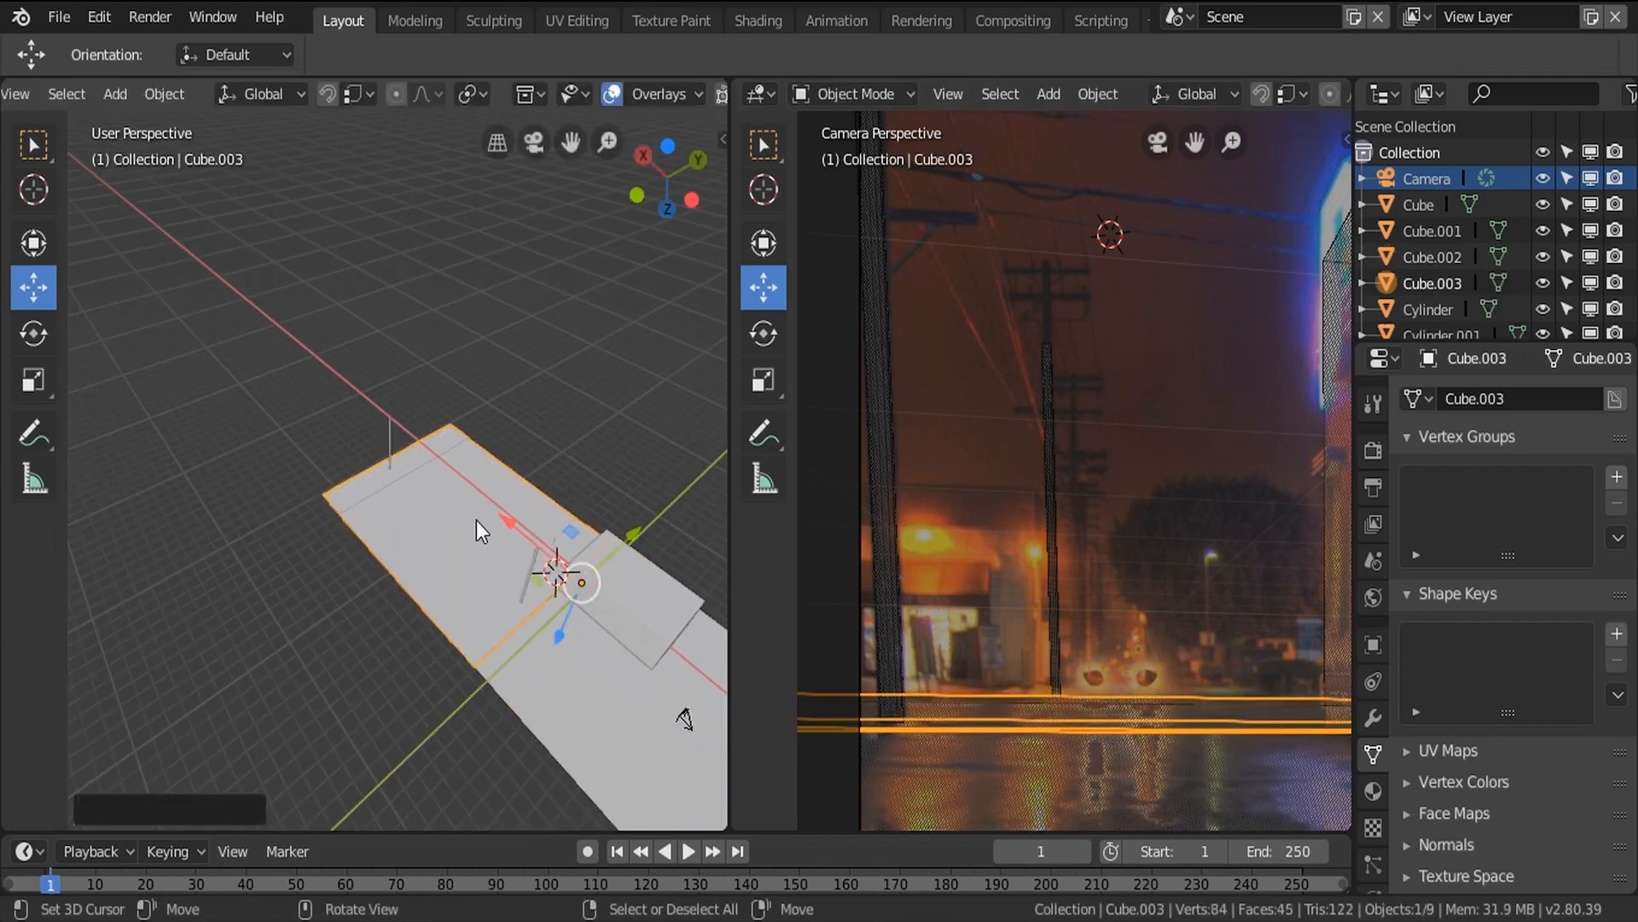
{"action": "type", "text": "rz"}
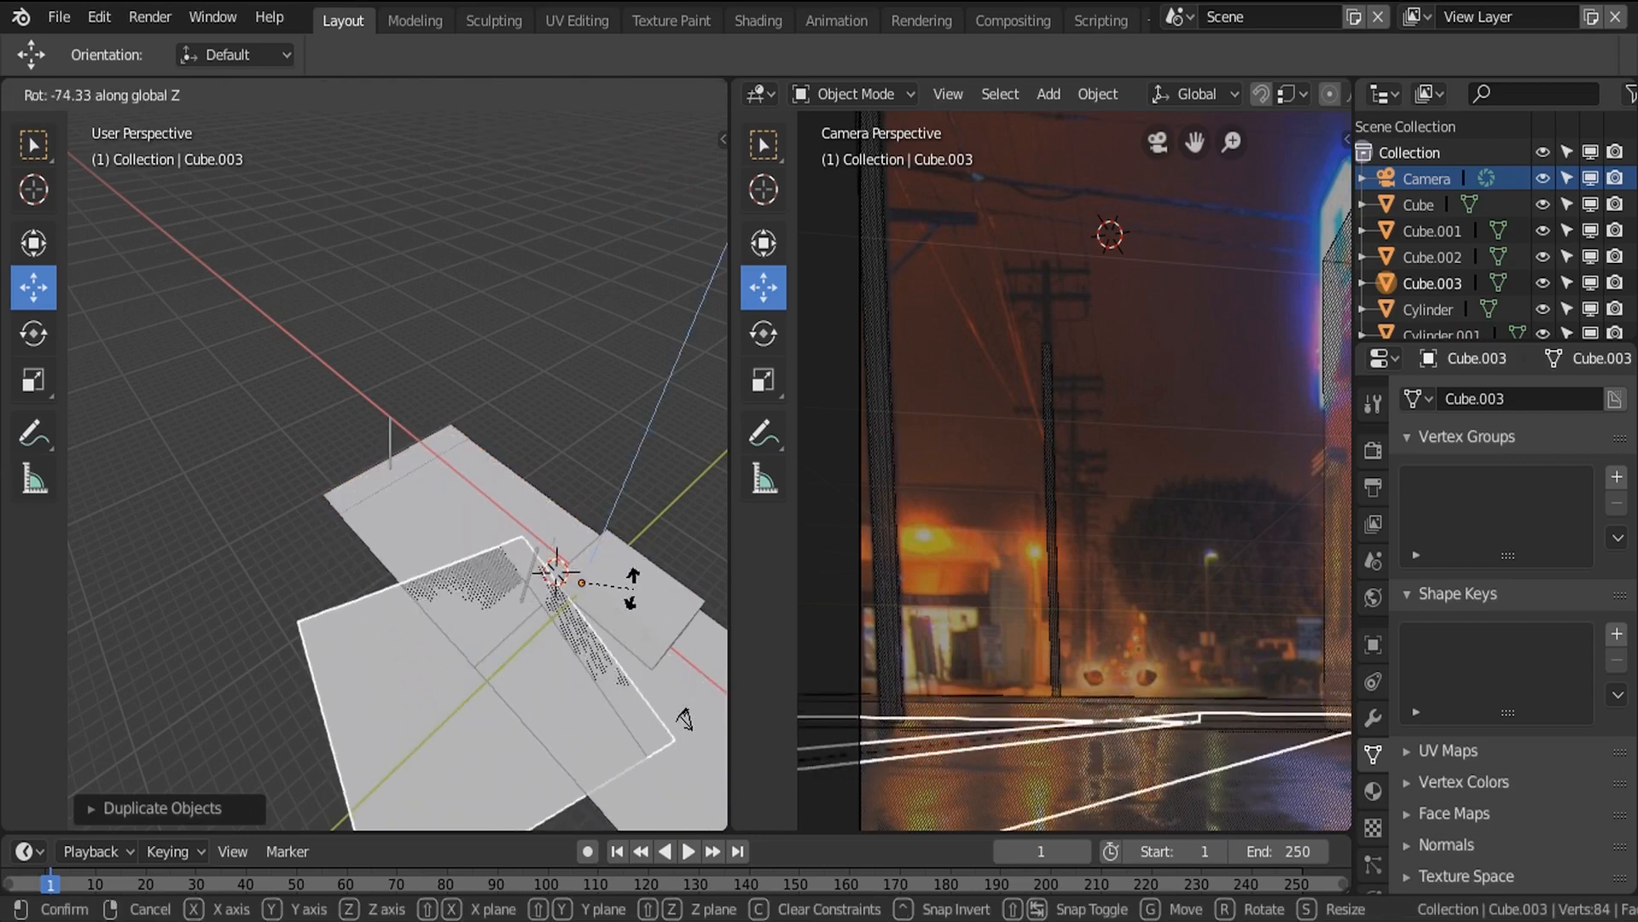
{"action": "type", "text": "90"}
{"action": "key", "text": "Return"}
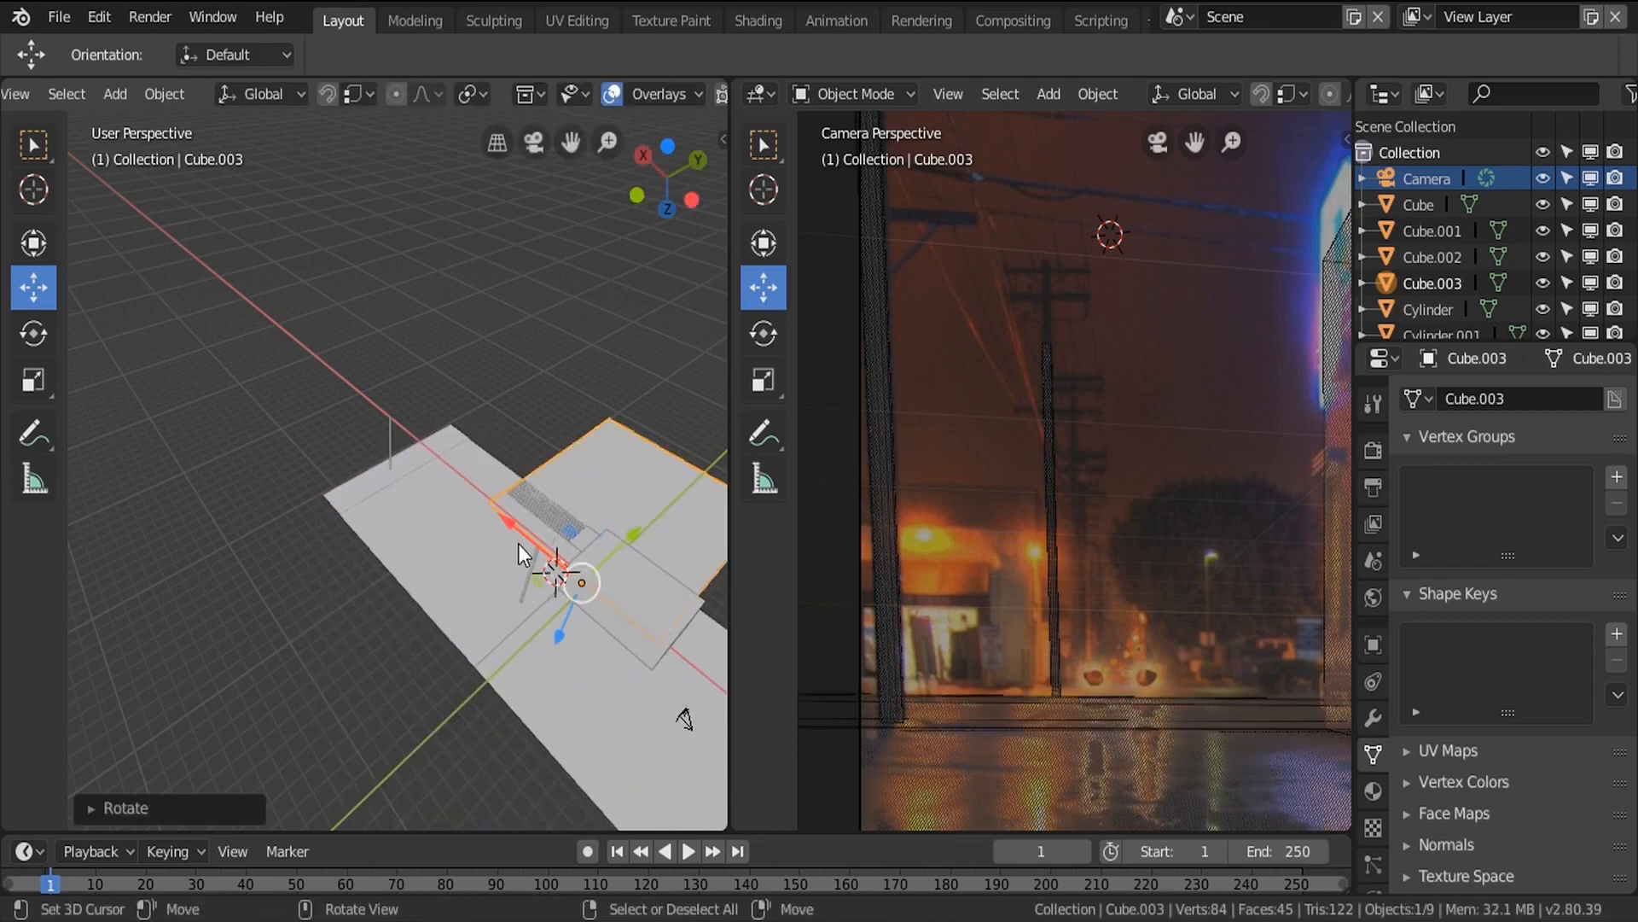
Move the rotated ground copy beyond the street's far end and slide it along Y toward the distant pole.
{"action": "key", "text": "g"}
{"action": "left_click", "coordinate": [459, 416]}
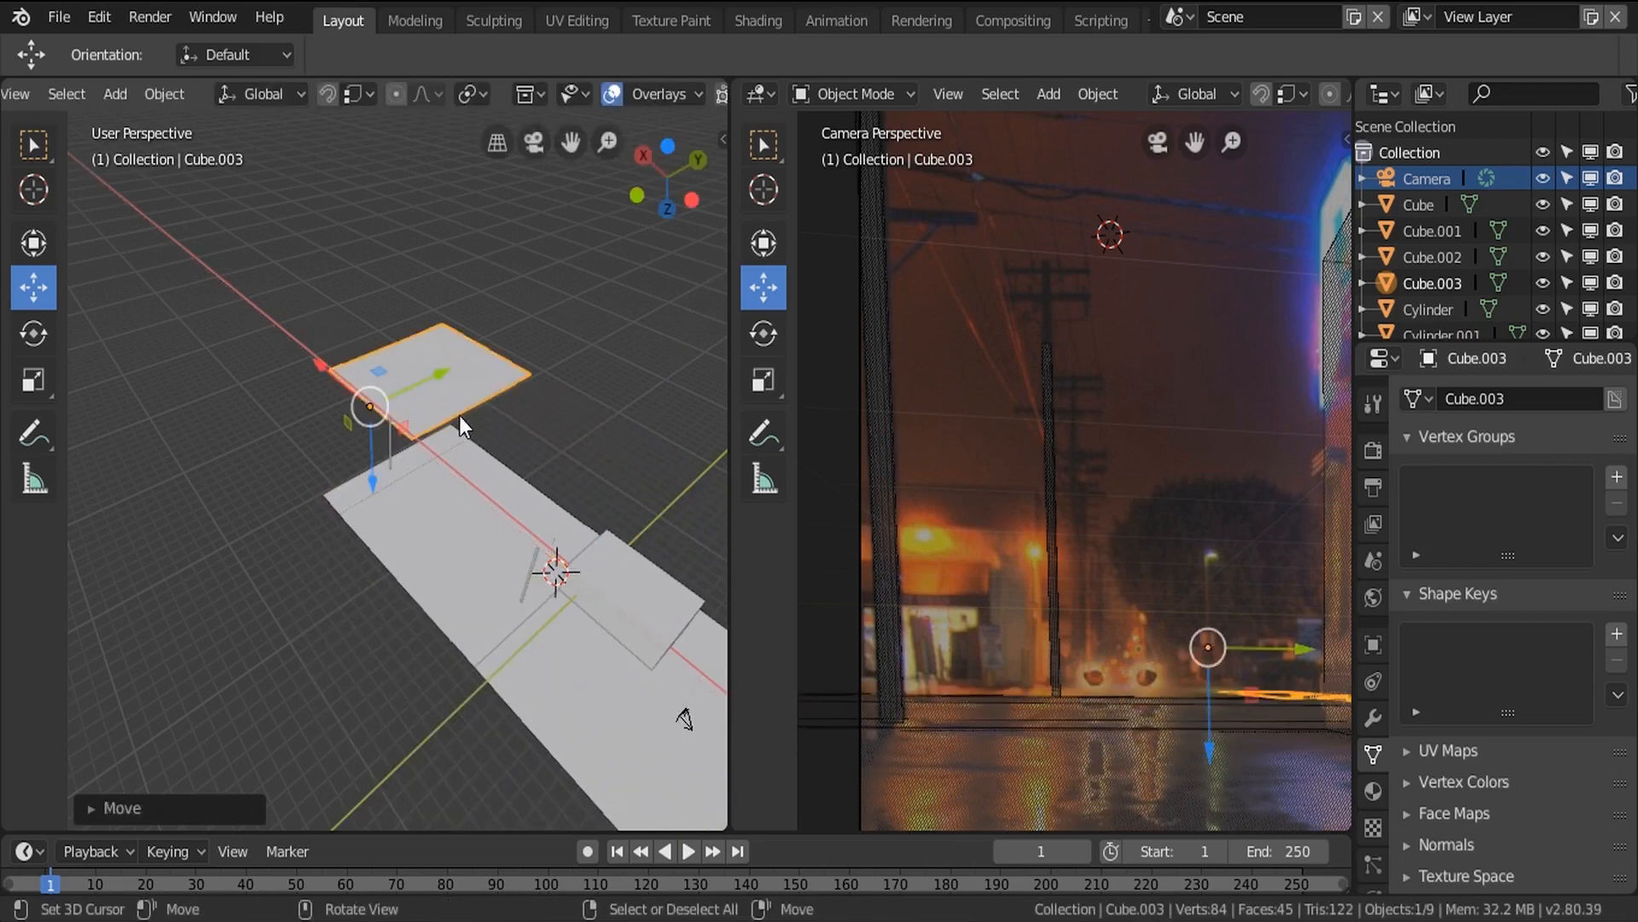
{"action": "left_click_drag", "start_coordinate": [1298, 644], "coordinate": [1057, 615]}
Bring the rotated ground copy's near edge flush with the street's far end and turn on snapping.
{"action": "scroll", "coordinate": [386, 448], "scroll_direction": "up", "scroll_amount": 4}
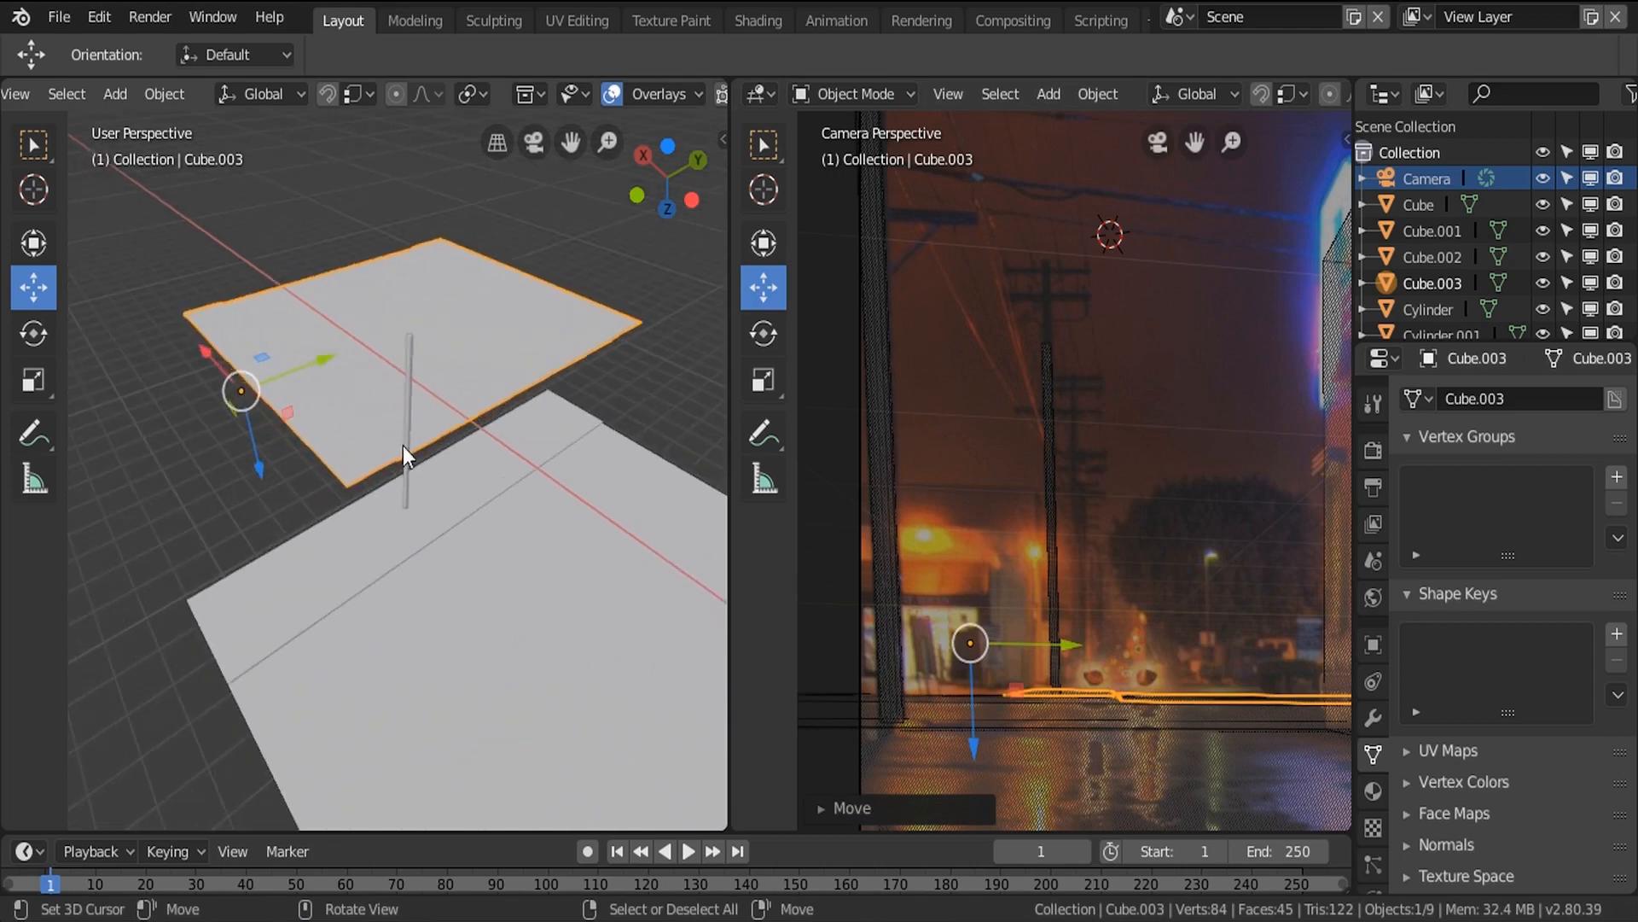
{"action": "middle_click_drag", "start_coordinate": [403, 446], "coordinate": [494, 448]}
{"action": "left_click", "coordinate": [403, 333]}
{"action": "left_click", "coordinate": [494, 449]}
{"action": "left_click_drag", "start_coordinate": [565, 334], "coordinate": [495, 551]}
{"action": "right_click", "coordinate": [501, 369]}
{"action": "scroll", "coordinate": [421, 407], "scroll_direction": "down", "scroll_amount": 4}
{"action": "key", "text": "shift+Tab"}
{"action": "middle_click_drag", "start_coordinate": [473, 545], "coordinate": [451, 485]}
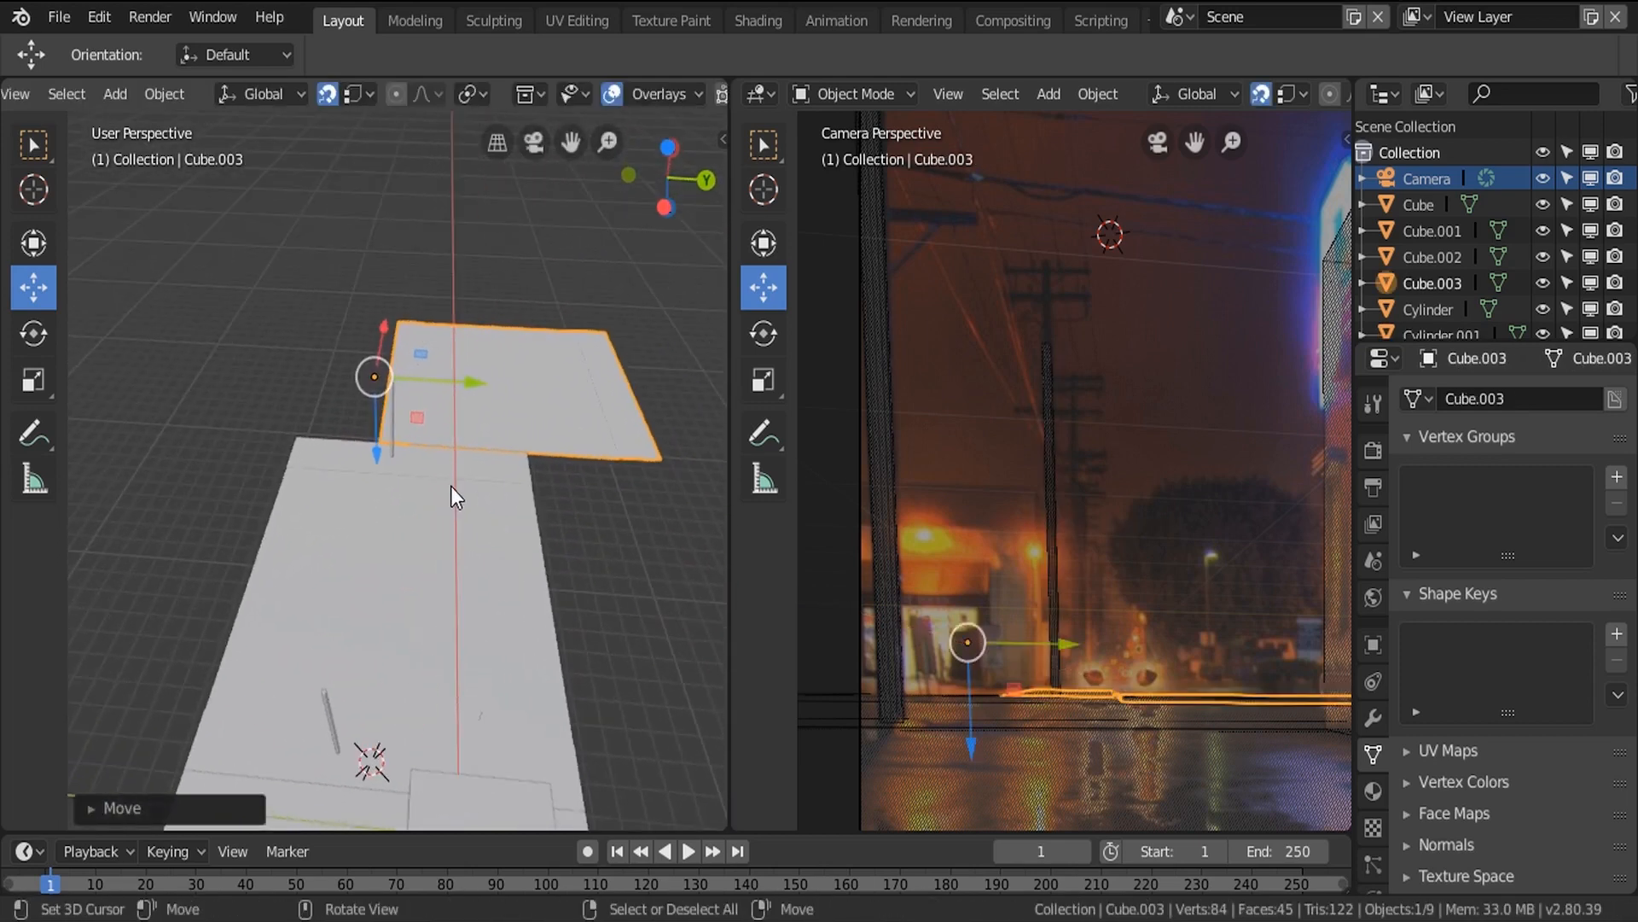
Edit the original far ground section in wireframe and circle-select all vertices along its building-side edge.
{"action": "left_click", "coordinate": [451, 484]}
{"action": "key", "text": "Tab"}
{"action": "key", "text": "ctrl+r"}
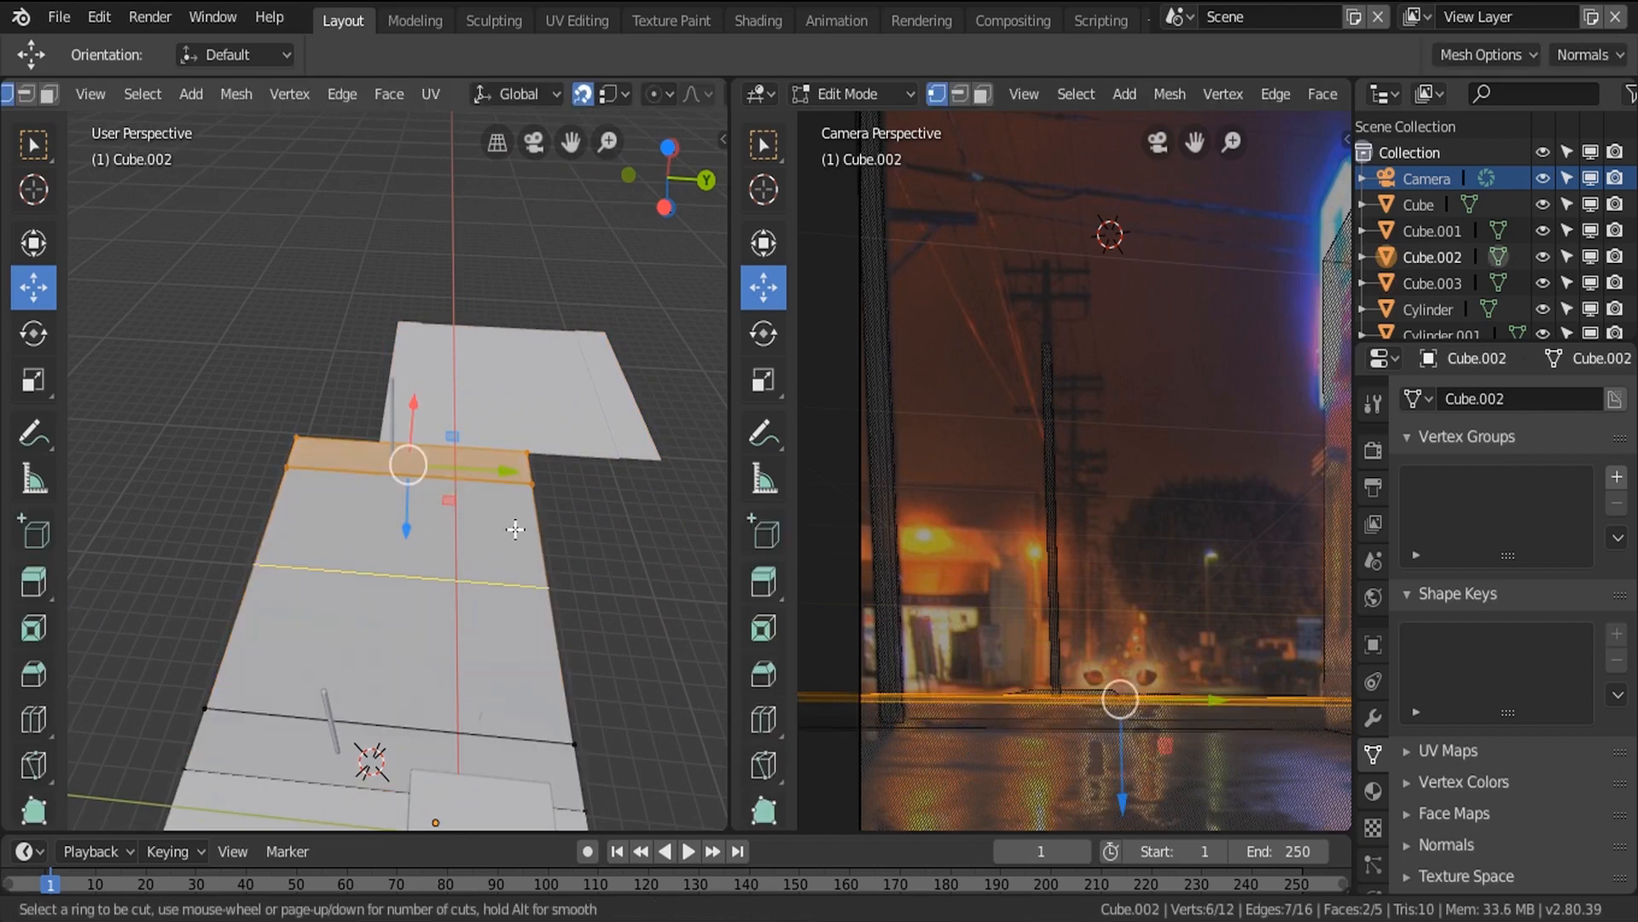
{"action": "right_click", "coordinate": [516, 529]}
{"action": "key", "text": "z"}
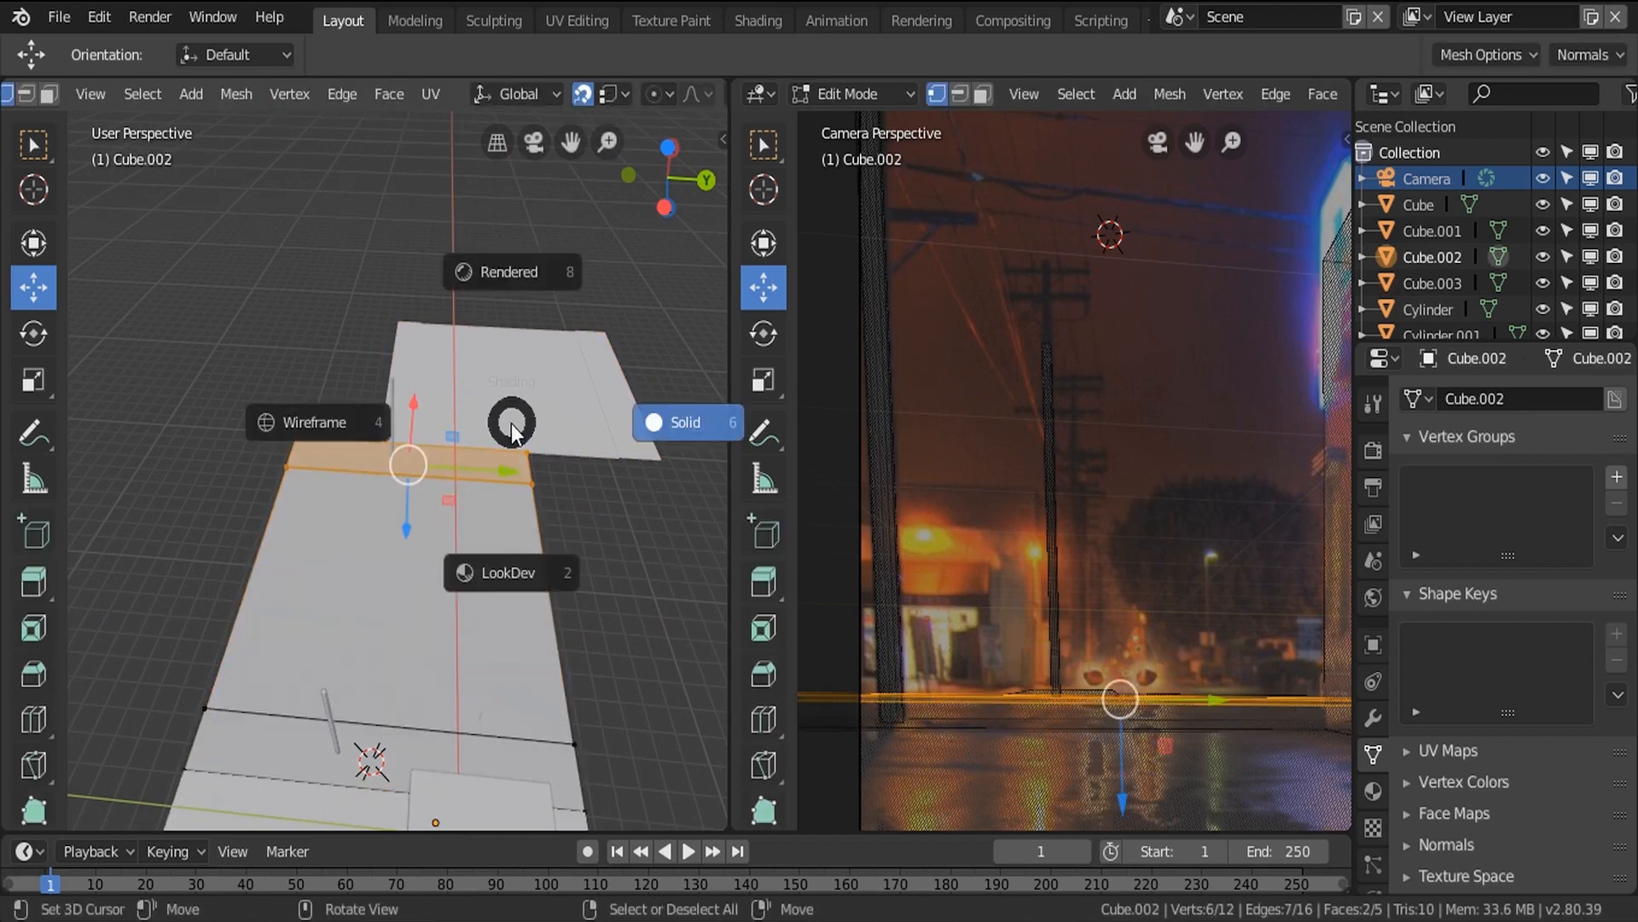
{"action": "left_click", "coordinate": [339, 426]}
{"action": "middle_click_drag", "start_coordinate": [397, 475], "coordinate": [524, 506]}
{"action": "key", "text": "alt+a"}
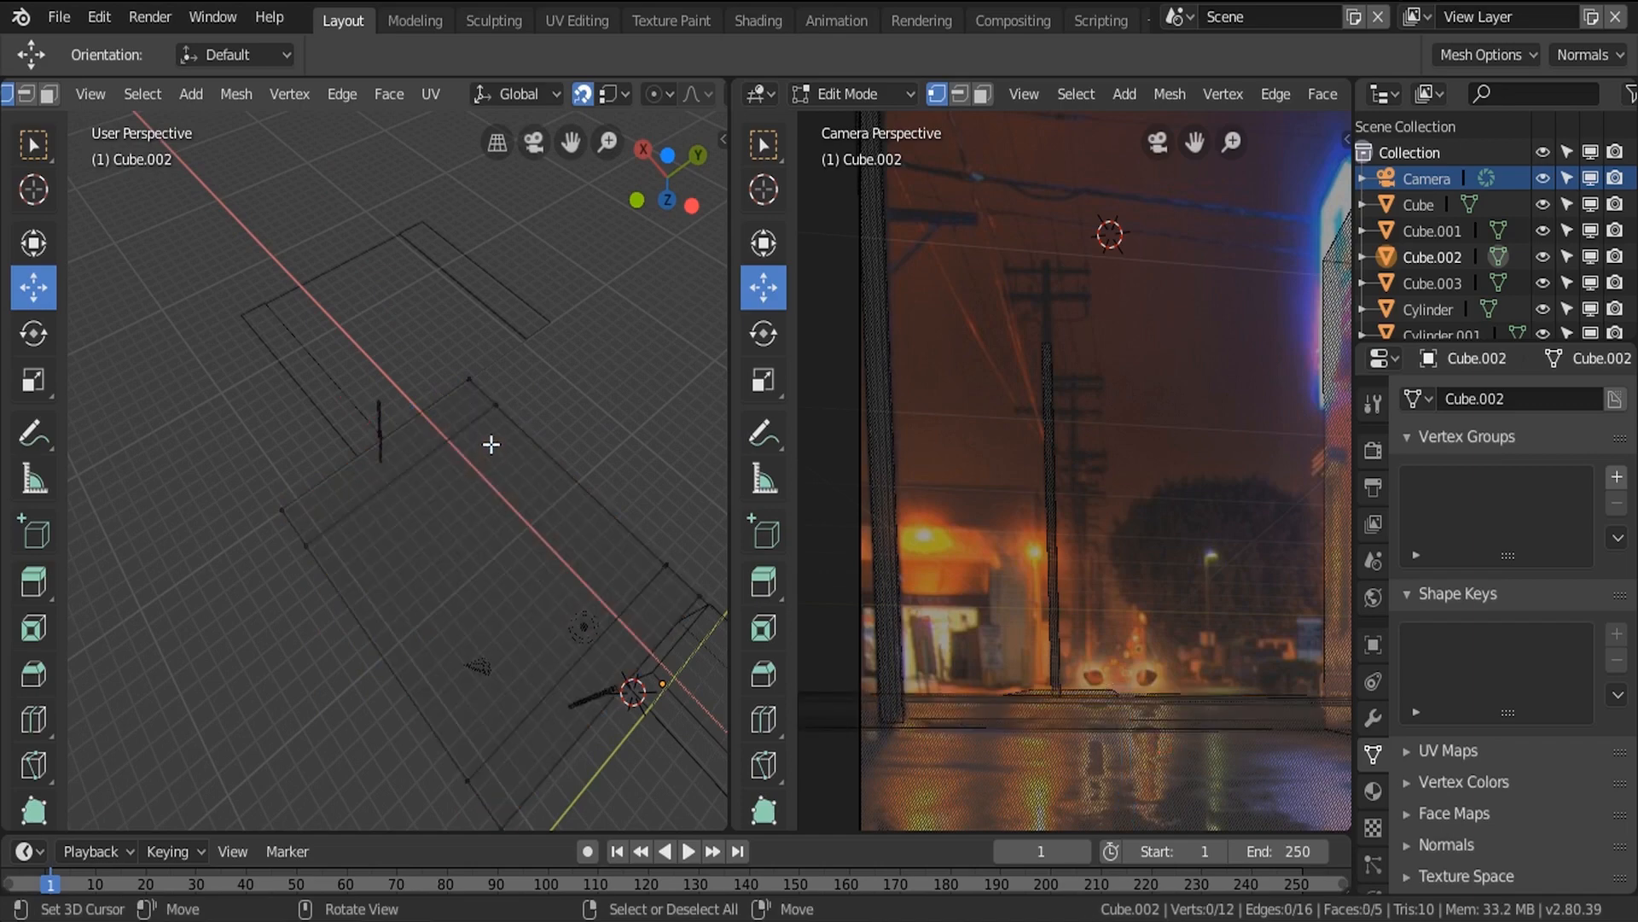
{"action": "key", "text": "c"}
{"action": "mouse_move", "coordinate": [498, 421]}
{"action": "left_mouse_down"}
{"action": "mouse_move", "coordinate": [475, 388]}
{"action": "mouse_move", "coordinate": [706, 608]}
{"action": "left_mouse_up"}
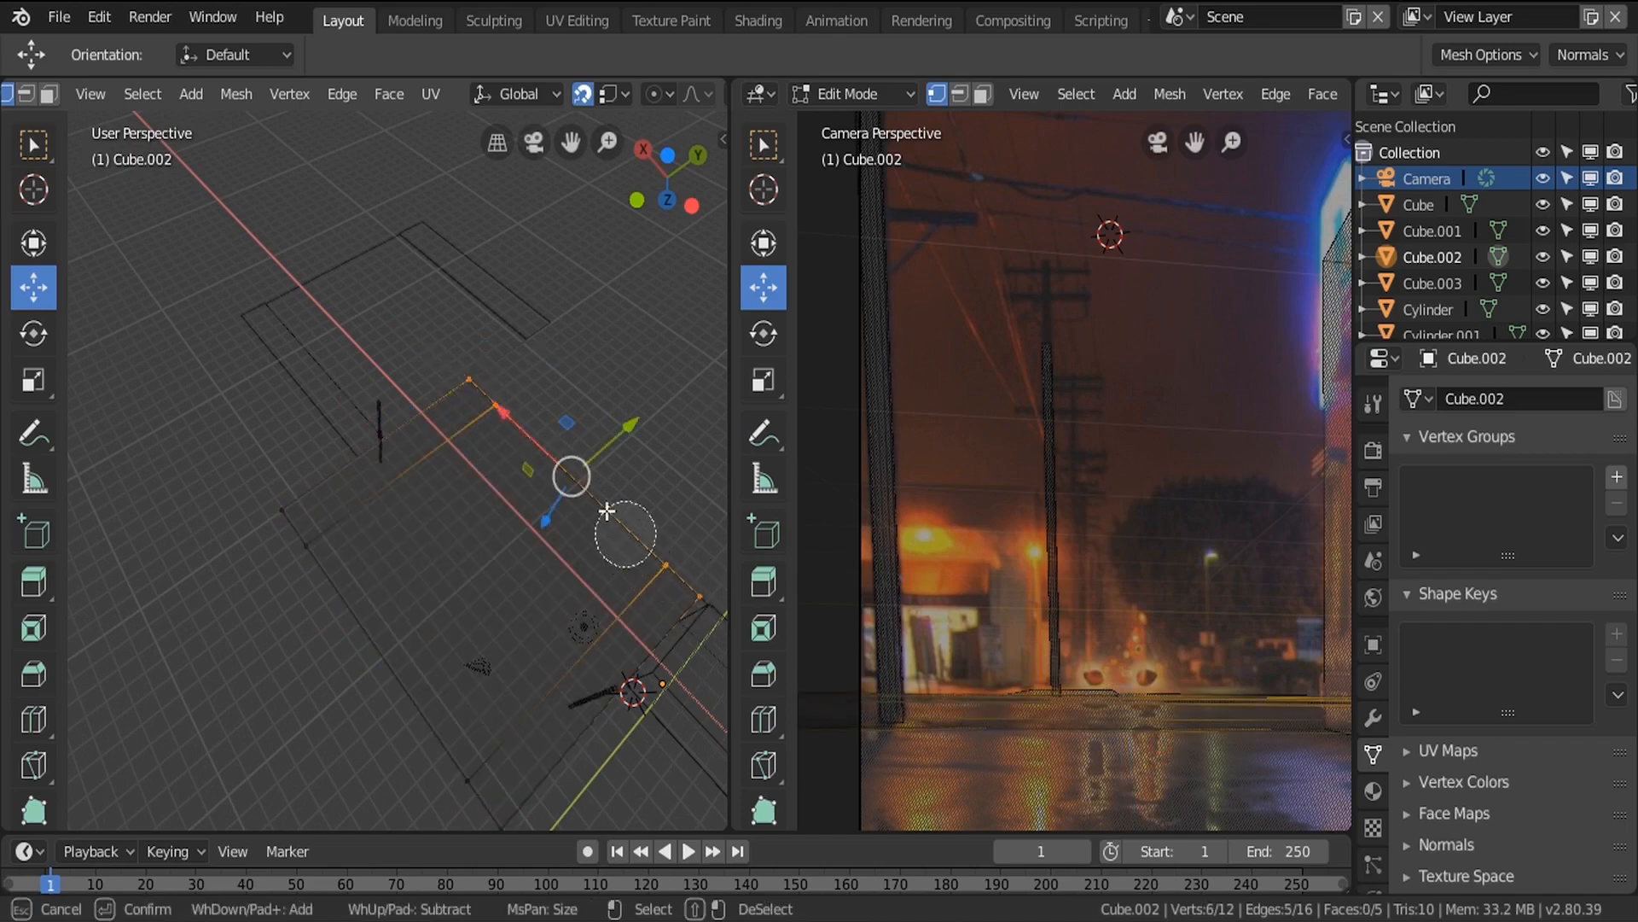
{"action": "right_click", "coordinate": [625, 535]}
Snap the selected side along Y to the rotated copy's near corner, then return to Object Mode in solid shading.
{"action": "left_click_drag", "start_coordinate": [630, 424], "coordinate": [350, 452]}
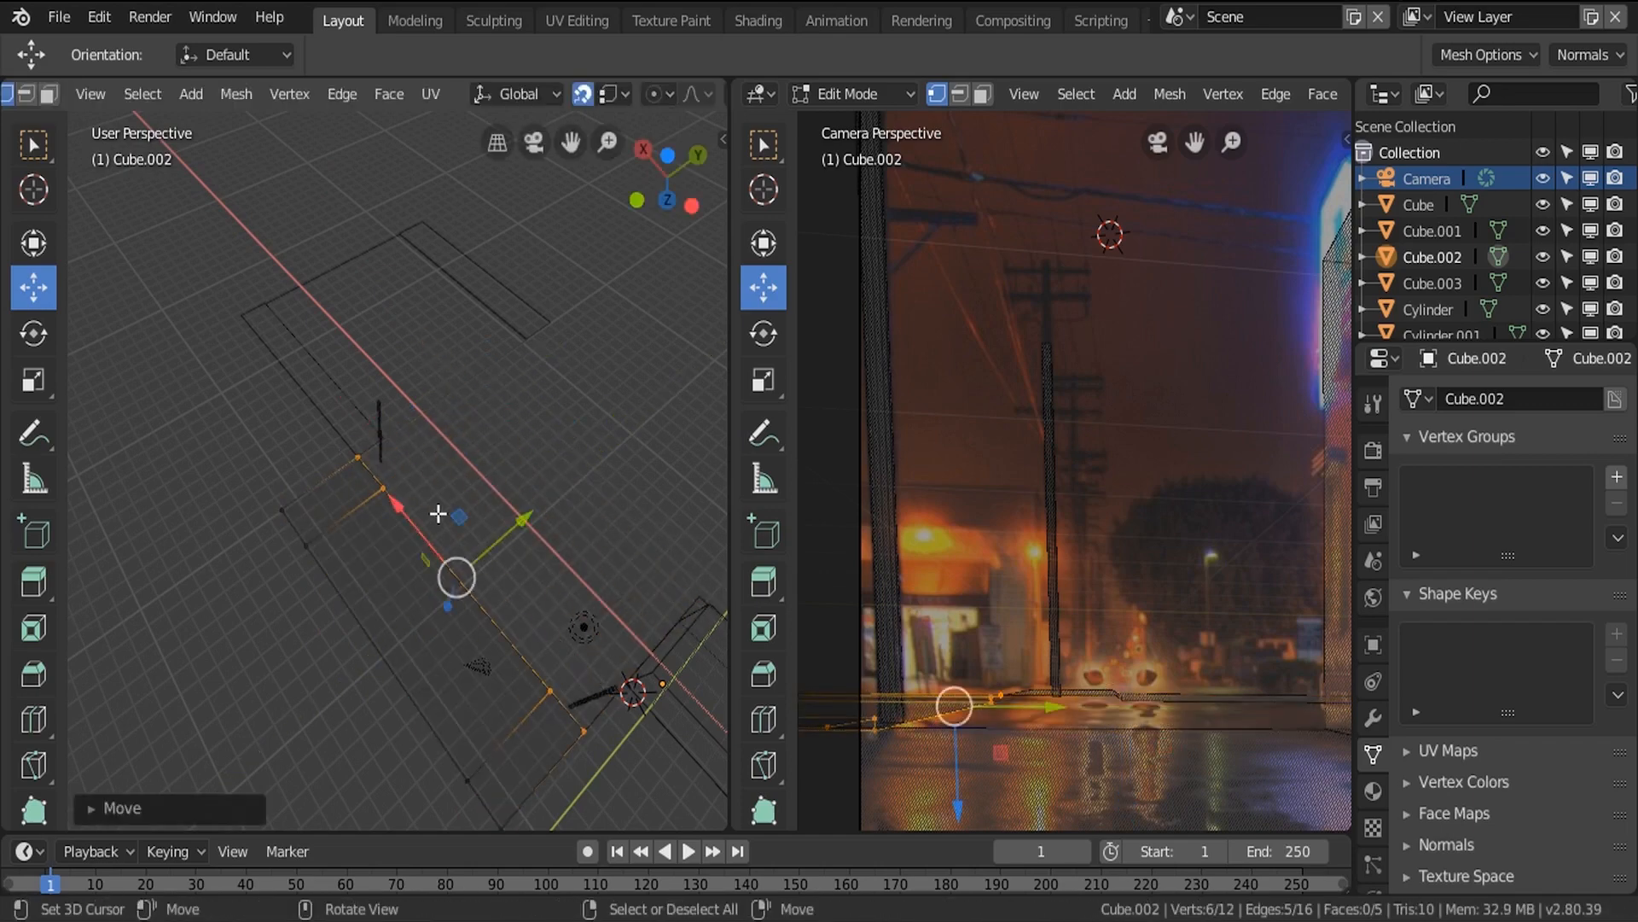
{"action": "key", "text": "Tab"}
{"action": "mouse_move", "coordinate": [350, 453]}
{"action": "middle_mouse_down"}
{"action": "mouse_move", "coordinate": [341, 381]}
{"action": "mouse_move", "coordinate": [396, 422]}
{"action": "middle_mouse_up"}
{"action": "key", "text": "z"}
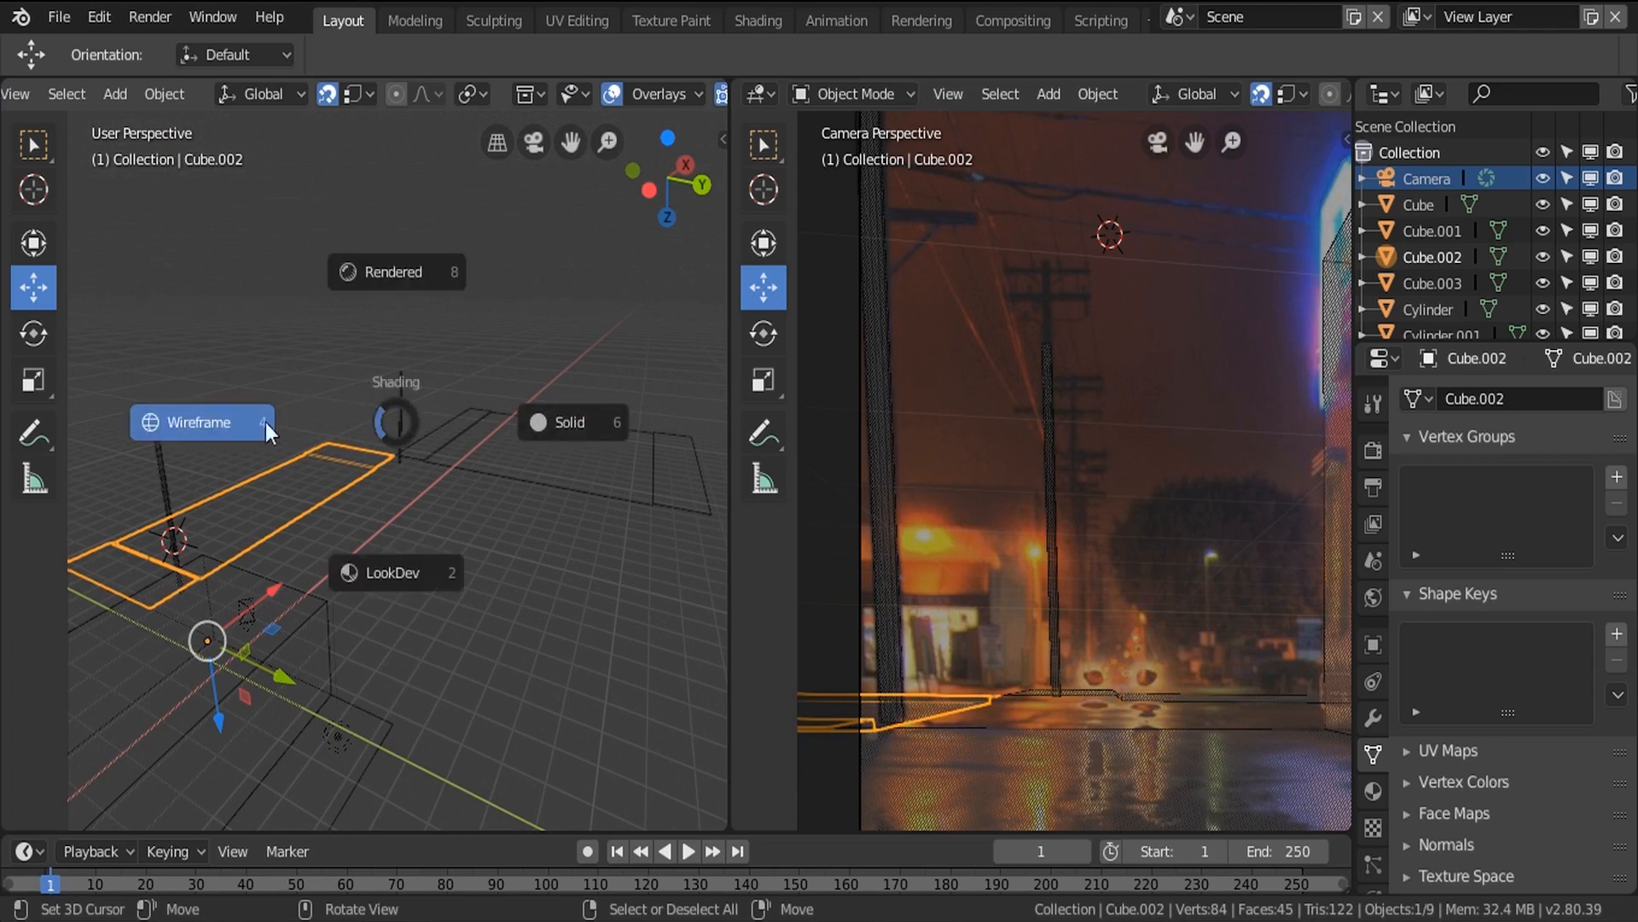
{"action": "left_click", "coordinate": [549, 422]}
{"action": "mouse_move", "coordinate": [550, 422]}
{"action": "middle_mouse_down"}
{"action": "mouse_move", "coordinate": [314, 518]}
{"action": "mouse_move", "coordinate": [388, 507]}
{"action": "mouse_move", "coordinate": [438, 562]}
{"action": "middle_mouse_up"}
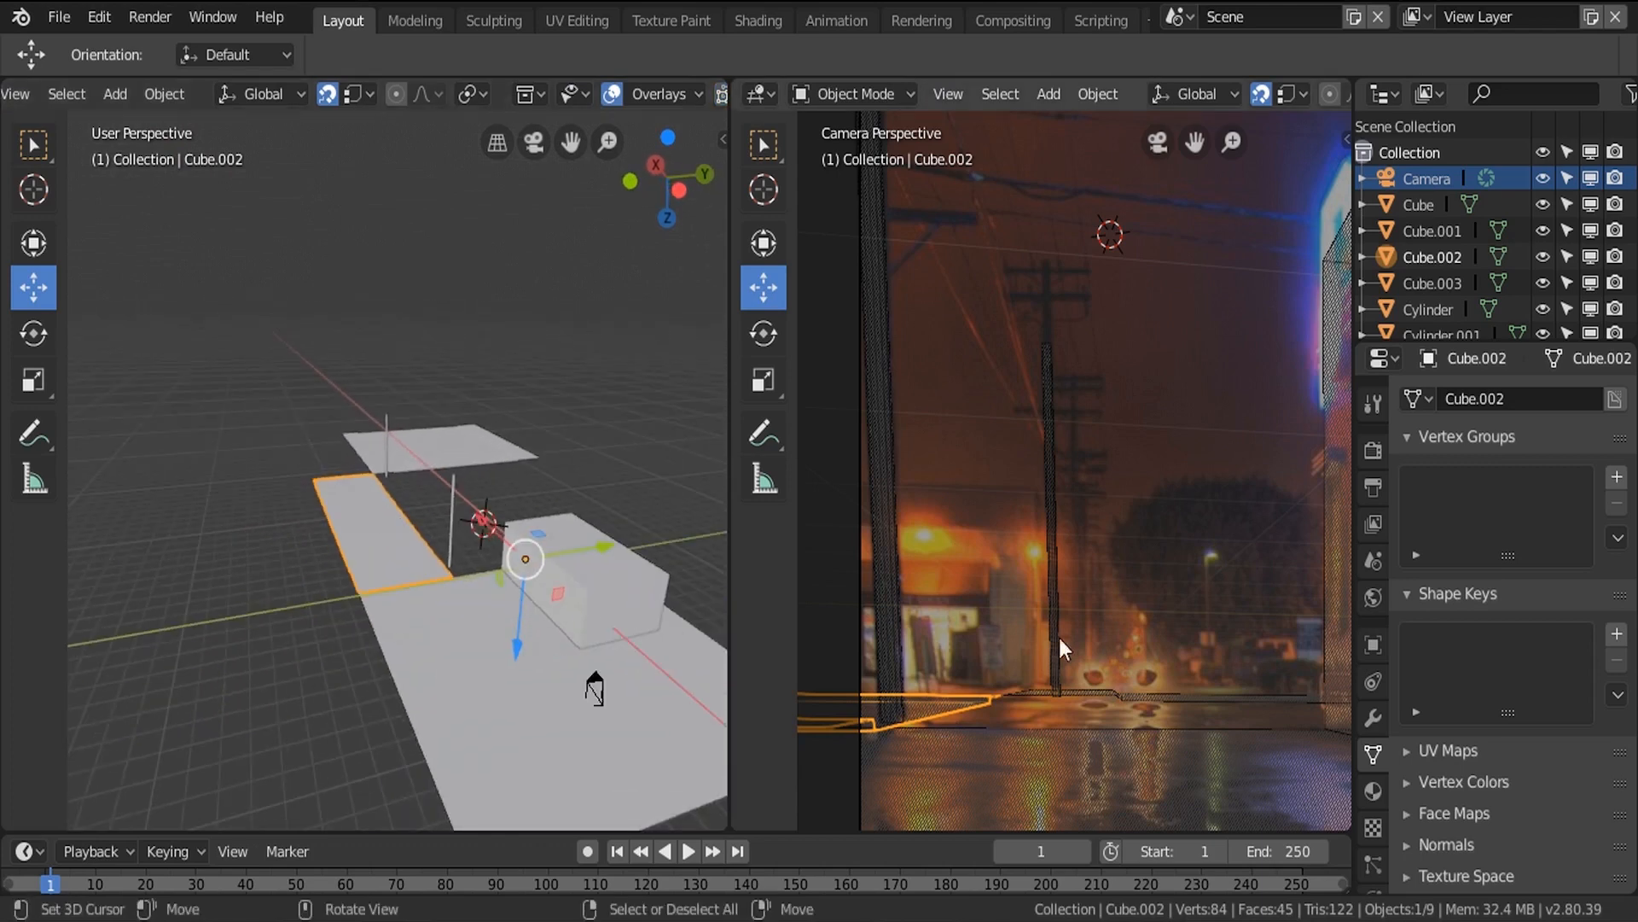
Duplicate the building block in place and move the copy back along the street's X direction.
{"action": "left_click", "coordinate": [615, 584]}
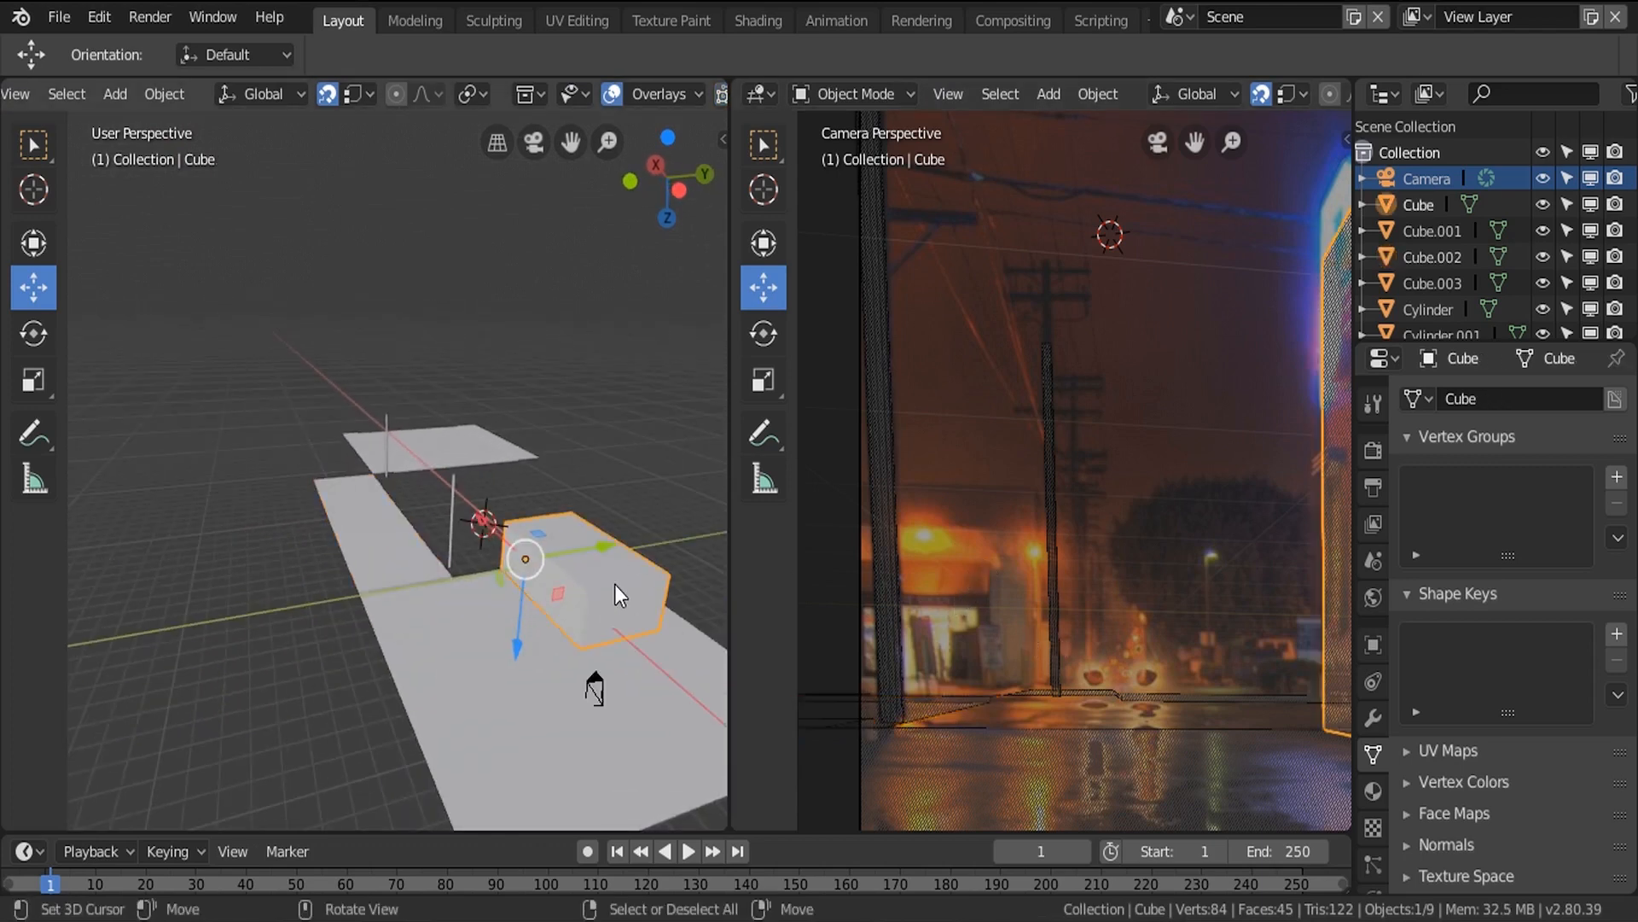
{"action": "key", "text": "shift+d"}
{"action": "right_click", "coordinate": [612, 589]}
{"action": "left_click_drag", "start_coordinate": [482, 520], "coordinate": [331, 432]}
Position the block copy across the street at the far end of the narrowed ground, over the photo's distant storefront.
{"action": "scroll", "coordinate": [341, 433], "scroll_direction": "up", "scroll_amount": 4}
{"action": "left_click_drag", "start_coordinate": [493, 413], "coordinate": [365, 509]}
{"action": "middle_click_drag", "start_coordinate": [285, 526], "coordinate": [299, 467]}
{"action": "left_click_drag", "start_coordinate": [208, 371], "coordinate": [371, 463]}
{"action": "left_click_drag", "start_coordinate": [286, 424], "coordinate": [392, 501]}
Edit the storefront block in face mode and lower its top face to fit the photo.
{"action": "middle_click_drag", "start_coordinate": [396, 509], "coordinate": [361, 457]}
{"action": "scroll", "coordinate": [305, 429], "scroll_direction": "up", "scroll_amount": 6}
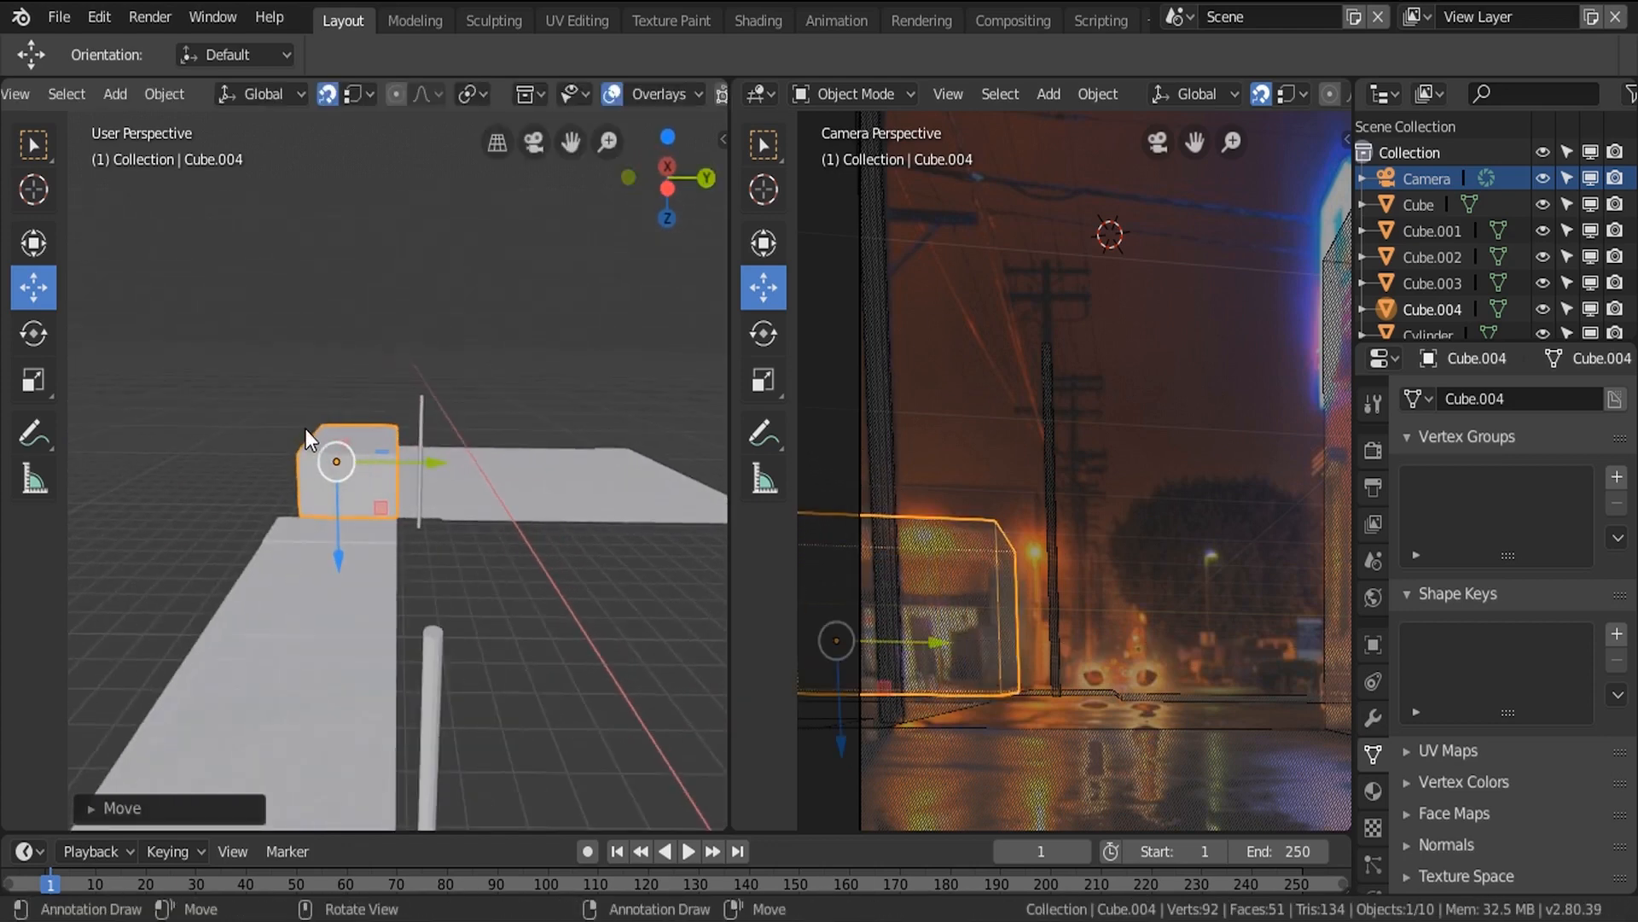
{"action": "scroll", "coordinate": [1005, 617], "scroll_direction": "up", "scroll_amount": 5}
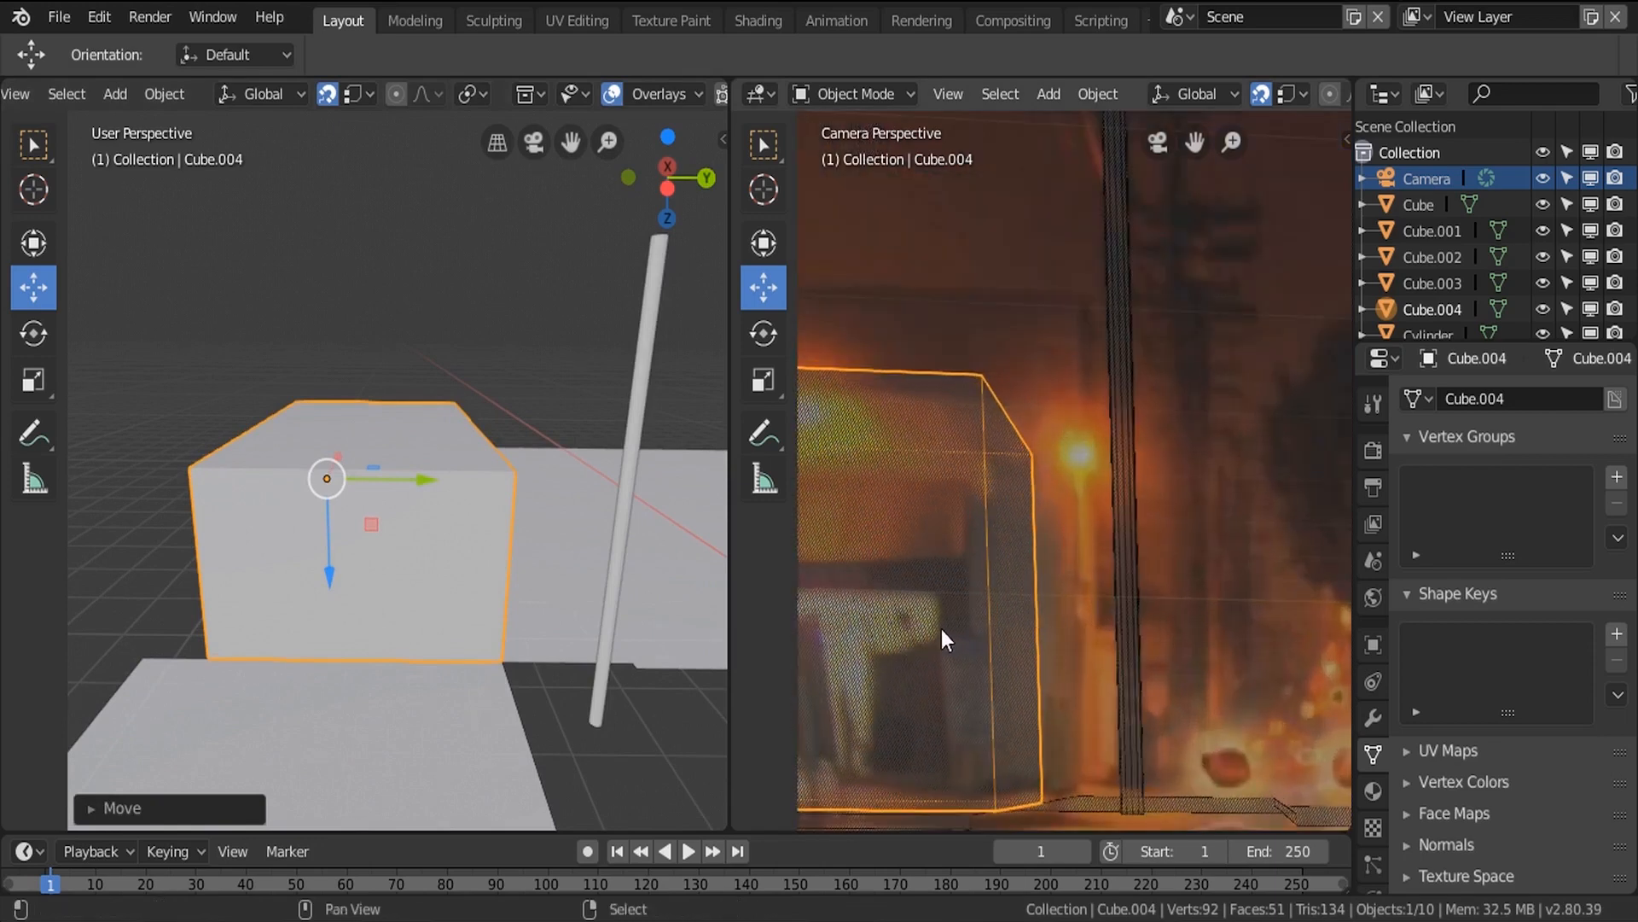
{"action": "scroll", "coordinate": [940, 628], "scroll_direction": "up", "scroll_amount": 3}
{"action": "middle_click_drag", "start_coordinate": [430, 488], "coordinate": [386, 478]}
{"action": "key", "text": "Tab"}
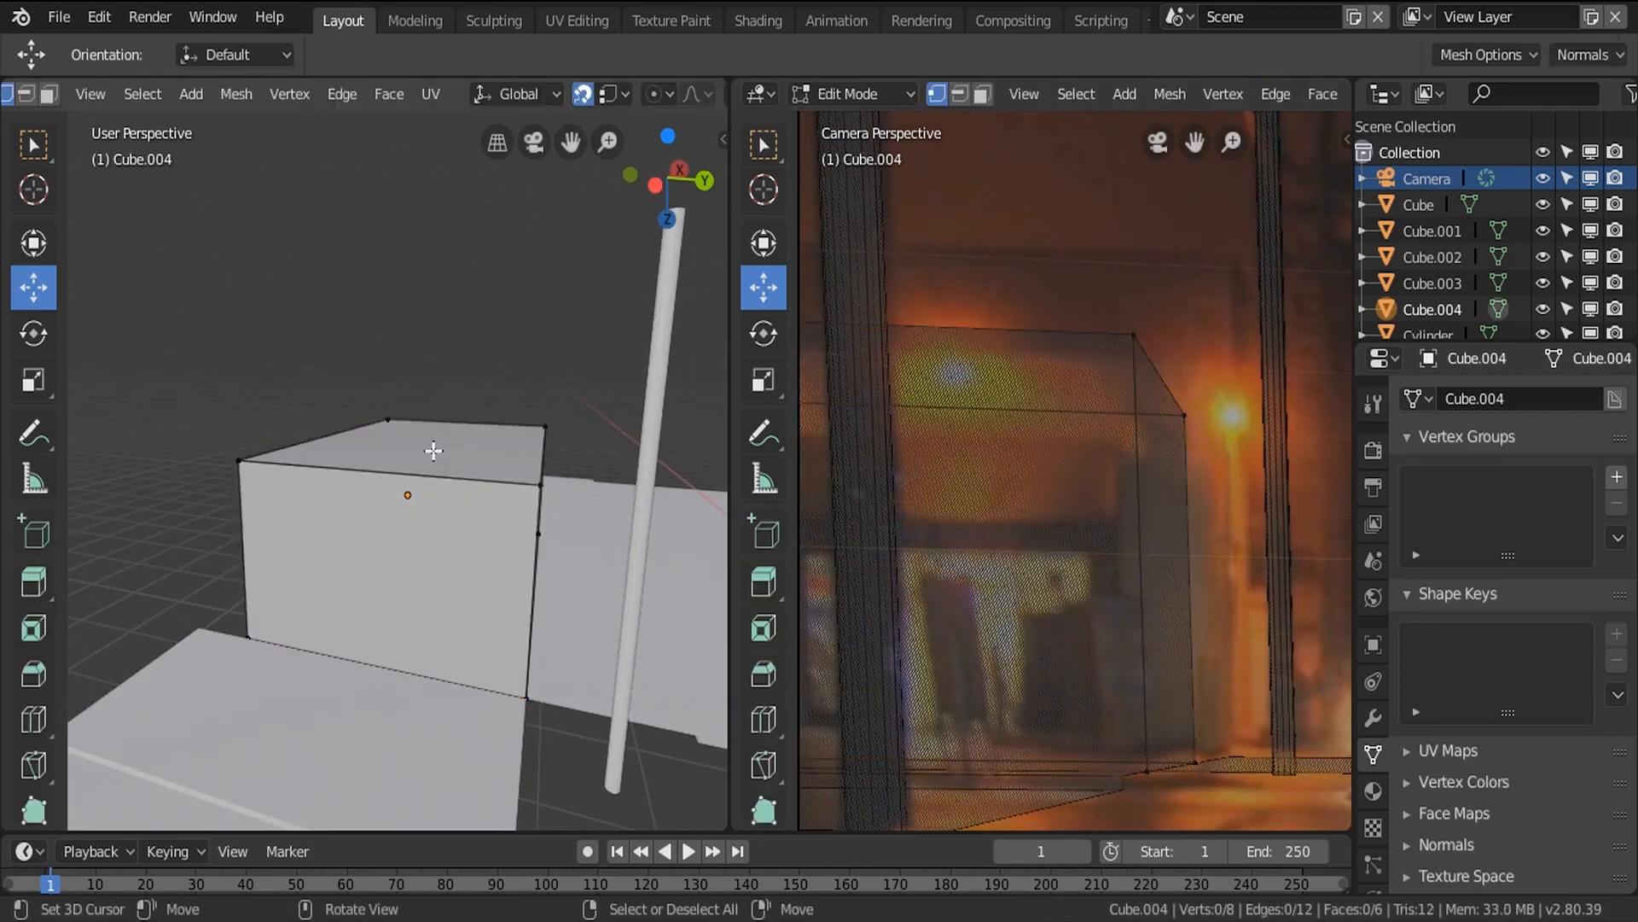
{"action": "left_click", "coordinate": [49, 94]}
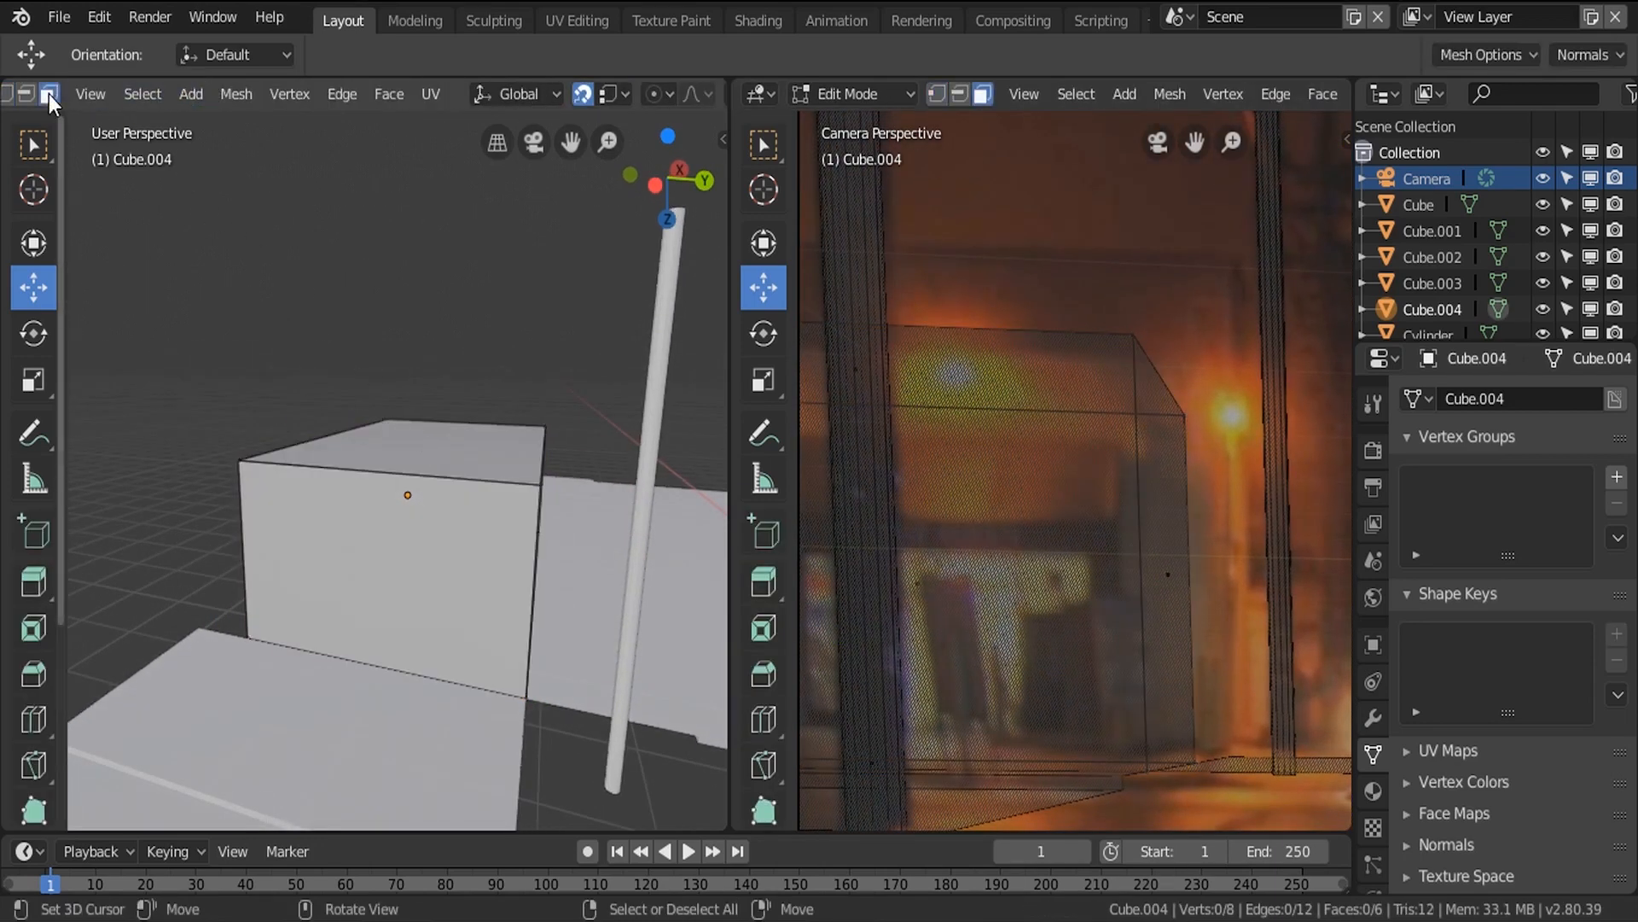
{"action": "left_click", "coordinate": [417, 449]}
{"action": "mouse_move", "coordinate": [429, 532]}
{"action": "left_mouse_down"}
{"action": "mouse_move", "coordinate": [436, 589]}
{"action": "mouse_move", "coordinate": [442, 558]}
{"action": "left_mouse_up"}
Shorten the storefront block by moving its far face along X toward the camera.
{"action": "middle_click_drag", "start_coordinate": [556, 541], "coordinate": [348, 536]}
{"action": "middle_click_drag", "start_coordinate": [618, 582], "coordinate": [597, 638]}
{"action": "left_click", "coordinate": [639, 646]}
{"action": "left_click_drag", "start_coordinate": [692, 682], "coordinate": [556, 636]}
{"action": "right_click", "coordinate": [663, 662]}
{"action": "scroll", "coordinate": [426, 588], "scroll_direction": "down", "scroll_amount": 2}
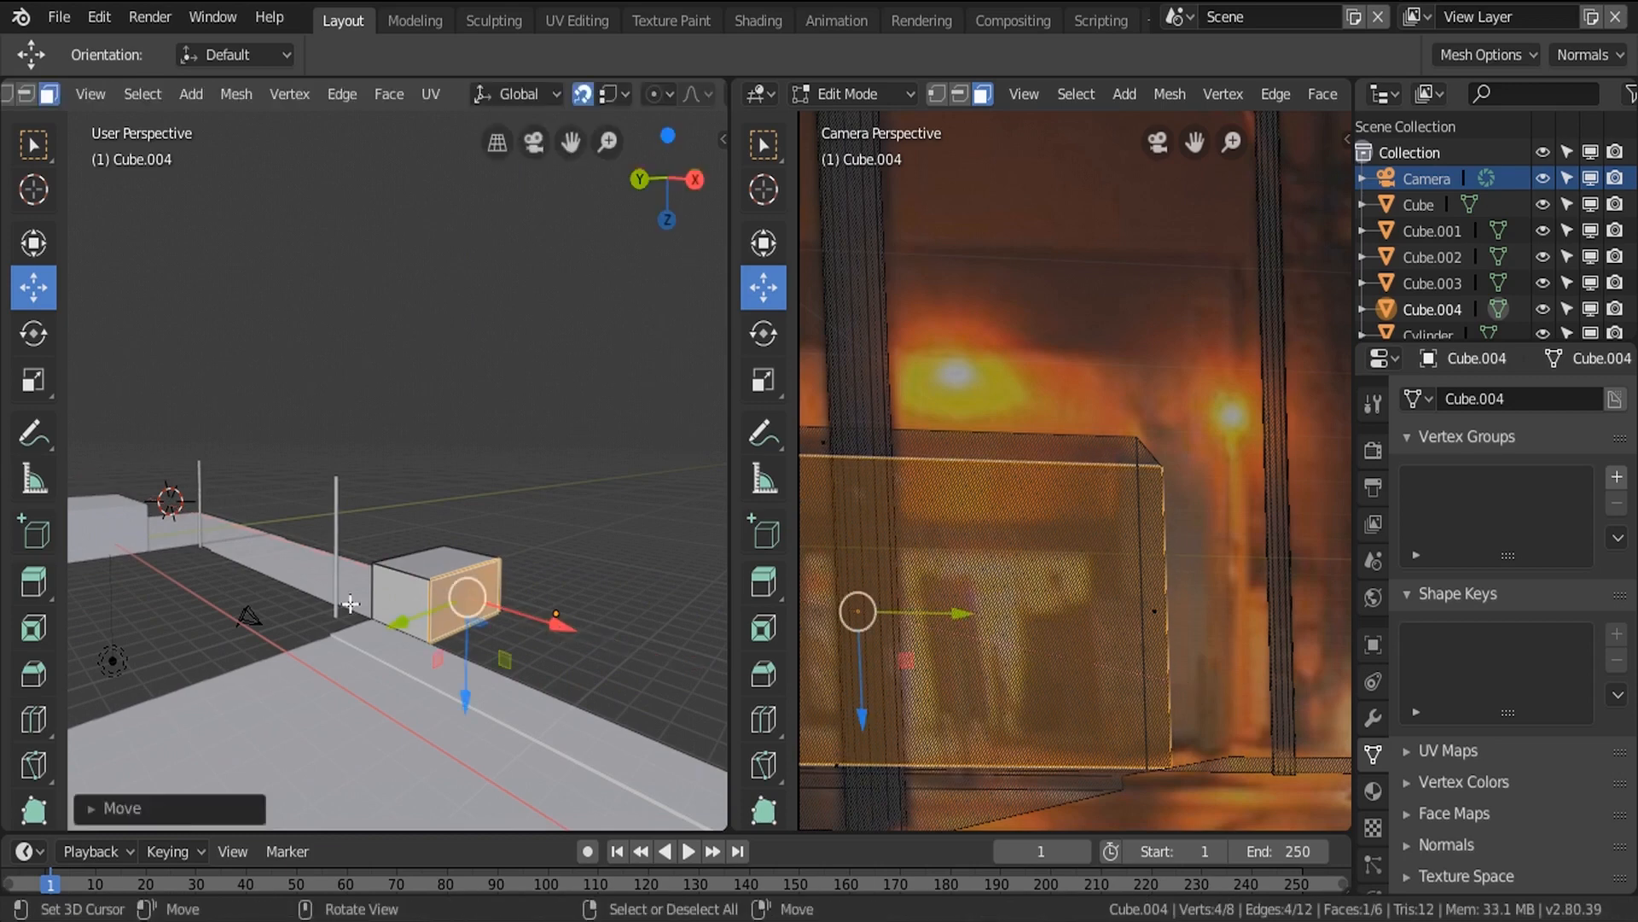
Pull the storefront block's near face along X toward the camera and turn off snapping.
{"action": "middle_click_drag", "start_coordinate": [529, 627], "coordinate": [384, 538]}
{"action": "left_click", "coordinate": [382, 536]}
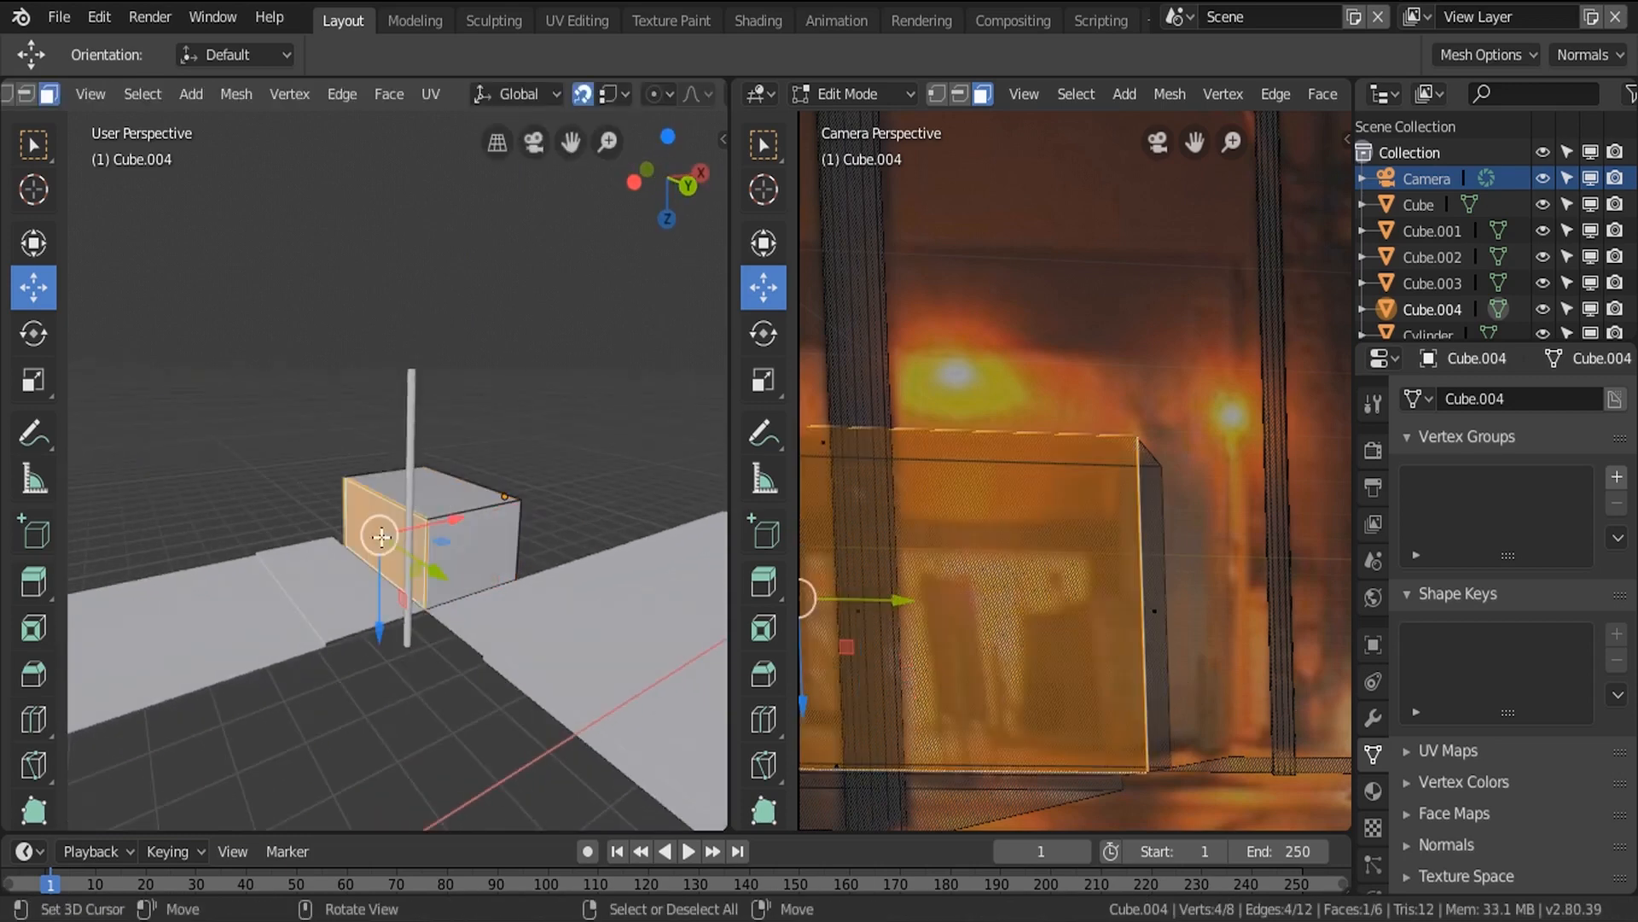
{"action": "left_click_drag", "start_coordinate": [450, 522], "coordinate": [375, 525]}
{"action": "right_click", "coordinate": [434, 530]}
{"action": "key", "text": "shift+Tab"}
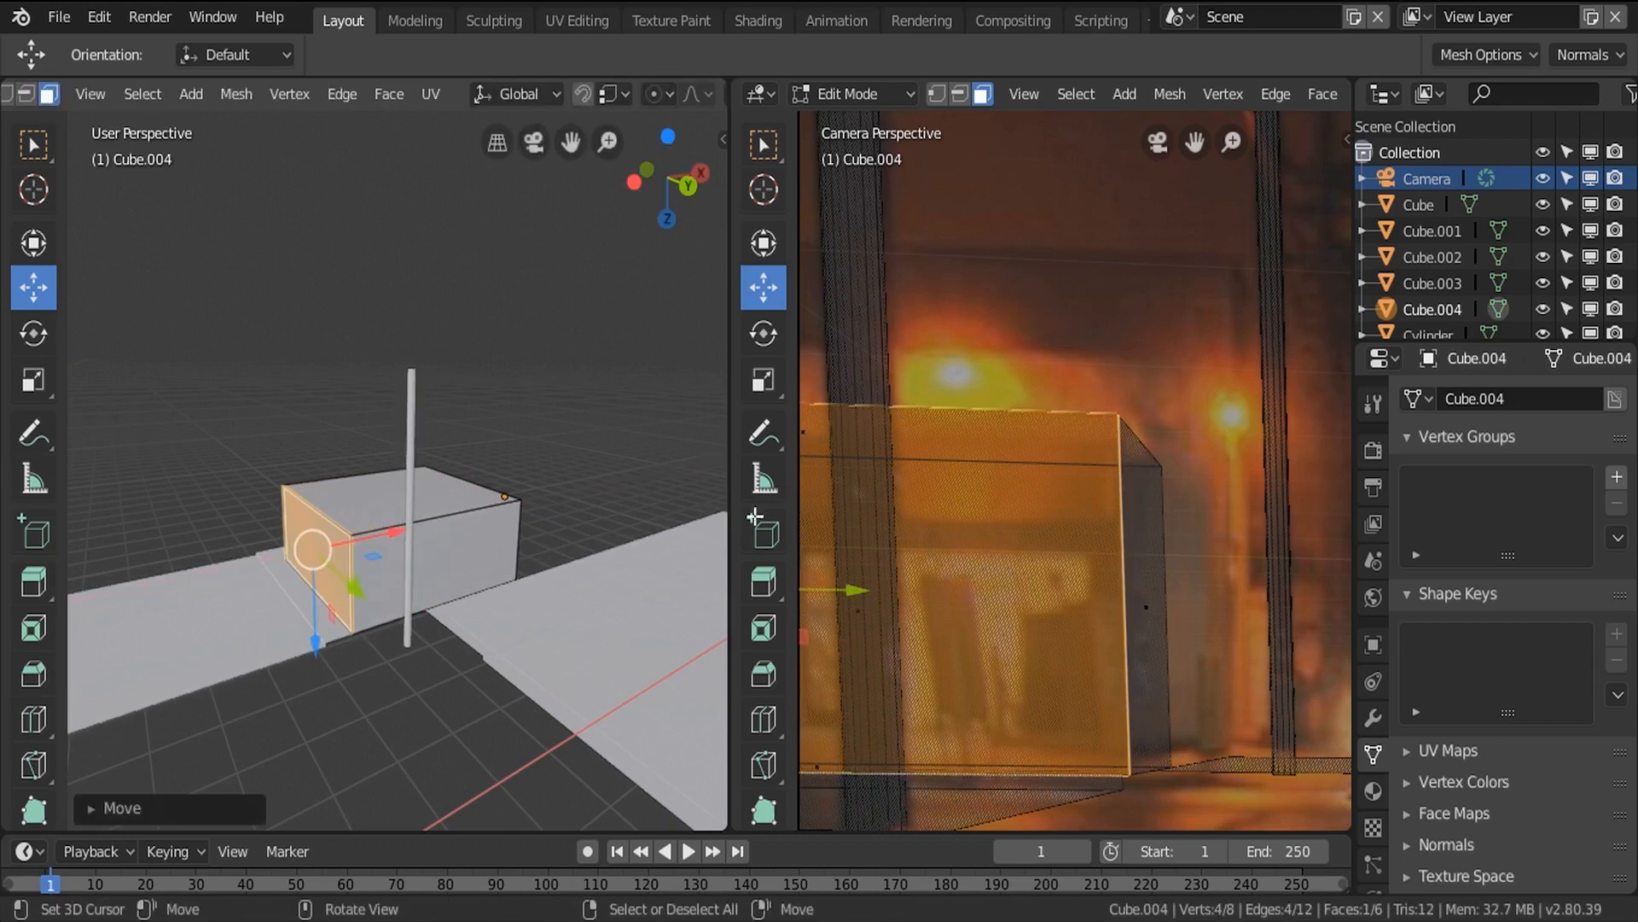
Nudge the storefront block's top face along Z to match the photo's roofline and leave edit mode.
{"action": "scroll", "coordinate": [1118, 499], "scroll_direction": "up", "scroll_amount": 4}
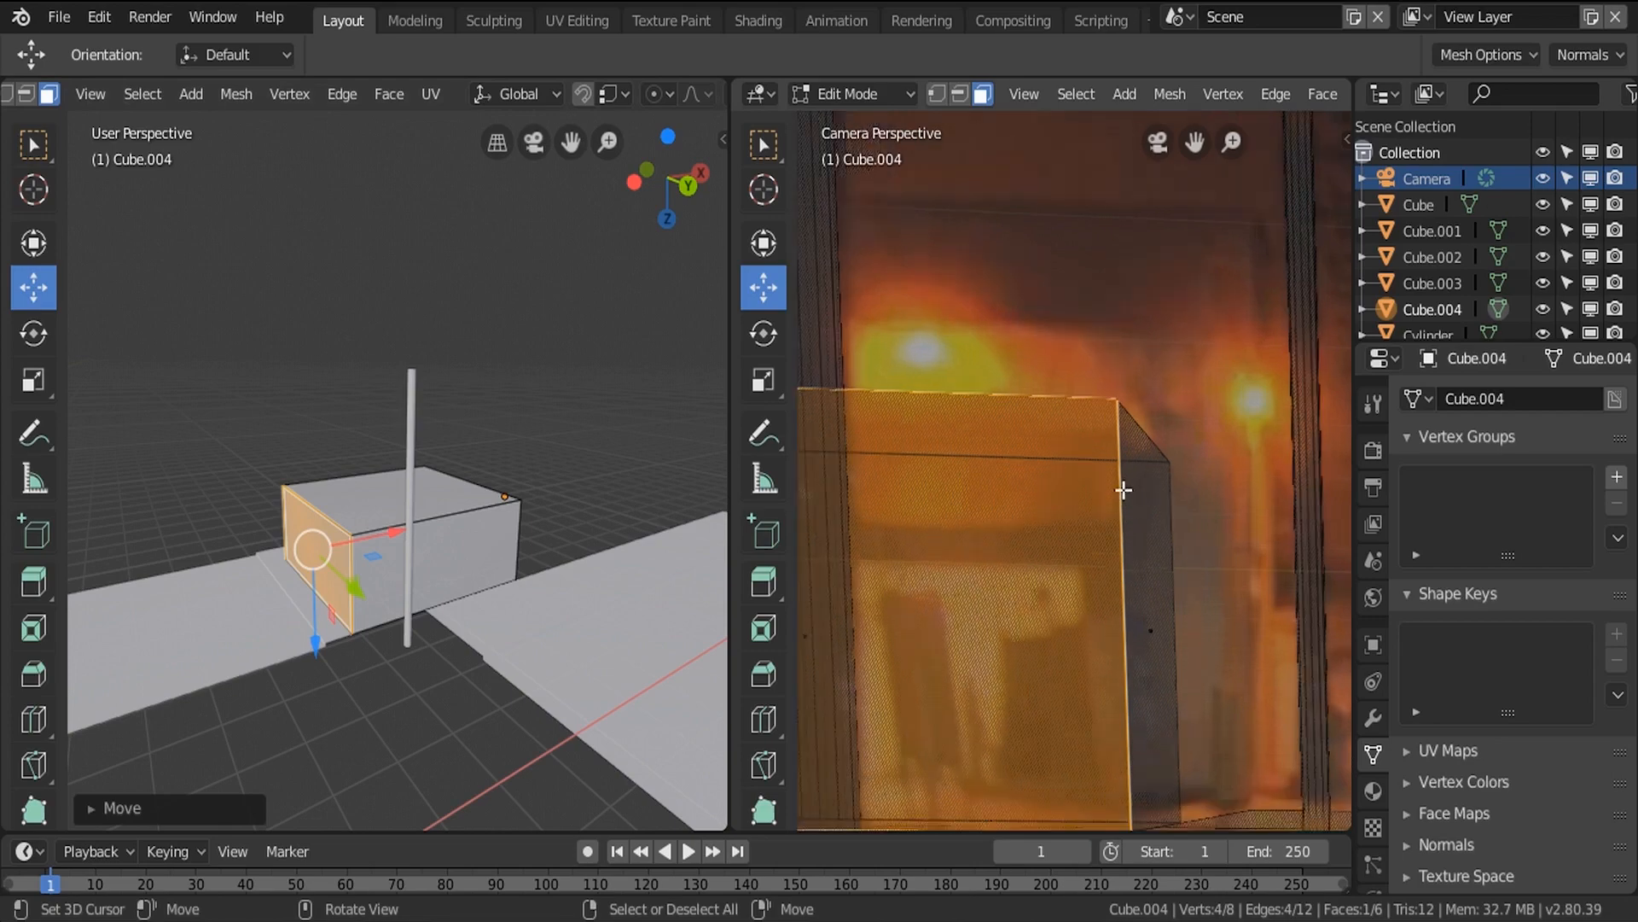
{"action": "scroll", "coordinate": [1090, 656], "scroll_direction": "up", "scroll_amount": 2}
{"action": "left_click", "coordinate": [372, 491]}
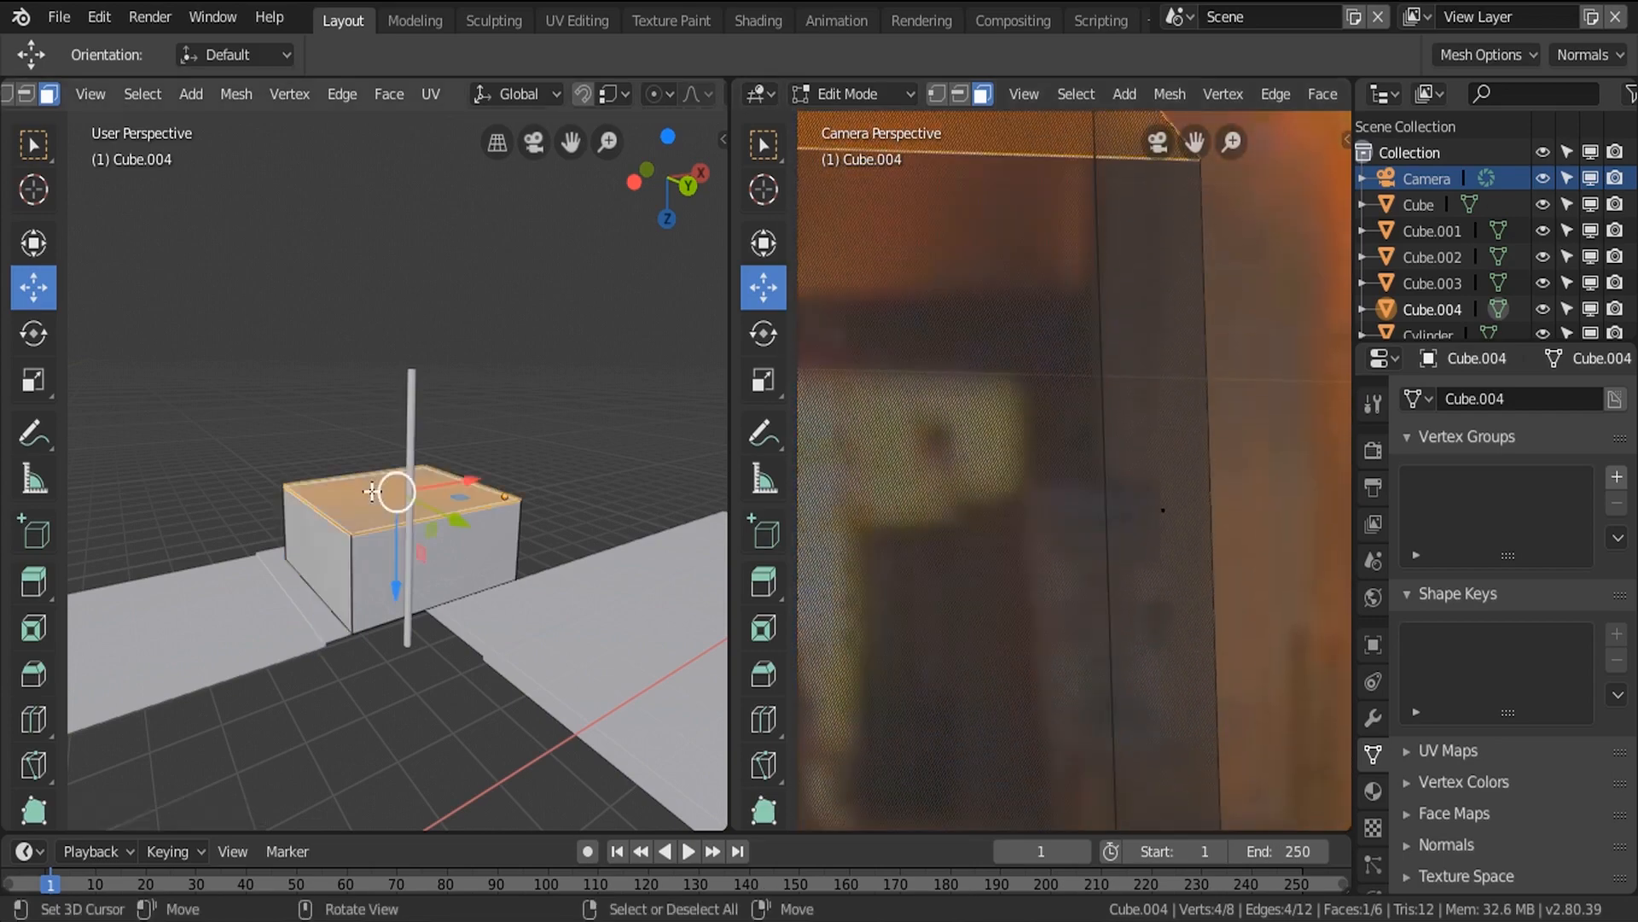
{"action": "left_click_drag", "start_coordinate": [401, 577], "coordinate": [401, 586]}
{"action": "right_click", "coordinate": [401, 586]}
{"action": "scroll", "coordinate": [834, 666], "scroll_direction": "down", "scroll_amount": 4}
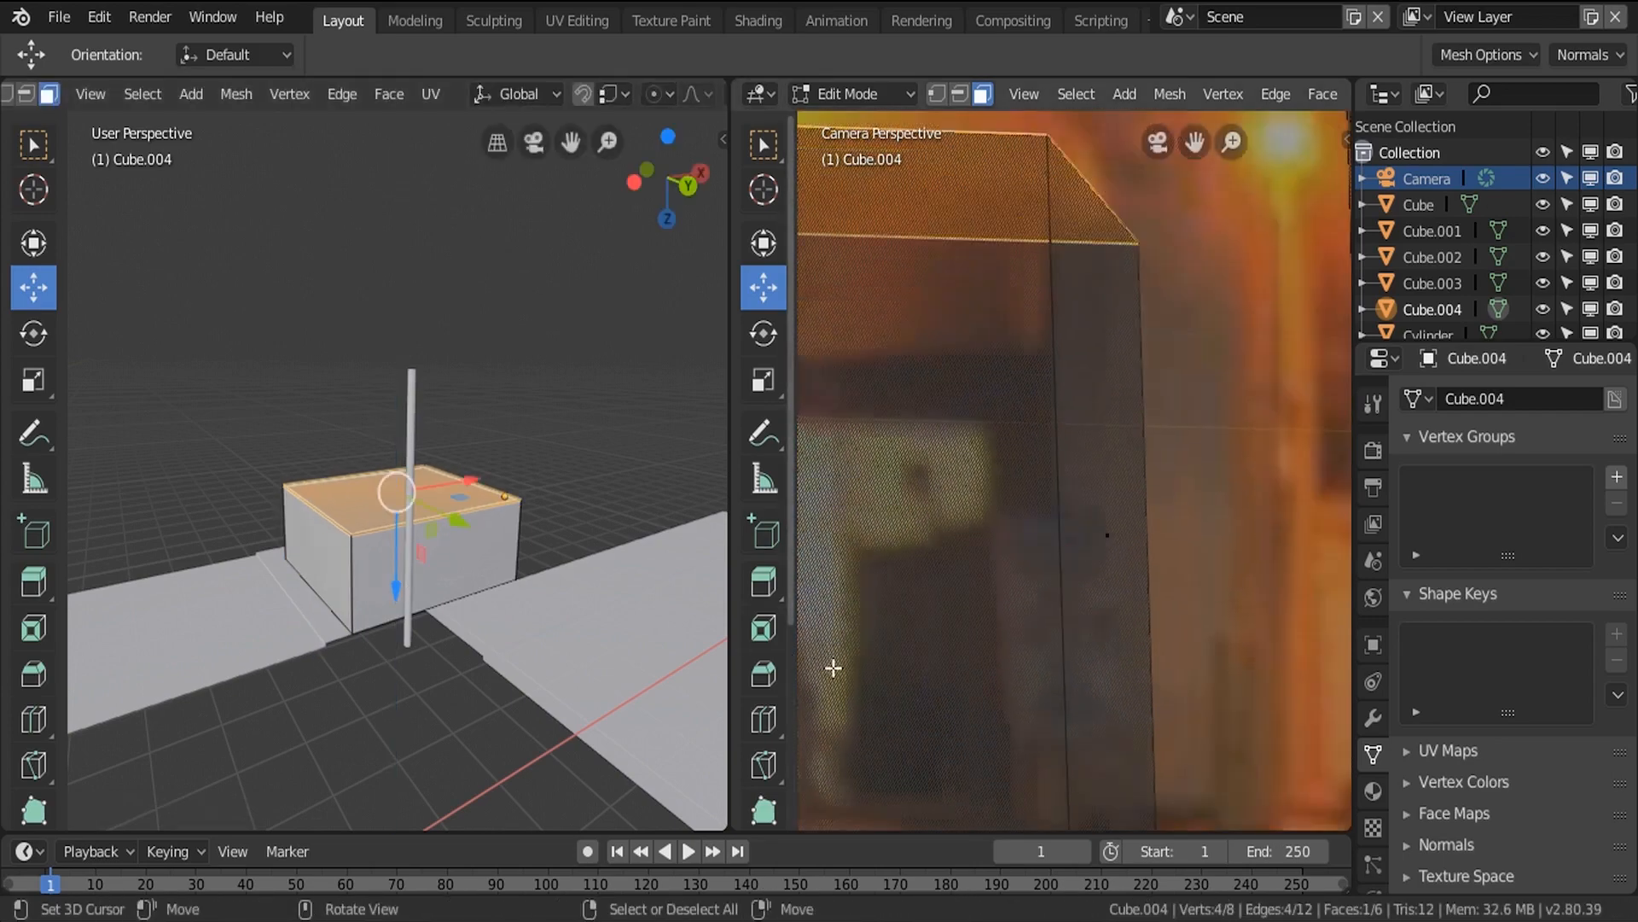
{"action": "middle_click_drag", "start_coordinate": [889, 674], "coordinate": [1106, 660], "text": "shift"}
{"action": "mouse_move", "coordinate": [396, 576]}
{"action": "left_mouse_down"}
{"action": "mouse_move", "coordinate": [401, 596]}
{"action": "mouse_move", "coordinate": [406, 581]}
{"action": "left_mouse_up"}
{"action": "key", "text": "Tab"}
Open the ground slab Cube.002 for editing in vertex mode, with nothing selected and wireframe display.
{"action": "middle_click_drag", "start_coordinate": [406, 581], "coordinate": [345, 524]}
{"action": "scroll", "coordinate": [381, 538], "scroll_direction": "down", "scroll_amount": 5}
{"action": "left_click", "coordinate": [488, 546]}
{"action": "left_click", "coordinate": [336, 539]}
{"action": "scroll", "coordinate": [342, 538], "scroll_direction": "up", "scroll_amount": 2}
{"action": "key", "text": "Tab"}
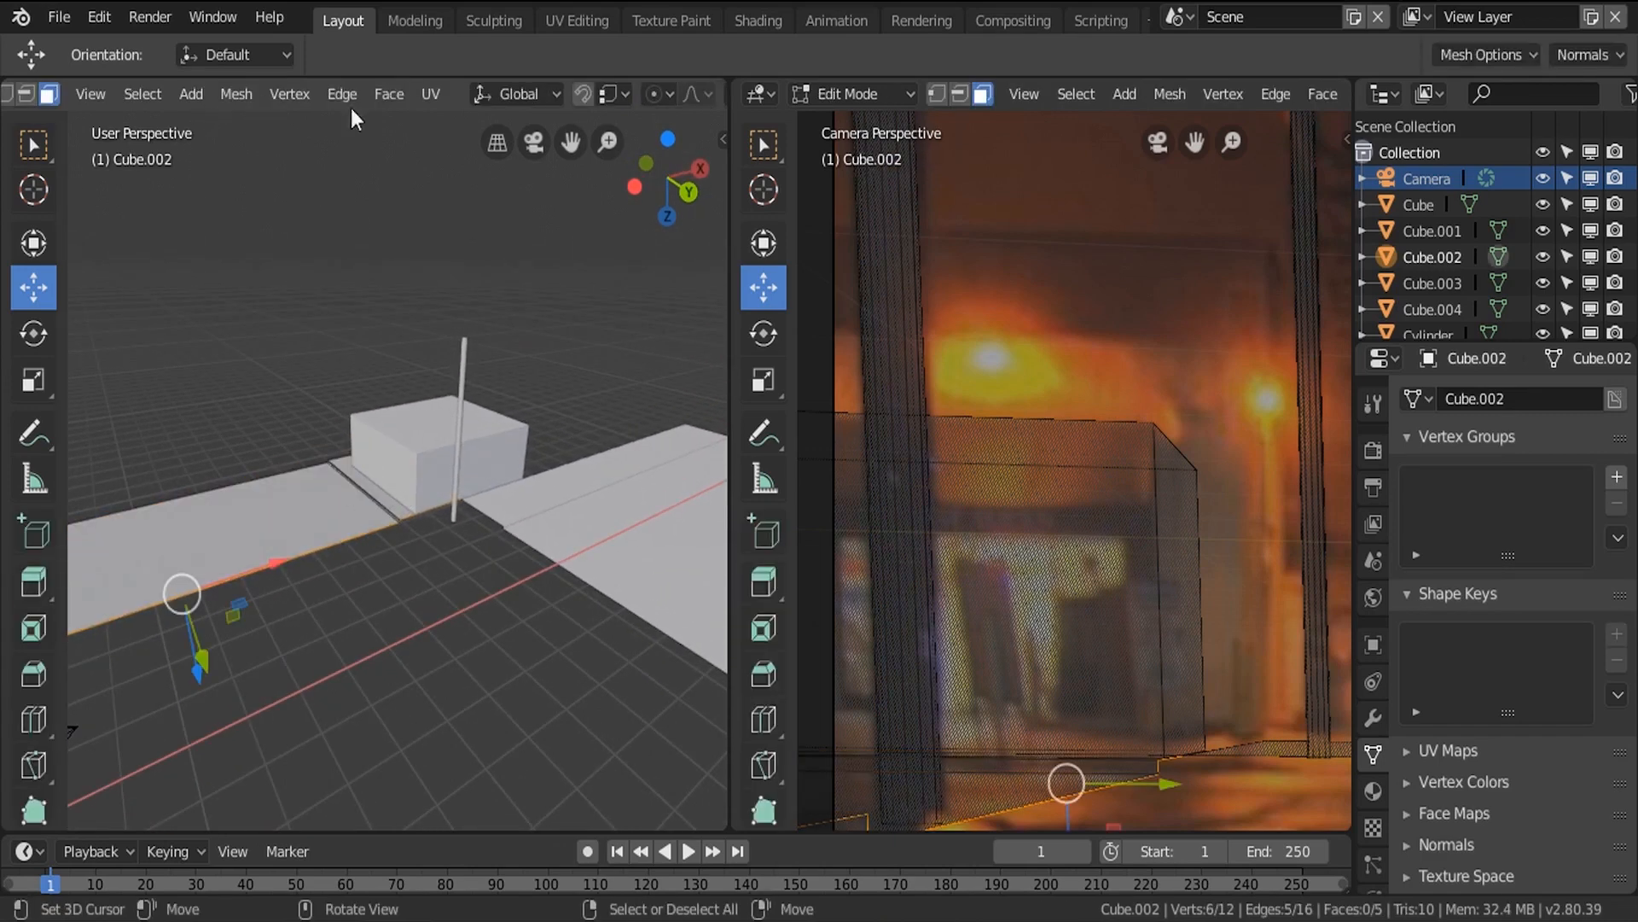
{"action": "scroll", "coordinate": [82, 99], "scroll_direction": "up", "scroll_amount": 4}
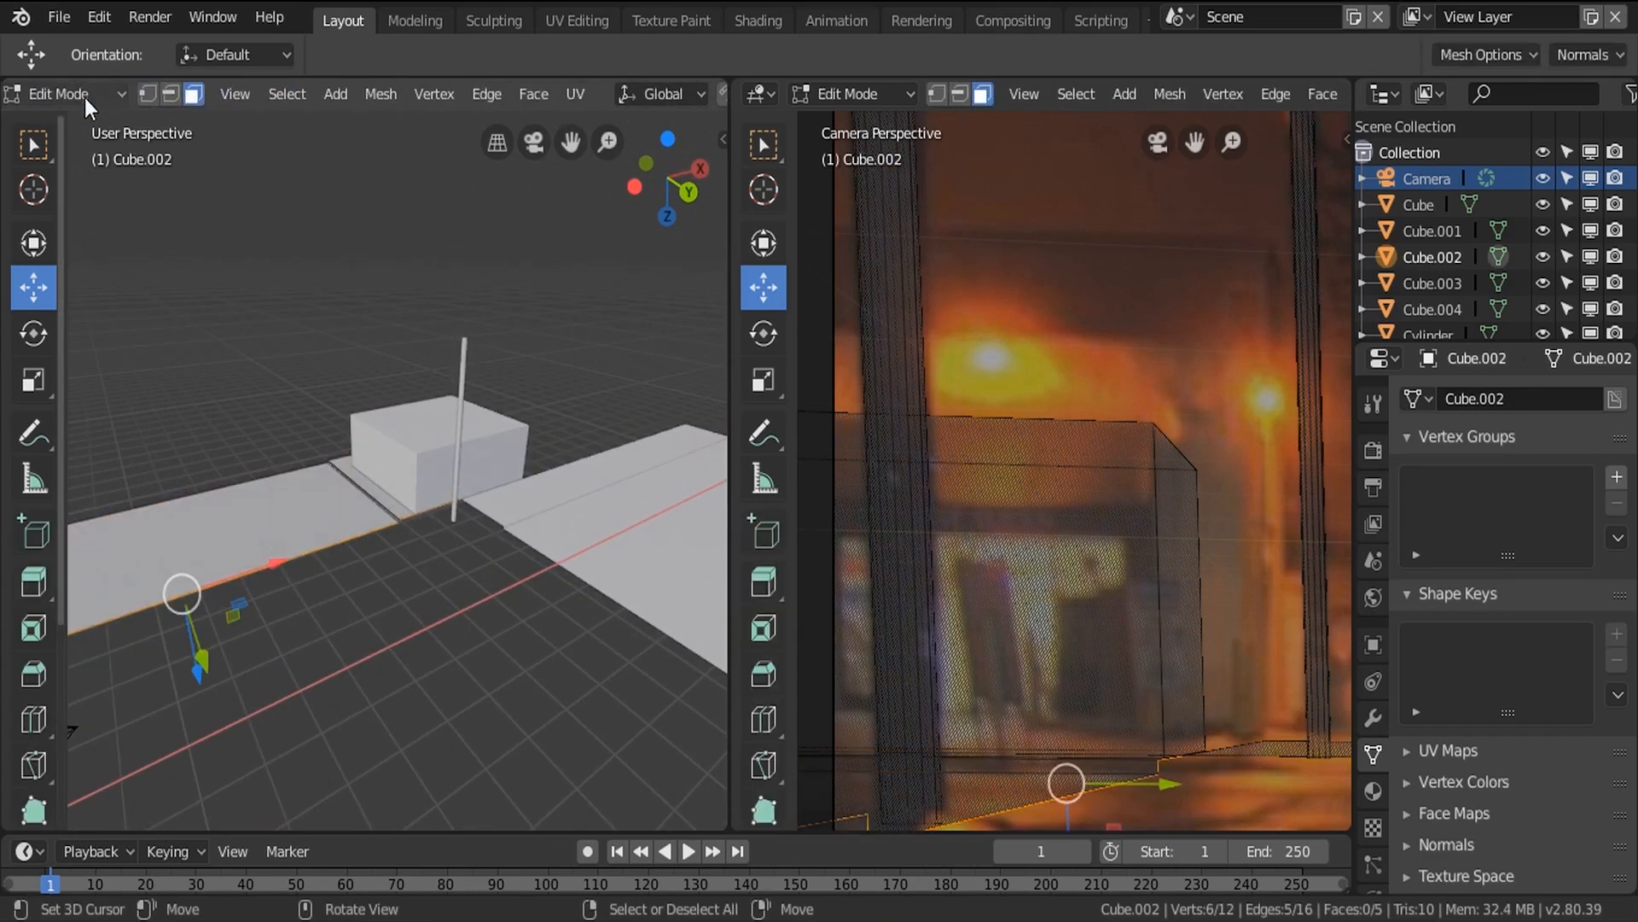
{"action": "left_click", "coordinate": [147, 92]}
{"action": "key", "text": "a"}
{"action": "key", "text": "alt+a"}
{"action": "key", "text": "z"}
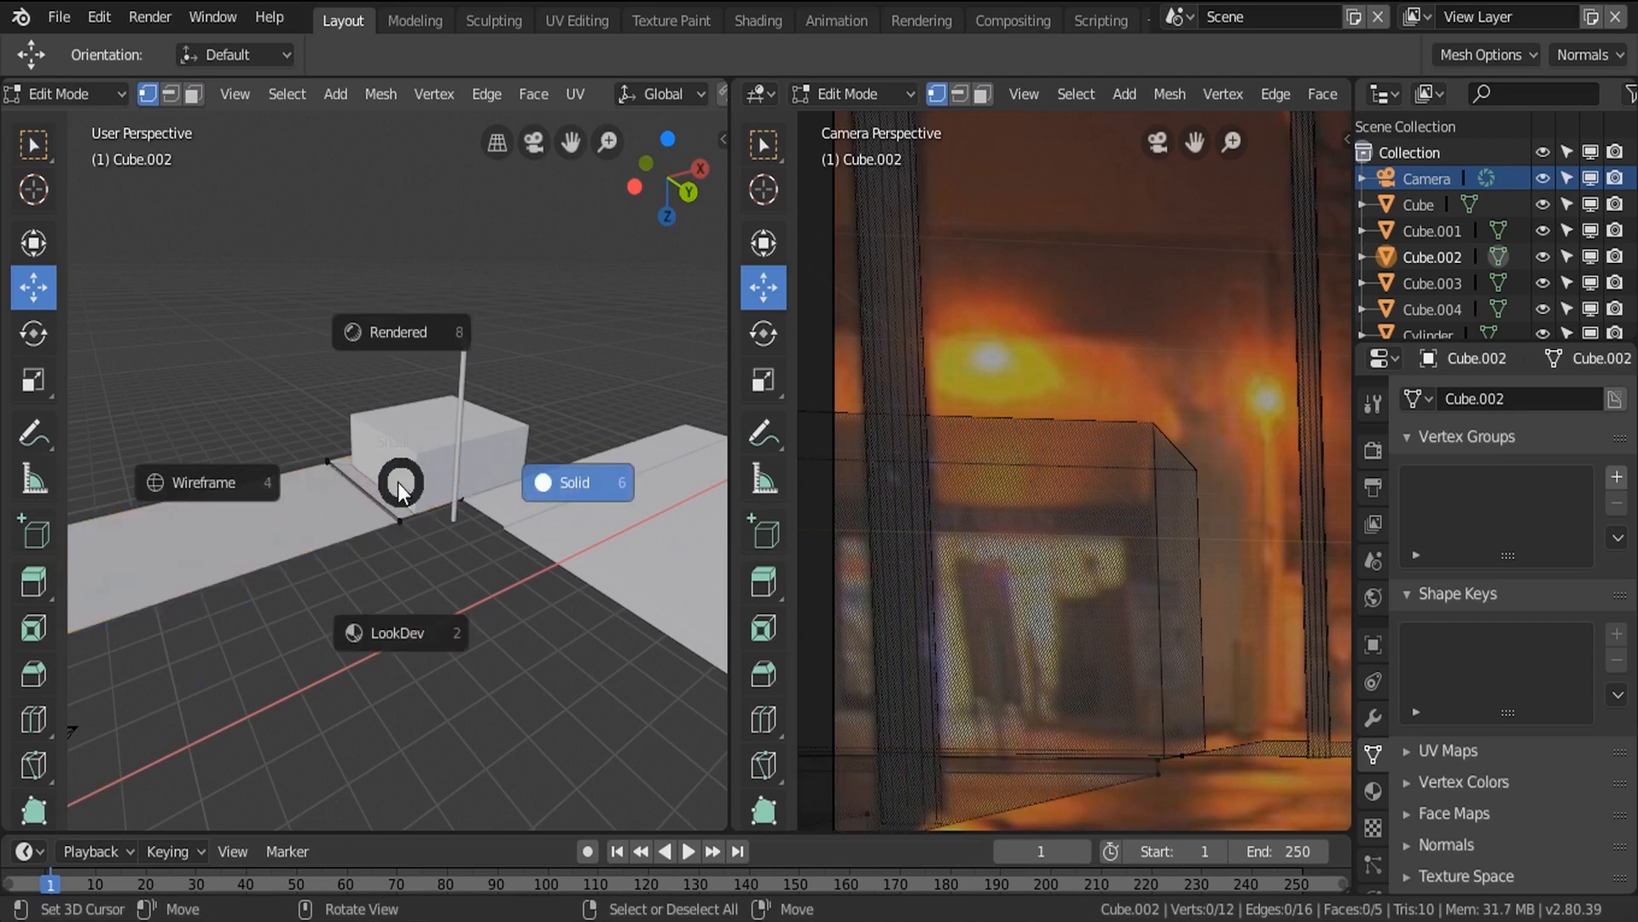
Circle-select the vertices at the far end of Cube.002 and move them along X toward the camera.
{"action": "left_click", "coordinate": [364, 497]}
{"action": "key", "text": "c"}
{"action": "left_click_drag", "start_coordinate": [341, 465], "coordinate": [373, 526]}
{"action": "right_click", "coordinate": [428, 496]}
{"action": "key", "text": "g"}
{"action": "key", "text": "x"}
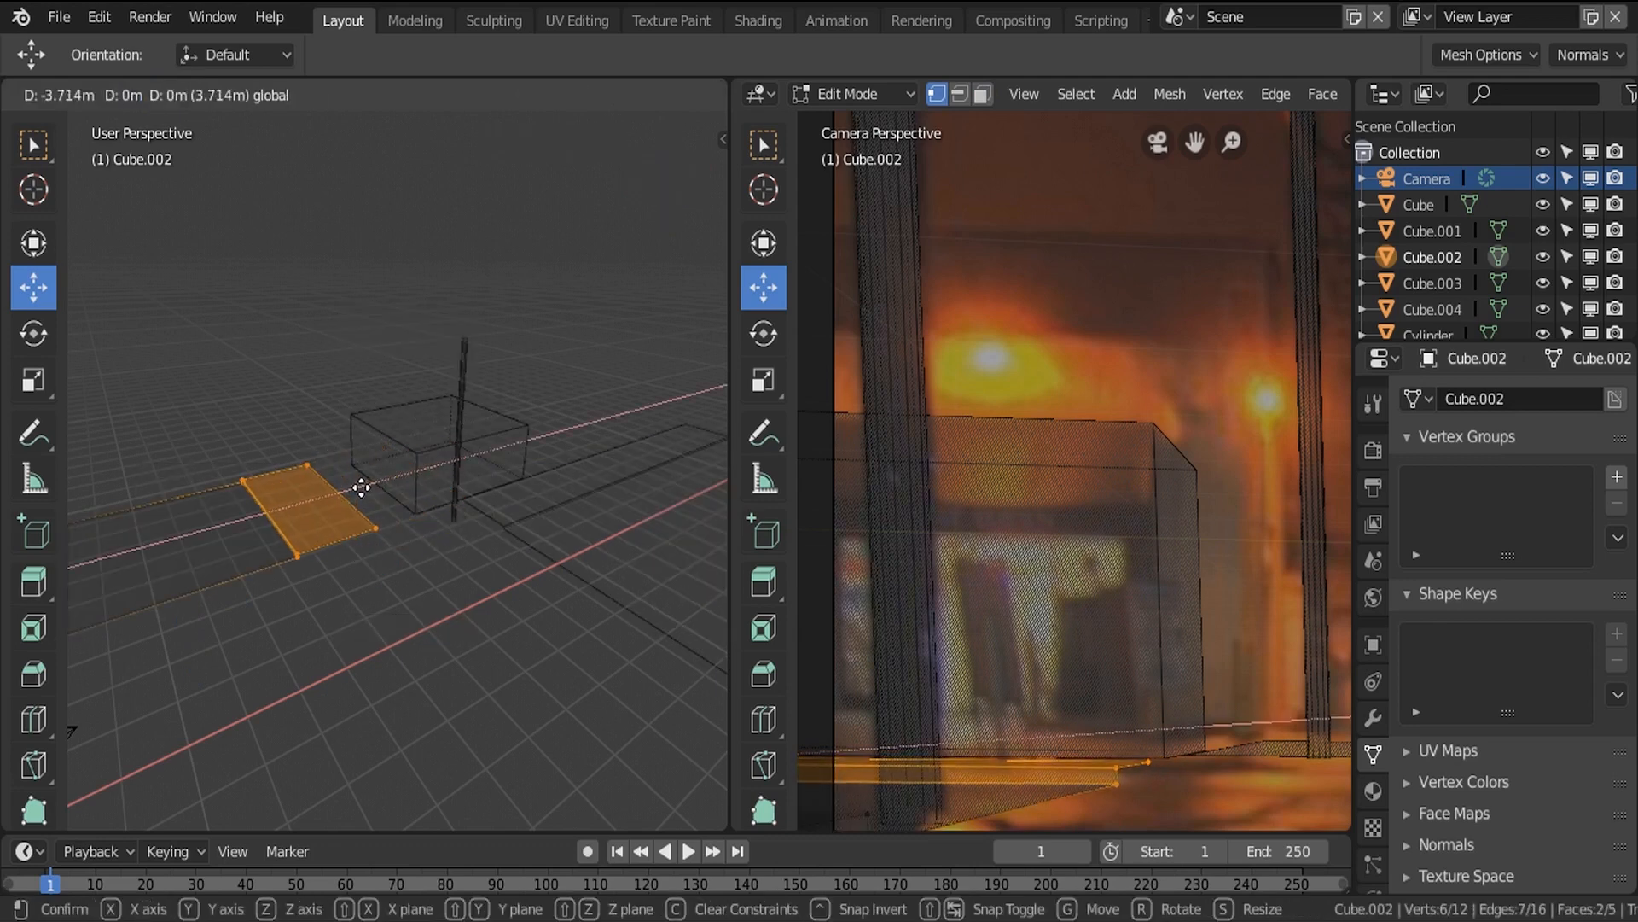
{"action": "mouse_move", "coordinate": [342, 474]}
{"action": "left_mouse_down"}
{"action": "mouse_move", "coordinate": [260, 512]}
{"action": "mouse_move", "coordinate": [327, 479]}
{"action": "left_mouse_up"}
Move all geometry of the neighbouring ground slab Cube.003 to meet the far corner of Cube.002 at the storefront block.
{"action": "key", "text": "Tab"}
{"action": "right_click", "coordinate": [550, 539]}
{"action": "key", "text": "Tab"}
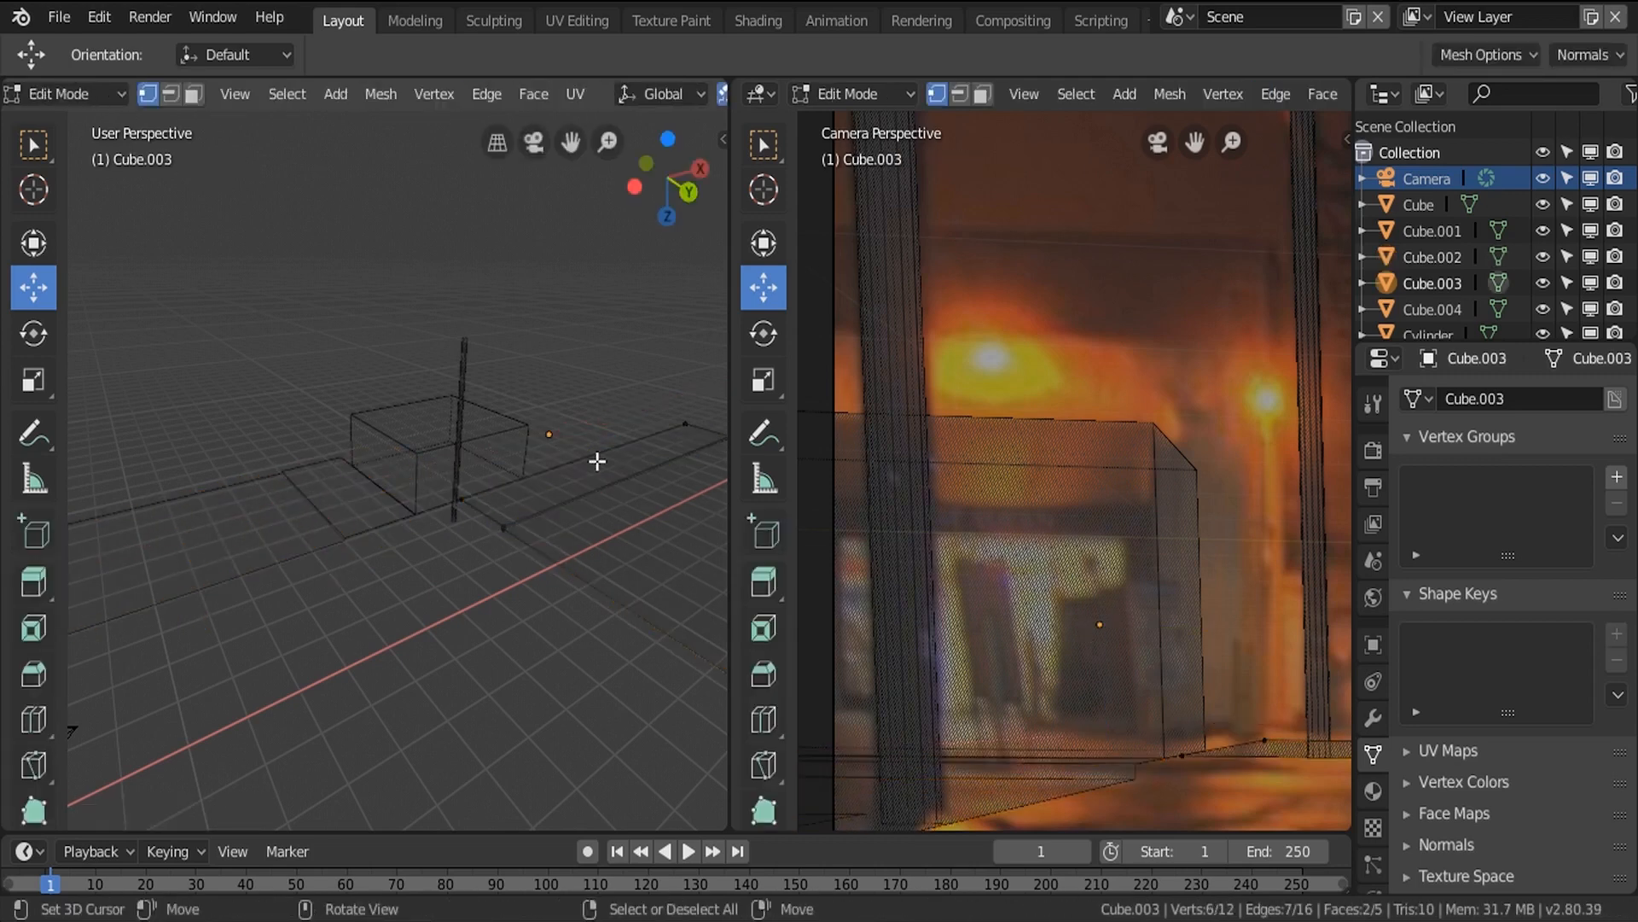
{"action": "key", "text": "a"}
{"action": "scroll", "coordinate": [297, 476], "scroll_direction": "down", "scroll_amount": 1}
{"action": "scroll", "coordinate": [298, 475], "scroll_direction": "down", "scroll_amount": 3}
{"action": "left_click_drag", "start_coordinate": [615, 497], "coordinate": [350, 506]}
{"action": "key", "text": "Tab"}
Select the ground slab Cube.002 again and open its far corner for editing.
{"action": "middle_click_drag", "start_coordinate": [331, 531], "coordinate": [448, 557]}
{"action": "scroll", "coordinate": [305, 521], "scroll_direction": "up", "scroll_amount": 3}
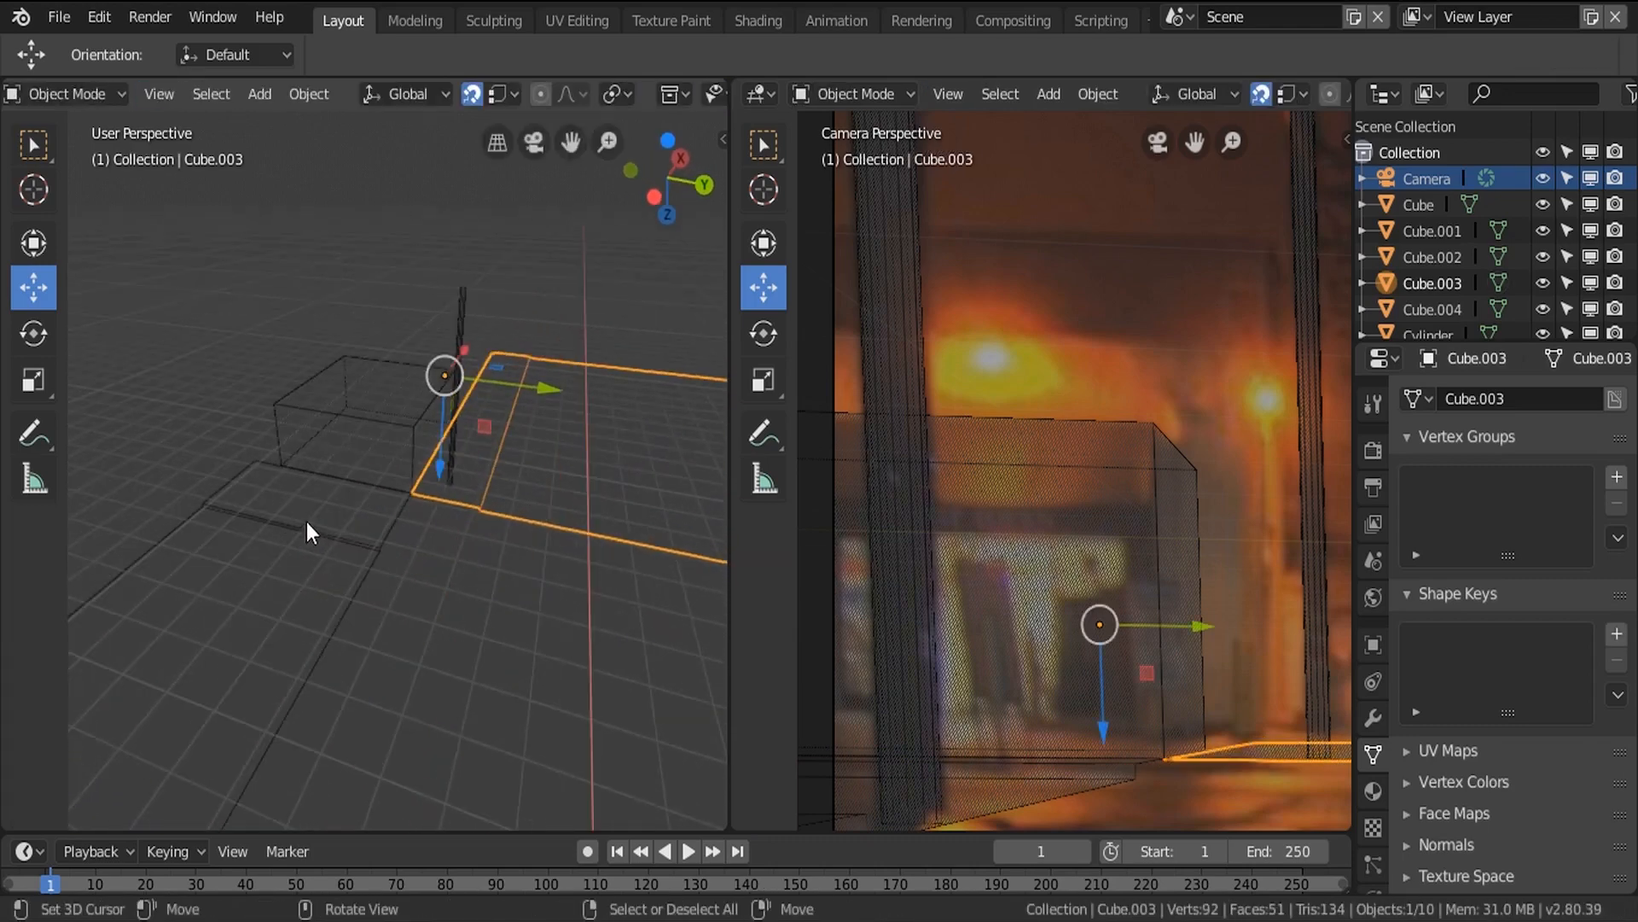
{"action": "right_click", "coordinate": [345, 529]}
{"action": "middle_click_drag", "start_coordinate": [345, 530], "coordinate": [295, 525]}
{"action": "key", "text": "Tab"}
{"action": "scroll", "coordinate": [324, 527], "scroll_direction": "up", "scroll_amount": 2}
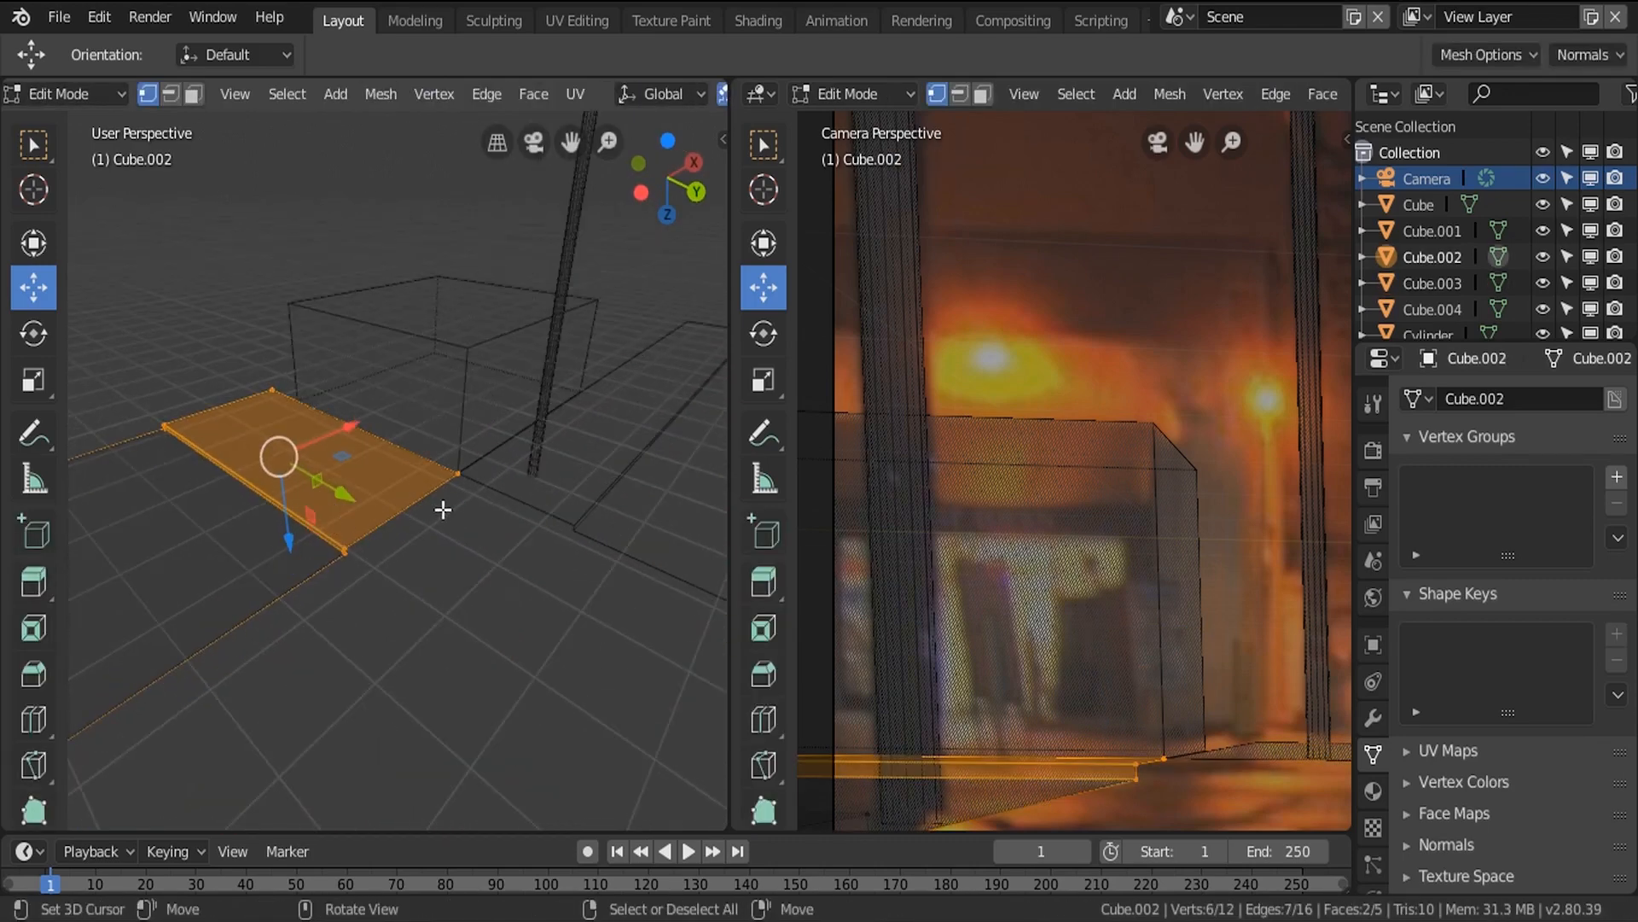
{"action": "left_click", "coordinate": [443, 510]}
{"action": "left_click", "coordinate": [358, 551], "text": "ctrl"}
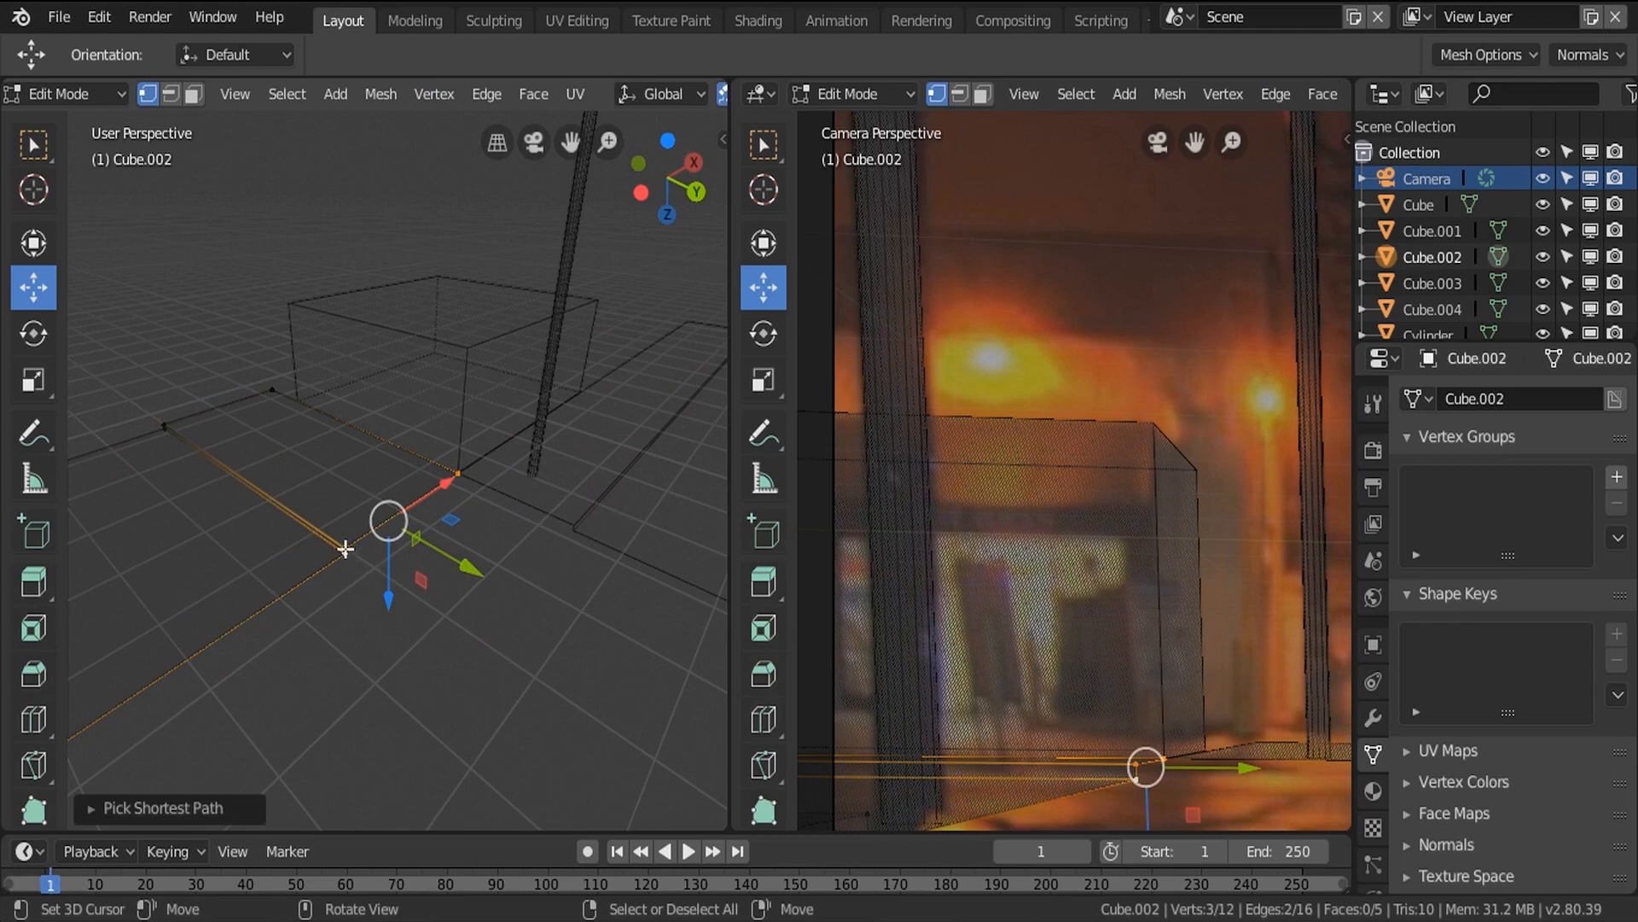
{"action": "key", "text": "a"}
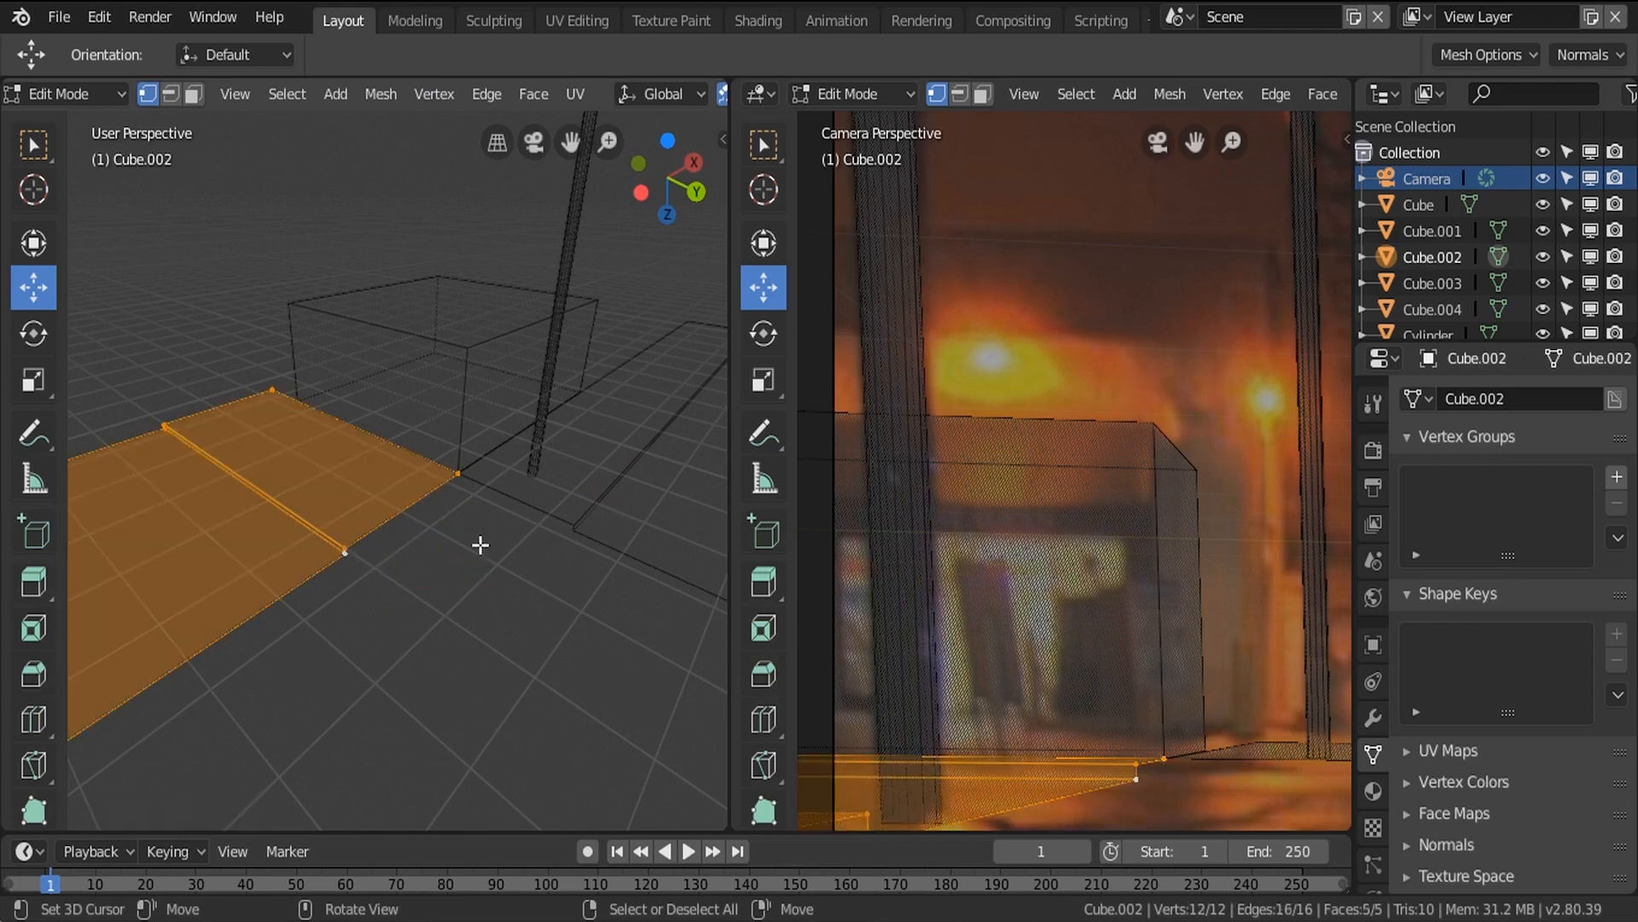
Duplicate the slab's far corner edge and short curb edge in place and separate them into a new object.
{"action": "left_click", "coordinate": [173, 100]}
{"action": "left_click", "coordinate": [407, 529]}
{"action": "scroll", "coordinate": [333, 561], "scroll_direction": "up", "scroll_amount": 4}
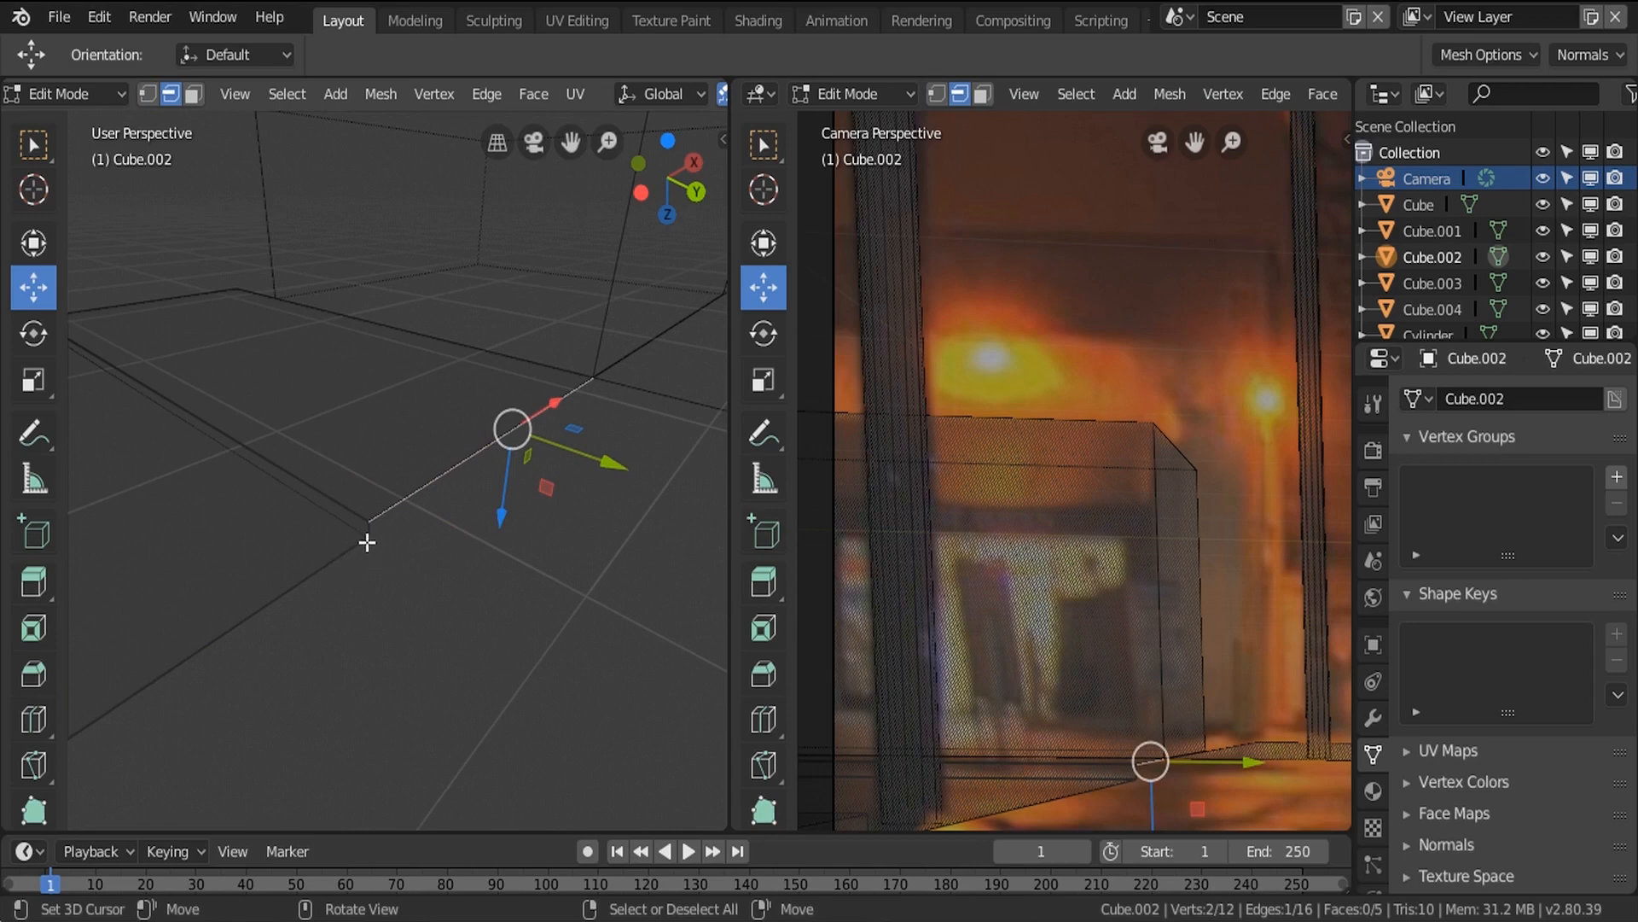
{"action": "key", "text": "e"}
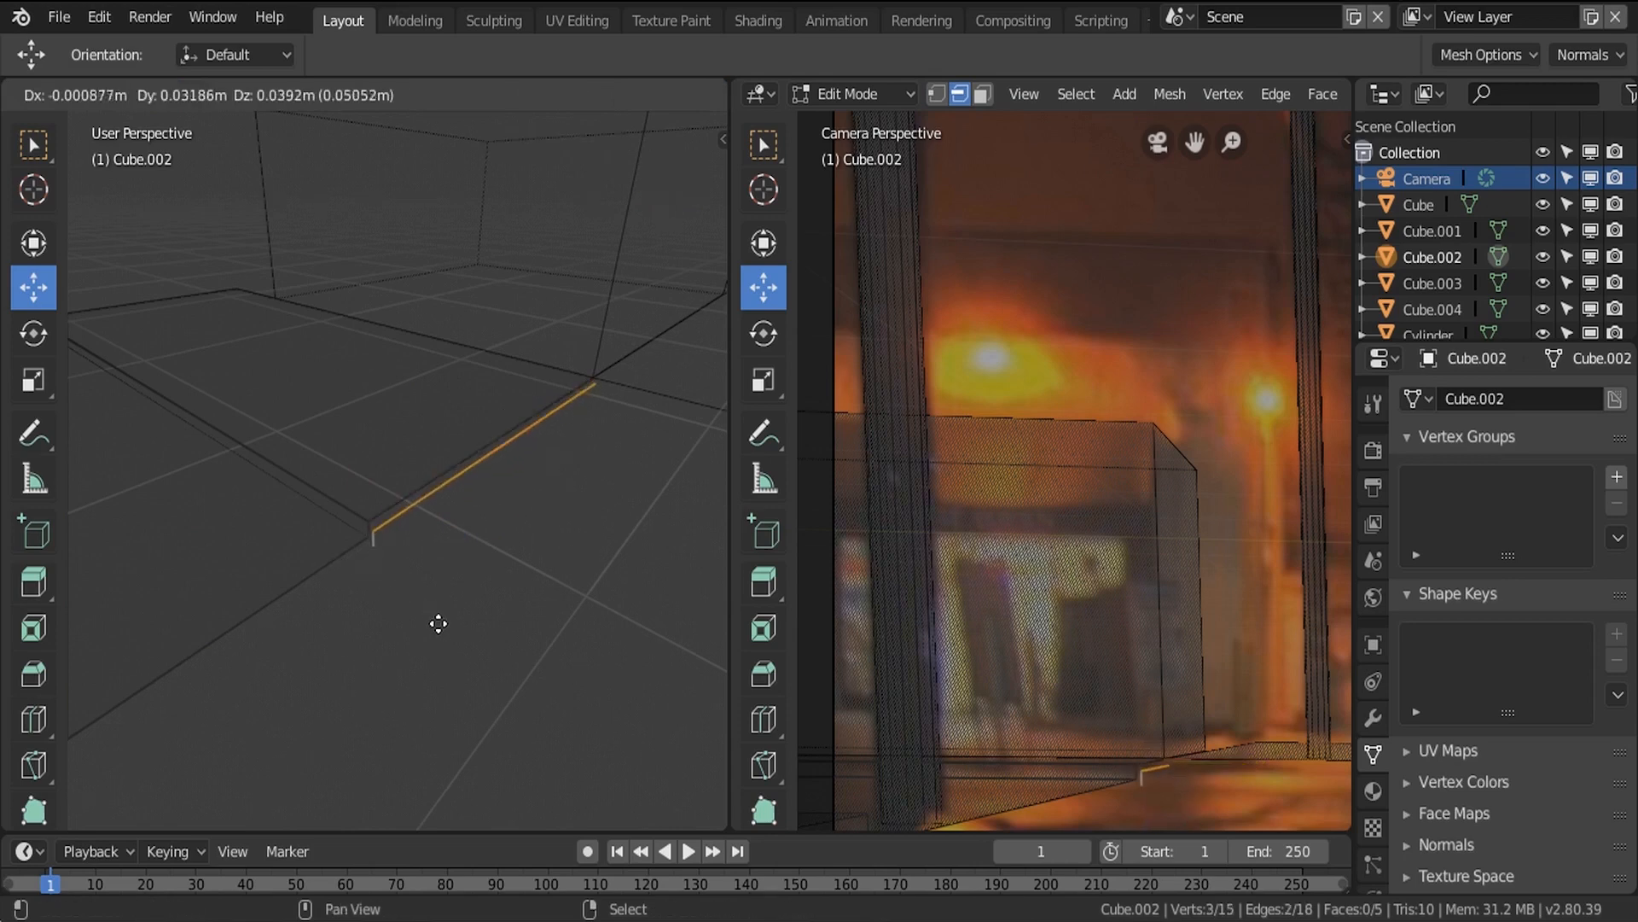
{"action": "left_click", "coordinate": [440, 628]}
{"action": "key", "text": "p"}
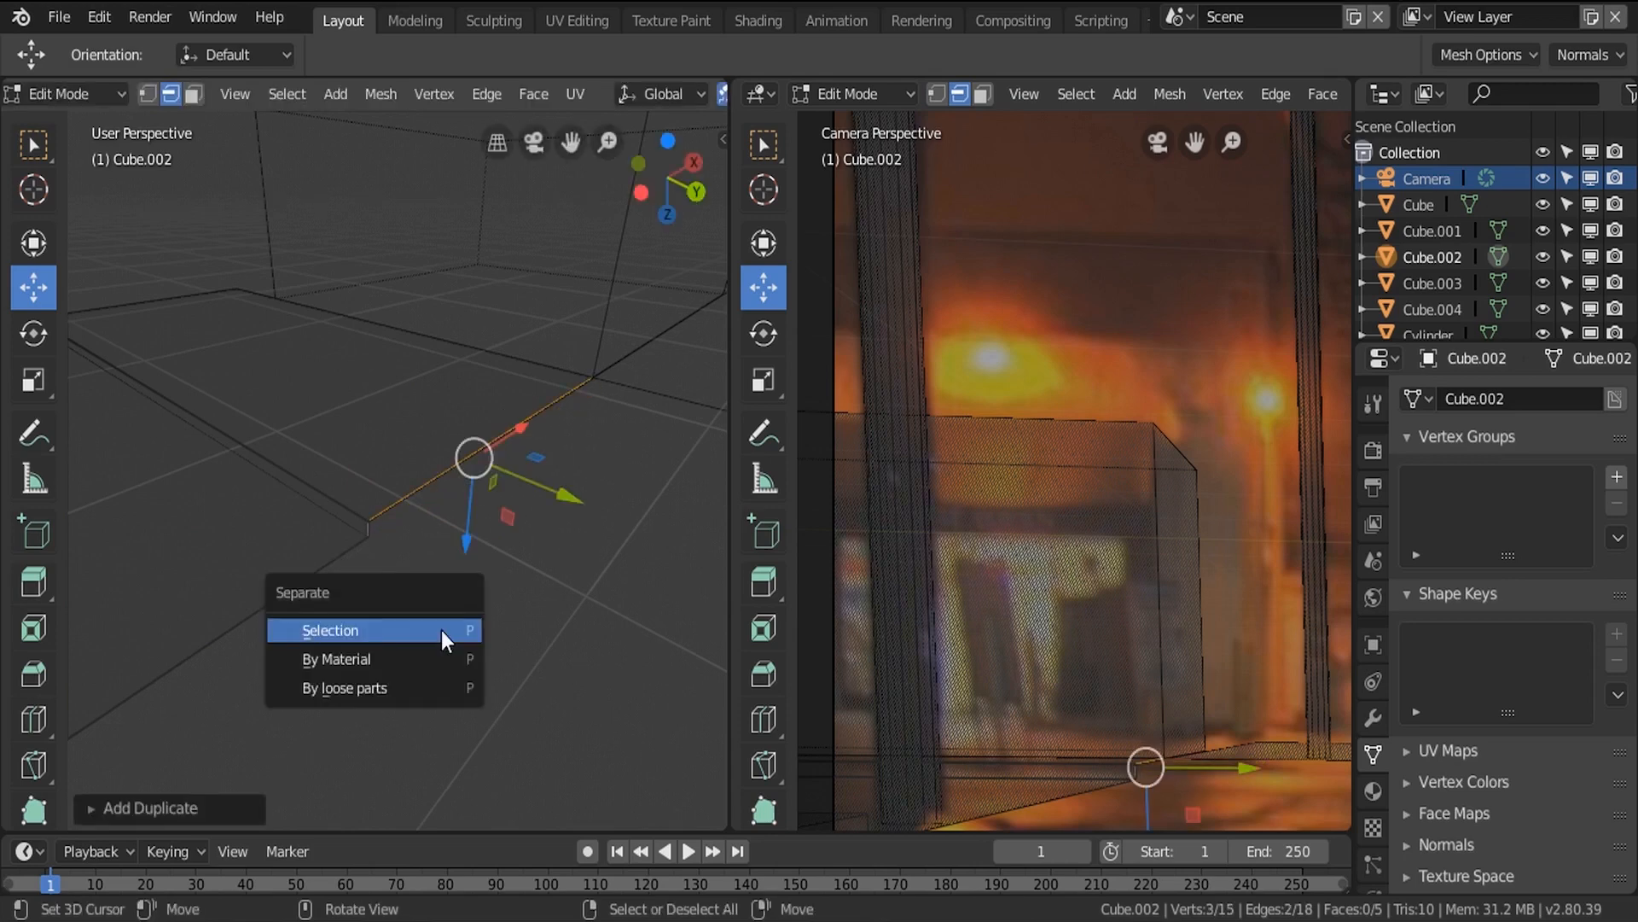
{"action": "left_click", "coordinate": [442, 630]}
Open the separated edge profile for editing and select all of its geometry.
{"action": "key", "text": "Tab"}
{"action": "left_click", "coordinate": [434, 495]}
{"action": "key", "text": "Tab"}
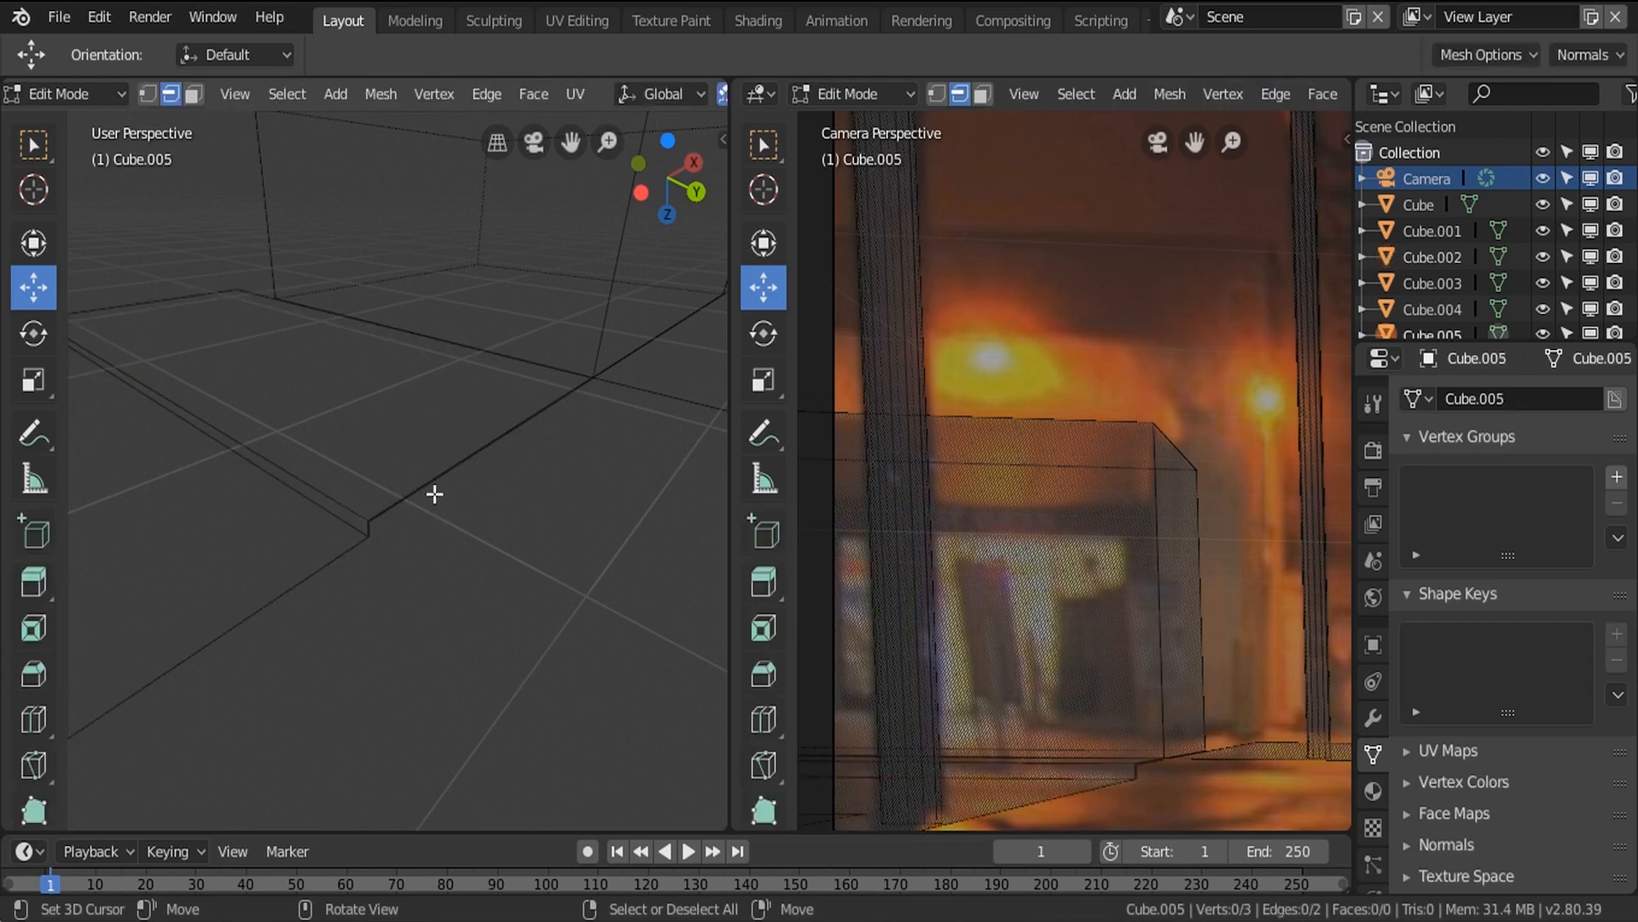
{"action": "key", "text": "a"}
{"action": "scroll", "coordinate": [51, 576], "scroll_direction": "down", "scroll_amount": 1}
{"action": "scroll", "coordinate": [44, 598], "scroll_direction": "down", "scroll_amount": 3}
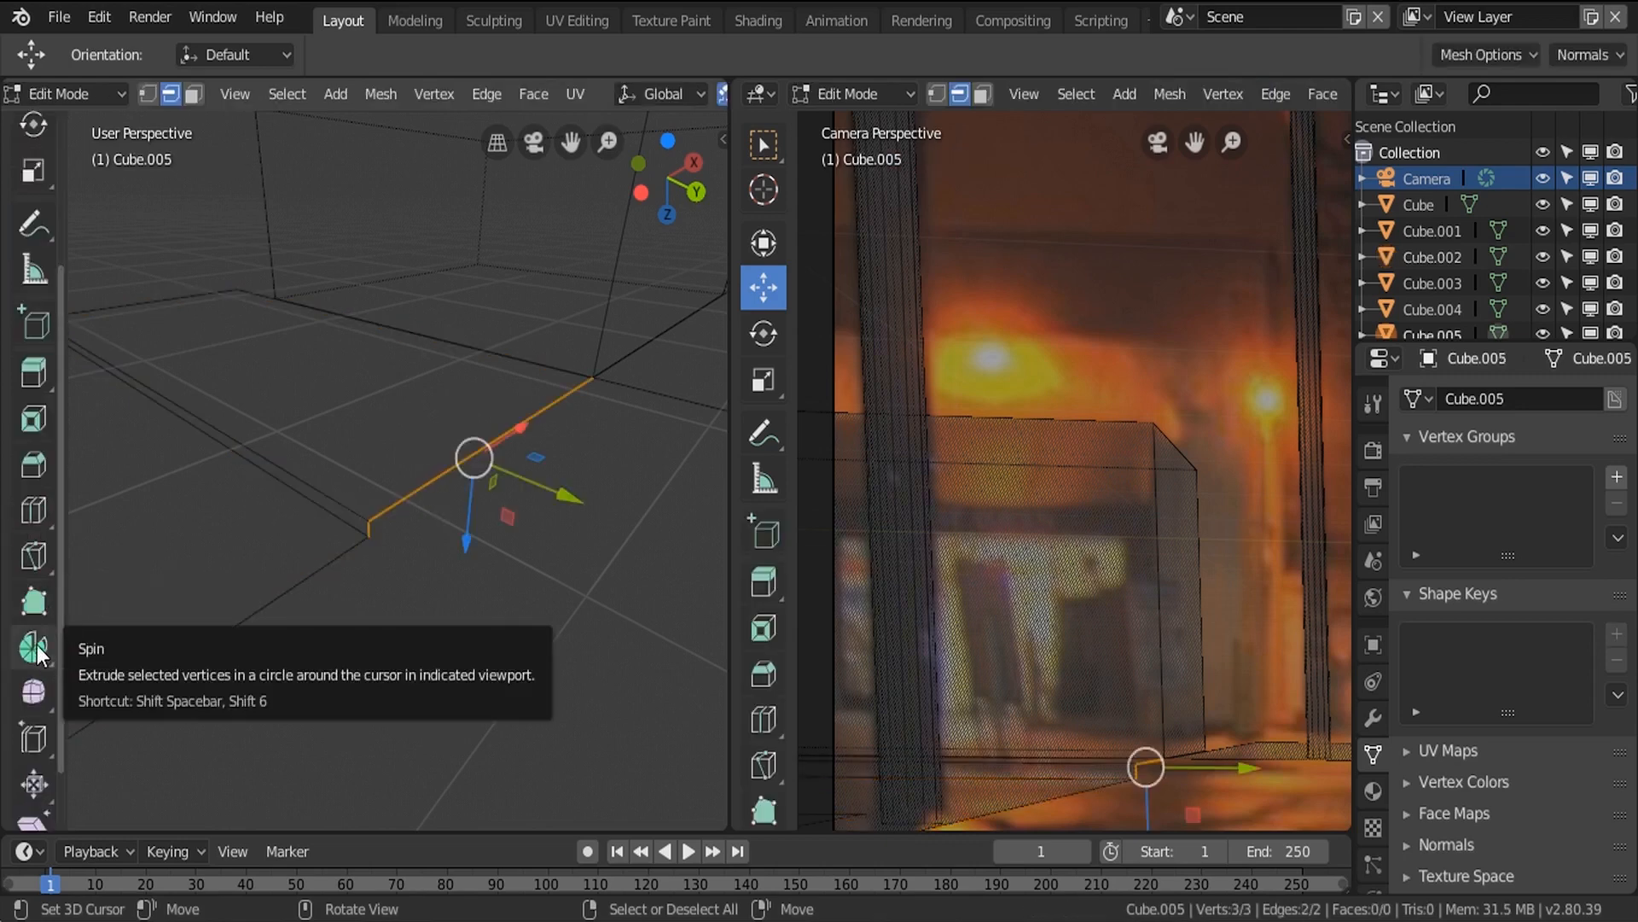
Select only the profile's end vertex at the storefront block's corner in vertex mode.
{"action": "middle_click_drag", "start_coordinate": [612, 518], "coordinate": [220, 208]}
{"action": "key", "text": "1"}
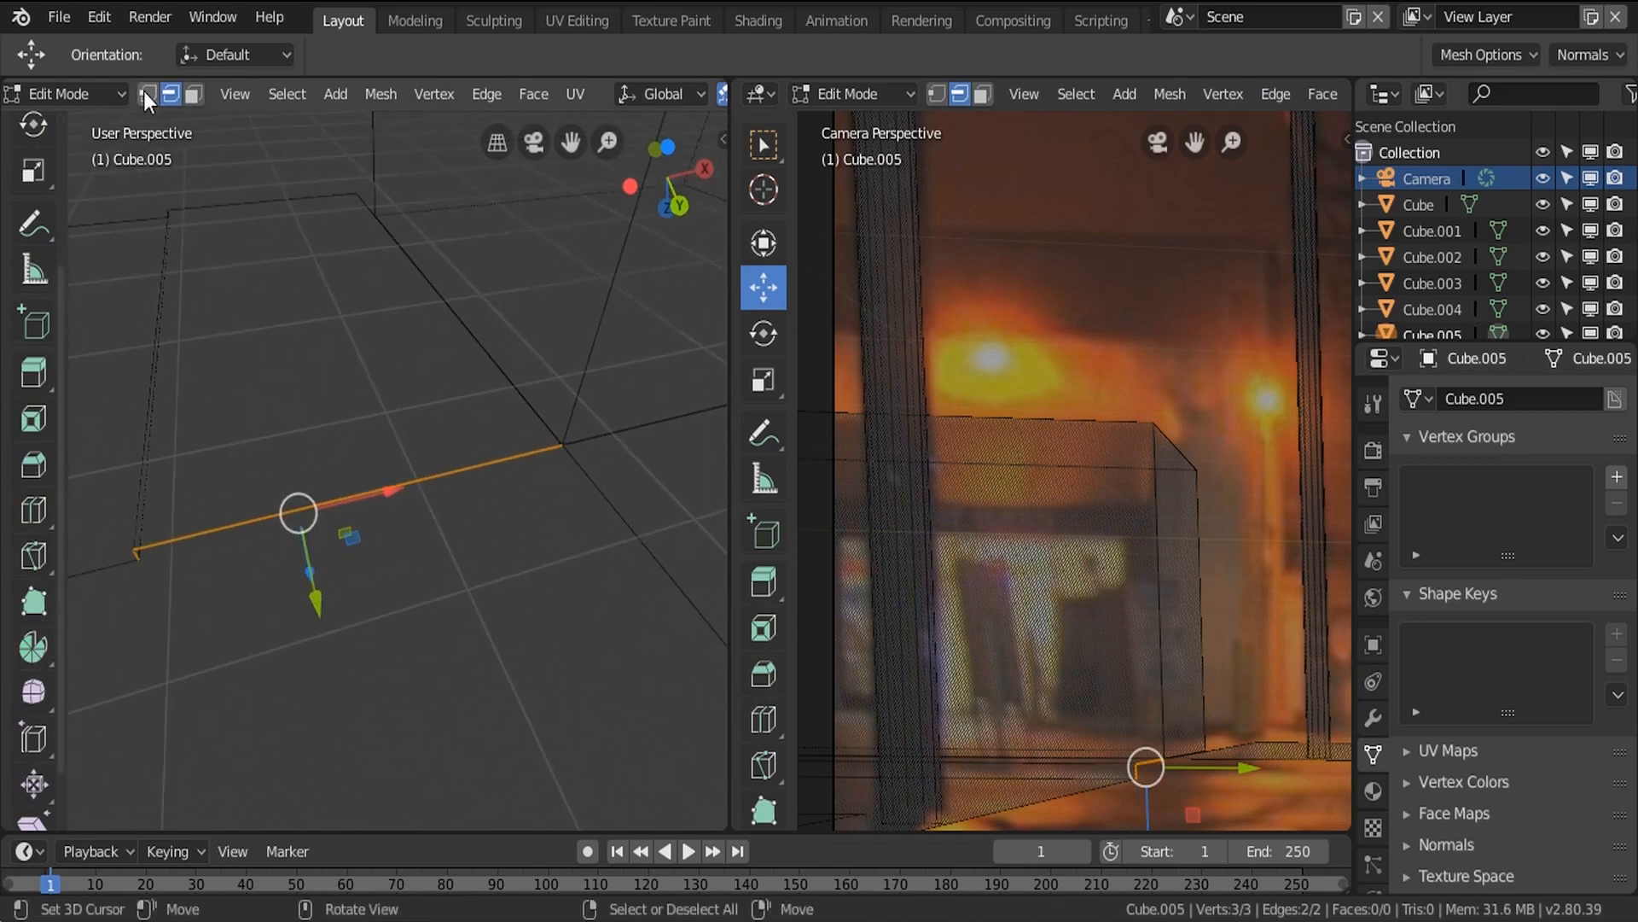
{"action": "left_click", "coordinate": [577, 456]}
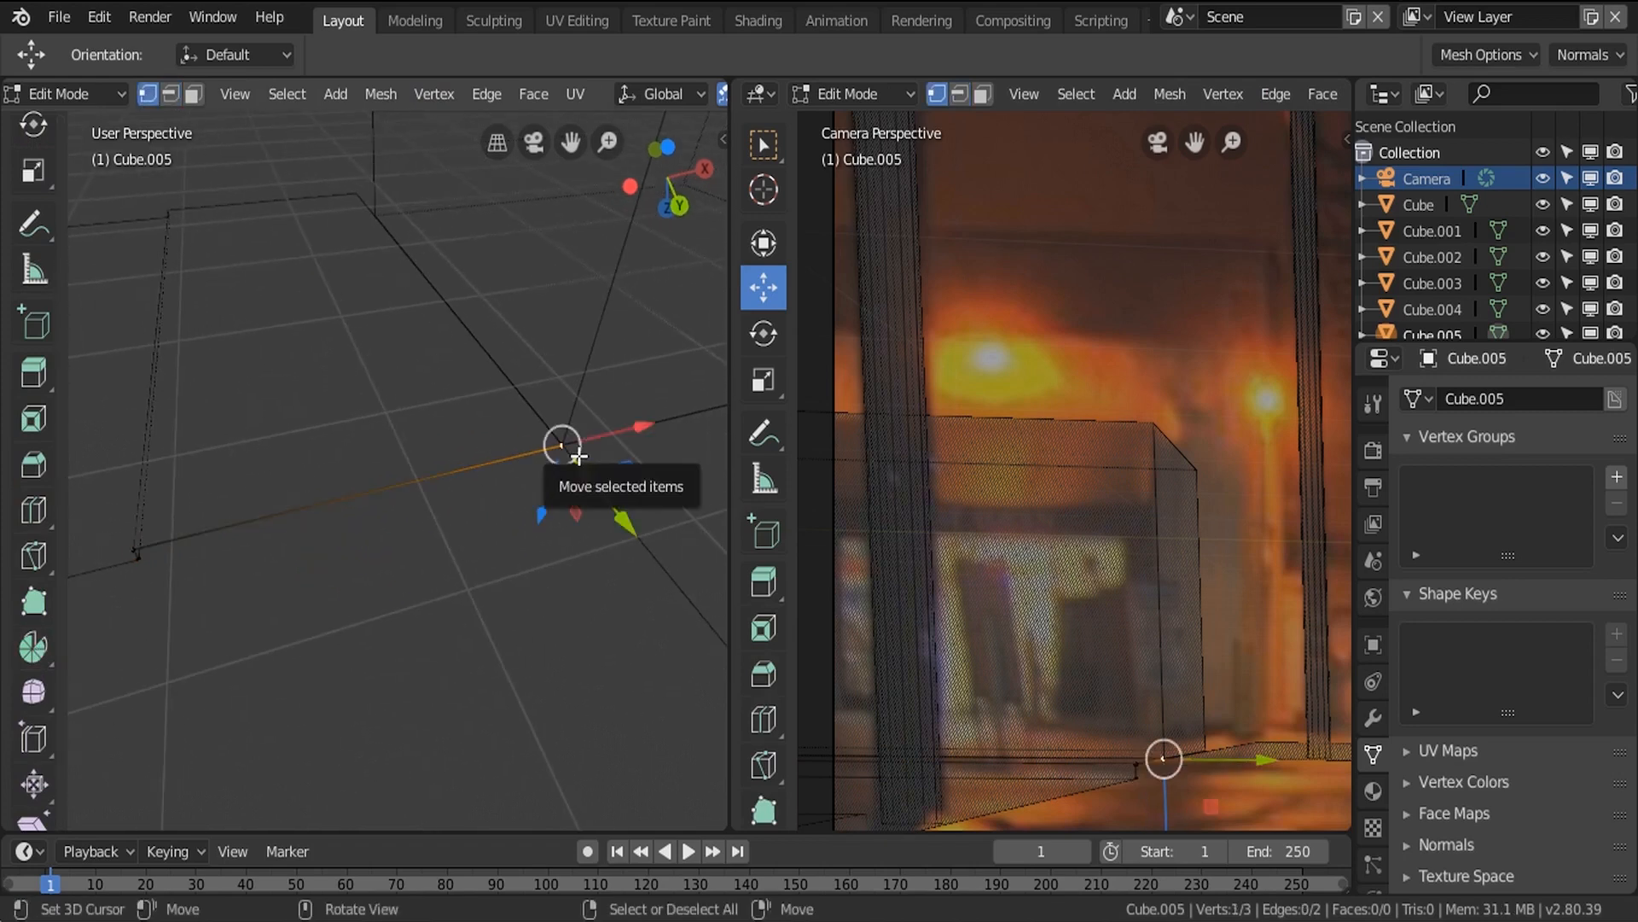
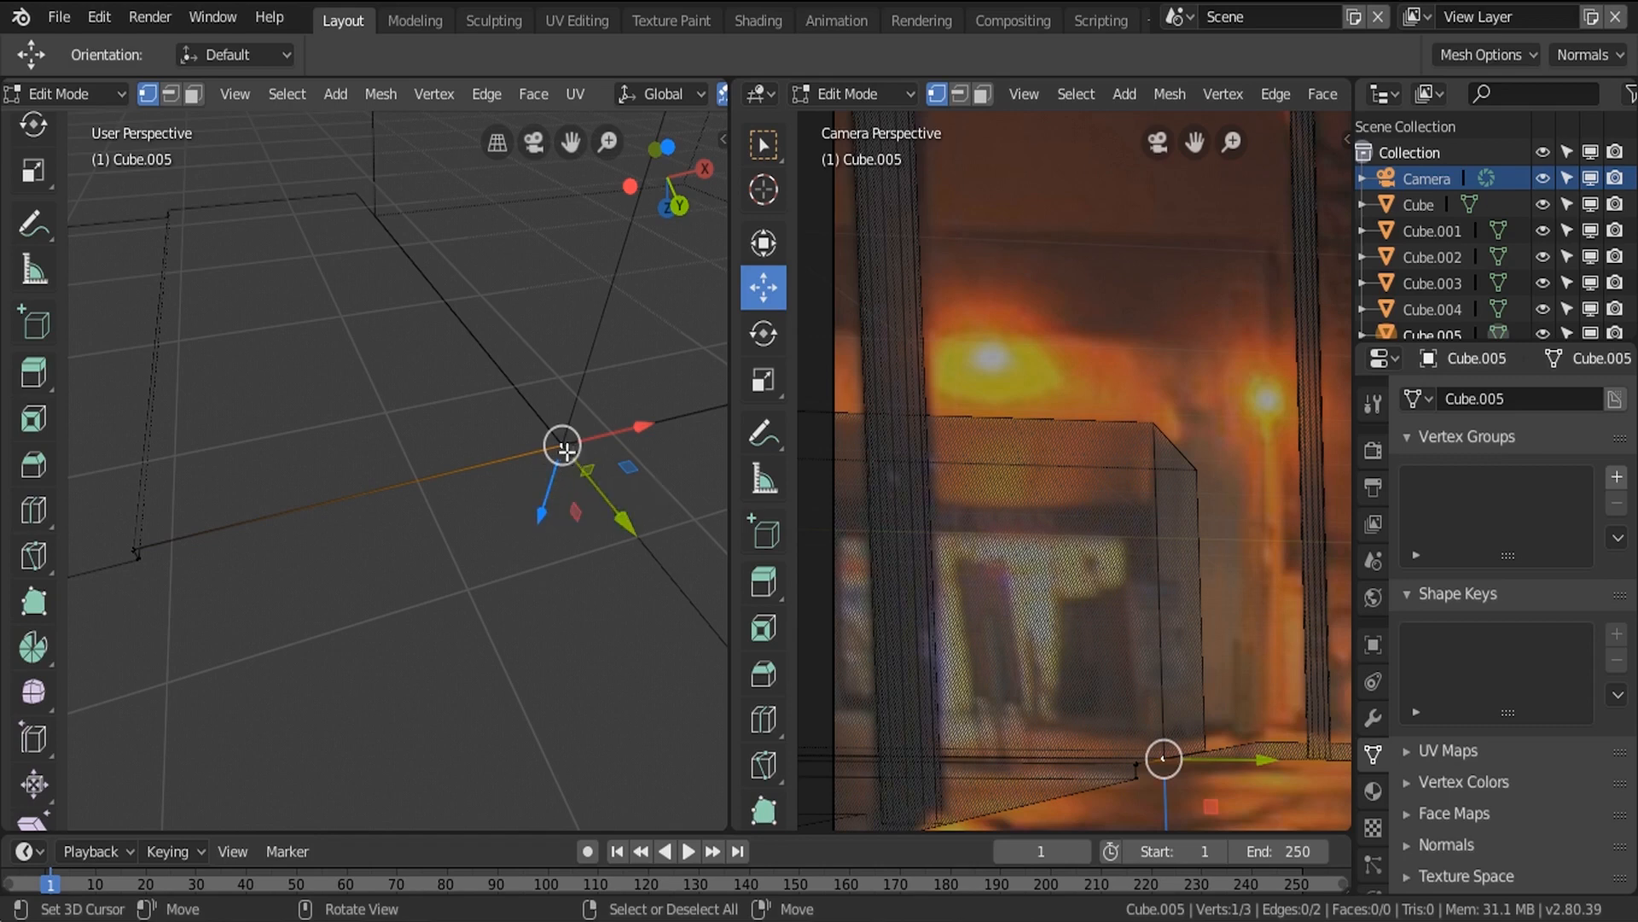
{"action": "left_click_drag", "start_coordinate": [312, 725], "coordinate": [372, 741]}
{"action": "left_click", "coordinate": [508, 741]}
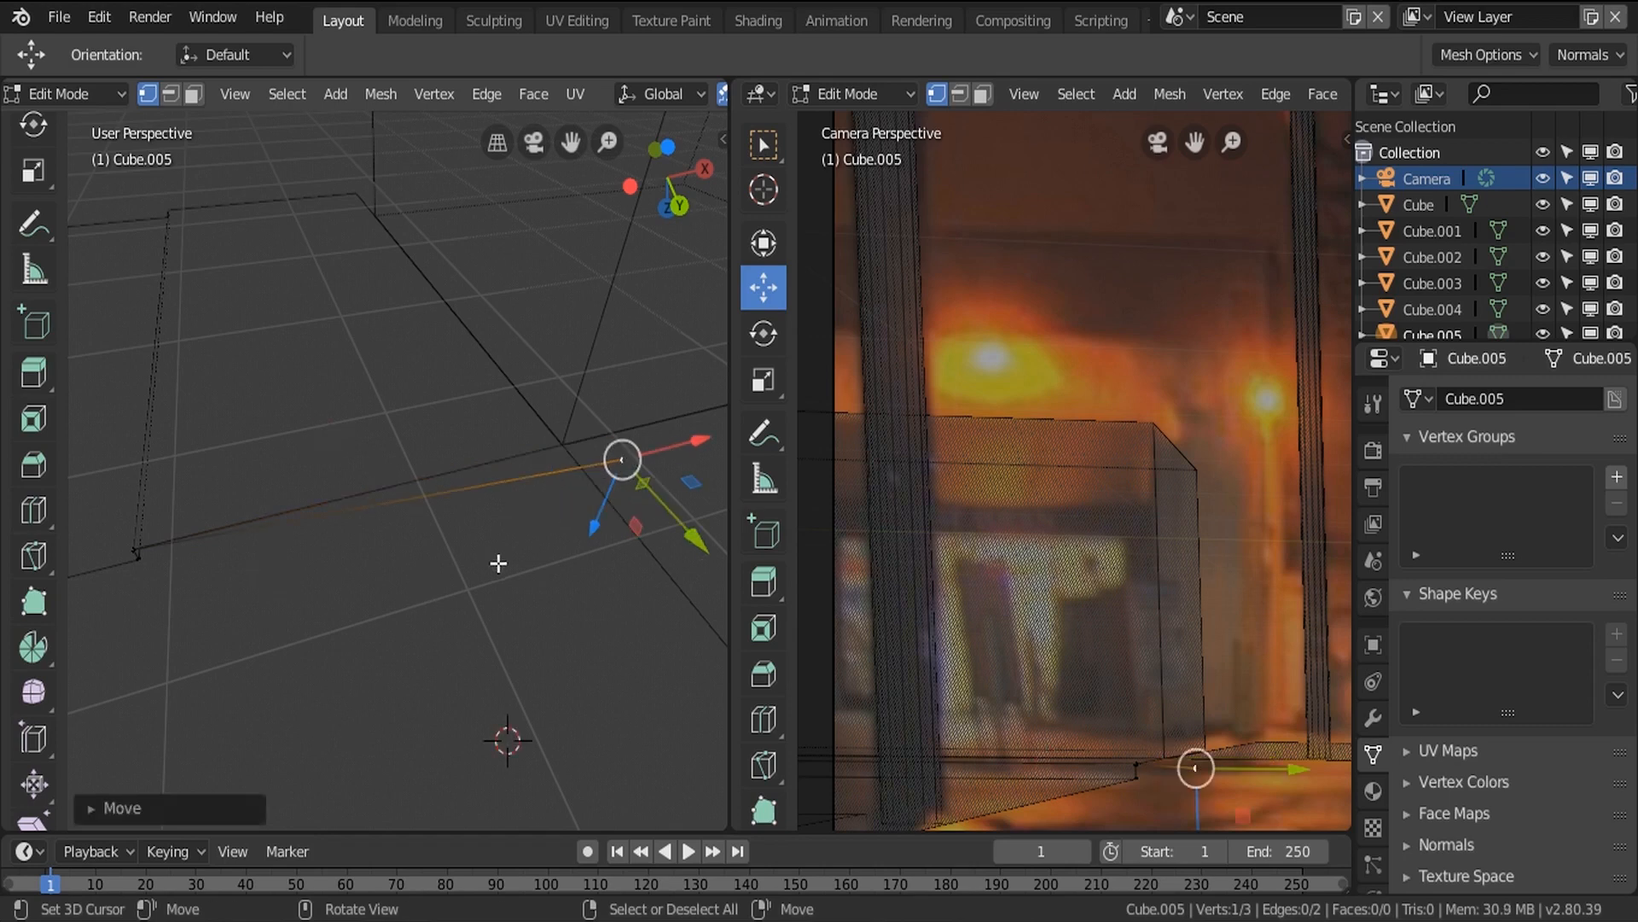
{"action": "key", "text": "ctrl+z"}
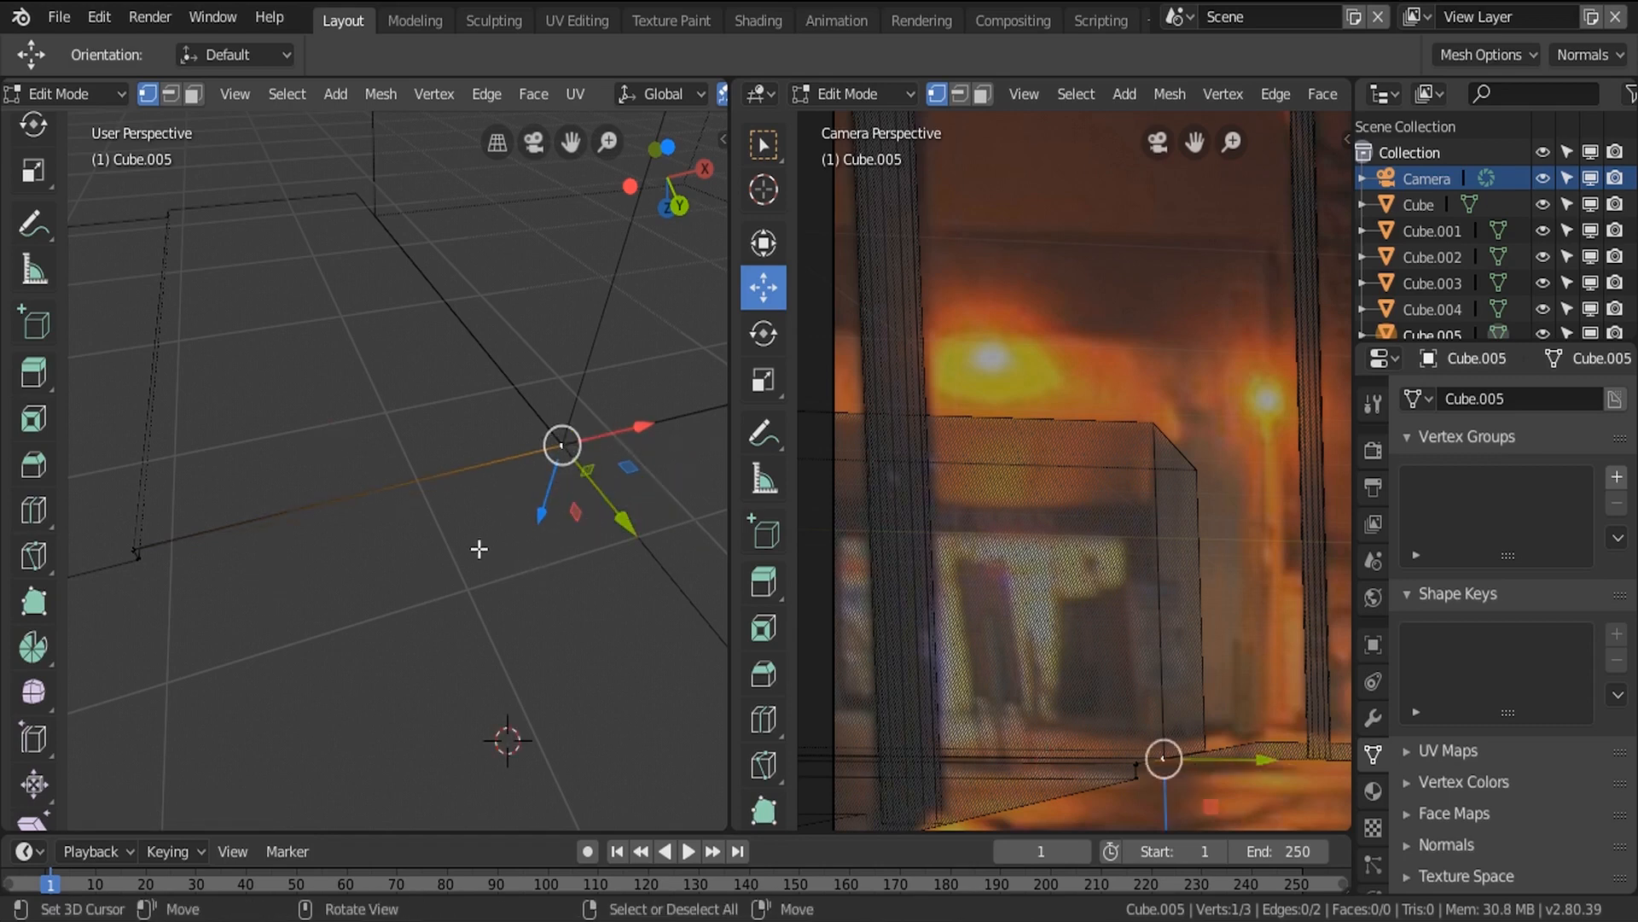
Snap the 3D cursor to the selected corner vertex and return to object mode.
{"action": "key", "text": "shift+s"}
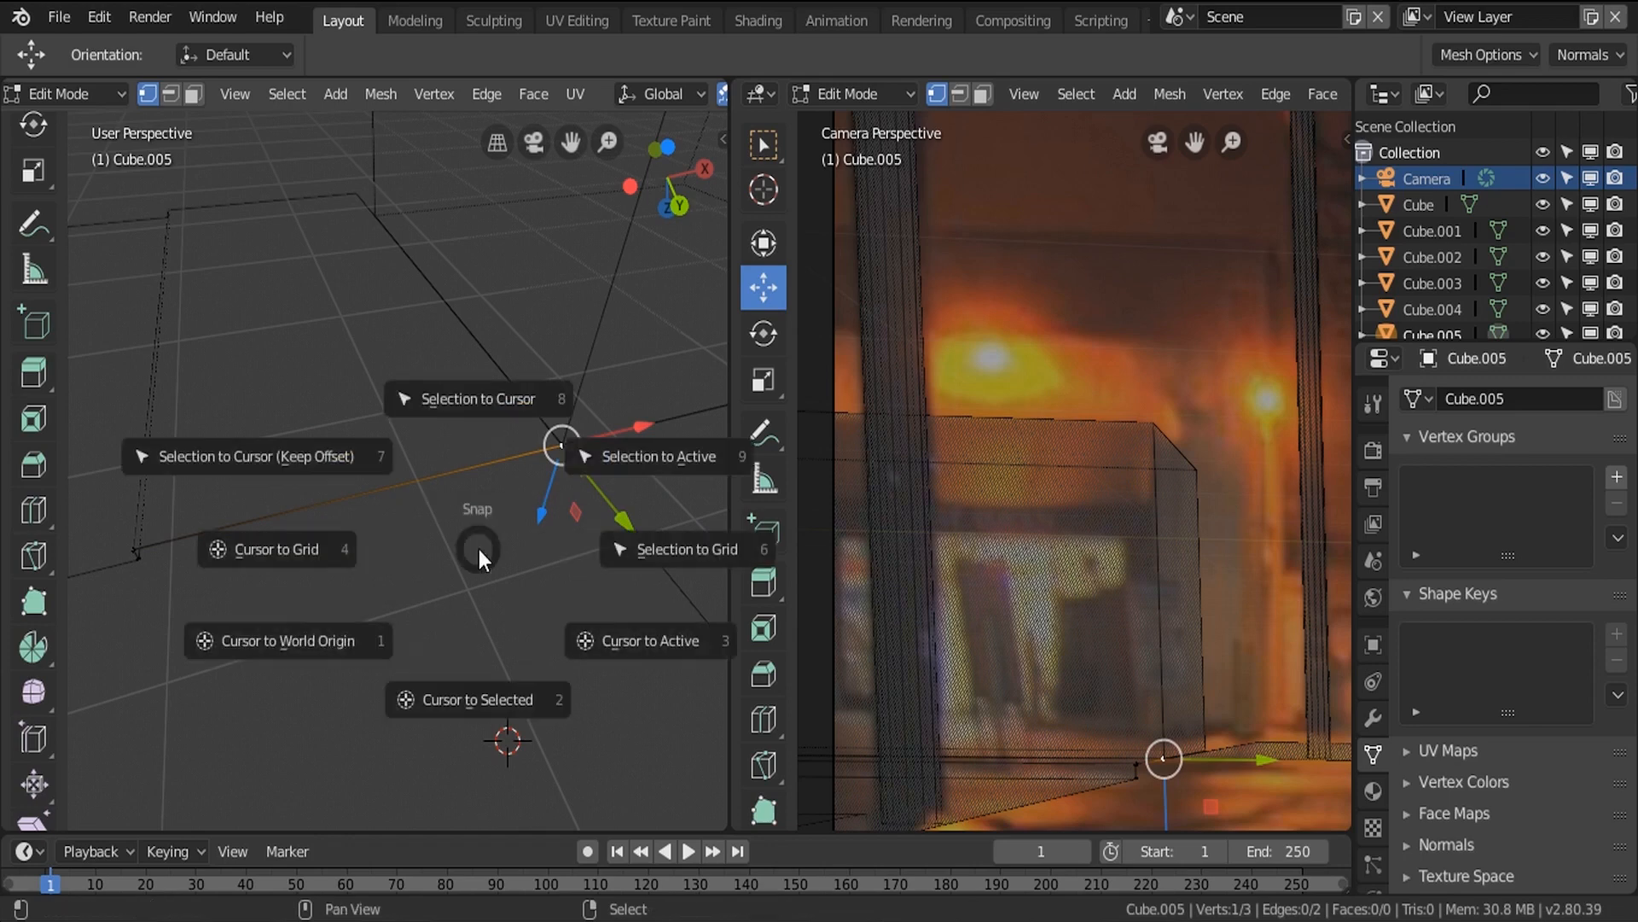
{"action": "left_click", "coordinate": [467, 699]}
{"action": "key", "text": "Tab"}
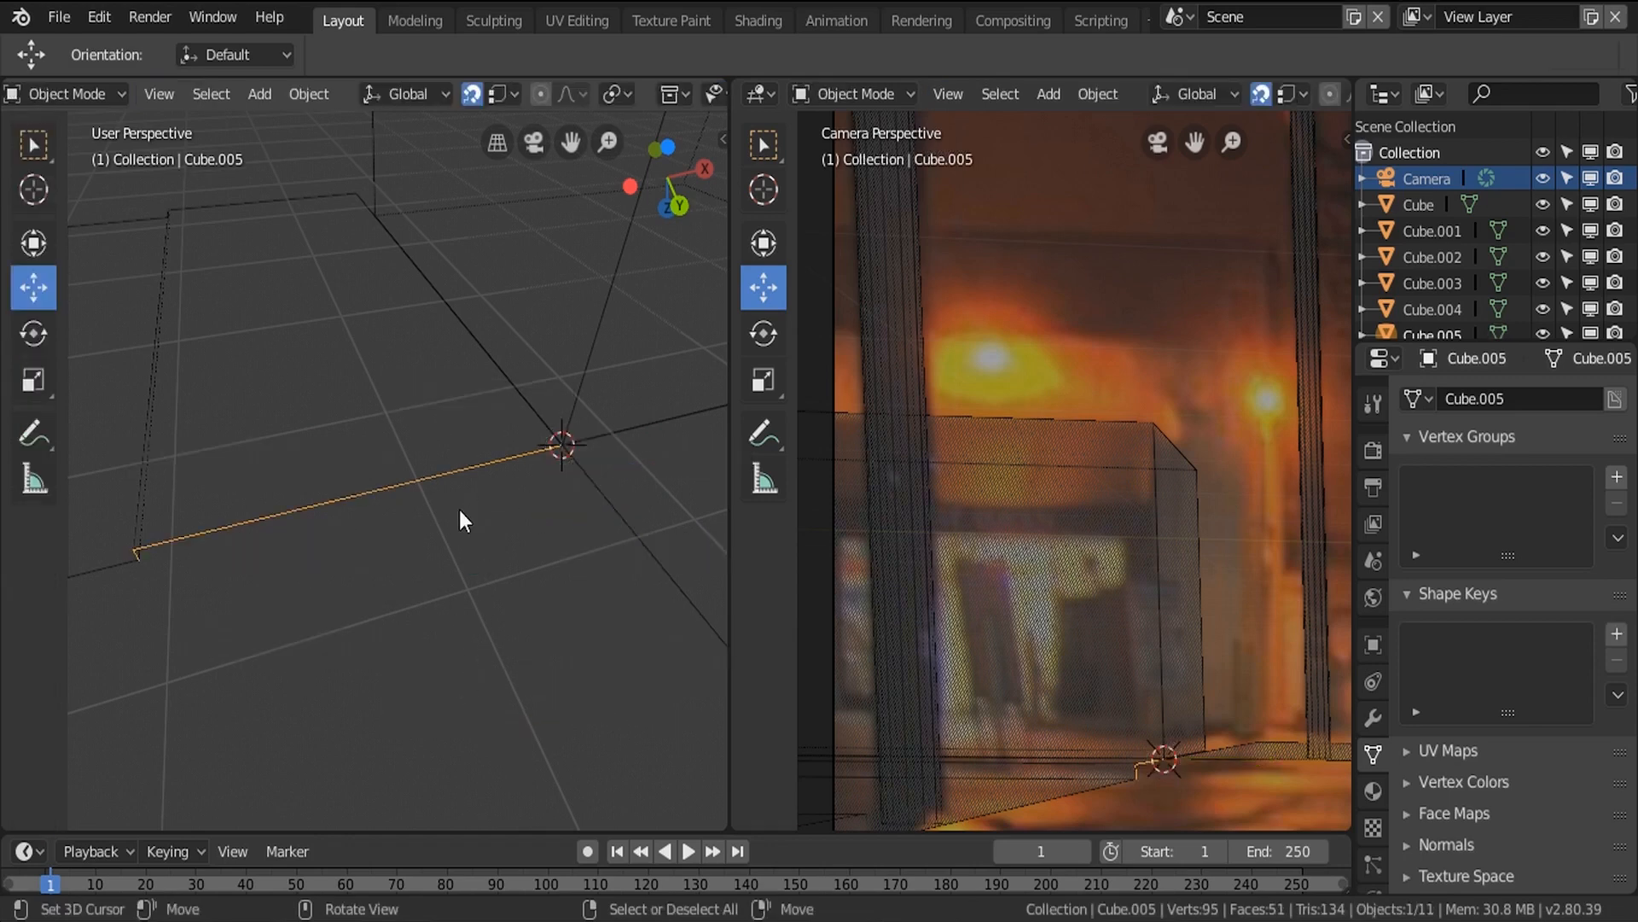
Set the edge profile's origin to the 3D cursor at the storefront corner.
{"action": "scroll", "coordinate": [459, 509], "scroll_direction": "down", "scroll_amount": 2}
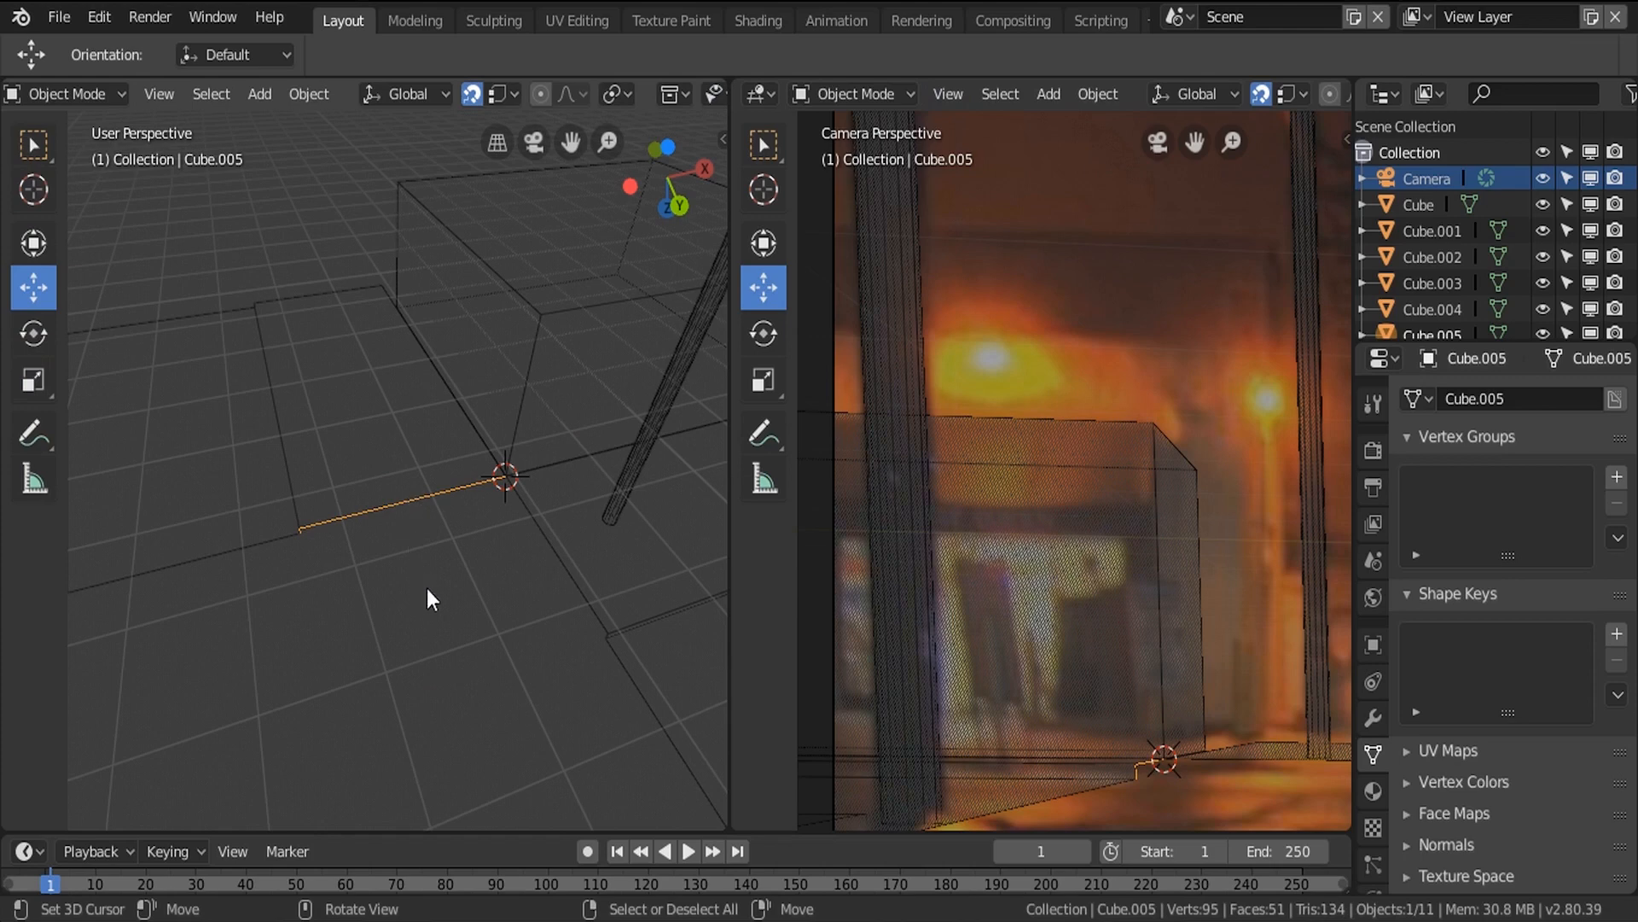
{"action": "scroll", "coordinate": [531, 549], "scroll_direction": "down", "scroll_amount": 4}
{"action": "key", "text": "g"}
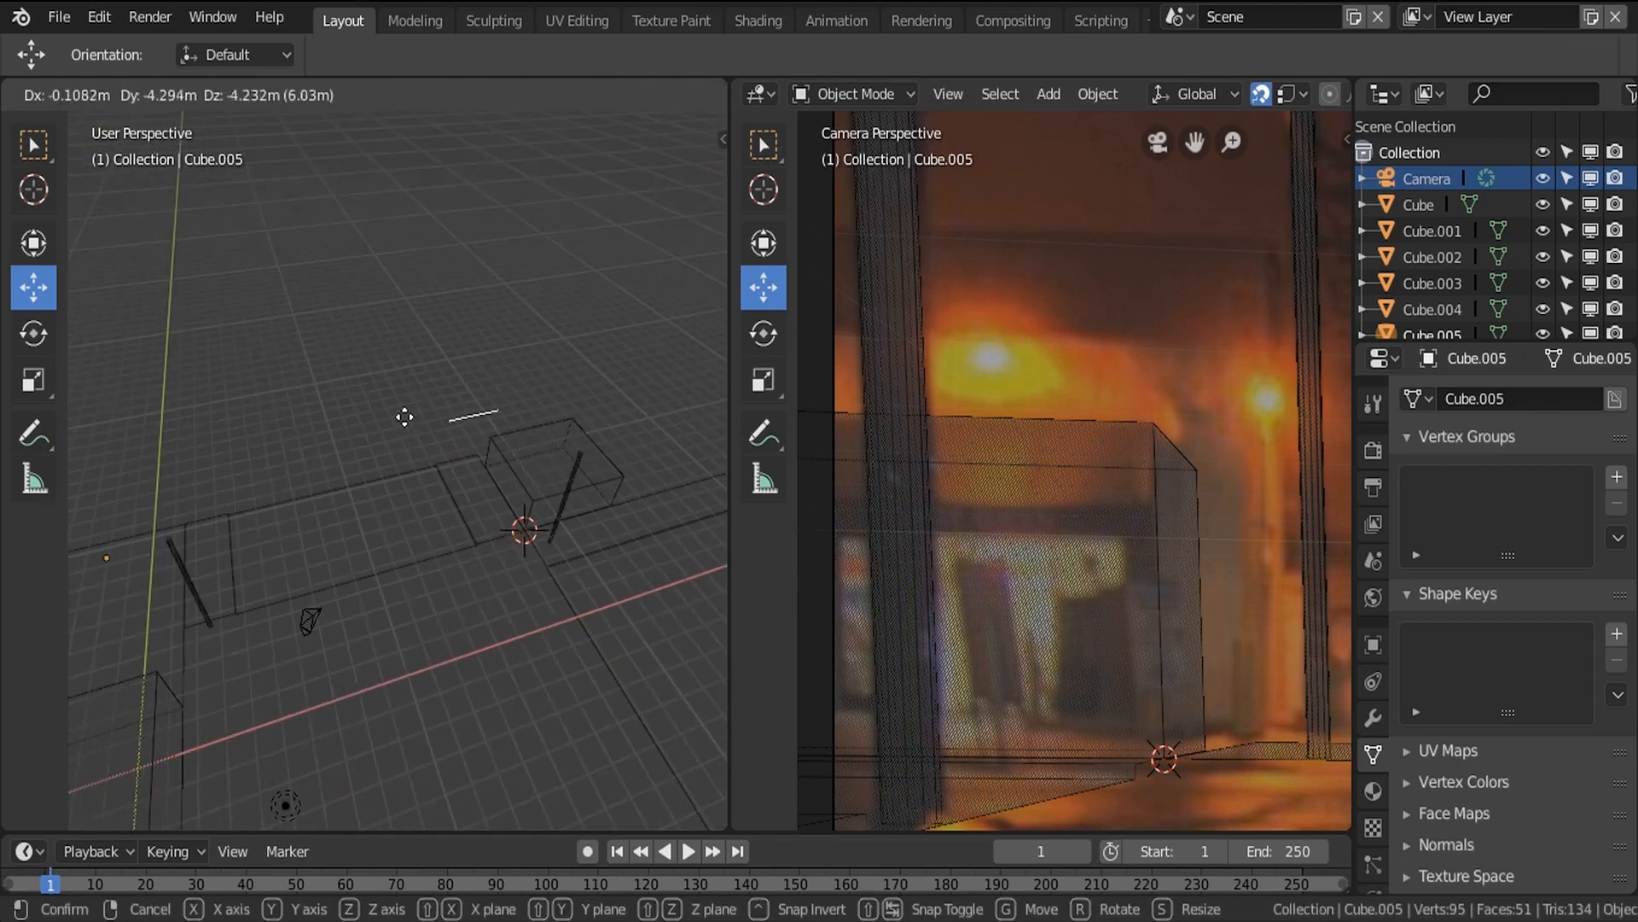
{"action": "left_click", "coordinate": [566, 555]}
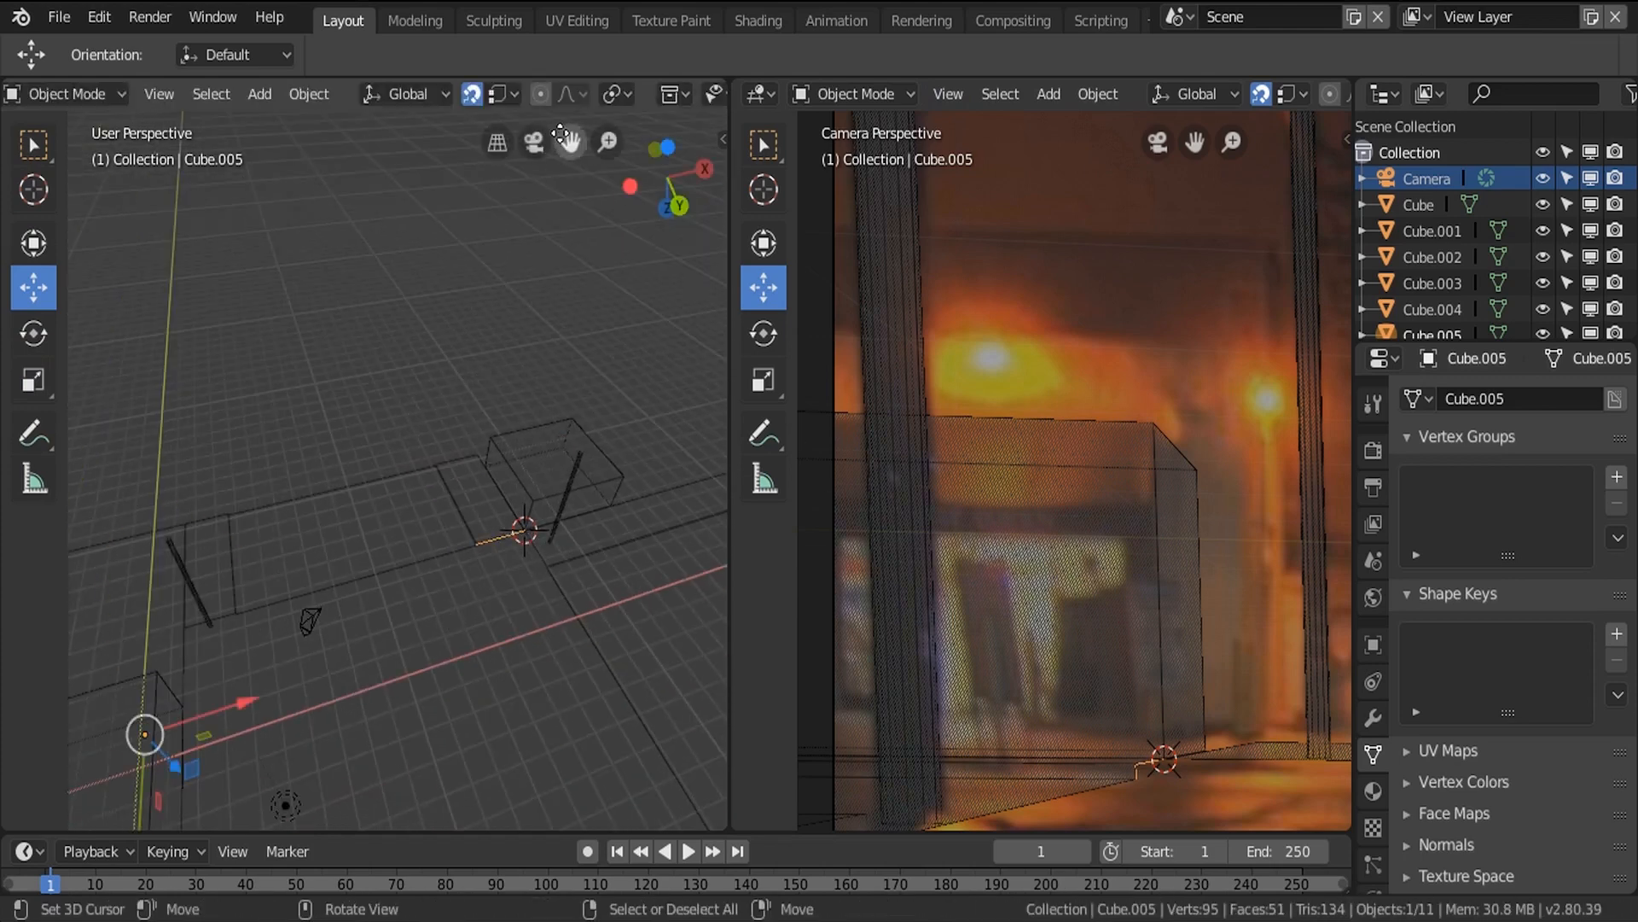
{"action": "left_click", "coordinate": [309, 91]}
{"action": "mouse_move", "coordinate": [371, 149]}
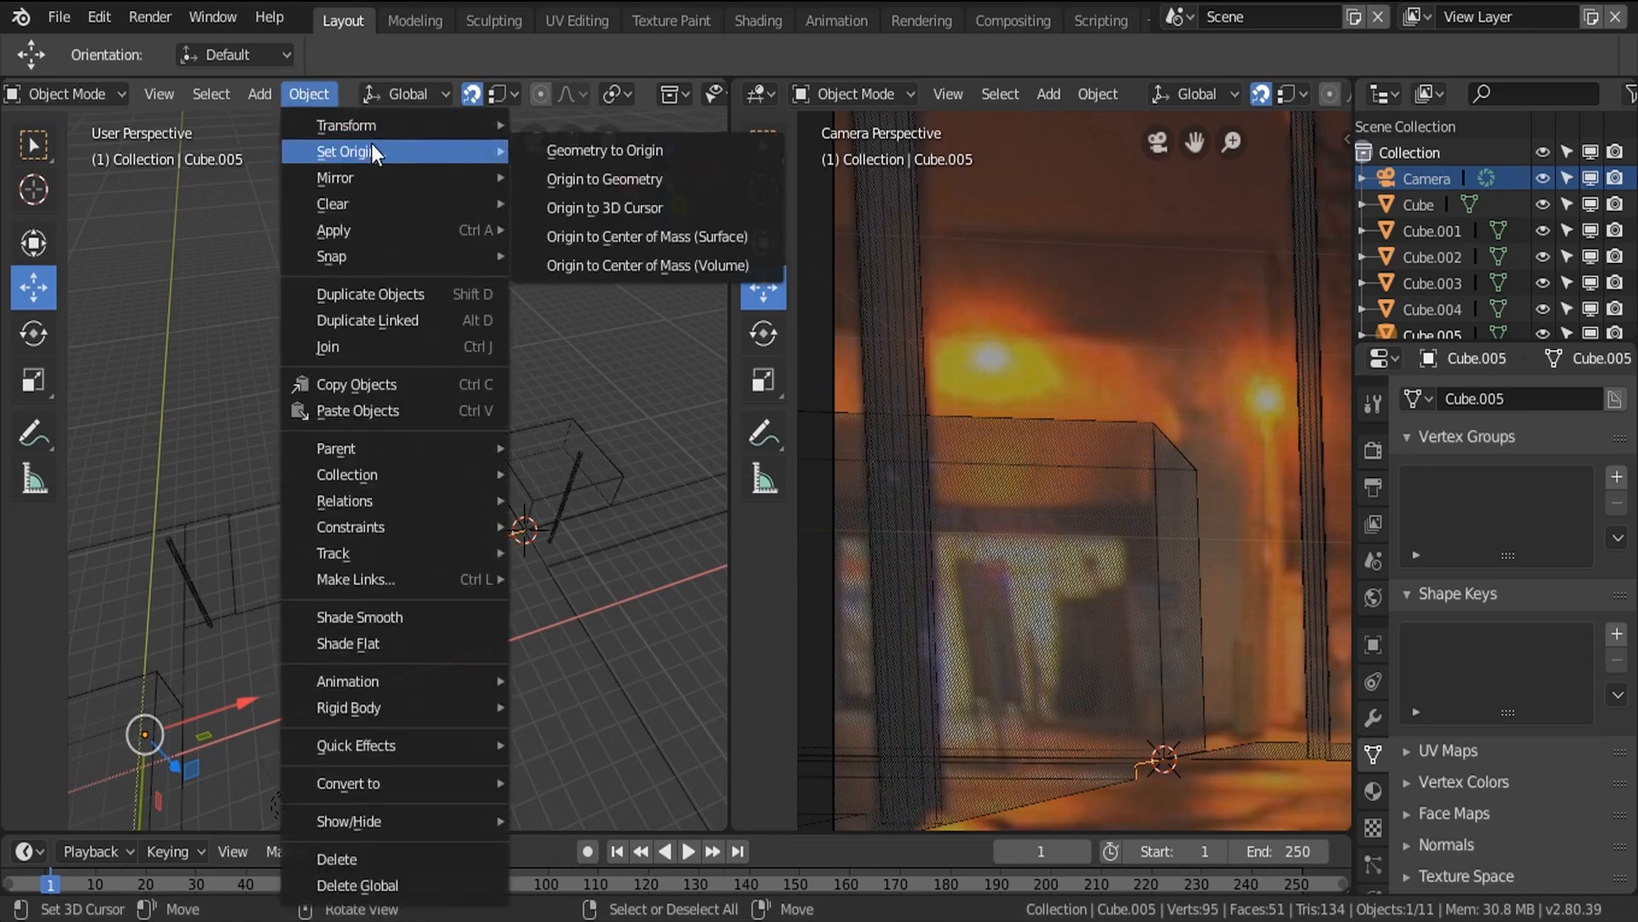
{"action": "left_click", "coordinate": [591, 207]}
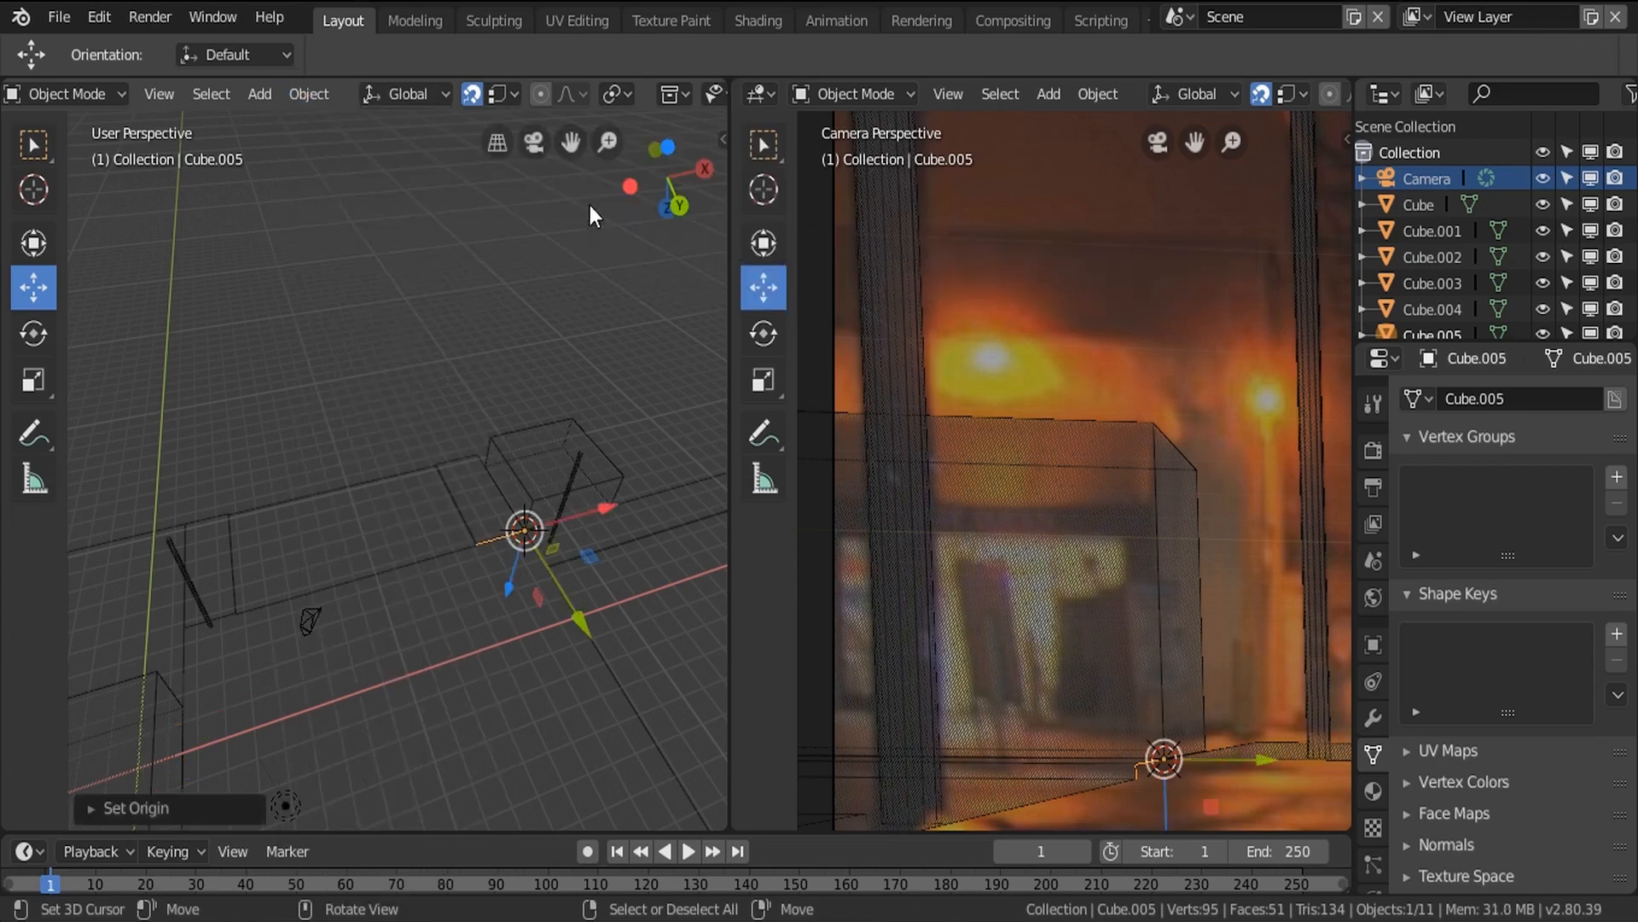
Spin the edge profile around the Z axis at the 3D cursor in 9 steps, through about 158 degrees.
{"action": "scroll", "coordinate": [527, 522], "scroll_direction": "up", "scroll_amount": 5}
{"action": "scroll", "coordinate": [512, 589], "scroll_direction": "up", "scroll_amount": 3}
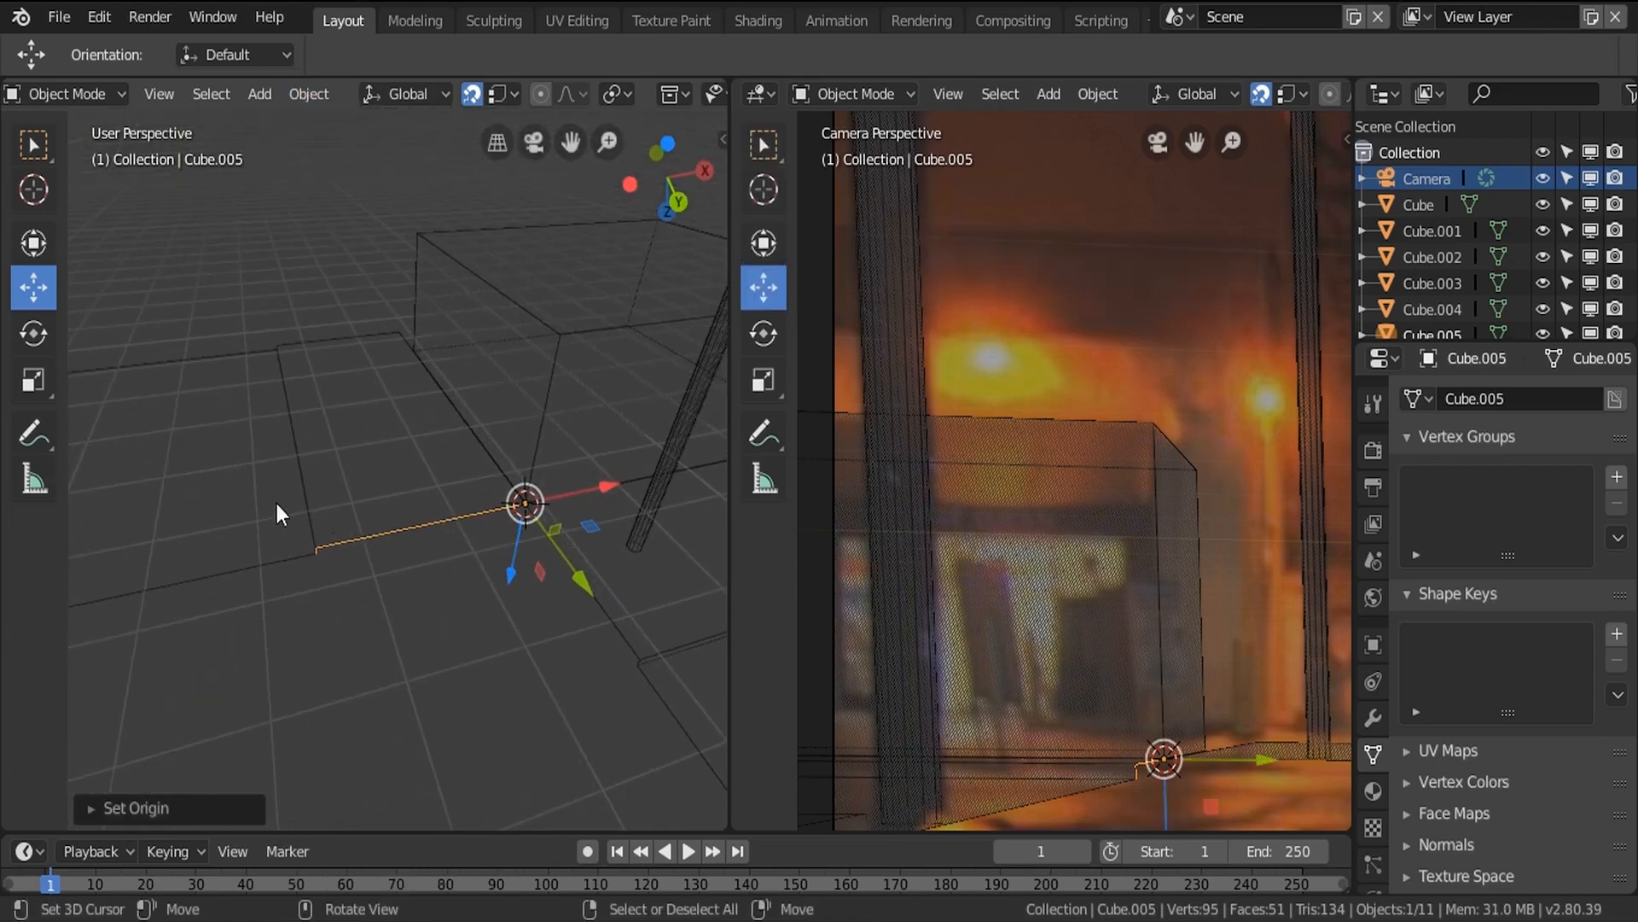
{"action": "key", "text": "Tab"}
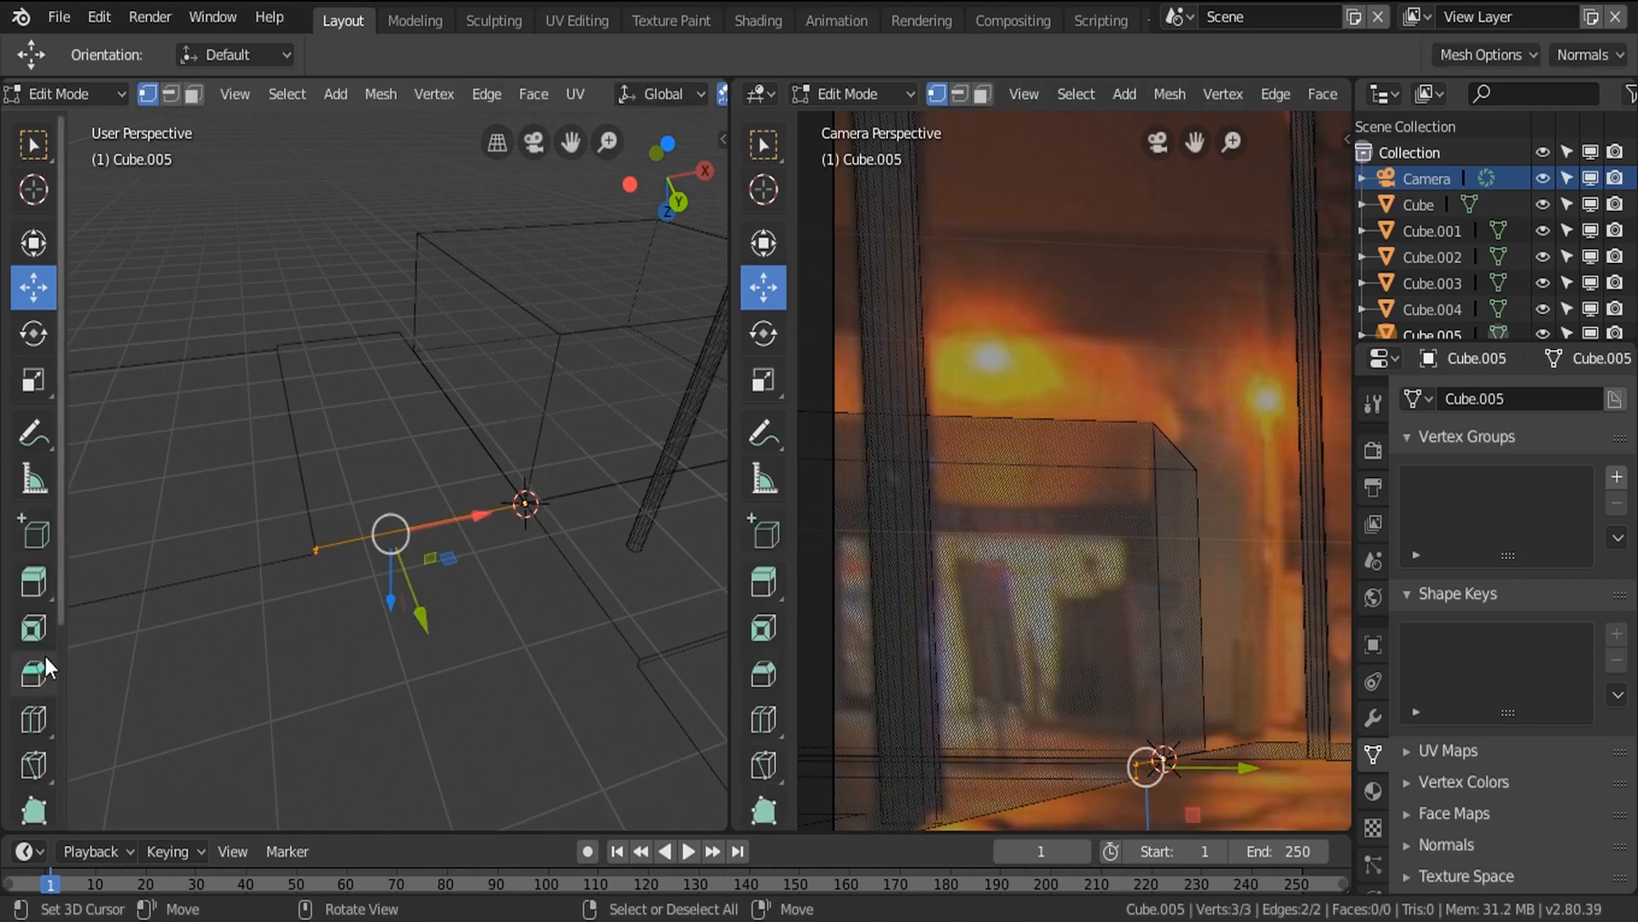
{"action": "scroll", "coordinate": [44, 657], "scroll_direction": "down", "scroll_amount": 4}
{"action": "left_click", "coordinate": [36, 650]}
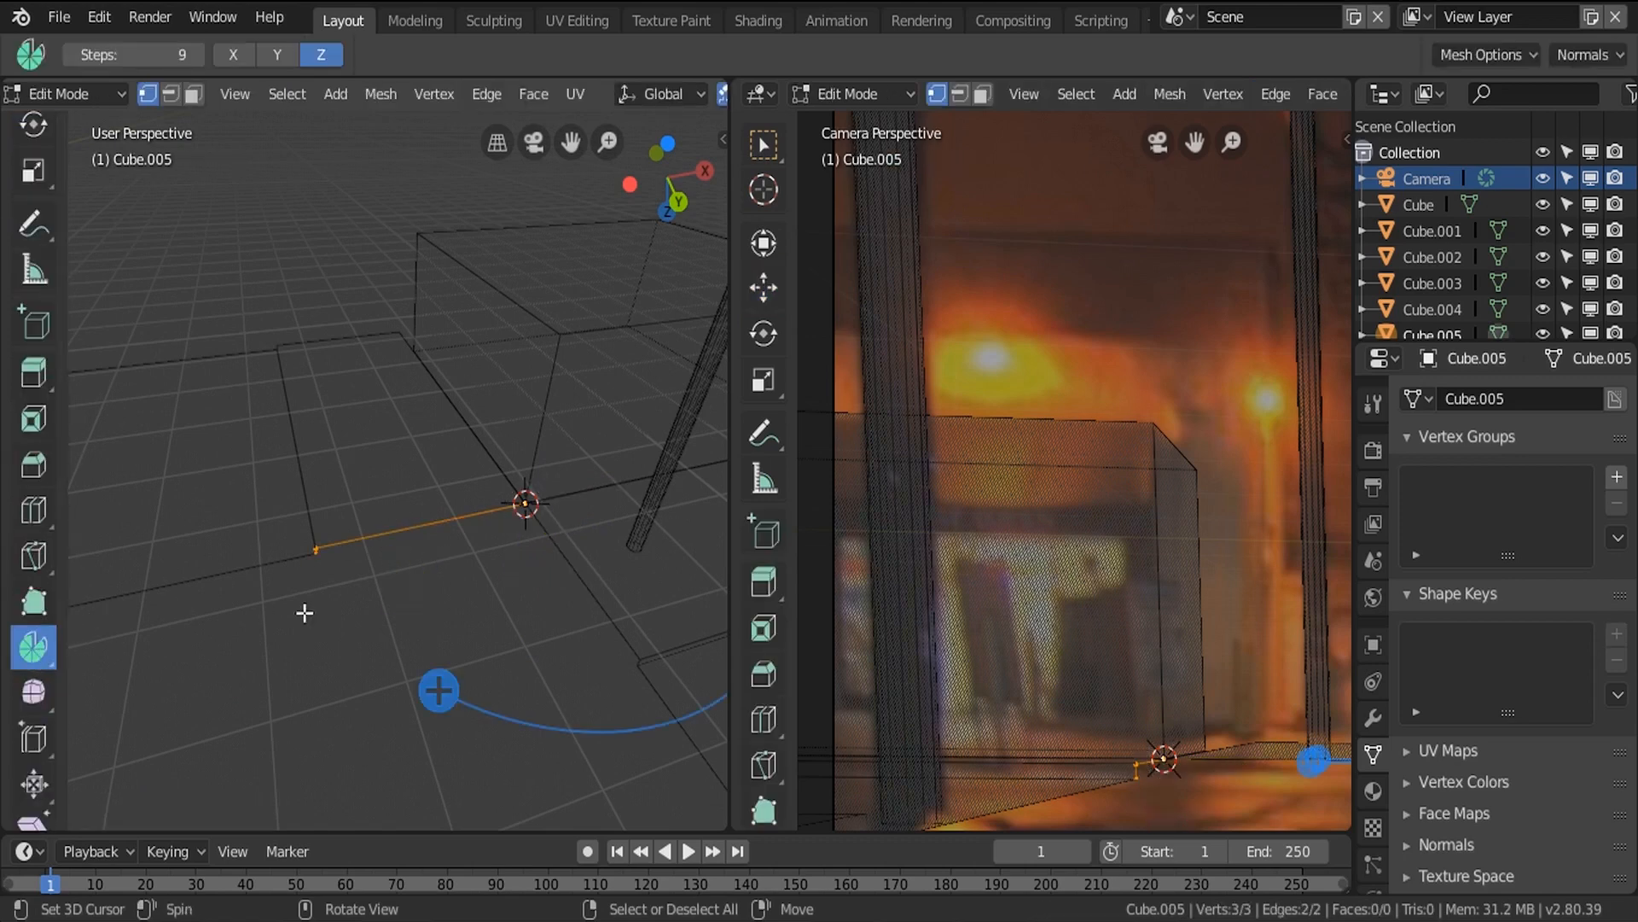
{"action": "scroll", "coordinate": [280, 578], "scroll_direction": "down", "scroll_amount": 2}
{"action": "left_click_drag", "start_coordinate": [314, 724], "coordinate": [764, 653]}
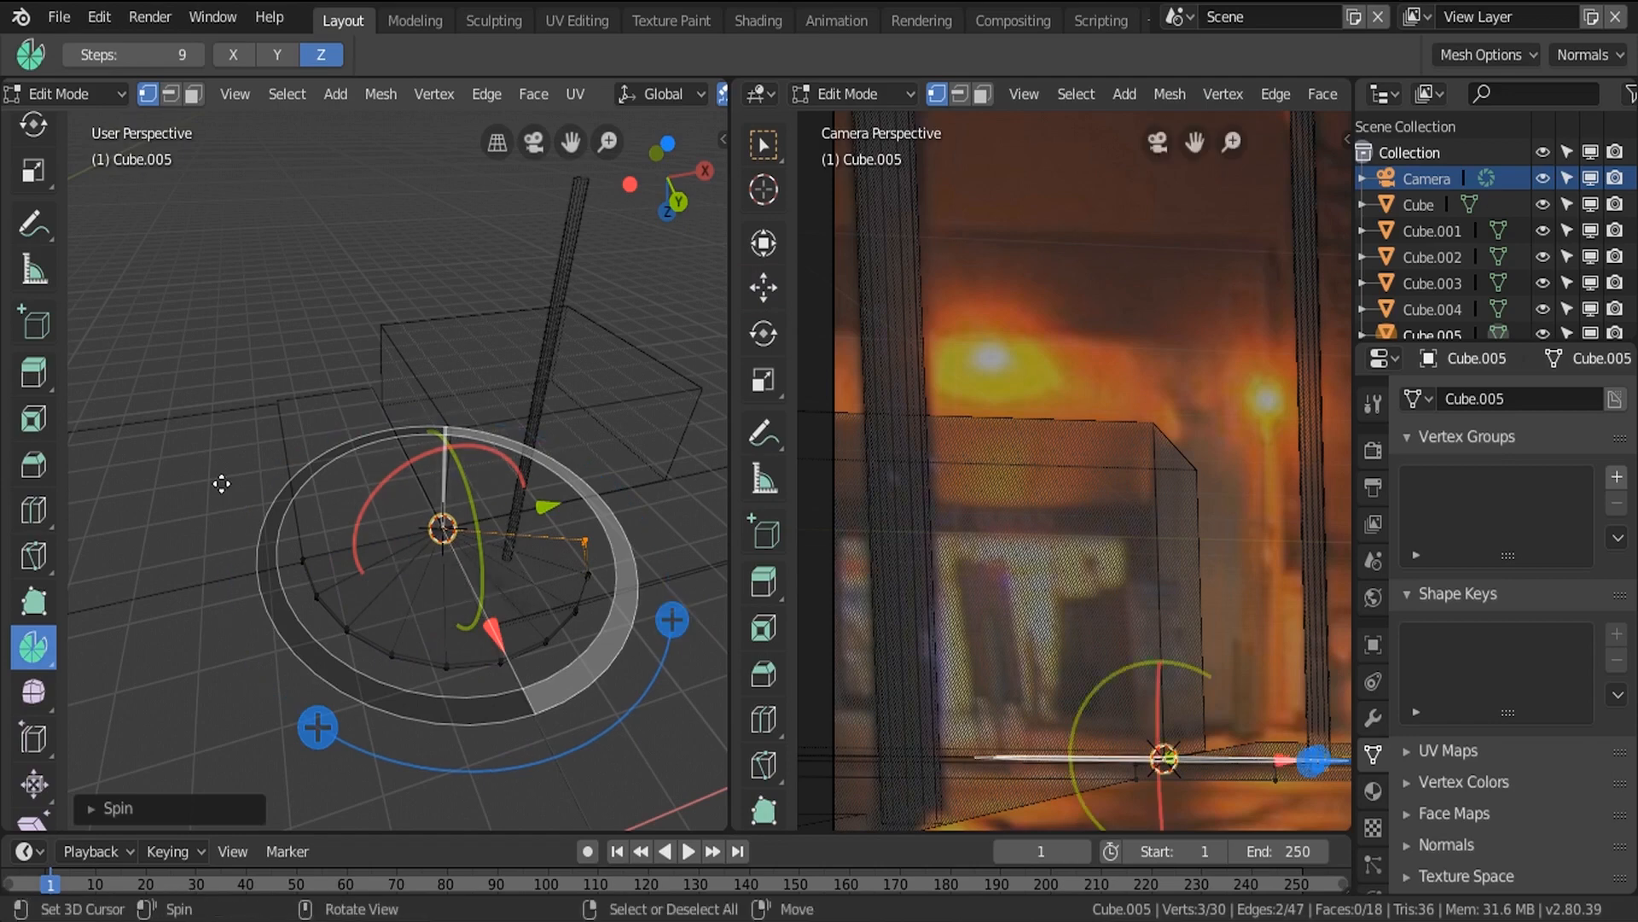
Set the angle of the rounded corner's spin to -90 degrees, keeping 9 steps.
{"action": "scroll", "coordinate": [487, 398], "scroll_direction": "down", "scroll_amount": 3}
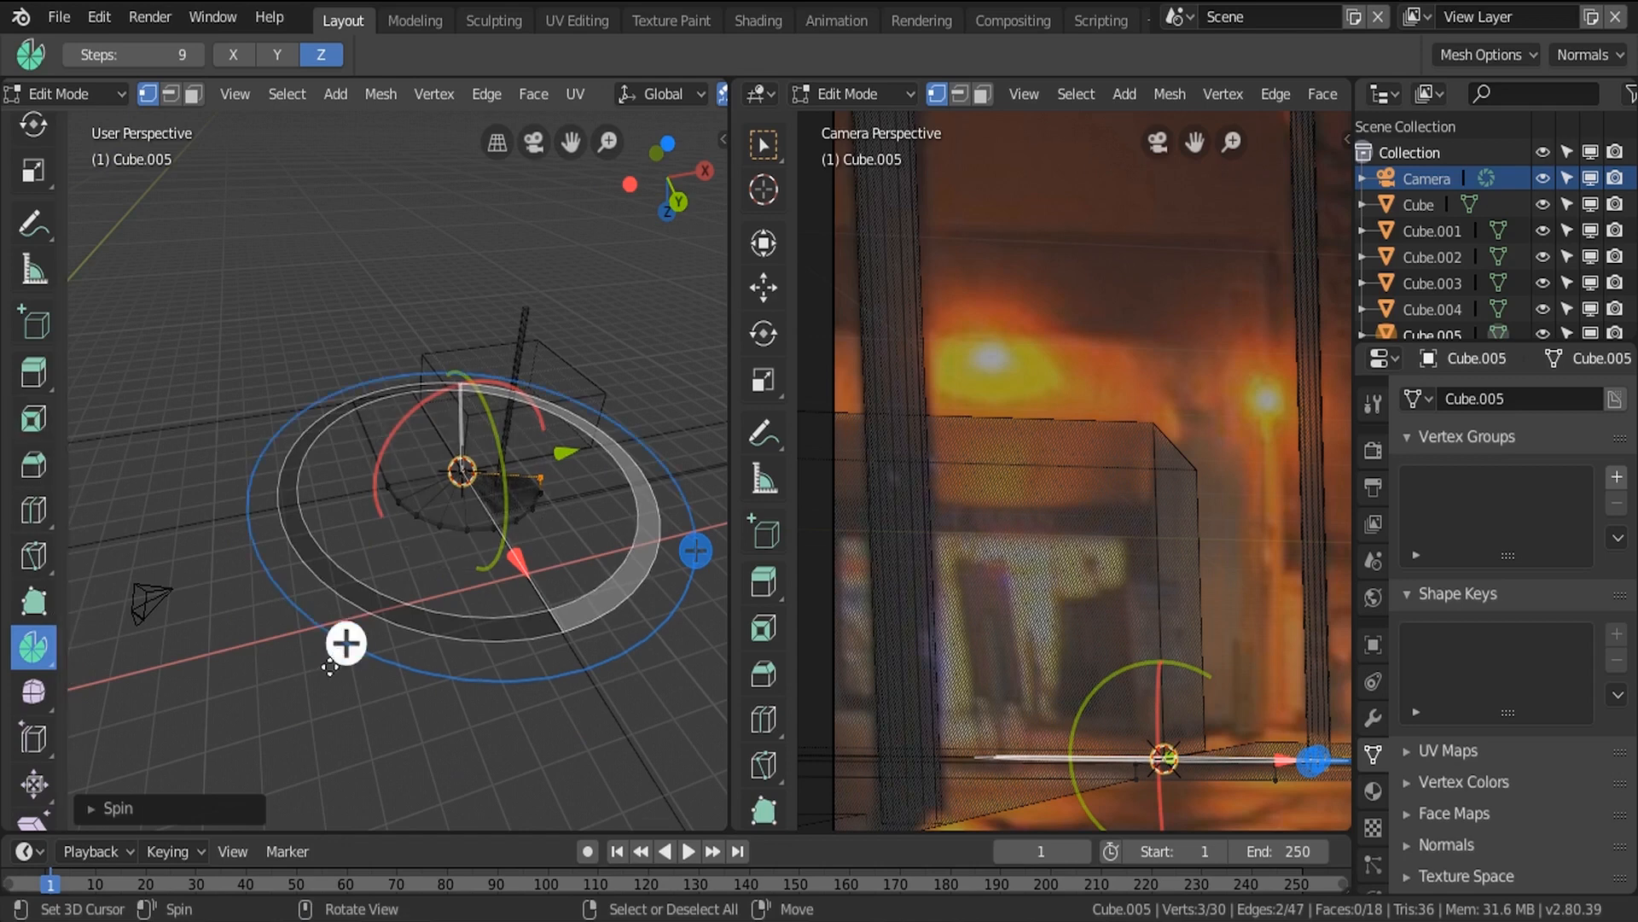
{"action": "left_click", "coordinate": [90, 806]}
{"action": "left_click", "coordinate": [321, 581]}
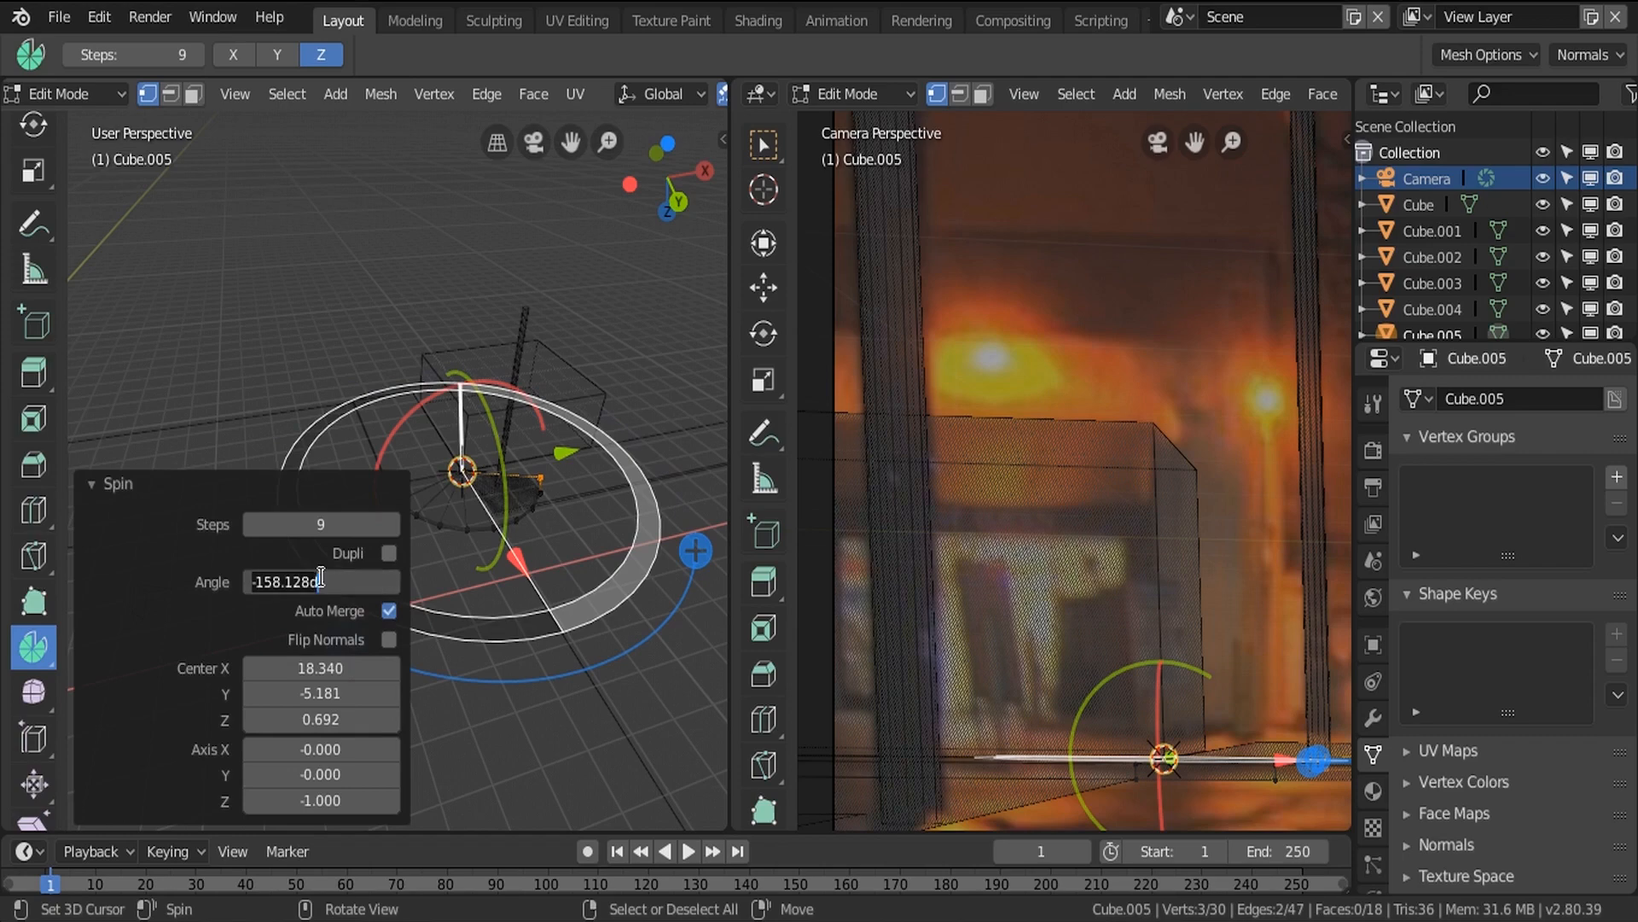
{"action": "type", "text": "-90"}
{"action": "key", "text": "Return"}
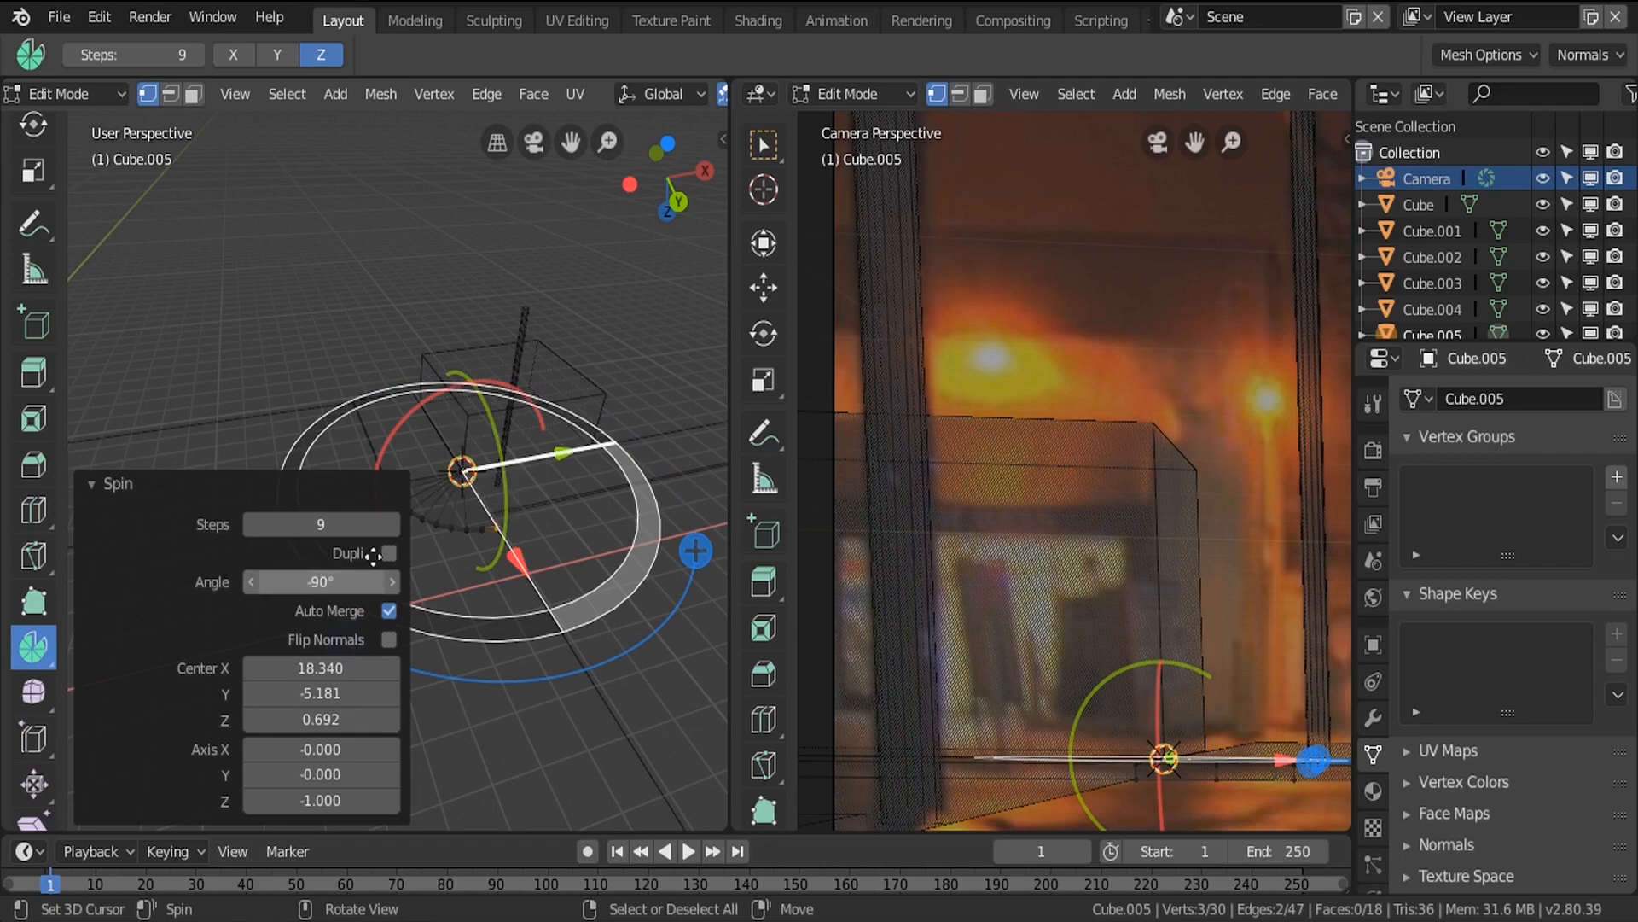
{"action": "middle_click_drag", "start_coordinate": [373, 556], "coordinate": [379, 557]}
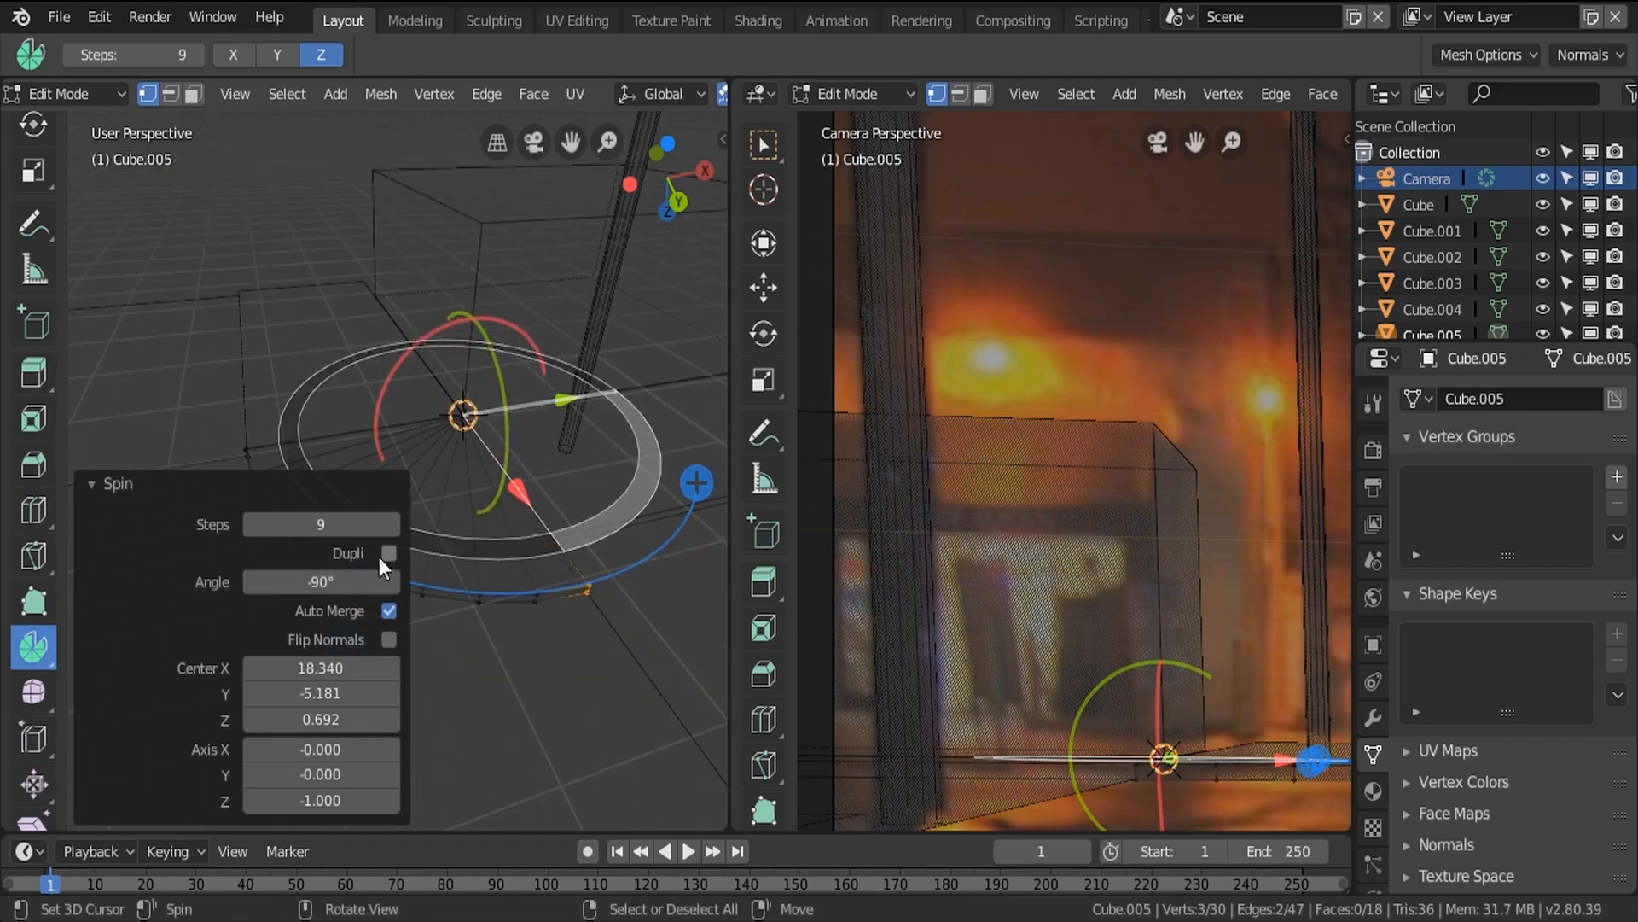
{"action": "left_click", "coordinate": [319, 524]}
{"action": "left_click", "coordinate": [89, 488]}
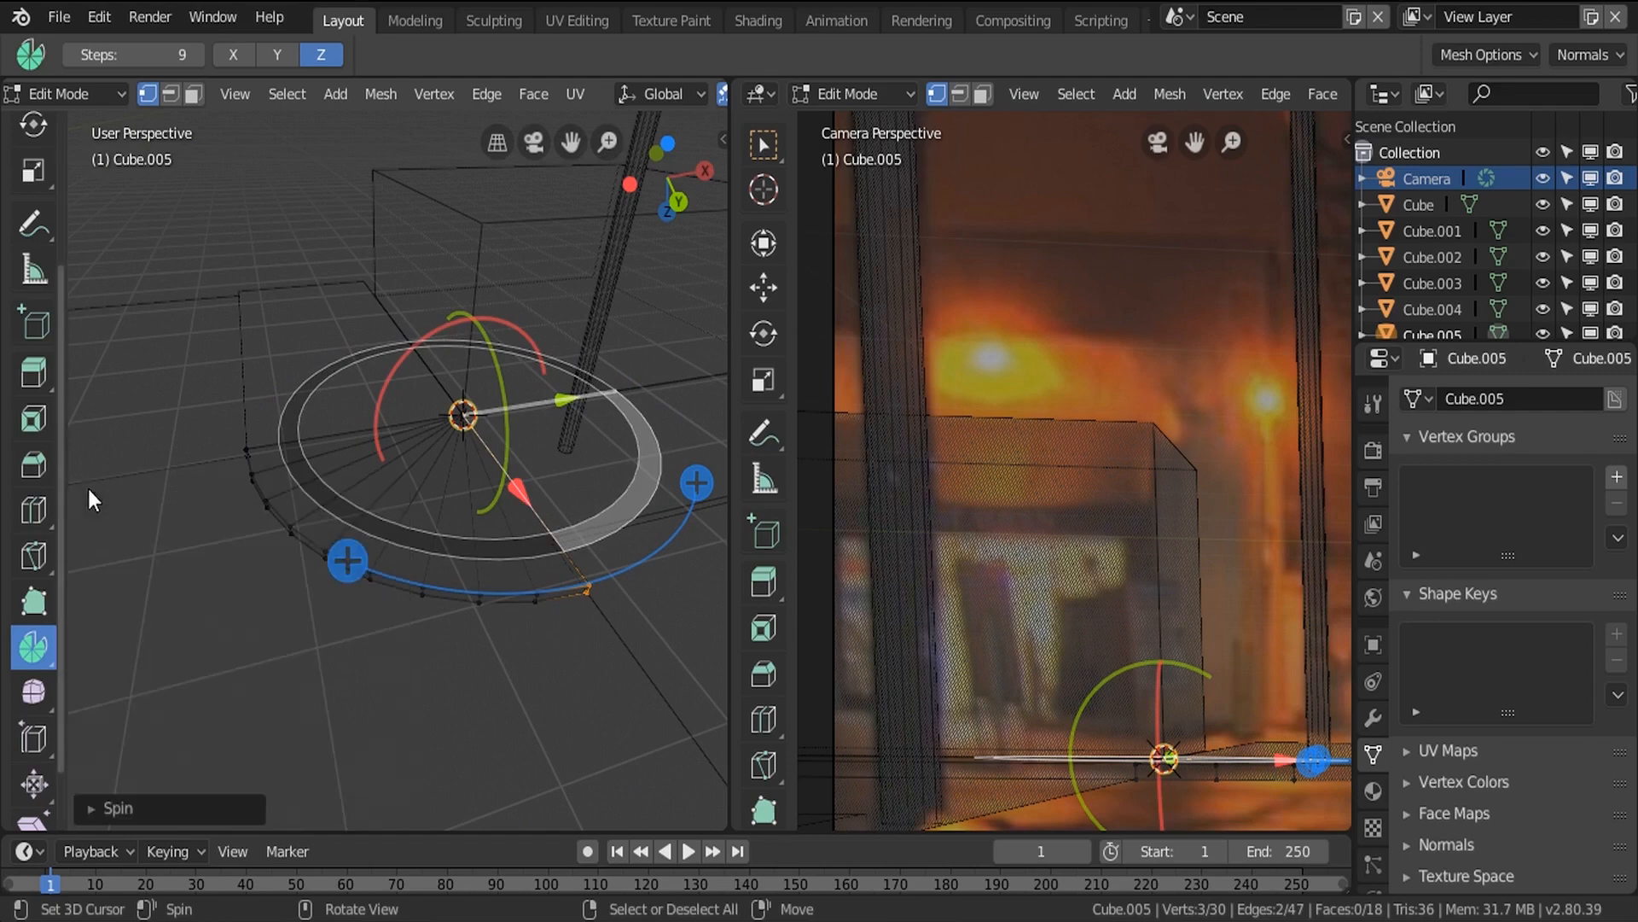
Return to object mode, clear the selection and select the long sidewalk slab leading to the storefront corner.
{"action": "key", "text": "Tab"}
{"action": "scroll", "coordinate": [412, 483], "scroll_direction": "down", "scroll_amount": 4}
{"action": "middle_click_drag", "start_coordinate": [413, 483], "coordinate": [353, 555]}
{"action": "key", "text": "alt+a"}
{"action": "middle_click_drag", "start_coordinate": [543, 453], "coordinate": [510, 399]}
{"action": "left_click", "coordinate": [508, 390]}
{"action": "key", "text": "Tab"}
{"action": "key", "text": "Tab"}
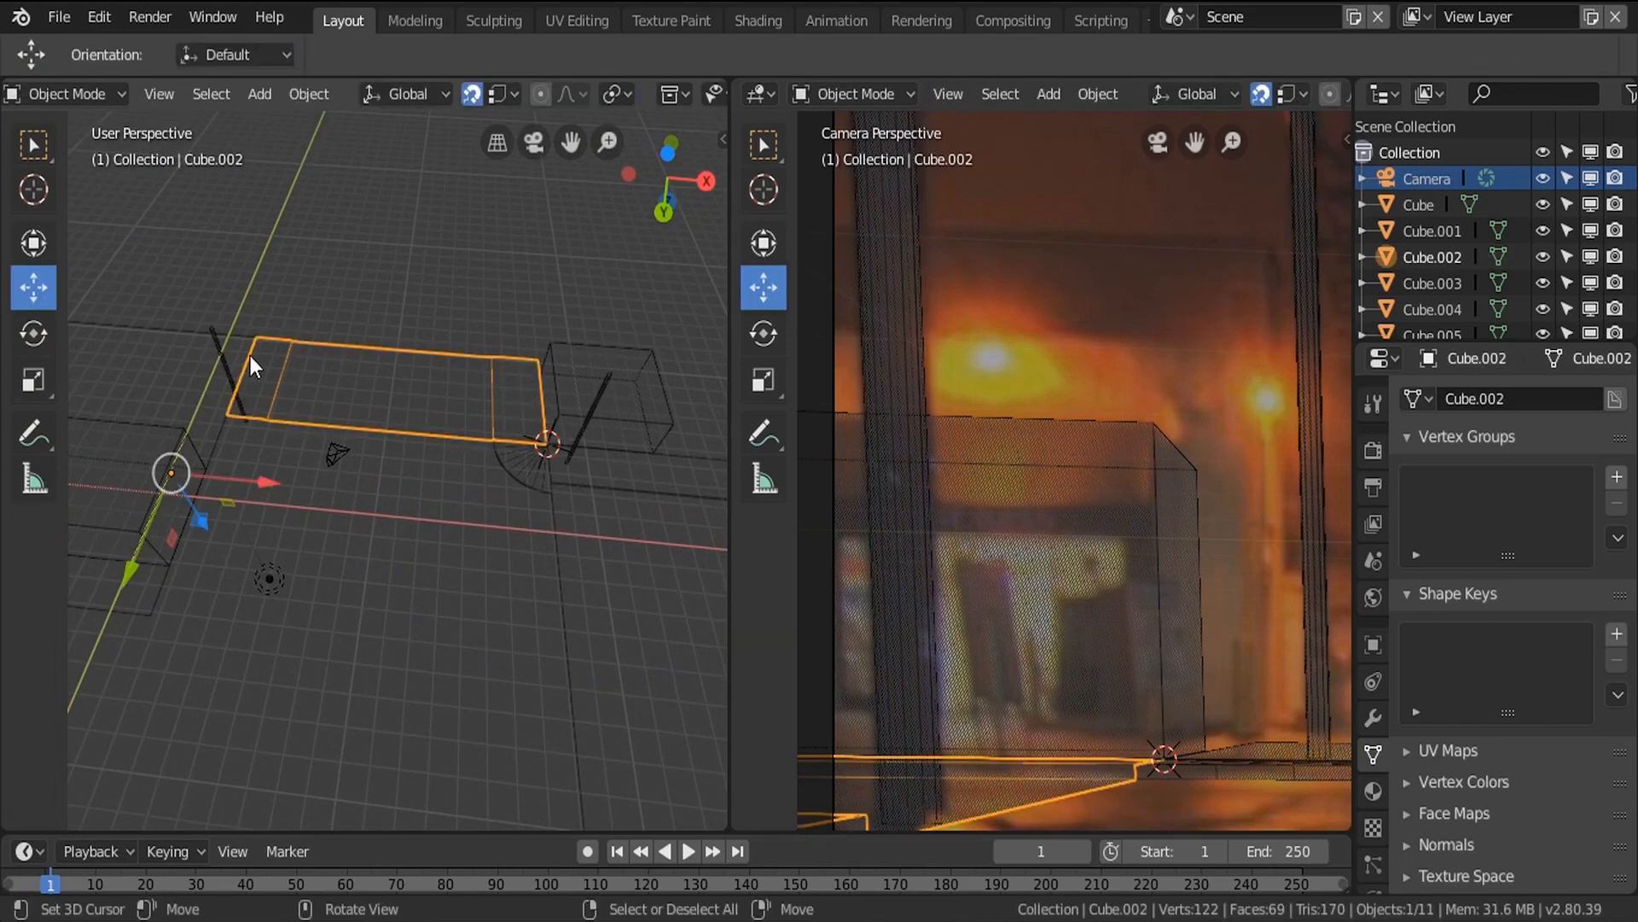
Add a centered loop cut across the long sidewalk slab leading to the storefront corner.
{"action": "middle_click_drag", "start_coordinate": [230, 356], "coordinate": [529, 411]}
{"action": "scroll", "coordinate": [529, 412], "scroll_direction": "down", "scroll_amount": 4}
{"action": "right_click", "coordinate": [495, 425]}
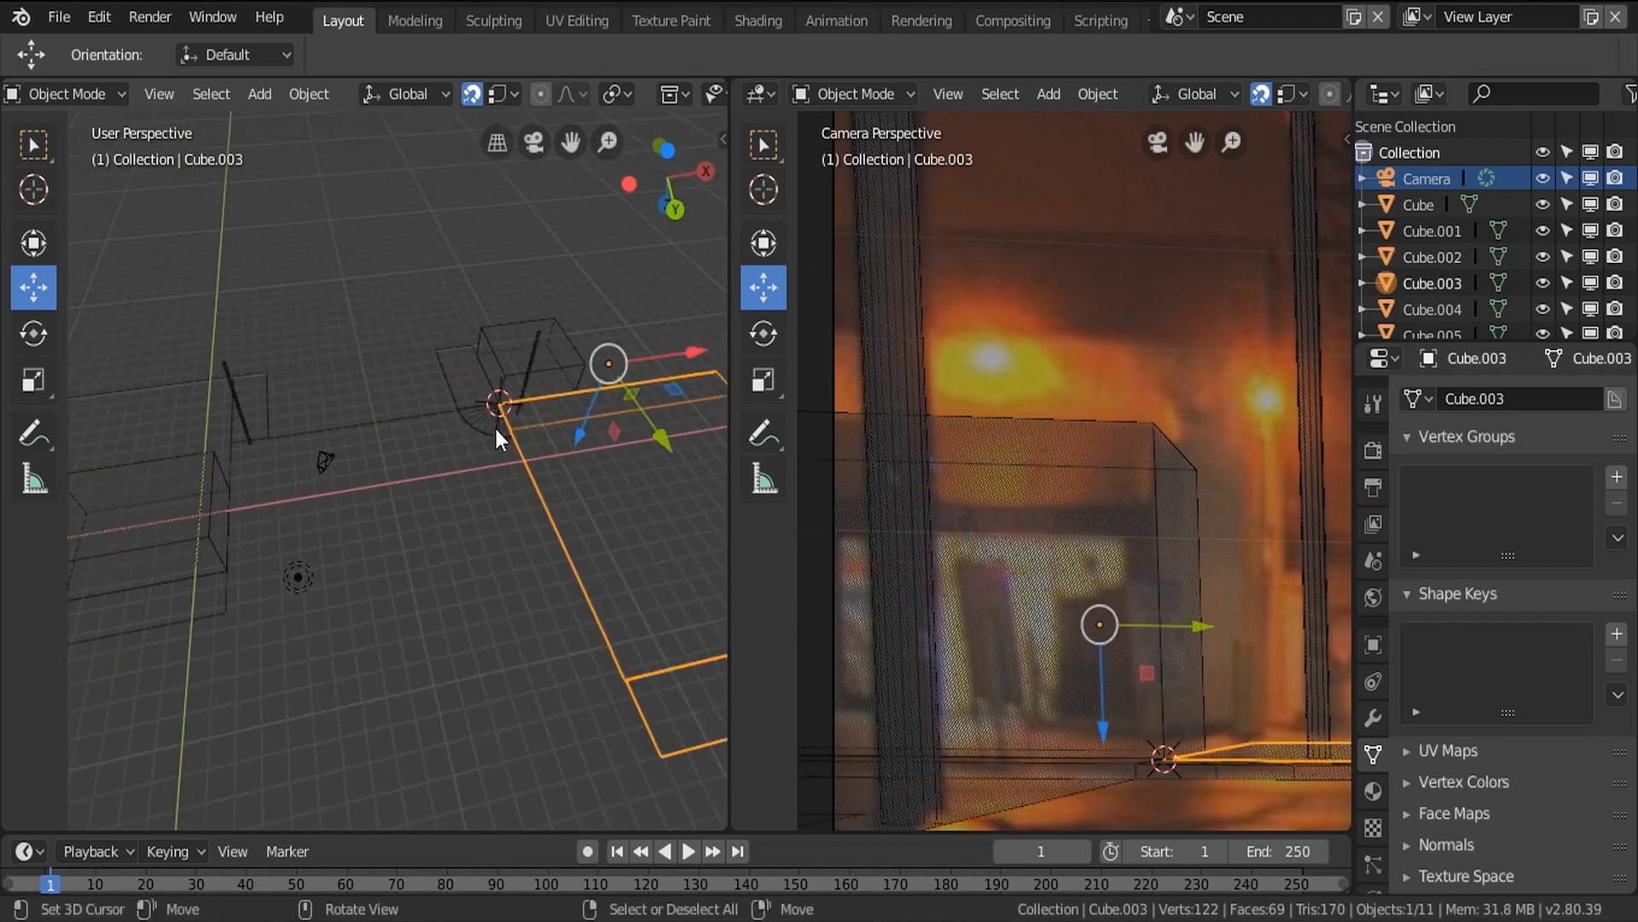
{"action": "right_click", "coordinate": [430, 380]}
{"action": "key", "text": "Tab"}
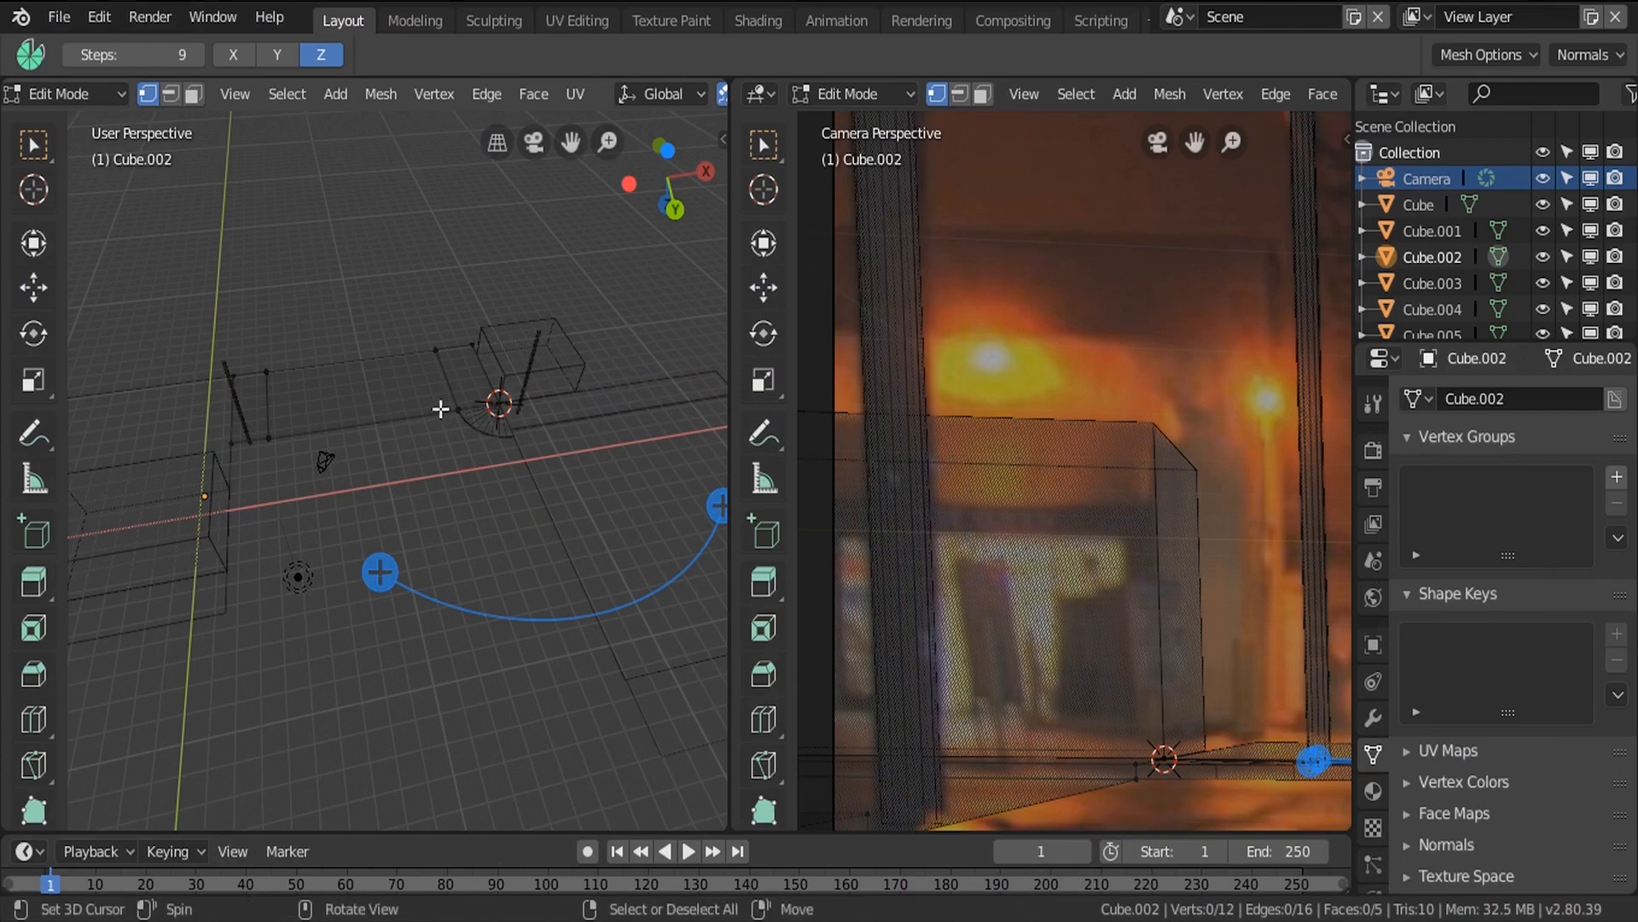
{"action": "key", "text": "ctrl+r"}
{"action": "left_click", "coordinate": [380, 439]}
{"action": "right_click", "coordinate": [380, 440]}
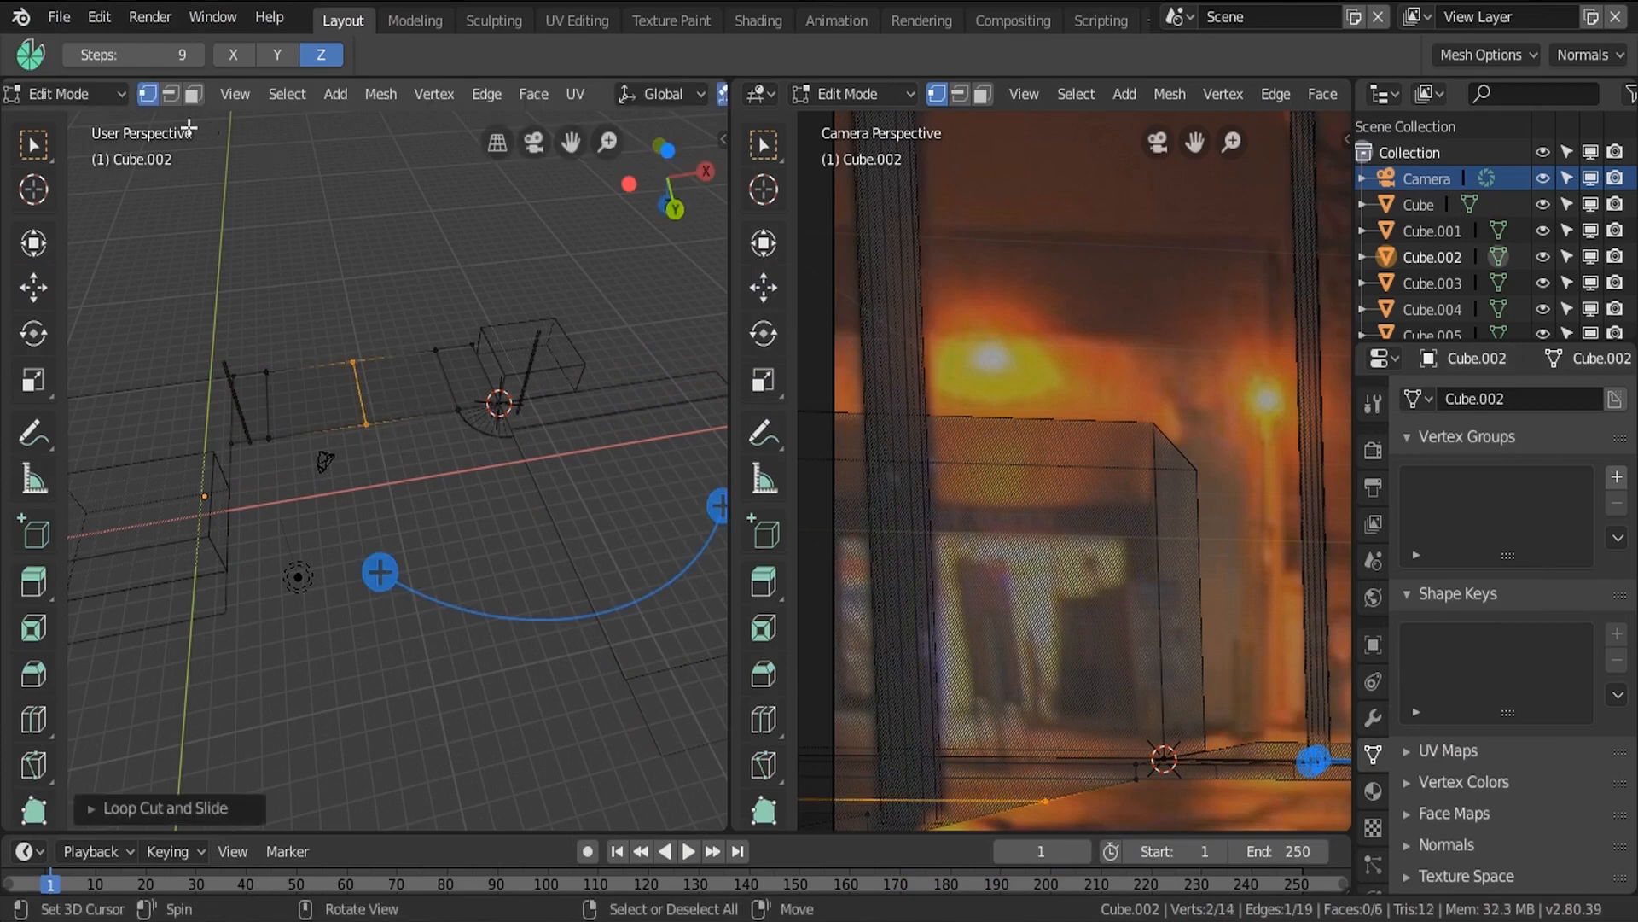
Delete the faces of the slab's half farther from the storefront, using face select mode.
{"action": "left_click", "coordinate": [194, 94]}
{"action": "key", "text": "c"}
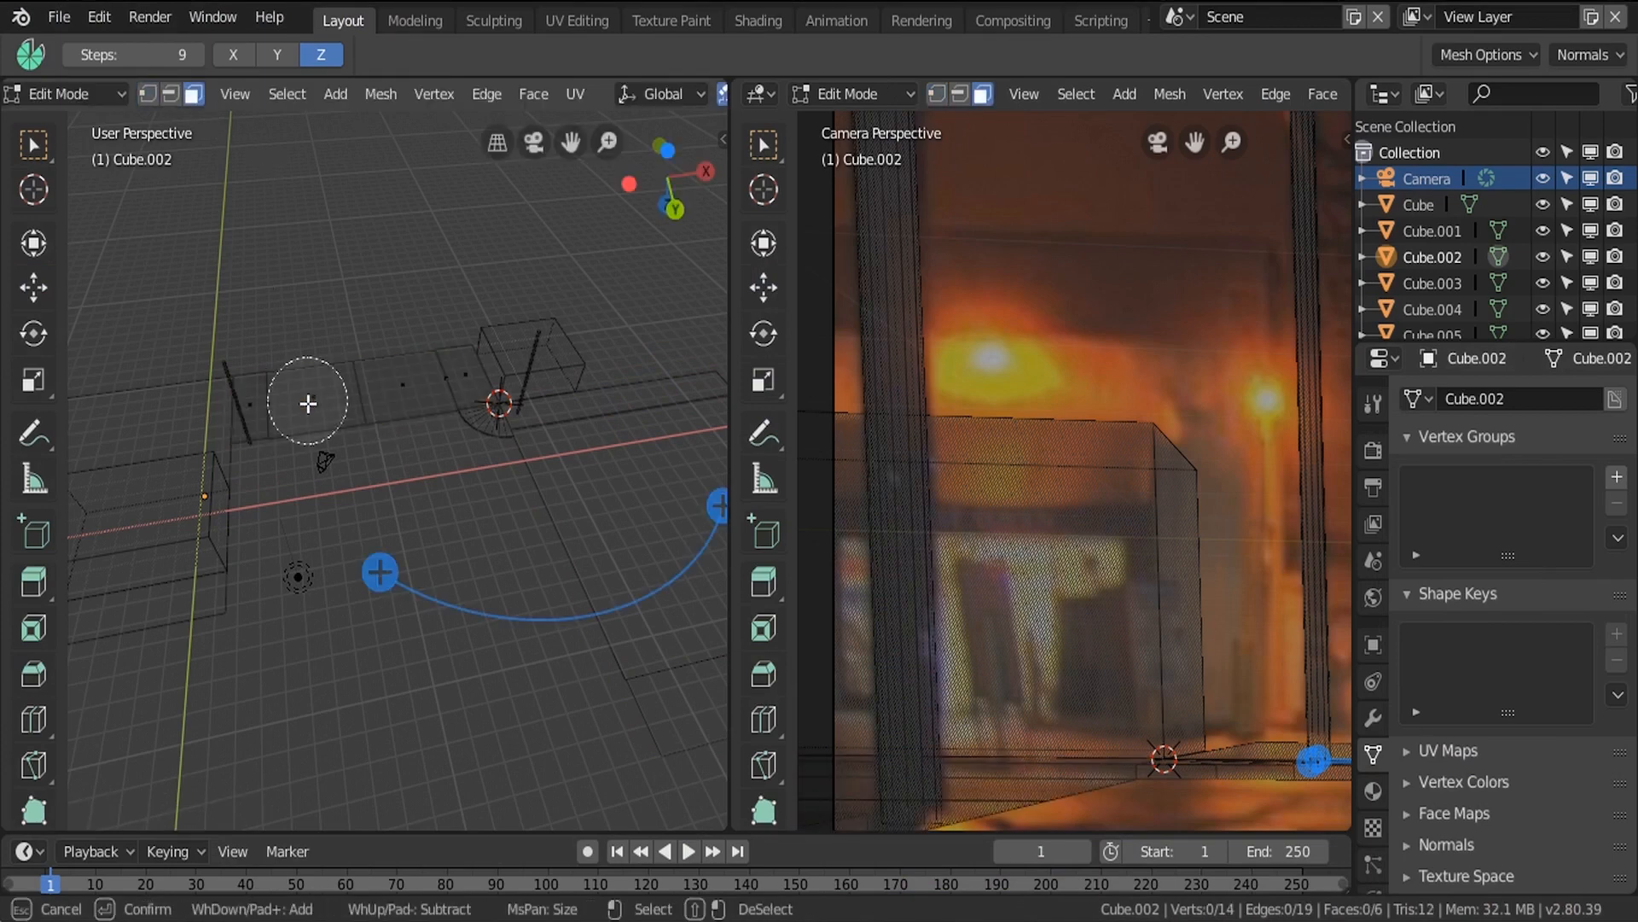
{"action": "left_click_drag", "start_coordinate": [311, 403], "coordinate": [257, 416]}
{"action": "right_click", "coordinate": [257, 415]}
{"action": "key", "text": "x"}
{"action": "left_click", "coordinate": [193, 472]}
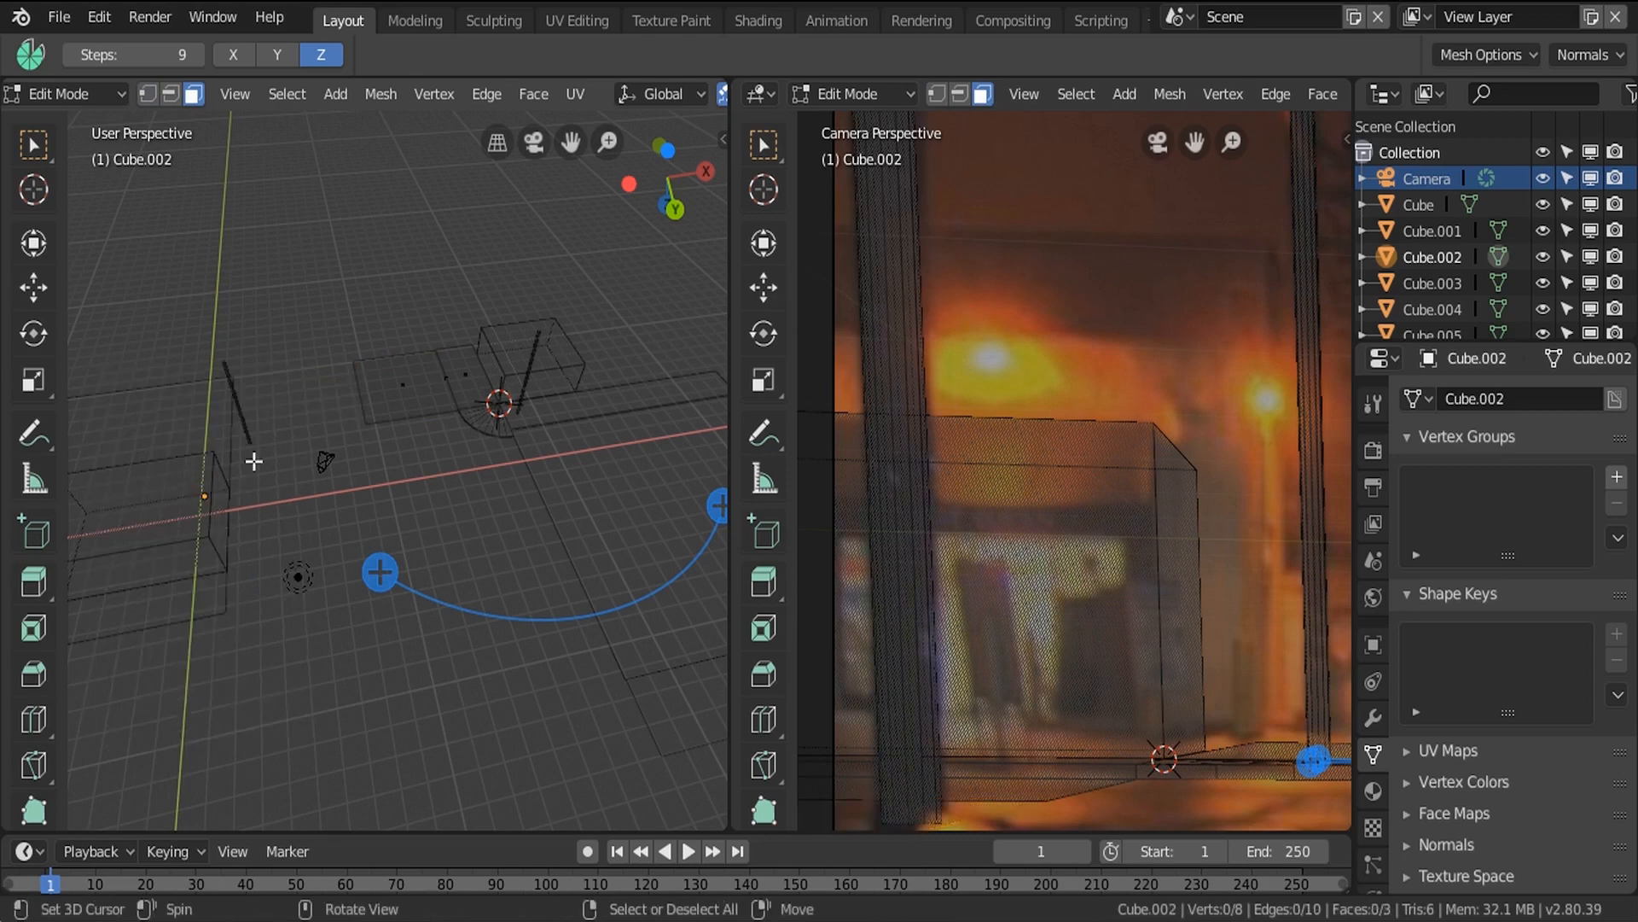
Duplicate the remaining half of the sidewalk slab in place and mirror the copy along the X axis.
{"action": "key", "text": "l"}
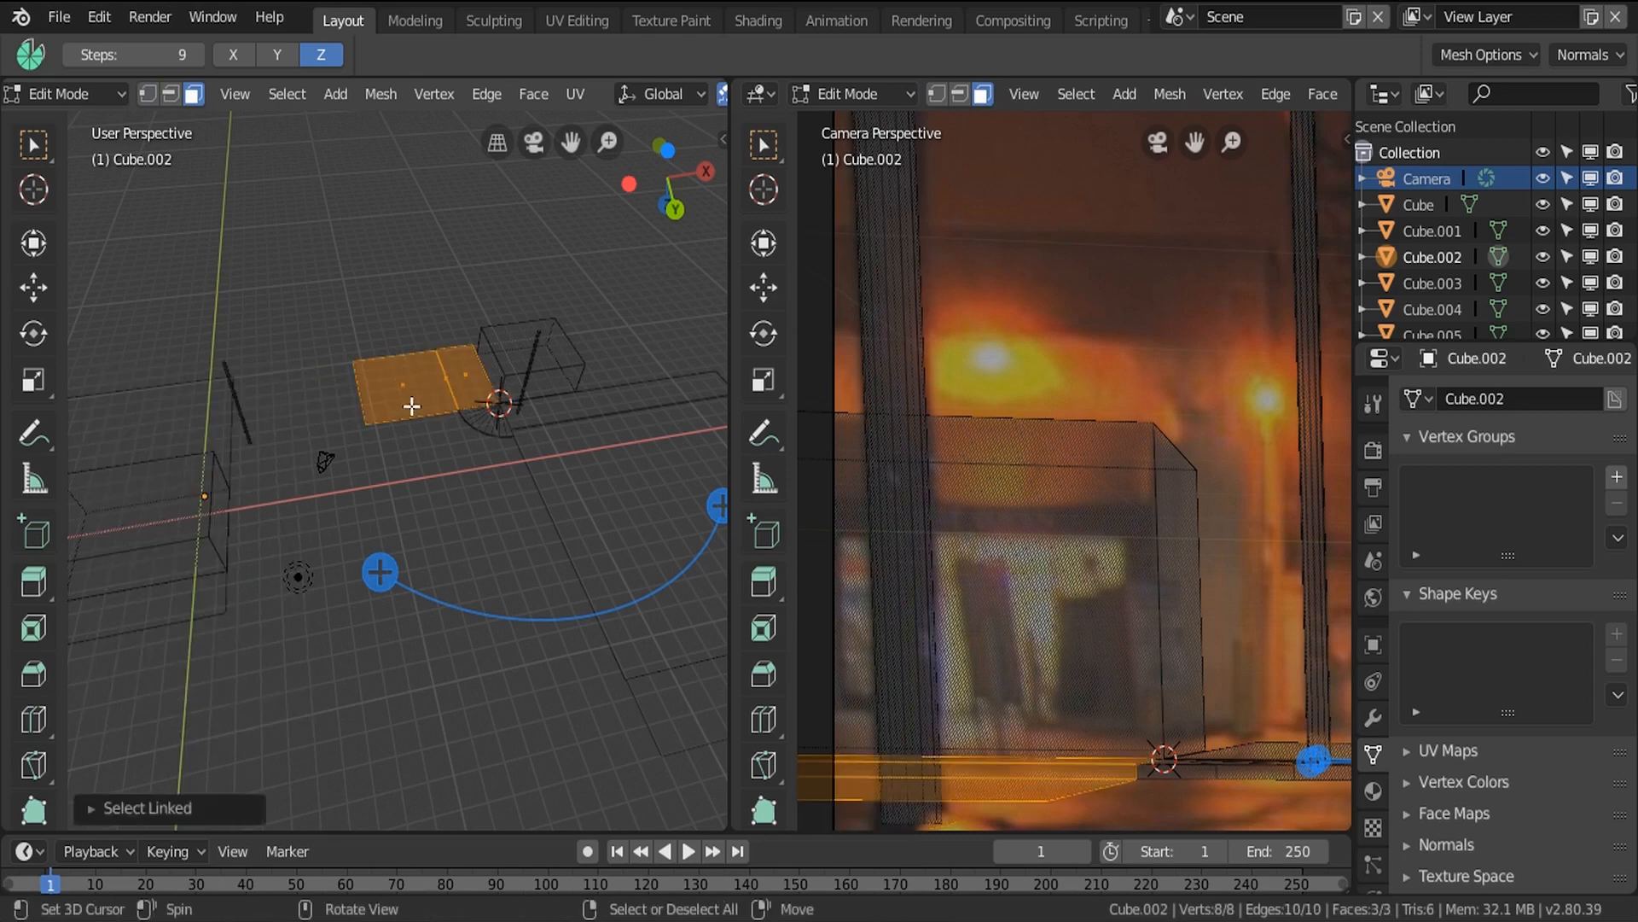
{"action": "key", "text": "shift+d"}
{"action": "right_click", "coordinate": [438, 478]}
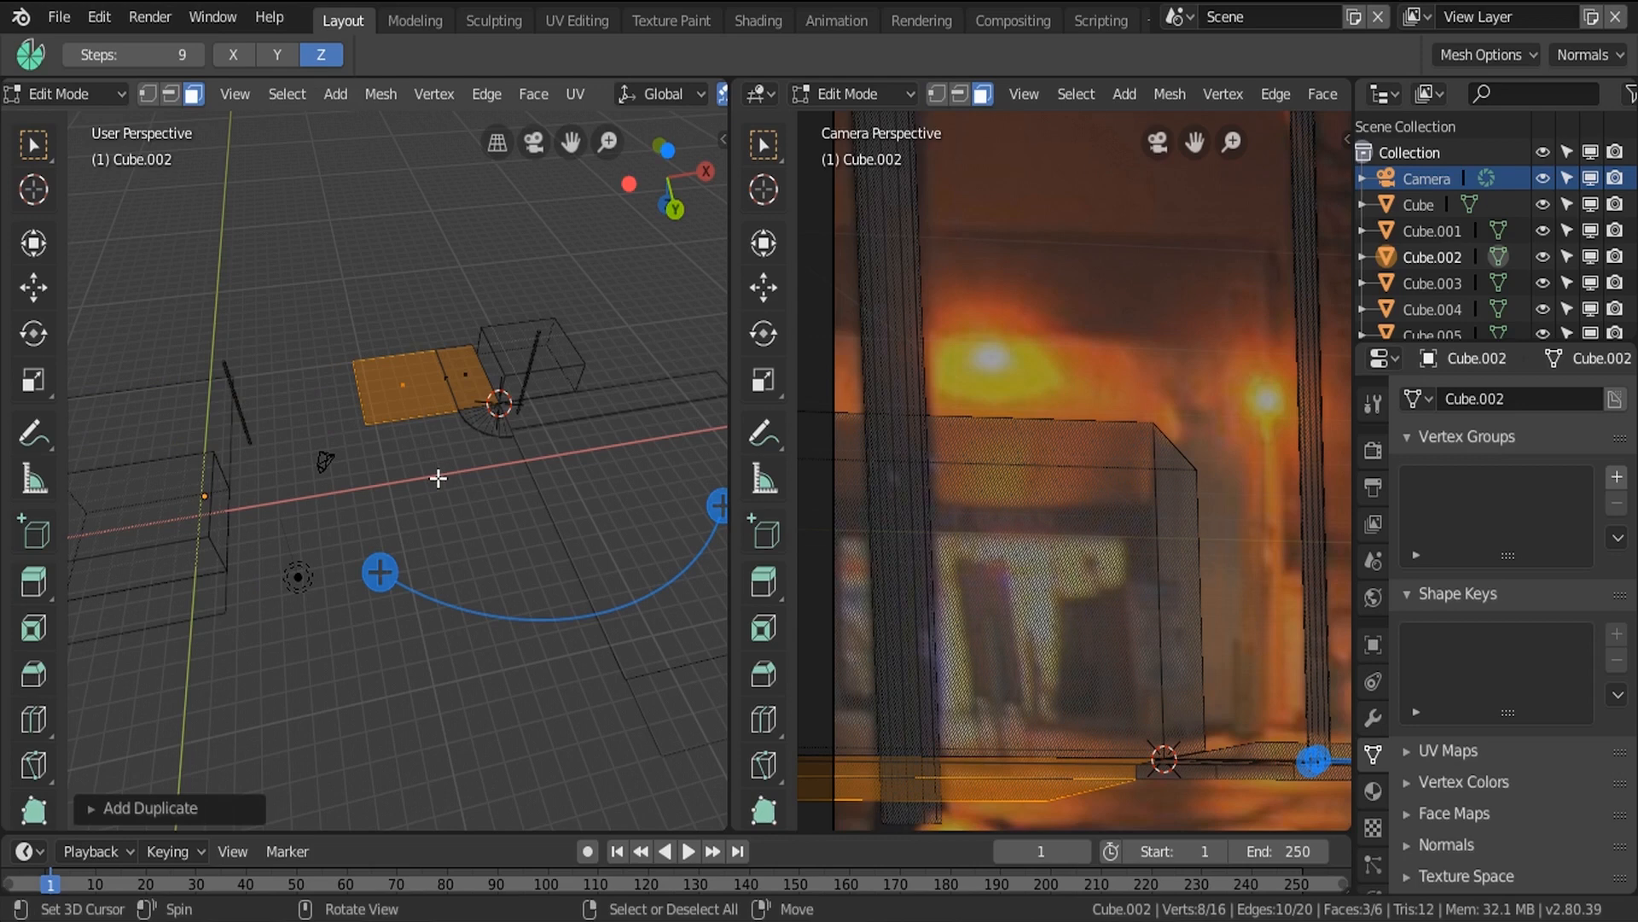
{"action": "key", "text": "s"}
{"action": "key", "text": "x"}
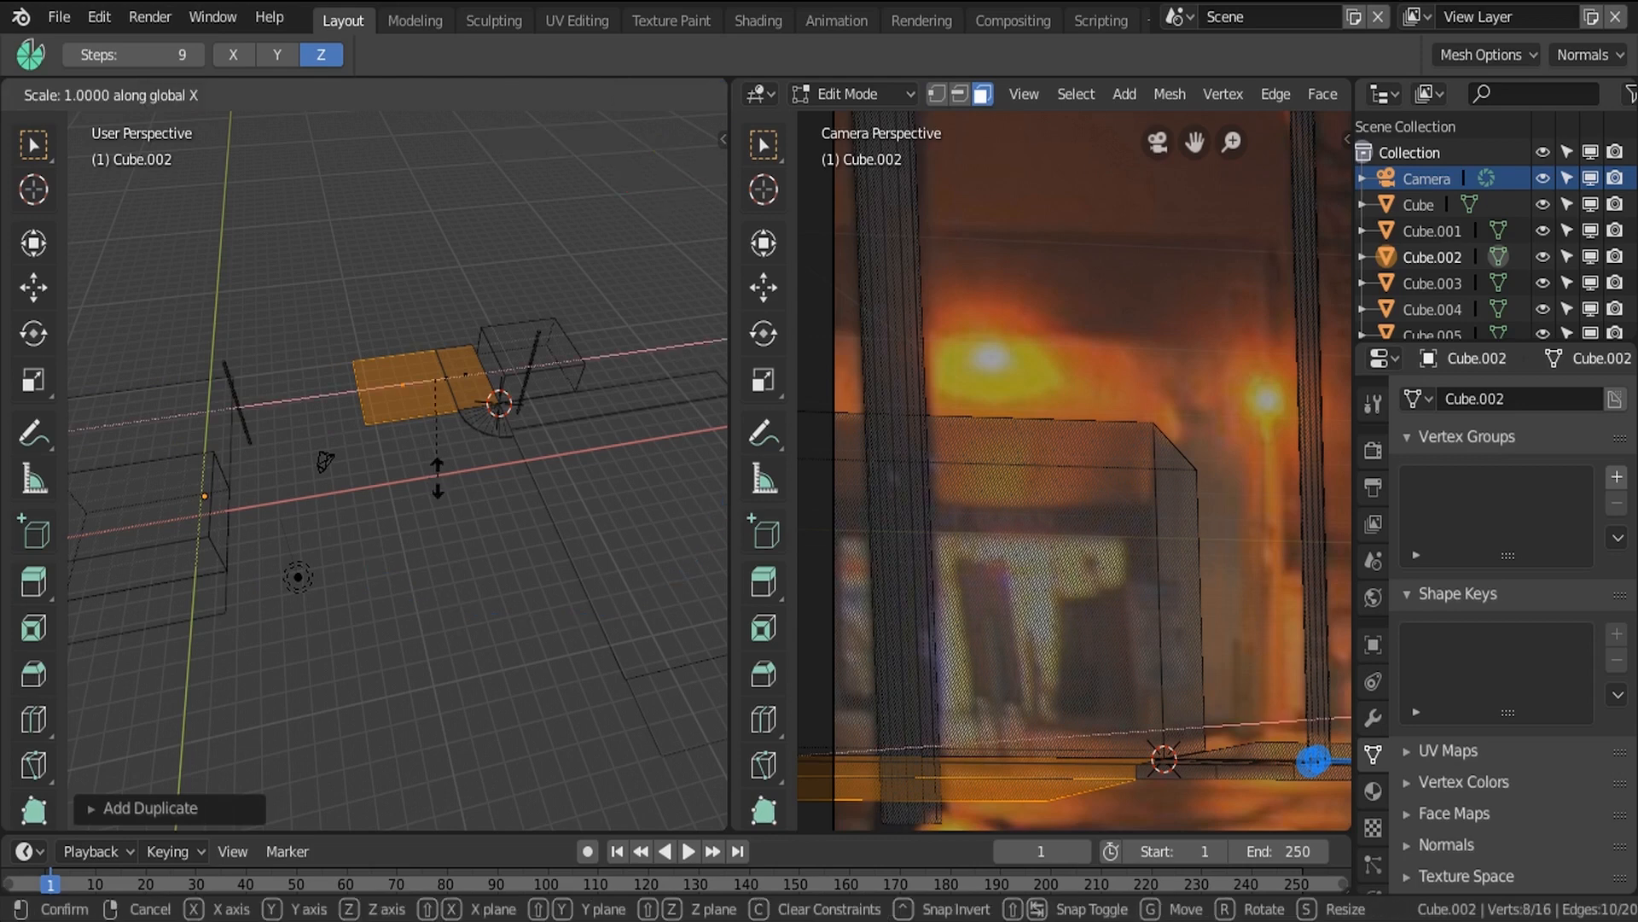
{"action": "key", "text": "Return"}
Move the mirrored half so its open edge meets the cut edge of the original half.
{"action": "key", "text": "g"}
{"action": "key", "text": "y"}
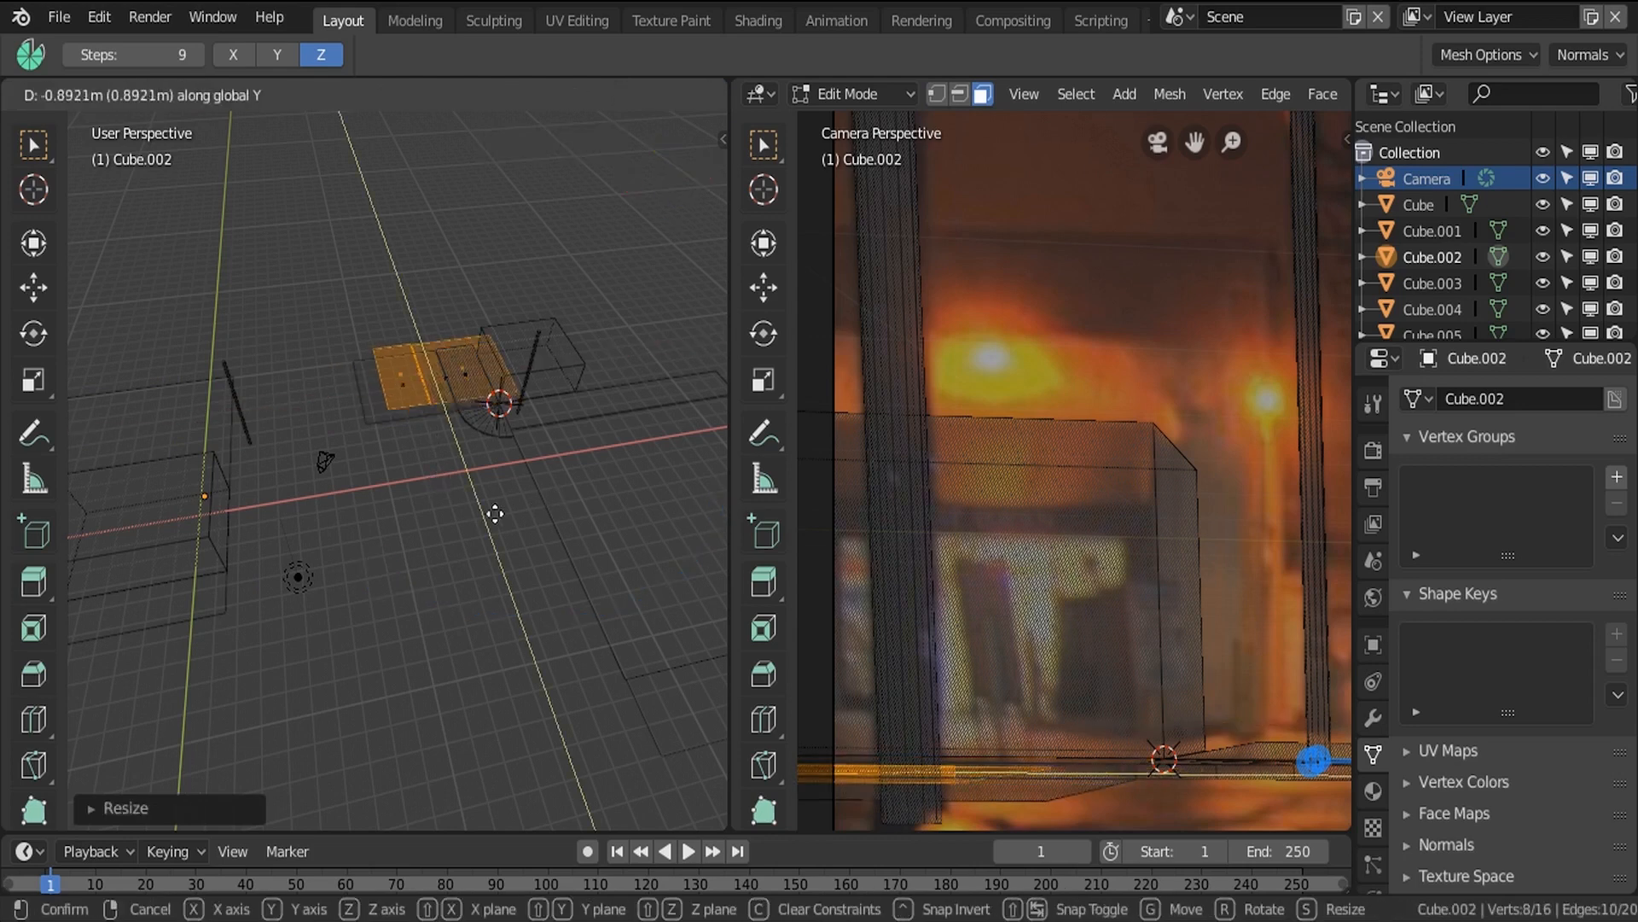
{"action": "left_click", "coordinate": [350, 536]}
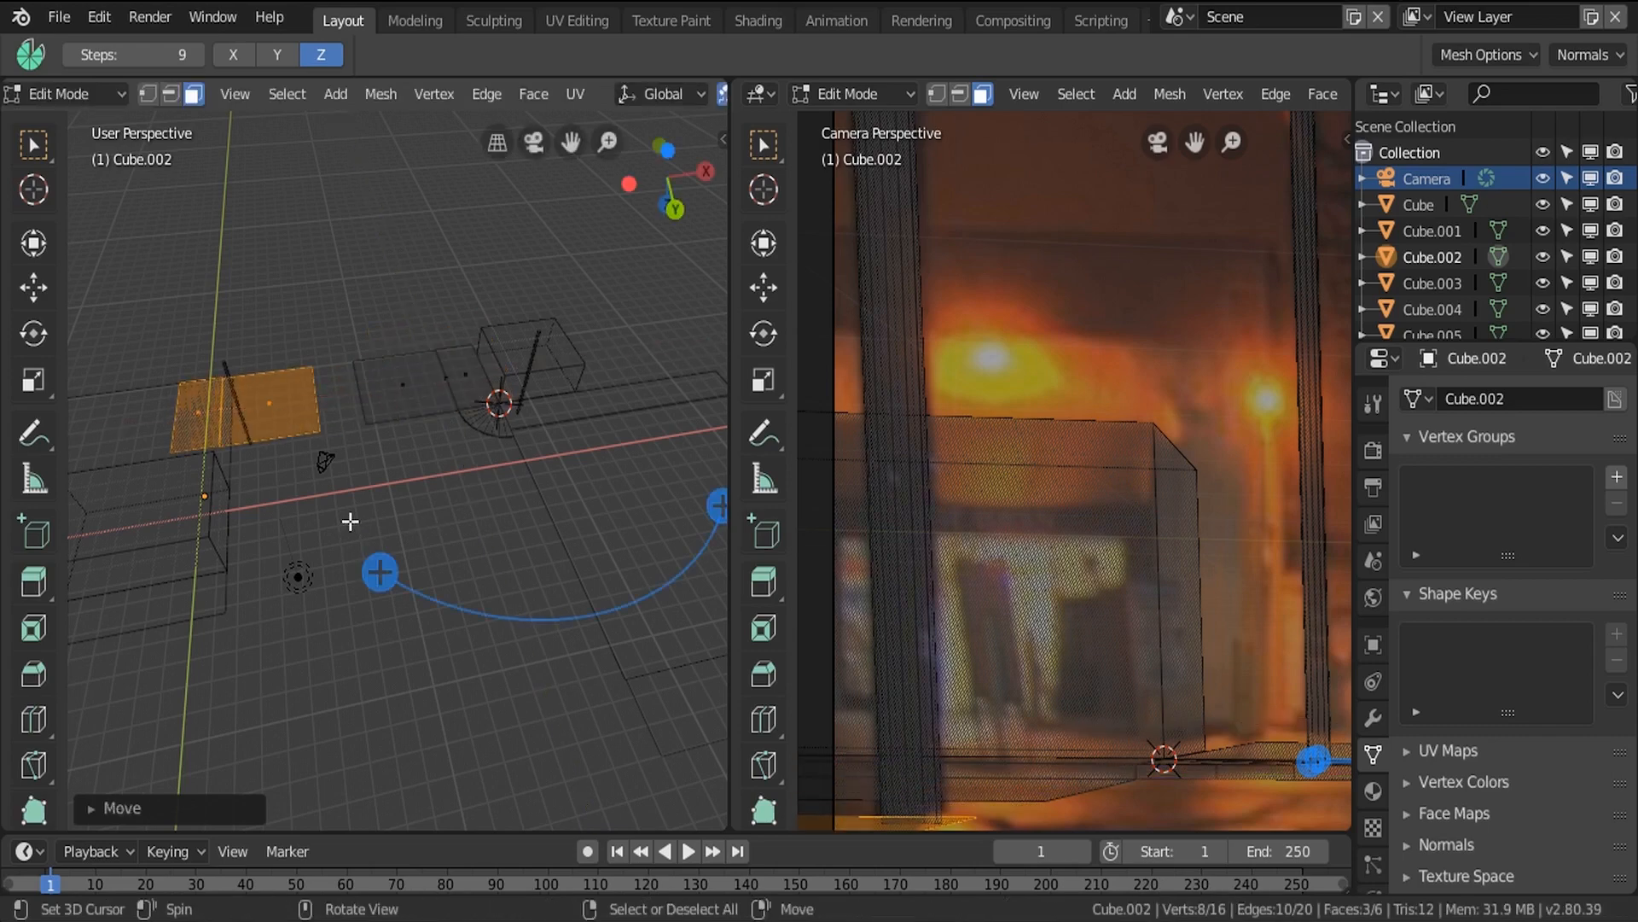
{"action": "scroll", "coordinate": [298, 433], "scroll_direction": "up", "scroll_amount": 3}
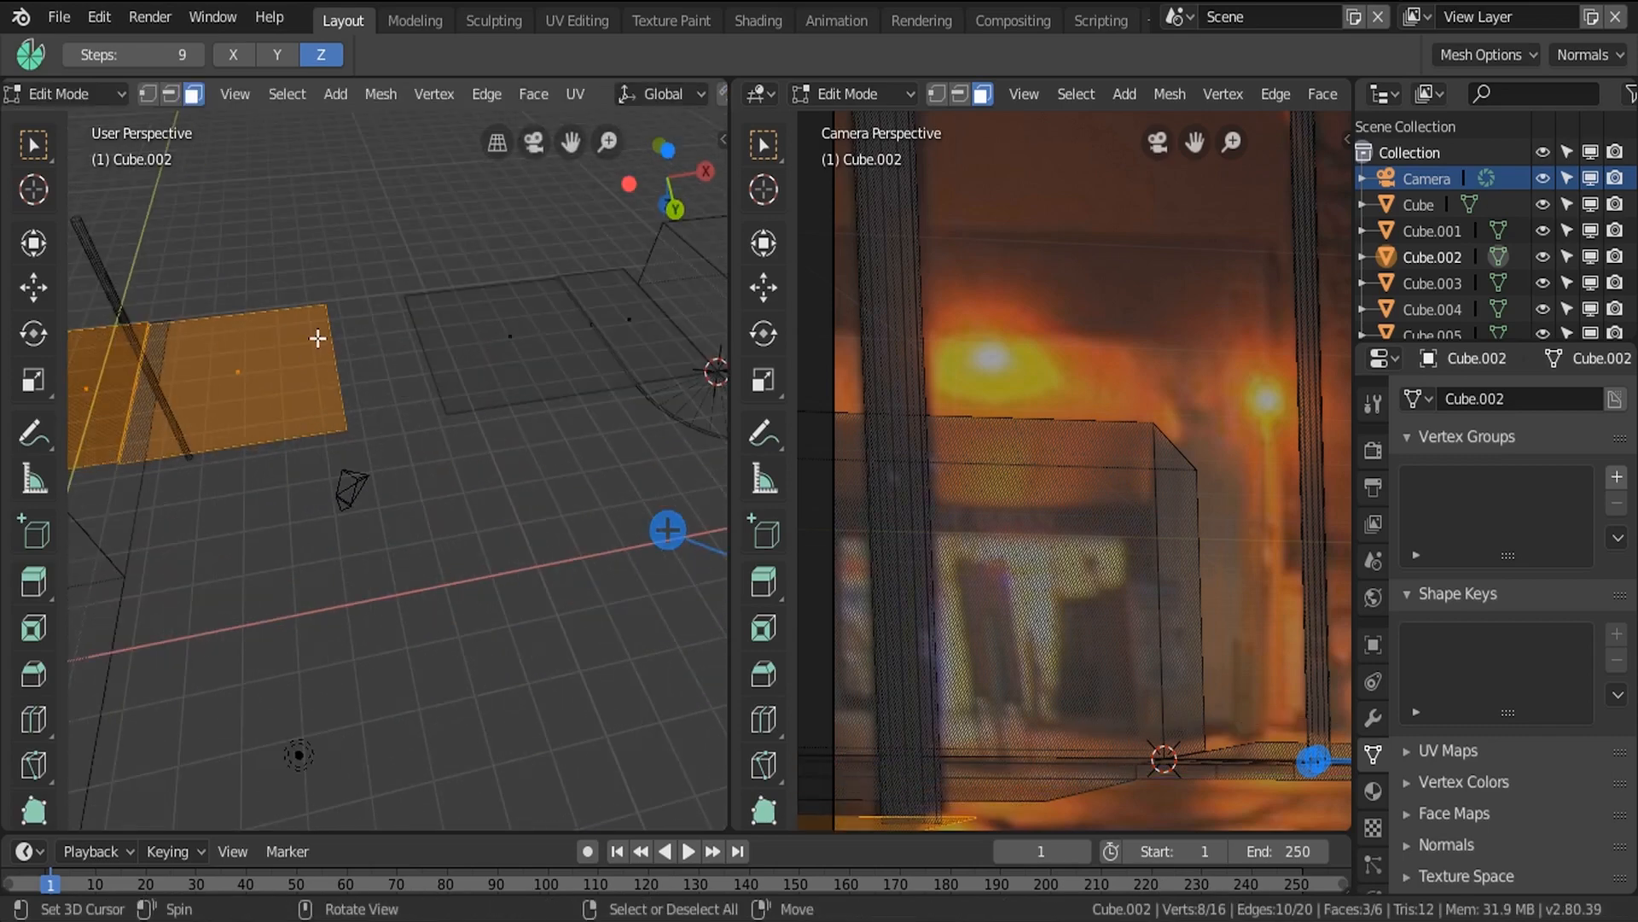
{"action": "key", "text": "g"}
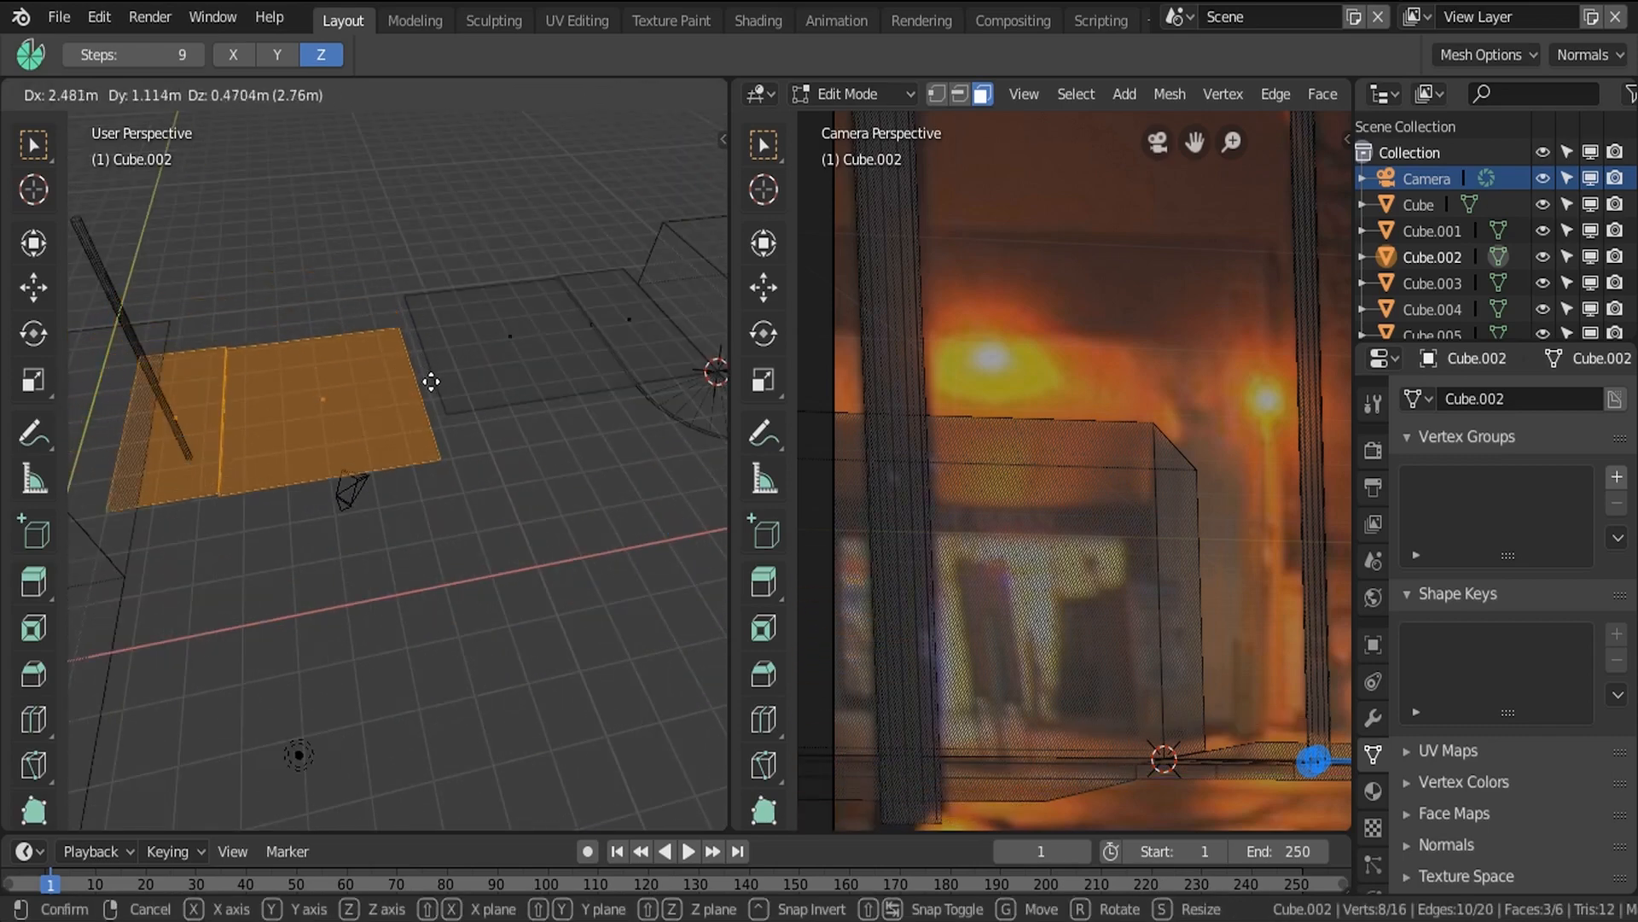
{"action": "left_click", "coordinate": [444, 422]}
Return to object mode and switch the working viewport to solid shading to inspect the rebuilt slab.
{"action": "scroll", "coordinate": [413, 376], "scroll_direction": "down", "scroll_amount": 3}
{"action": "middle_click_drag", "start_coordinate": [413, 377], "coordinate": [360, 301]}
{"action": "key", "text": "Tab"}
{"action": "middle_click_drag", "start_coordinate": [500, 397], "coordinate": [290, 418]}
{"action": "scroll", "coordinate": [509, 422], "scroll_direction": "up", "scroll_amount": 3}
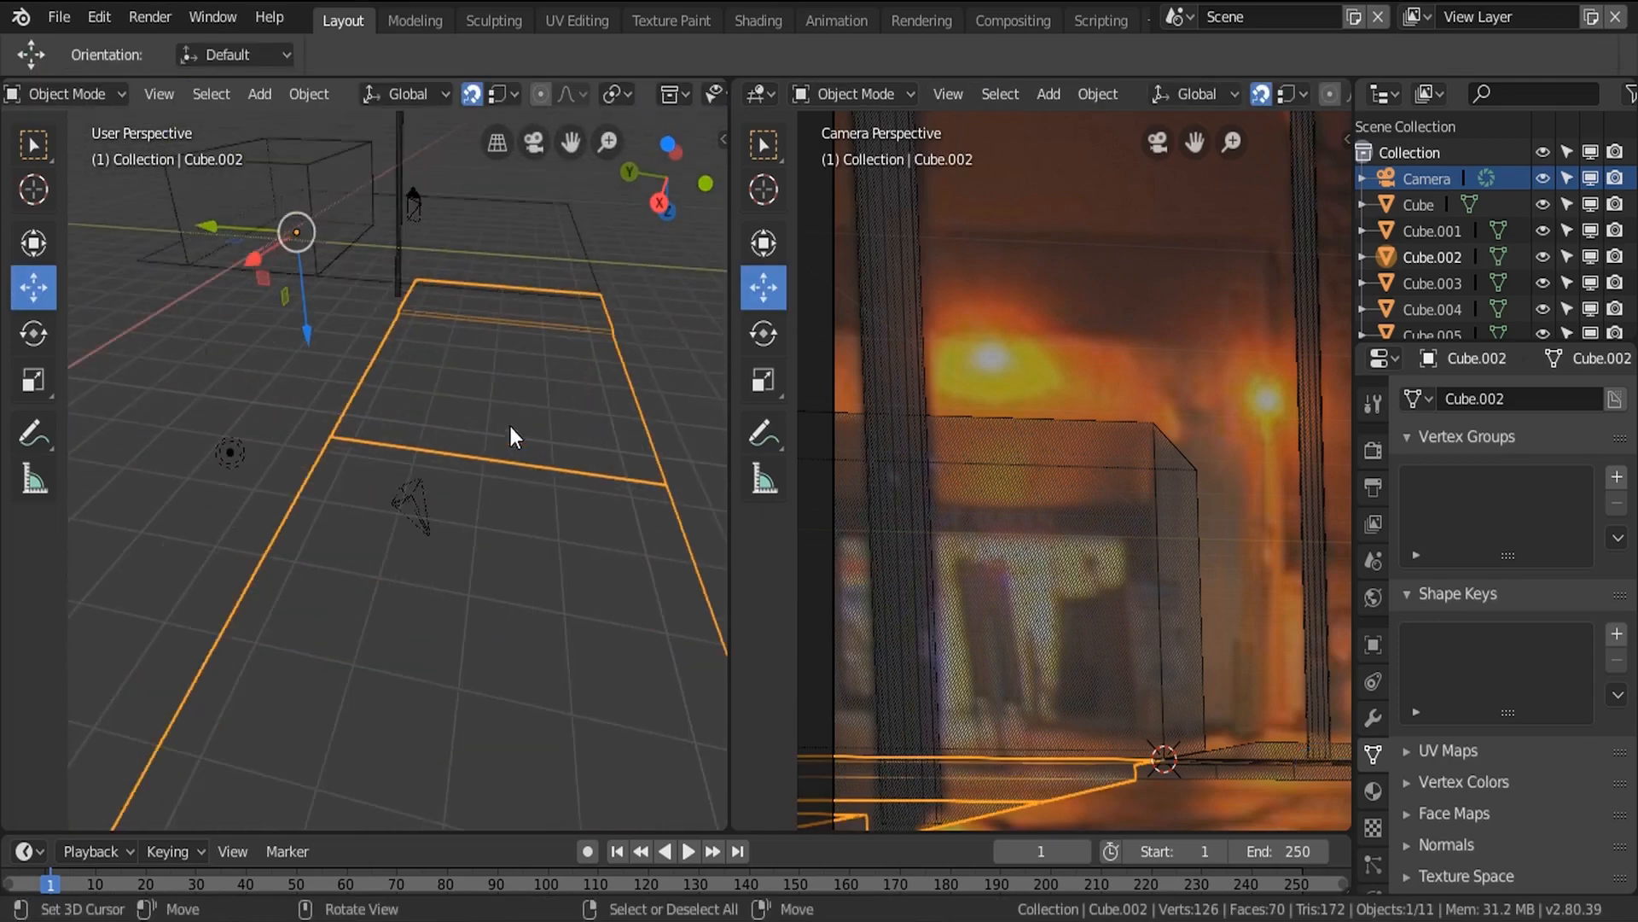
{"action": "mouse_move", "coordinate": [509, 422]}
{"action": "middle_mouse_down"}
{"action": "mouse_move", "coordinate": [344, 391]}
{"action": "mouse_move", "coordinate": [306, 418]}
{"action": "mouse_move", "coordinate": [237, 411]}
{"action": "middle_mouse_up"}
{"action": "key", "text": "z"}
{"action": "left_click", "coordinate": [481, 392]}
{"action": "middle_click_drag", "start_coordinate": [427, 426], "coordinate": [294, 429]}
{"action": "middle_click_drag", "start_coordinate": [418, 419], "coordinate": [306, 408]}
{"action": "scroll", "coordinate": [305, 407], "scroll_direction": "down", "scroll_amount": 3}
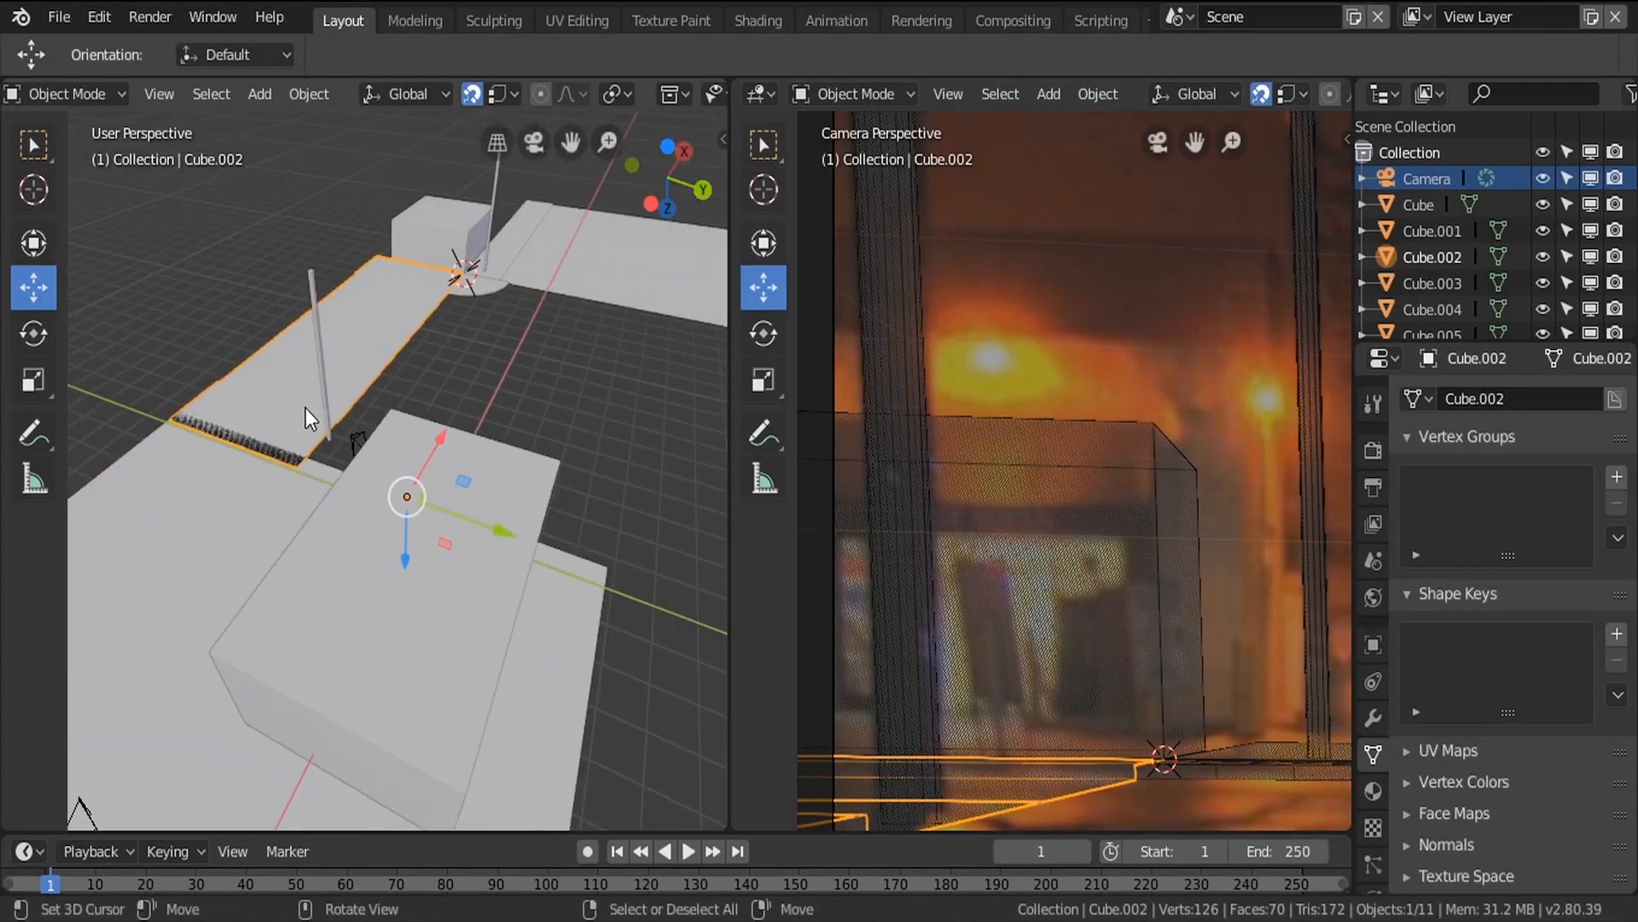
Delete the wide street slab on the other side of the storefront corner.
{"action": "middle_click_drag", "start_coordinate": [461, 440], "coordinate": [628, 331]}
{"action": "left_click", "coordinate": [628, 331]}
{"action": "key", "text": "x"}
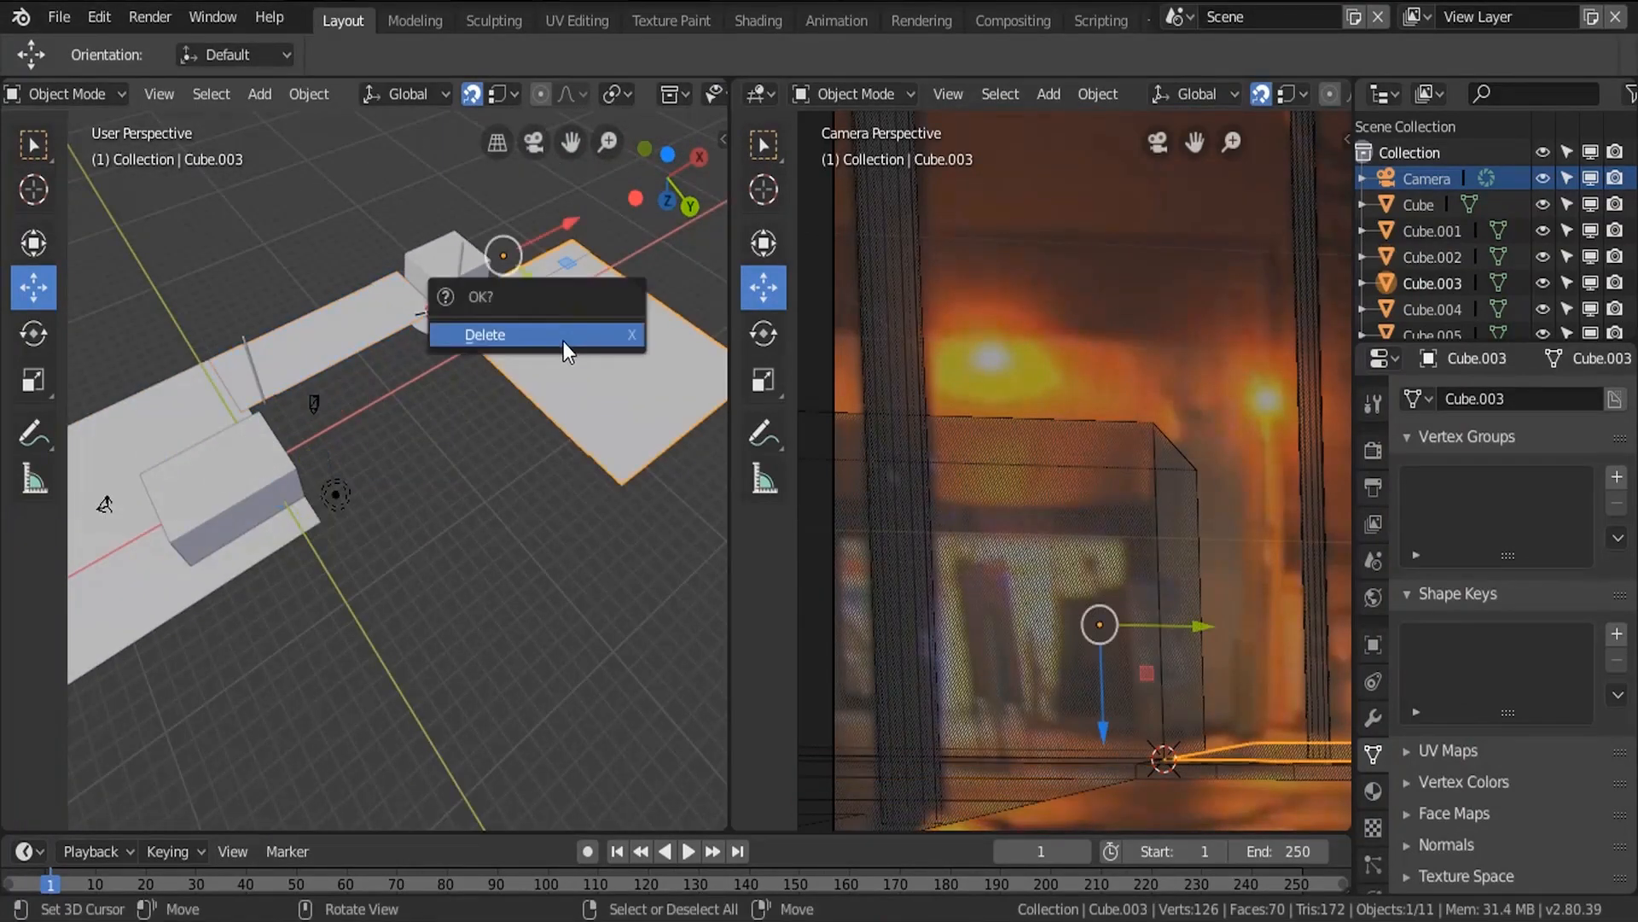
{"action": "left_click", "coordinate": [563, 342]}
Duplicate the long sidewalk slab, turn snapping off and pull the copy away along the Y axis.
{"action": "left_click", "coordinate": [375, 343]}
{"action": "middle_click_drag", "start_coordinate": [367, 341], "coordinate": [366, 345]}
{"action": "key", "text": "shift+d"}
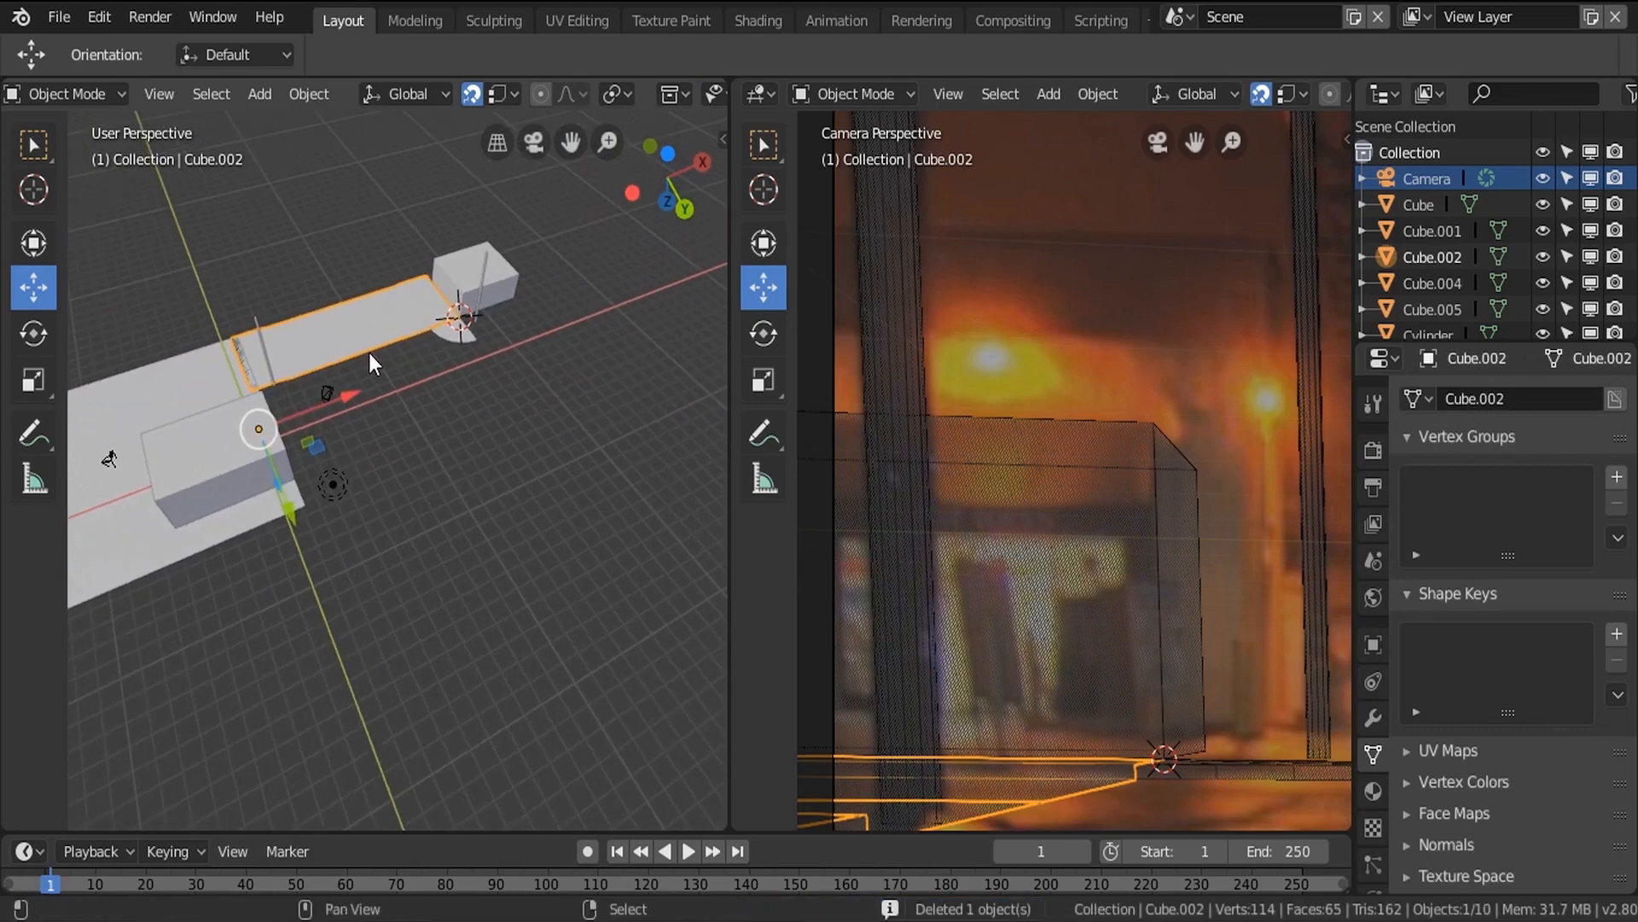
{"action": "right_click", "coordinate": [382, 379]}
{"action": "key", "text": "shift+Tab"}
{"action": "left_click_drag", "start_coordinate": [293, 515], "coordinate": [434, 616]}
Rotate the duplicated sidewalk slab 90 degrees around the Z axis.
{"action": "key", "text": "r"}
{"action": "key", "text": "z"}
{"action": "key", "text": "9"}
{"action": "key", "text": "0"}
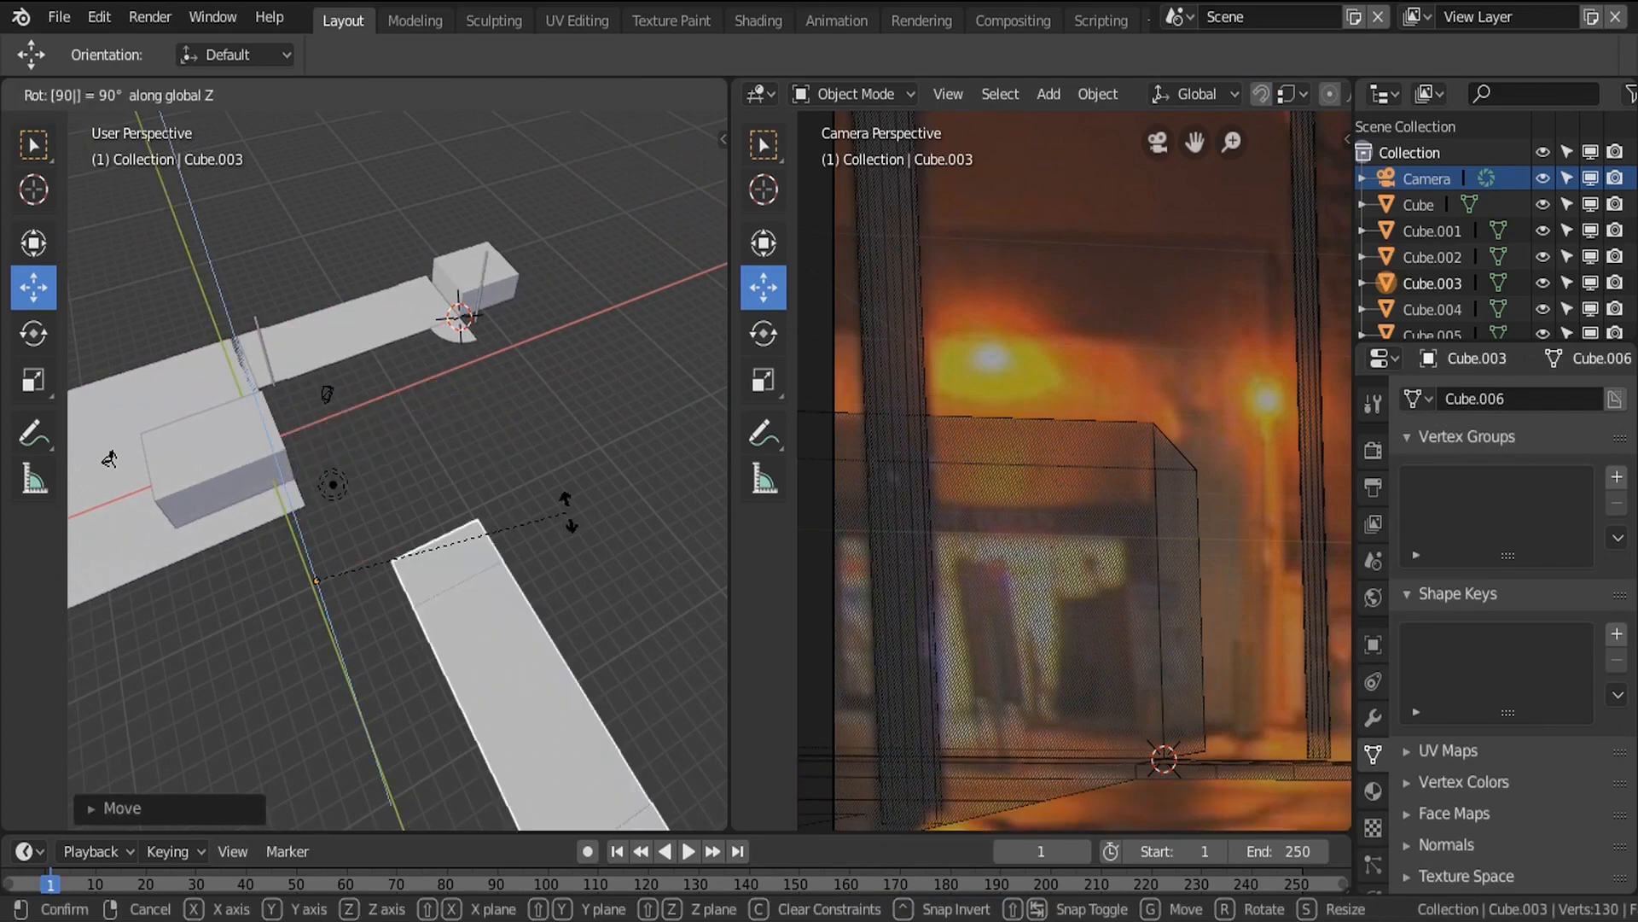
{"action": "key", "text": "Return"}
Move the rotated slab along the X and Y axes to the storefront block and snap it to the corner.
{"action": "left_click_drag", "start_coordinate": [405, 539], "coordinate": [630, 437]}
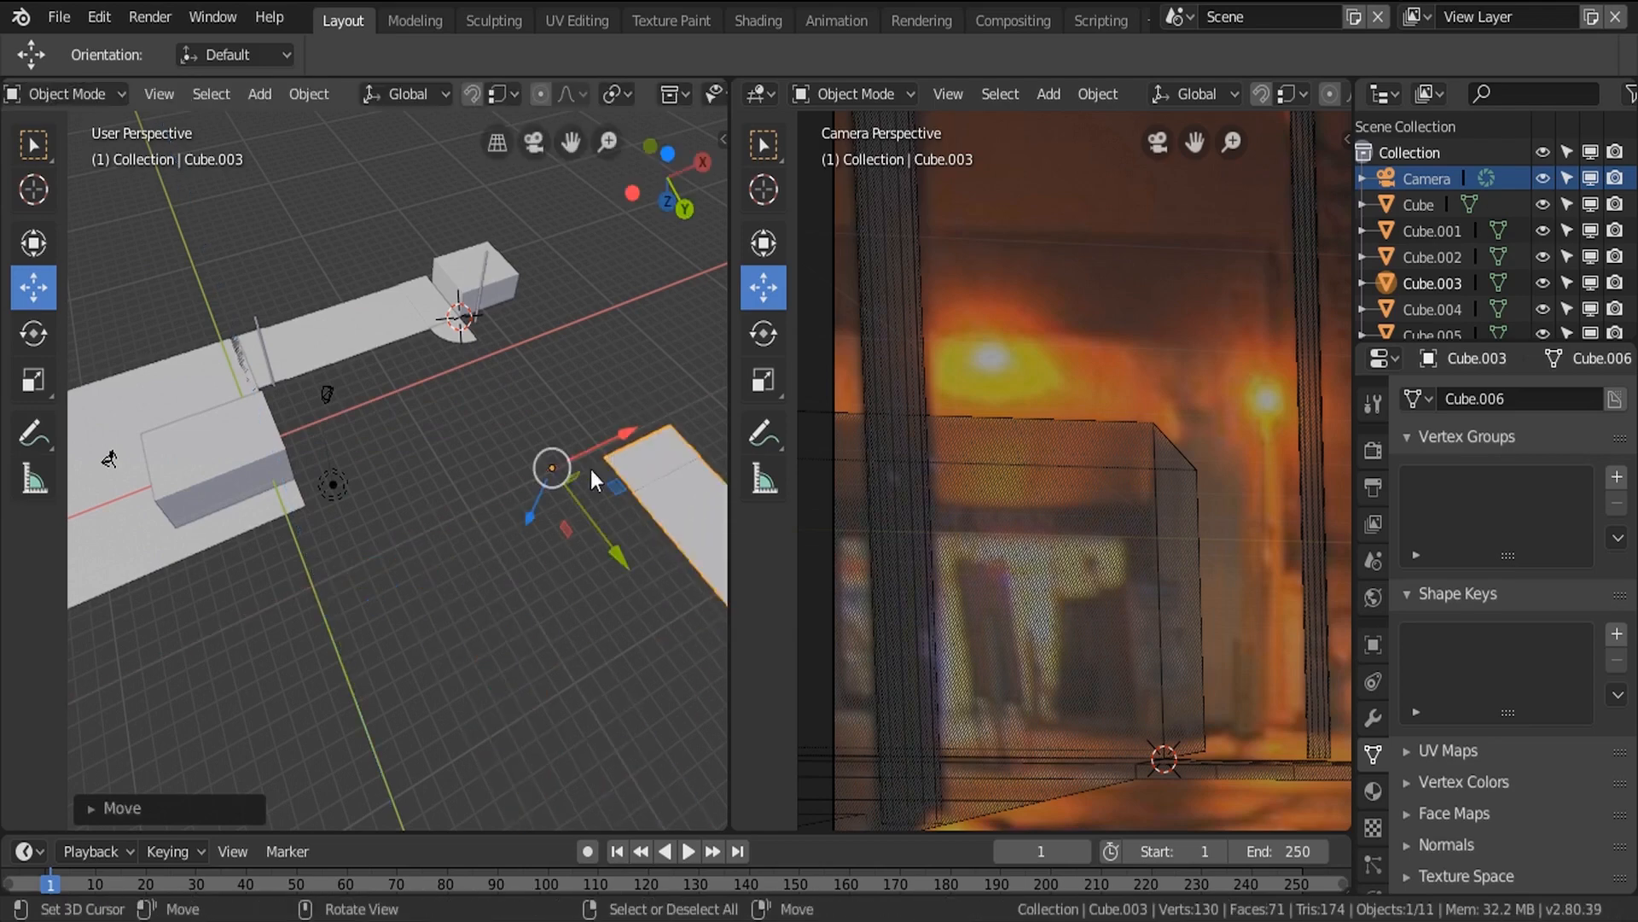
{"action": "left_click_drag", "start_coordinate": [633, 565], "coordinate": [469, 443]}
{"action": "scroll", "coordinate": [461, 264], "scroll_direction": "up", "scroll_amount": 5}
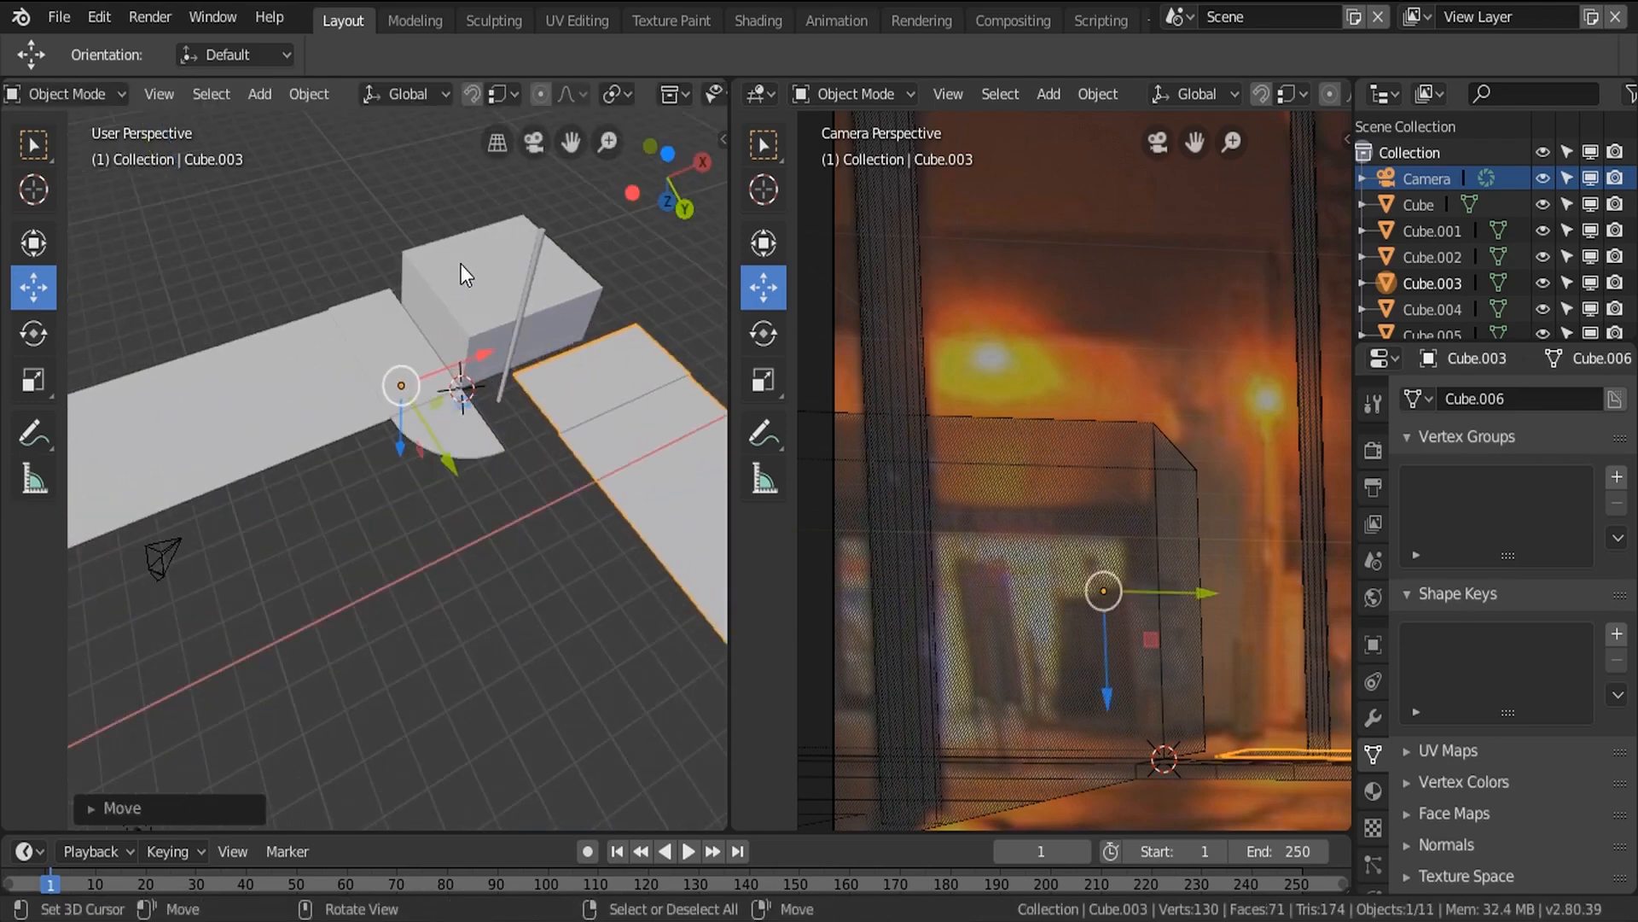
{"action": "scroll", "coordinate": [444, 411], "scroll_direction": "up", "scroll_amount": 4}
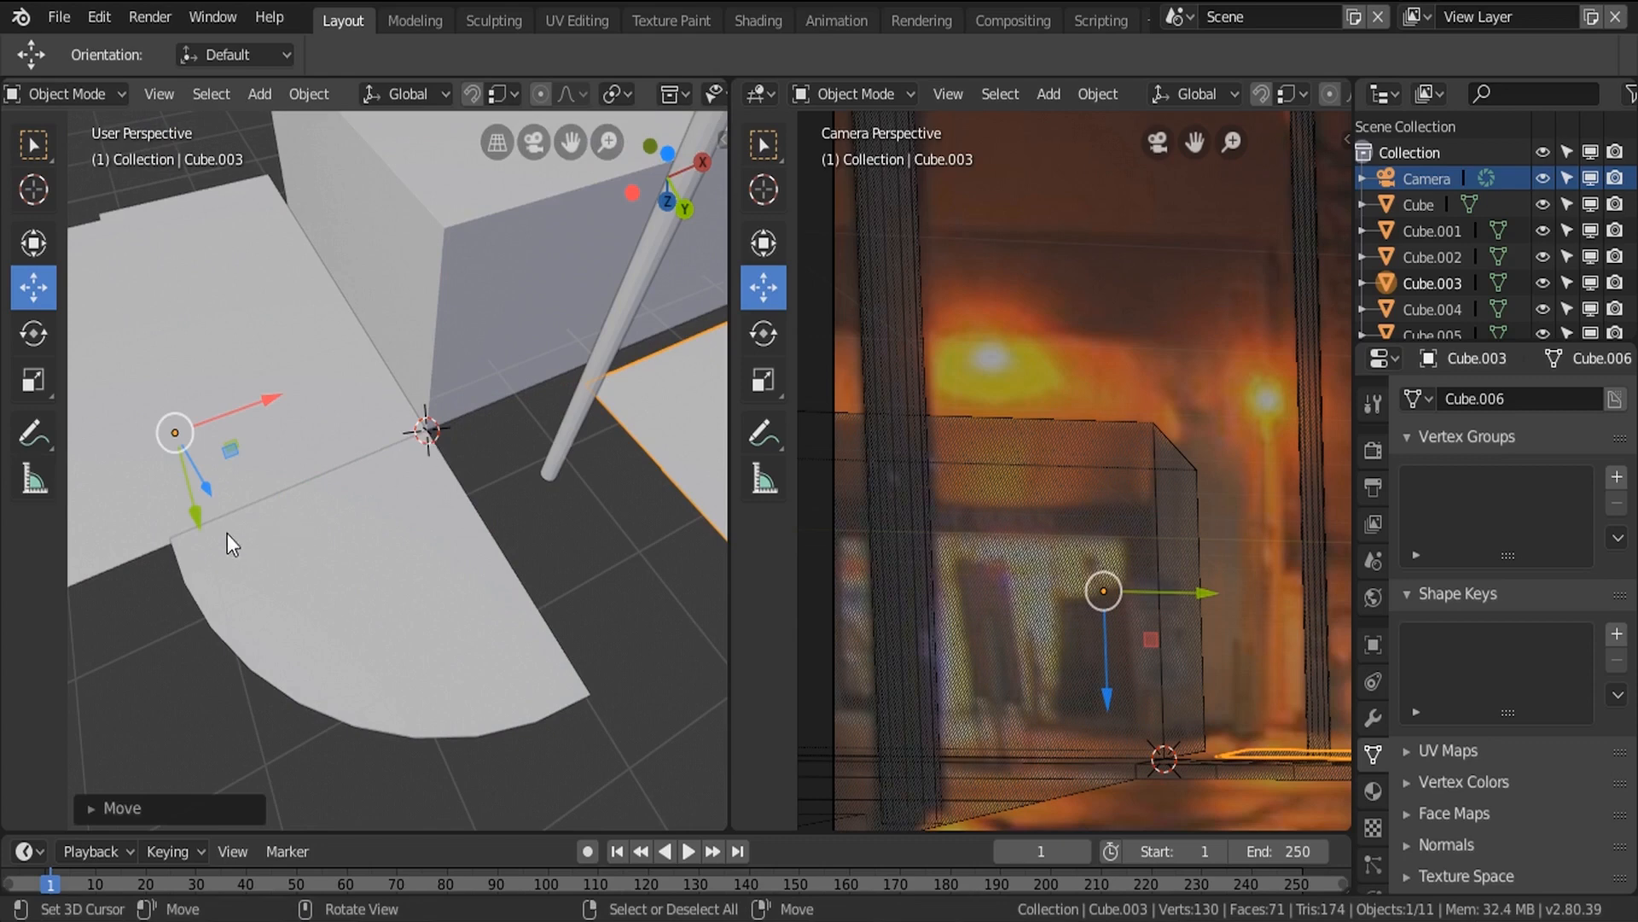
{"action": "key", "text": "g"}
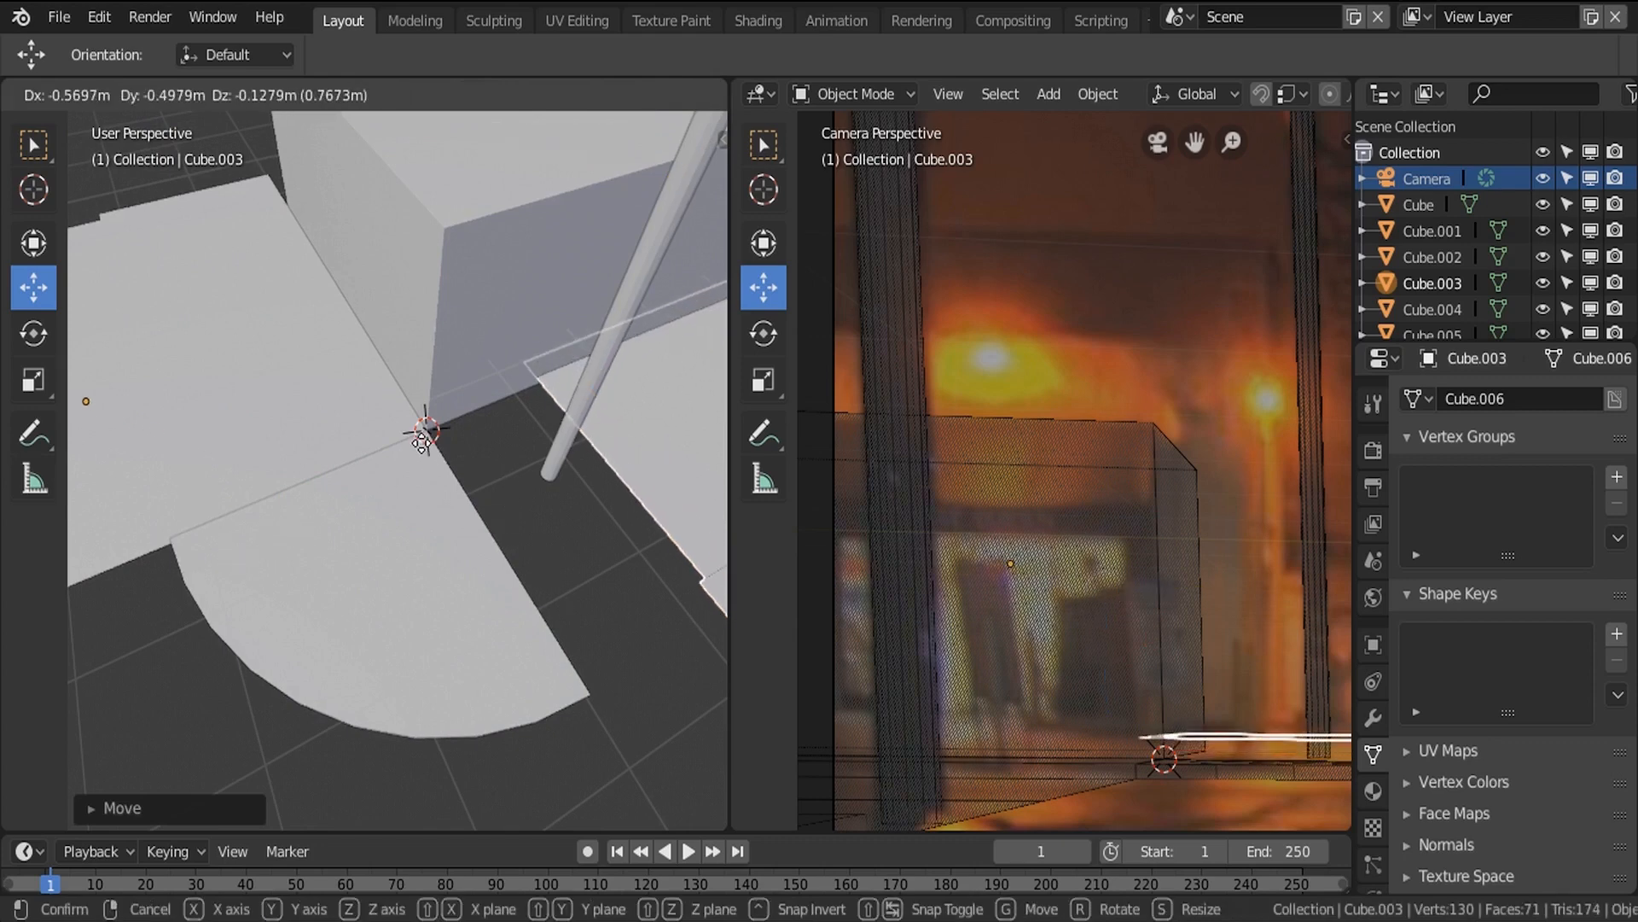
{"action": "left_click", "coordinate": [423, 433]}
Examine how the rotated slab and the rounded corner piece meet at the storefront corner, and clear the selection.
{"action": "middle_click_drag", "start_coordinate": [315, 466], "coordinate": [241, 590]}
{"action": "scroll", "coordinate": [251, 592], "scroll_direction": "up", "scroll_amount": 4}
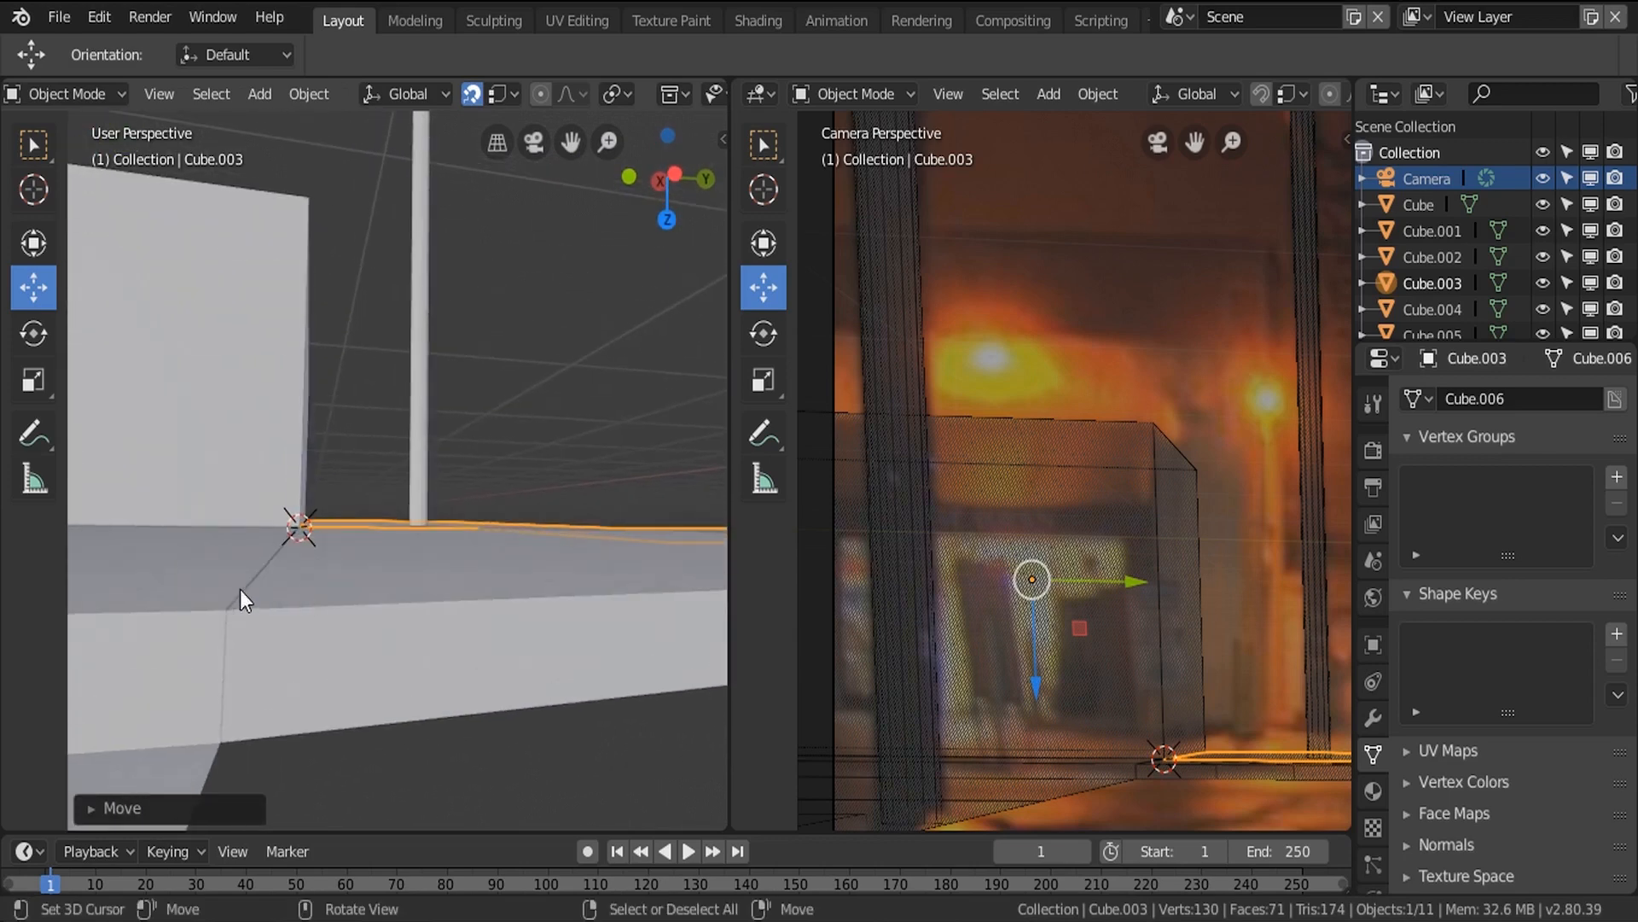
{"action": "right_click", "coordinate": [245, 633]}
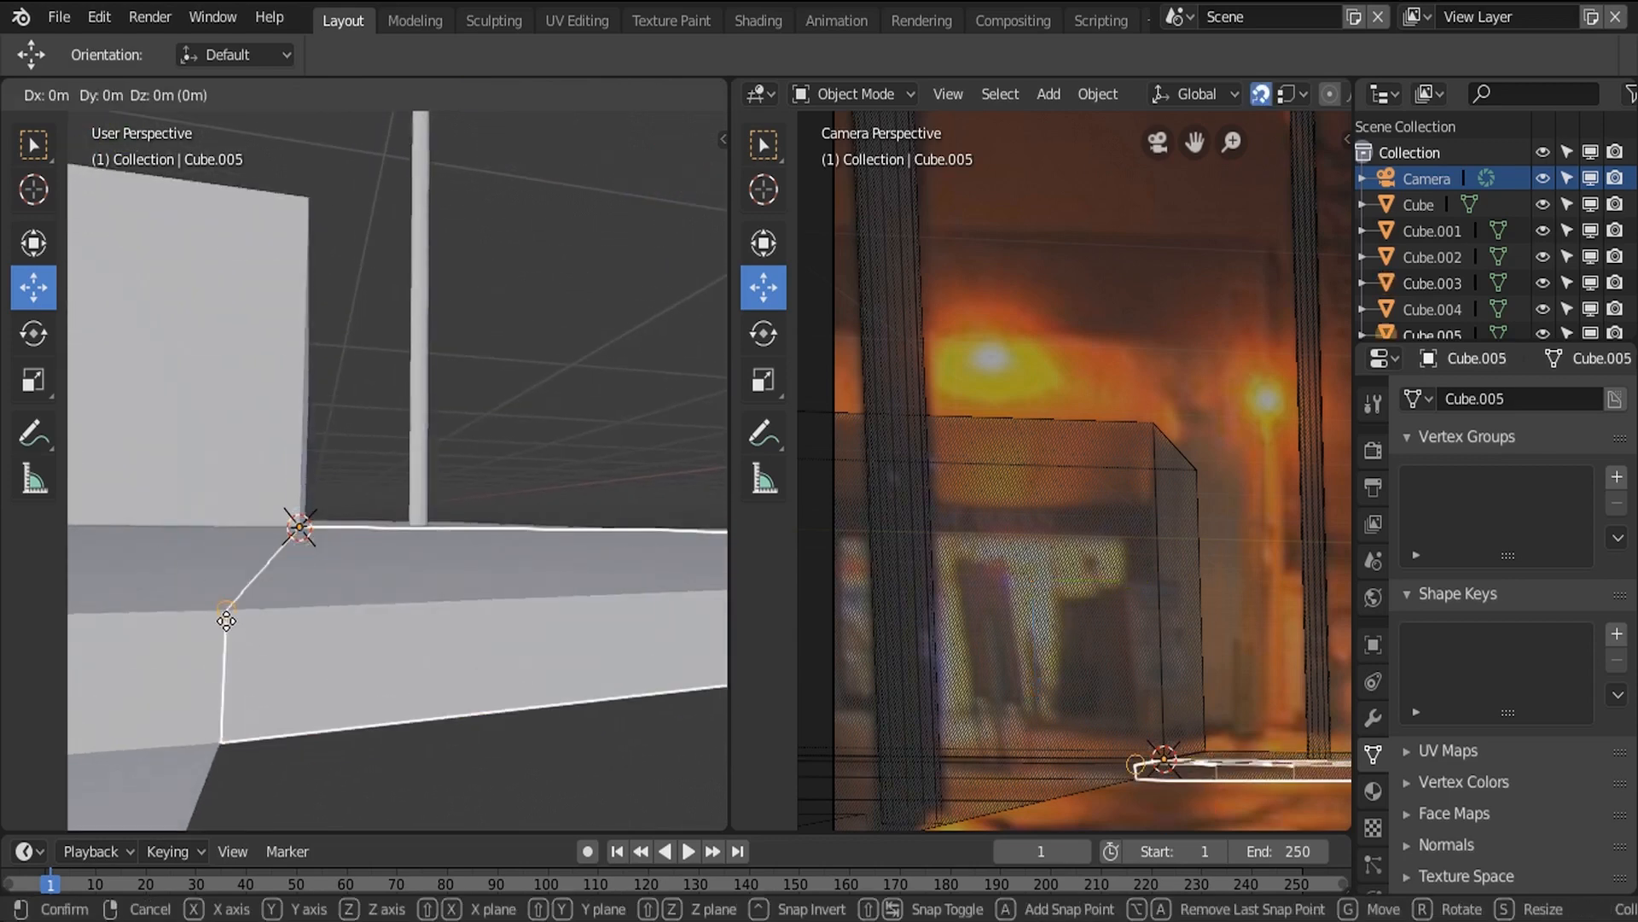
{"action": "key", "text": "a"}
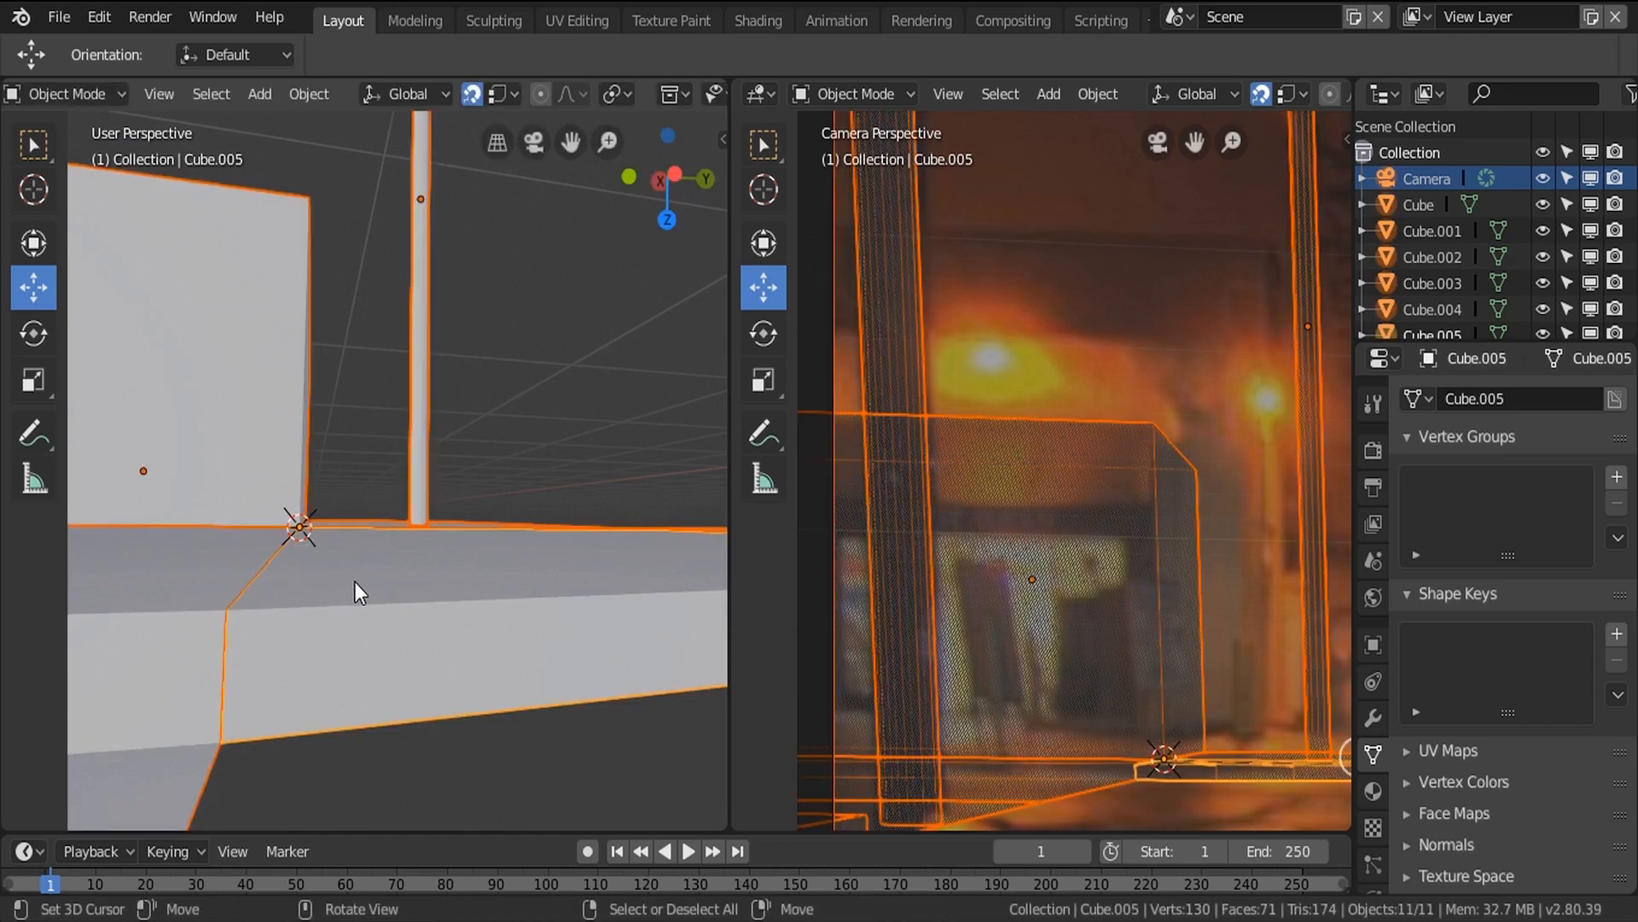
{"action": "key", "text": "alt+a"}
{"action": "middle_click_drag", "start_coordinate": [452, 550], "coordinate": [411, 485]}
{"action": "middle_click_drag", "start_coordinate": [294, 493], "coordinate": [397, 529]}
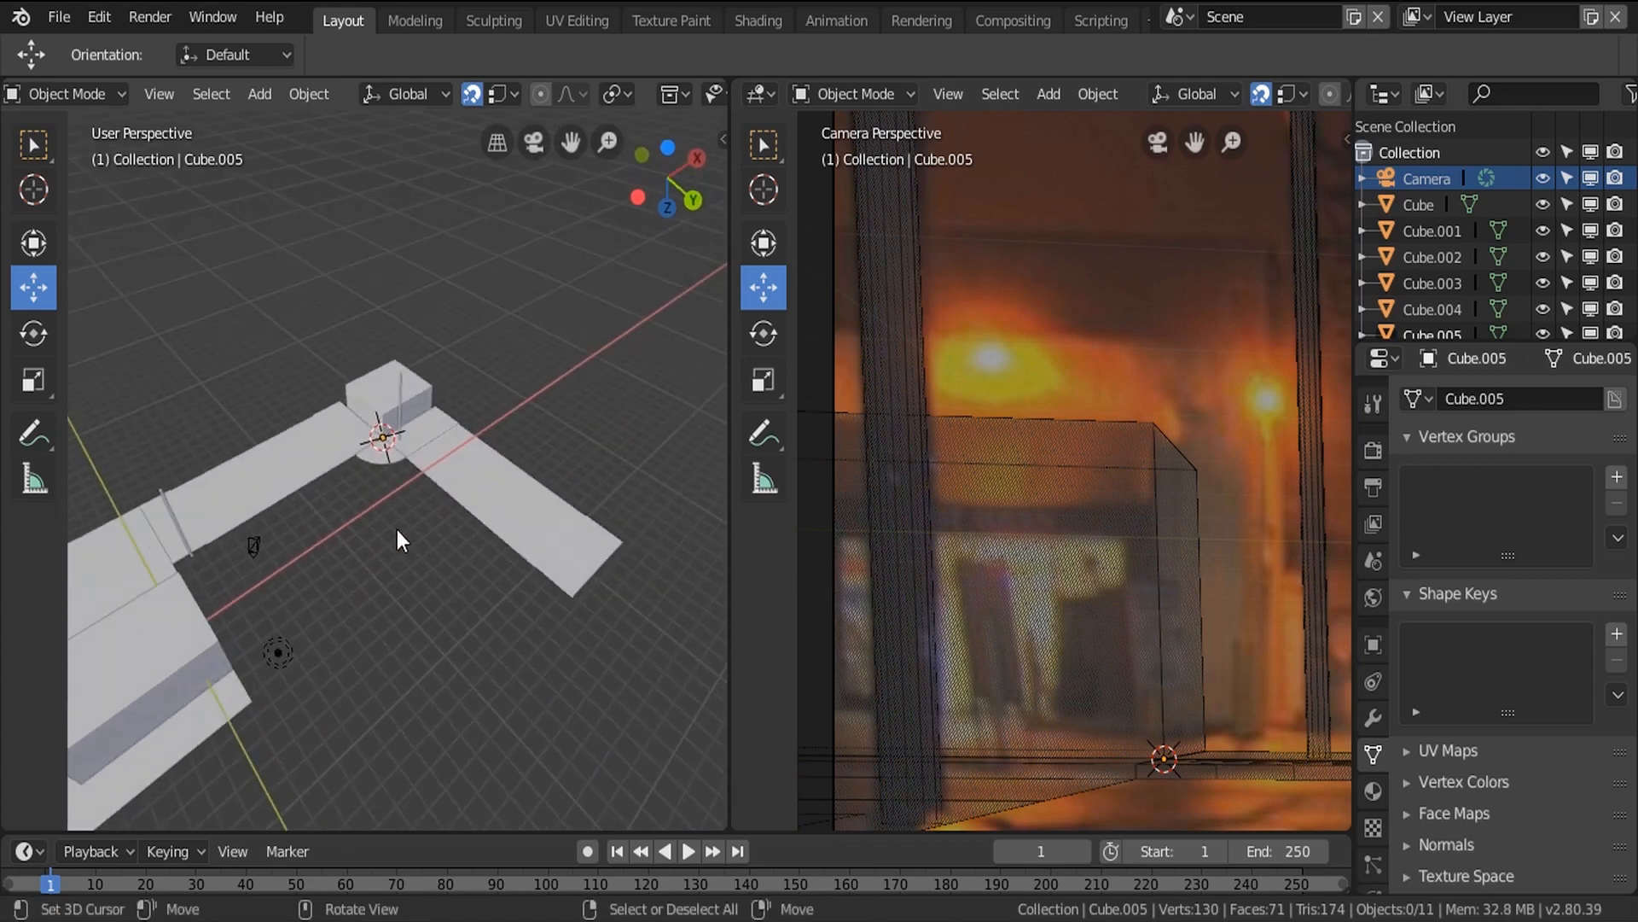
Duplicate the rounded corner piece and move the copy to the far end of the rotated sidewalk slab.
{"action": "left_click", "coordinate": [382, 457]}
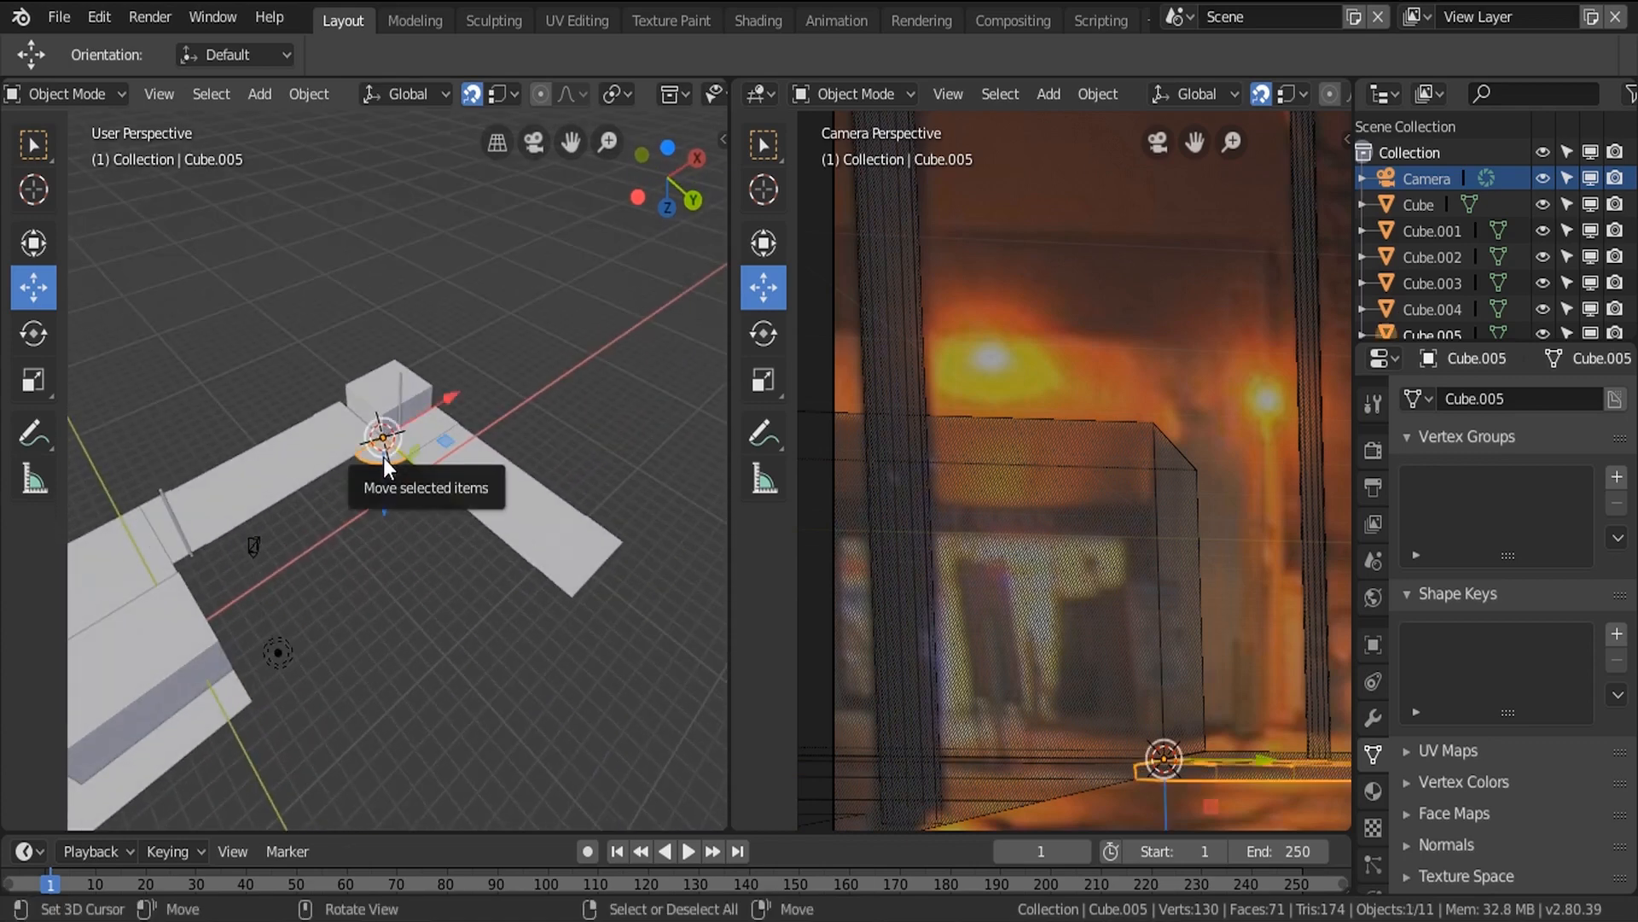
{"action": "key", "text": "shift+d"}
{"action": "right_click", "coordinate": [389, 474]}
{"action": "key", "text": "g"}
{"action": "key", "text": "x"}
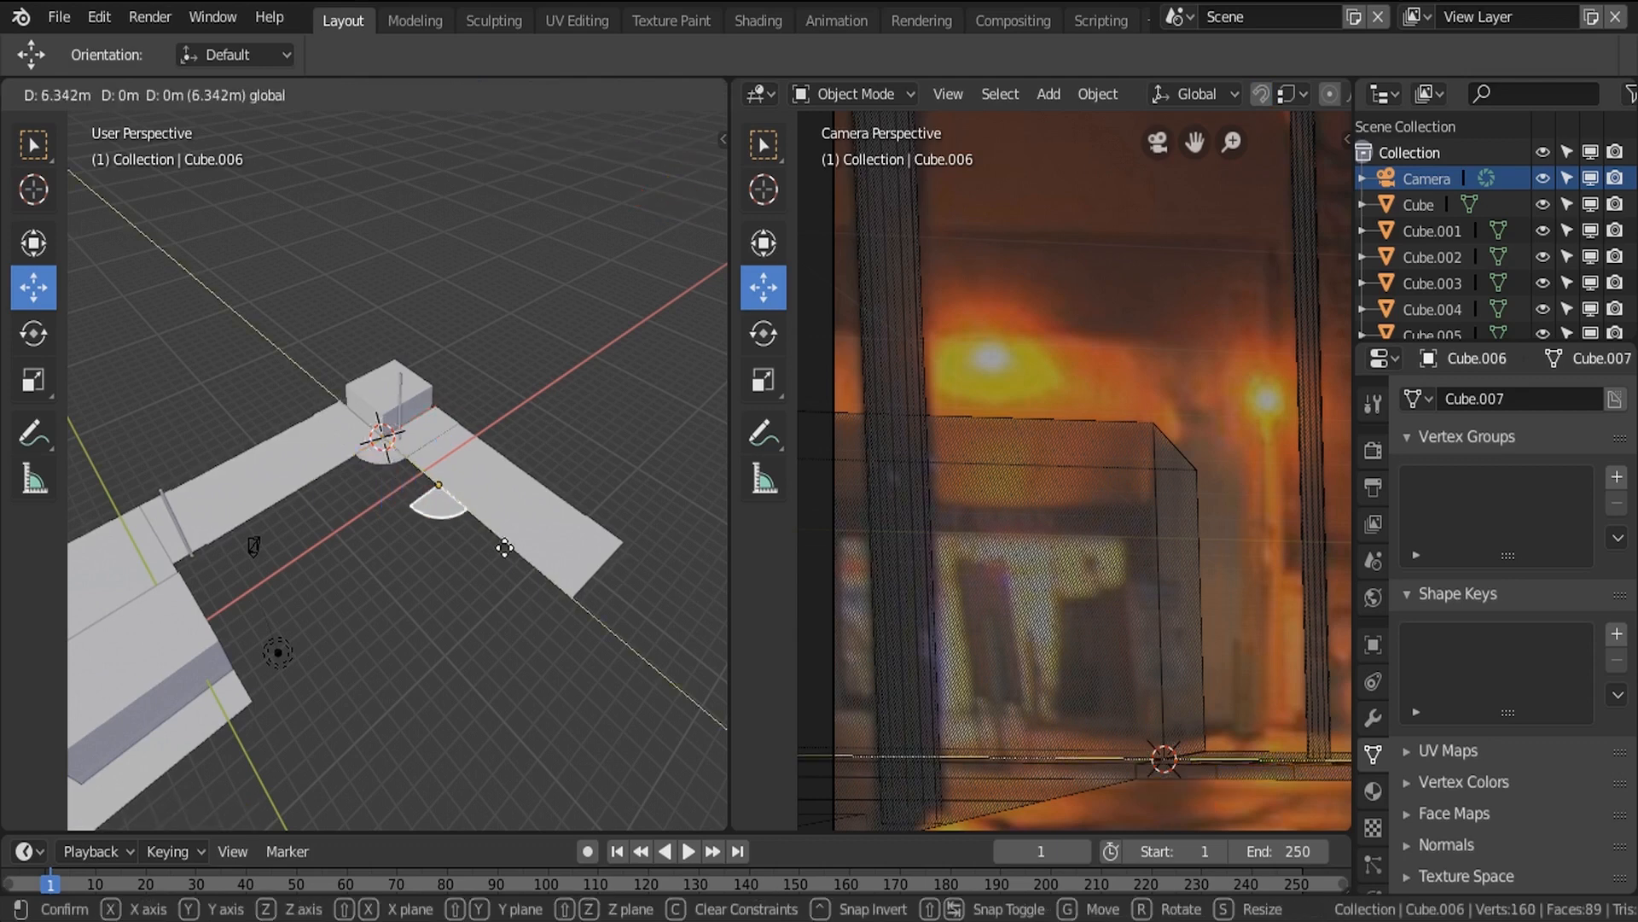
{"action": "left_click", "coordinate": [612, 643]}
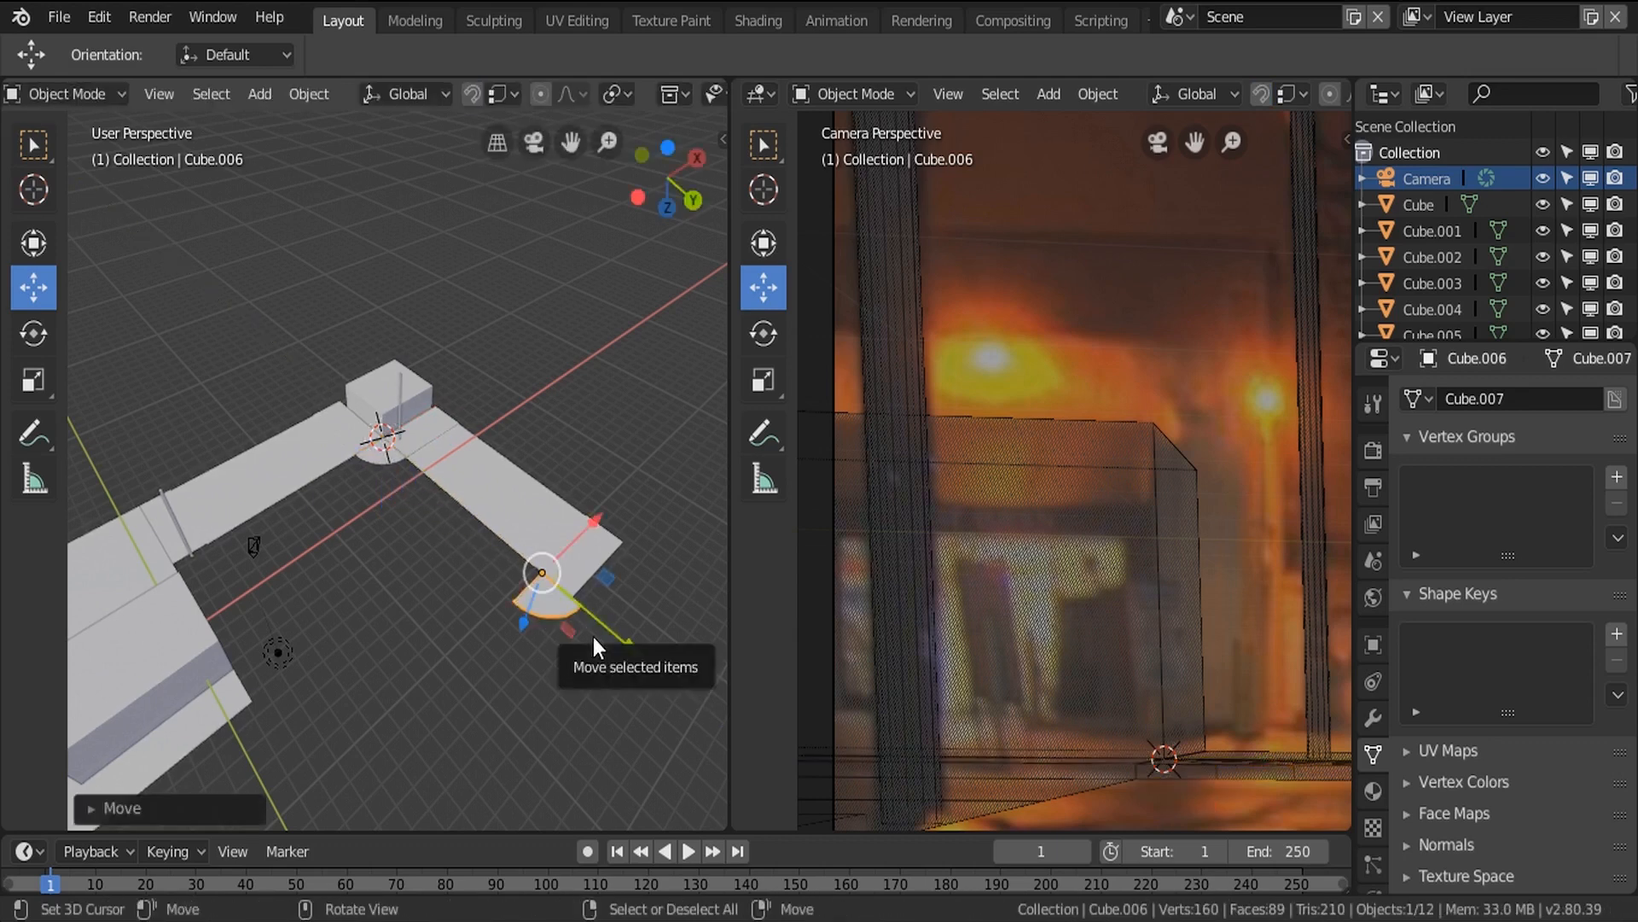
Mirror the copied rounded corner by scaling it -1 along the Y axis.
{"action": "type", "text": "sy"}
{"action": "type", "text": "-1"}
{"action": "key", "text": "Return"}
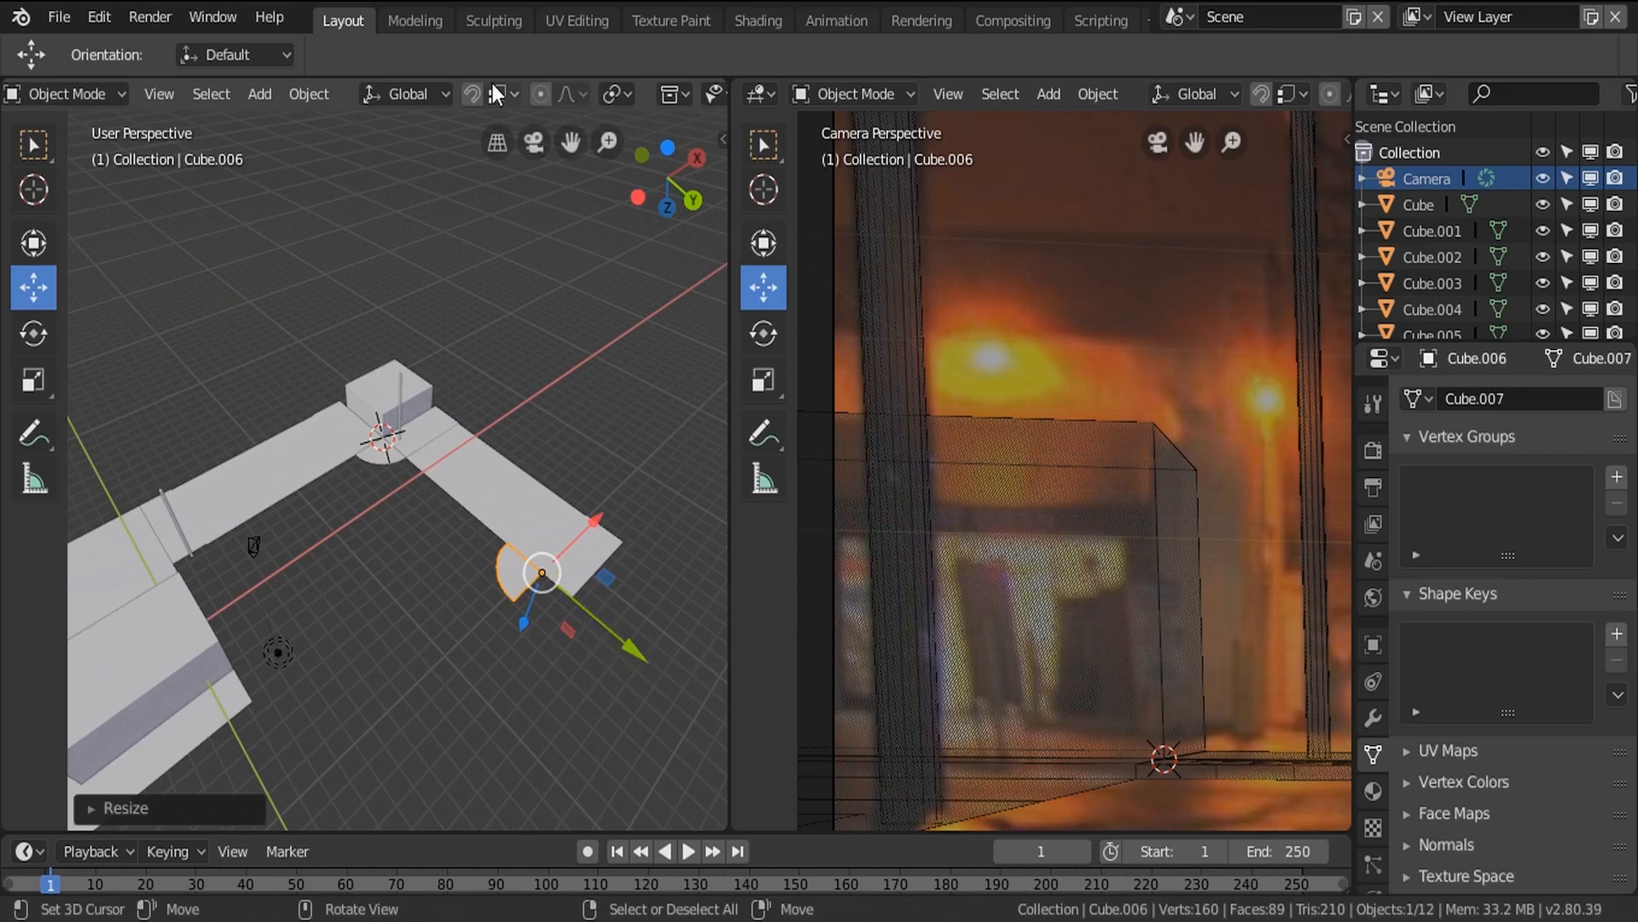
Move the mirrored rounded corner along the Y axis flush with the rotated slab's far end, and clear the selection.
{"action": "left_click_drag", "start_coordinate": [628, 663], "coordinate": [572, 598]}
{"action": "key", "text": "a"}
{"action": "key", "text": "a"}
Shift the connecting slab, distant pole, storefront block, rotated slab and both rounded corners together slightly along the X axis, and clear the selection.
{"action": "middle_click_drag", "start_coordinate": [491, 535], "coordinate": [280, 472]}
{"action": "scroll", "coordinate": [229, 395], "scroll_direction": "up", "scroll_amount": 2}
{"action": "left_click", "coordinate": [262, 422]}
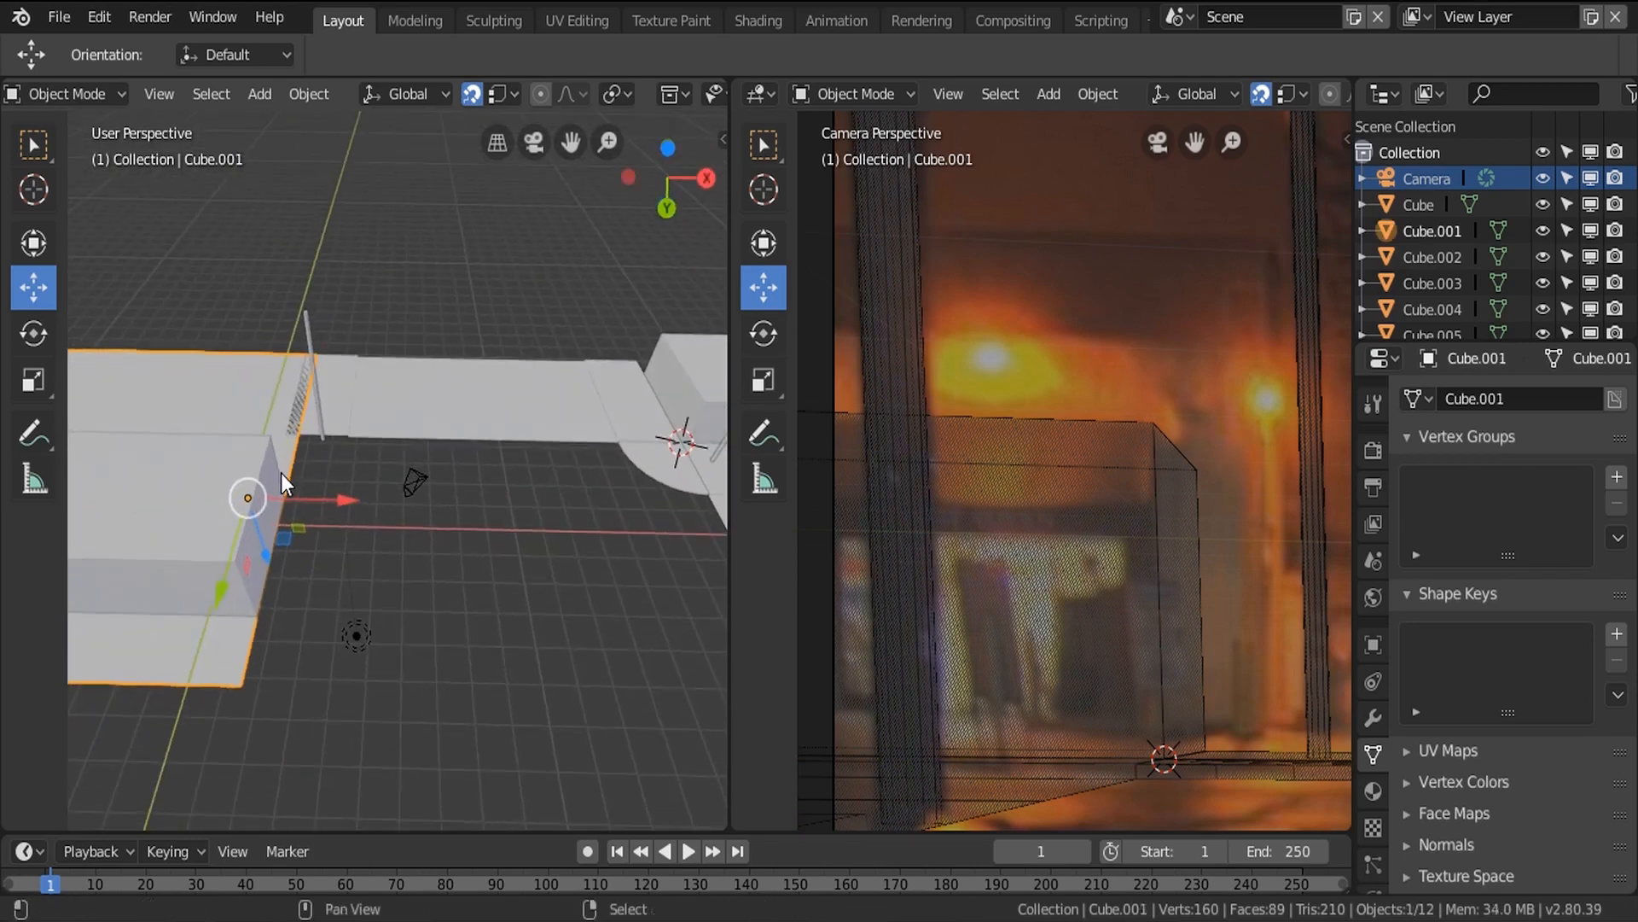
{"action": "scroll", "coordinate": [280, 472], "scroll_direction": "down", "scroll_amount": 2}
{"action": "left_click", "coordinate": [437, 406]}
{"action": "scroll", "coordinate": [315, 394], "scroll_direction": "down", "scroll_amount": 2}
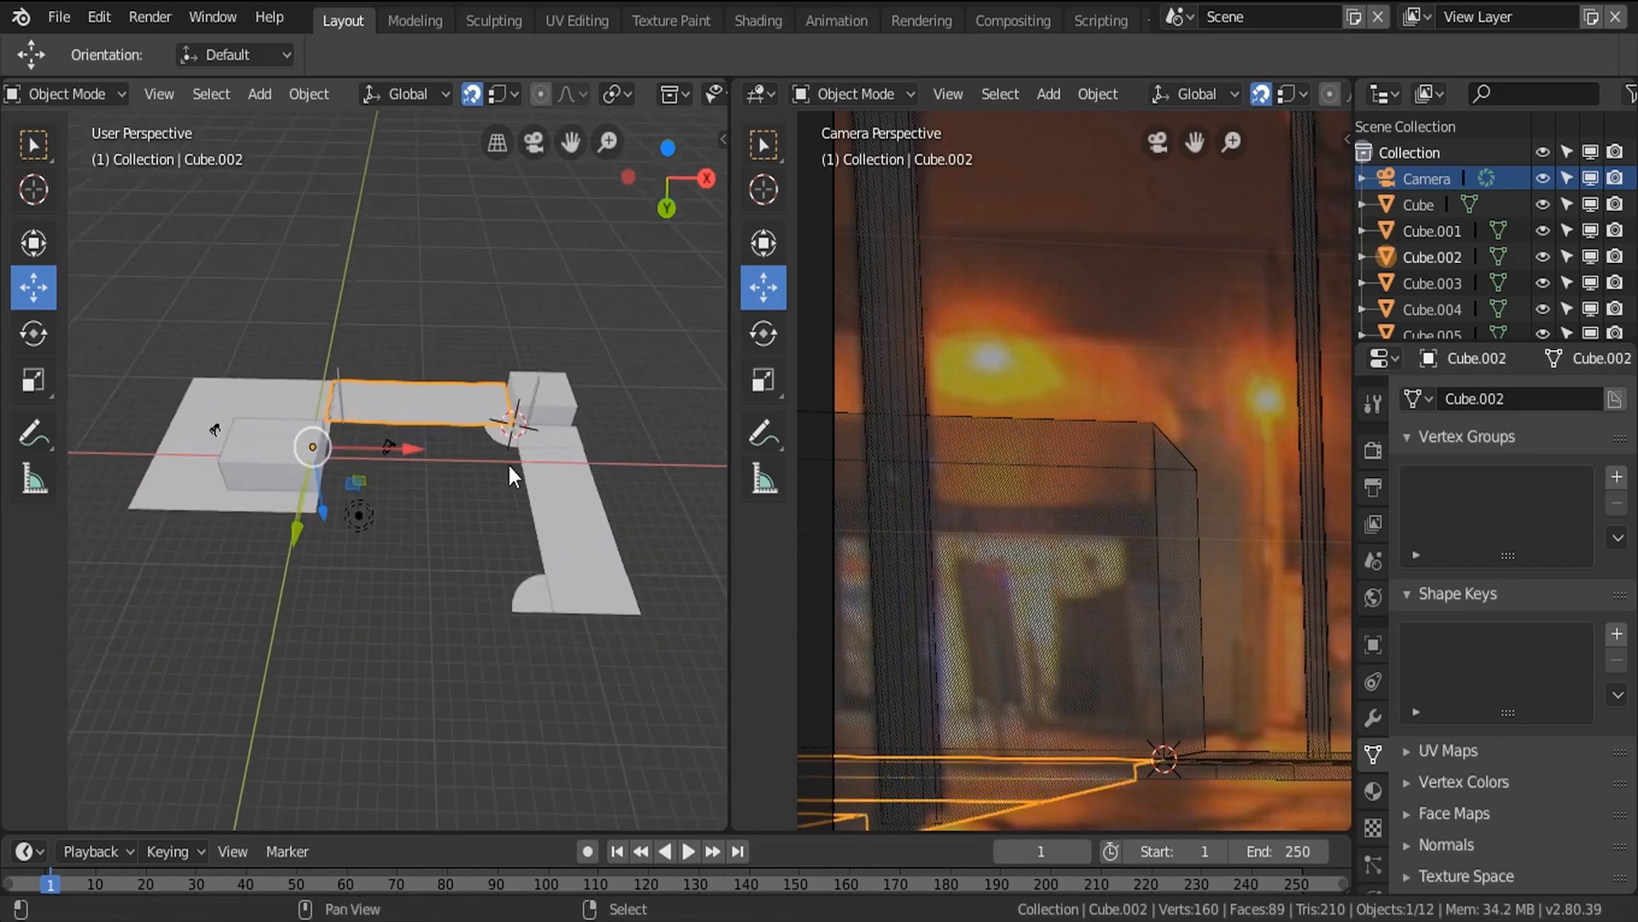
{"action": "scroll", "coordinate": [487, 444], "scroll_direction": "up", "scroll_amount": 2}
{"action": "left_click", "coordinate": [476, 419], "text": "shift"}
{"action": "left_click", "coordinate": [526, 333], "text": "shift"}
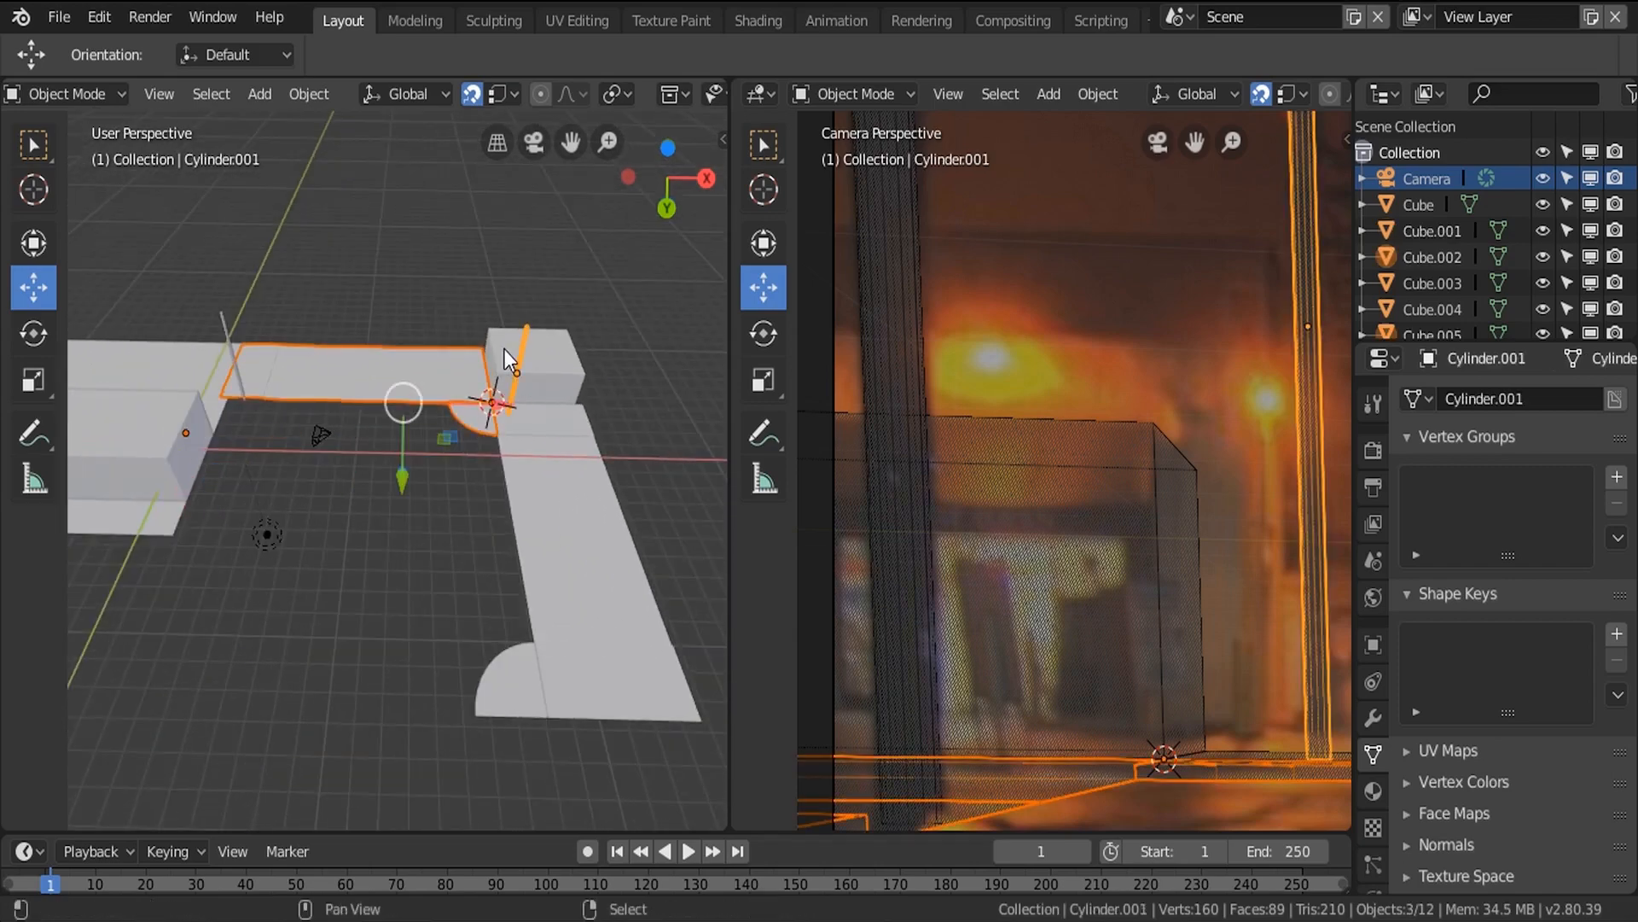
{"action": "left_click", "coordinate": [572, 467], "text": "shift"}
{"action": "left_click", "coordinate": [490, 688], "text": "shift"}
{"action": "left_click", "coordinate": [468, 428], "text": "shift"}
{"action": "key", "text": "g"}
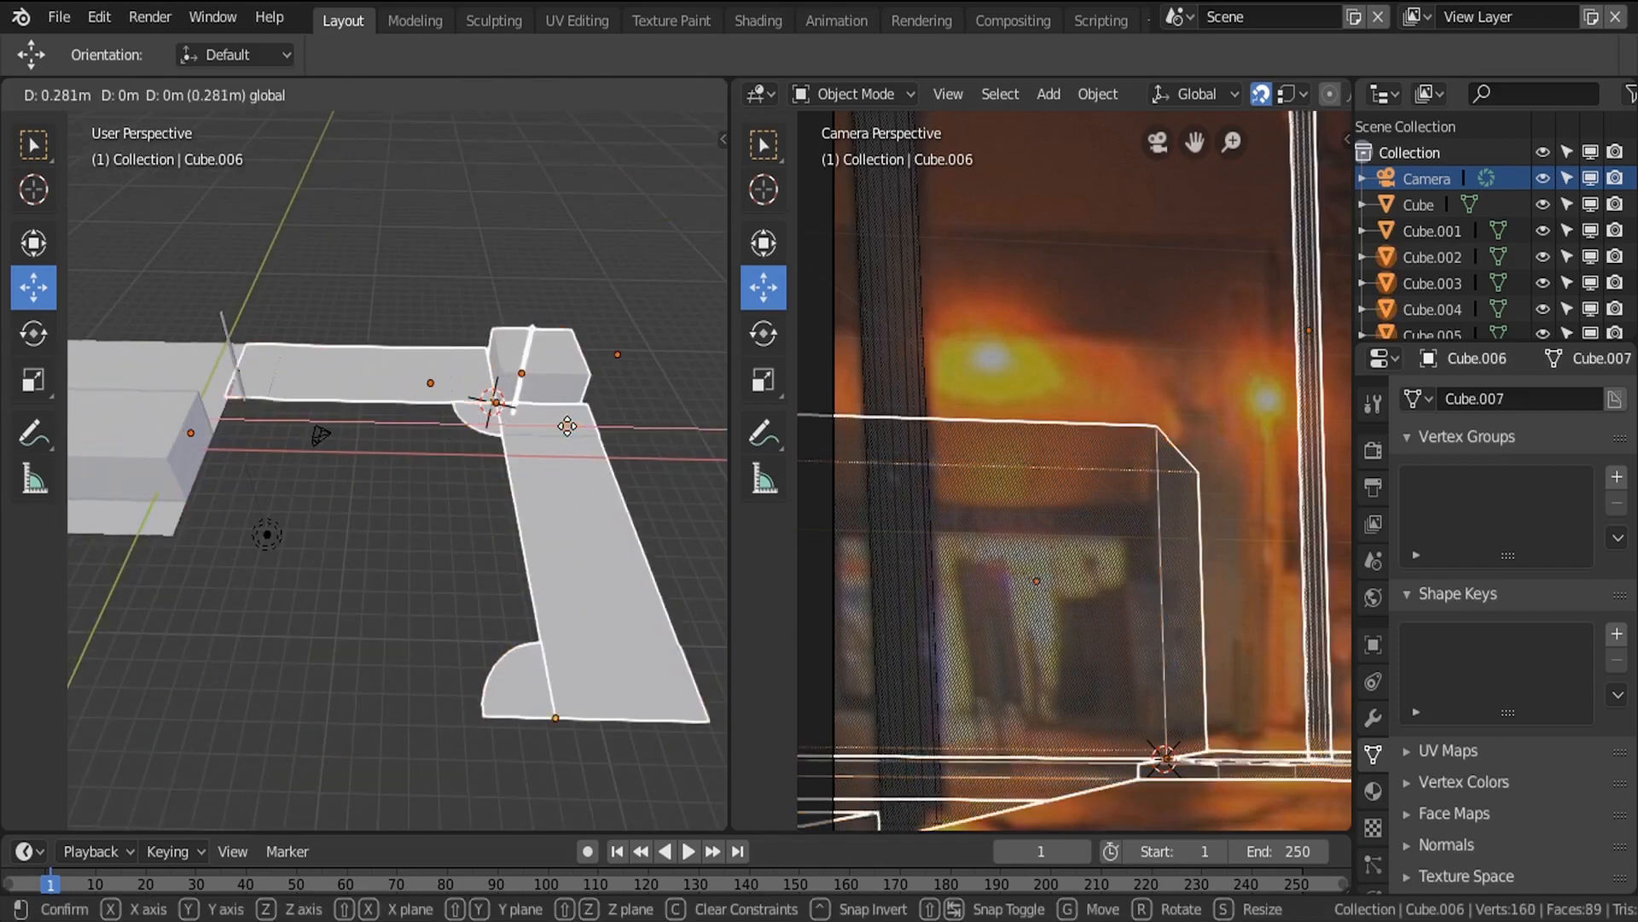
{"action": "left_click", "coordinate": [597, 428]}
{"action": "key", "text": "g"}
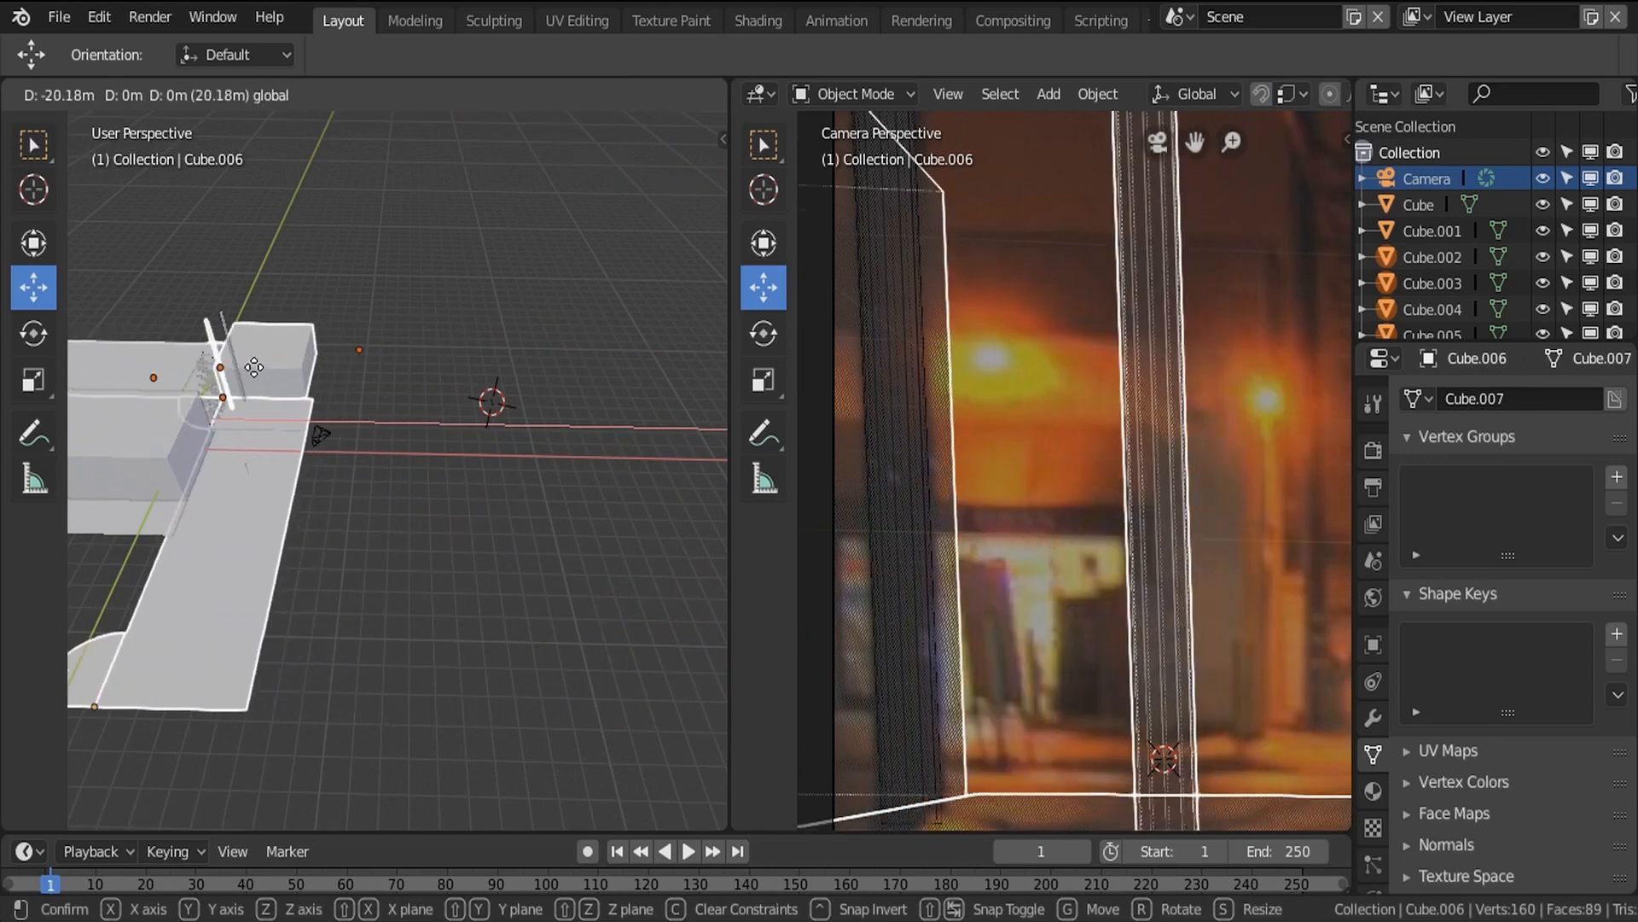
{"action": "left_click", "coordinate": [326, 396]}
{"action": "middle_click_drag", "start_coordinate": [326, 397], "coordinate": [428, 384]}
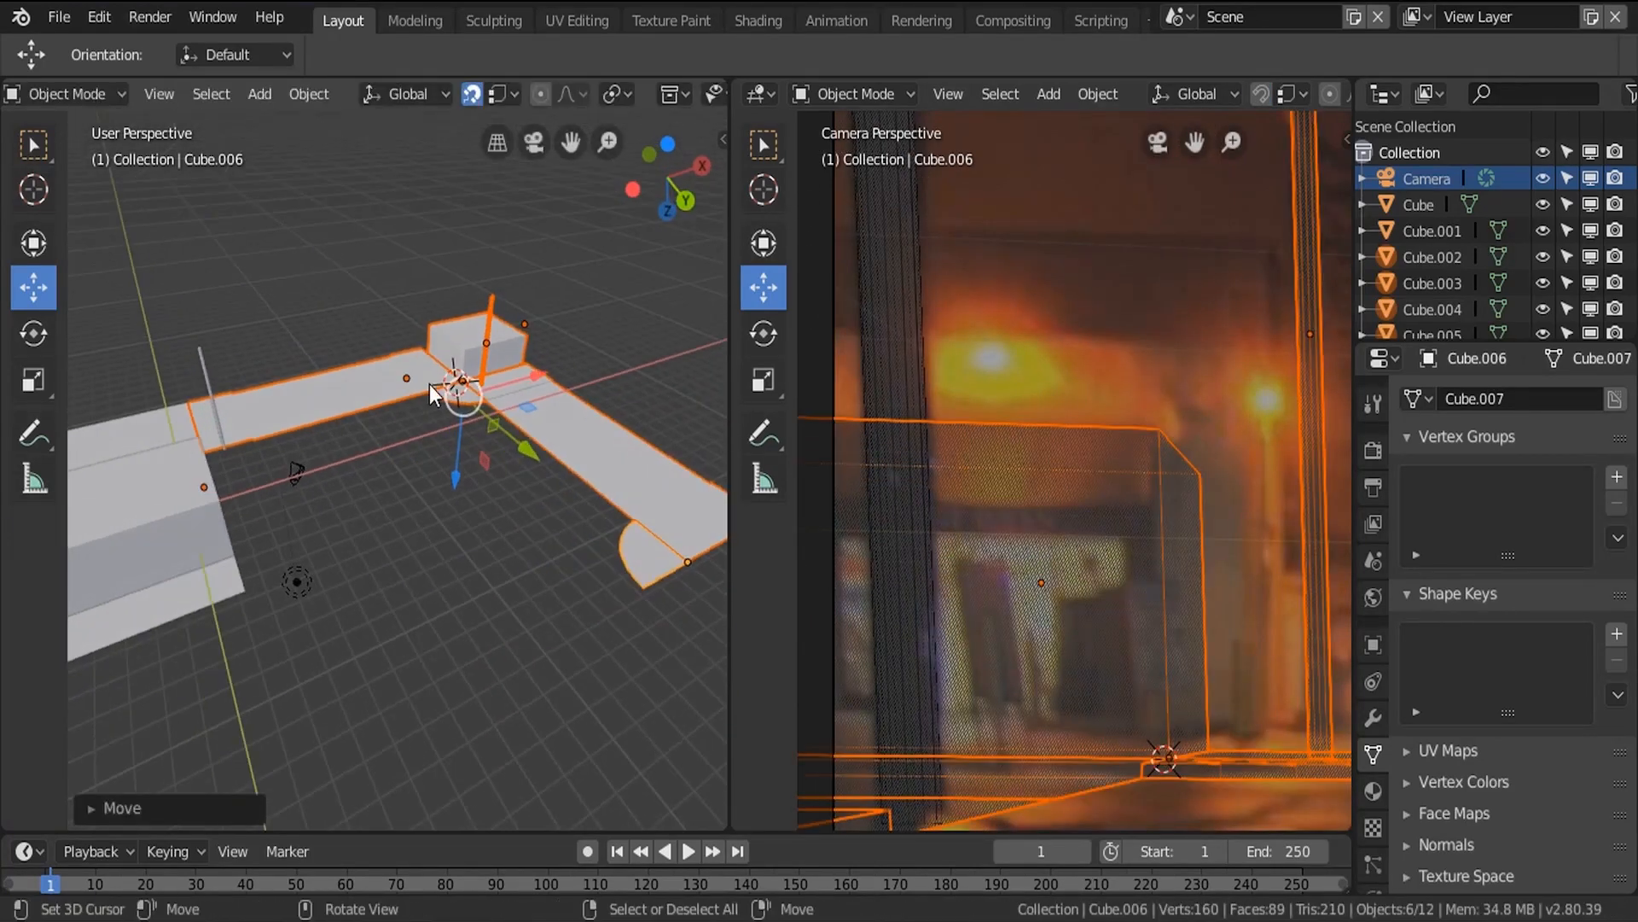
{"action": "key", "text": "a"}
{"action": "key", "text": "a"}
Set the origin of the sidewalk slab leading to the storefront to its geometry.
{"action": "scroll", "coordinate": [357, 402], "scroll_direction": "down", "scroll_amount": 4}
{"action": "middle_click_drag", "start_coordinate": [435, 459], "coordinate": [434, 485]}
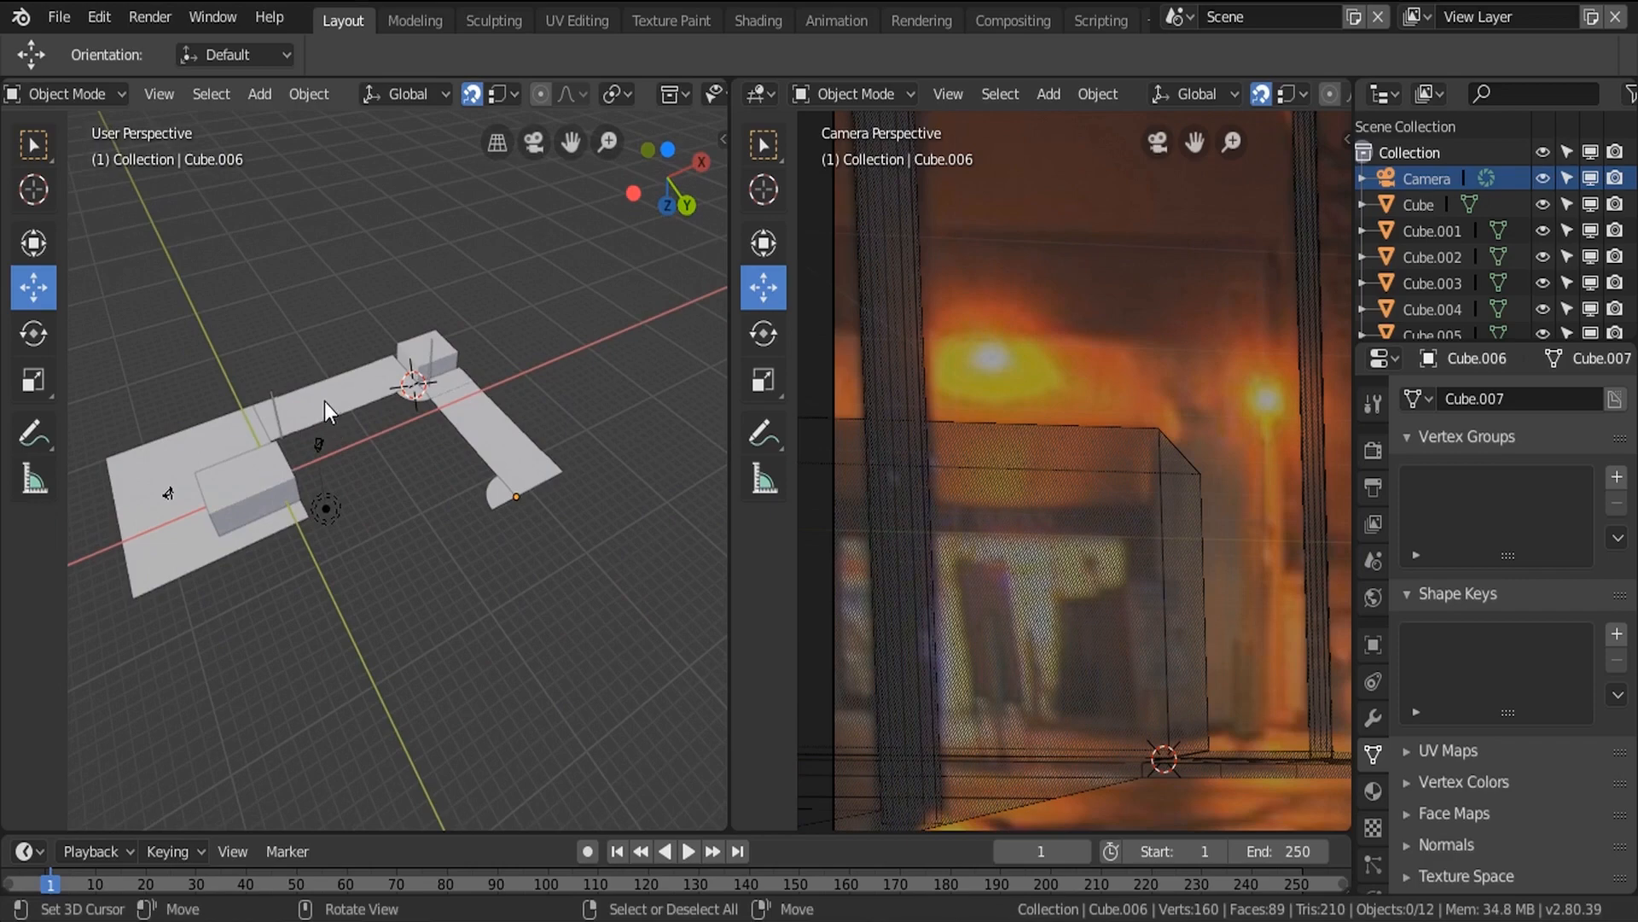
{"action": "scroll", "coordinate": [328, 405], "scroll_direction": "up", "scroll_amount": 3}
{"action": "left_click", "coordinate": [340, 403]}
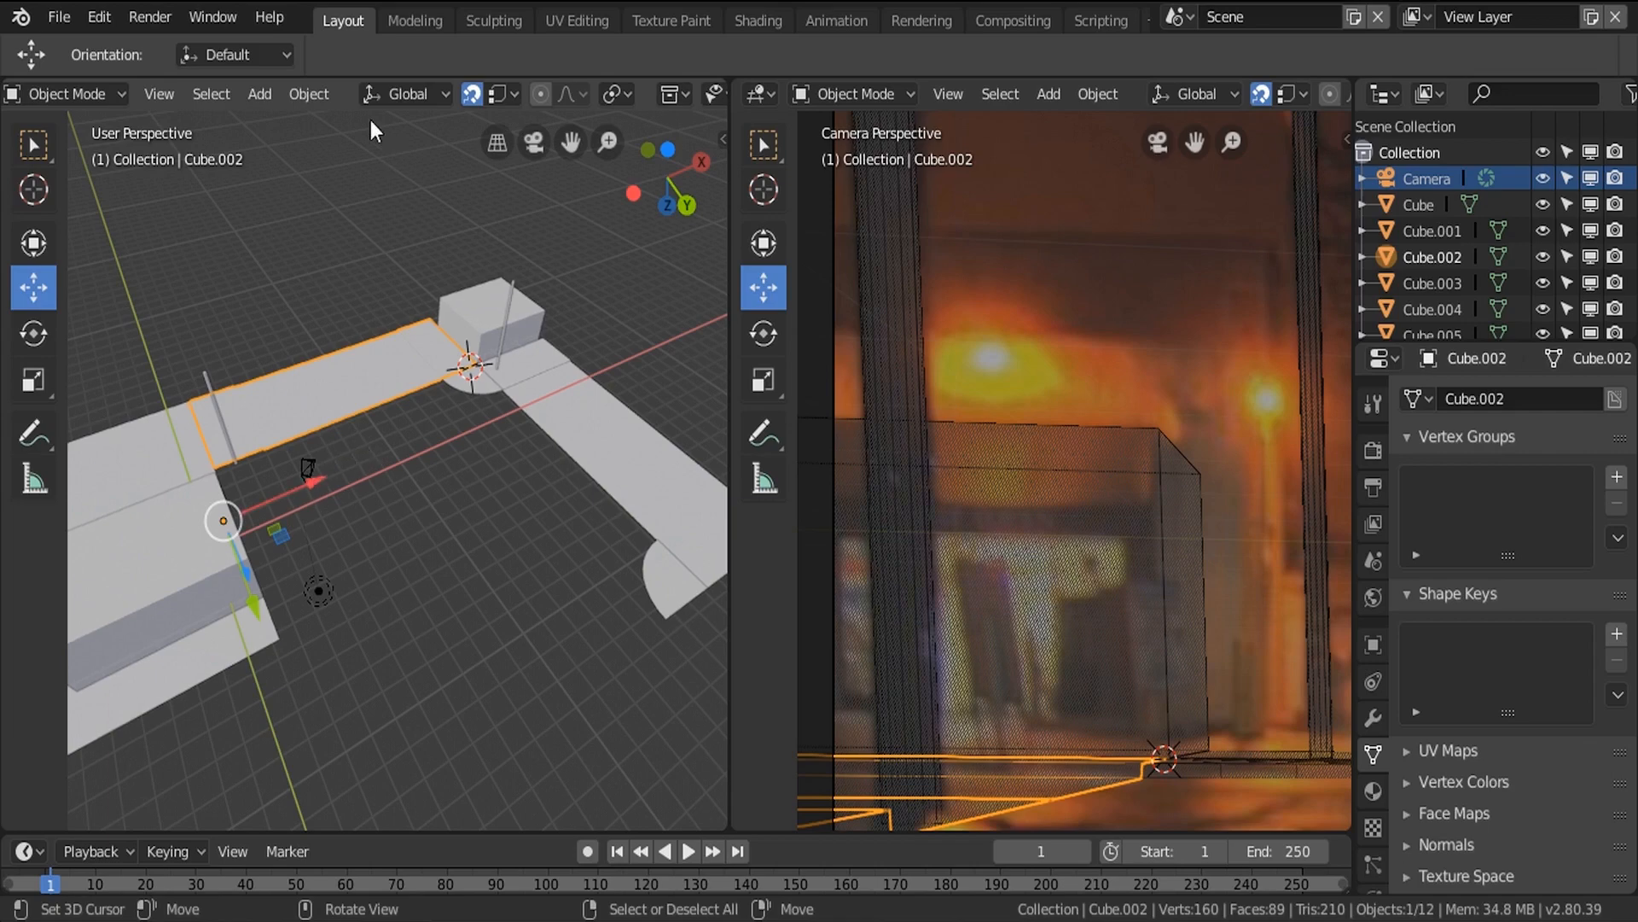
{"action": "left_click", "coordinate": [303, 94]}
{"action": "mouse_move", "coordinate": [359, 153]}
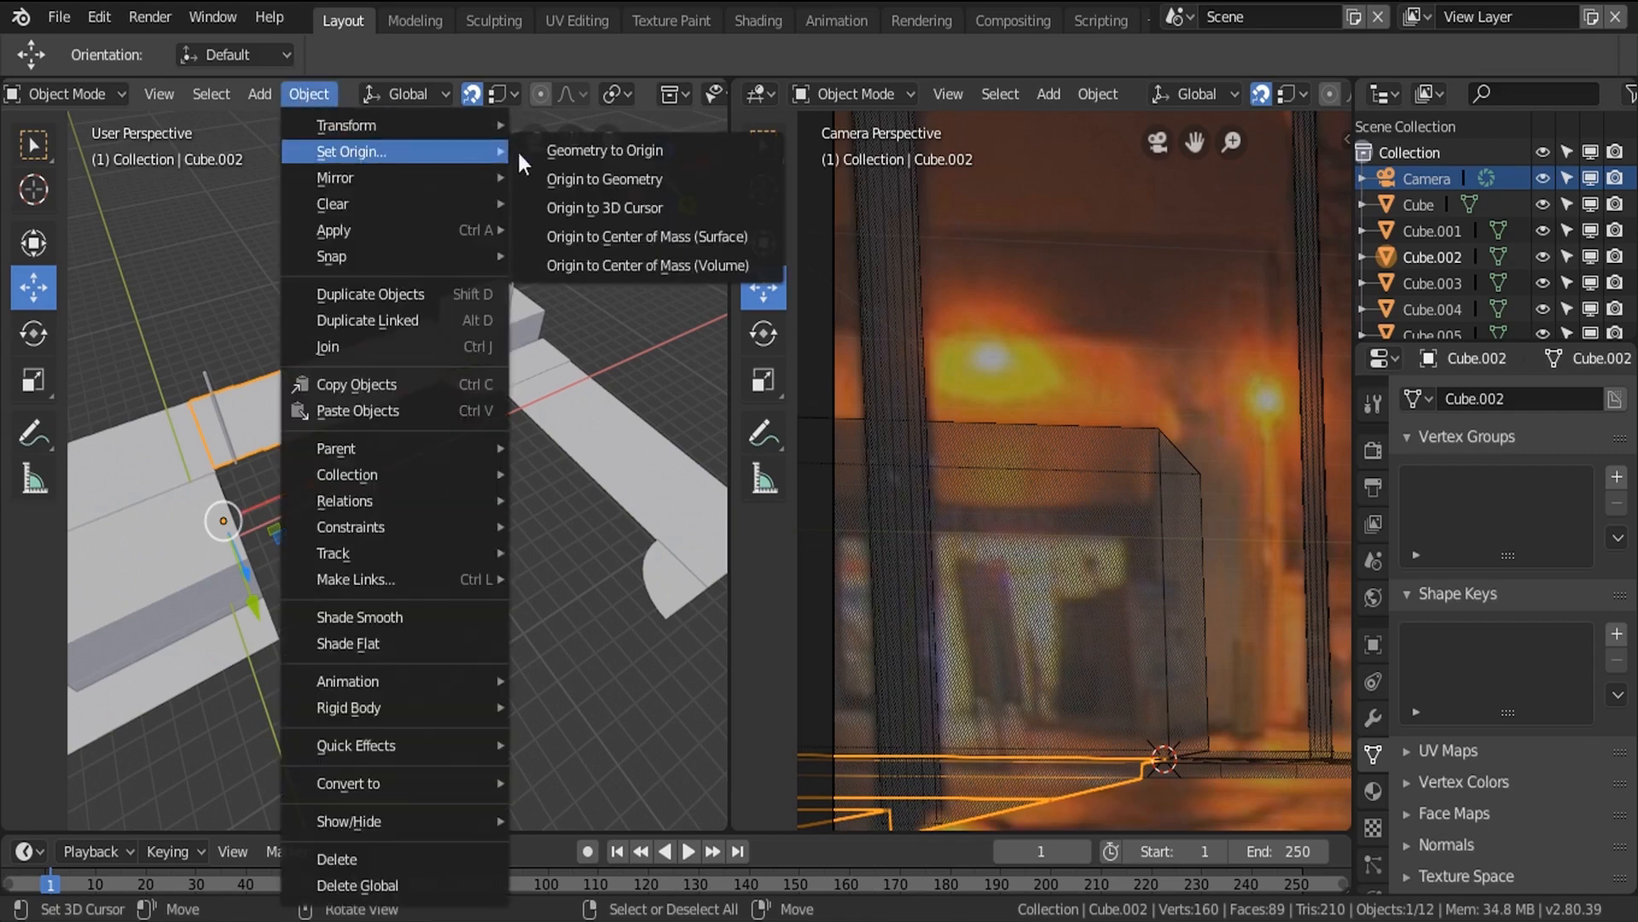
{"action": "left_click", "coordinate": [608, 179]}
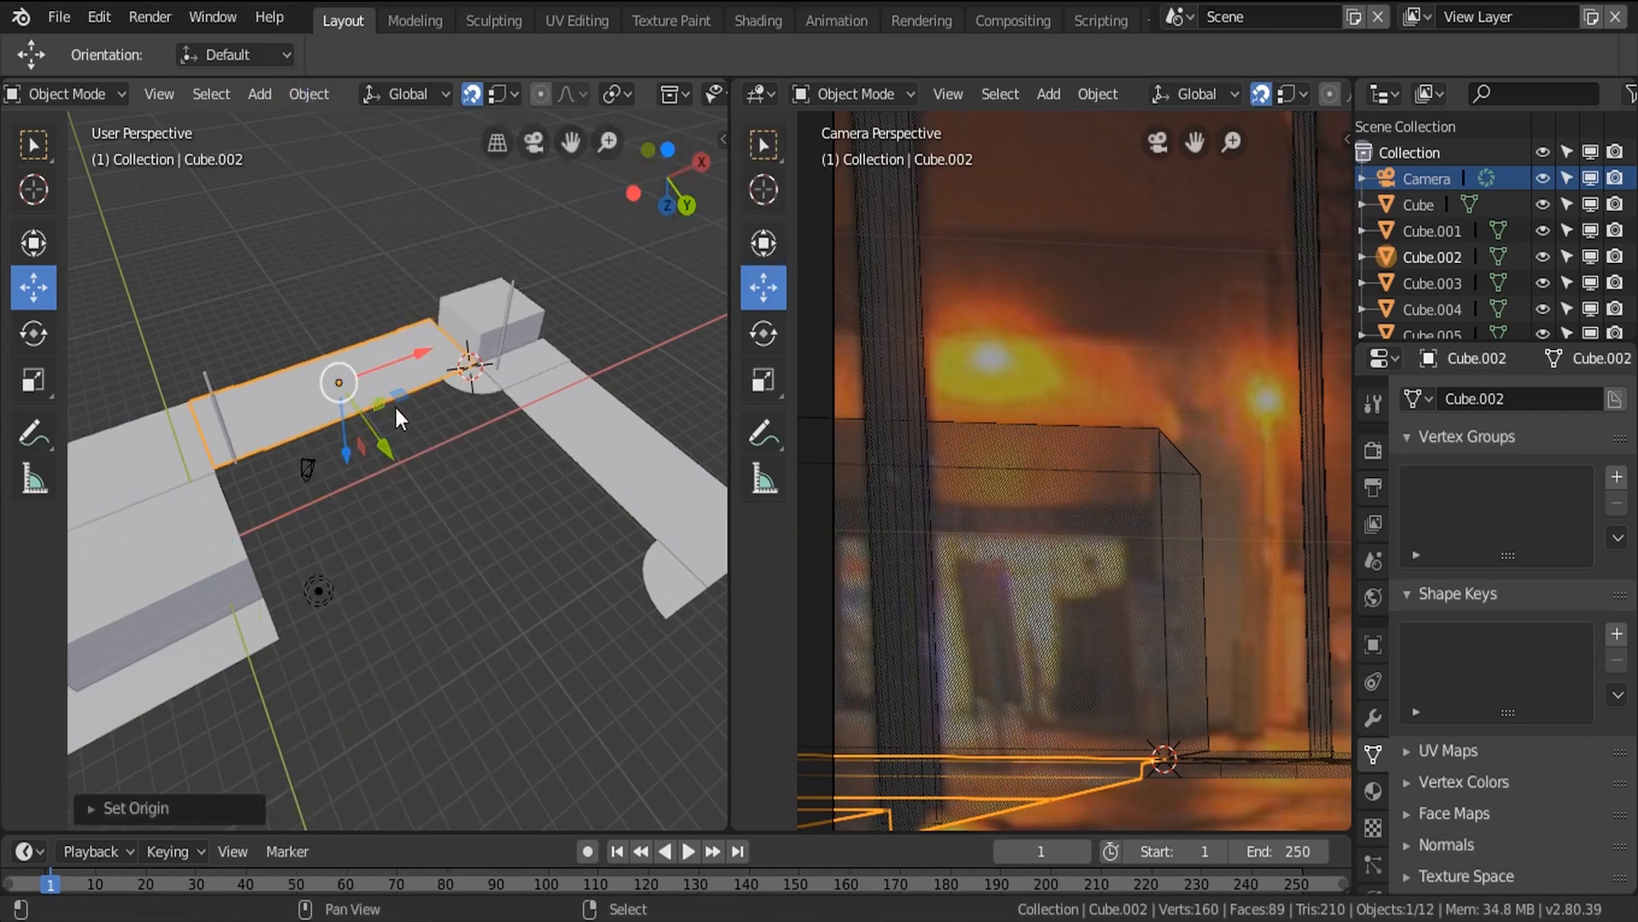
Duplicate the connecting sidewalk slab and move the copy along the Y axis into the open street area.
{"action": "key", "text": "shift+d"}
{"action": "right_click", "coordinate": [356, 413]}
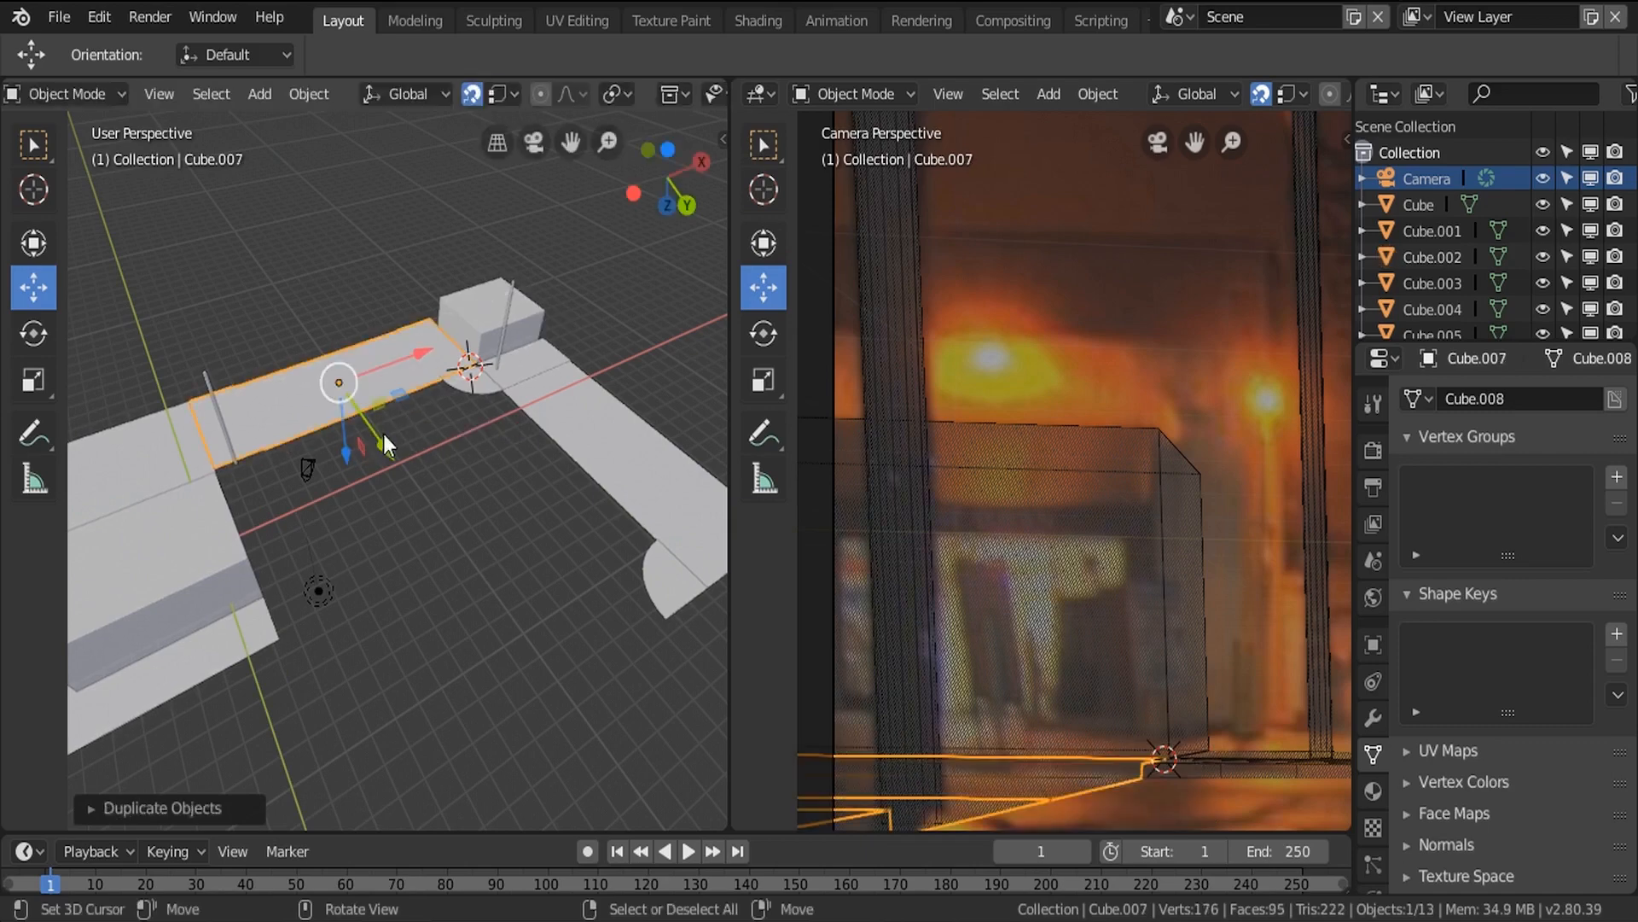
{"action": "left_click_drag", "start_coordinate": [384, 444], "coordinate": [519, 510]}
Delete the linked half of the copied slab's mesh that lies nearest the rotated sidewalk.
{"action": "key", "text": "Tab"}
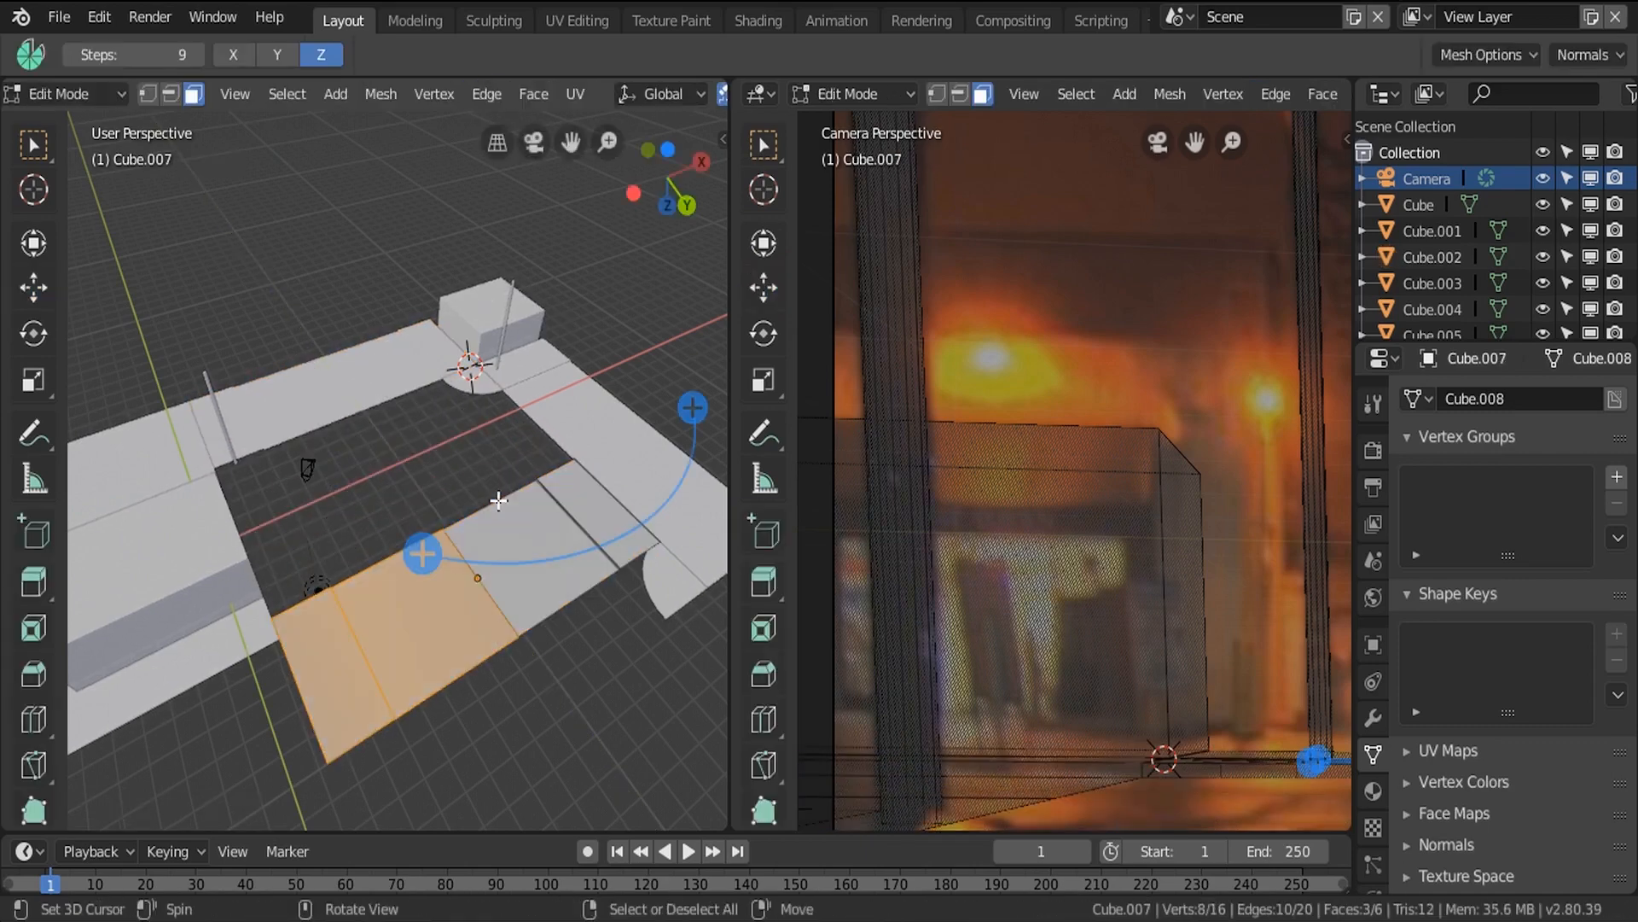
{"action": "left_click", "coordinate": [147, 94]}
{"action": "key", "text": "alt+a"}
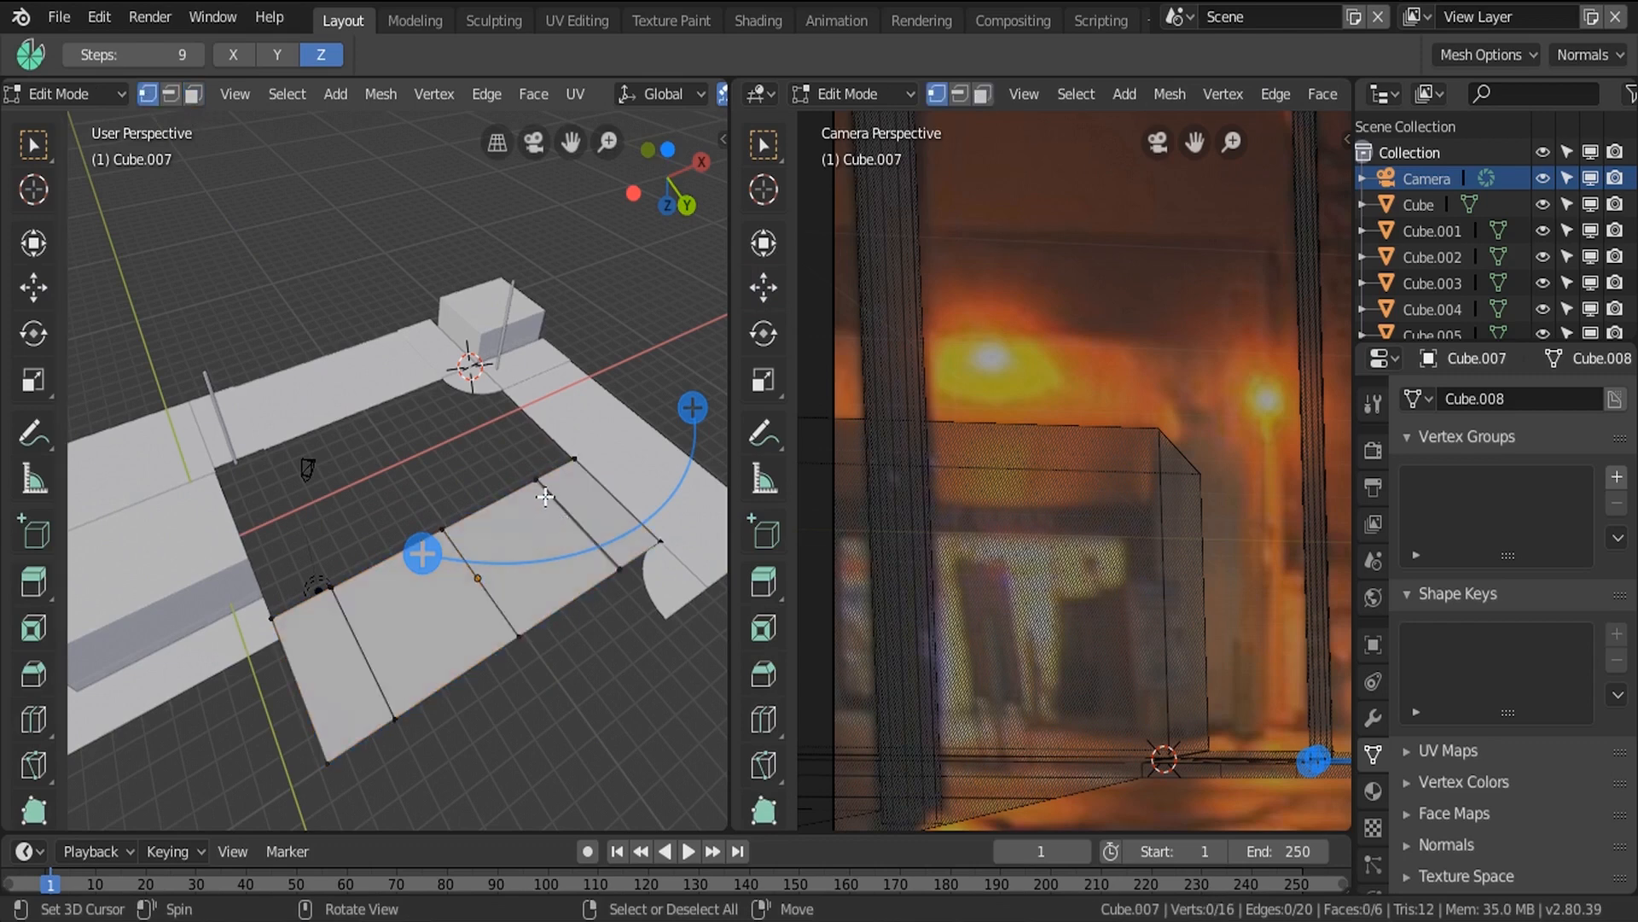
{"action": "key", "text": "l"}
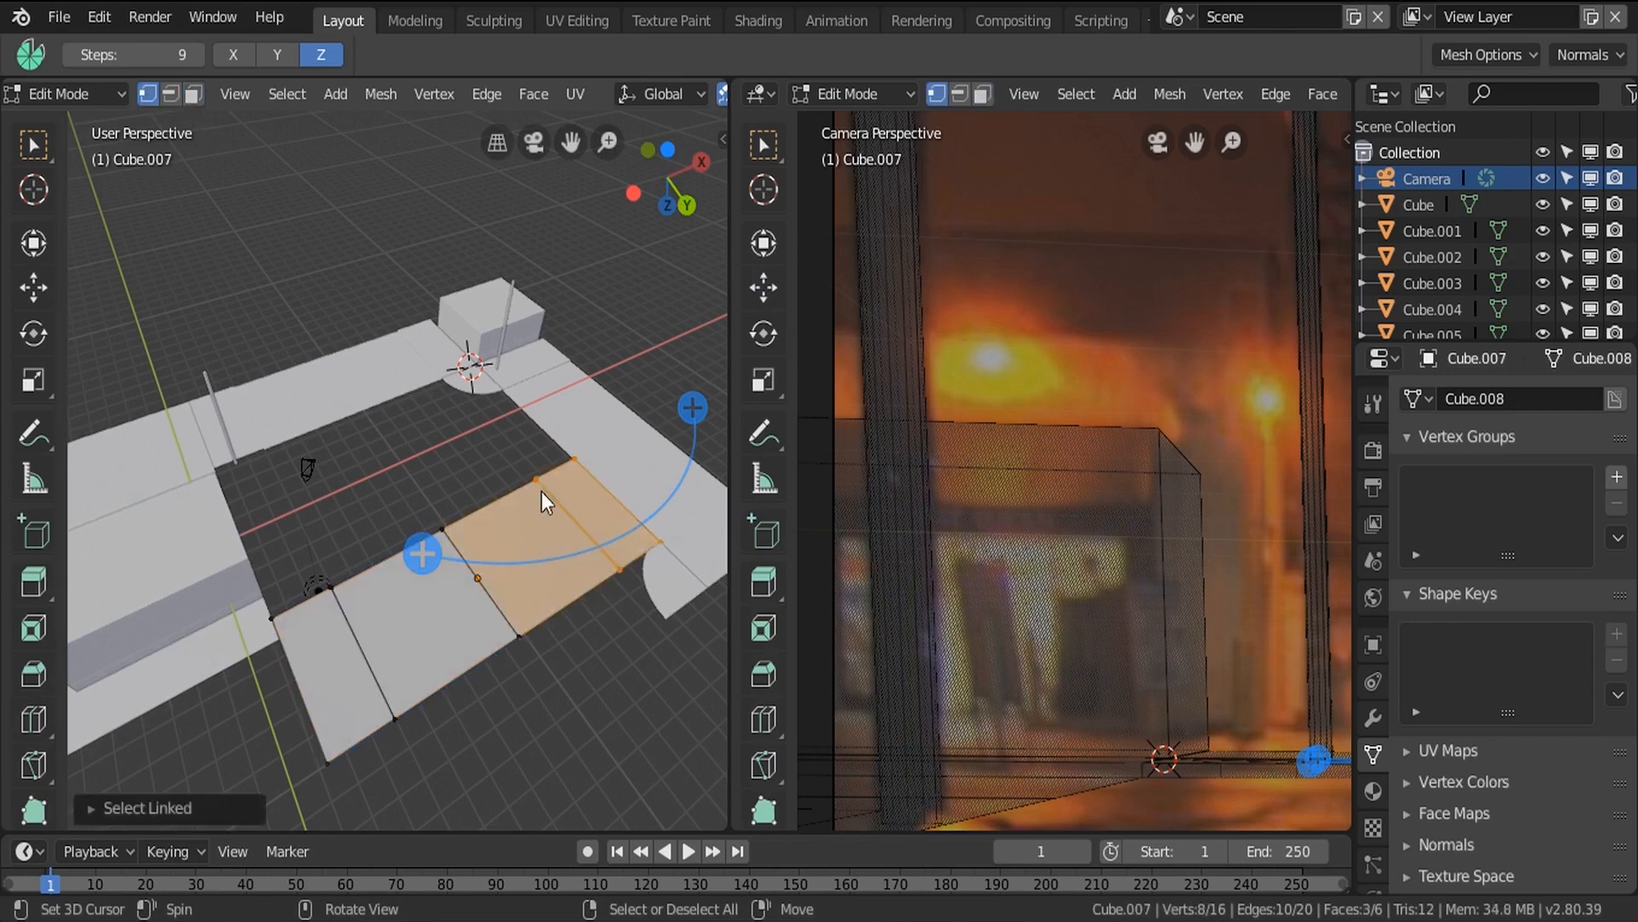
{"action": "key", "text": "x"}
{"action": "left_click", "coordinate": [541, 494]}
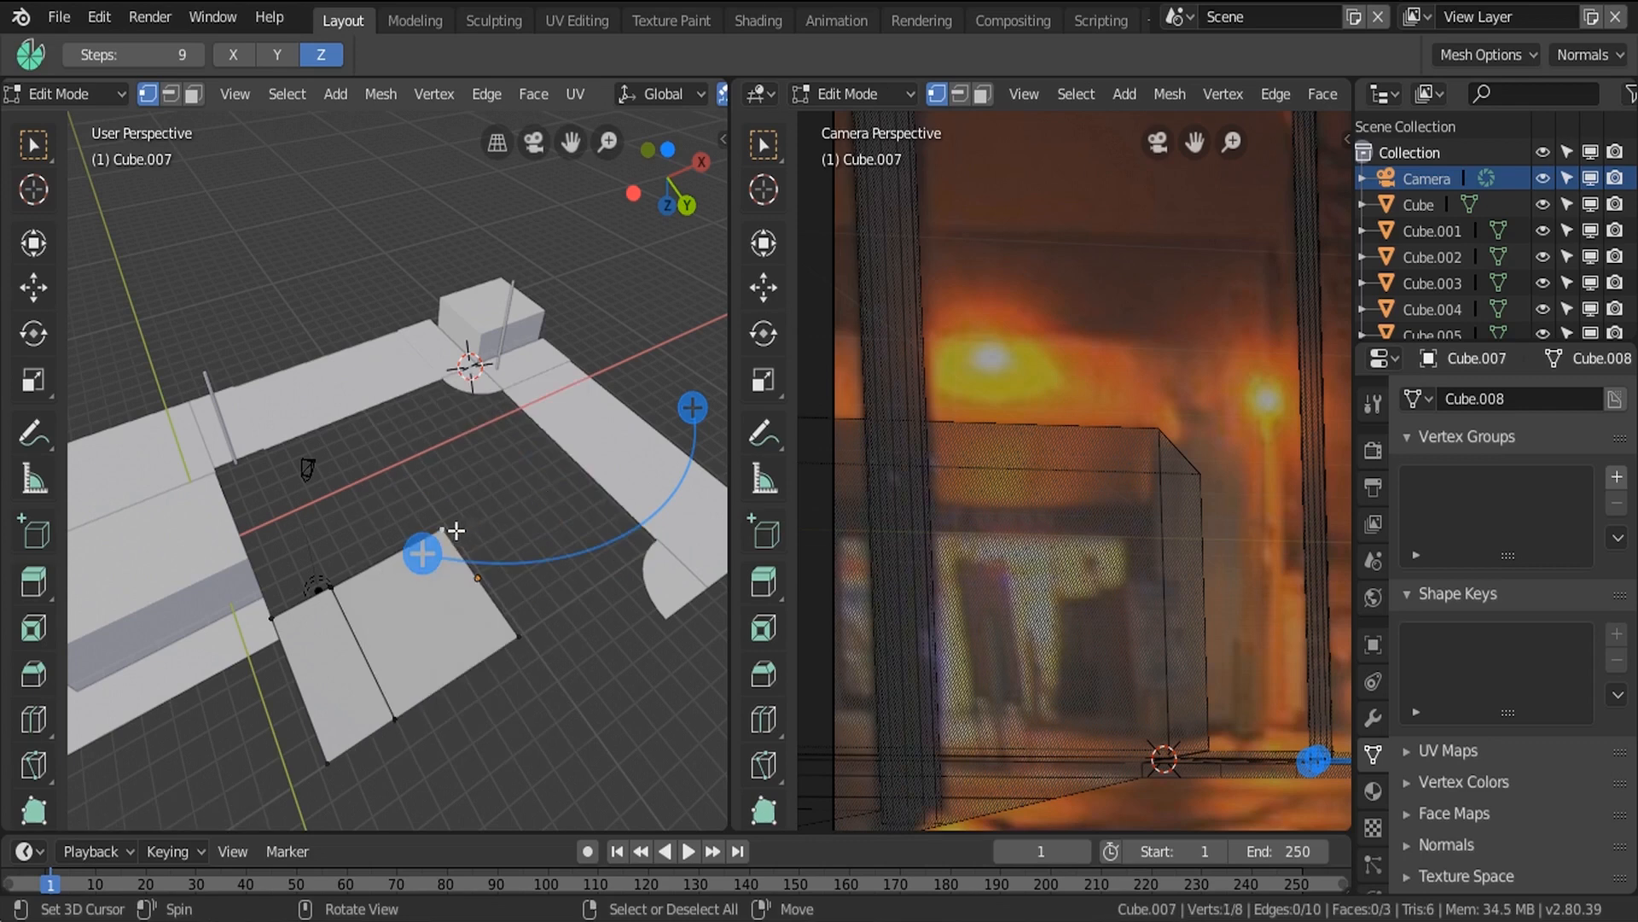
Move the remaining panel's open edge along the X axis until it snaps to the rotated sidewalk slab.
{"action": "left_click", "coordinate": [522, 635], "text": "shift"}
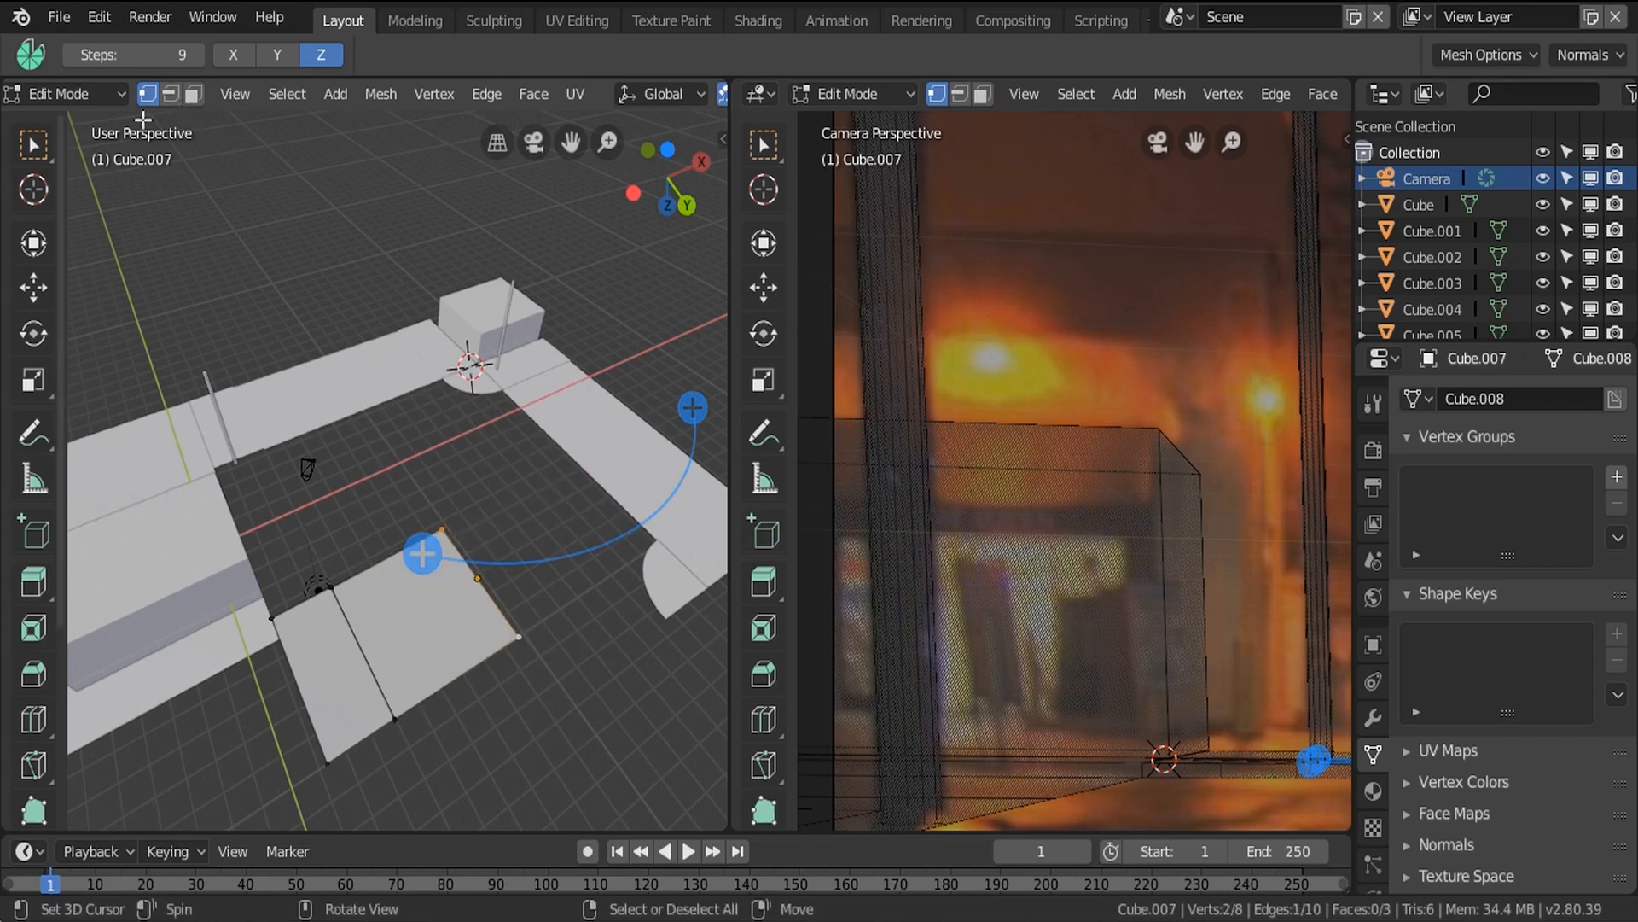
{"action": "left_click", "coordinate": [34, 288]}
{"action": "left_click_drag", "start_coordinate": [553, 587], "coordinate": [677, 536]}
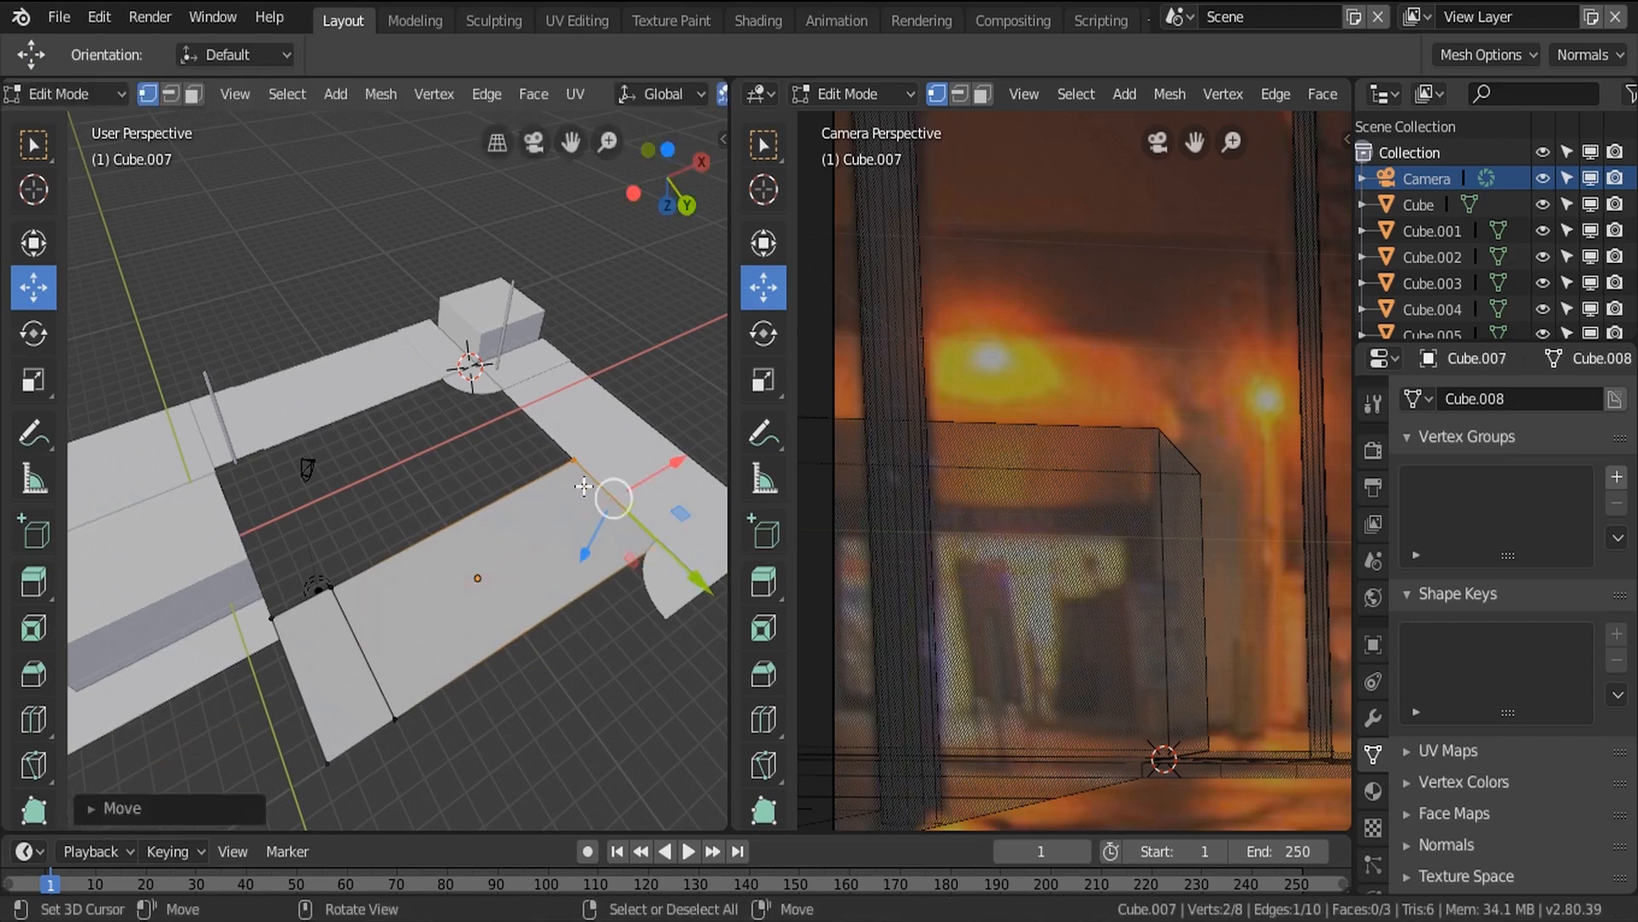
Extend the panel's two long edges along the Y axis to the connecting sidewalk and the rotated slab's far end, filling the road.
{"action": "right_click", "coordinate": [472, 506], "text": "alt"}
{"action": "left_click_drag", "start_coordinate": [447, 643], "coordinate": [433, 381]}
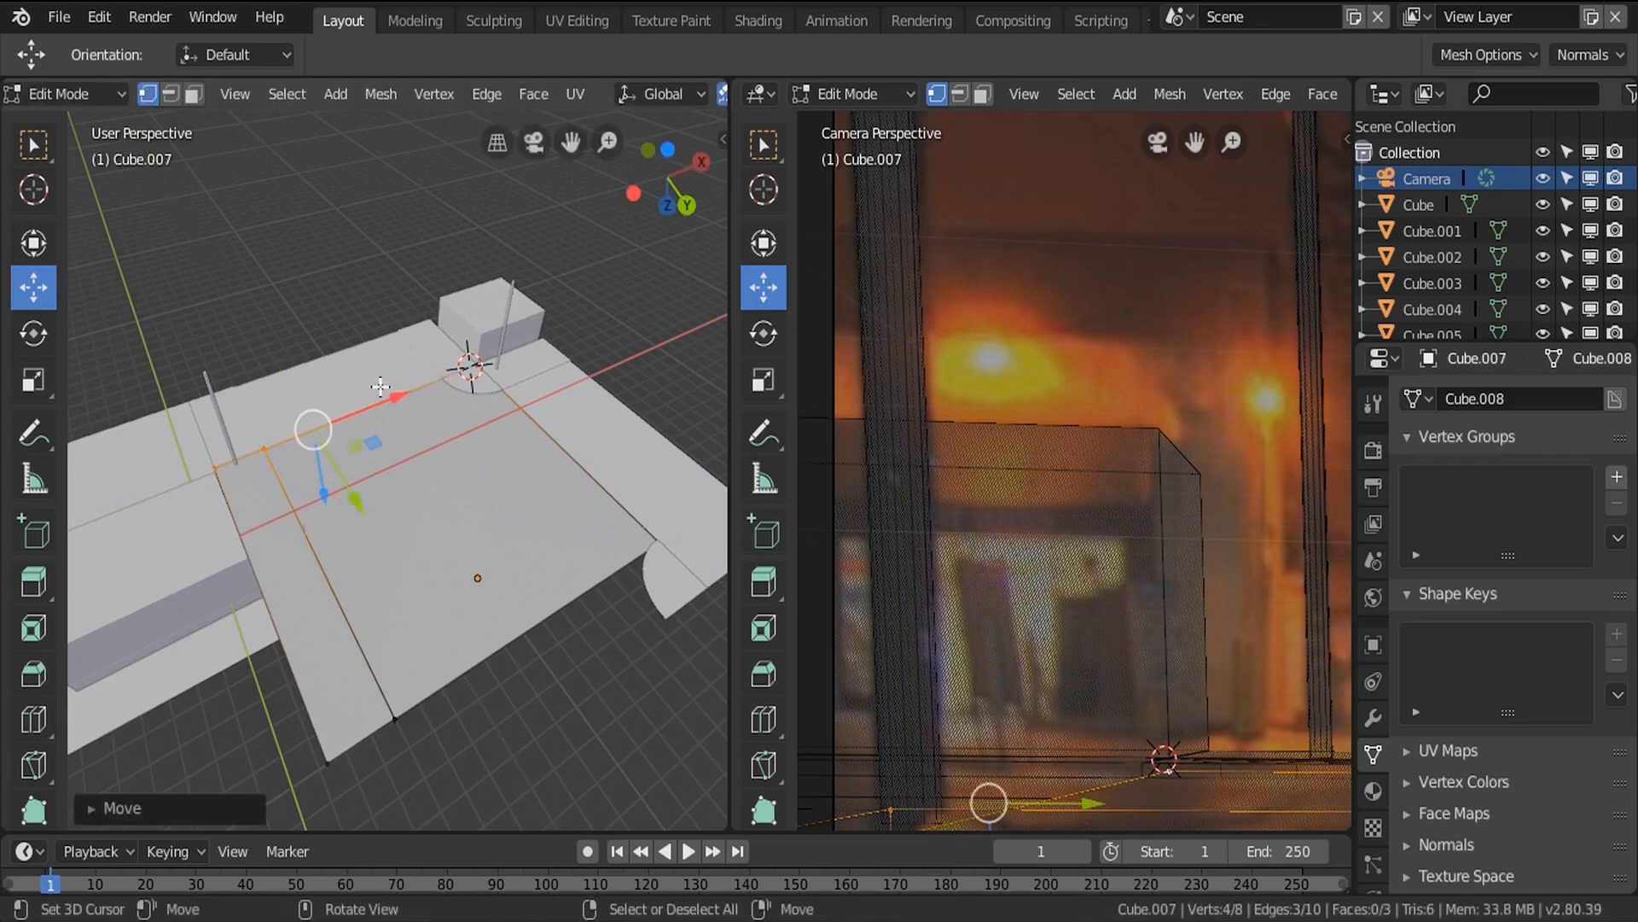
{"action": "scroll", "coordinate": [385, 391], "scroll_direction": "down", "scroll_amount": 3}
{"action": "right_click", "coordinate": [476, 529], "text": "alt"}
{"action": "left_click_drag", "start_coordinate": [489, 643], "coordinate": [628, 478]}
{"action": "key", "text": "Tab"}
Examine the filled road from street level and compare the solid-shaded camera view with the photo.
{"action": "middle_click_drag", "start_coordinate": [382, 490], "coordinate": [529, 464]}
{"action": "key", "text": "a"}
{"action": "scroll", "coordinate": [434, 423], "scroll_direction": "up", "scroll_amount": 4}
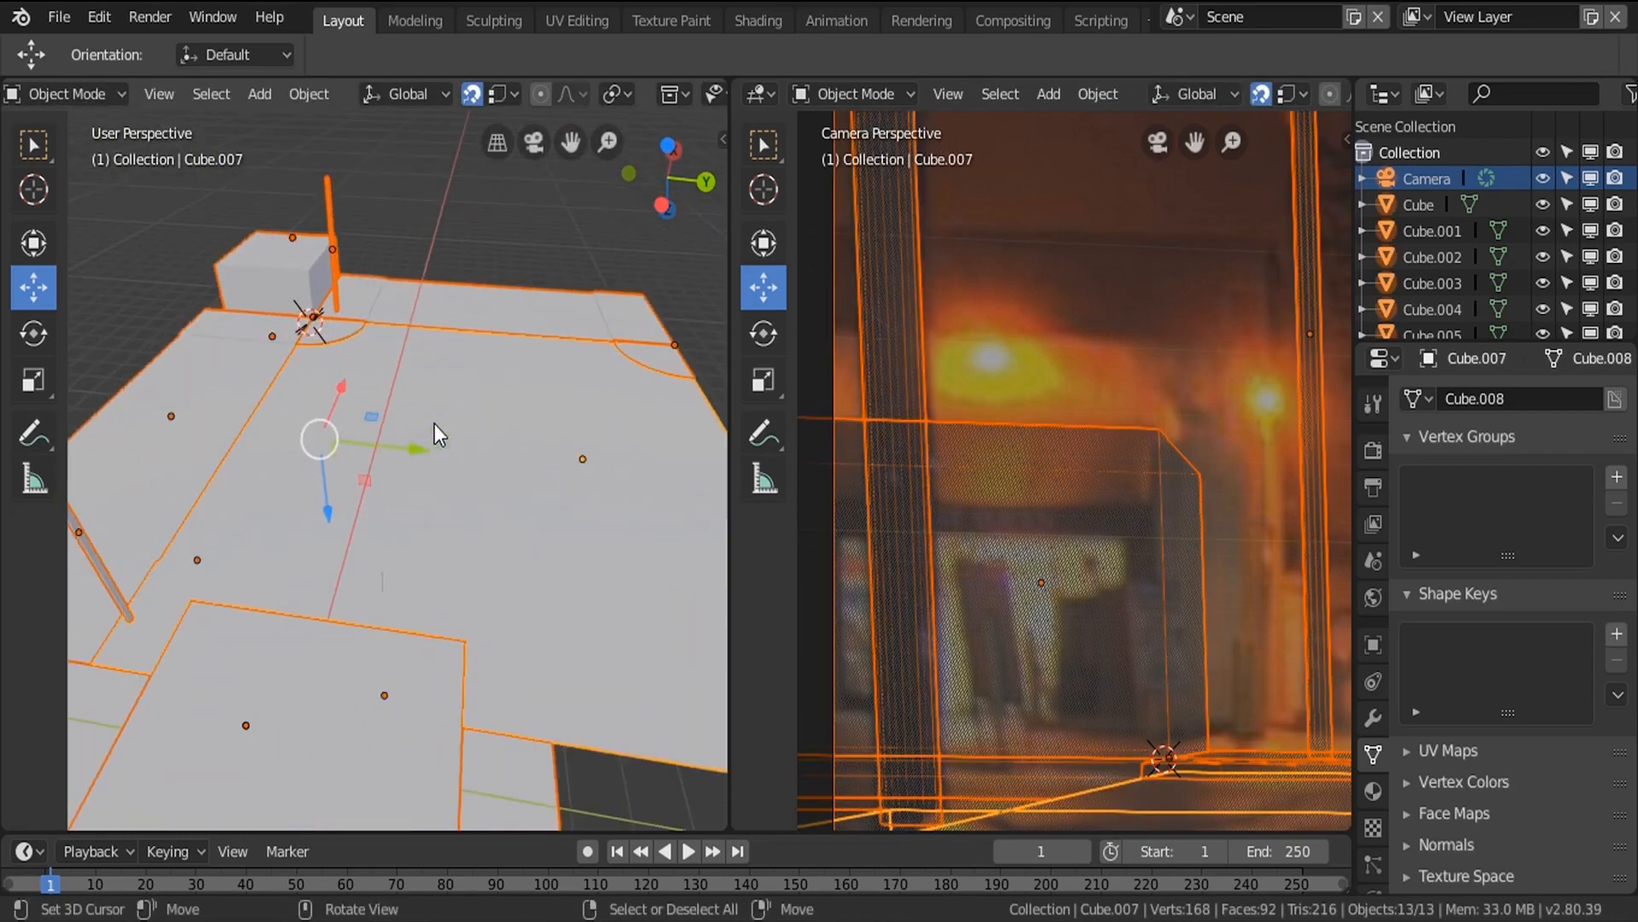
{"action": "key", "text": "alt+a"}
{"action": "middle_click_drag", "start_coordinate": [451, 423], "coordinate": [258, 367]}
{"action": "middle_click_drag", "start_coordinate": [464, 369], "coordinate": [372, 373]}
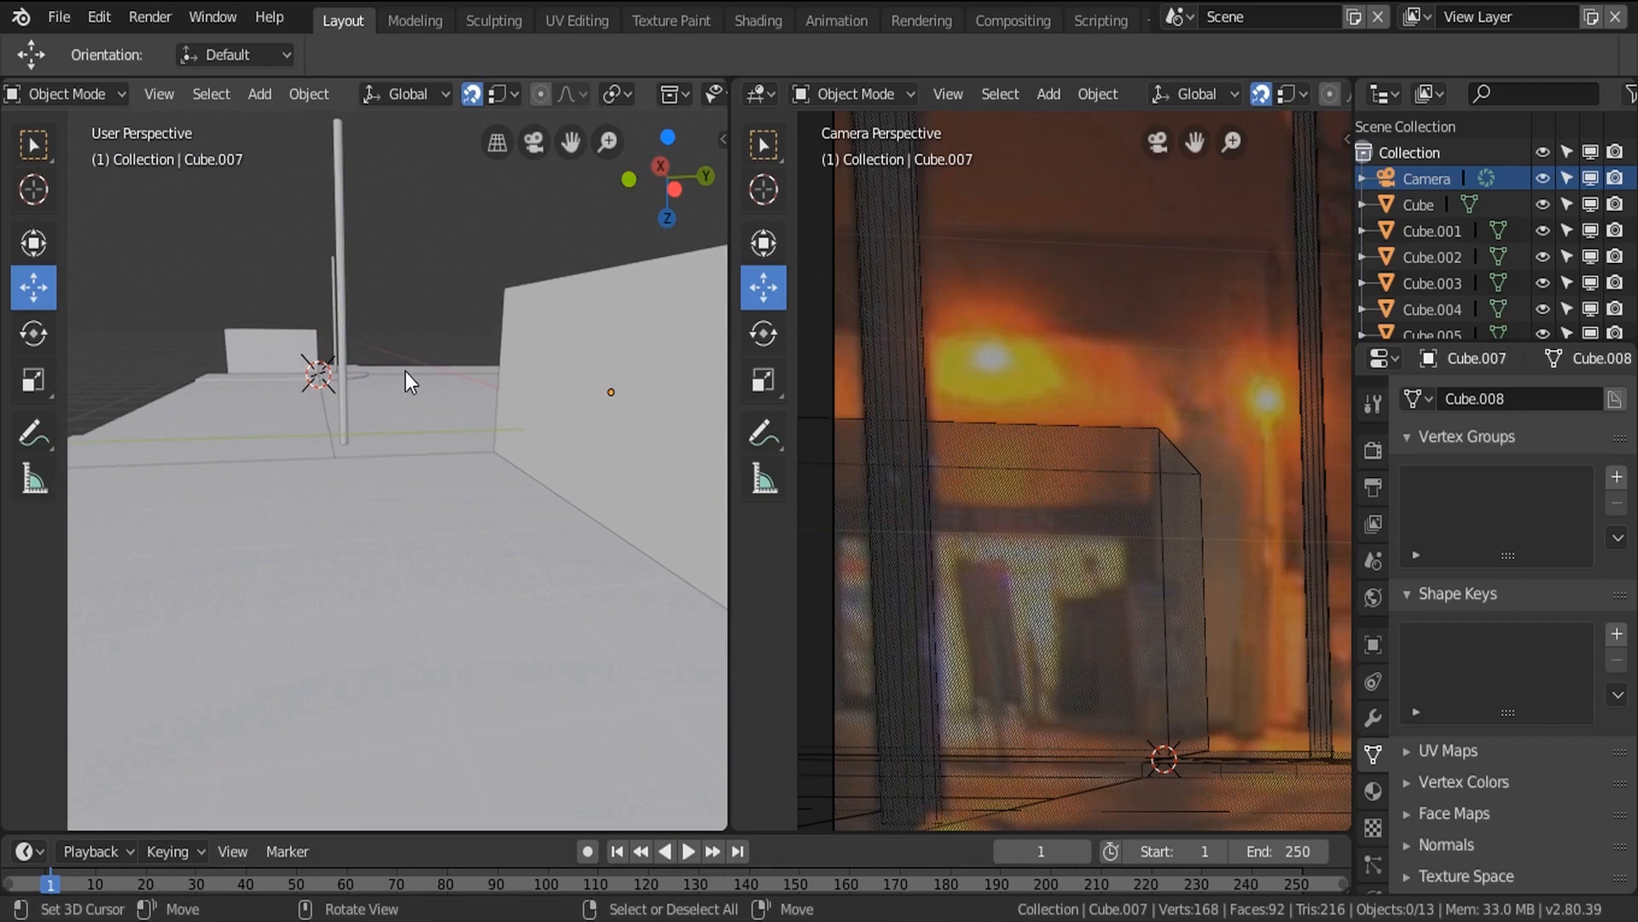
{"action": "scroll", "coordinate": [1012, 347], "scroll_direction": "down", "scroll_amount": 16}
{"action": "mouse_move", "coordinate": [1012, 346]}
{"action": "middle_mouse_down", "text": "shift"}
{"action": "mouse_move", "coordinate": [906, 351]}
{"action": "mouse_move", "coordinate": [938, 422]}
{"action": "middle_mouse_up", "text": "shift"}
{"action": "key", "text": "z"}
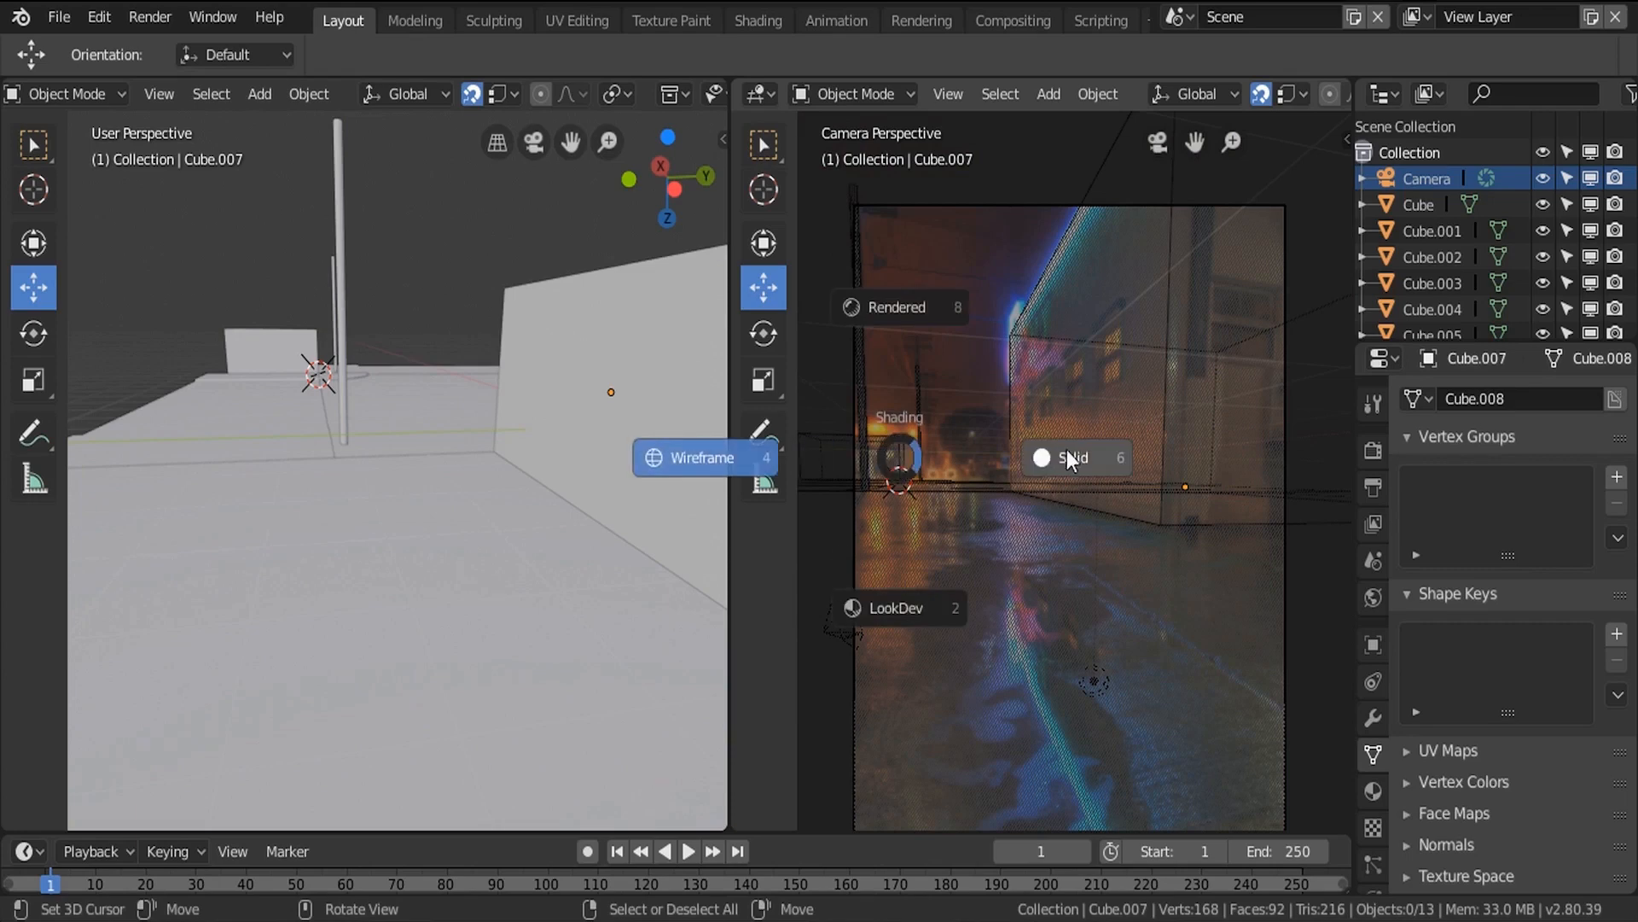
{"action": "left_click", "coordinate": [1079, 453]}
{"action": "scroll", "coordinate": [1037, 481], "scroll_direction": "up", "scroll_amount": 6}
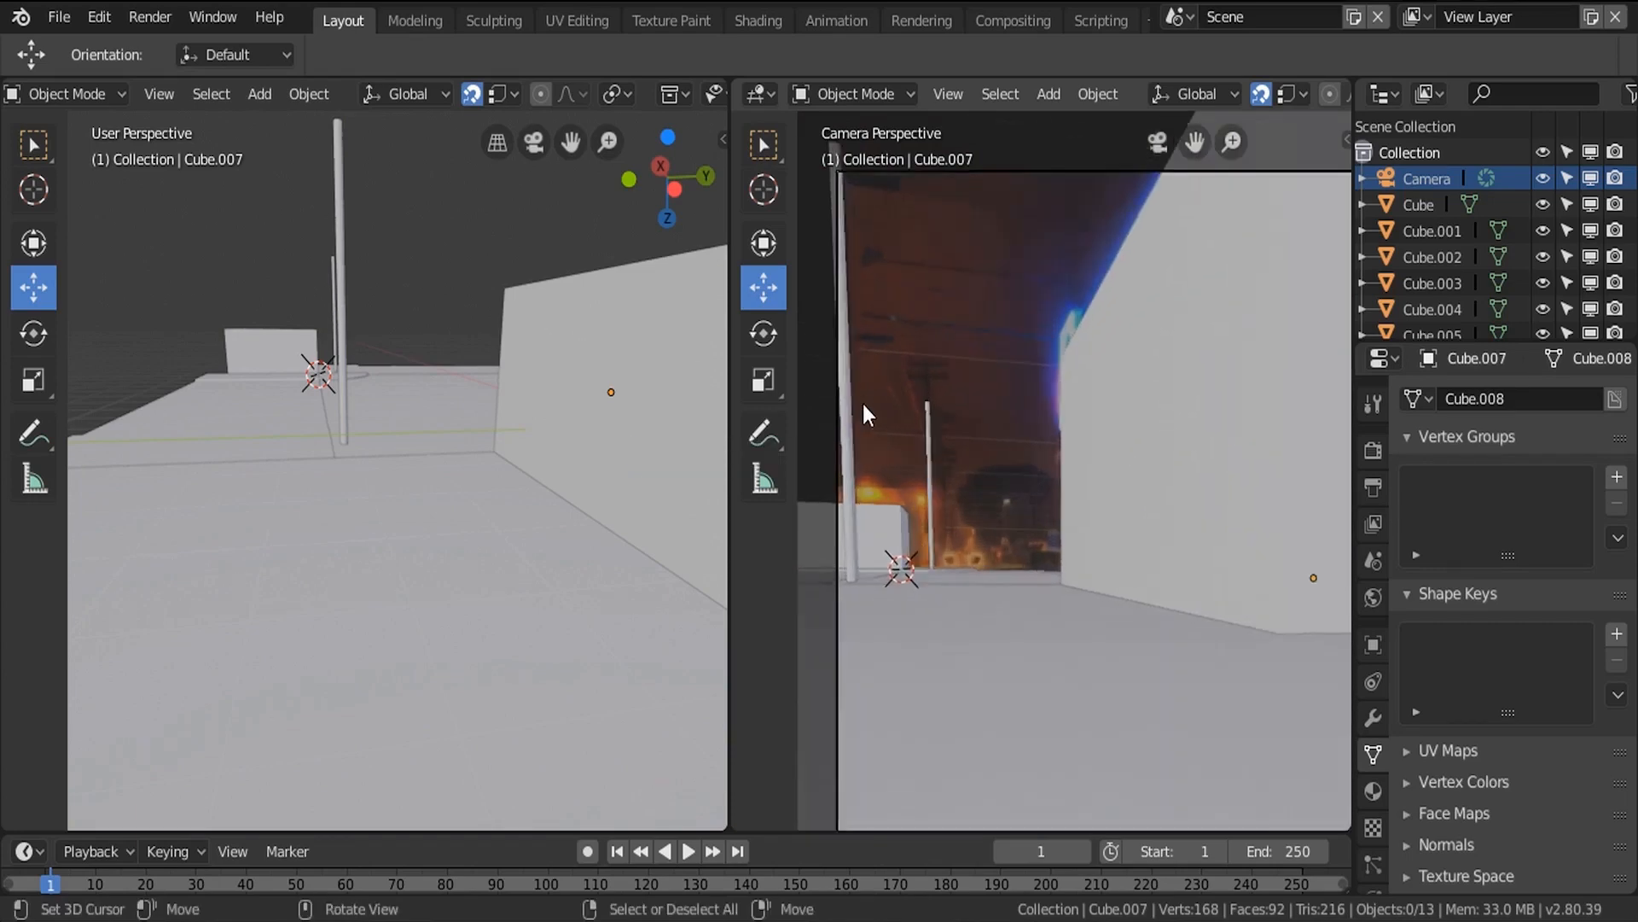
{"action": "middle_click_drag", "start_coordinate": [923, 463], "coordinate": [945, 497], "text": "shift"}
Open the distant pole's mesh for editing with no vertices selected.
{"action": "left_click", "coordinate": [993, 520]}
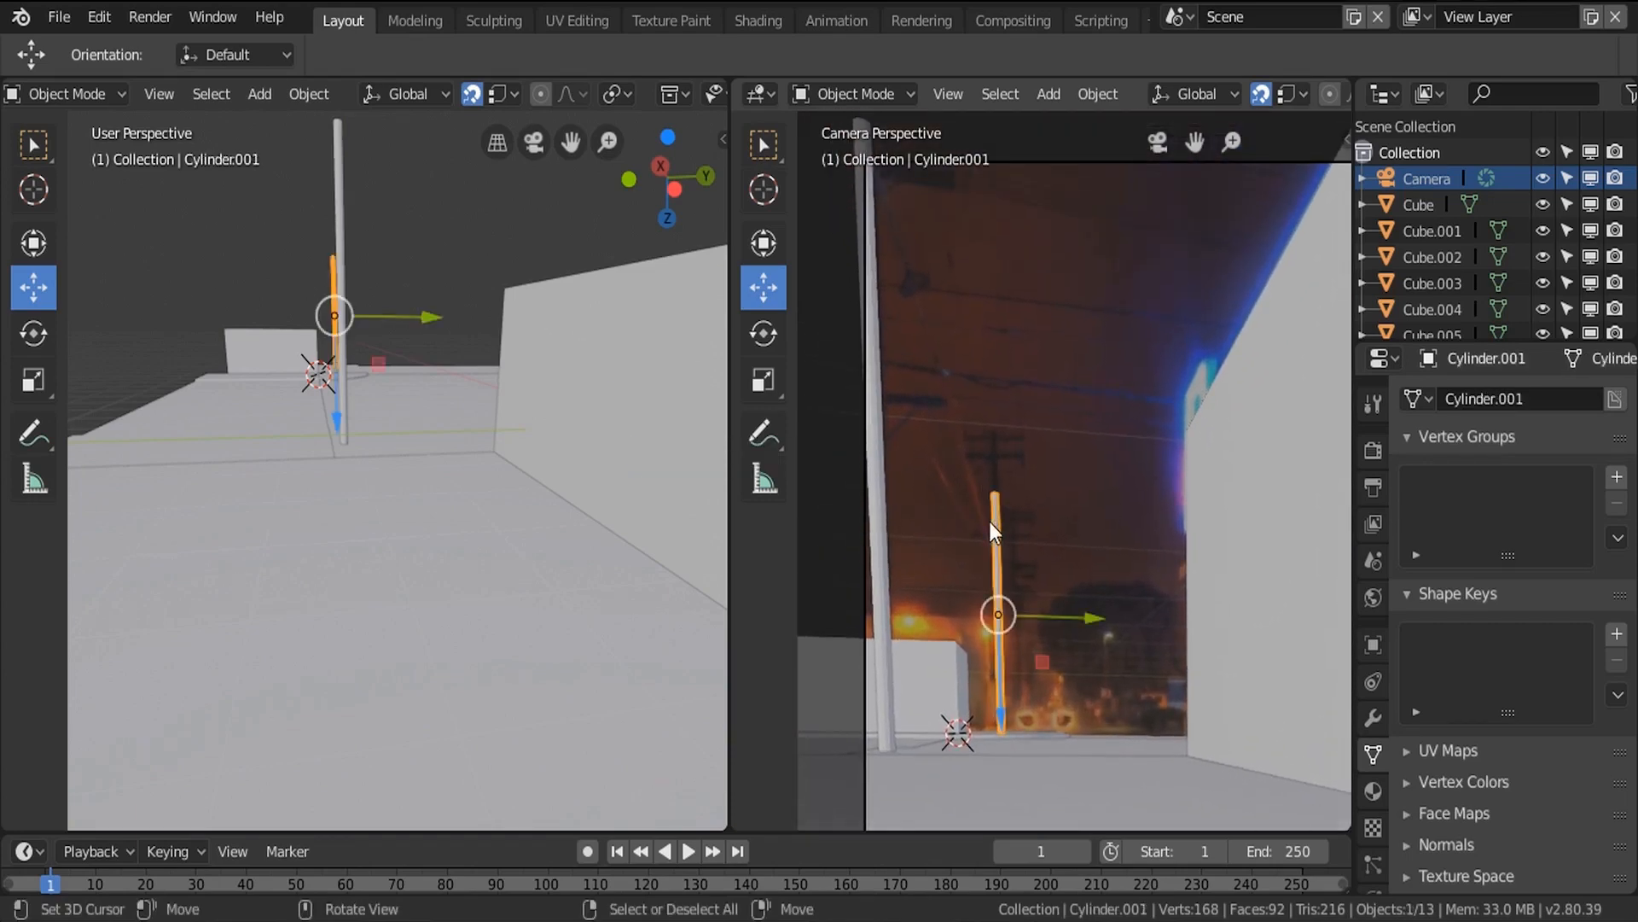
{"action": "scroll", "coordinate": [995, 453], "scroll_direction": "up", "scroll_amount": 5}
{"action": "key", "text": "Tab"}
{"action": "key", "text": "alt+a"}
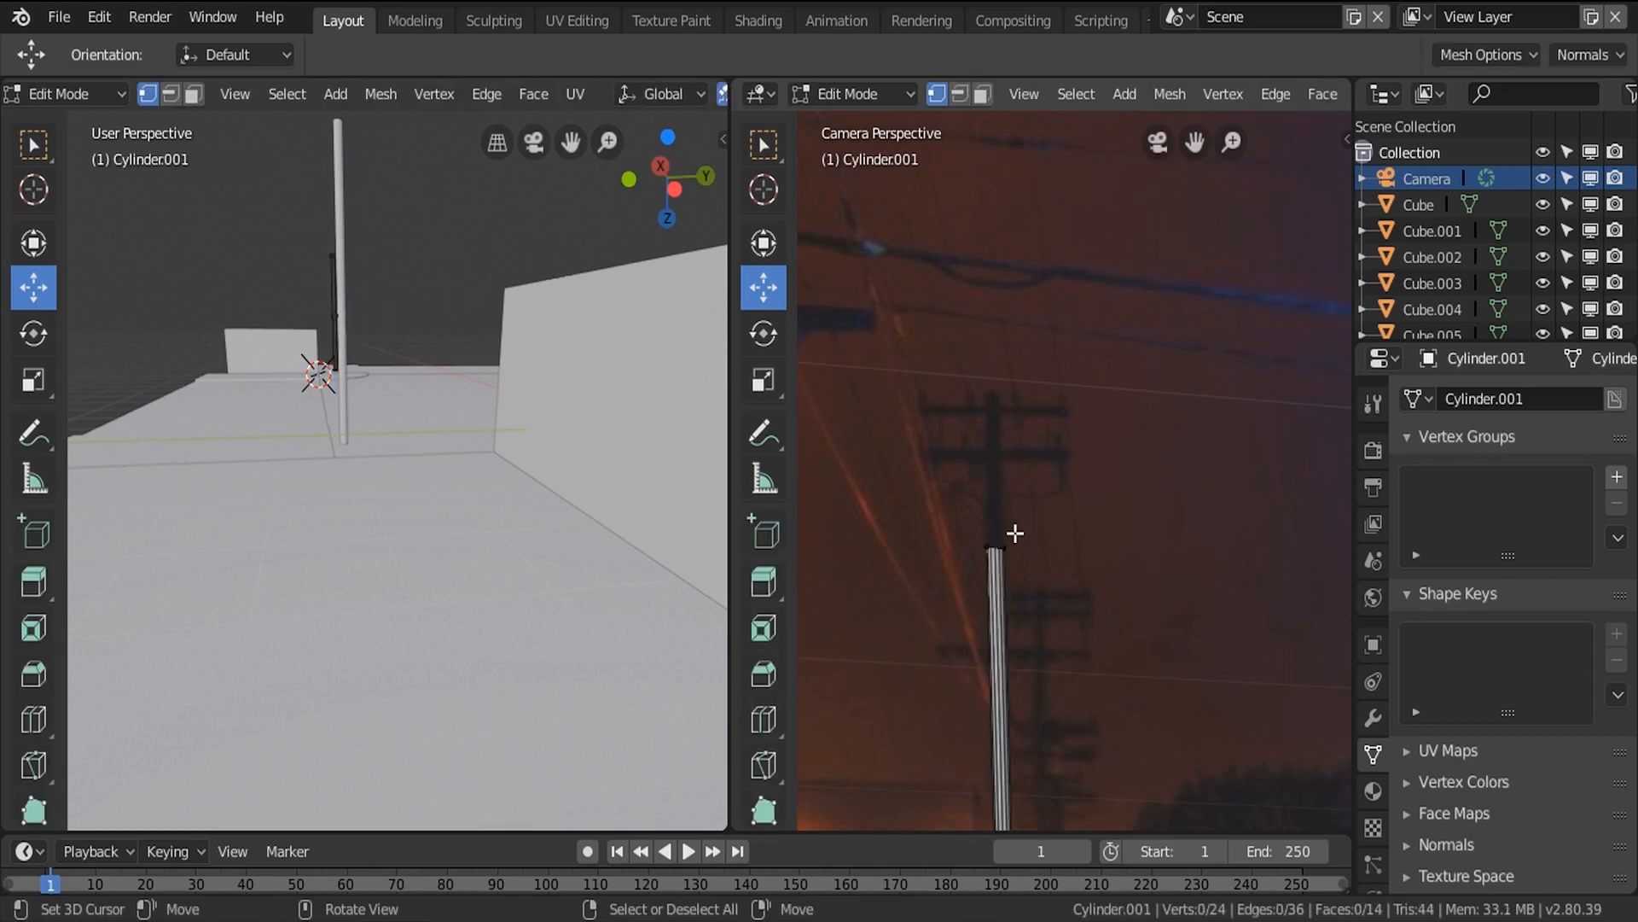
{"action": "key", "text": "c"}
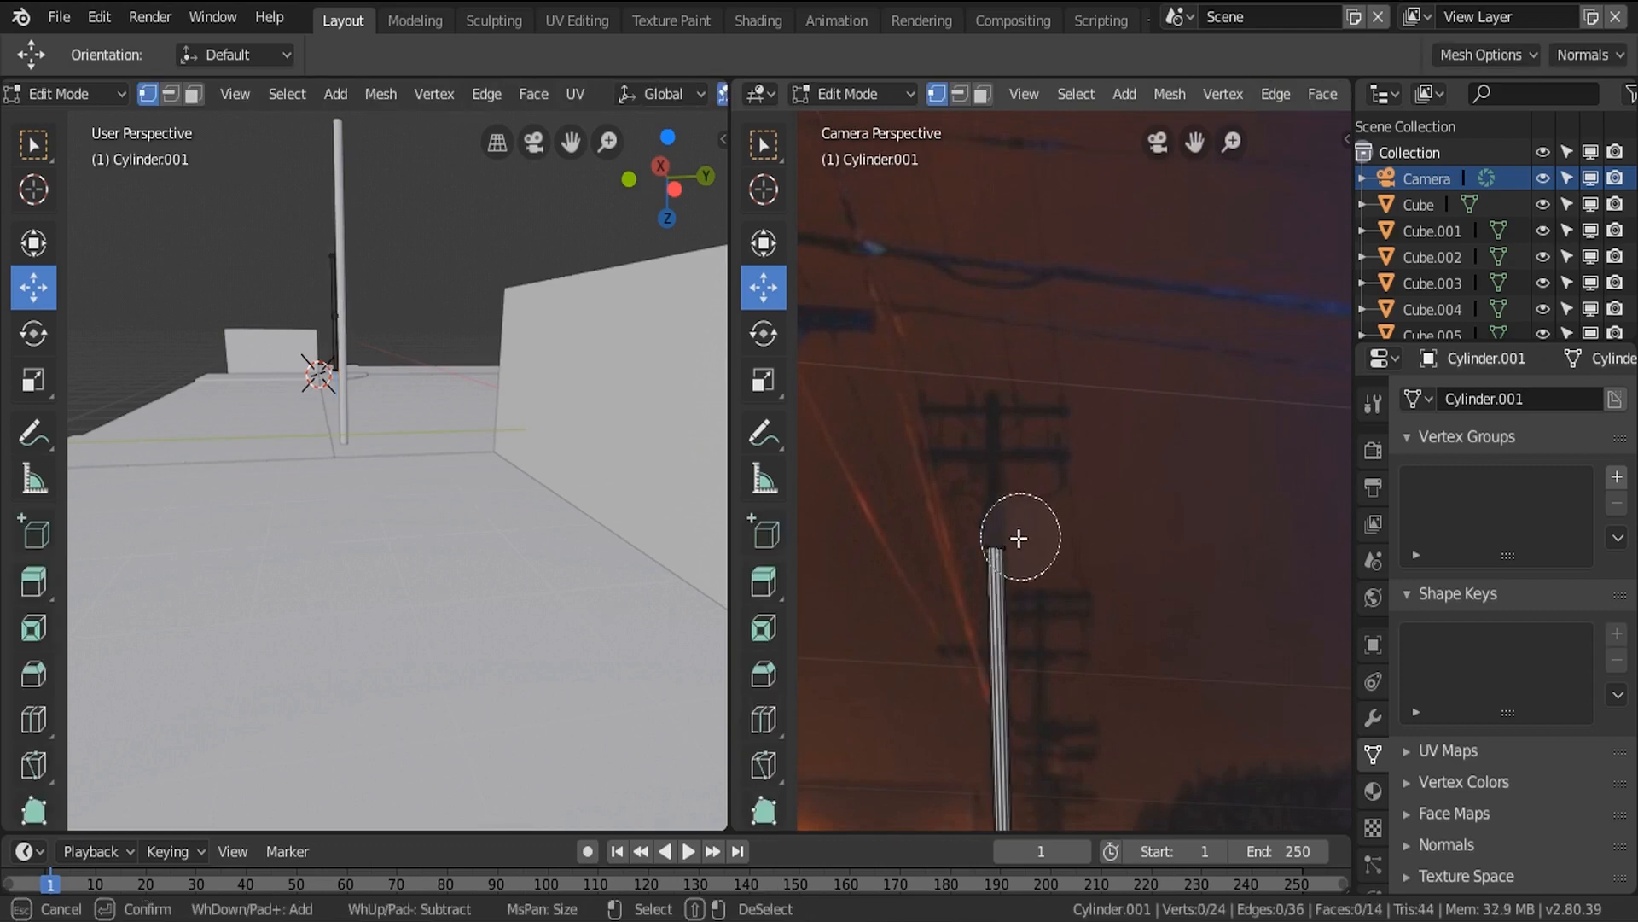
{"action": "left_click", "coordinate": [996, 546]}
{"action": "right_click", "coordinate": [996, 547]}
{"action": "left_click_drag", "start_coordinate": [1001, 648], "coordinate": [998, 686]}
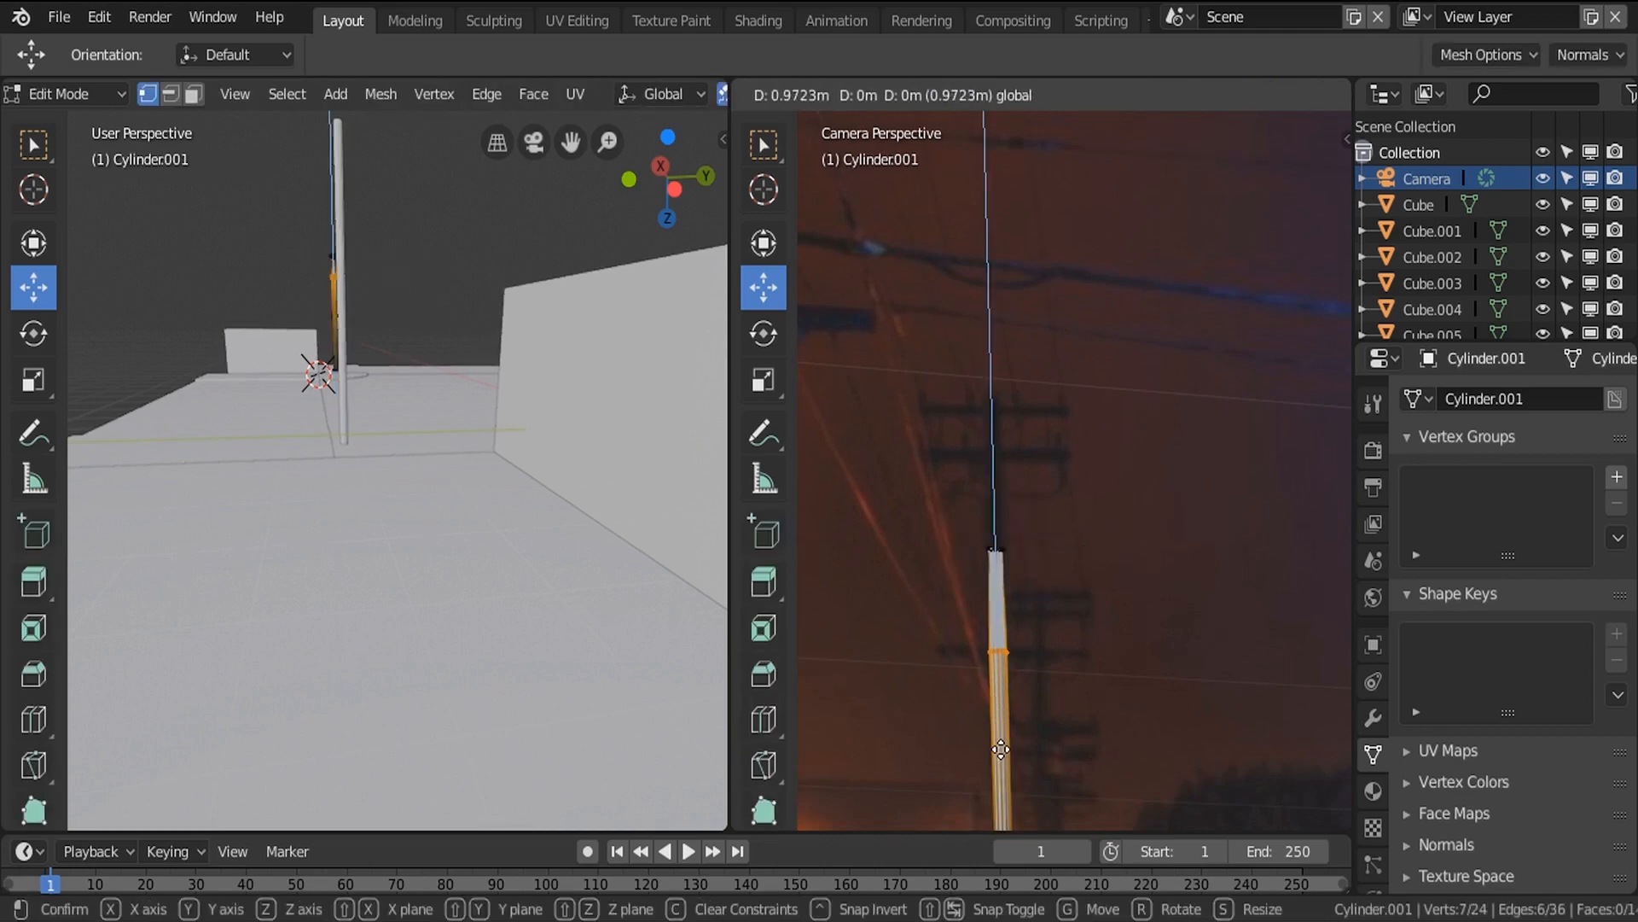
{"action": "right_click", "coordinate": [1001, 750]}
In wireframe shading, raise the distant pole's top vertices along the Z axis to the top of the photo's utility pole.
{"action": "key", "text": "z"}
{"action": "left_click", "coordinate": [881, 560]}
{"action": "key", "text": "c"}
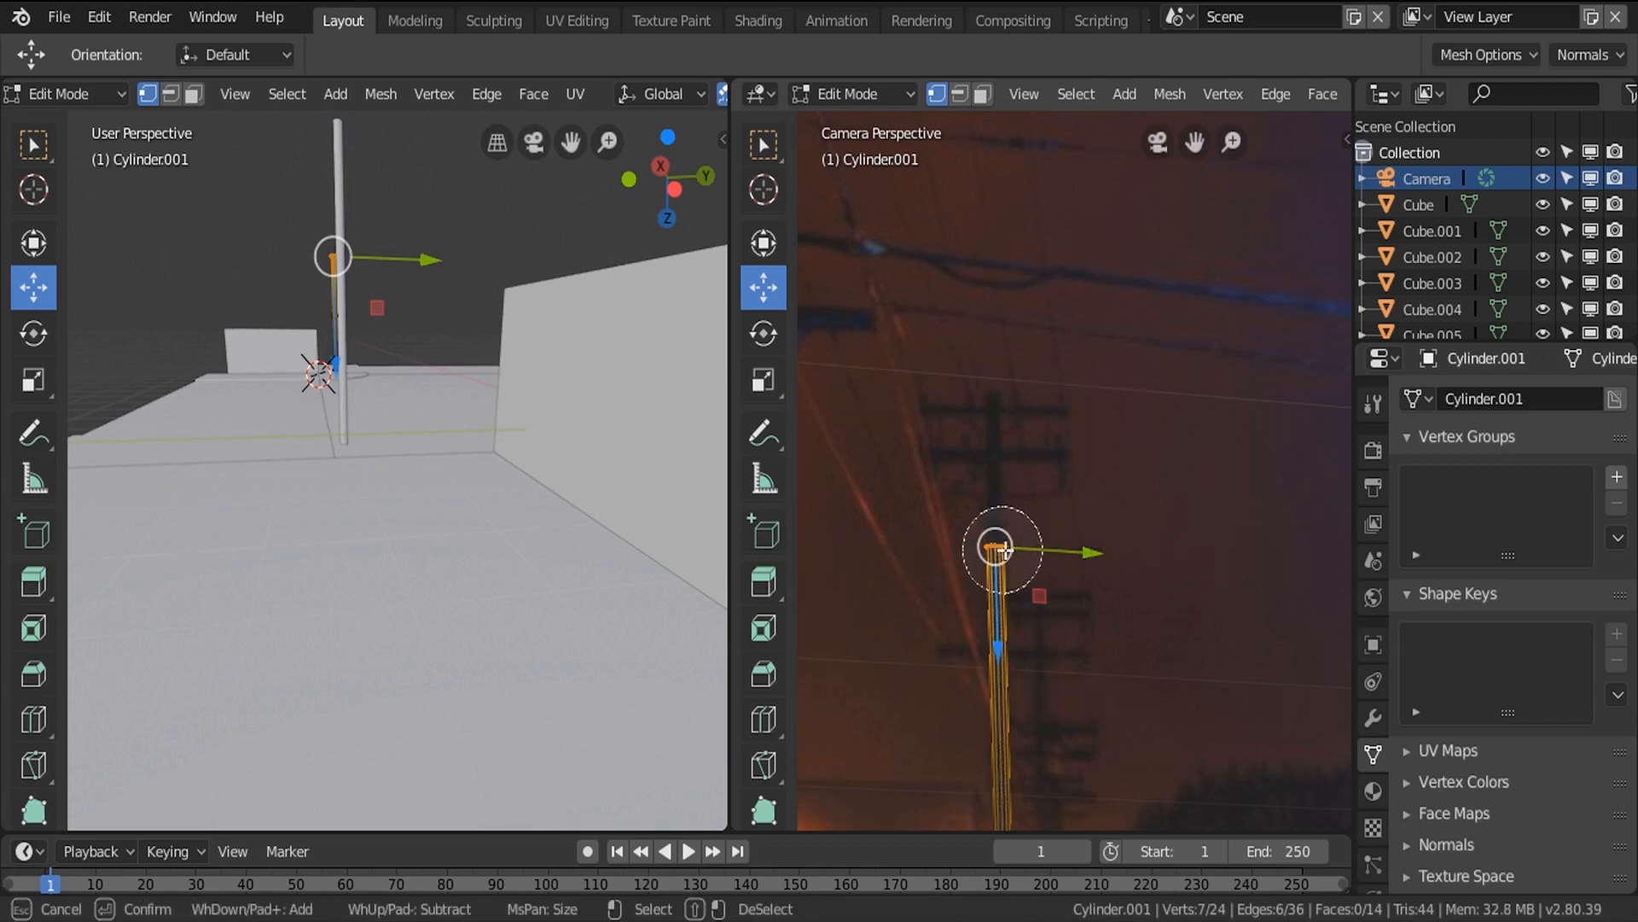
{"action": "left_click", "coordinate": [999, 551]}
{"action": "right_click", "coordinate": [1002, 561]}
{"action": "left_click_drag", "start_coordinate": [1003, 648], "coordinate": [1008, 465]}
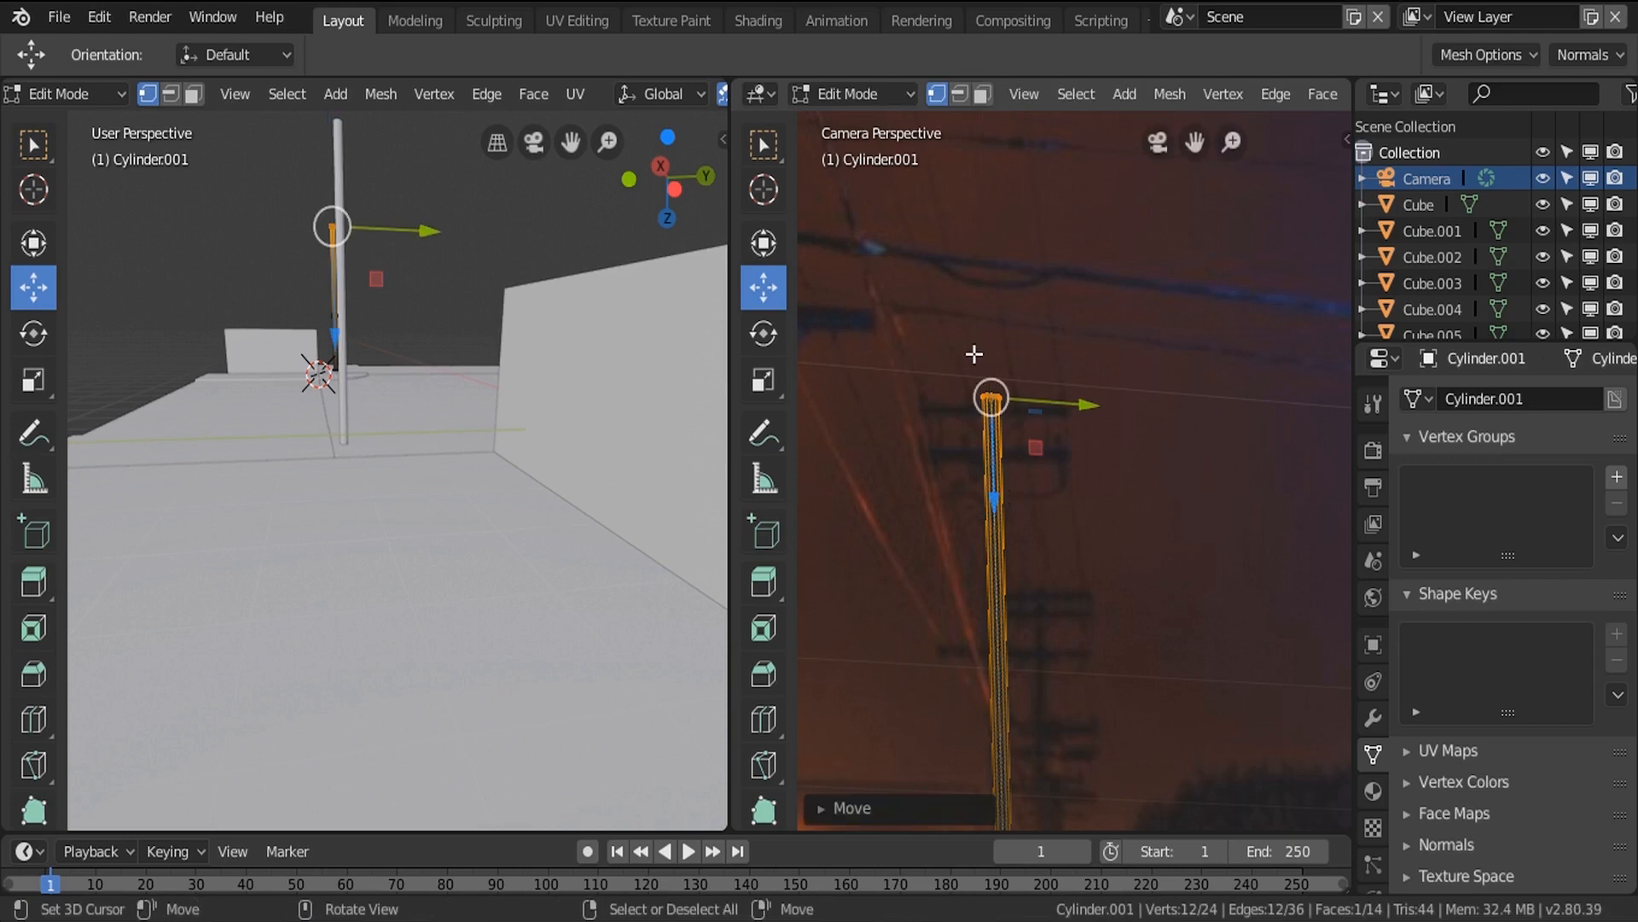
{"action": "key", "text": "Tab"}
Duplicate the distant pole and move the copy along the X axis beside the near pole.
{"action": "scroll", "coordinate": [1016, 419], "scroll_direction": "down", "scroll_amount": 6}
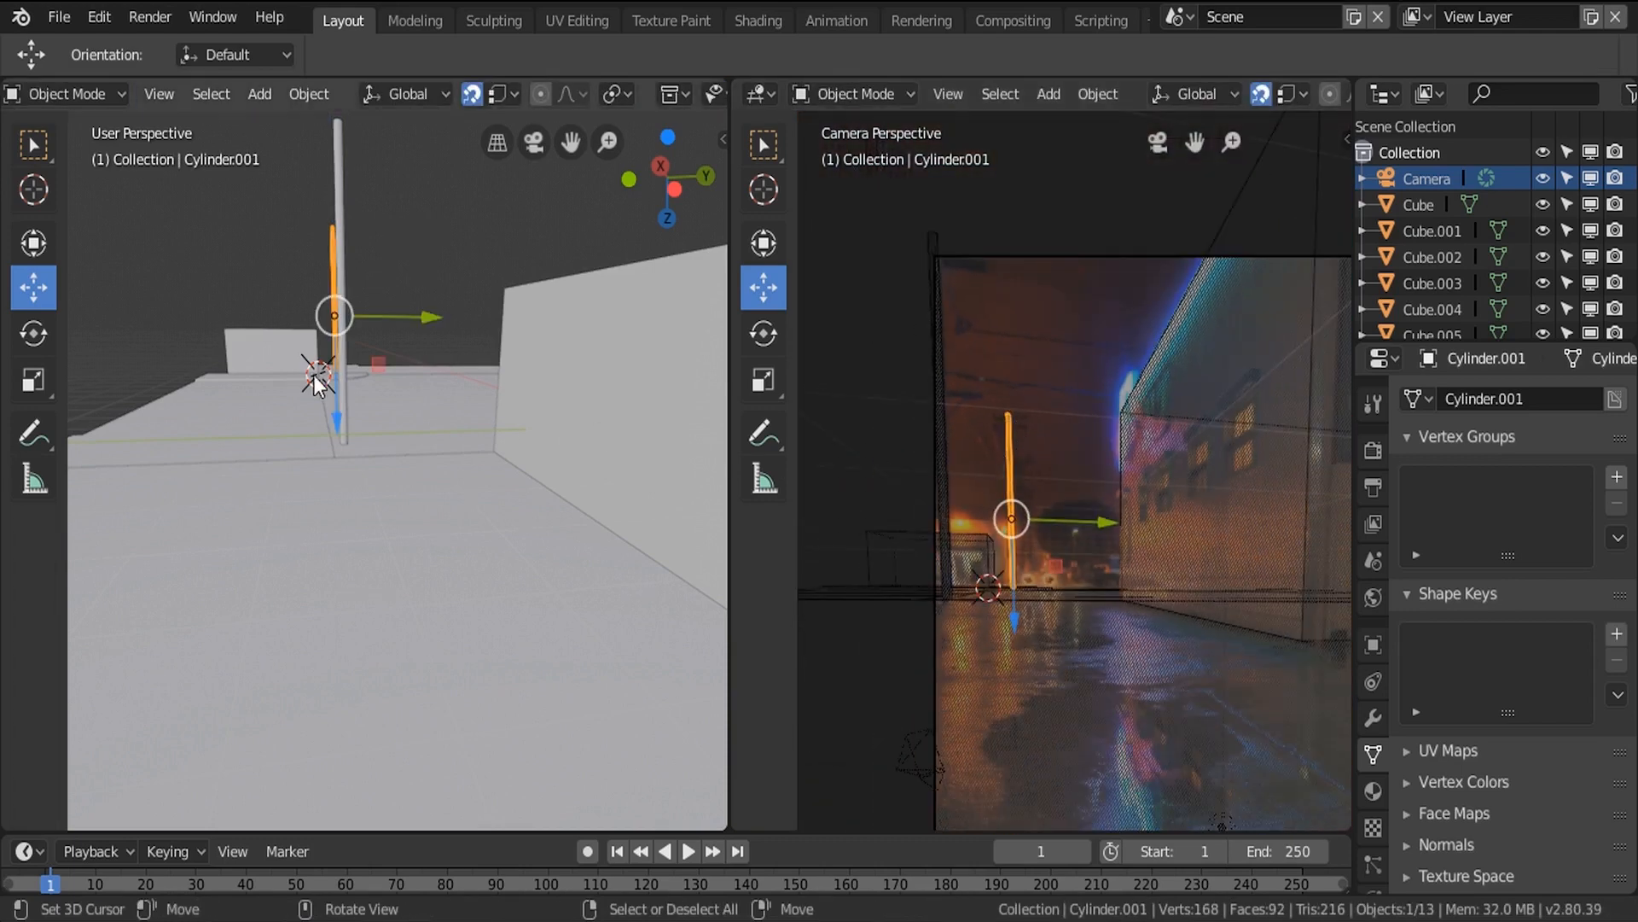
{"action": "middle_click_drag", "start_coordinate": [314, 375], "coordinate": [356, 392]}
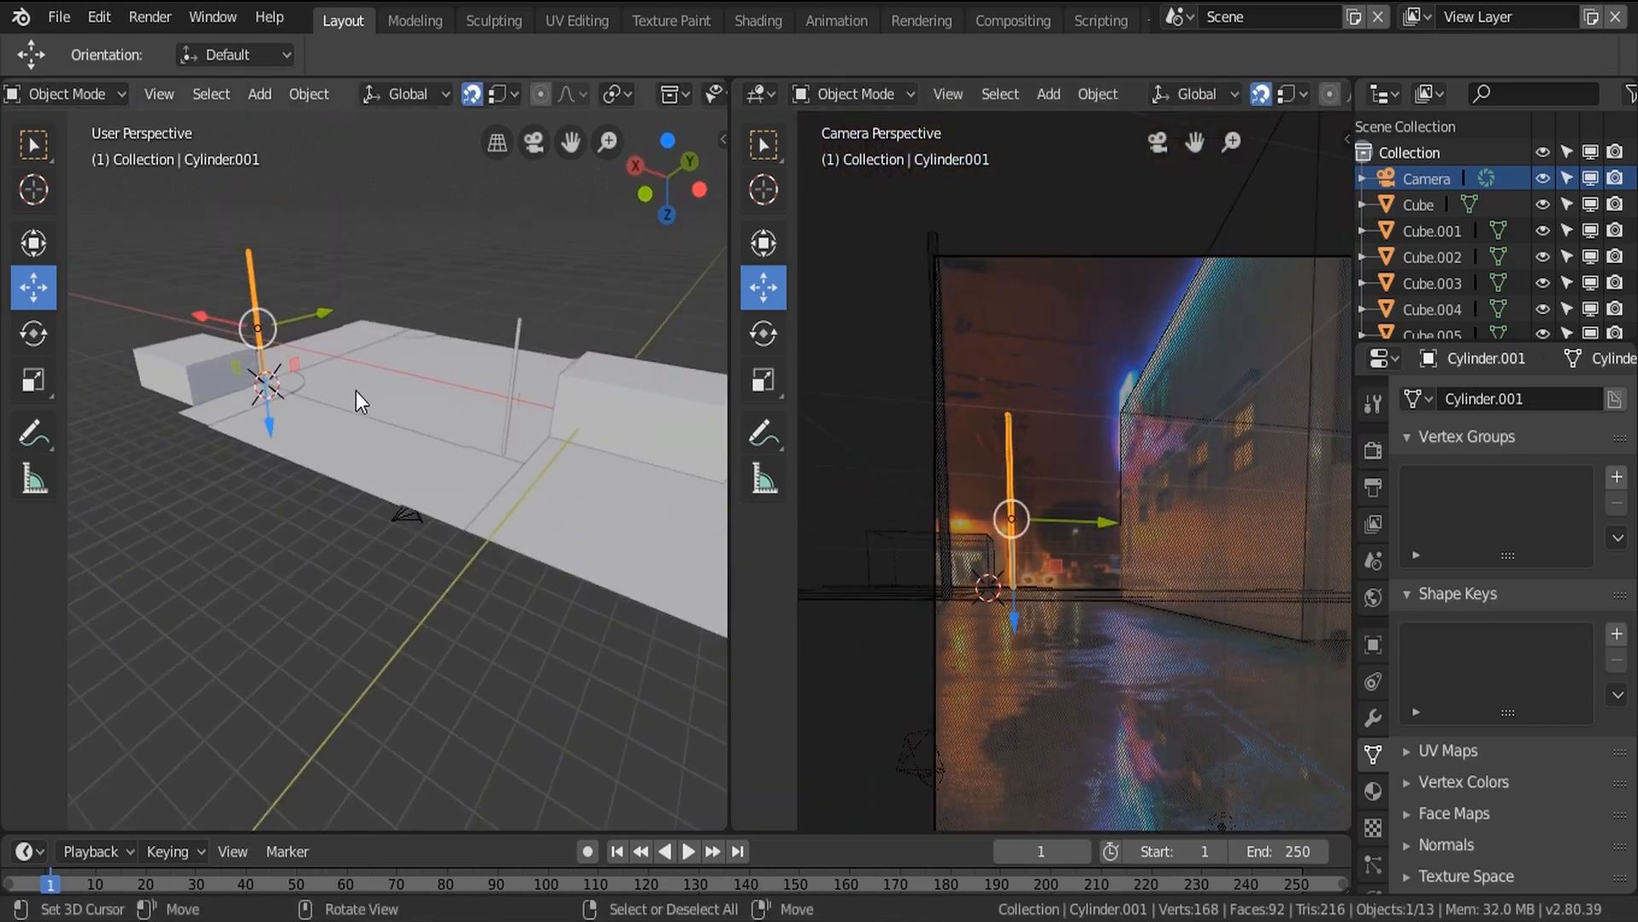
{"action": "key", "text": "shift+d"}
{"action": "right_click", "coordinate": [380, 394]}
{"action": "left_click_drag", "start_coordinate": [224, 322], "coordinate": [503, 462]}
Delete the original, shorter near pole beside the copied one.
{"action": "scroll", "coordinate": [531, 401], "scroll_direction": "up", "scroll_amount": 3}
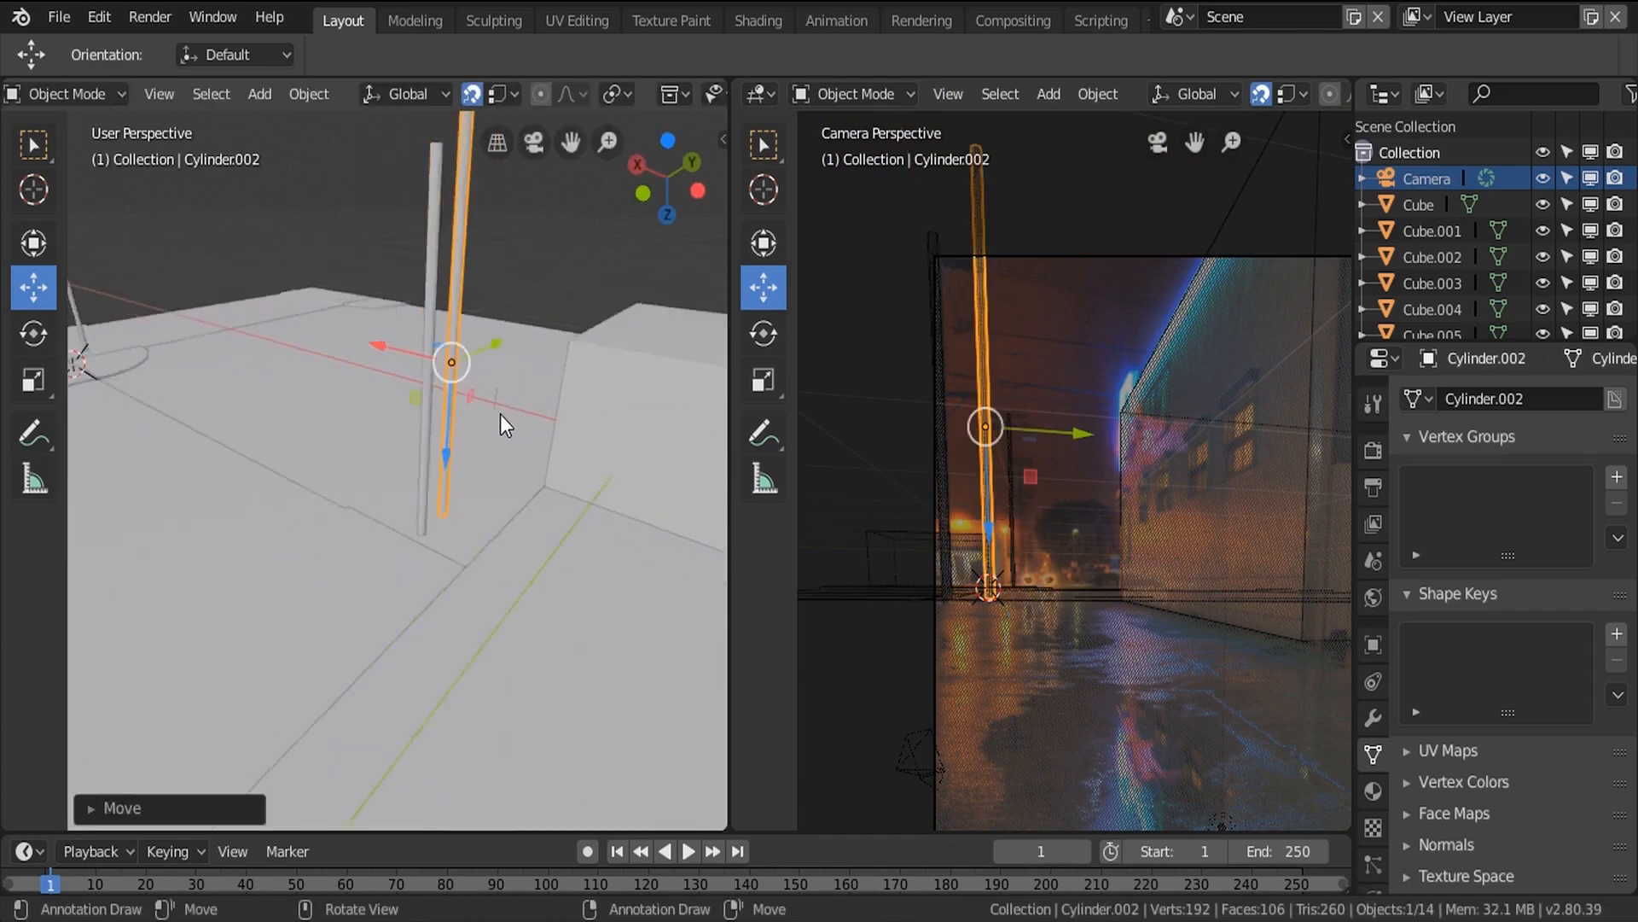
{"action": "middle_click_drag", "start_coordinate": [500, 413], "coordinate": [485, 384]}
{"action": "left_click", "coordinate": [455, 265]}
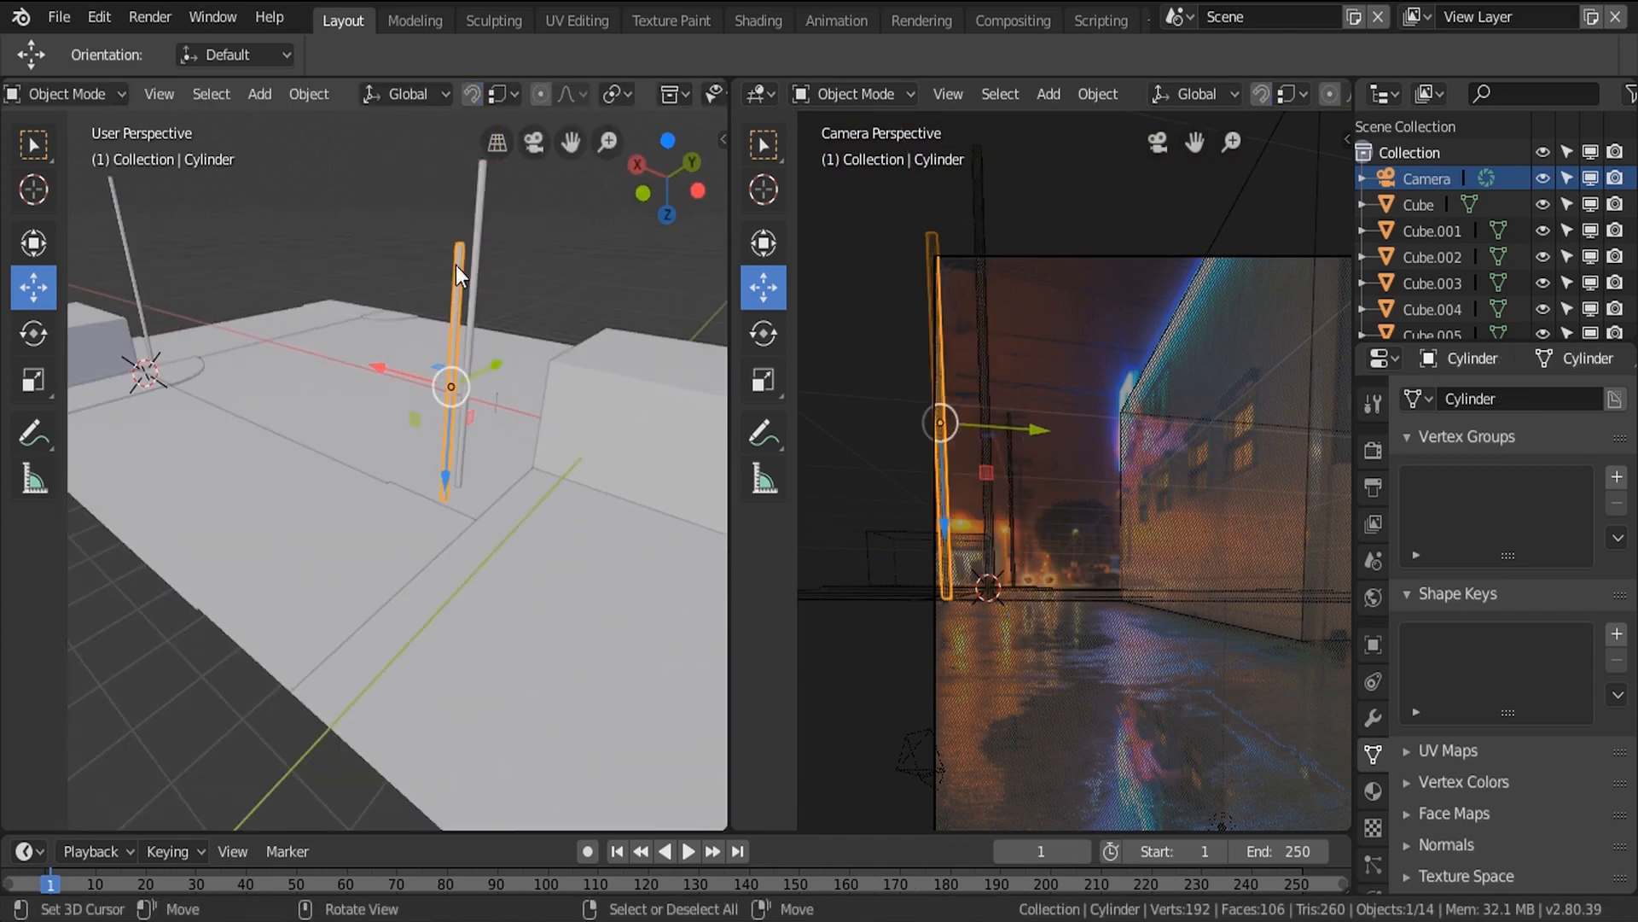
{"action": "key", "text": "x"}
{"action": "left_click", "coordinate": [399, 269]}
Move the copied pole to the deleted pole's spot so it lines up with the near pole in the photo.
{"action": "left_click", "coordinate": [467, 264]}
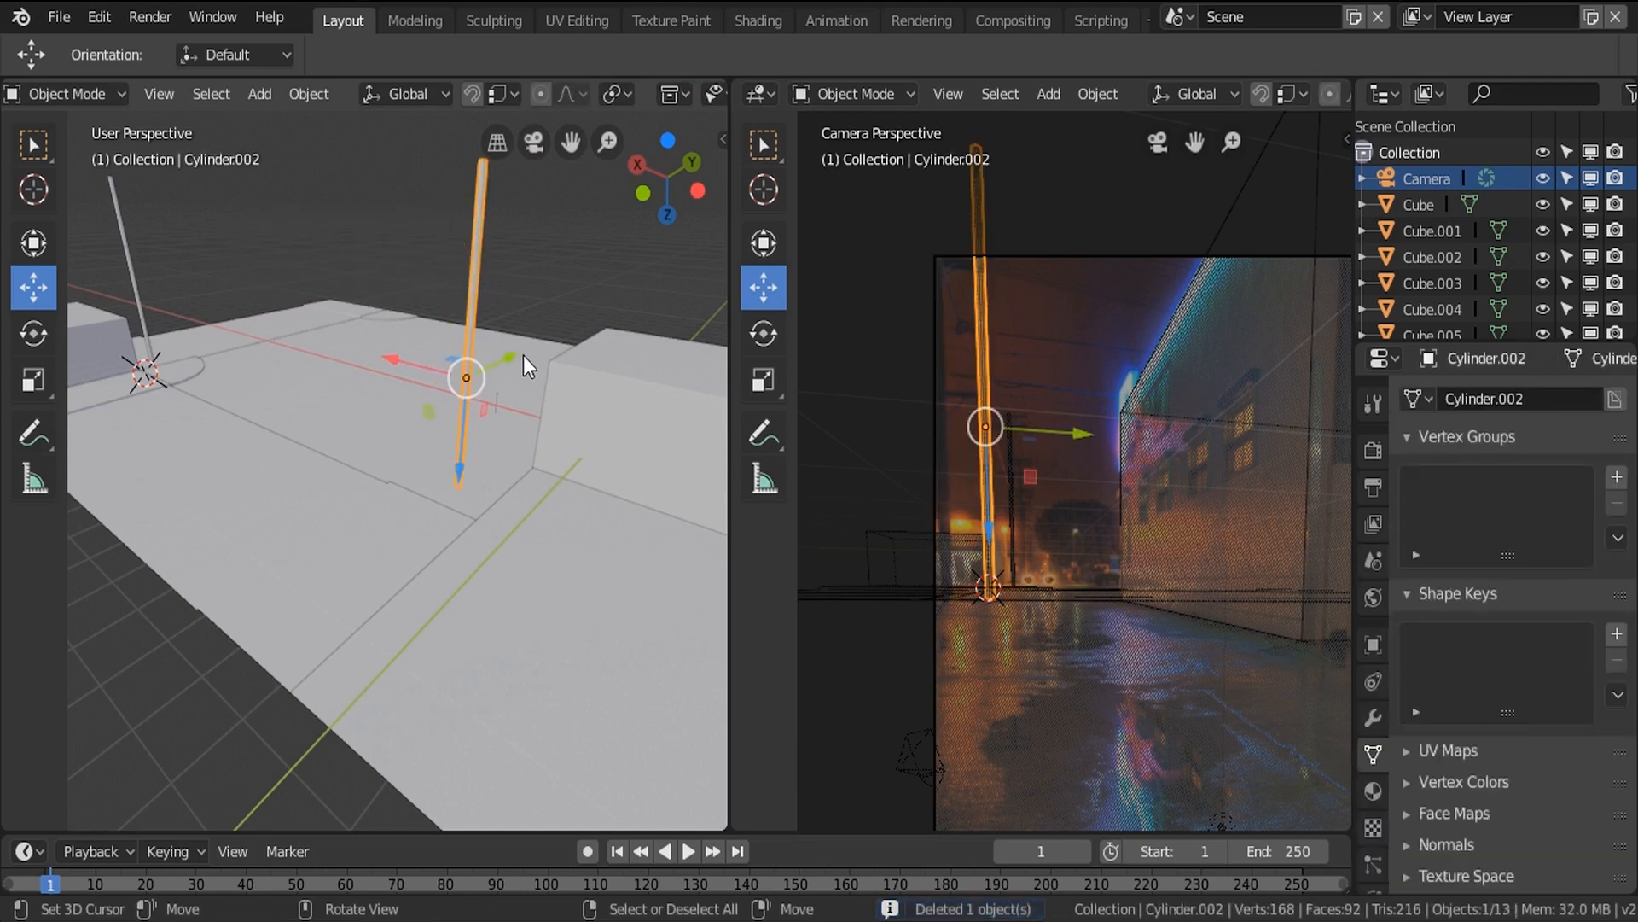
{"action": "key", "text": "g"}
{"action": "left_click", "coordinate": [490, 362]}
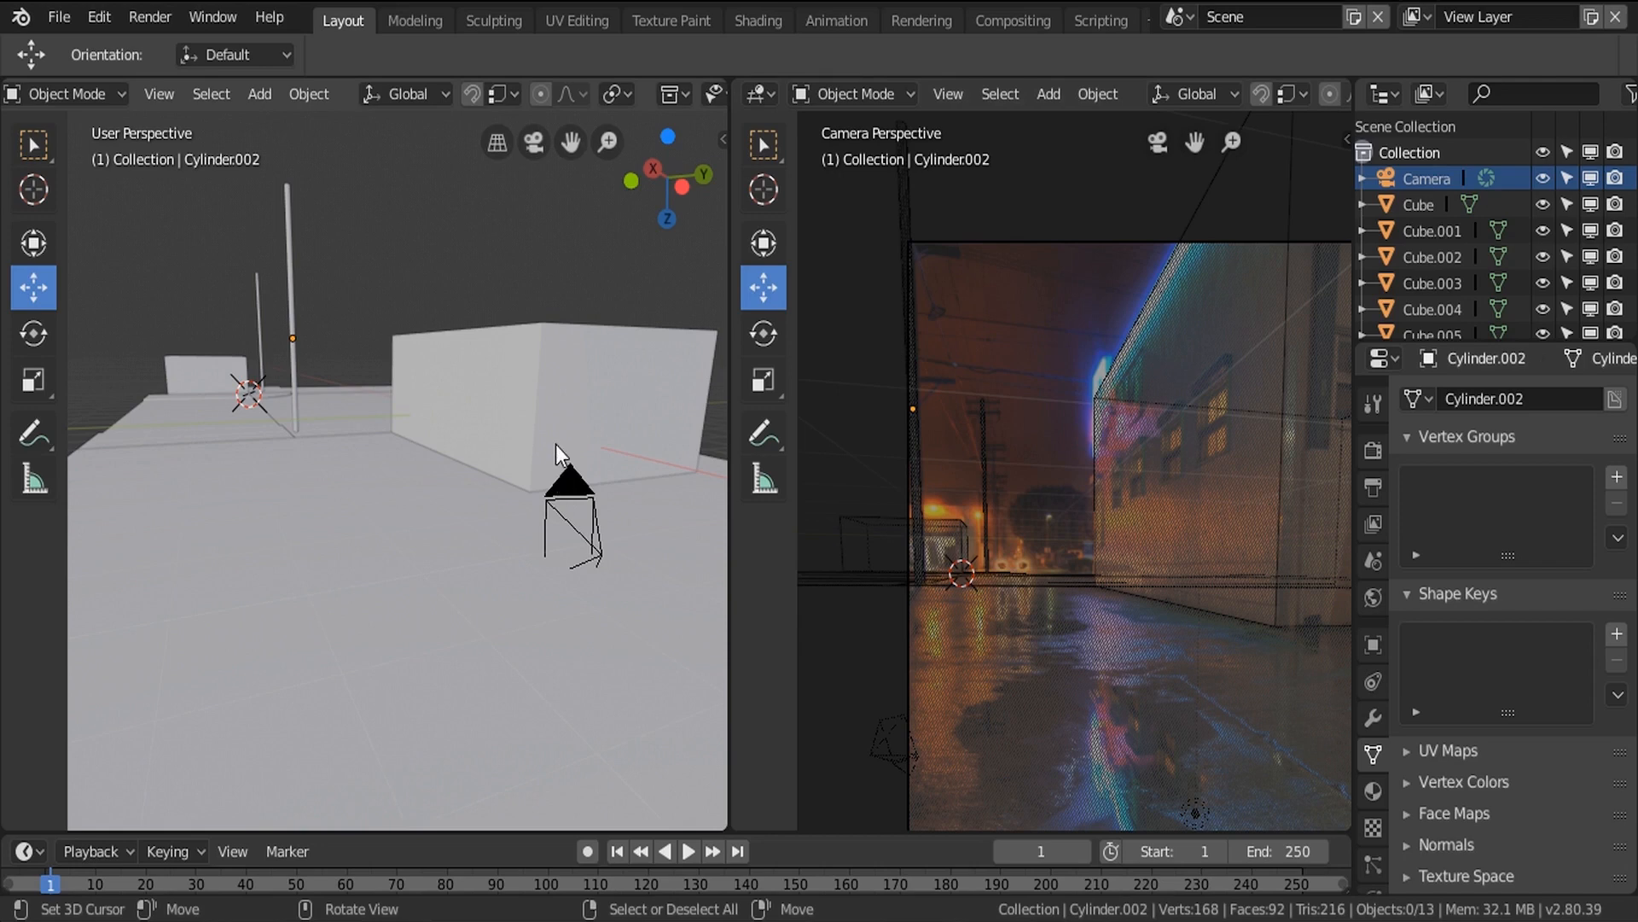
Select every object including the camera and try to move the whole scene freely in the camera view.
{"action": "middle_click_drag", "start_coordinate": [556, 444], "coordinate": [496, 474]}
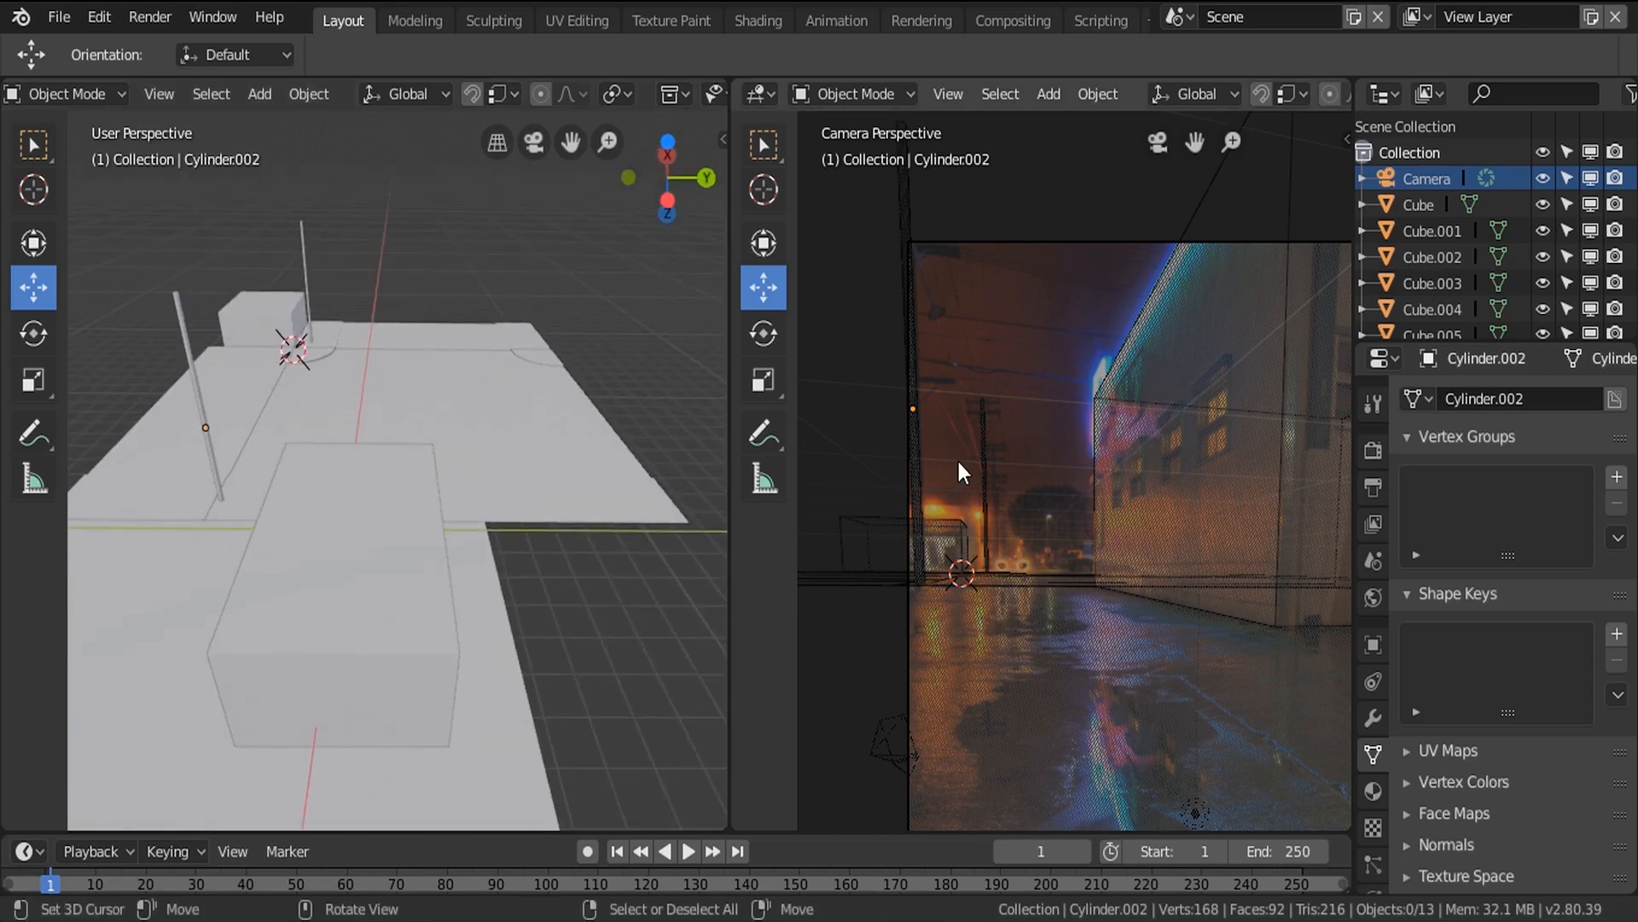
{"action": "key", "text": "a"}
{"action": "key", "text": "g"}
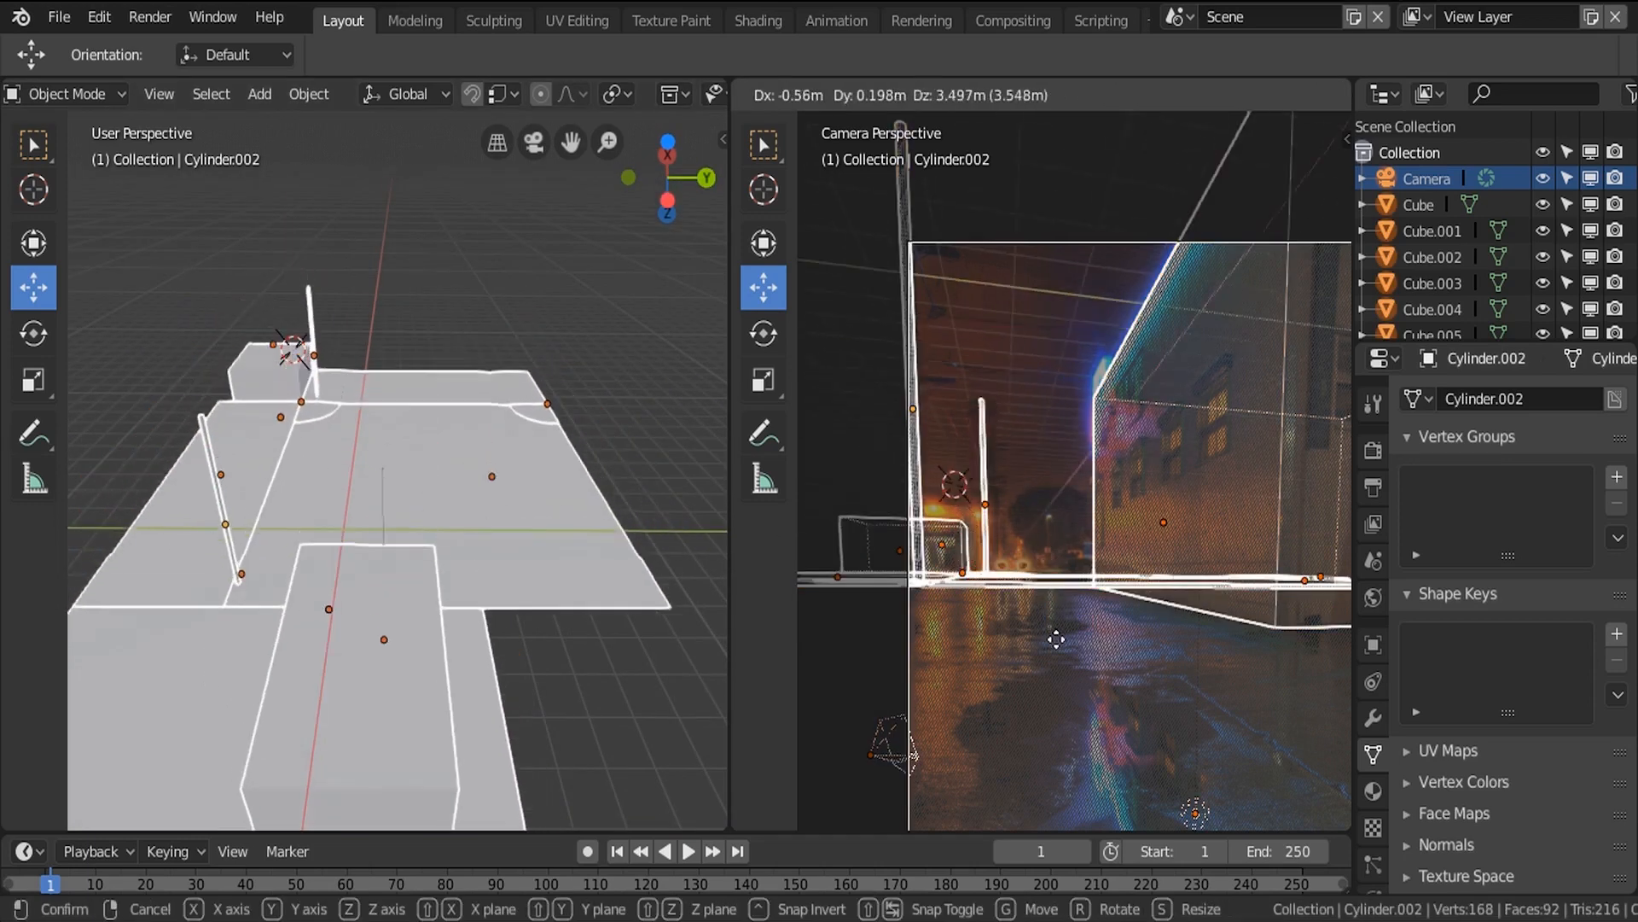
{"action": "left_click", "coordinate": [1140, 598]}
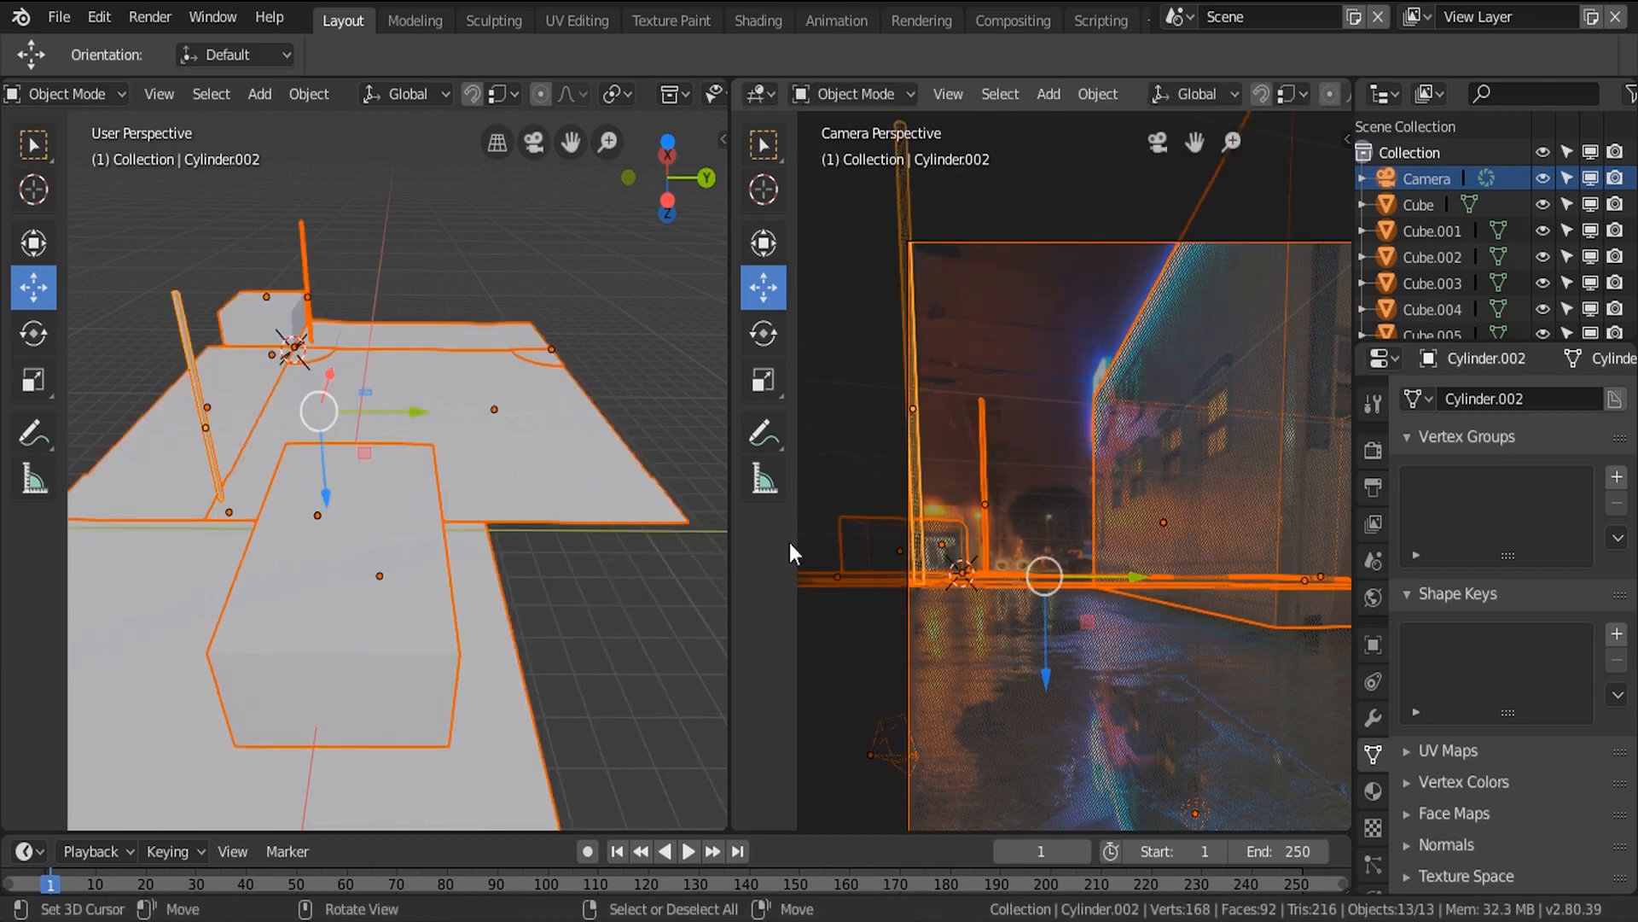
{"action": "middle_click_drag", "start_coordinate": [146, 551], "coordinate": [225, 517]}
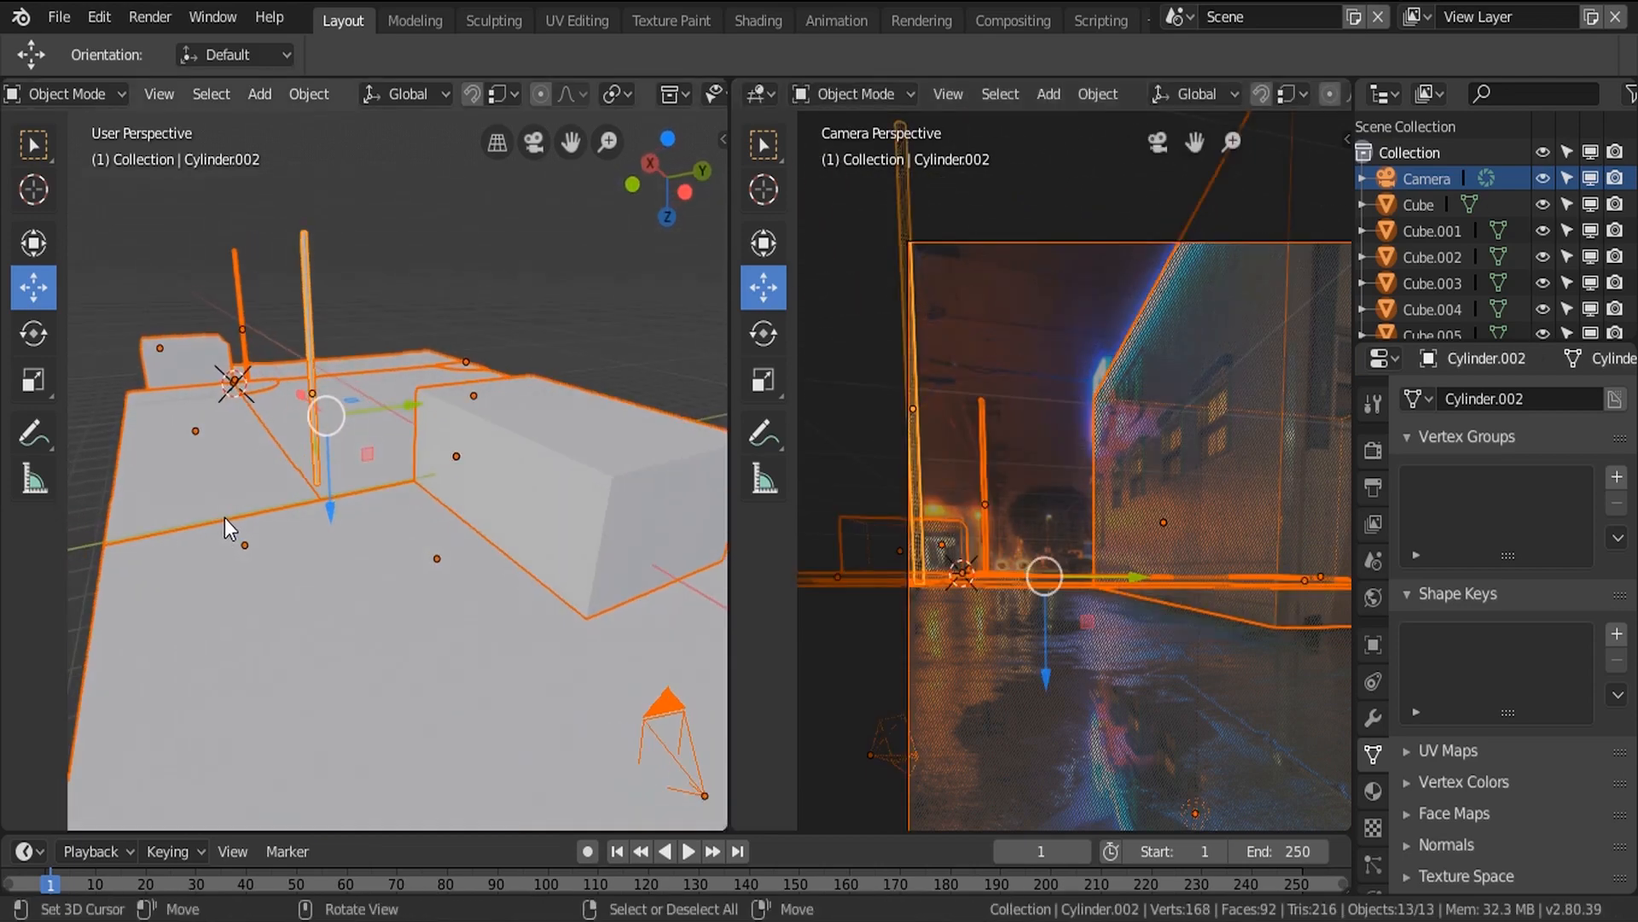